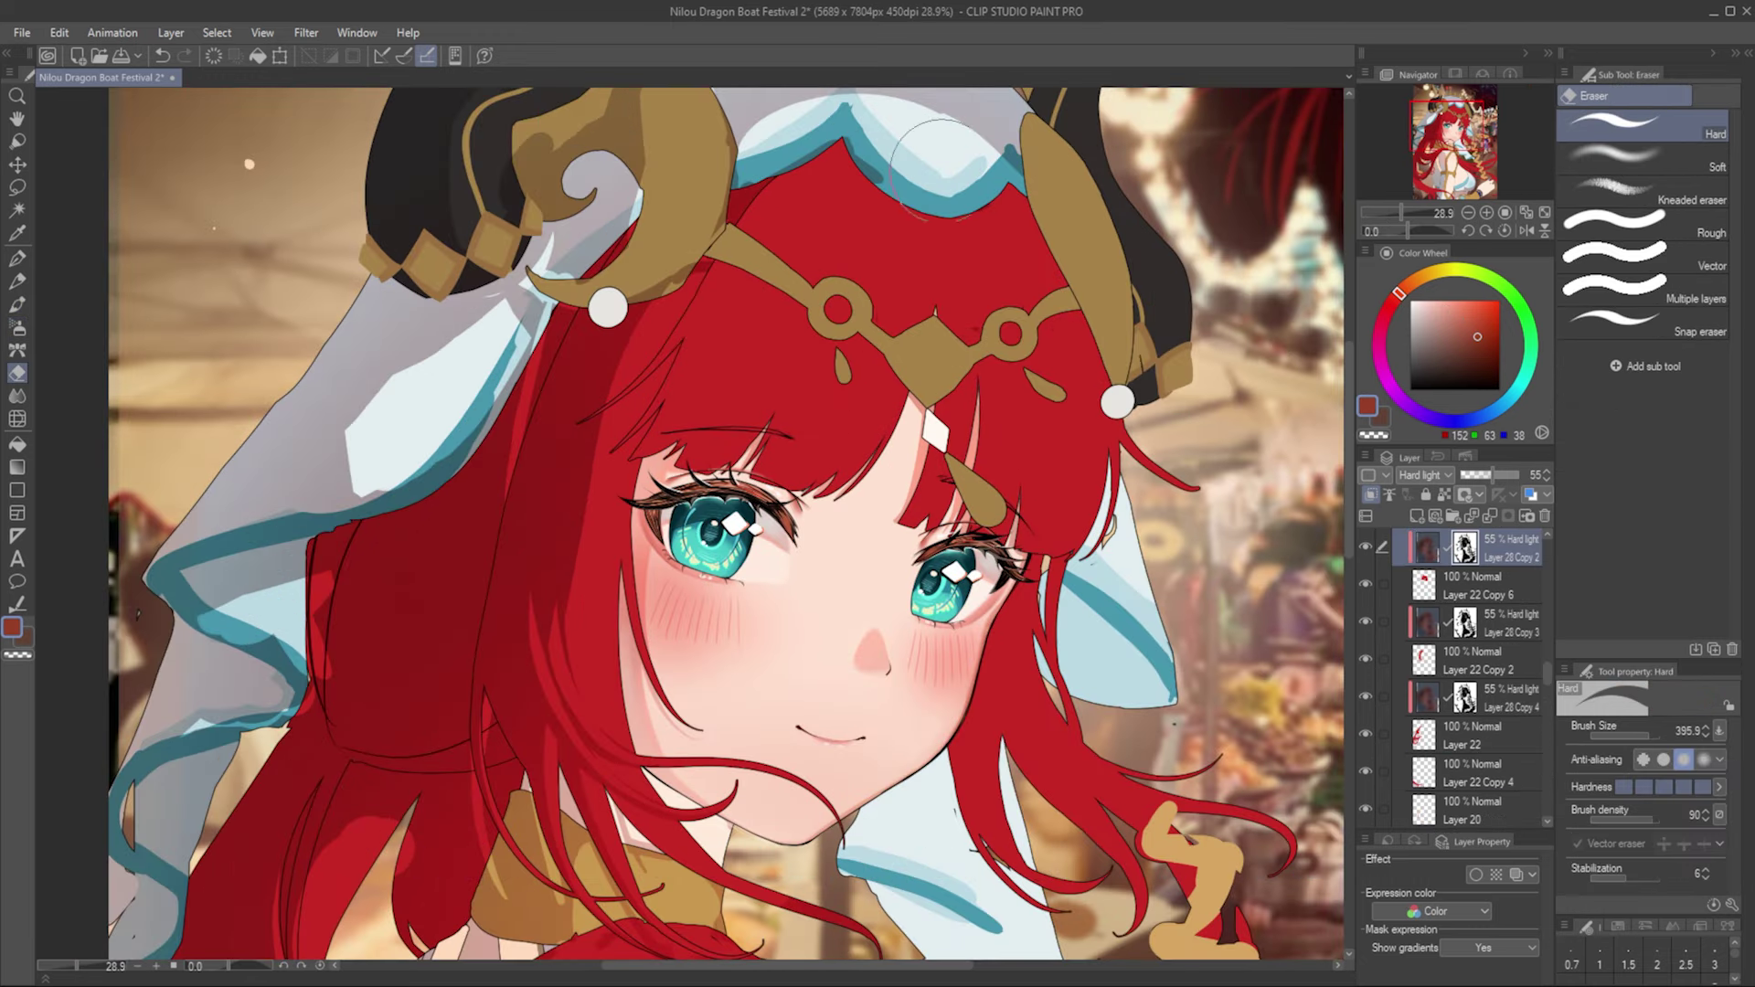
# Step: Paint strand shadows into the bangs and crown hair on the Hard light shadow layer with the G-pen and hard eraser
pyautogui.press('b')
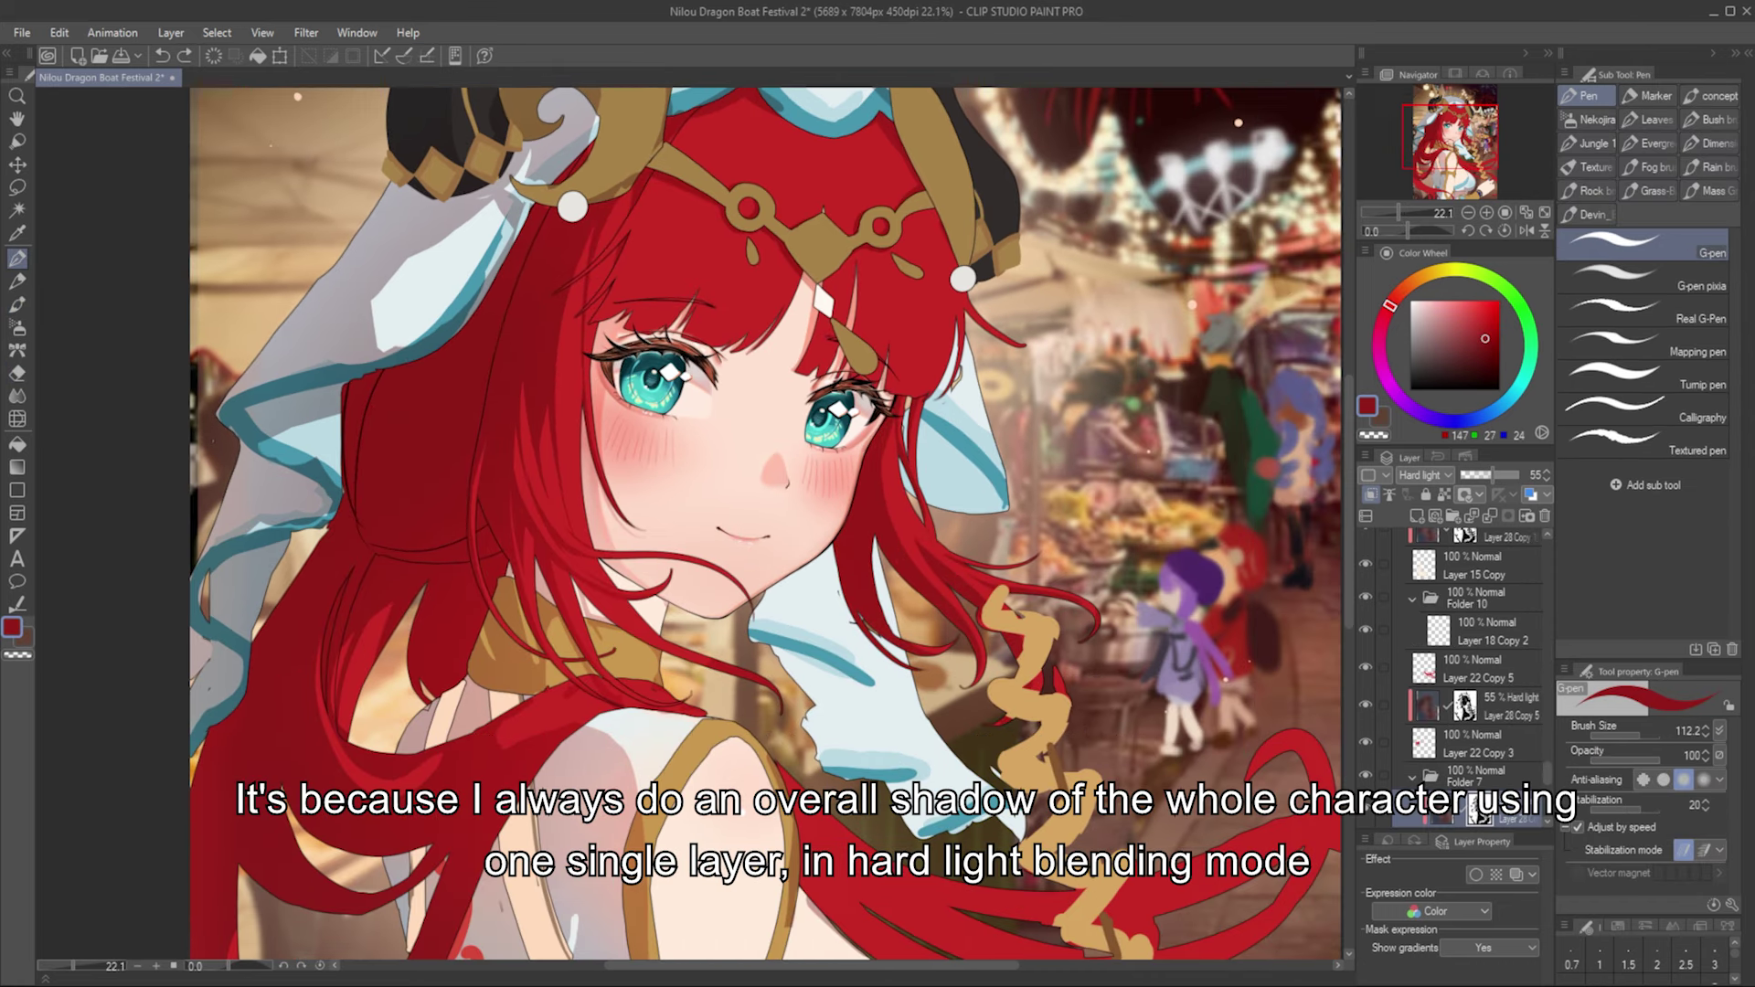
pyautogui.press('e')
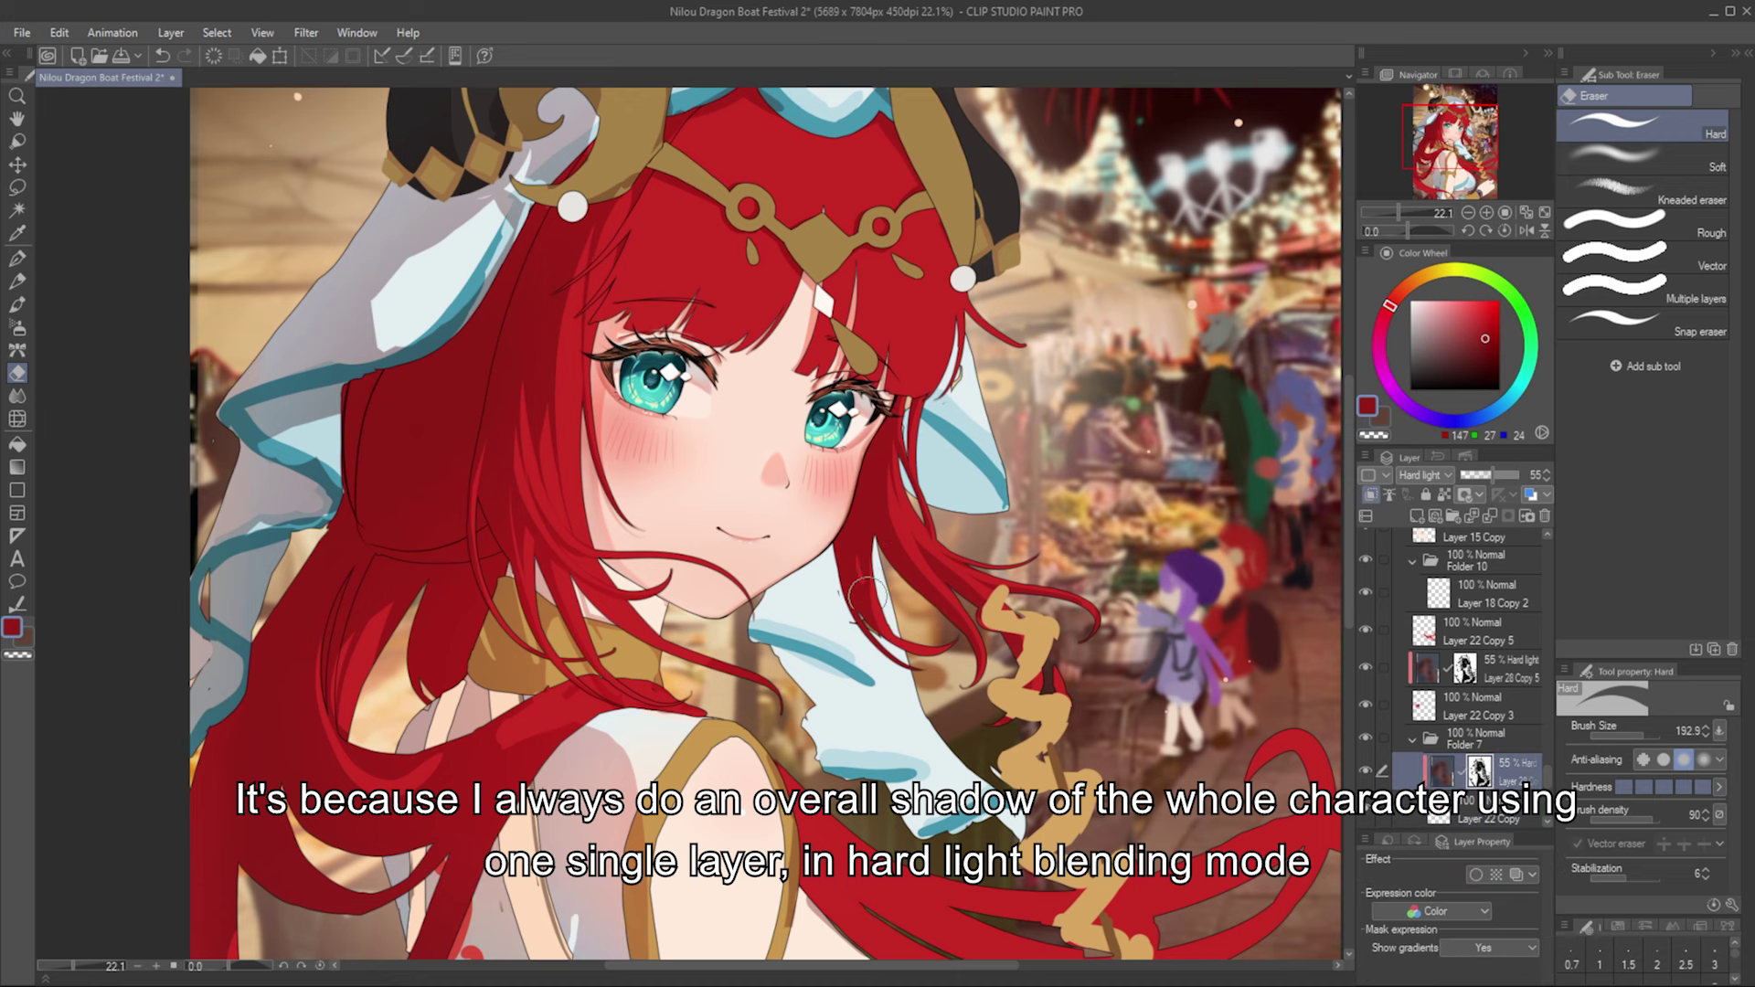
pyautogui.press('p')
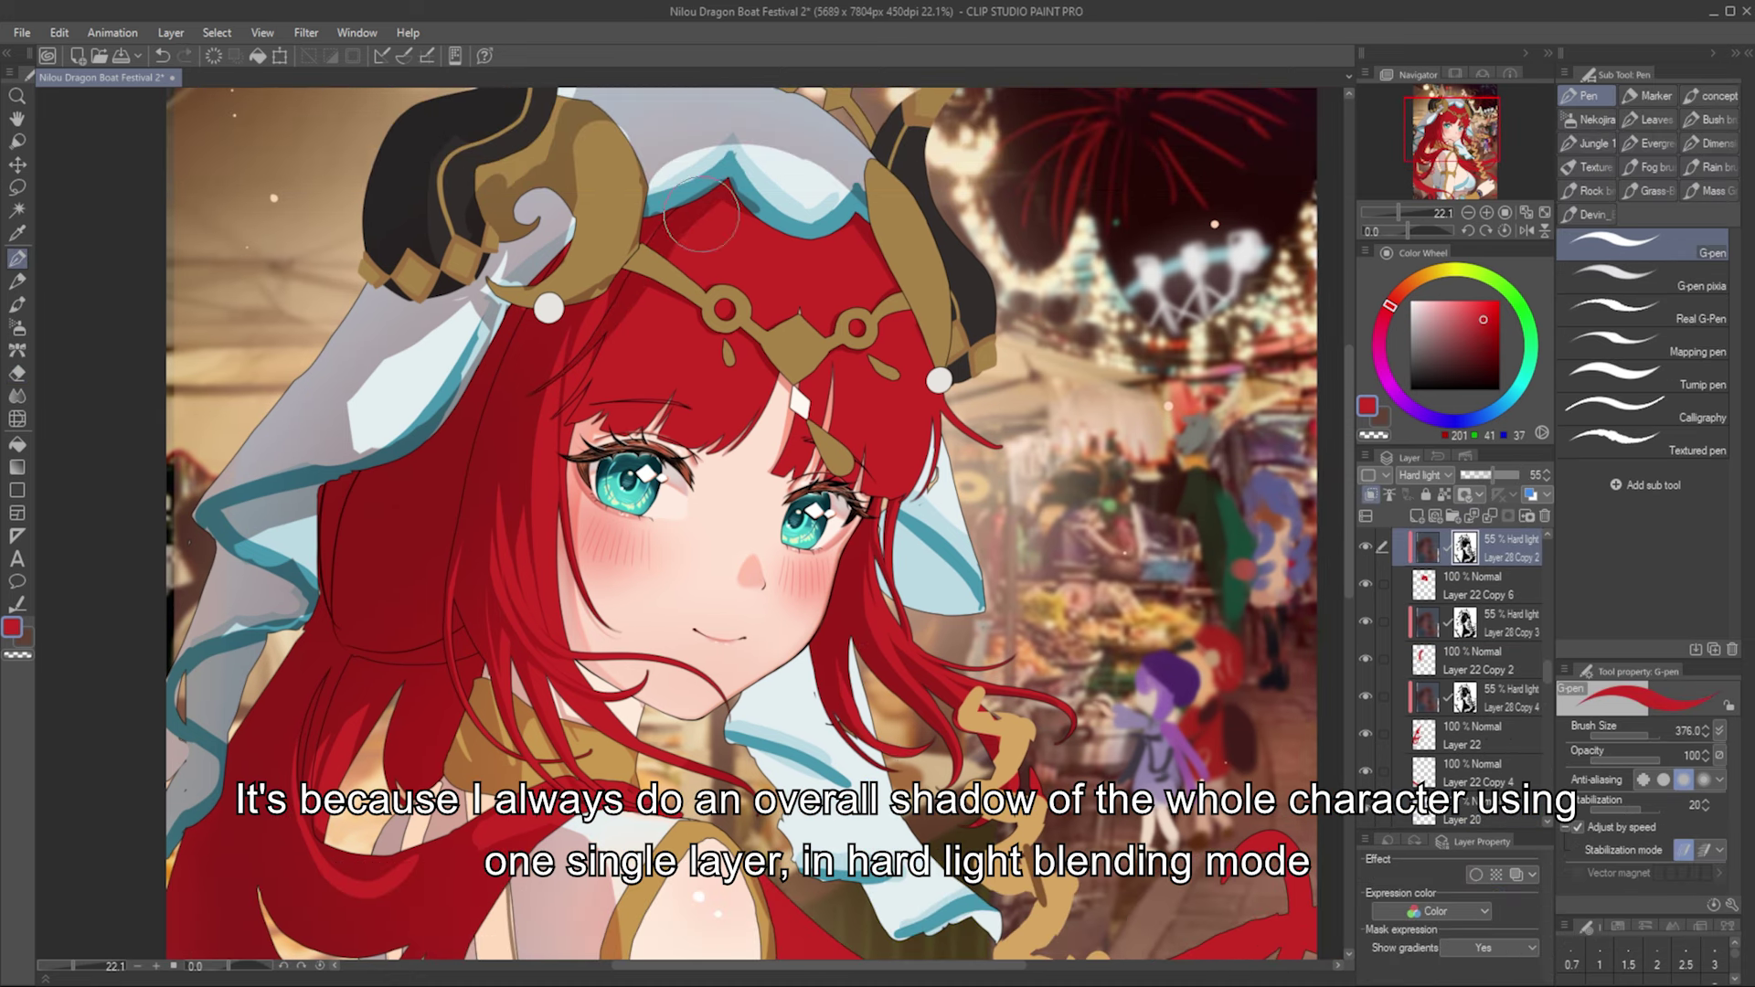
pyautogui.moveTo(640, 302); pyautogui.dragTo(576, 403)
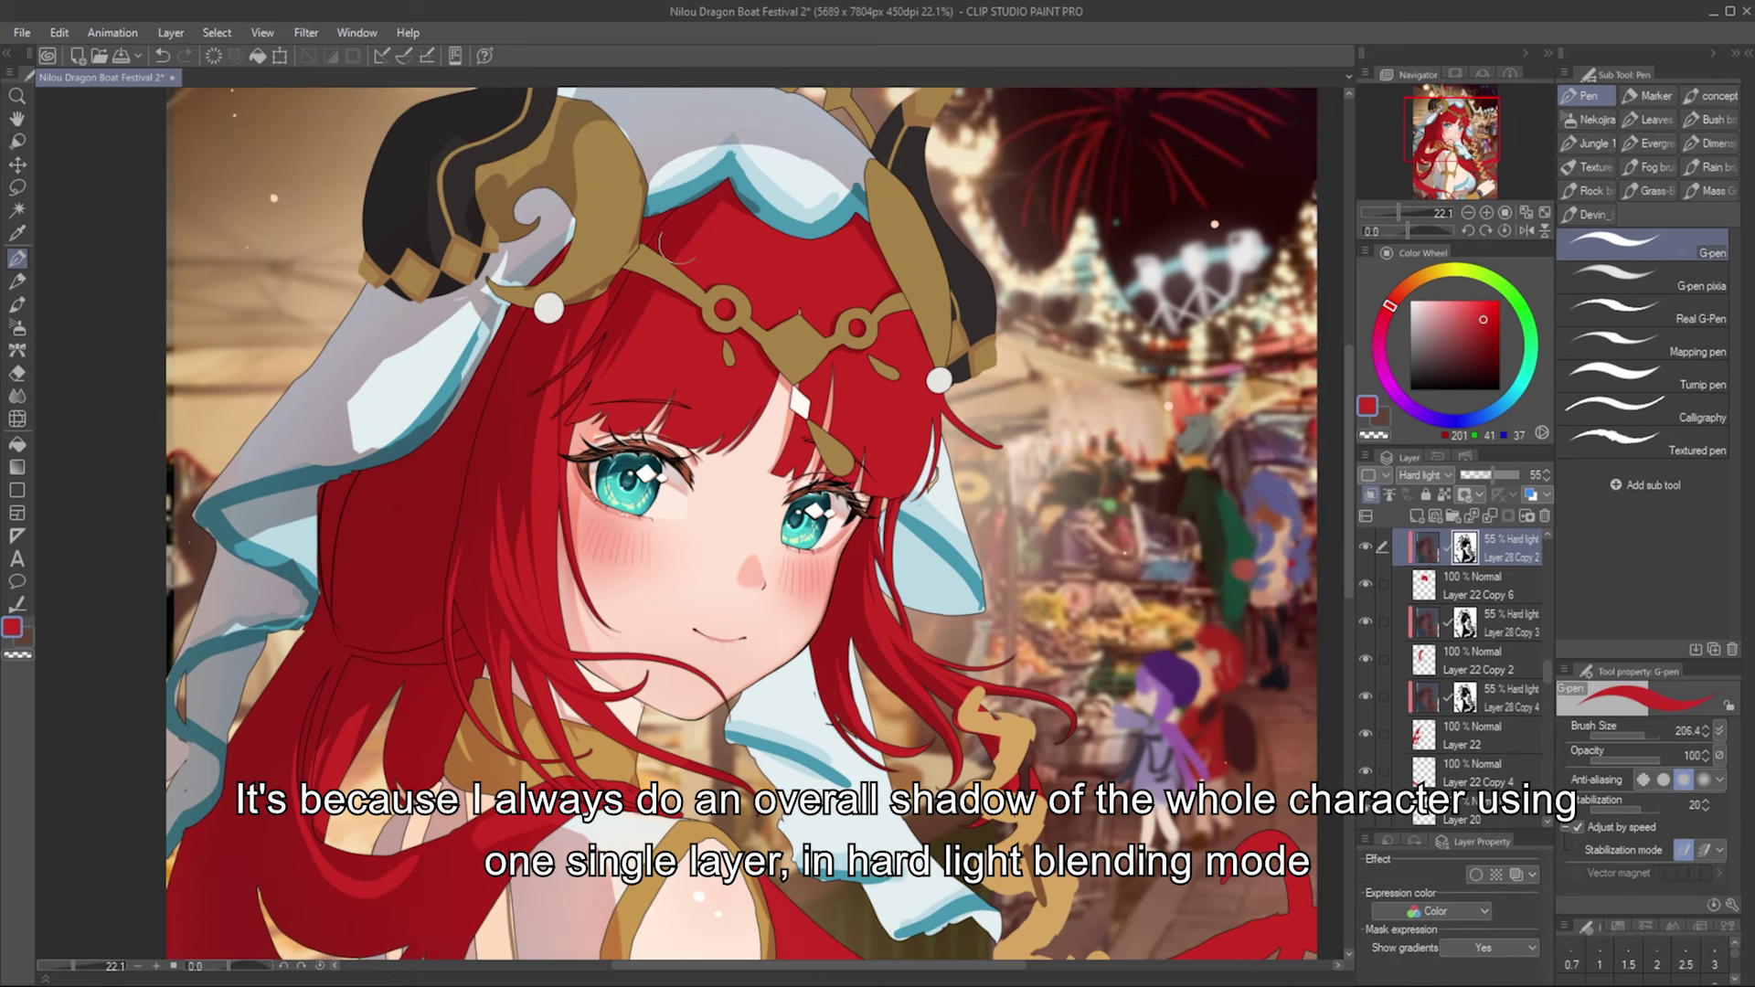
pyautogui.moveTo(805, 238); pyautogui.dragTo(800, 320)
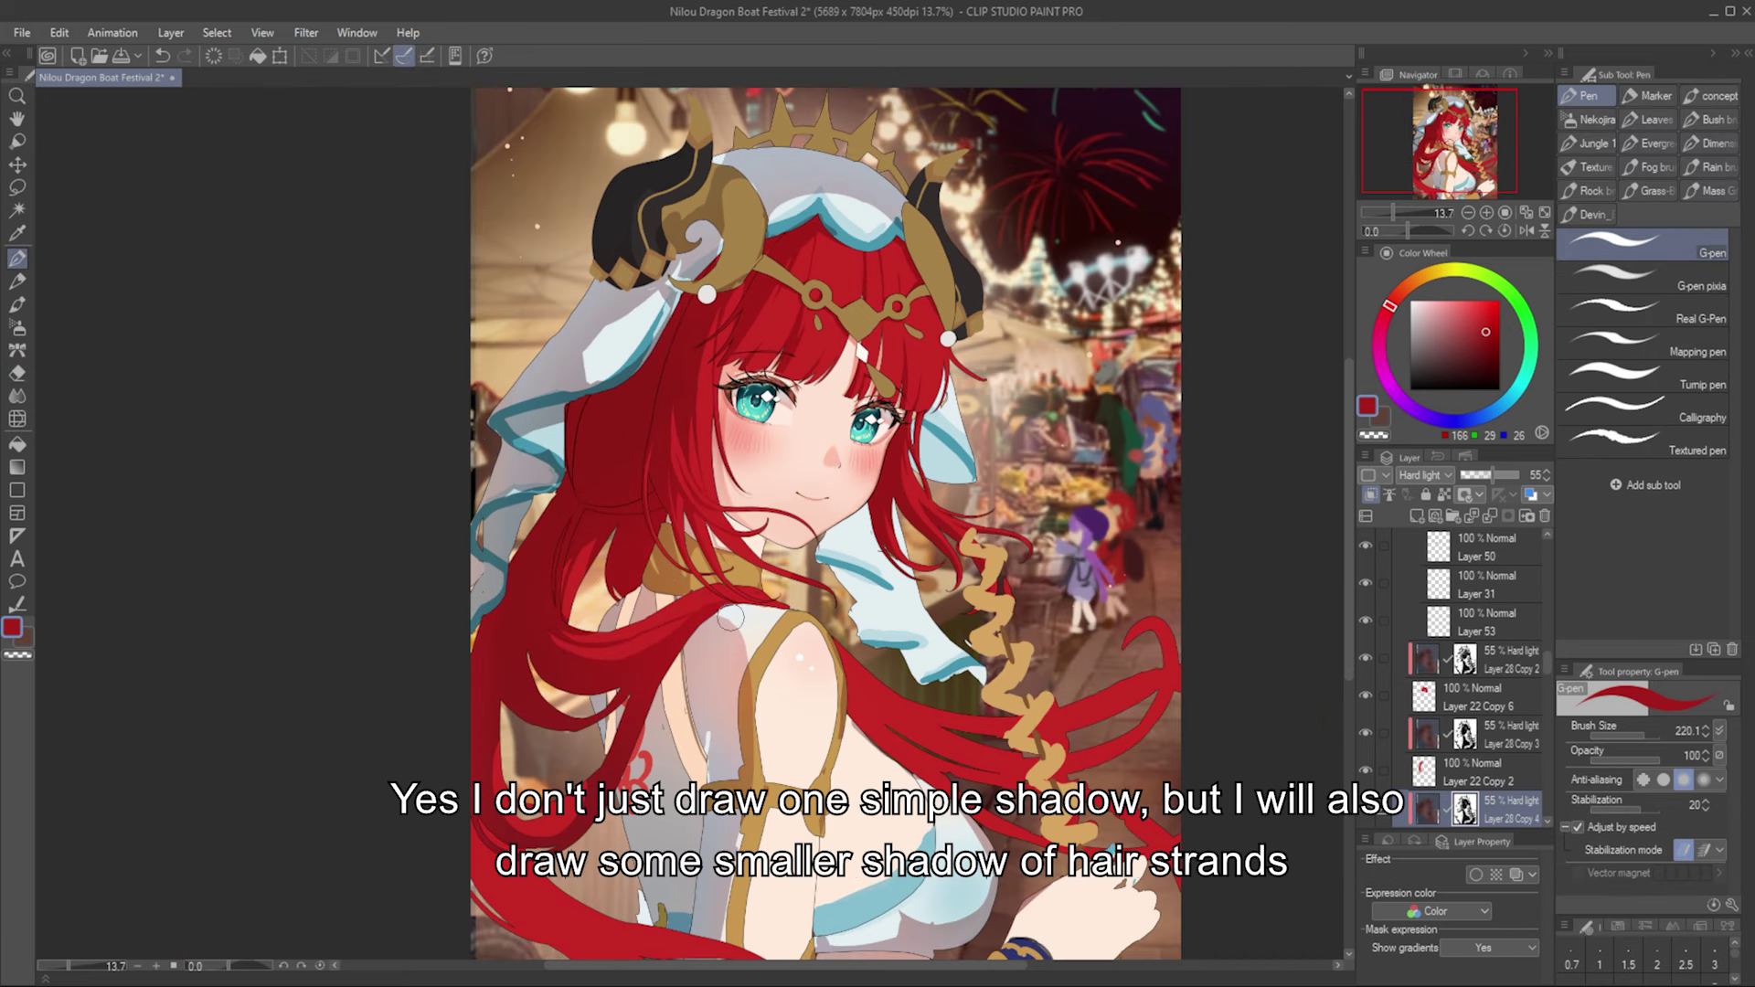
# Step: Set the Hard light shadow layer opacity to 67% for the bangs and 63% for the side hair
pyautogui.press('e')
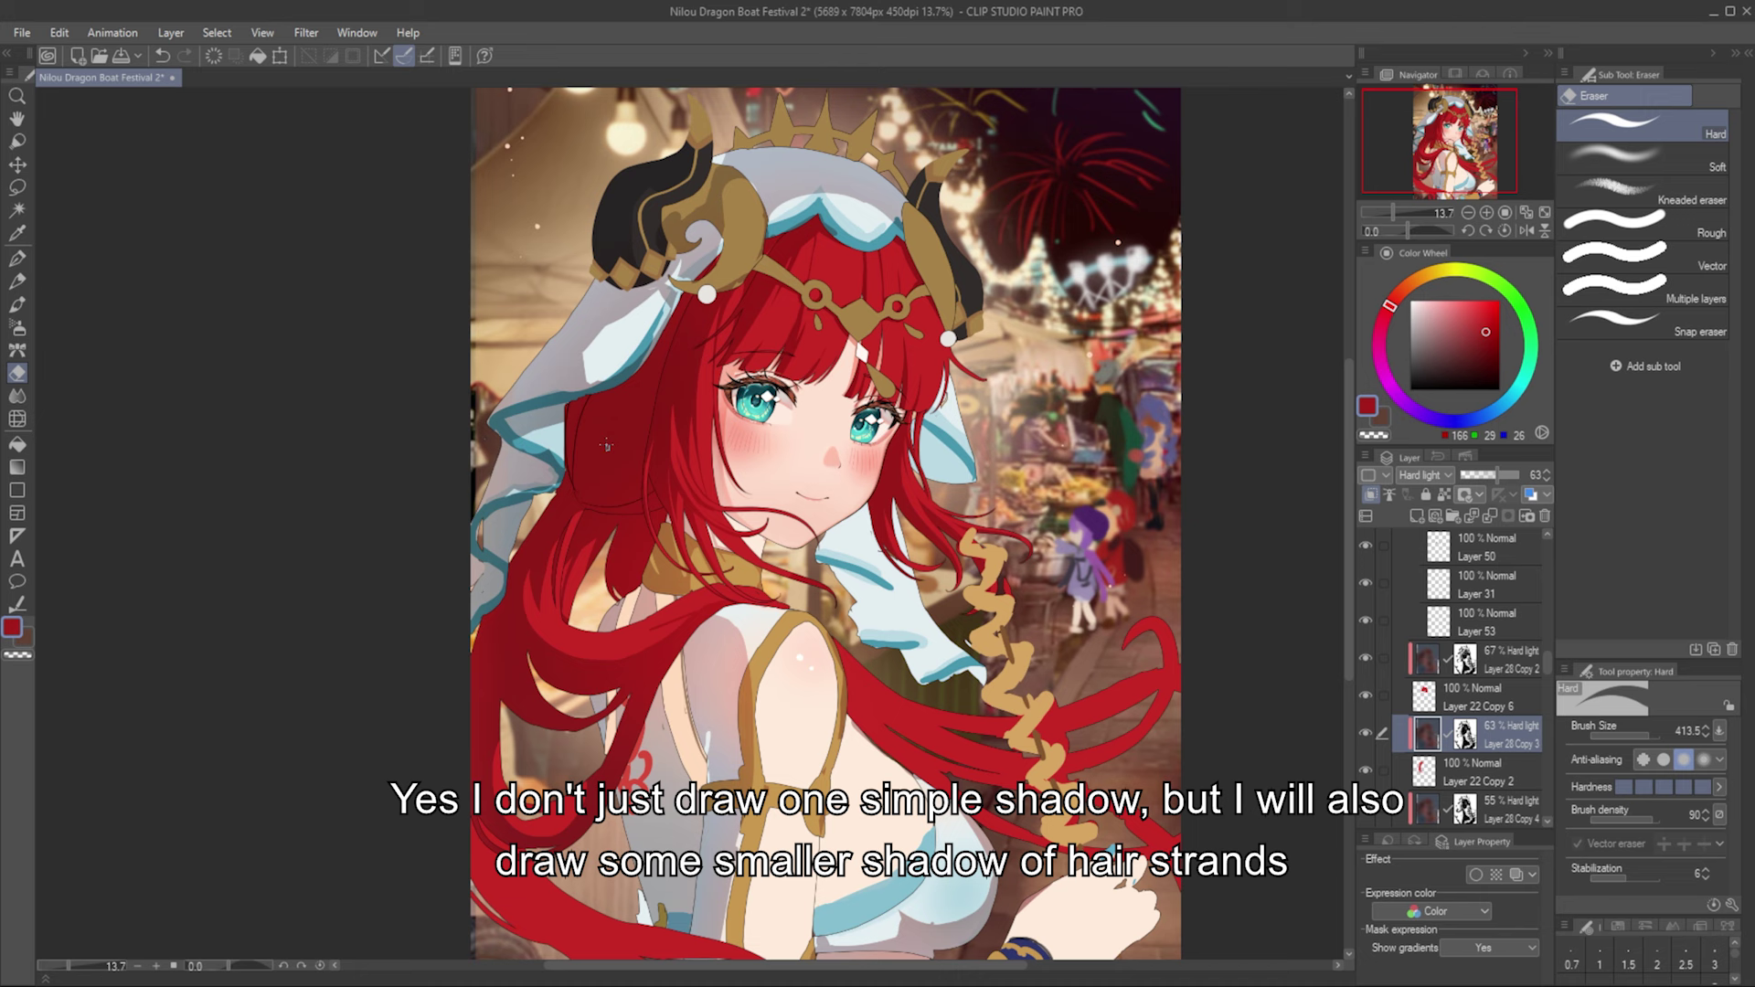
pyautogui.click(1467, 809)
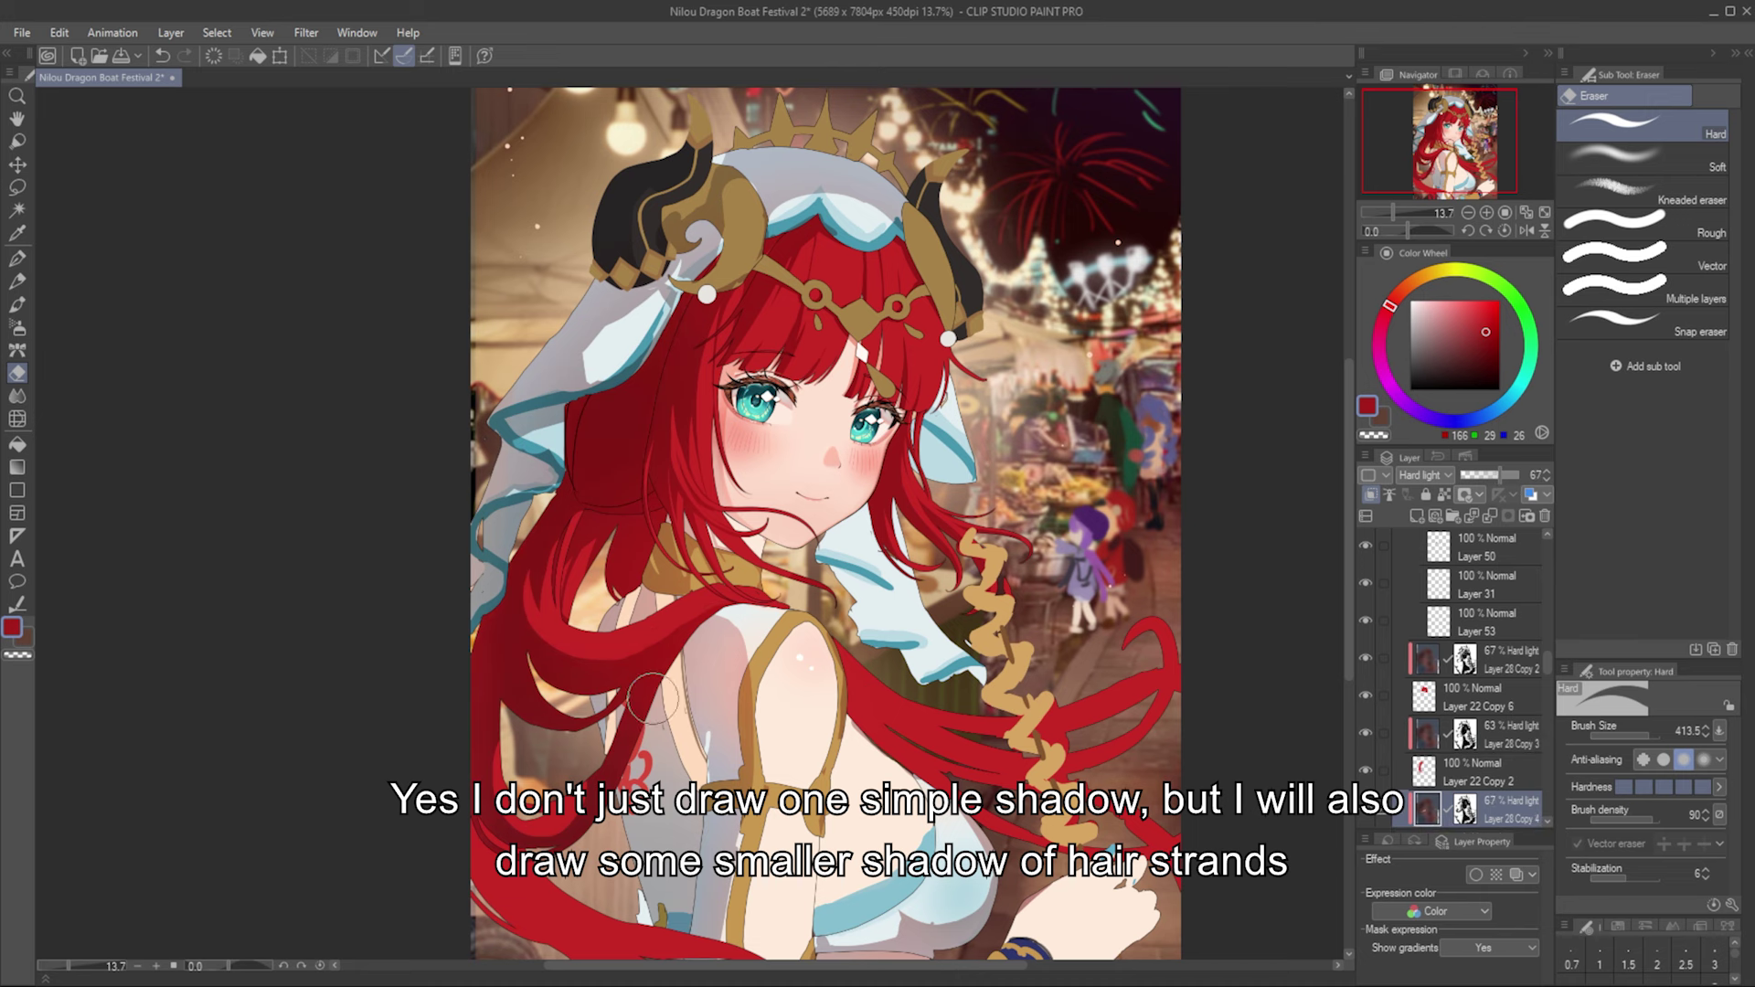
pyautogui.press('p')
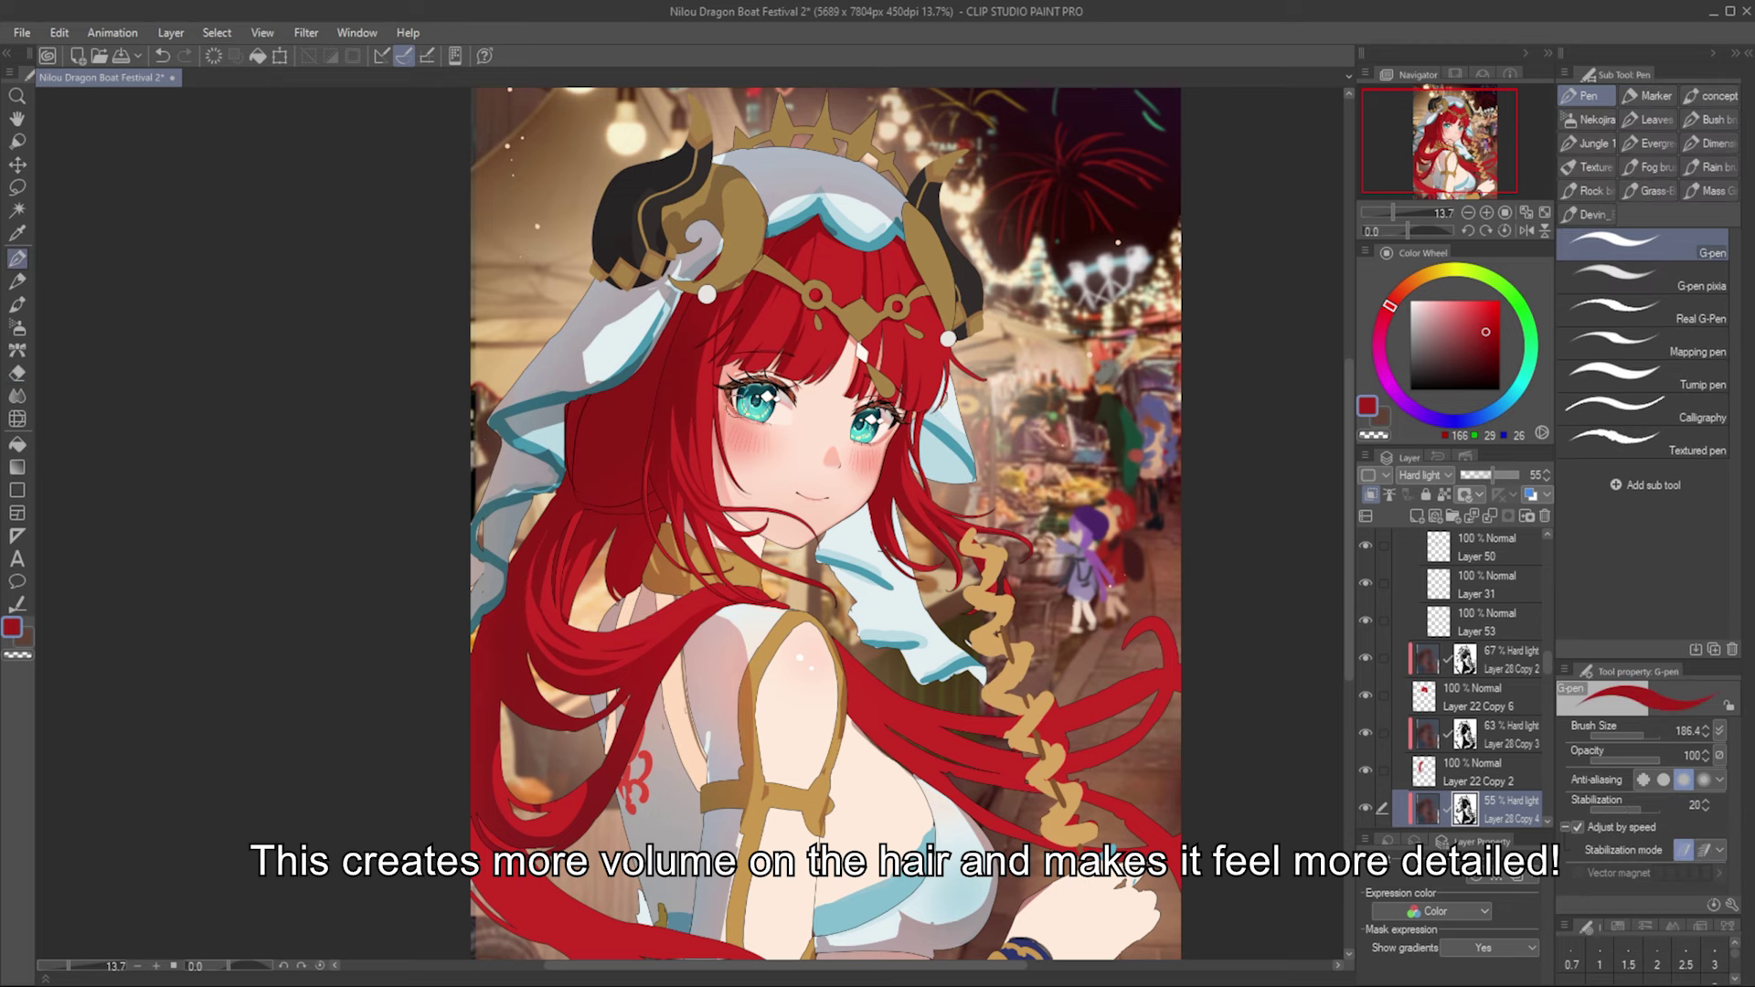
# Step: Draw smaller strand shadows in the long hair falling over the shoulder, alternating a larger G-pen with the hard eraser
pyautogui.press(']')
pyautogui.press(']')
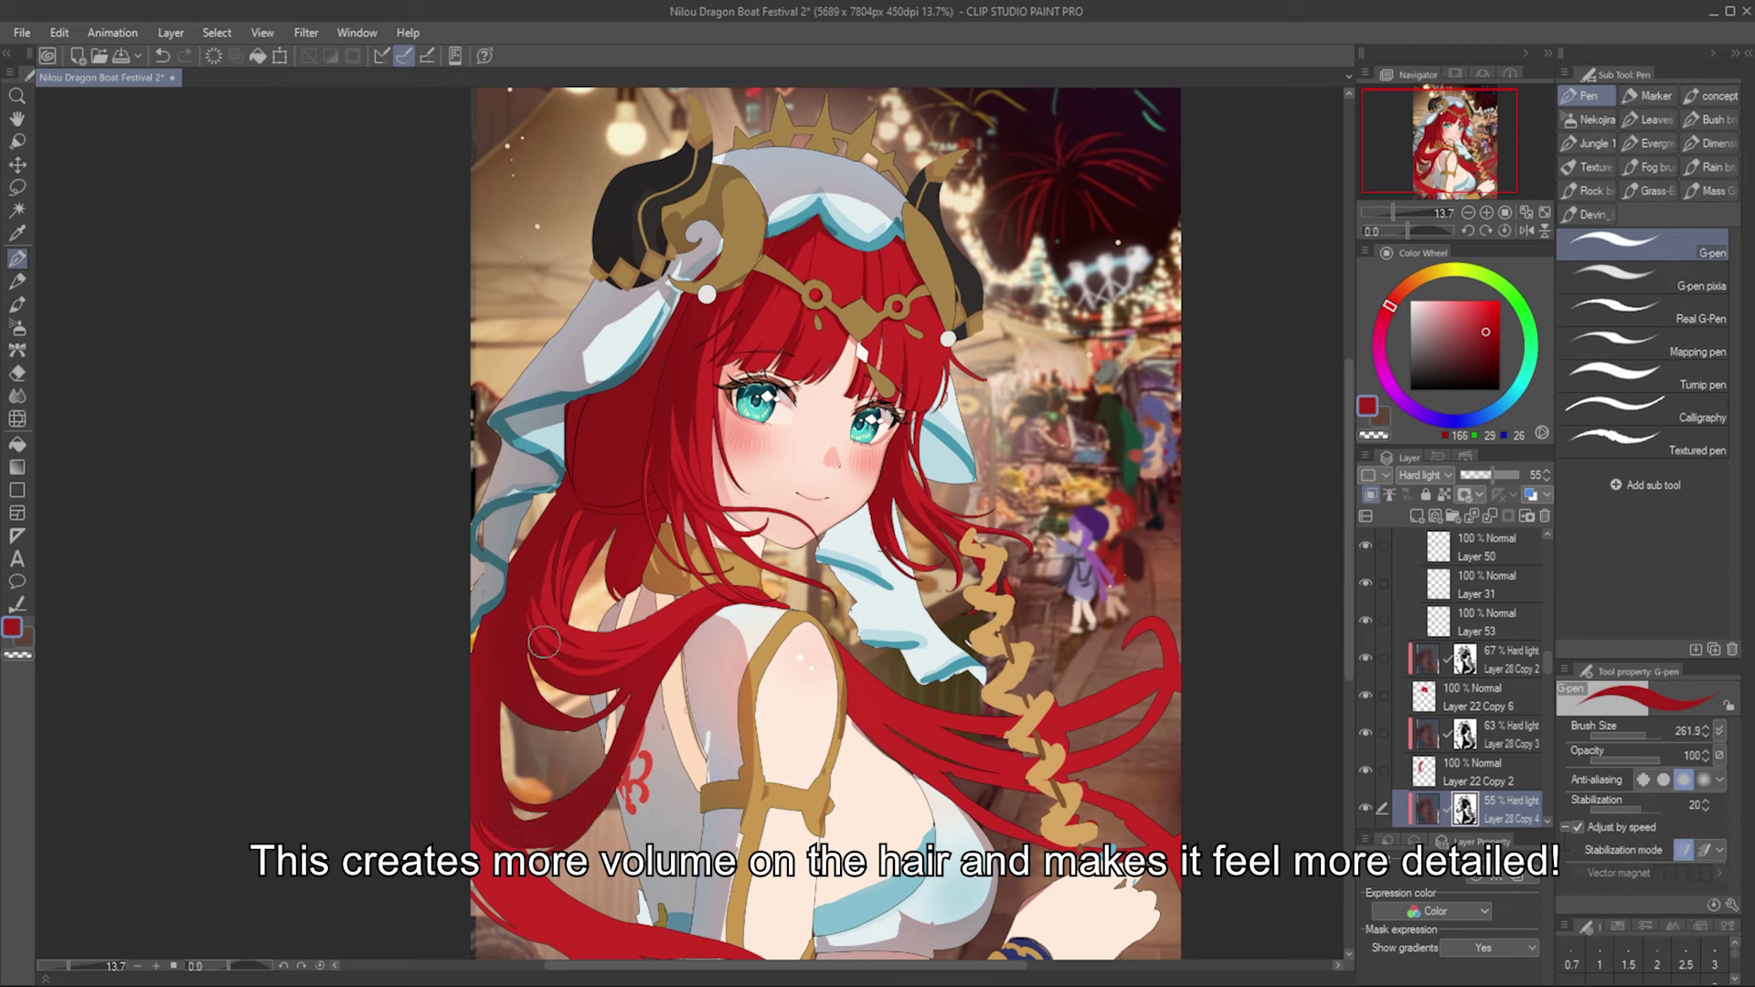
pyautogui.press('e')
pyautogui.press('p')
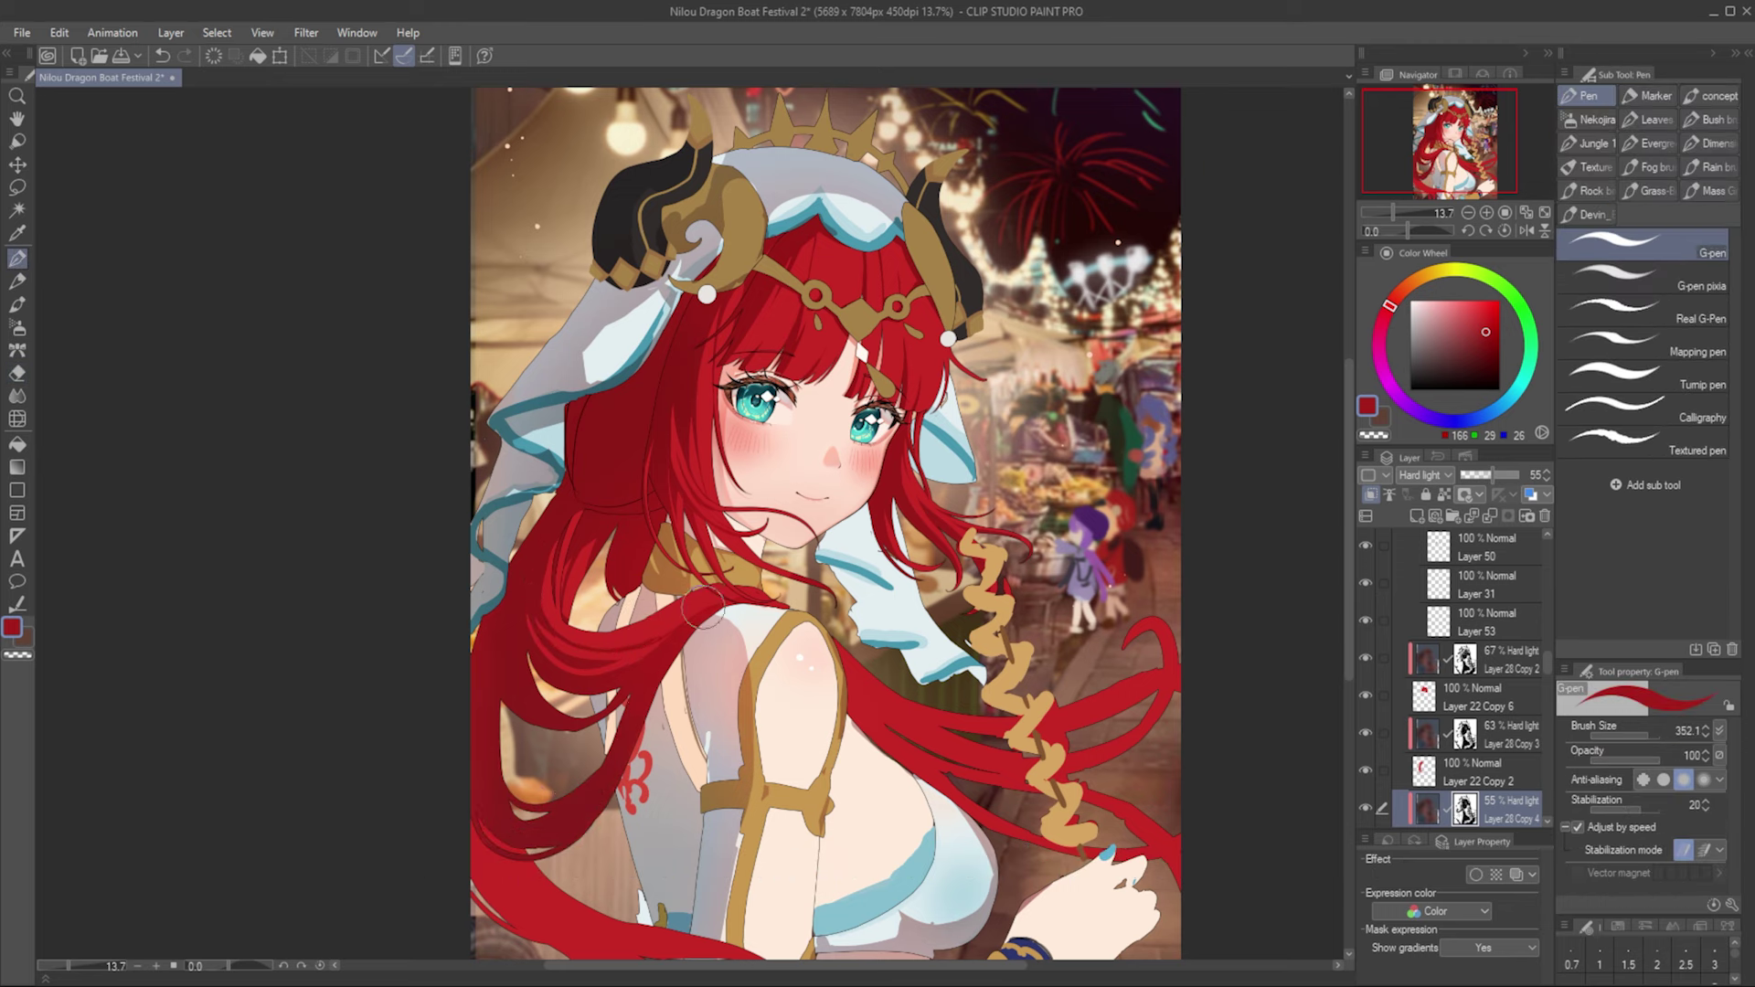
pyautogui.press('e')
pyautogui.press('p')
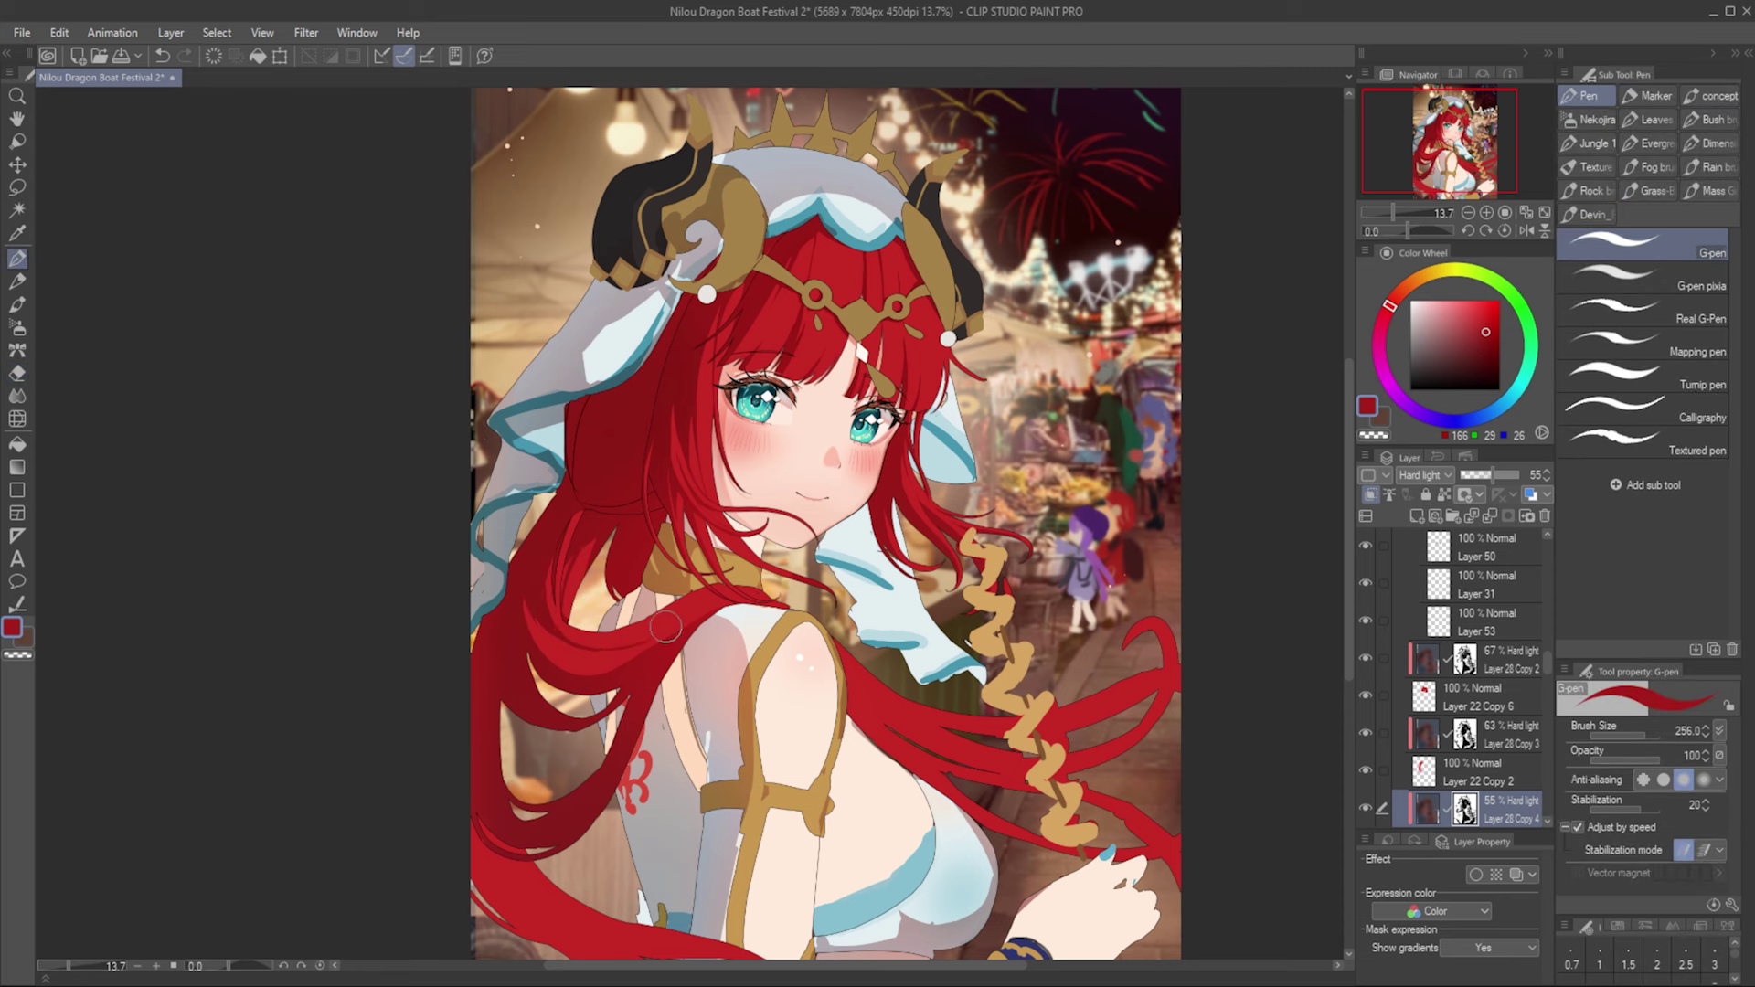
# Step: Extend the shadow strands along the lower back hair and into the hair flowing behind the arm on their Hard light layers
pyautogui.keyDown('ctrl'); pyautogui.keyDown('shift'); pyautogui.click(767, 603); pyautogui.keyUp('shift'); pyautogui.keyUp('ctrl')
pyautogui.keyDown('alt'); pyautogui.click(631, 667); pyautogui.keyUp('alt')
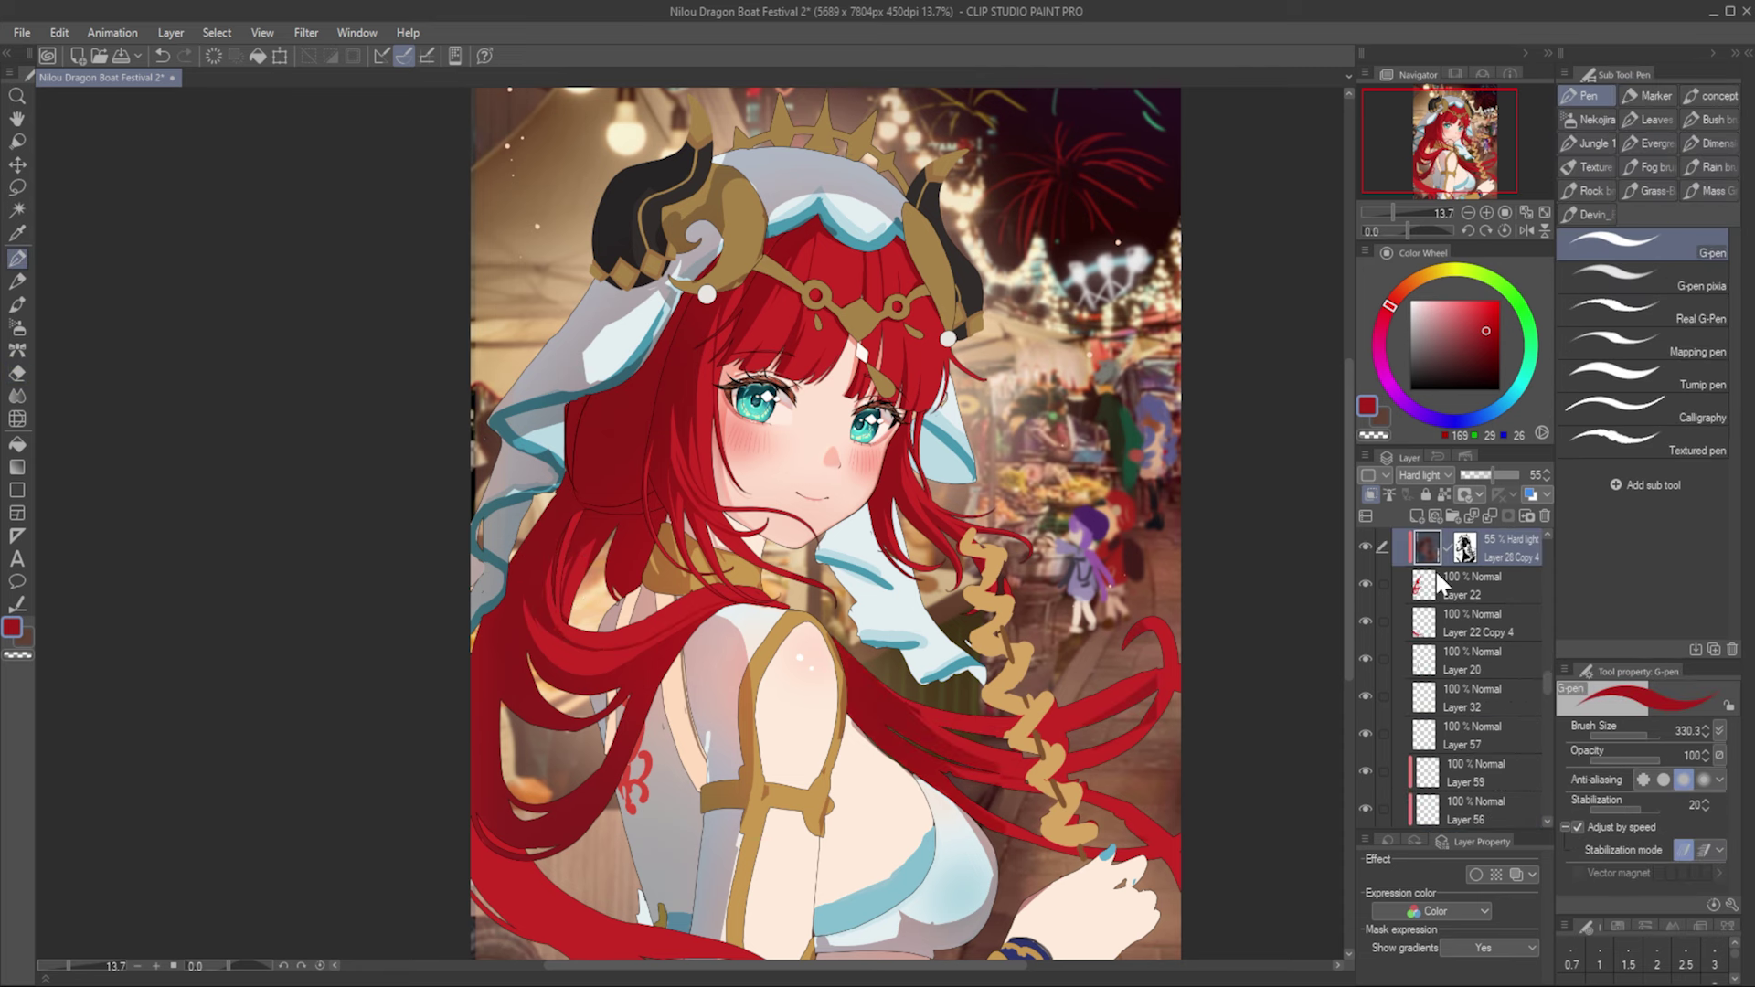
pyautogui.moveTo(631, 668); pyautogui.dragTo(612, 604)
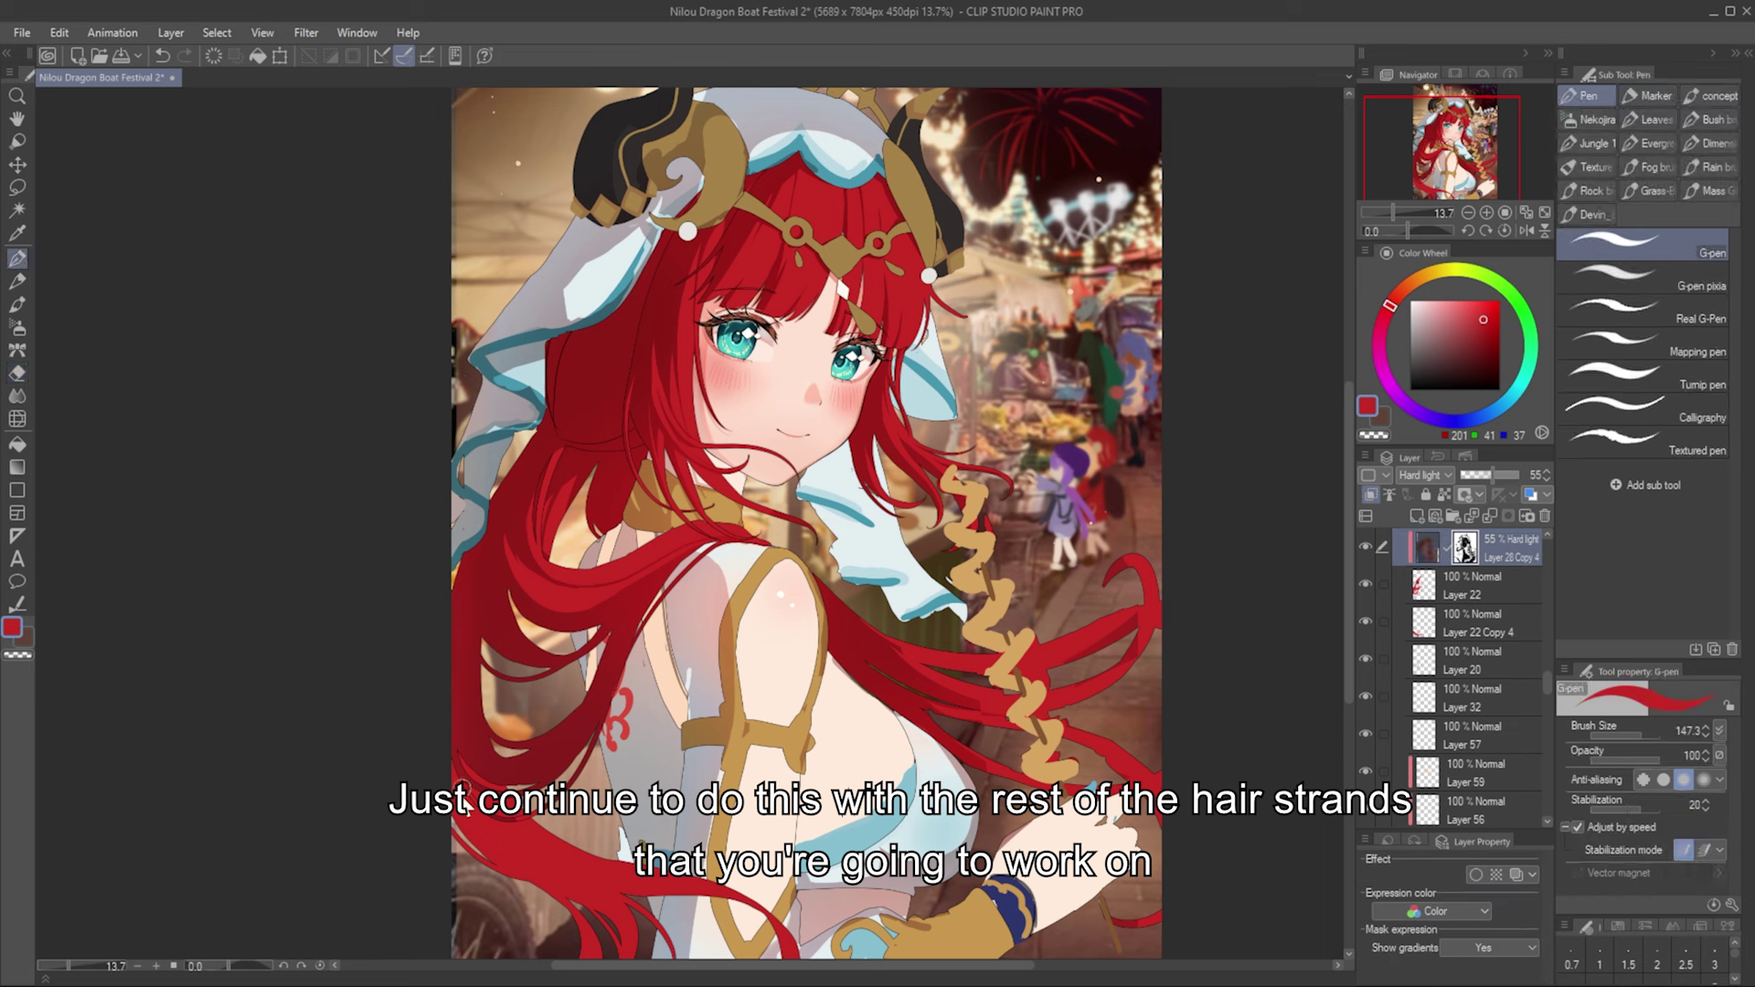
pyautogui.keyDown('ctrl'); pyautogui.keyDown('shift'); pyautogui.click(596, 494); pyautogui.keyUp('shift'); pyautogui.keyUp('ctrl')
pyautogui.press('p')
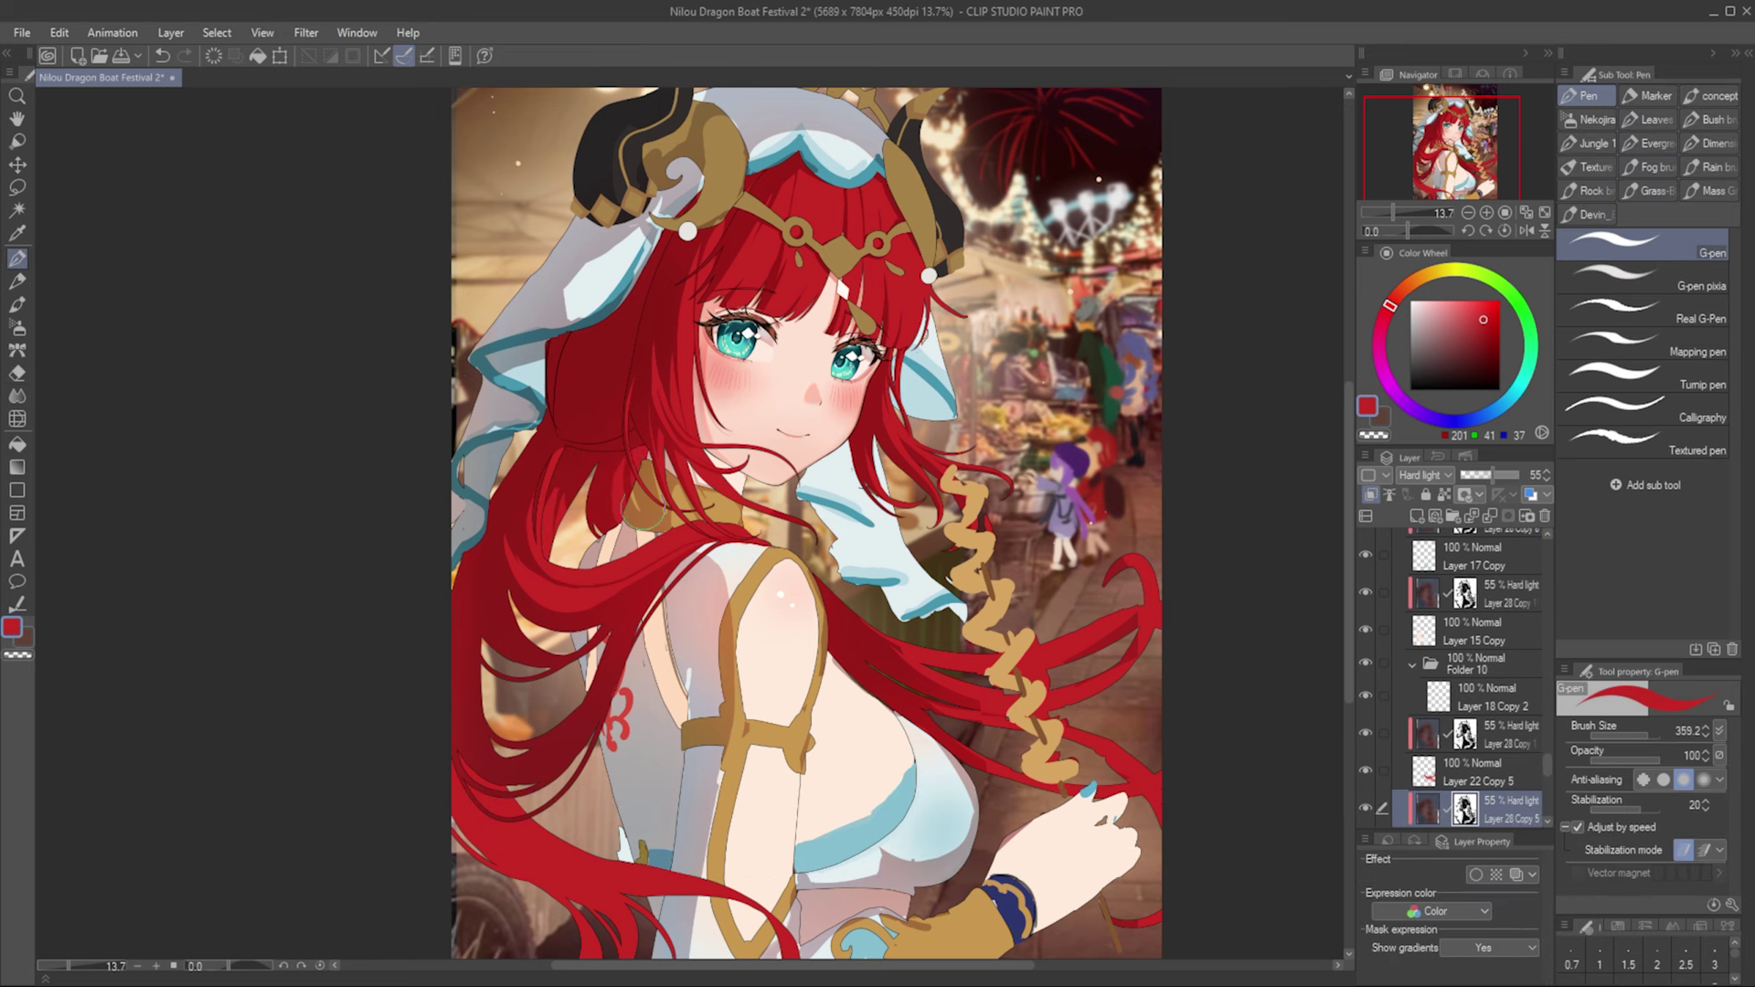
pyautogui.moveTo(597, 494); pyautogui.dragTo(575, 447)
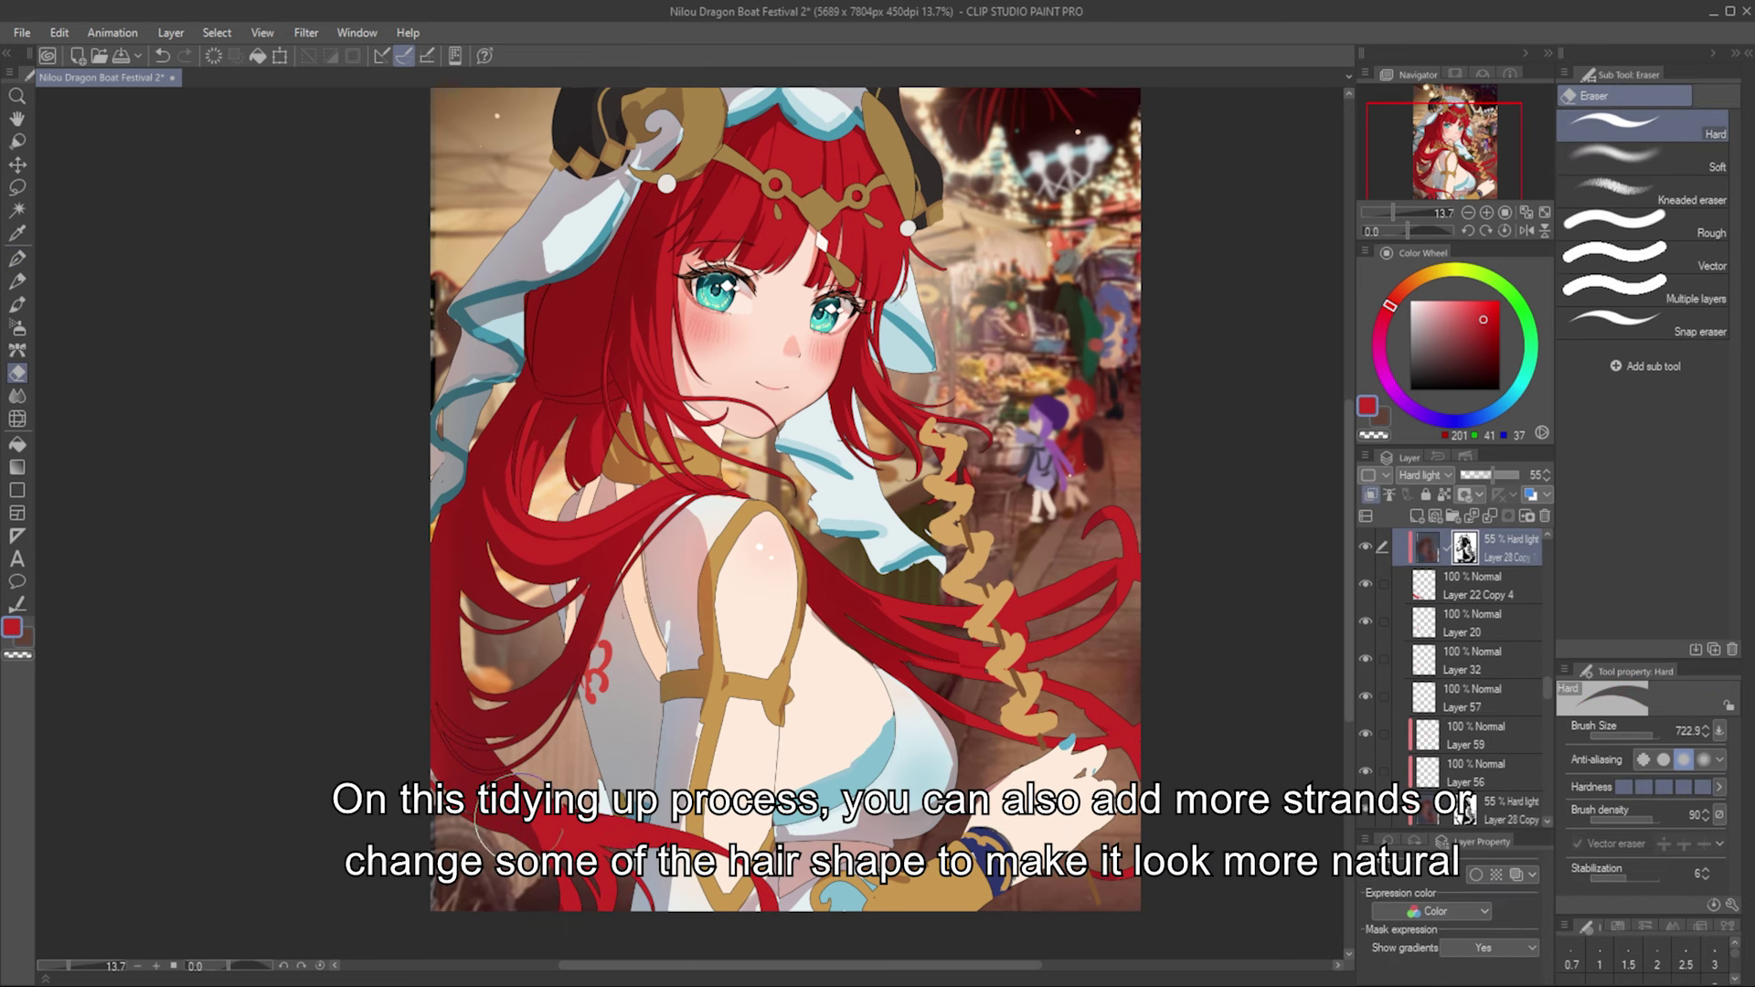
# Step: Tidy up the hanging back hair by adding thin strands and reshaping its locks with the pen, Blur tool and eraser
pyautogui.press('p')
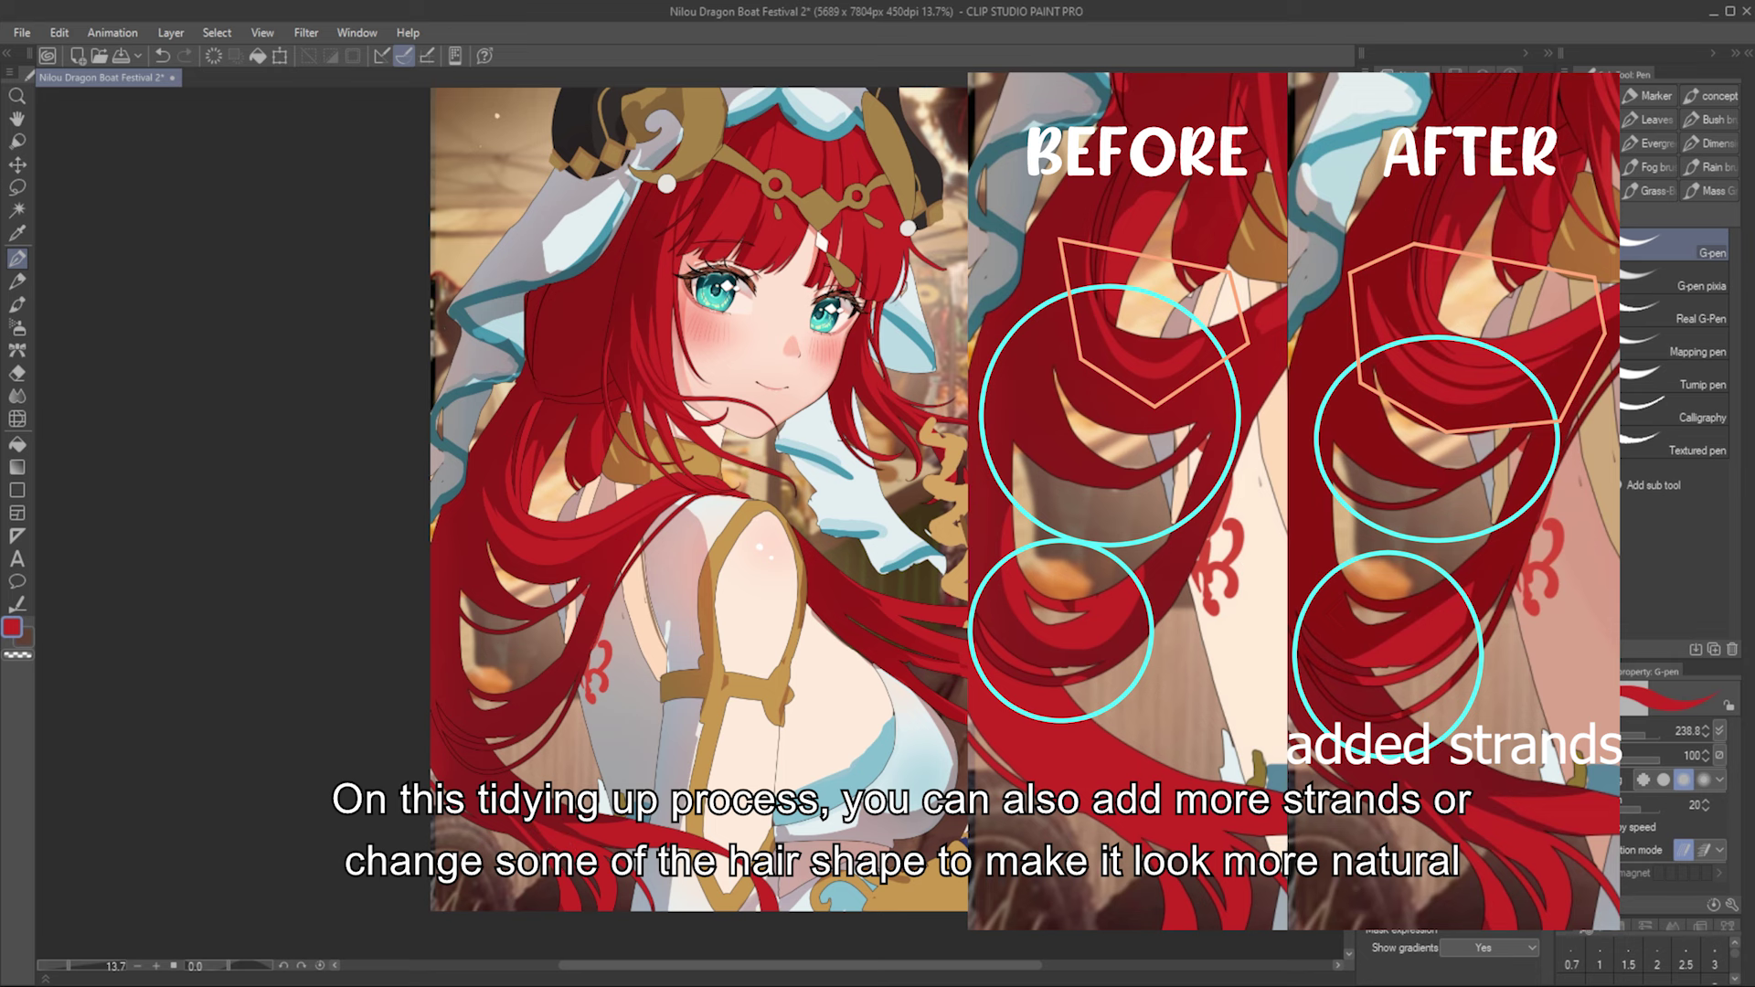
pyautogui.press('j')
pyautogui.scroll(-2, 481, 636)
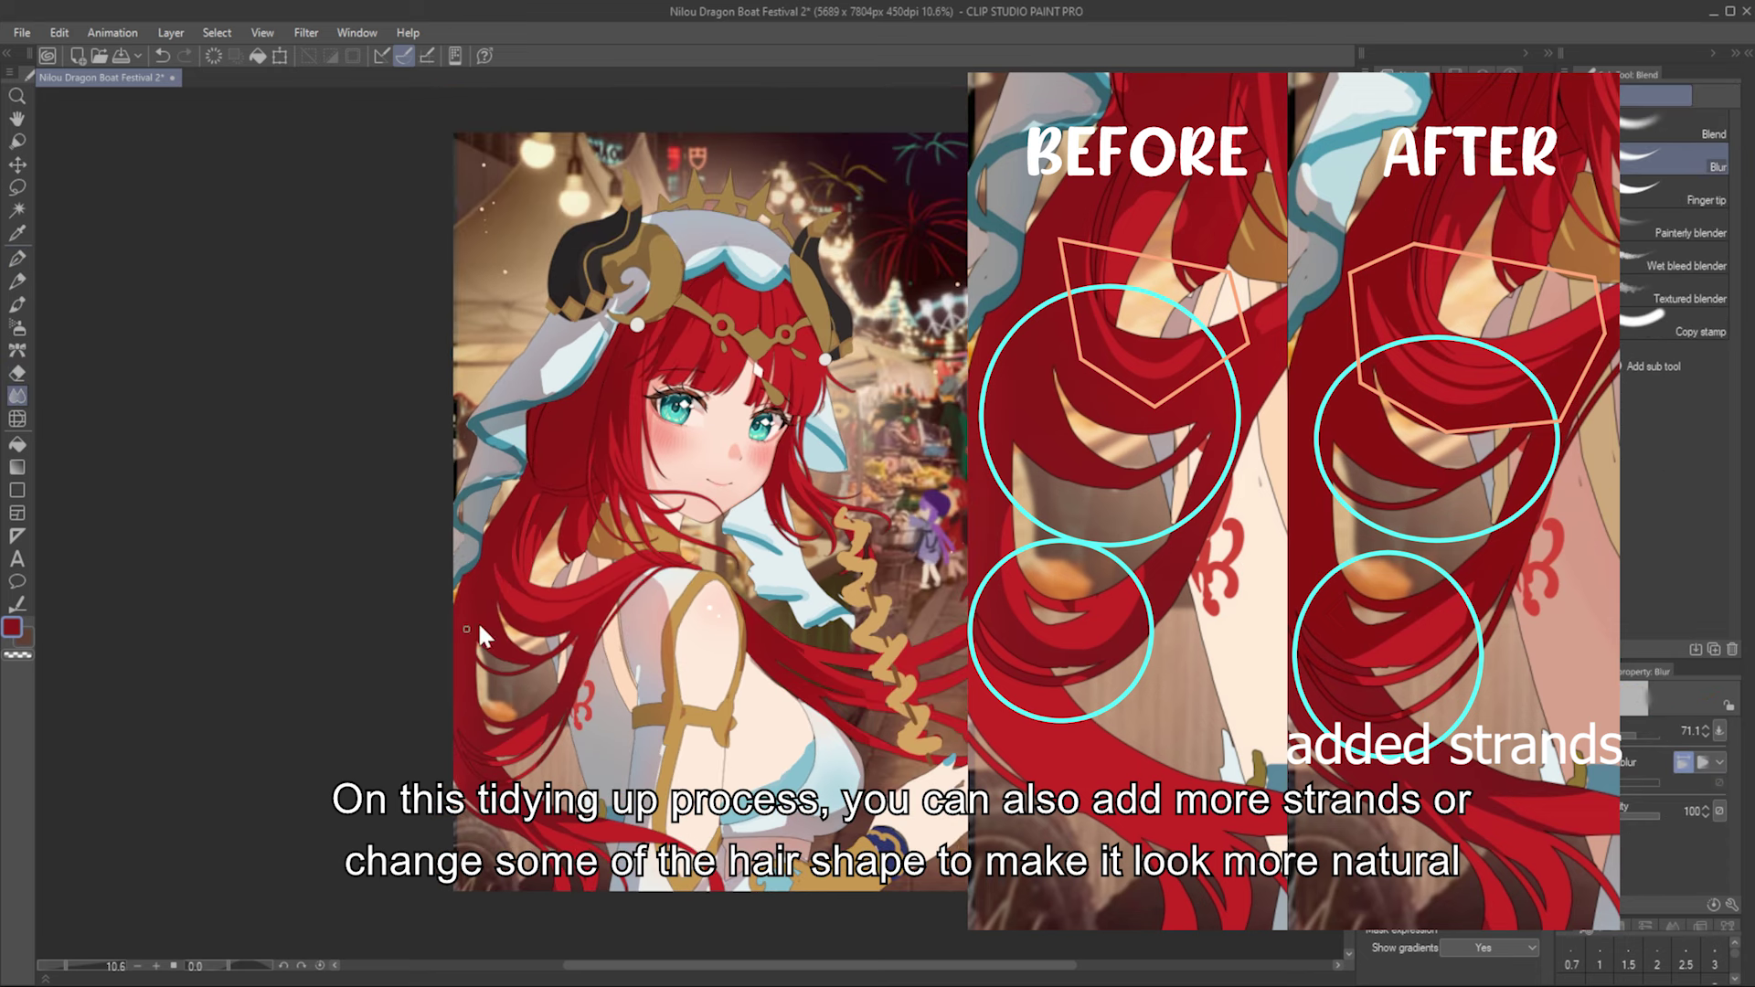
pyautogui.press('p')
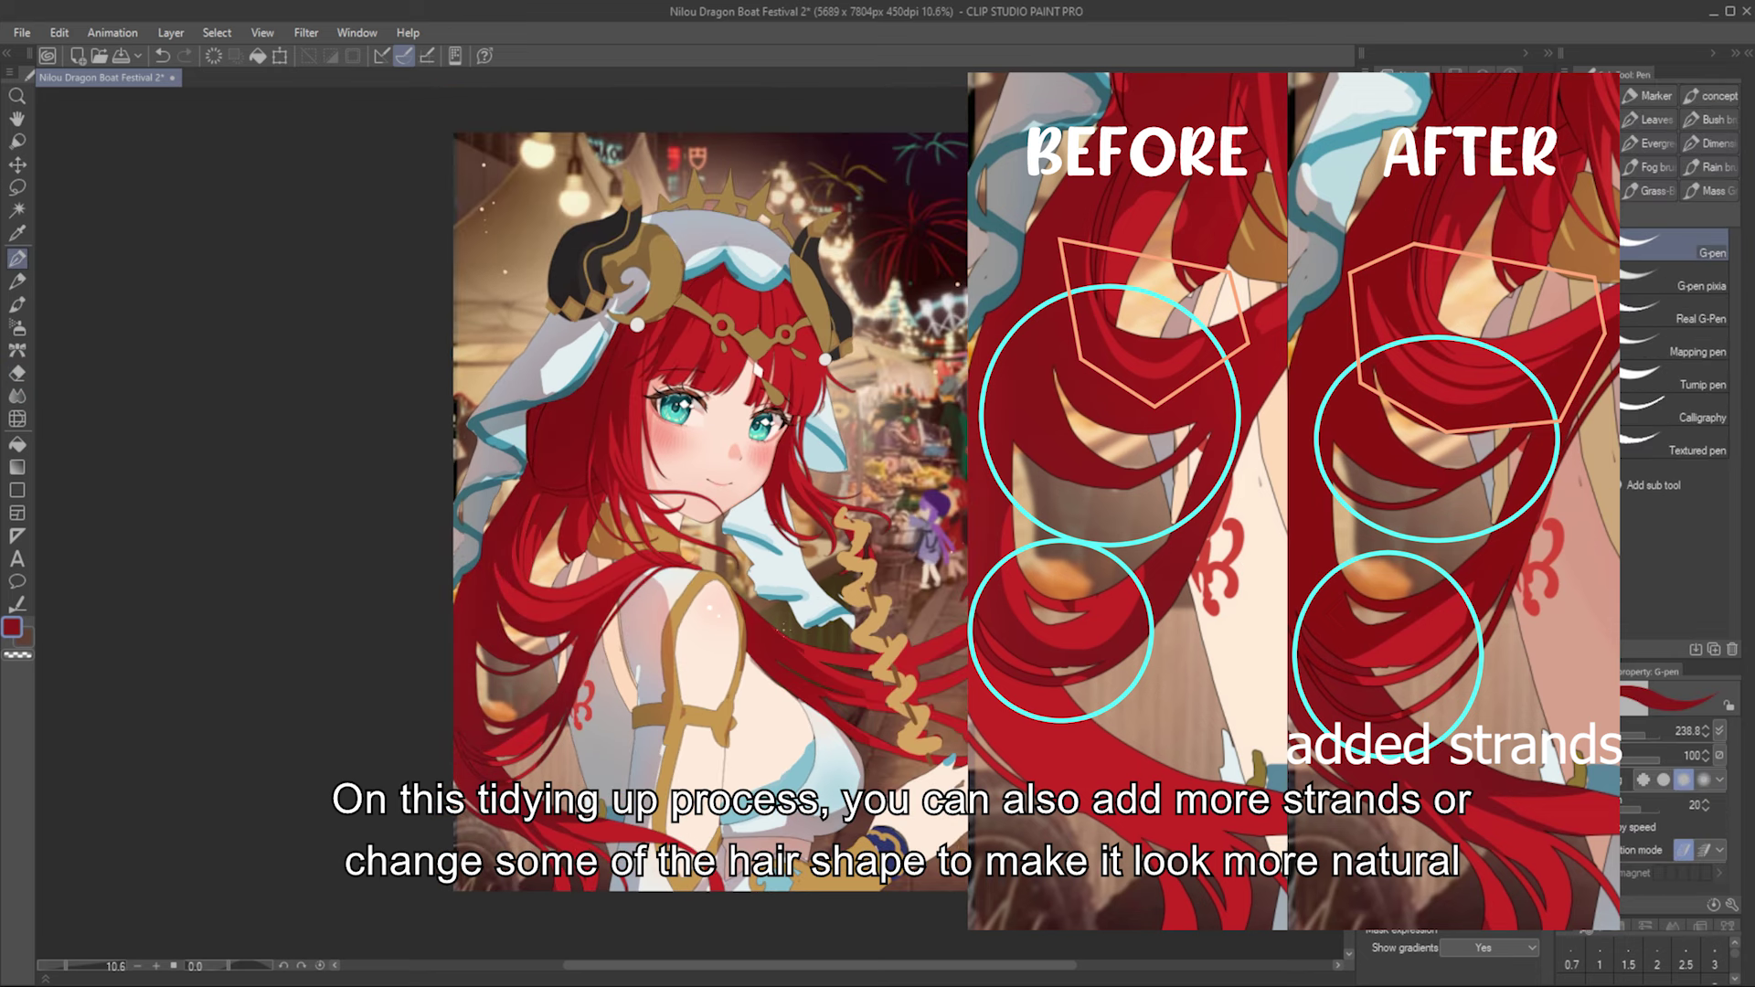
pyautogui.press('e')
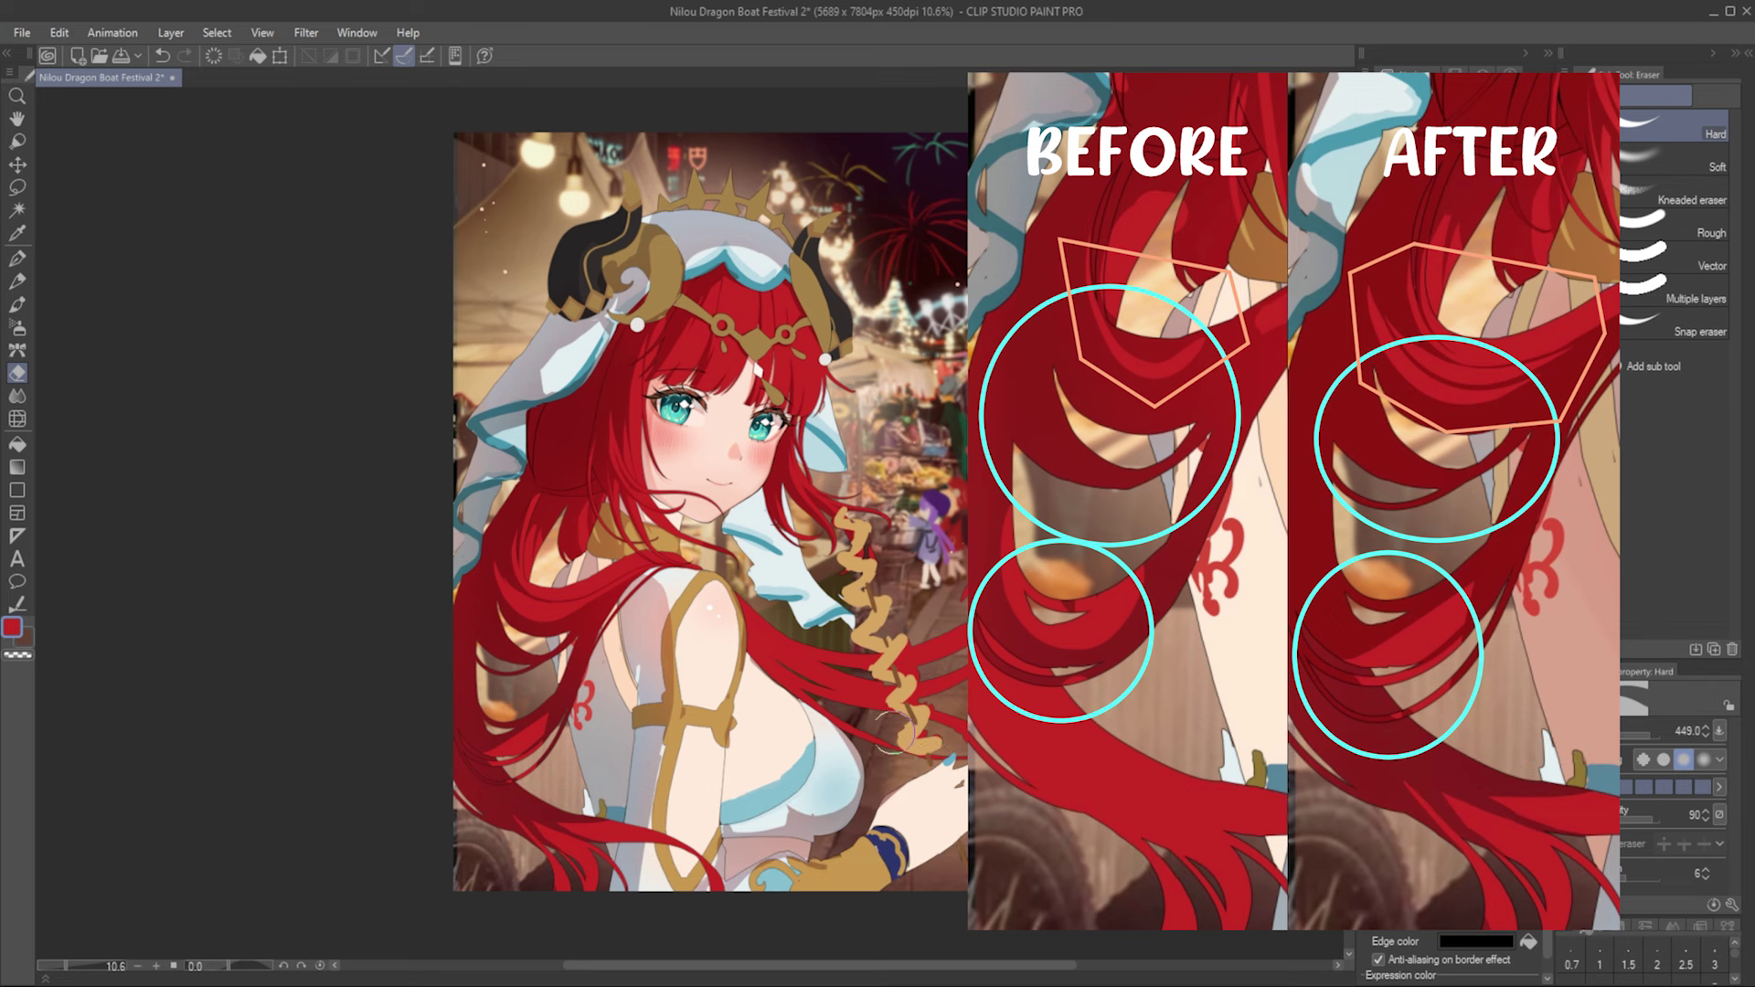
pyautogui.press('p')
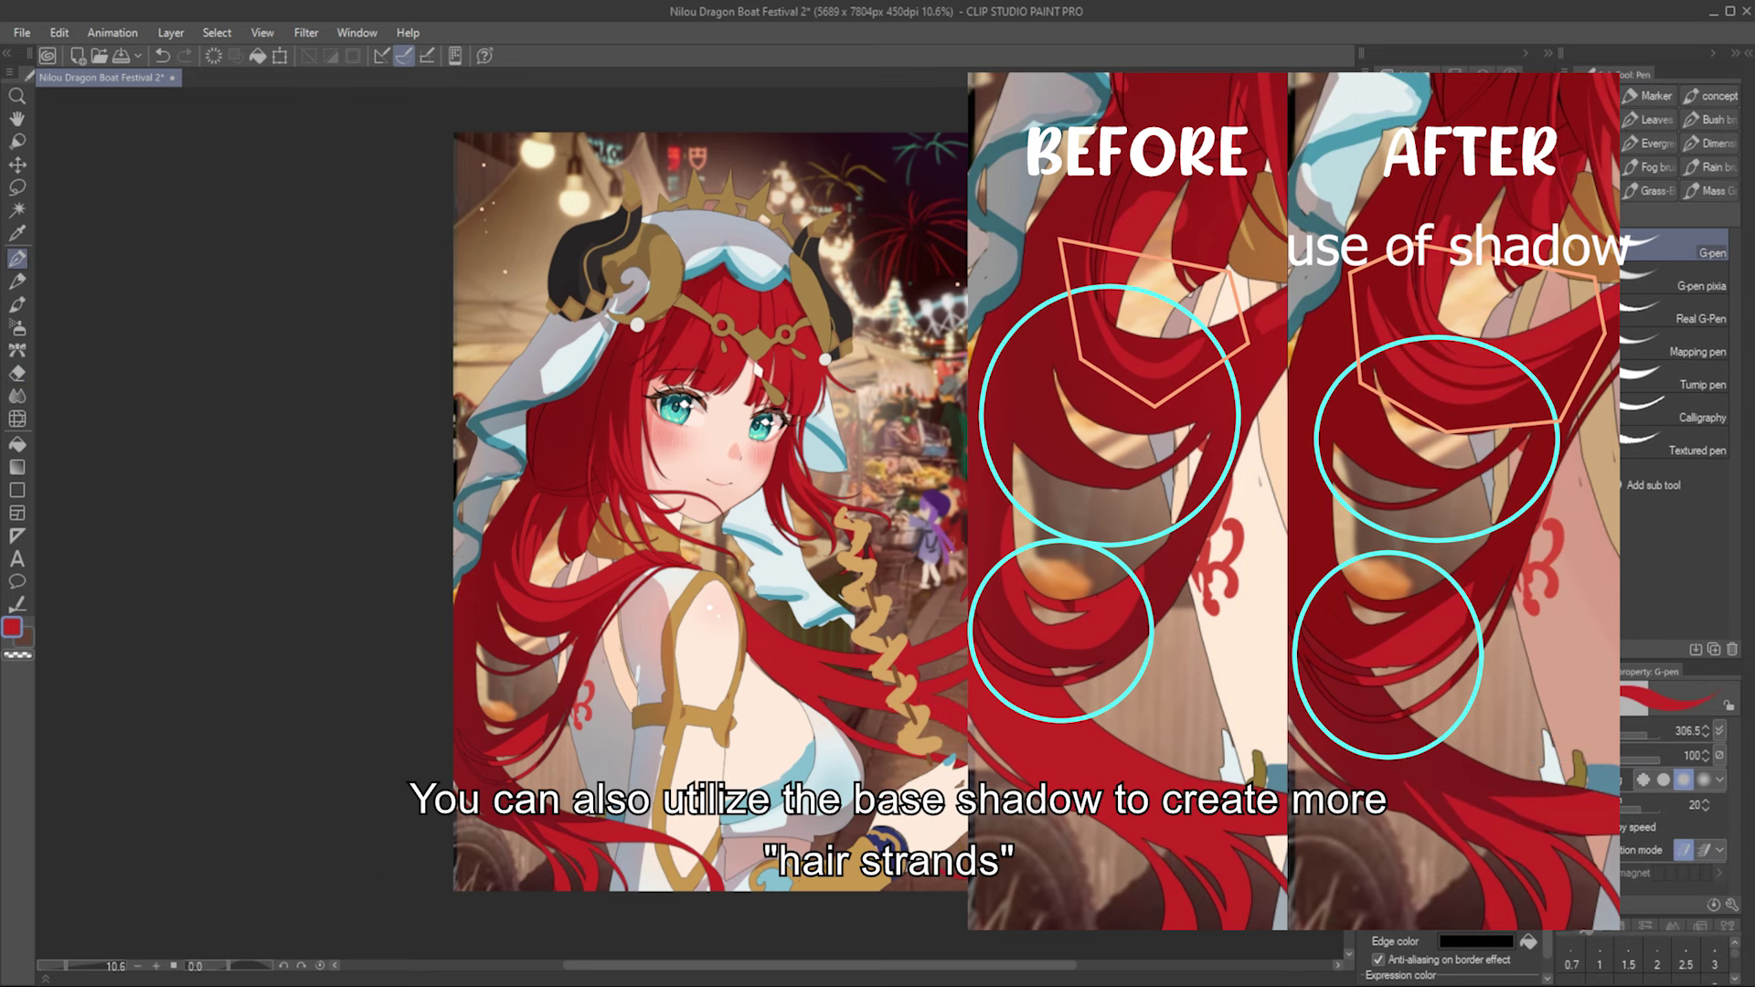
# Step: Reshape the flowing hair ends behind the gold braid on Layer 22 Copy 5, checking them on a horizontally flipped canvas
pyautogui.press('h')
pyautogui.press('e')
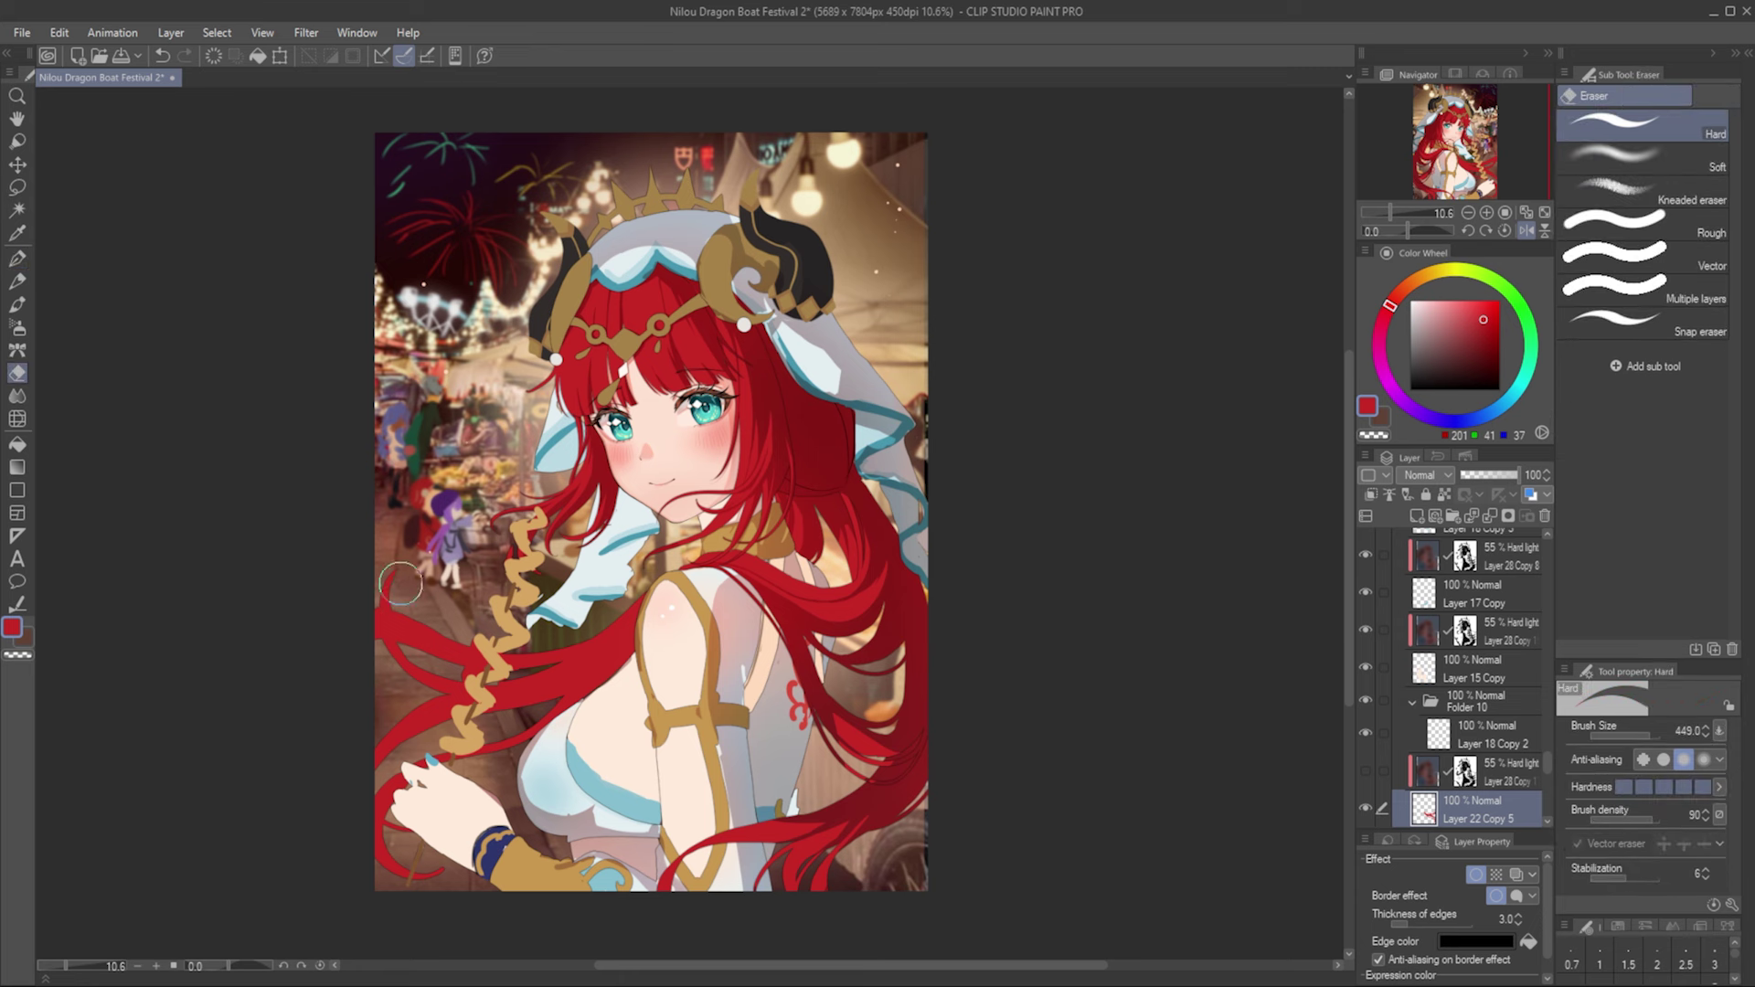
pyautogui.press('p')
pyautogui.press('e')
pyautogui.click(1525, 231)
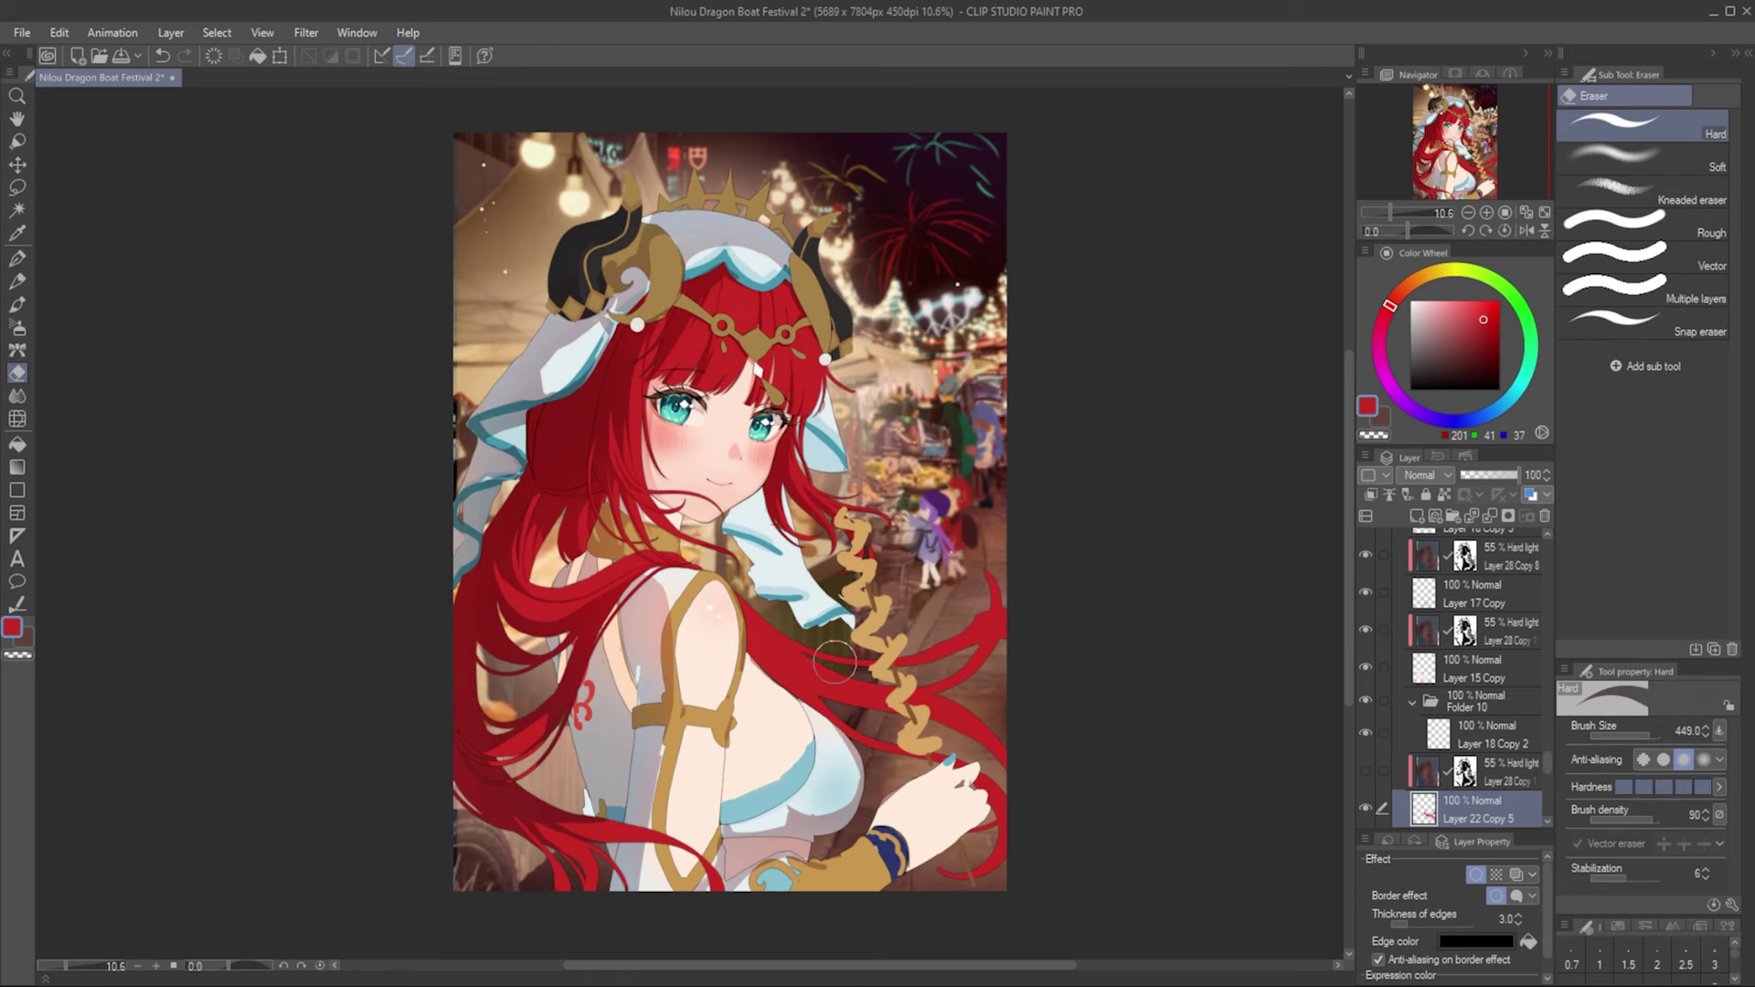
pyautogui.press('p')
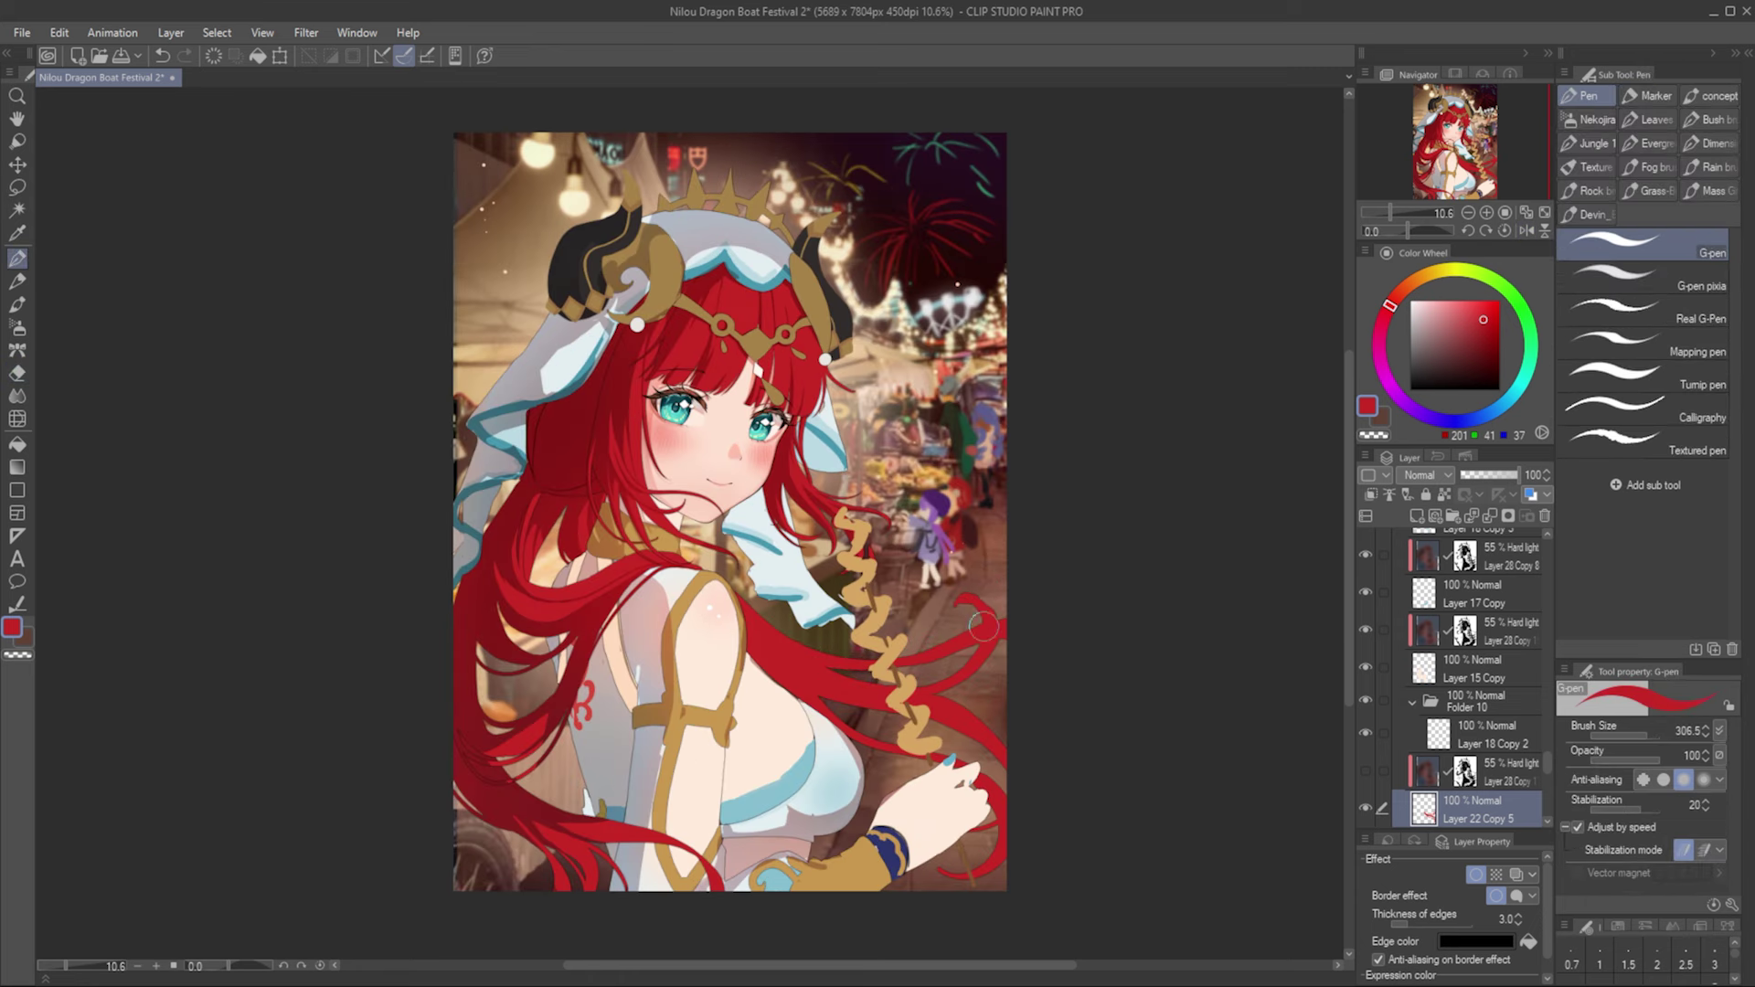
# Step: Shade the flowing hair behind the gold braid on its Hard light layer and set that layer's opacity to 70%
pyautogui.press('e')
pyautogui.hotkey('alt', ']')
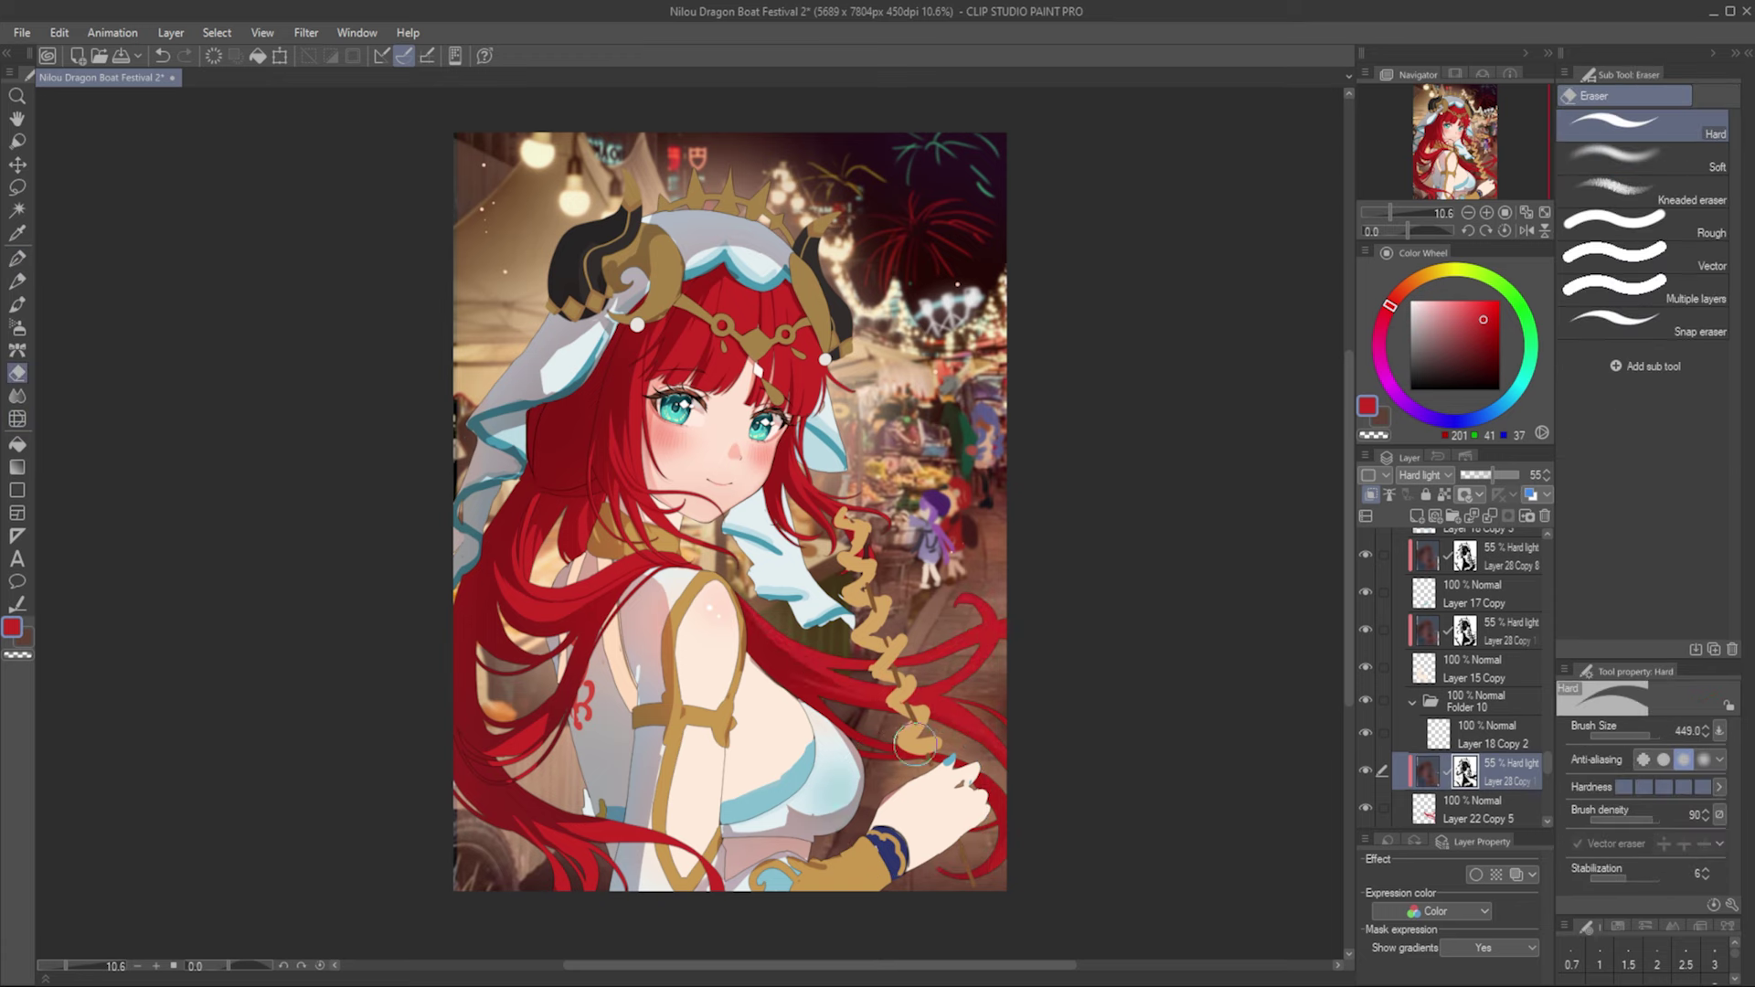
pyautogui.press('p')
pyautogui.press('e')
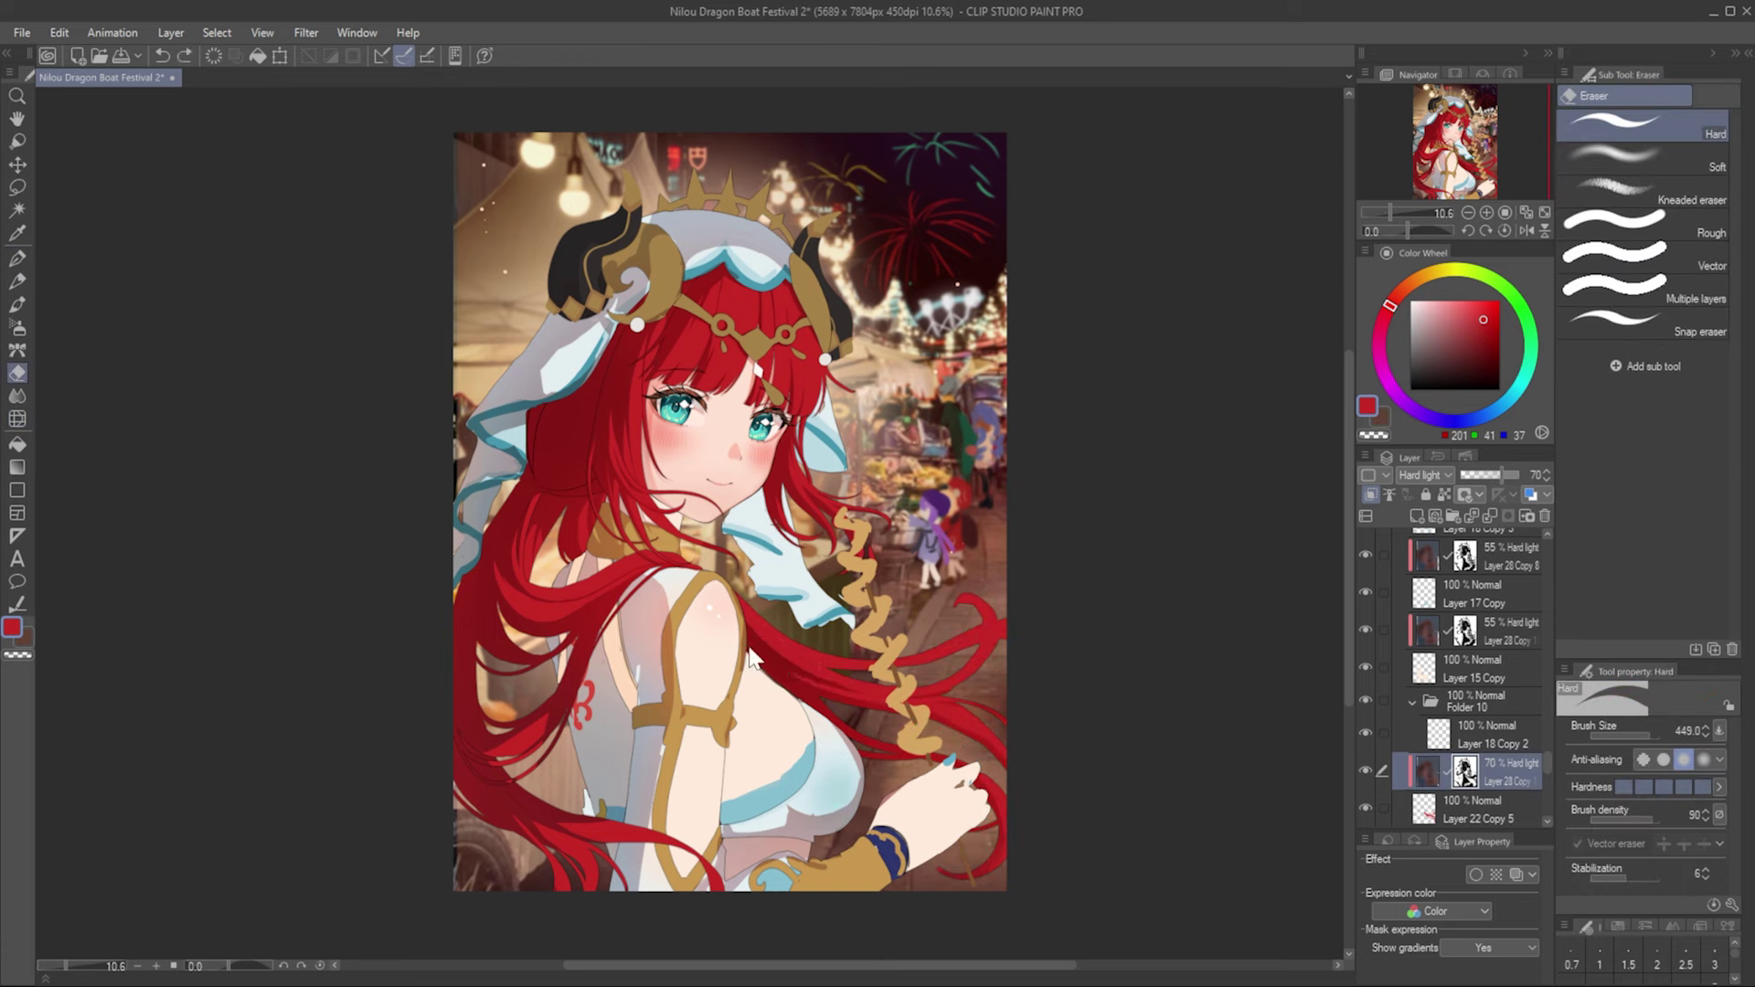
pyautogui.press('p')
pyautogui.press('e')
pyautogui.press('p')
pyautogui.press('e')
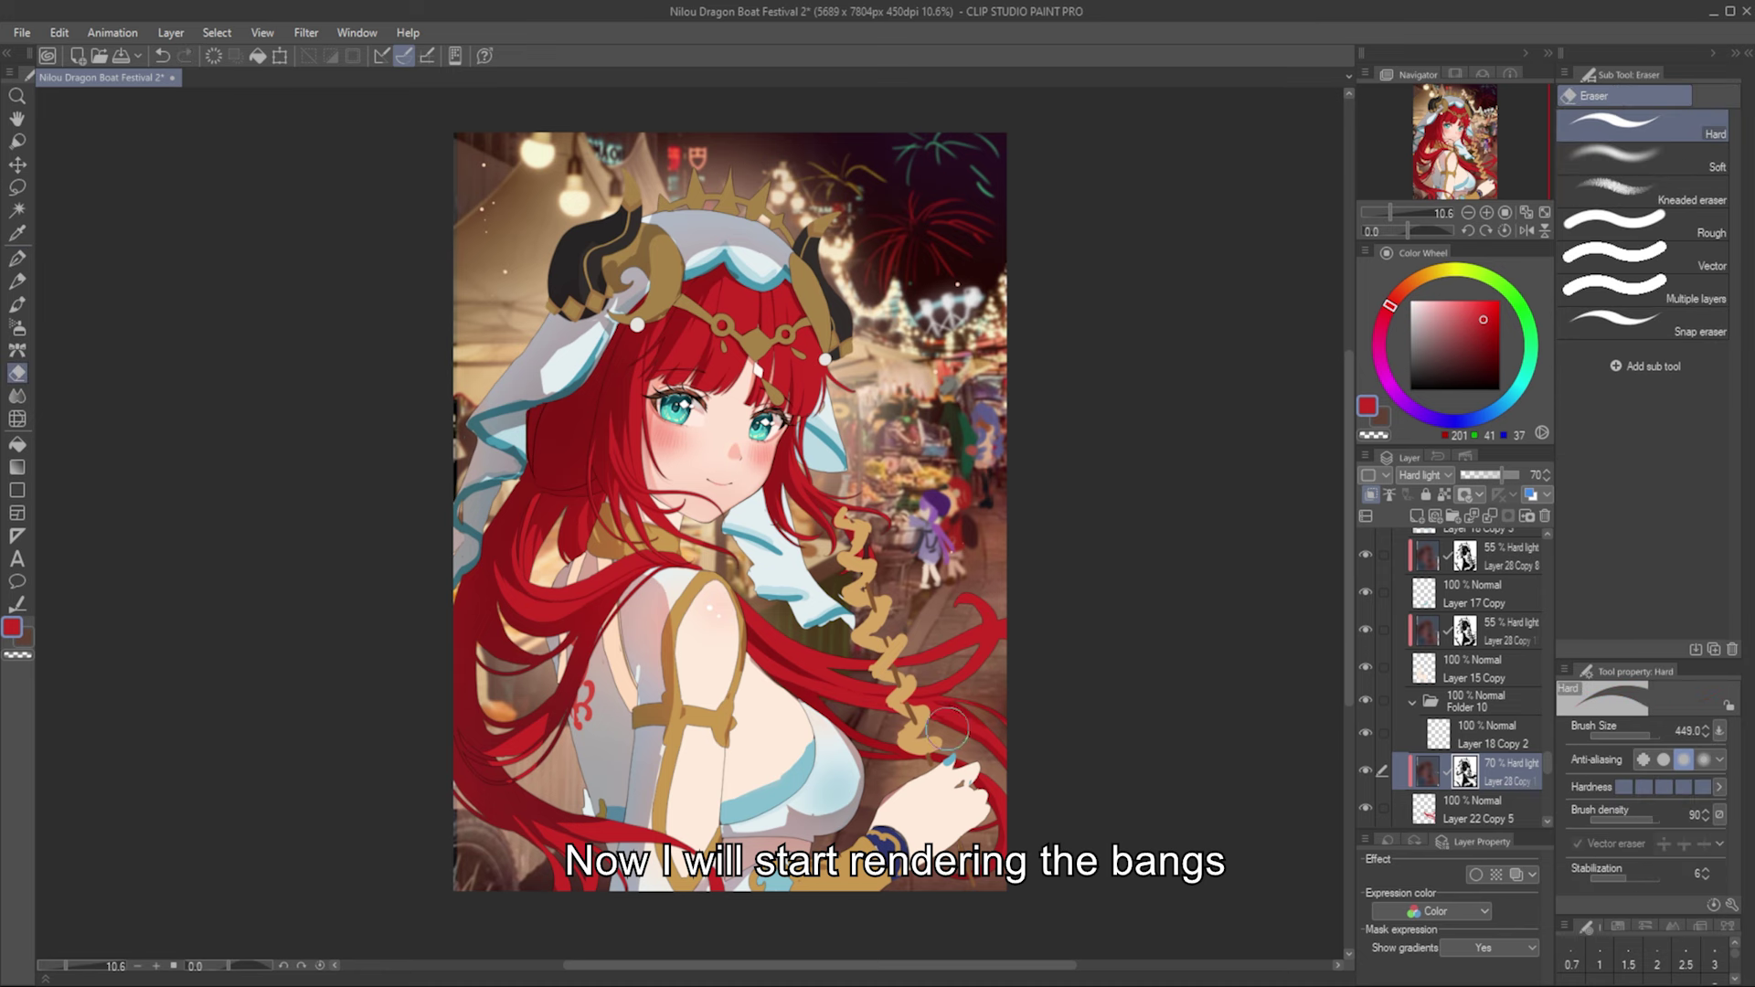
# Step: Airbrush a lighter red glow onto the bangs on Layer 22 Copy 6 with transparent pixels locked
pyautogui.press('b')
pyautogui.scroll(2, 786, 215)
pyautogui.keyDown('alt'); pyautogui.click(725, 423); pyautogui.keyUp('alt')
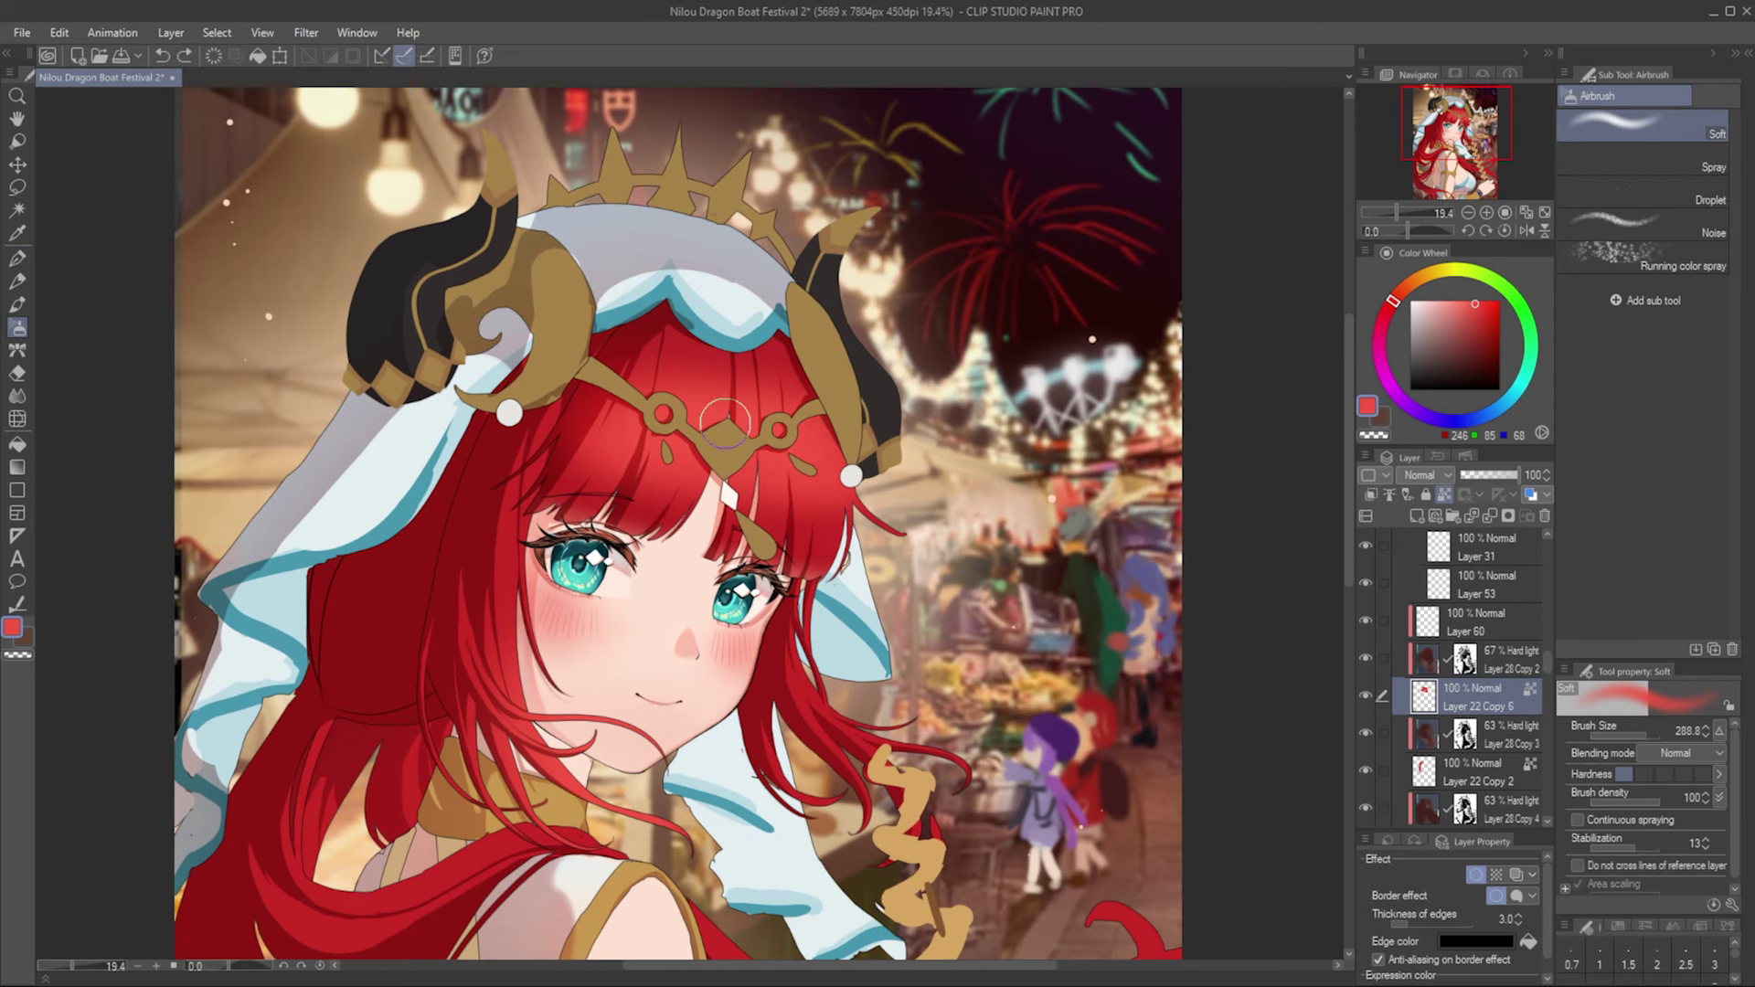
# Step: Draw darker red strands over the bangs on a new clipped layer with the G-pen, and save the file
pyautogui.keyDown('alt'); pyautogui.click(794, 454); pyautogui.keyUp('alt')
pyautogui.press('p')
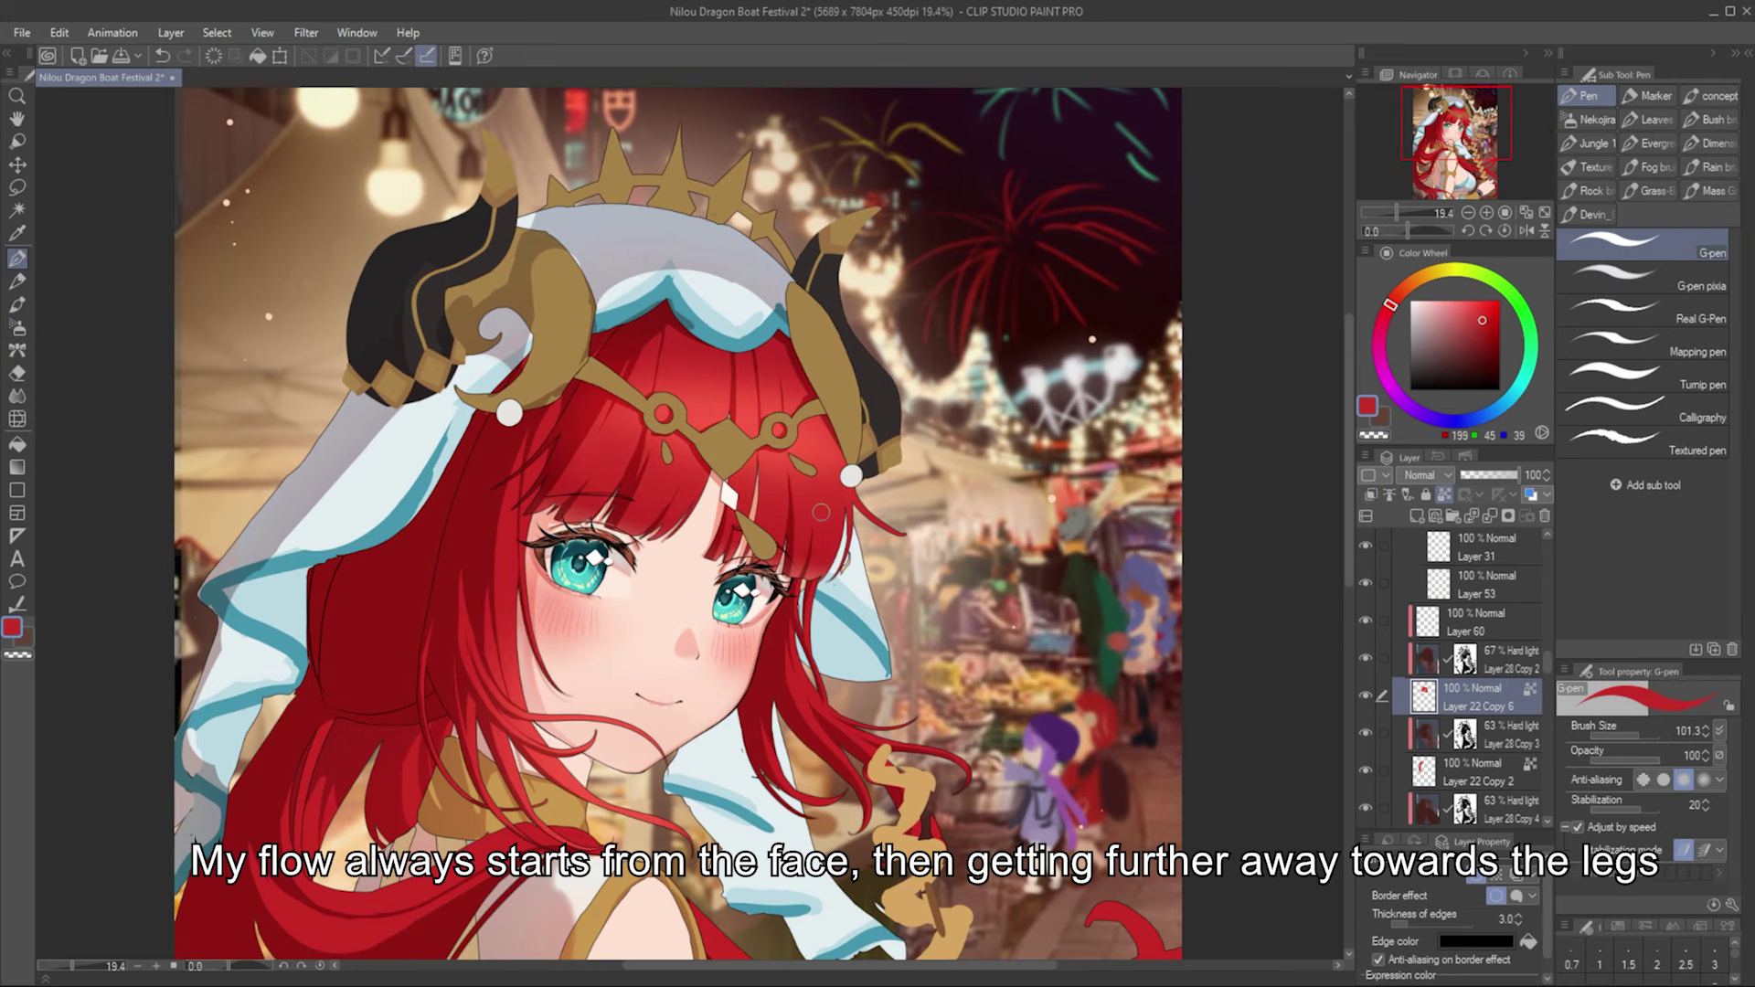
pyautogui.click(1487, 324)
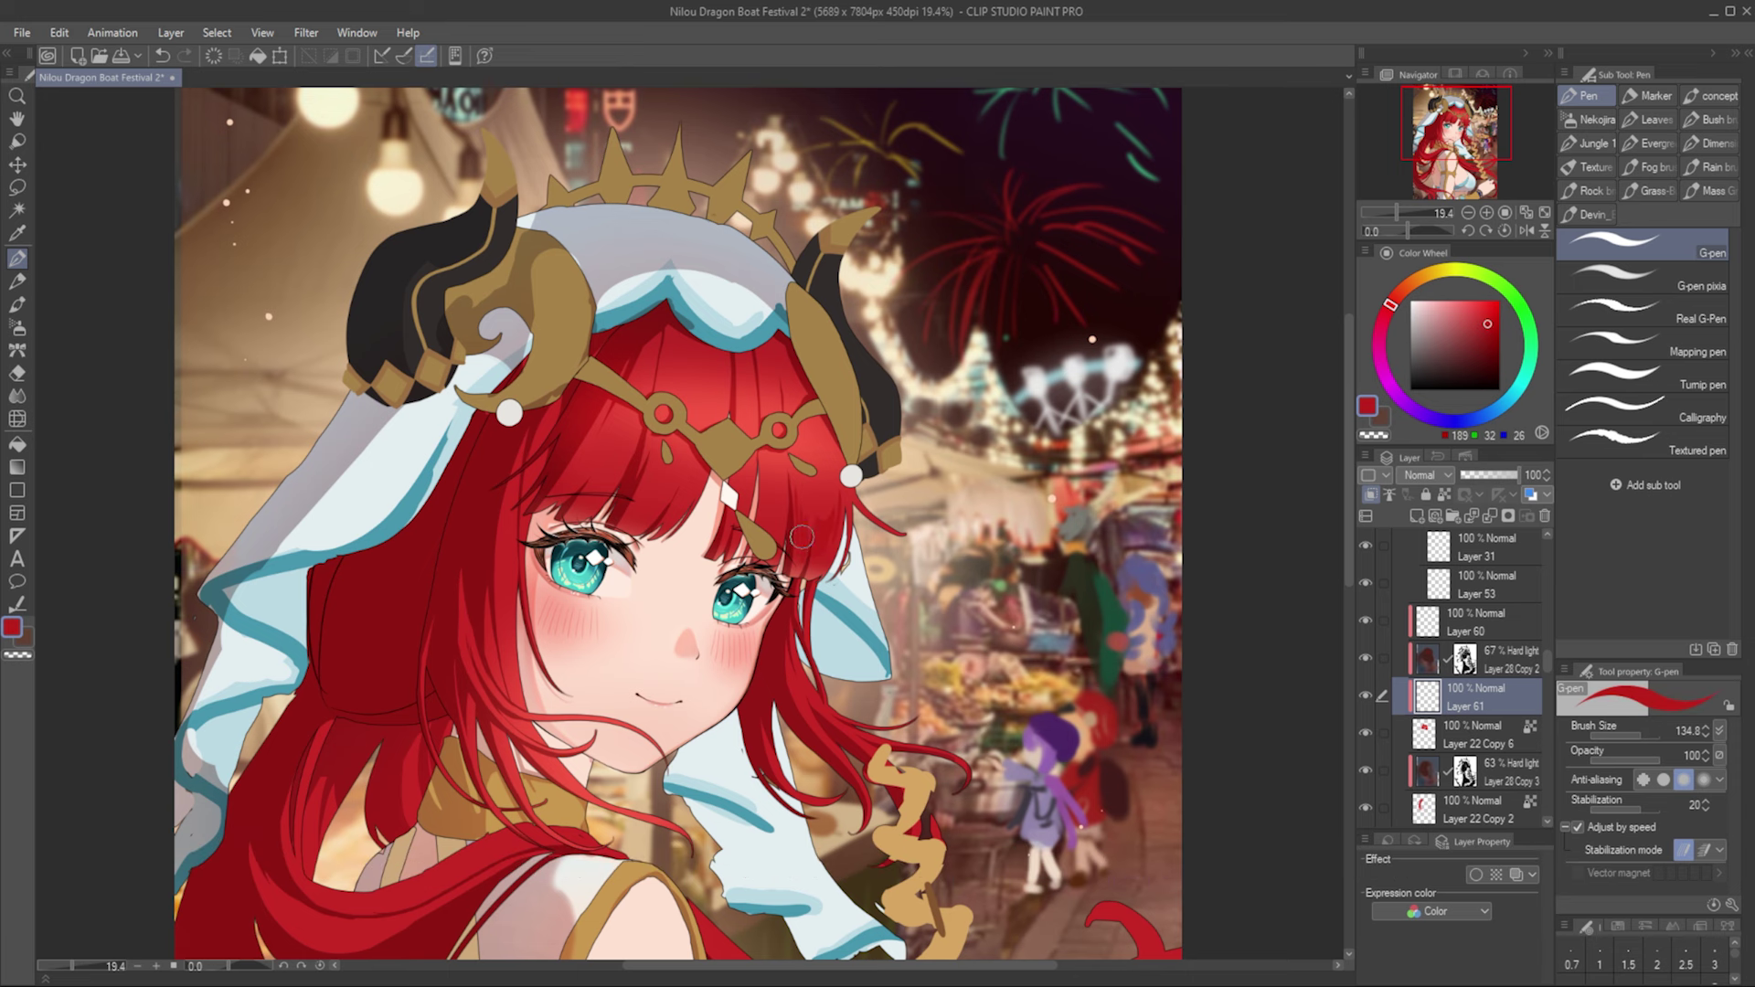
pyautogui.hotkey('ctrl', 's')
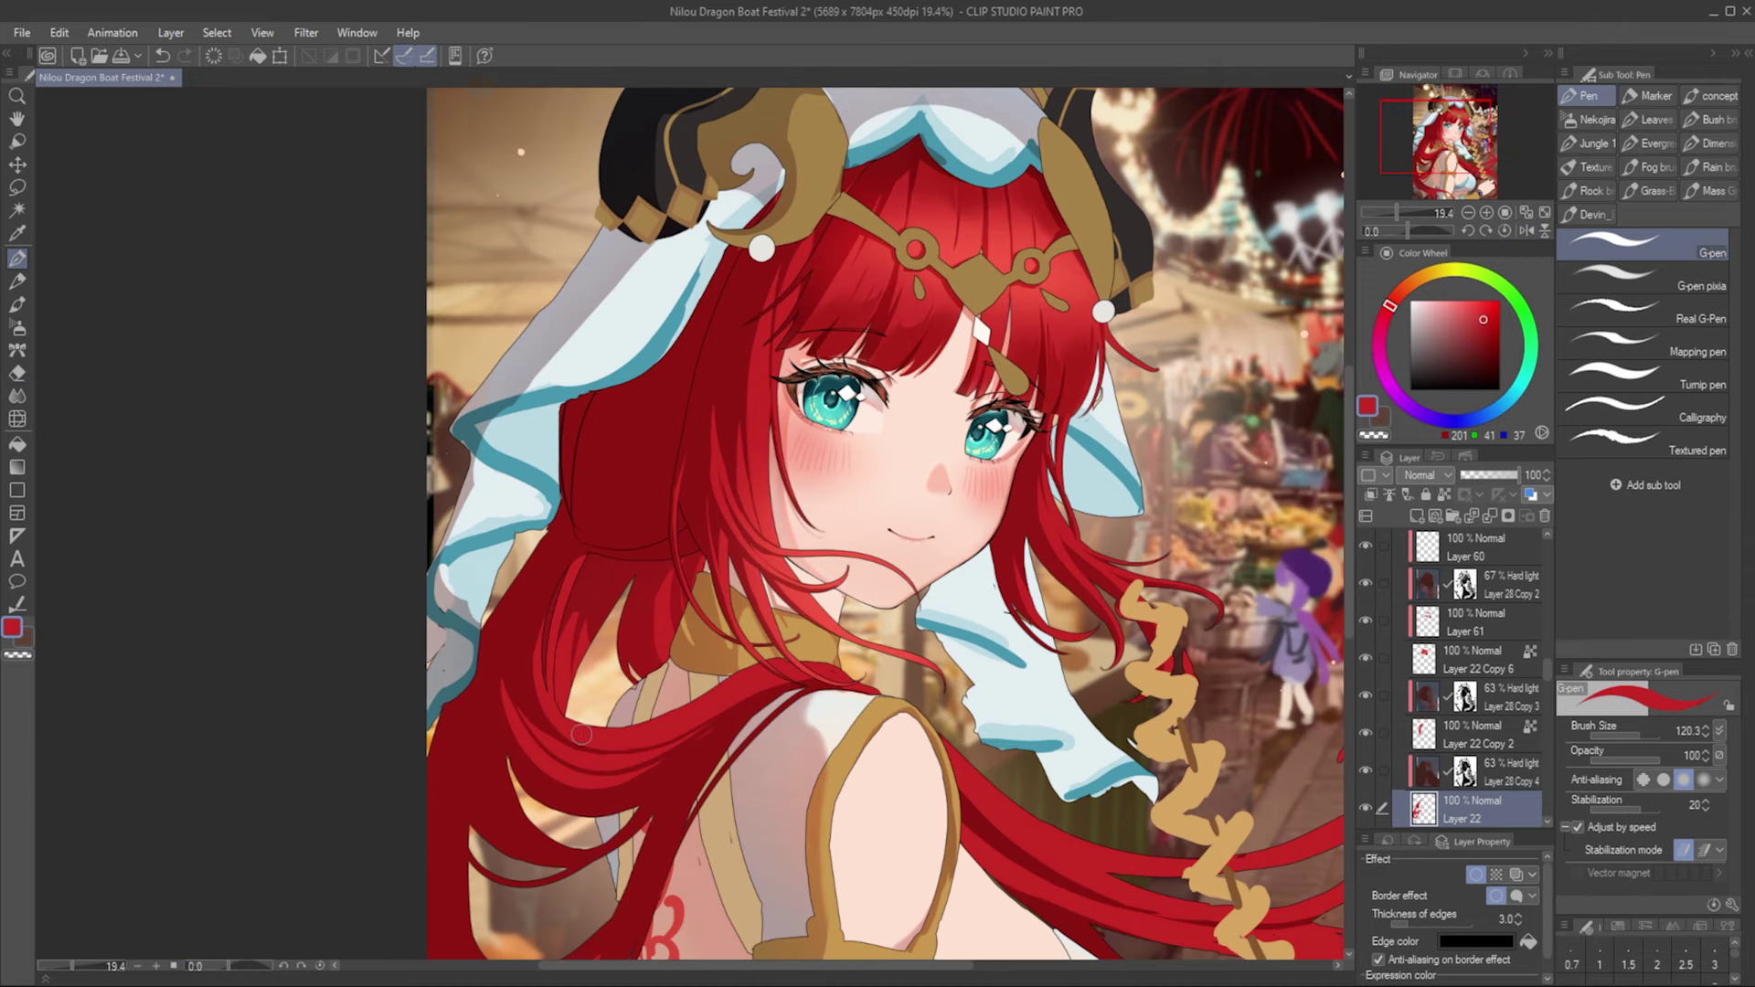
# Step: Refine the lock sweeping over the shoulder on Layer 22 and its Hard light shadow mask with the G-pen and hard eraser
pyautogui.press('e')
pyautogui.press('p')
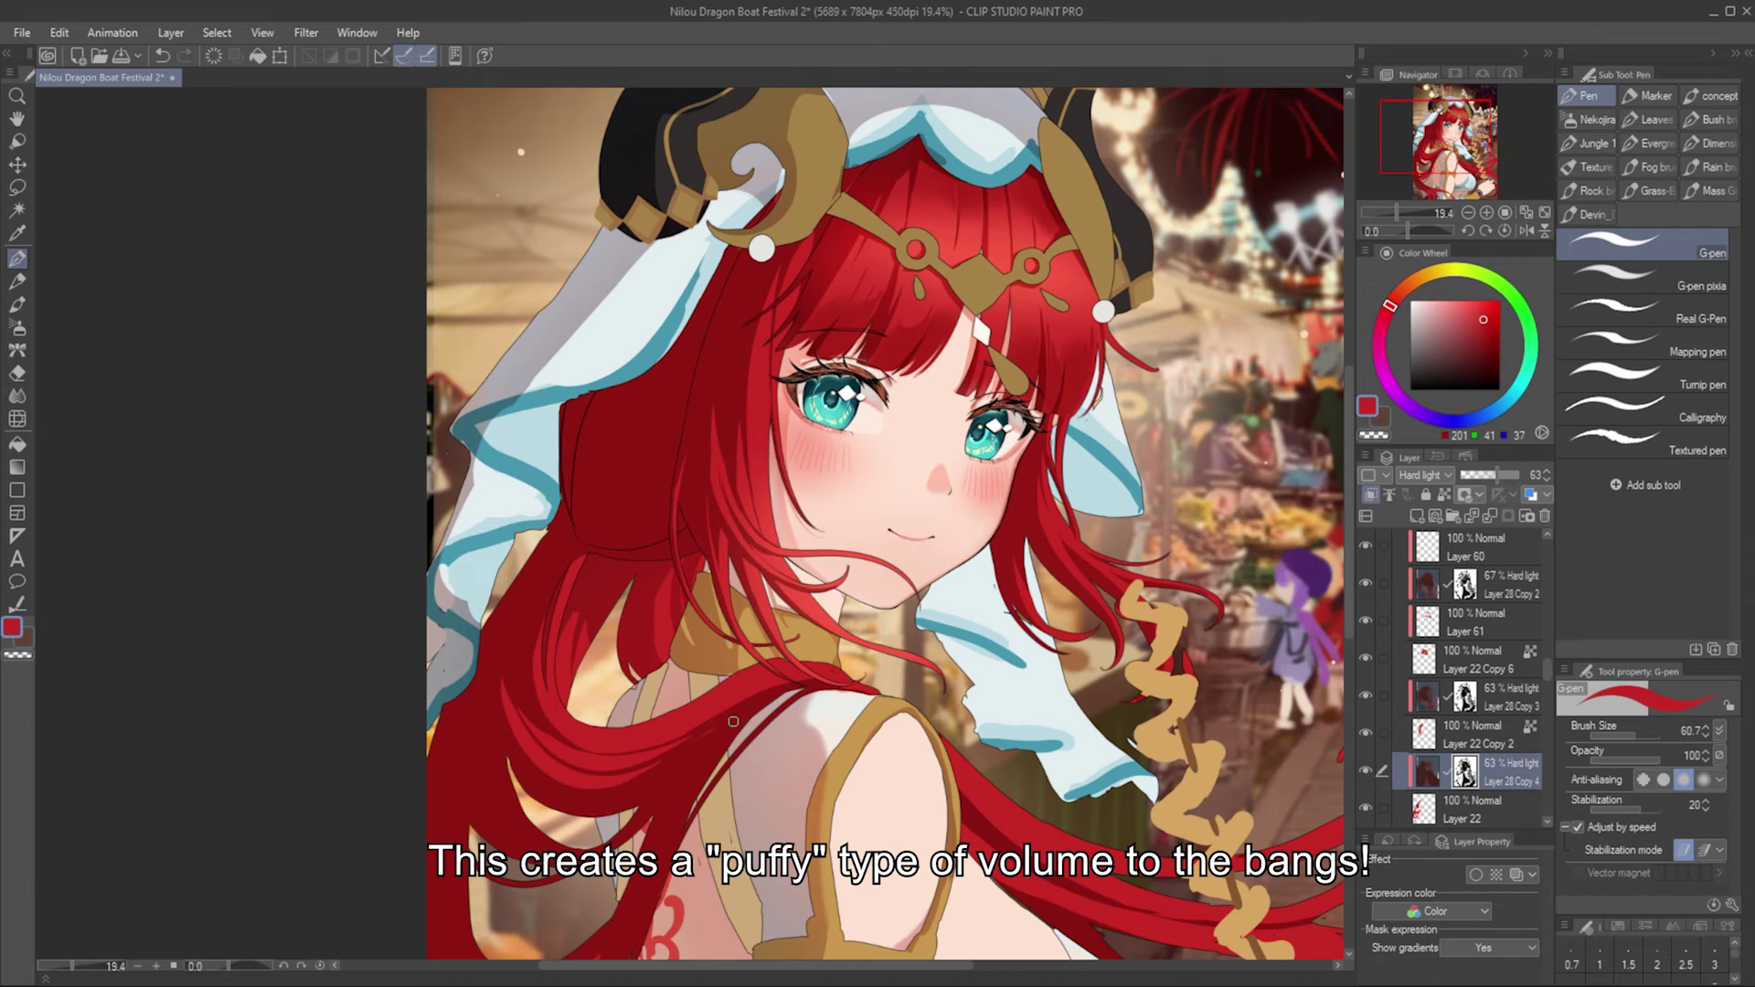
pyautogui.press('e')
pyautogui.press('p')
pyautogui.press('e')
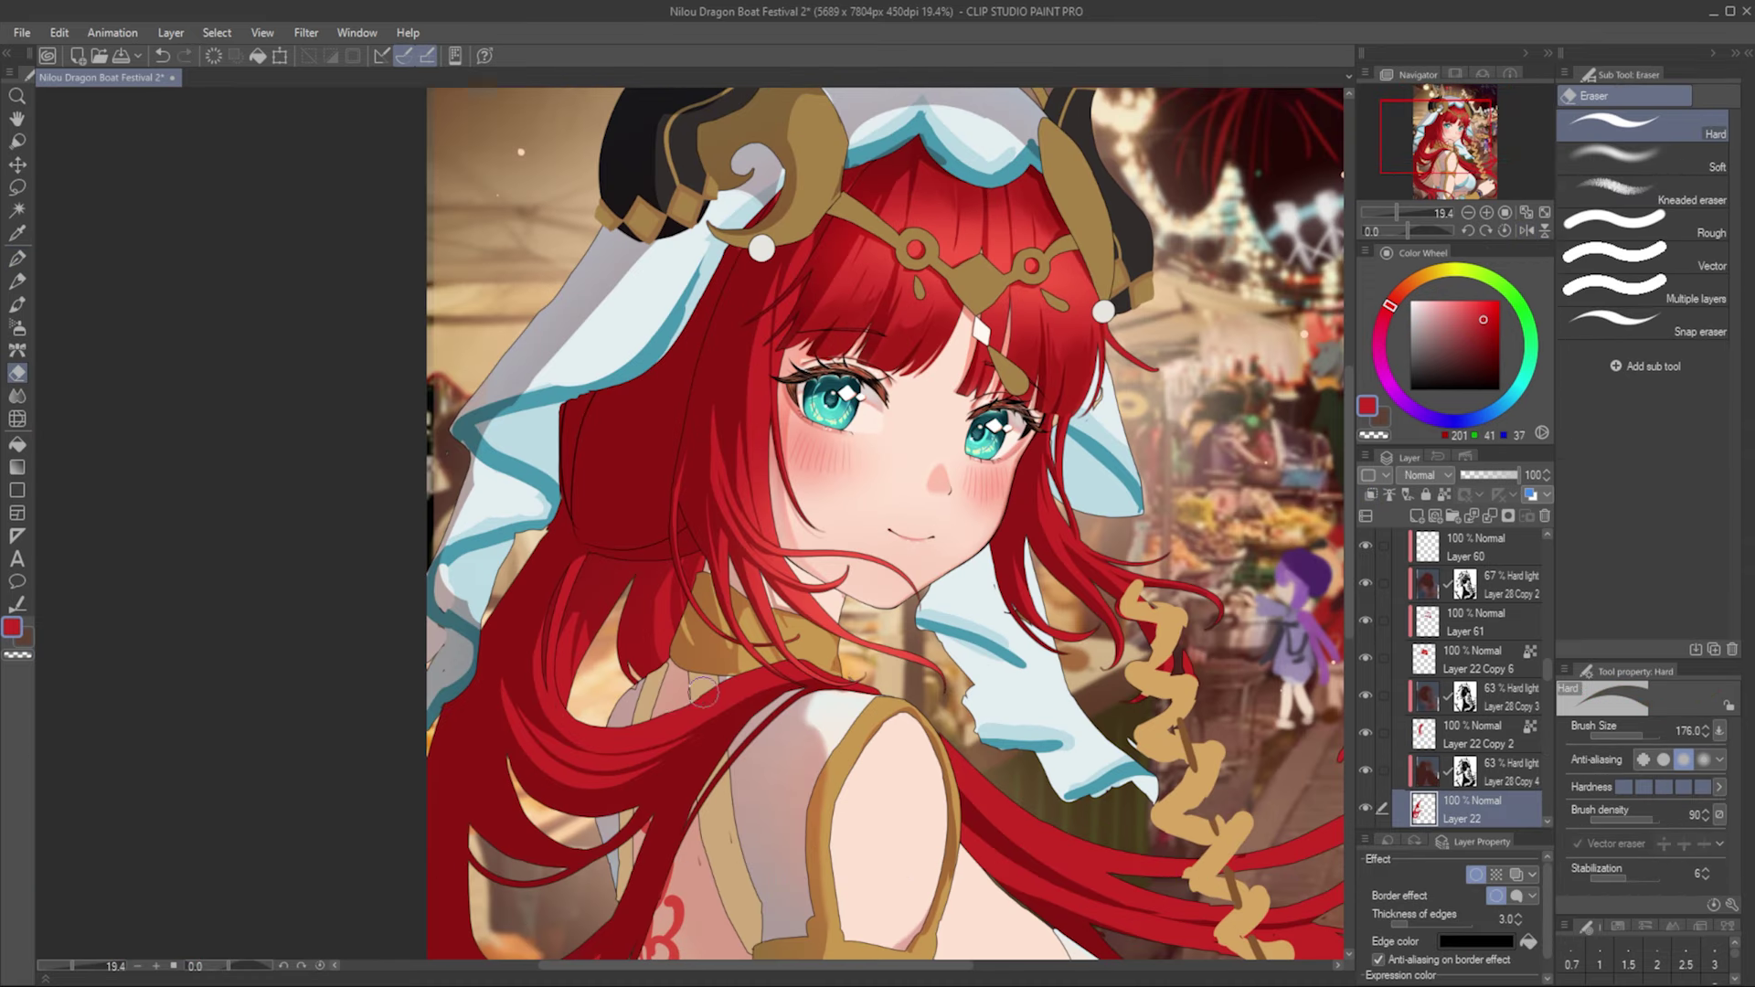
pyautogui.press('p')
pyautogui.hotkey('alt', ']')
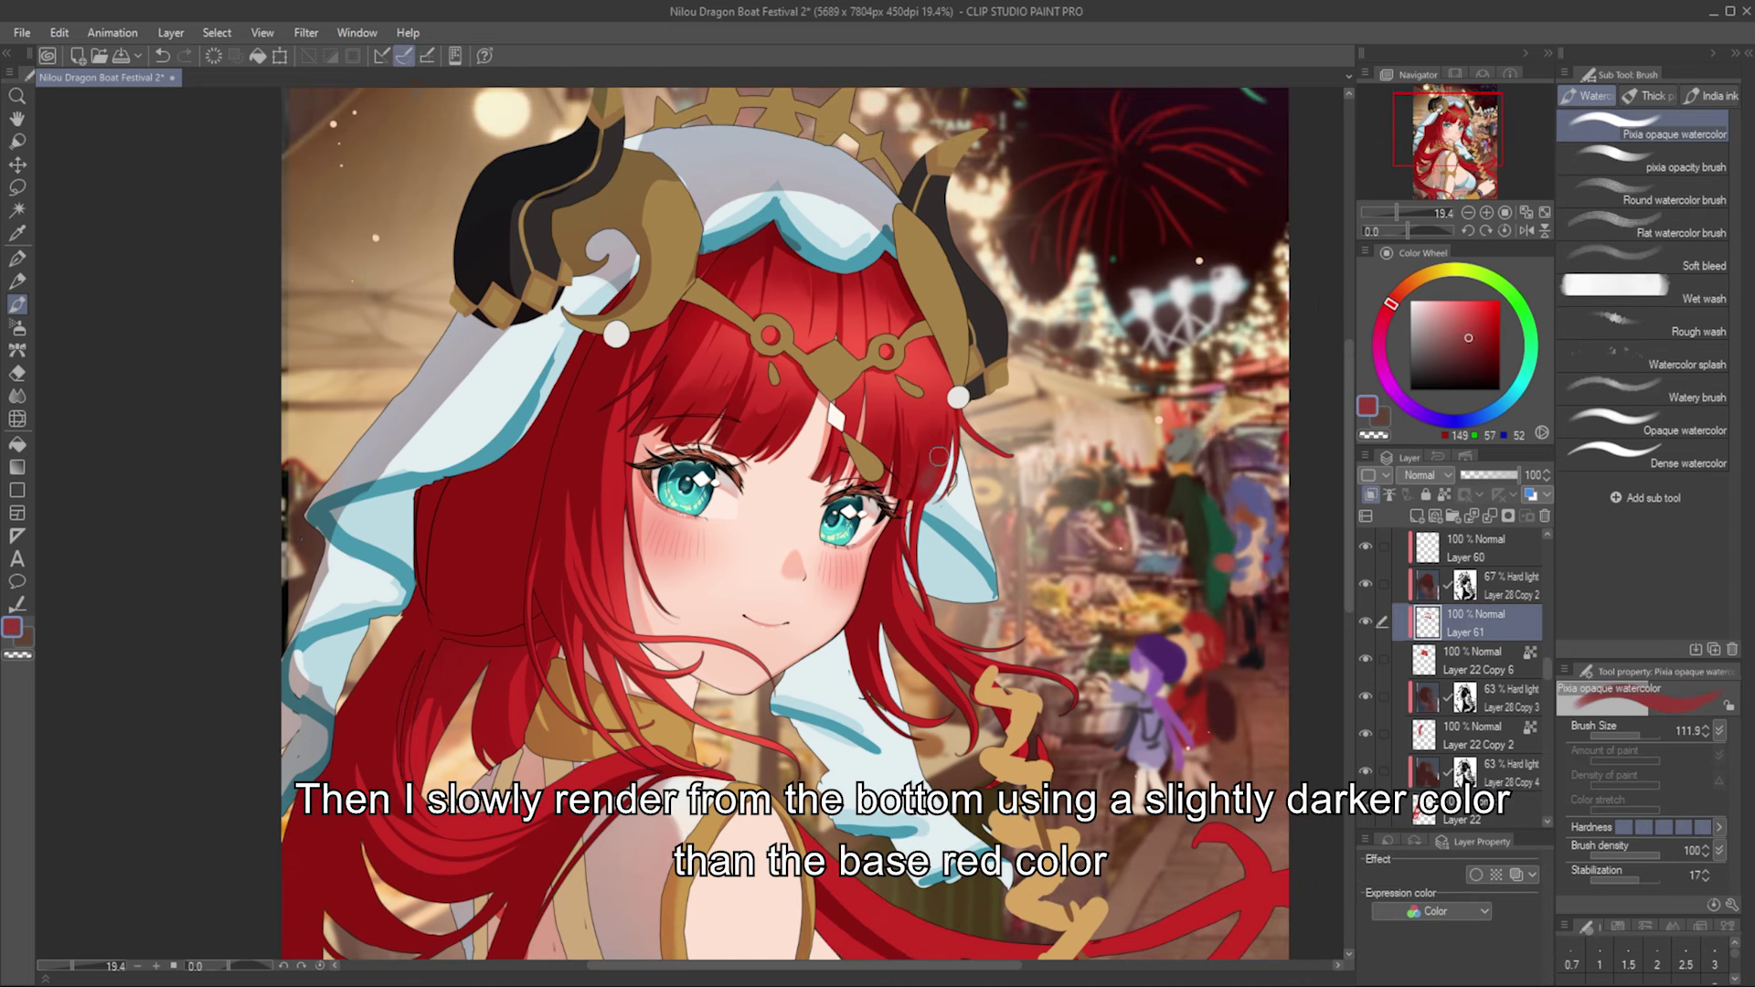
# Step: Paint light pink highlights on the side of the lower bangs on a new clipped layer above Layer 61 with the G-pen and hard eraser
pyautogui.keyDown('alt'); pyautogui.click(925, 477); pyautogui.keyUp('alt')
pyautogui.keyDown('alt'); pyautogui.click(925, 477); pyautogui.keyUp('alt')
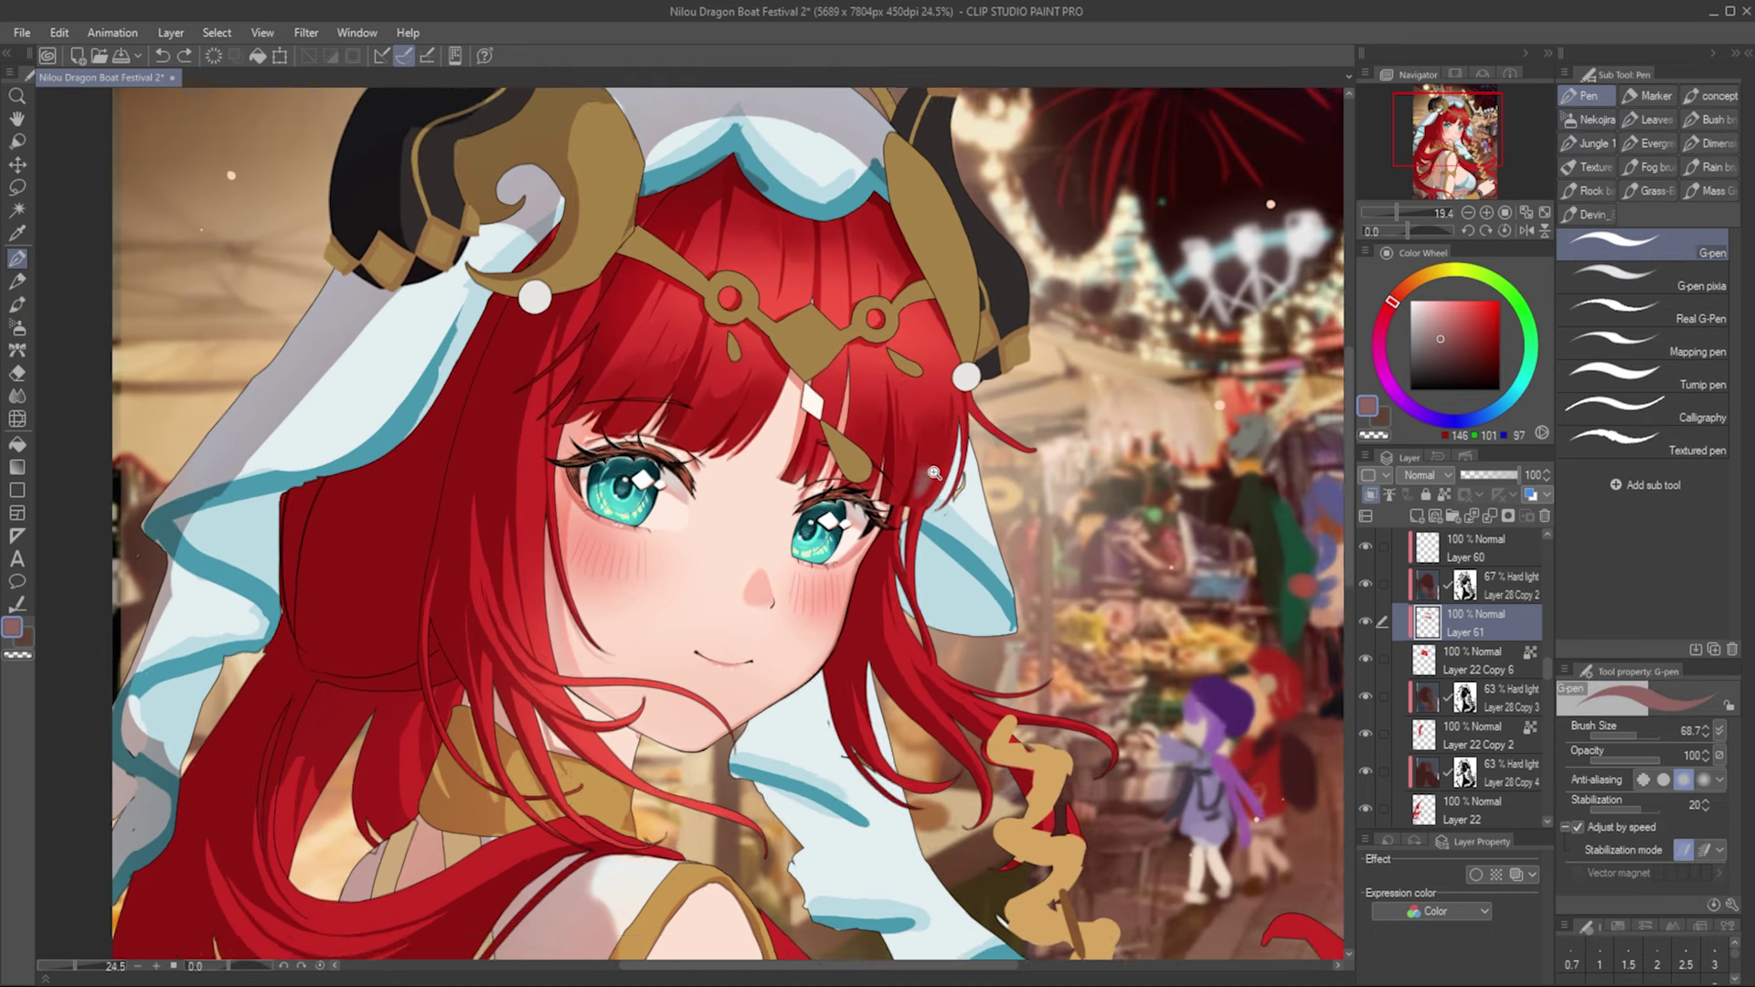
pyautogui.scroll(2, 925, 478)
pyautogui.press('p')
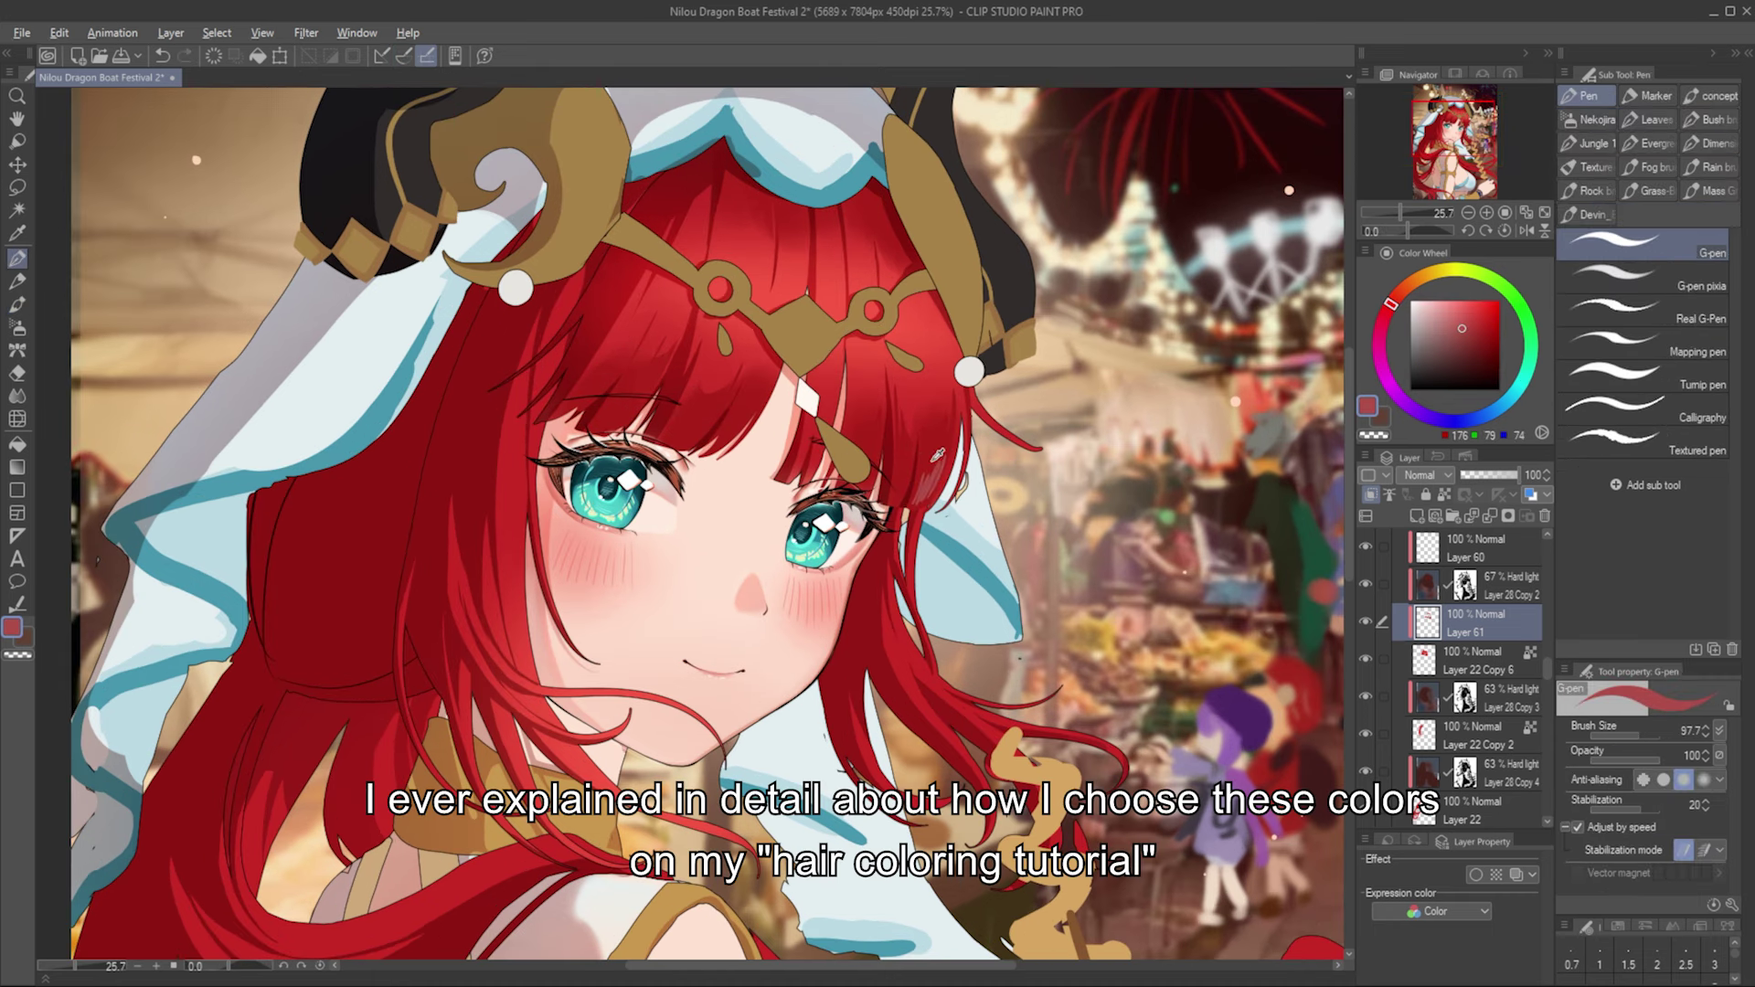
pyautogui.scroll(1, 971, 431)
pyautogui.hotkey('ctrl', 'shift', 'n')
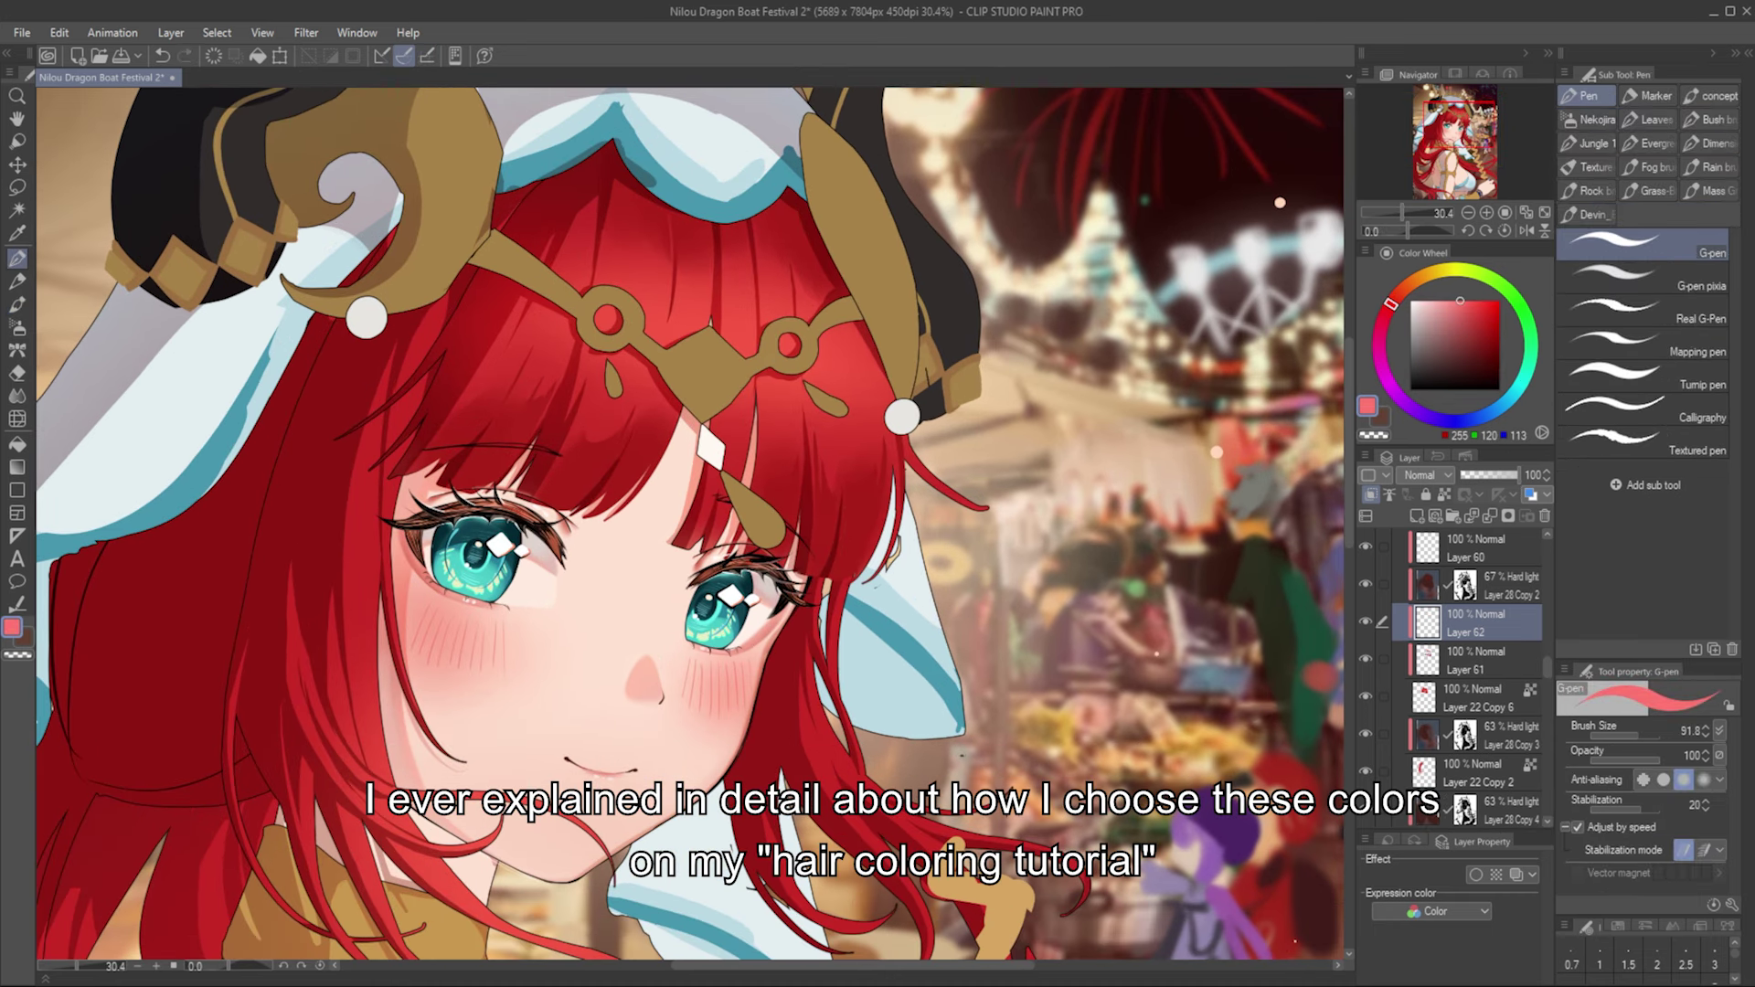
pyautogui.press('e')
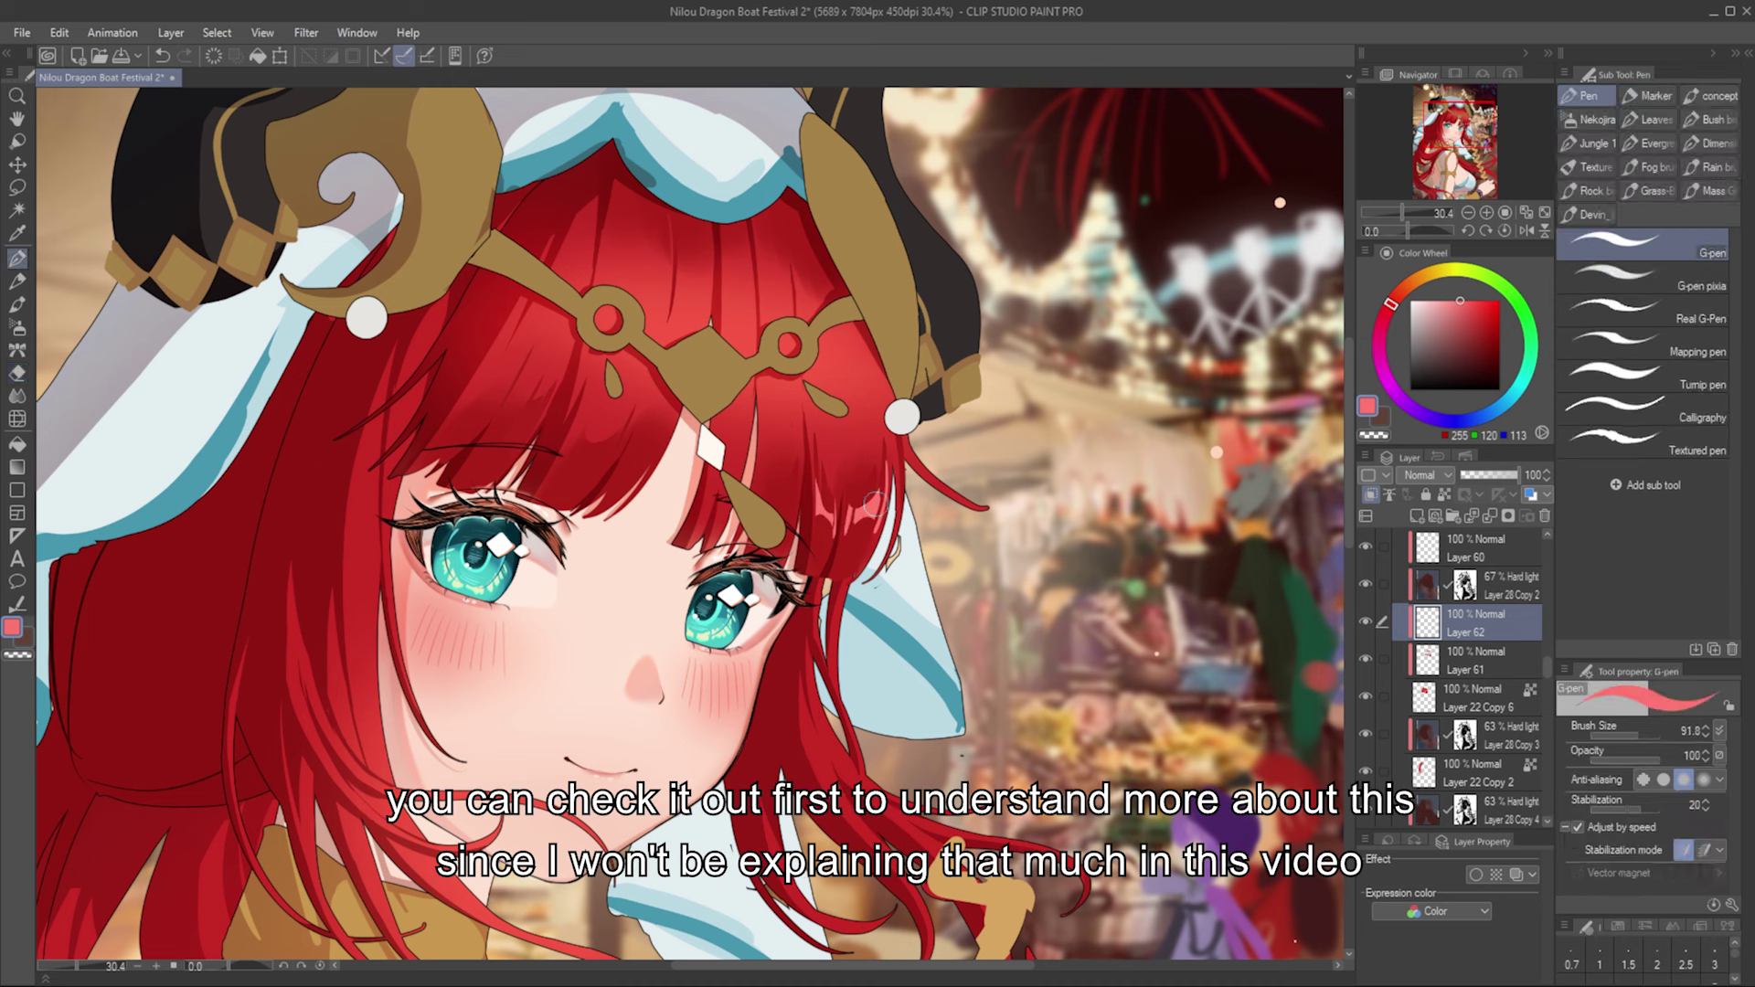
pyautogui.press('p')
pyautogui.press('e')
pyautogui.press('p')
pyautogui.press('e')
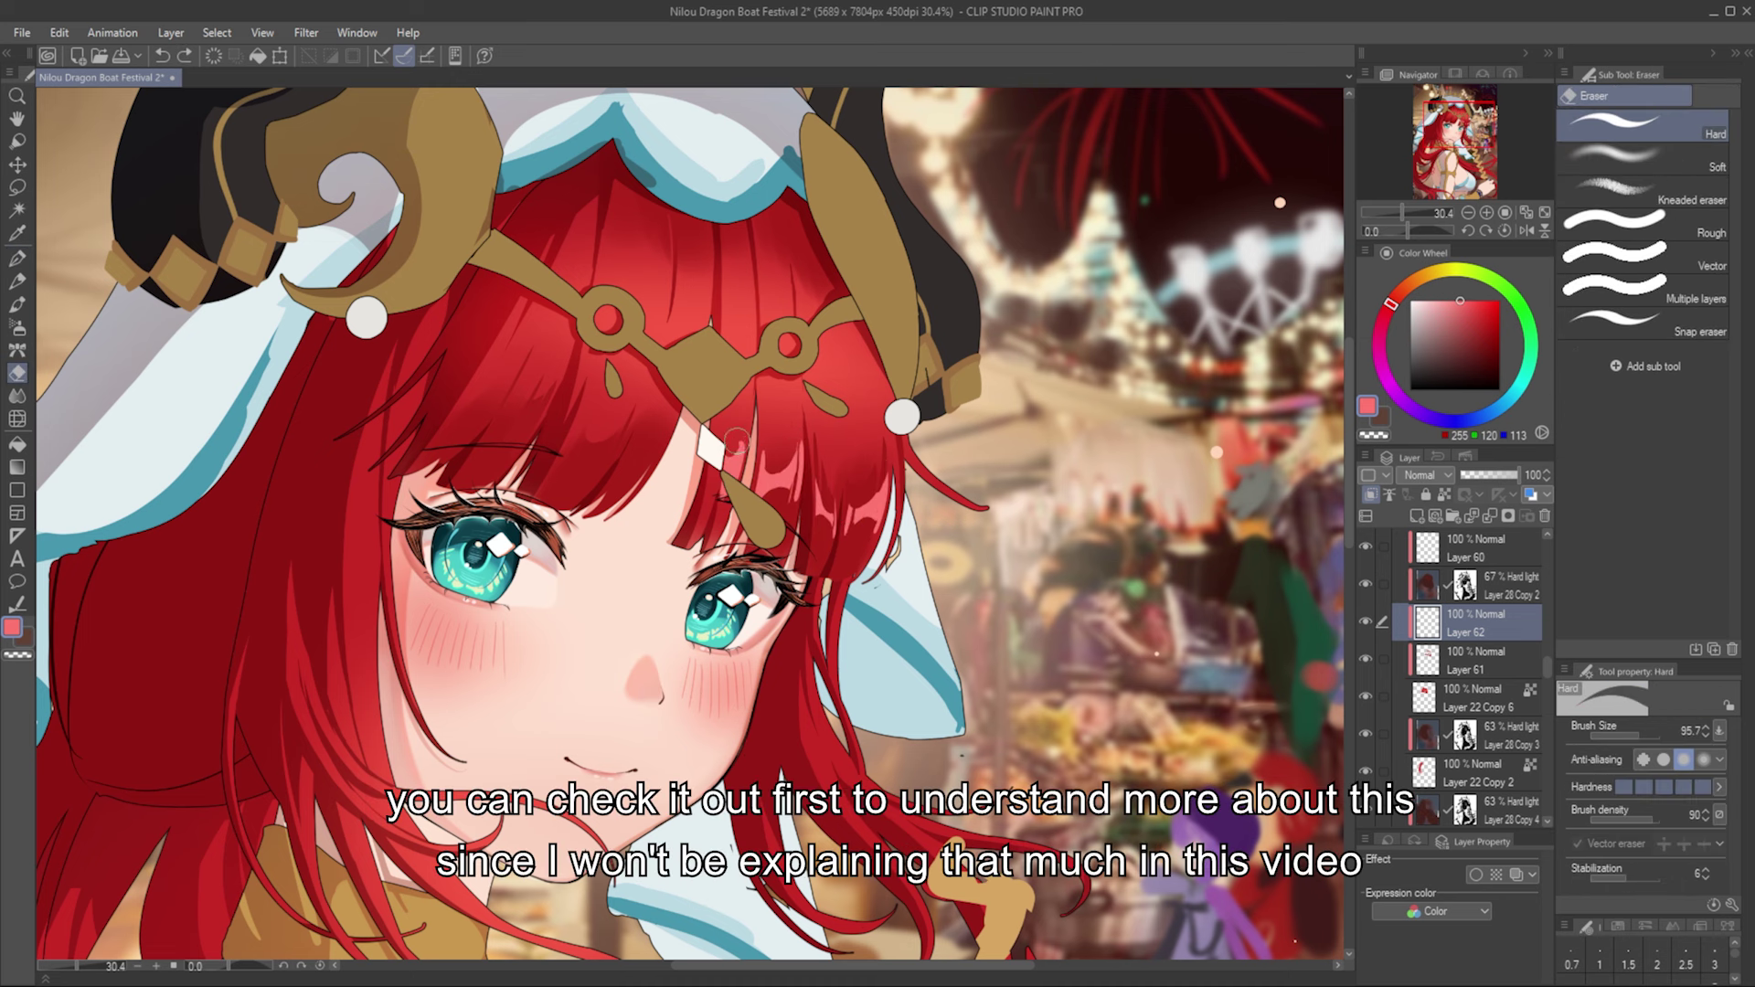
# Step: Extend the light pink highlights across the rest of the lower bangs on Layer 62, shaping them with the G-pen and hard eraser
pyautogui.press('p')
pyautogui.press('e')
pyautogui.press('p')
pyautogui.press('e')
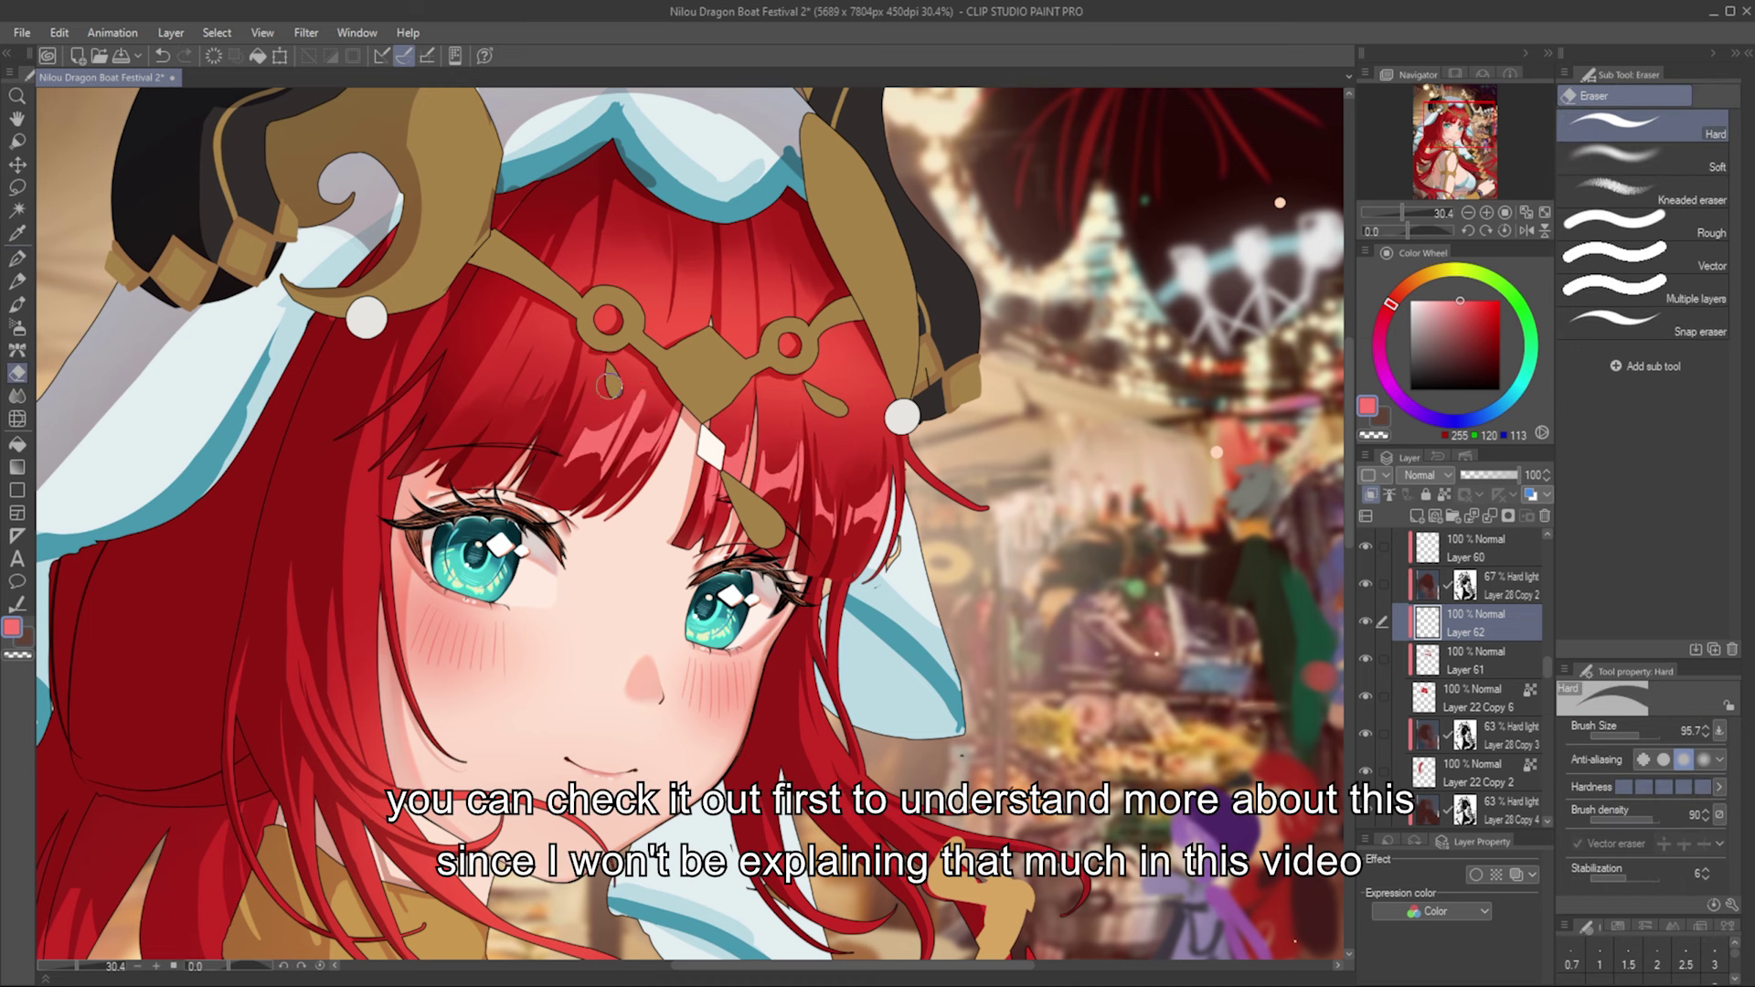
pyautogui.press('p')
pyautogui.press('e')
pyautogui.press('p')
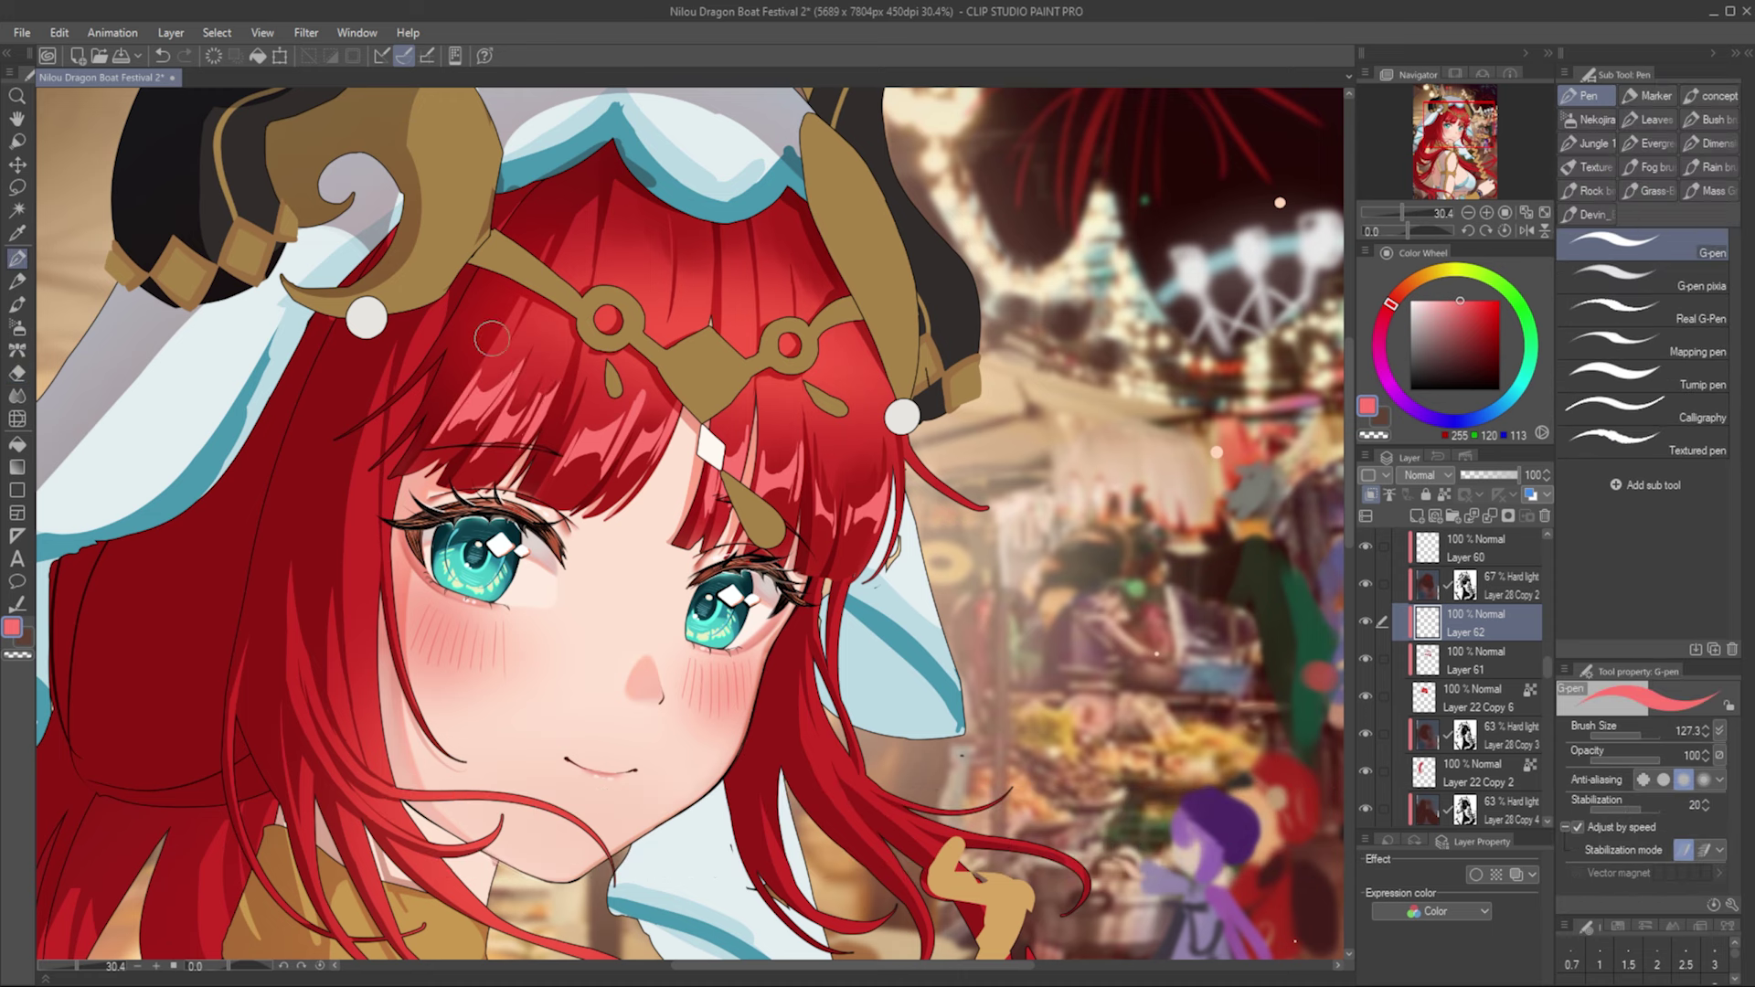
# Step: Set Layer 62's opacity to 73% and paint peach highlight streaks on the middle of the bangs beside the gold circlet
pyautogui.moveTo(1518, 475); pyautogui.dragTo(1505, 476)
pyautogui.keyDown('alt'); pyautogui.click(1216, 452); pyautogui.keyUp('alt')
pyautogui.press('[')
pyautogui.press('e')
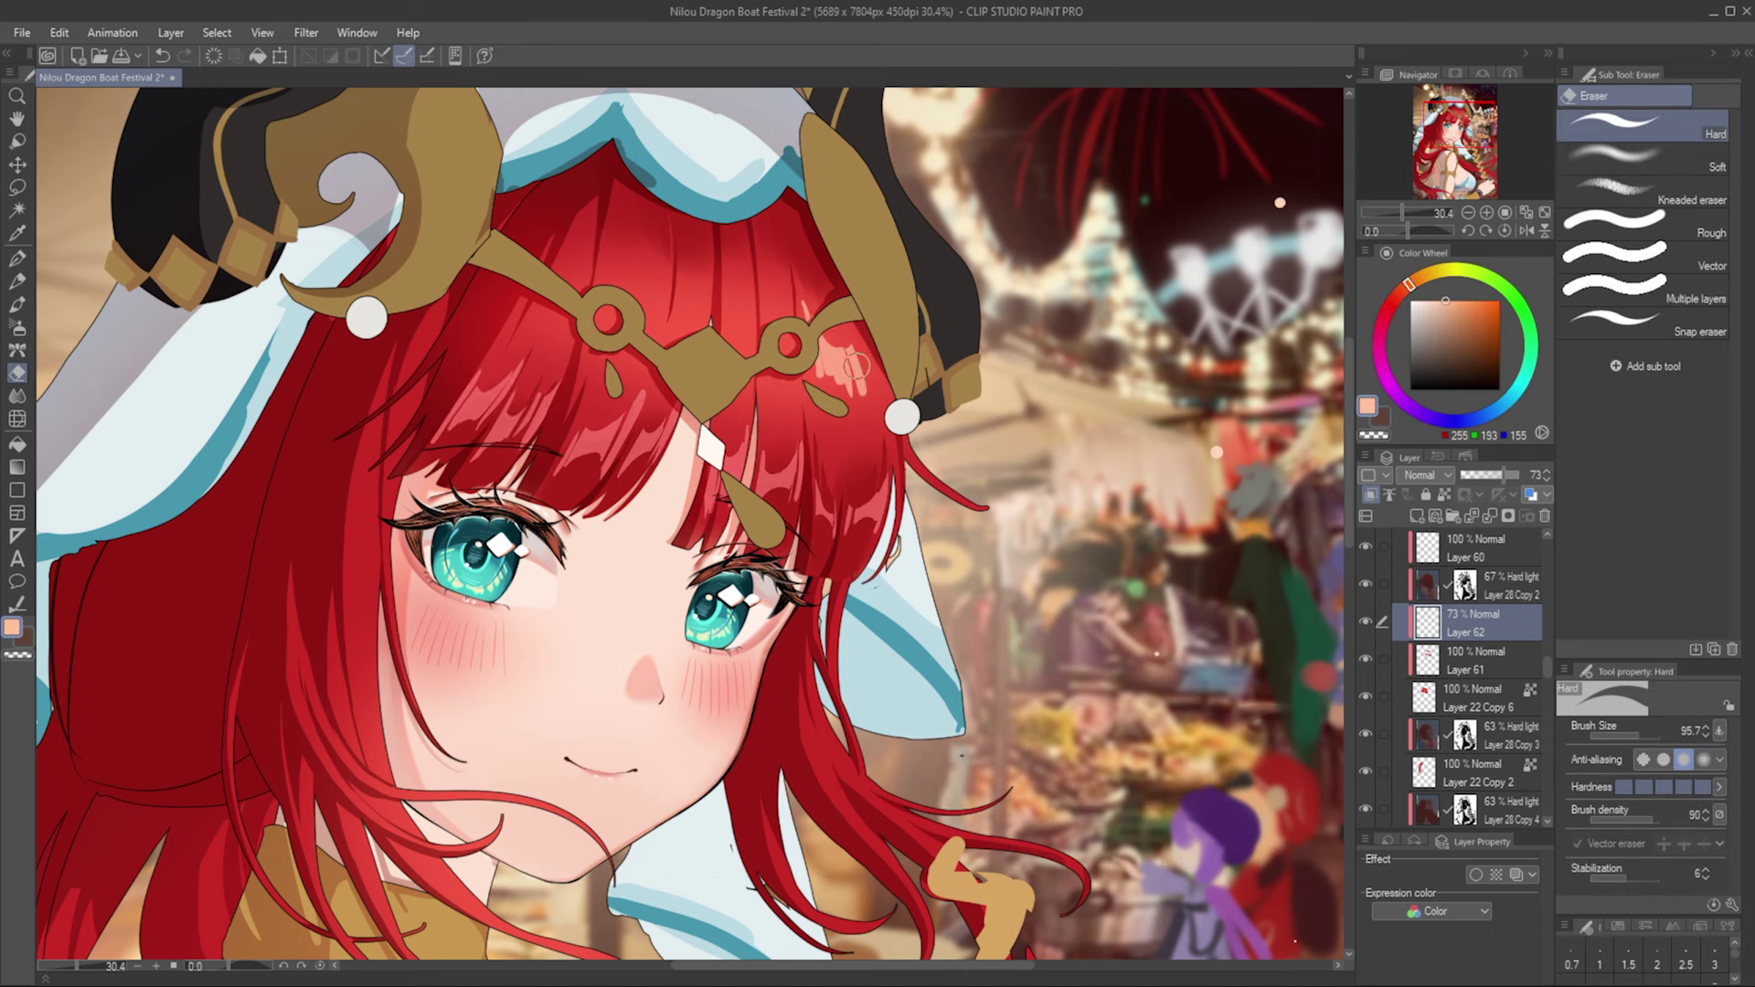
pyautogui.press('p')
pyautogui.press('e')
pyautogui.press('p')
# Step: Recolor the circlet-level highlights on Layer 62 to a salmon pink with a larger G-pen and transparent pixels locked
pyautogui.keyDown('alt'); pyautogui.click(732, 302); pyautogui.keyUp('alt')
pyautogui.press(']')
pyautogui.press(']')
pyautogui.press(']')
pyautogui.press(']')
pyautogui.press(']')
pyautogui.press(']')
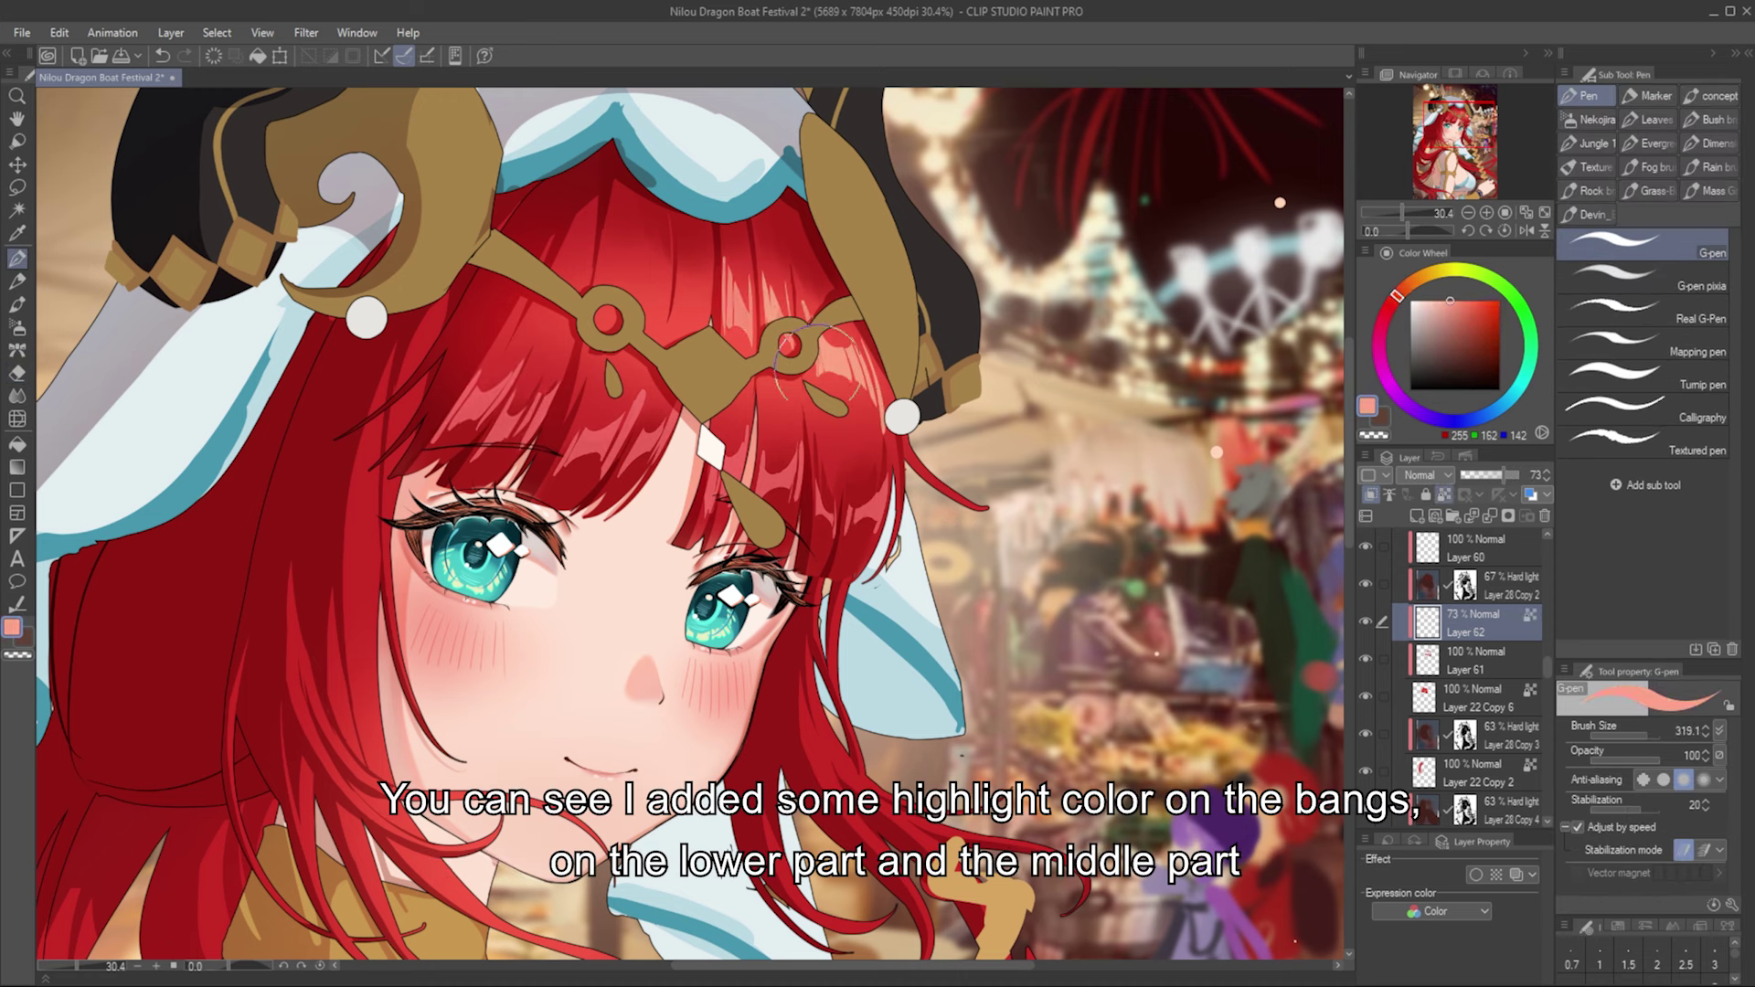
# Step: Unlock Layer 62's transparent pixels, add highlight streaks to the bangs above the circlet and set the layer's opacity to 64%
pyautogui.click(1449, 501)
pyautogui.press('e')
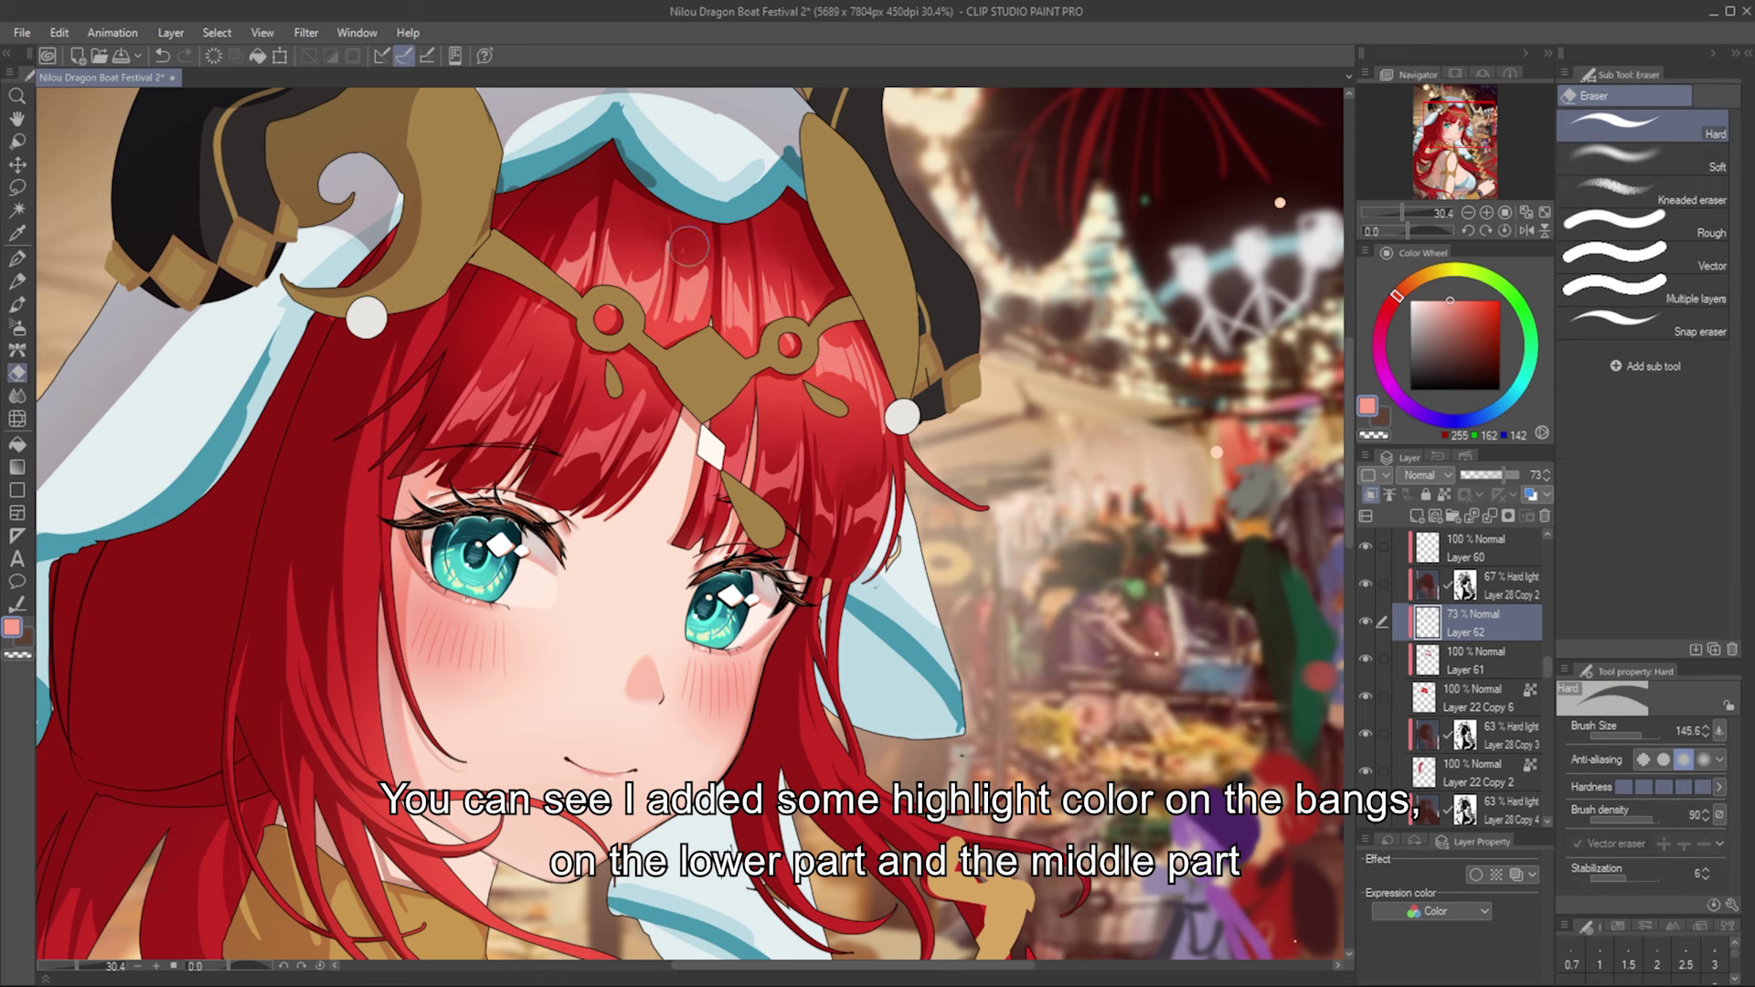
pyautogui.press('p')
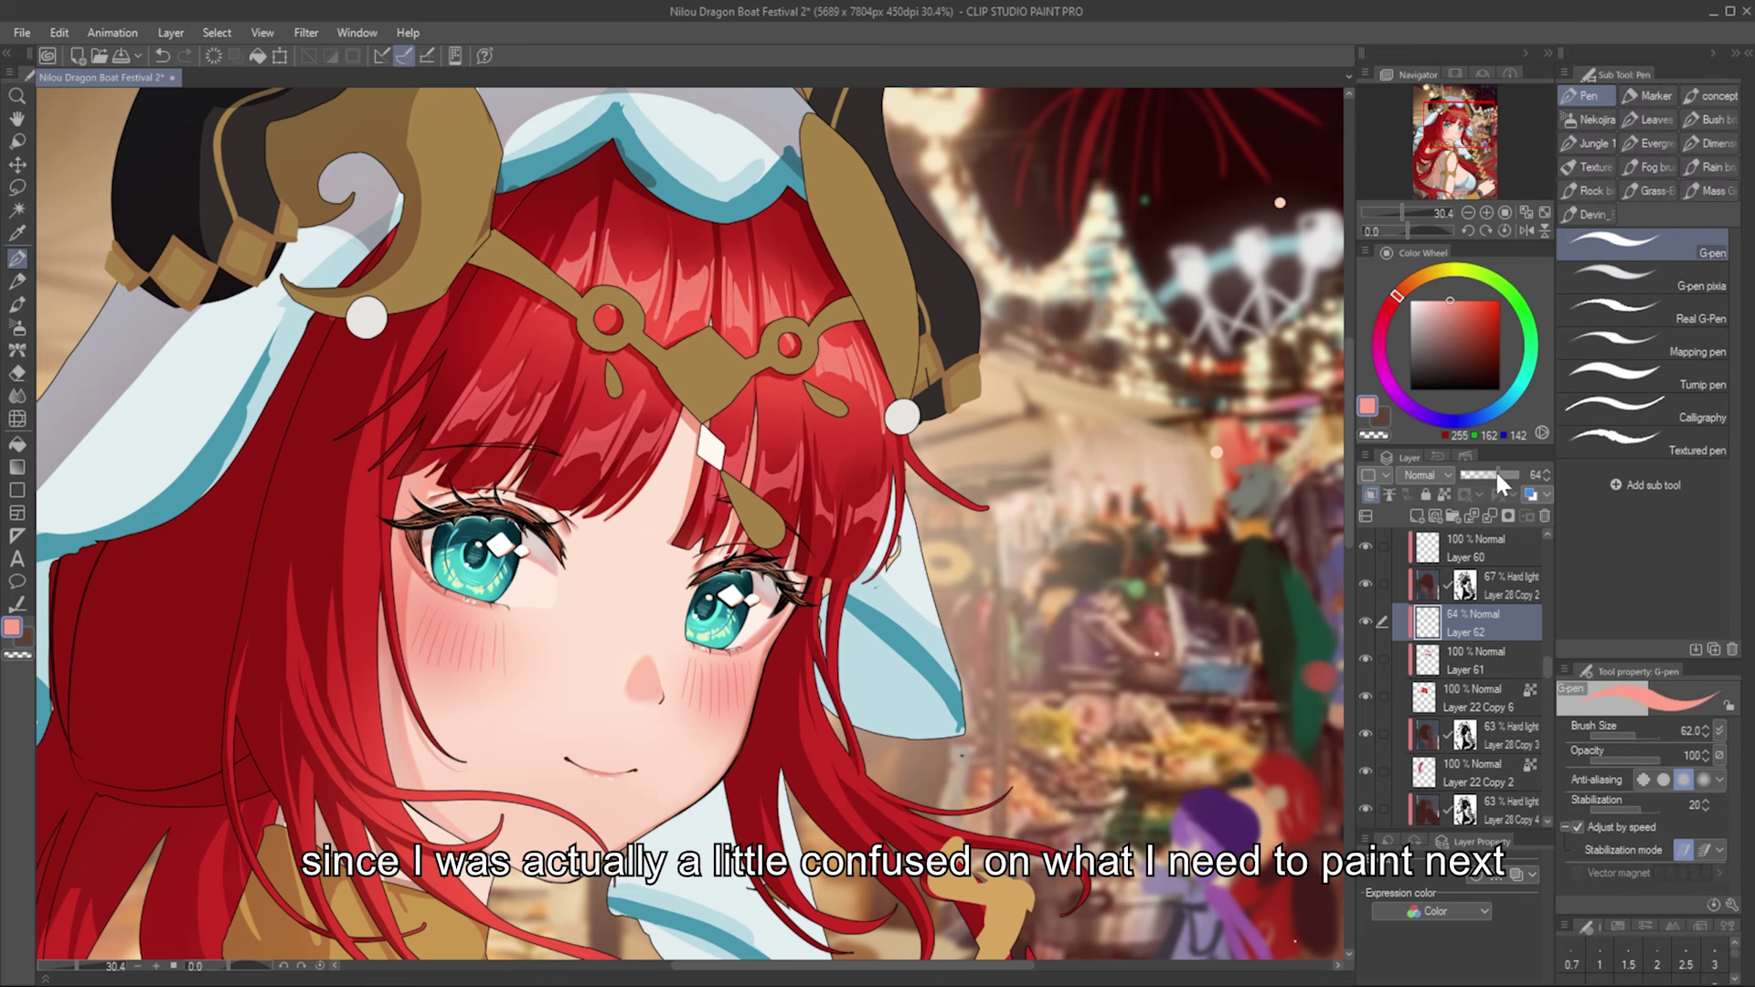
# Step: Add a line art layer at the top of Folder 11 and refine the thin side strands on Layer 22 Copy 6 with the G-pen pixia
pyautogui.scroll(4, 585, 439)
pyautogui.hotkey('ctrl', 'shift', 'n')
pyautogui.press('e')
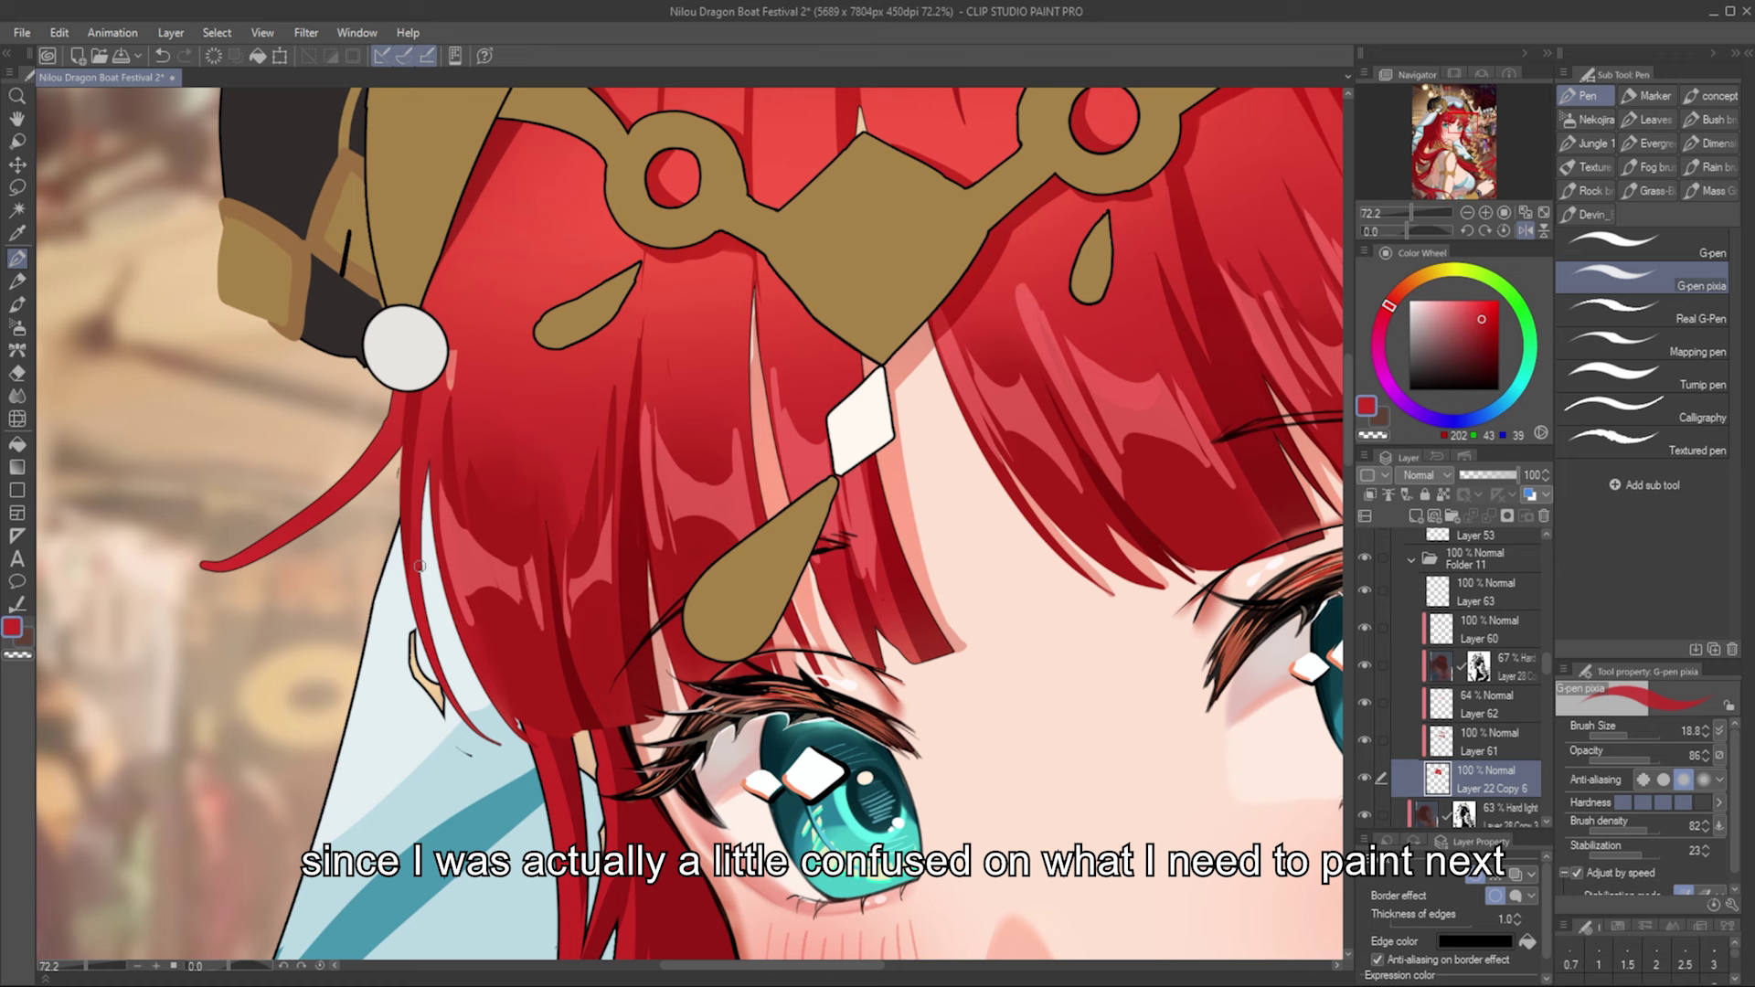
pyautogui.press('p')
pyautogui.keyDown('alt'); pyautogui.click(411, 448); pyautogui.keyUp('alt')
pyautogui.keyDown('ctrl'); pyautogui.keyDown('shift'); pyautogui.click(411, 448); pyautogui.keyUp('shift'); pyautogui.keyUp('ctrl')
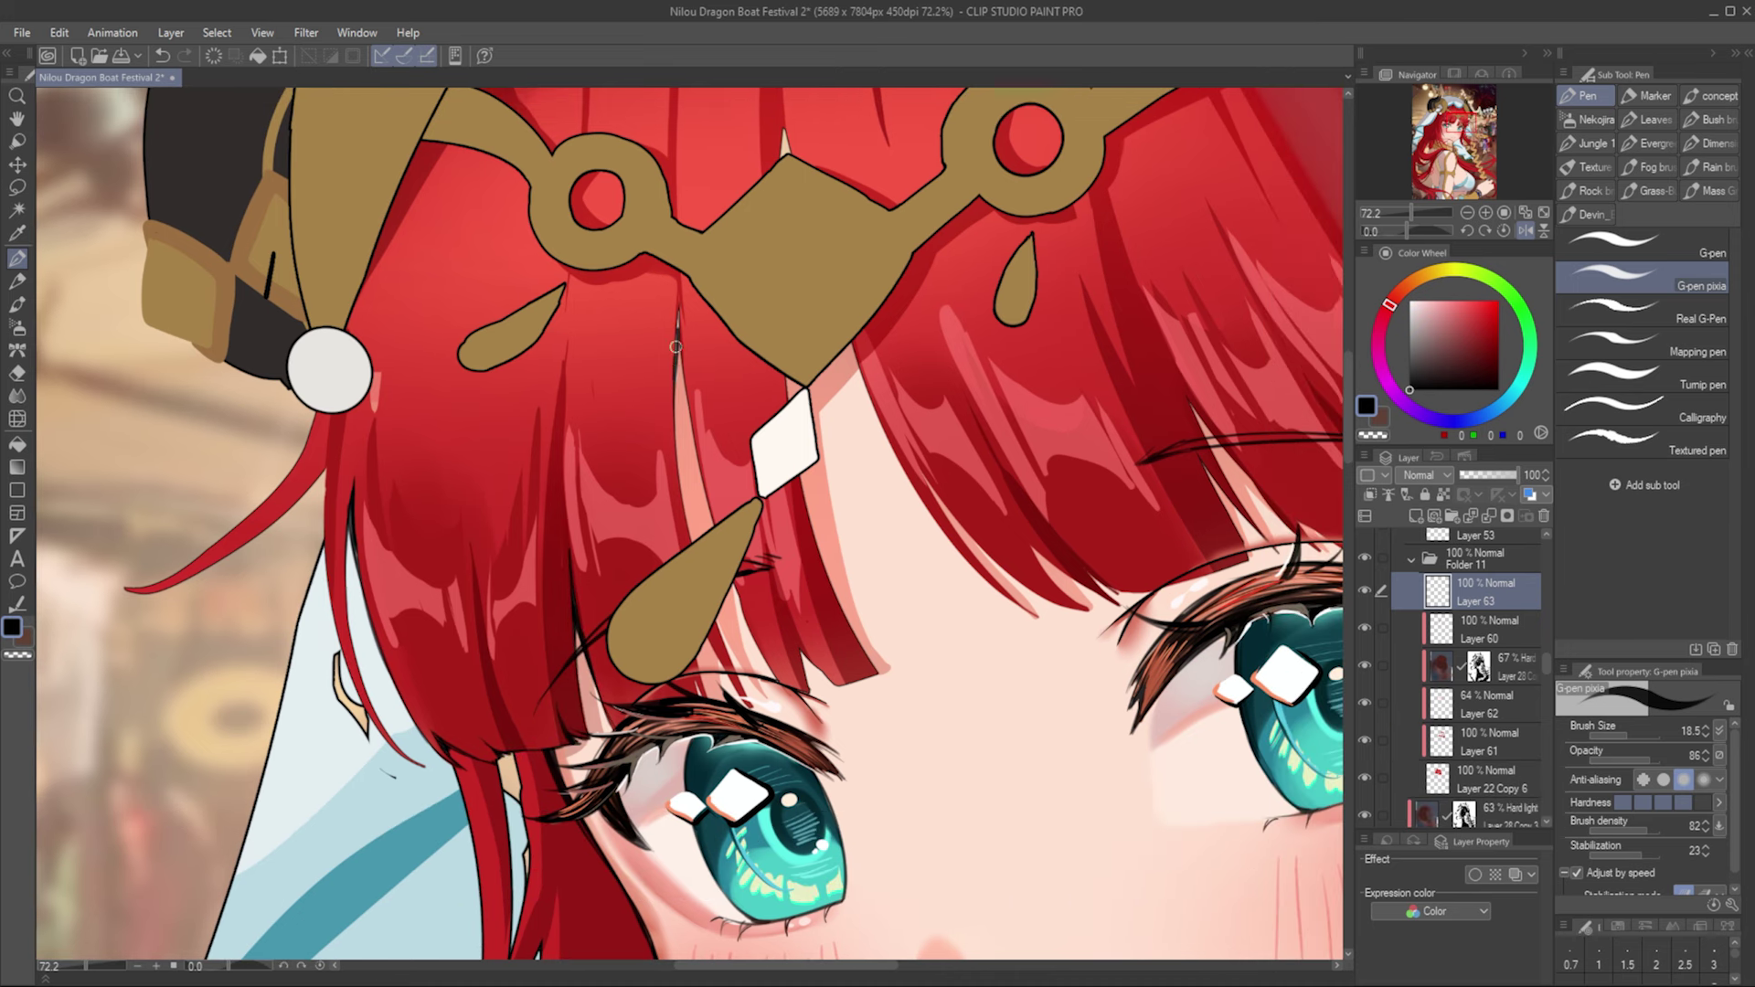
# Step: Hide the head acc folder and ink black outlines along the gaps and lower edges of the bangs on Layer 63
pyautogui.moveTo(674, 306); pyautogui.dragTo(678, 377)
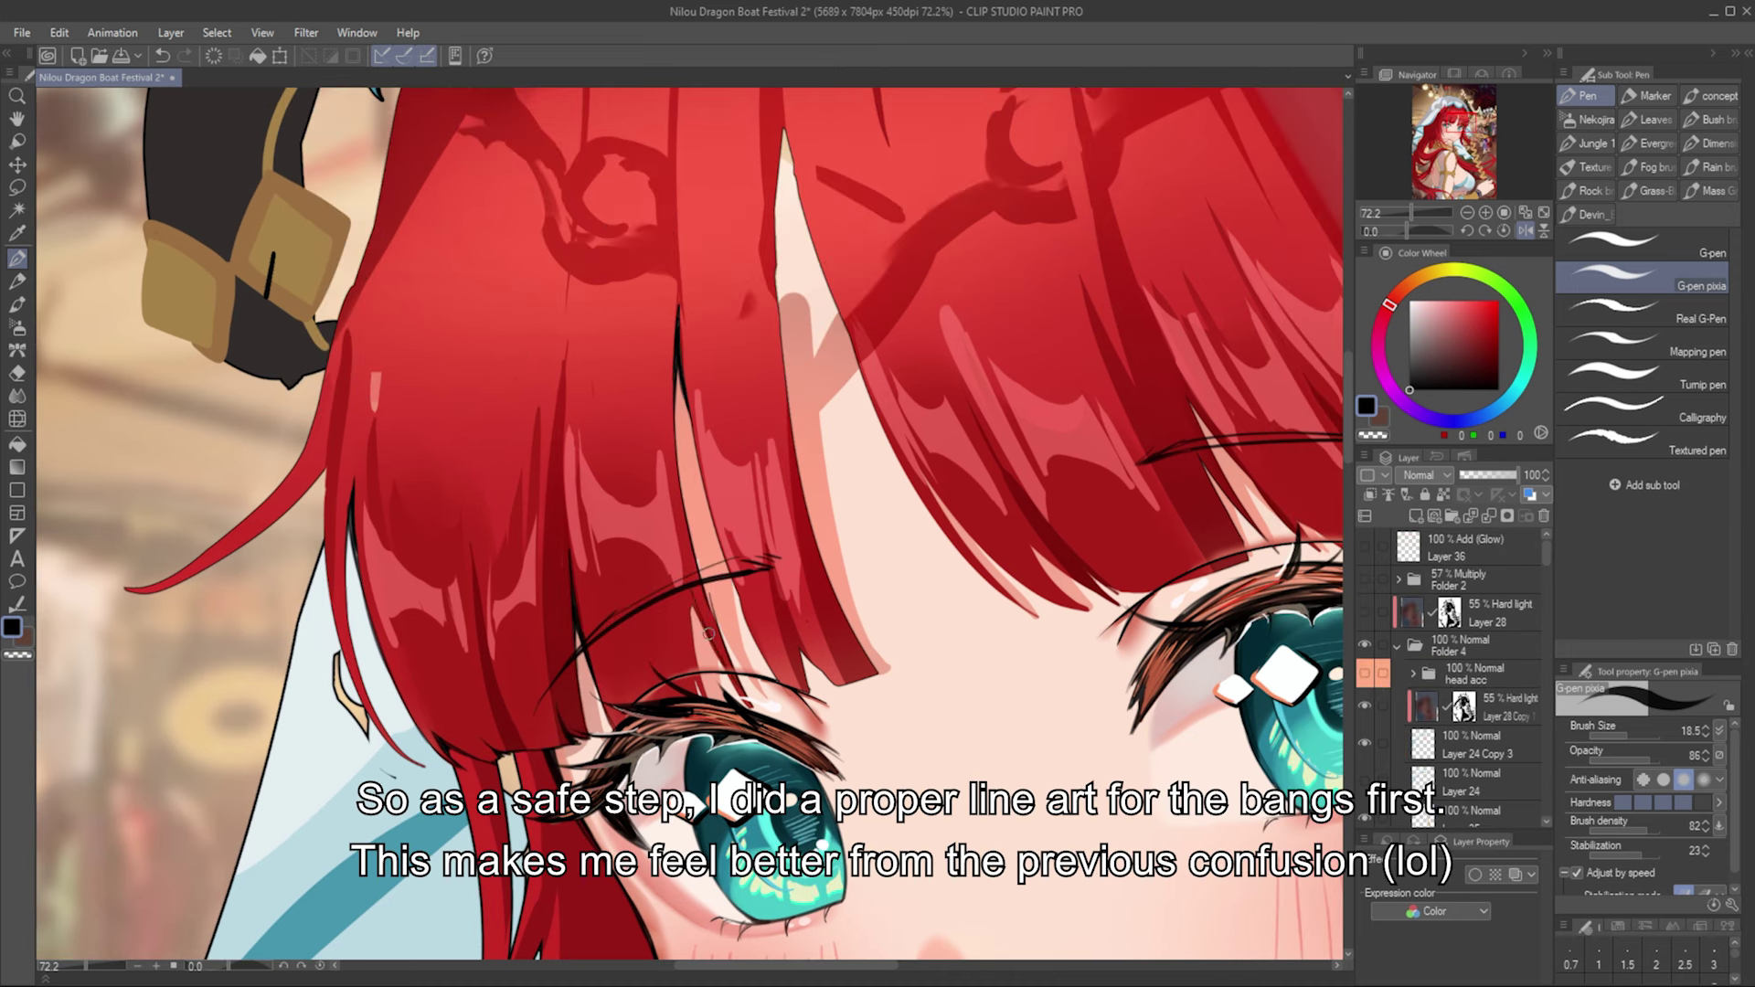
pyautogui.moveTo(695, 594)
pyautogui.mouseDown()
pyautogui.moveTo(722, 677)
pyautogui.moveTo(692, 610)
pyautogui.mouseUp()
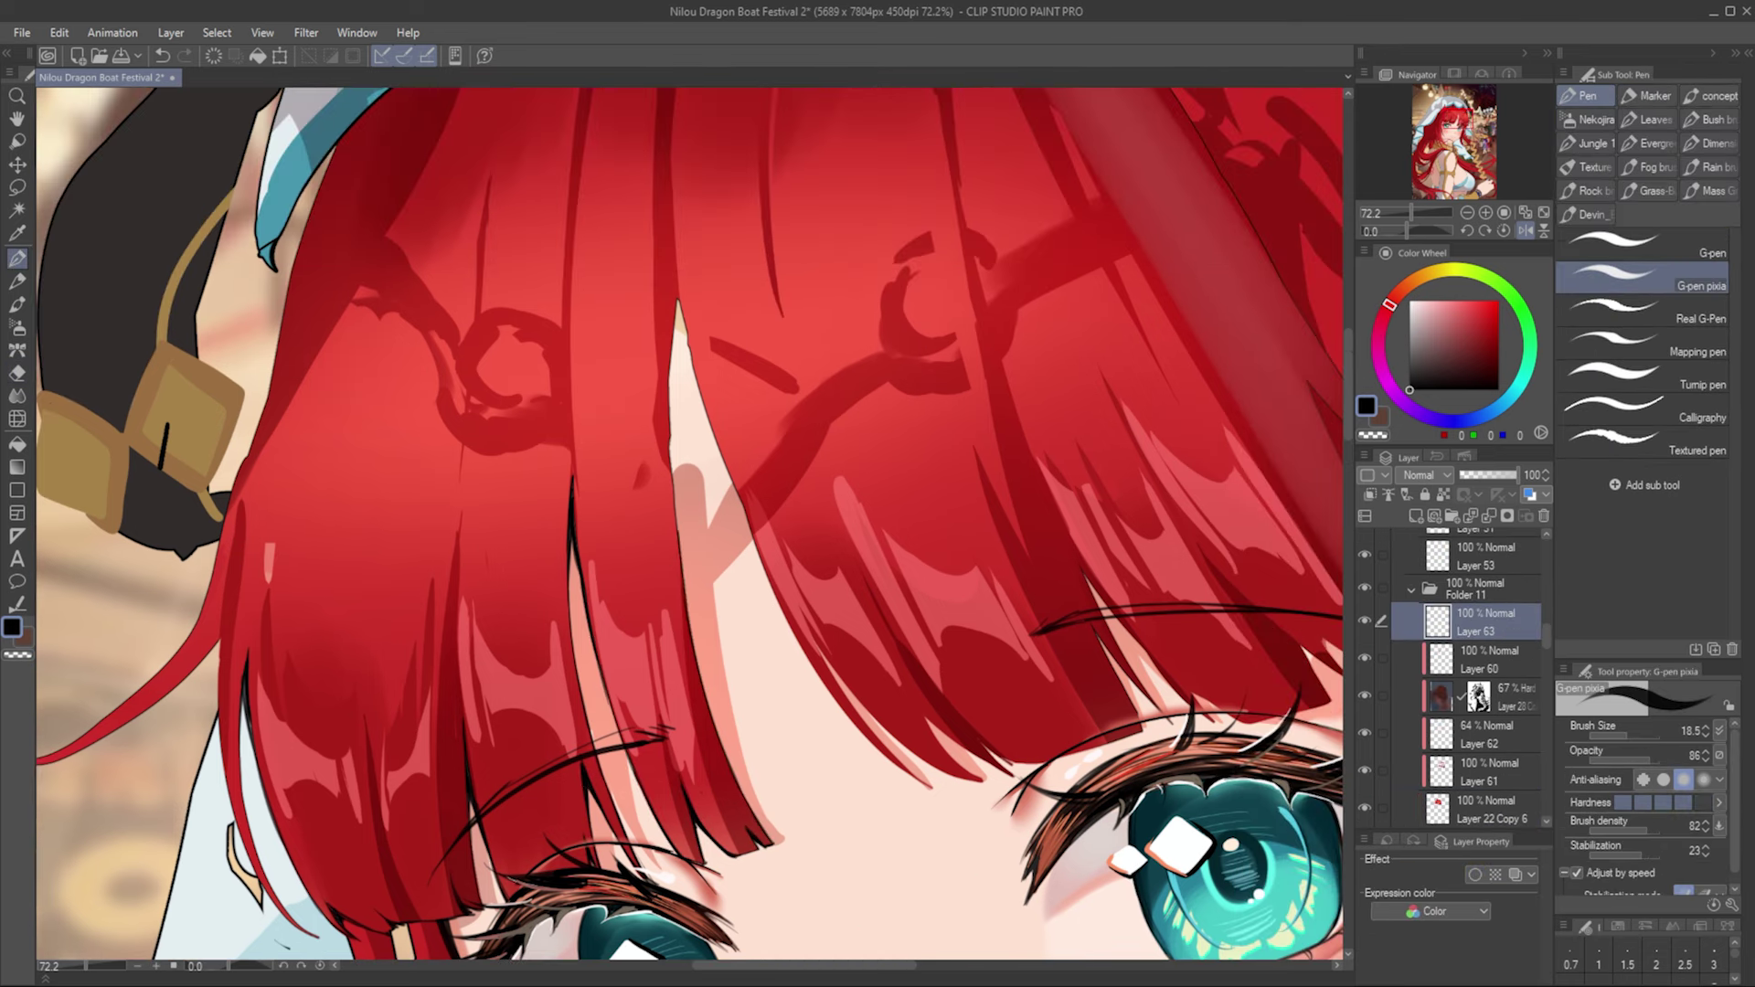
pyautogui.moveTo(678, 475); pyautogui.dragTo(675, 296)
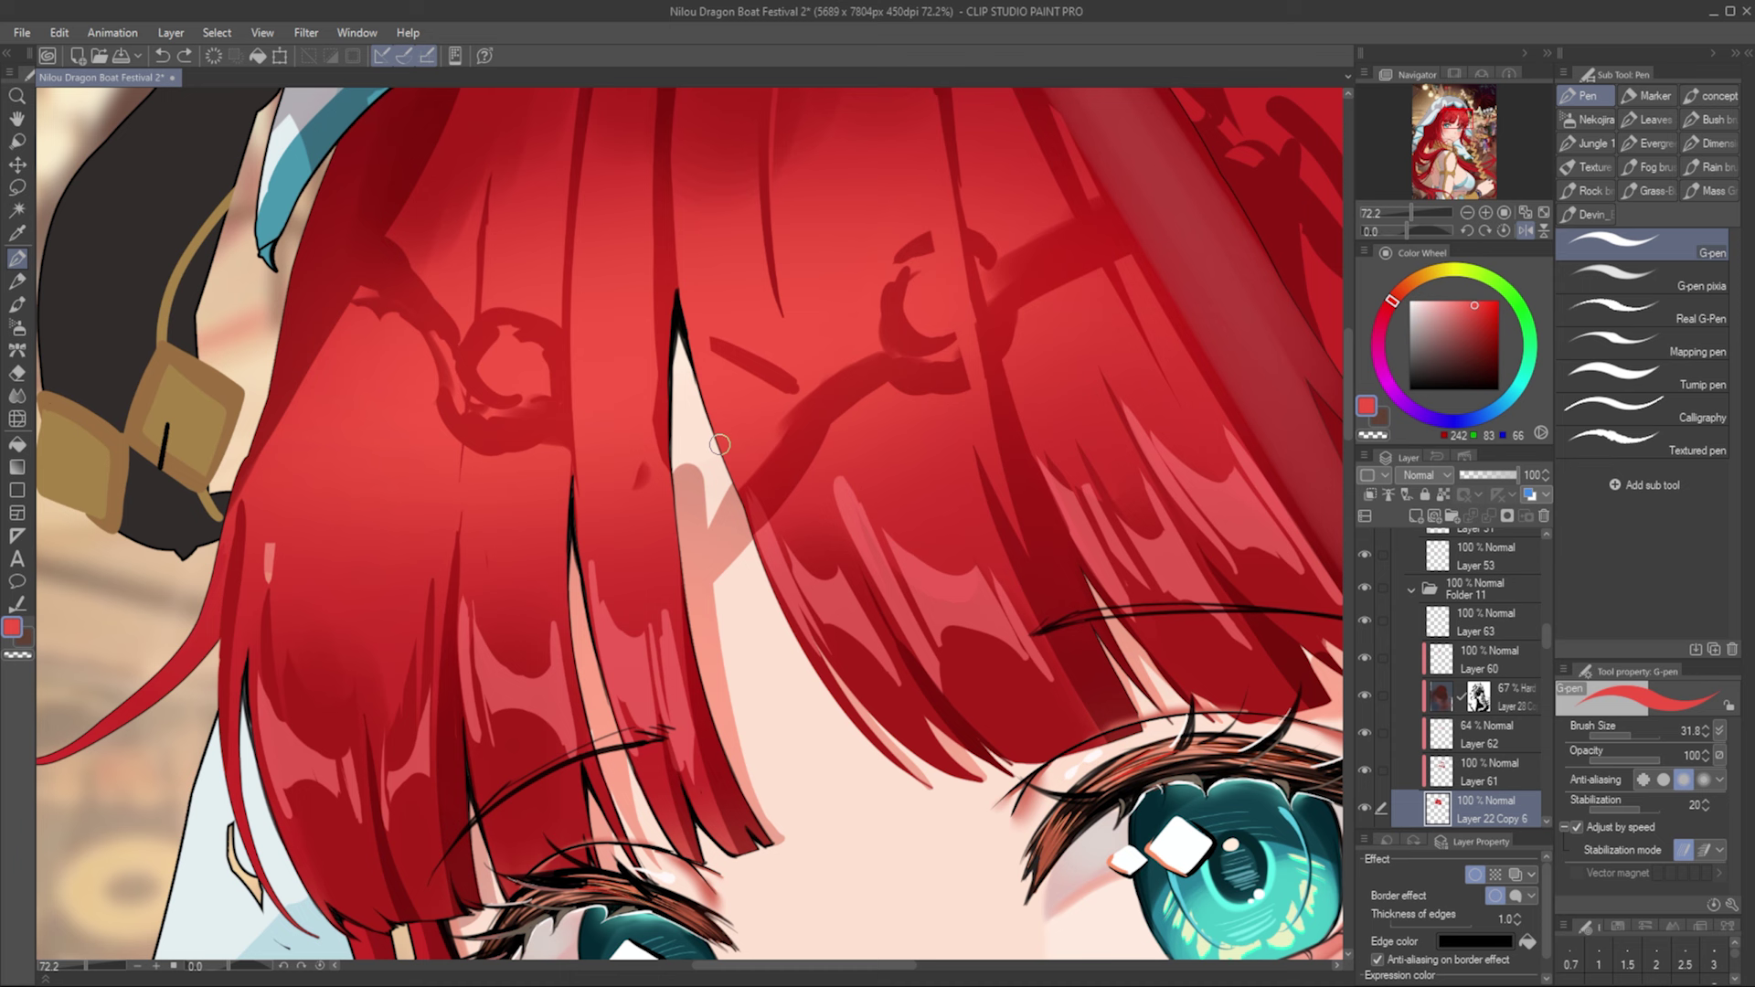
pyautogui.moveTo(731, 489)
pyautogui.mouseDown()
pyautogui.moveTo(793, 628)
pyautogui.moveTo(896, 761)
pyautogui.mouseUp()
pyautogui.moveTo(958, 784); pyautogui.dragTo(917, 772)
pyautogui.moveTo(592, 574); pyautogui.dragTo(646, 651)
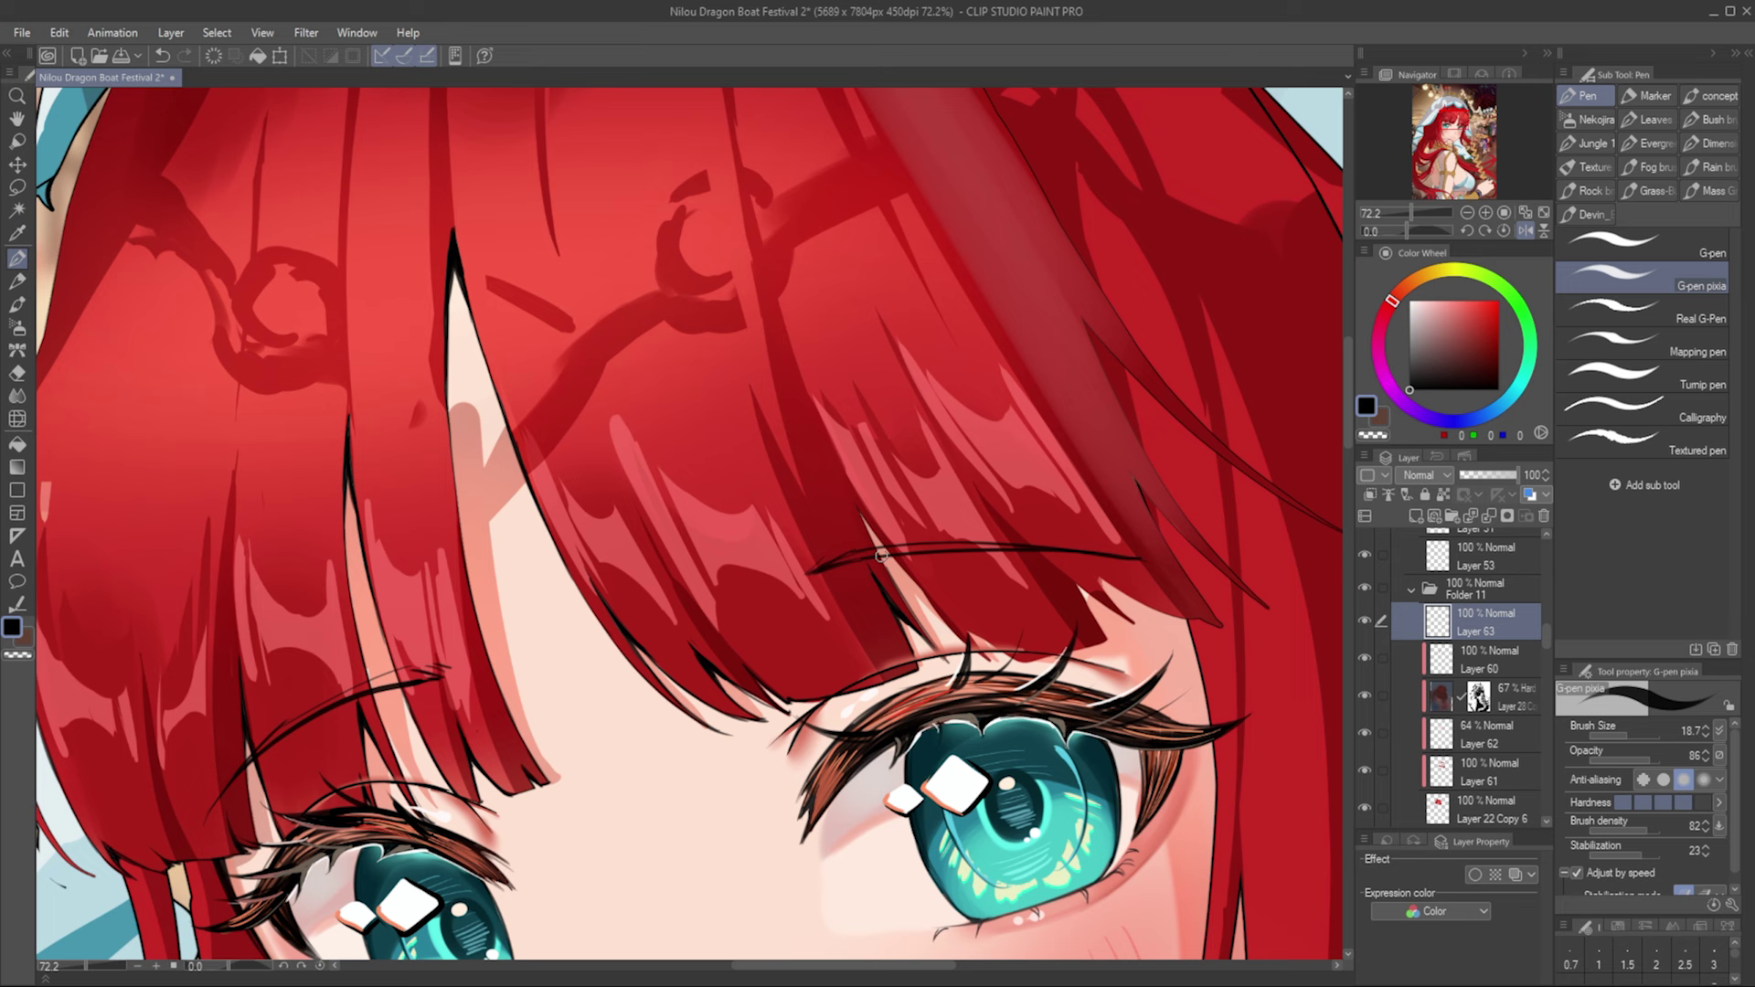
# Step: Ink the outer strands and the parting lines up to the hood on Layer 63, and hide the Layer 62 highlights
pyautogui.scroll(-1, 926, 603)
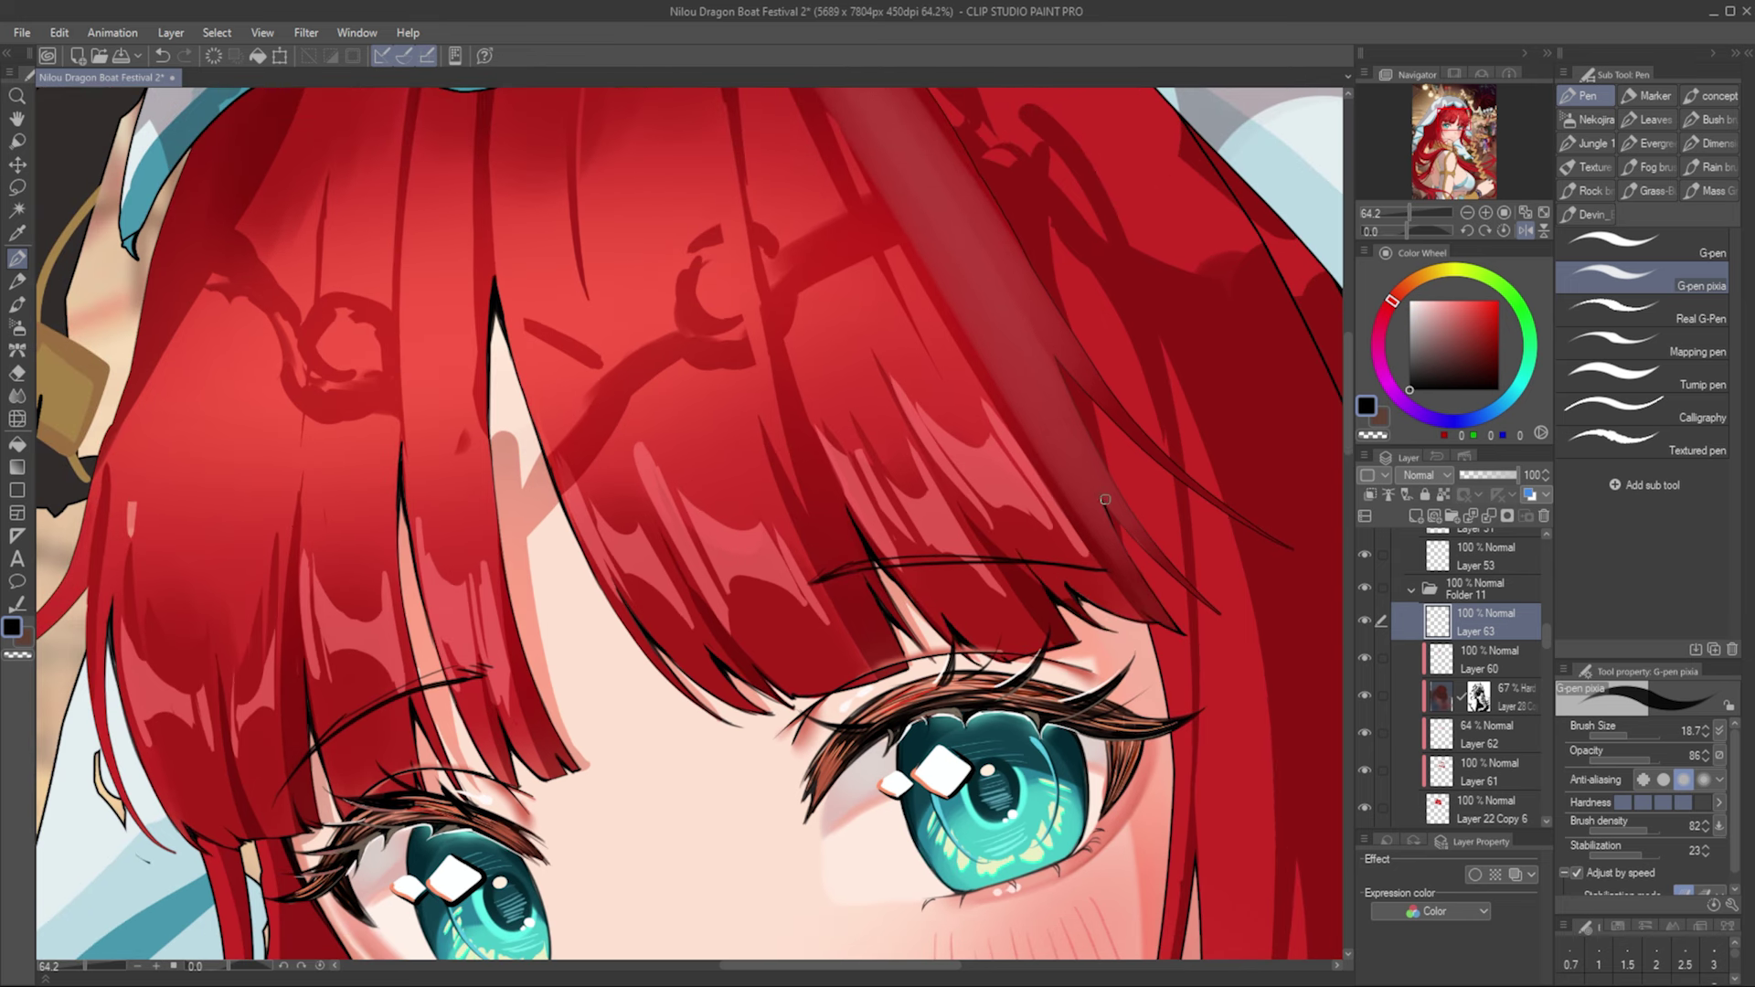
pyautogui.scroll(-3, 1076, 391)
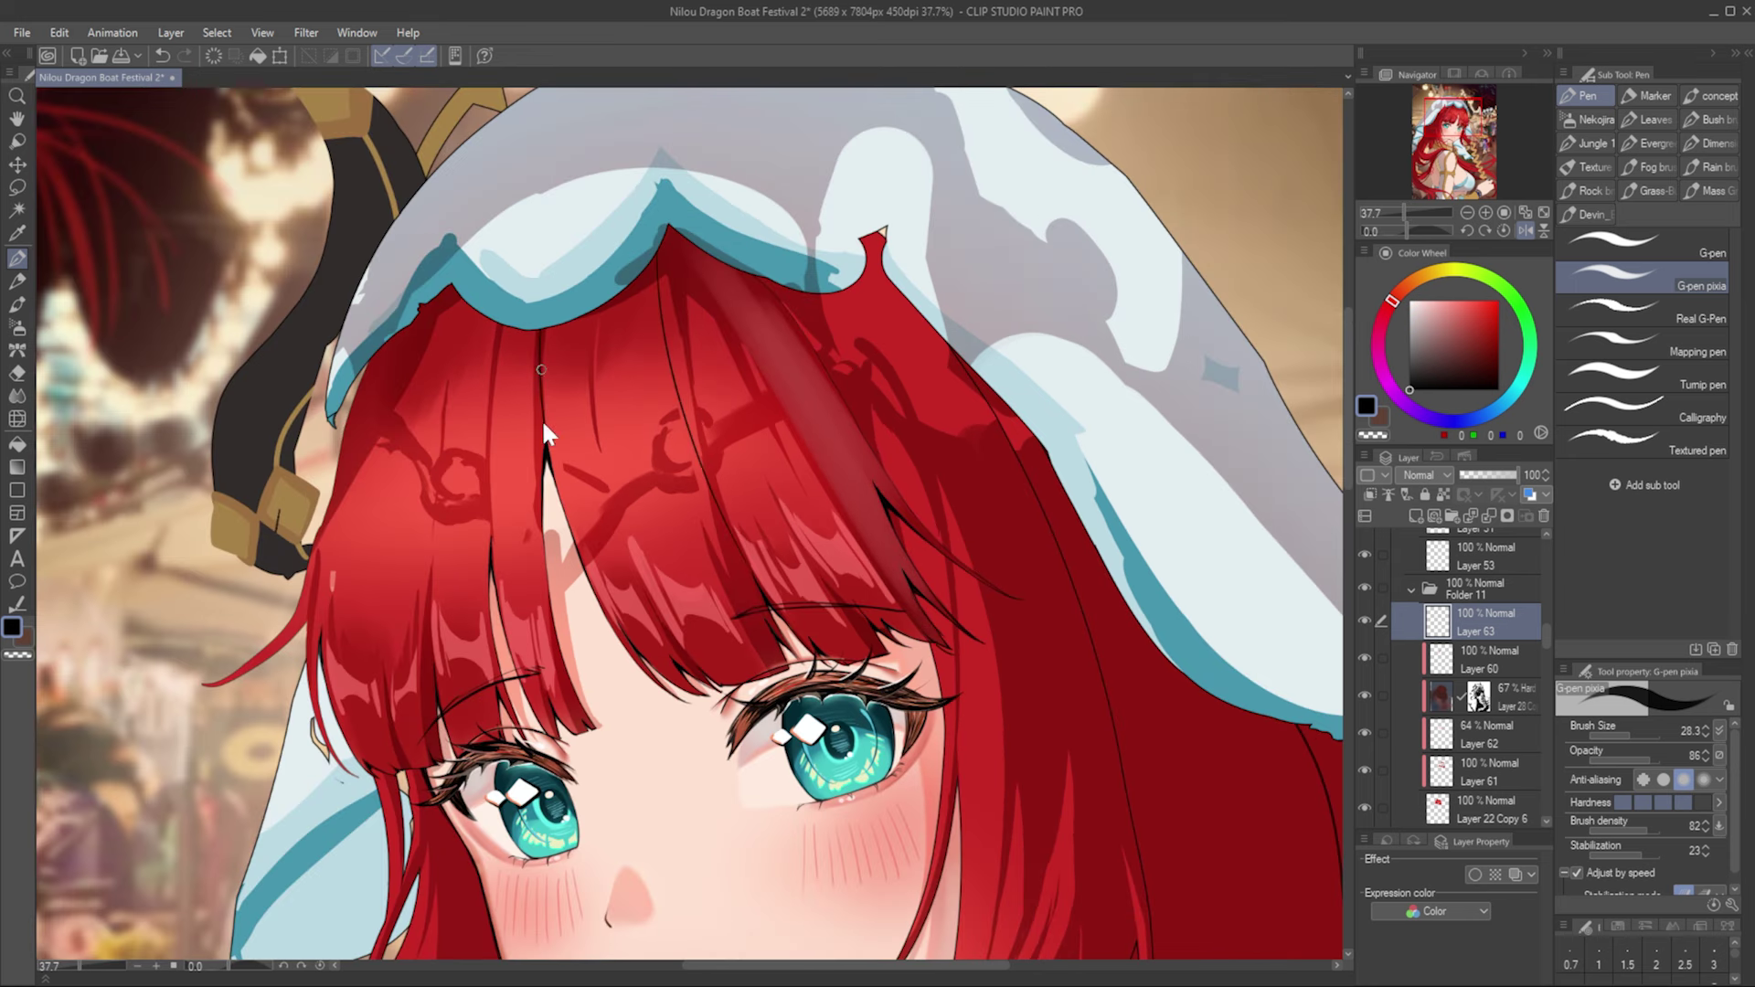
pyautogui.click(1482, 735)
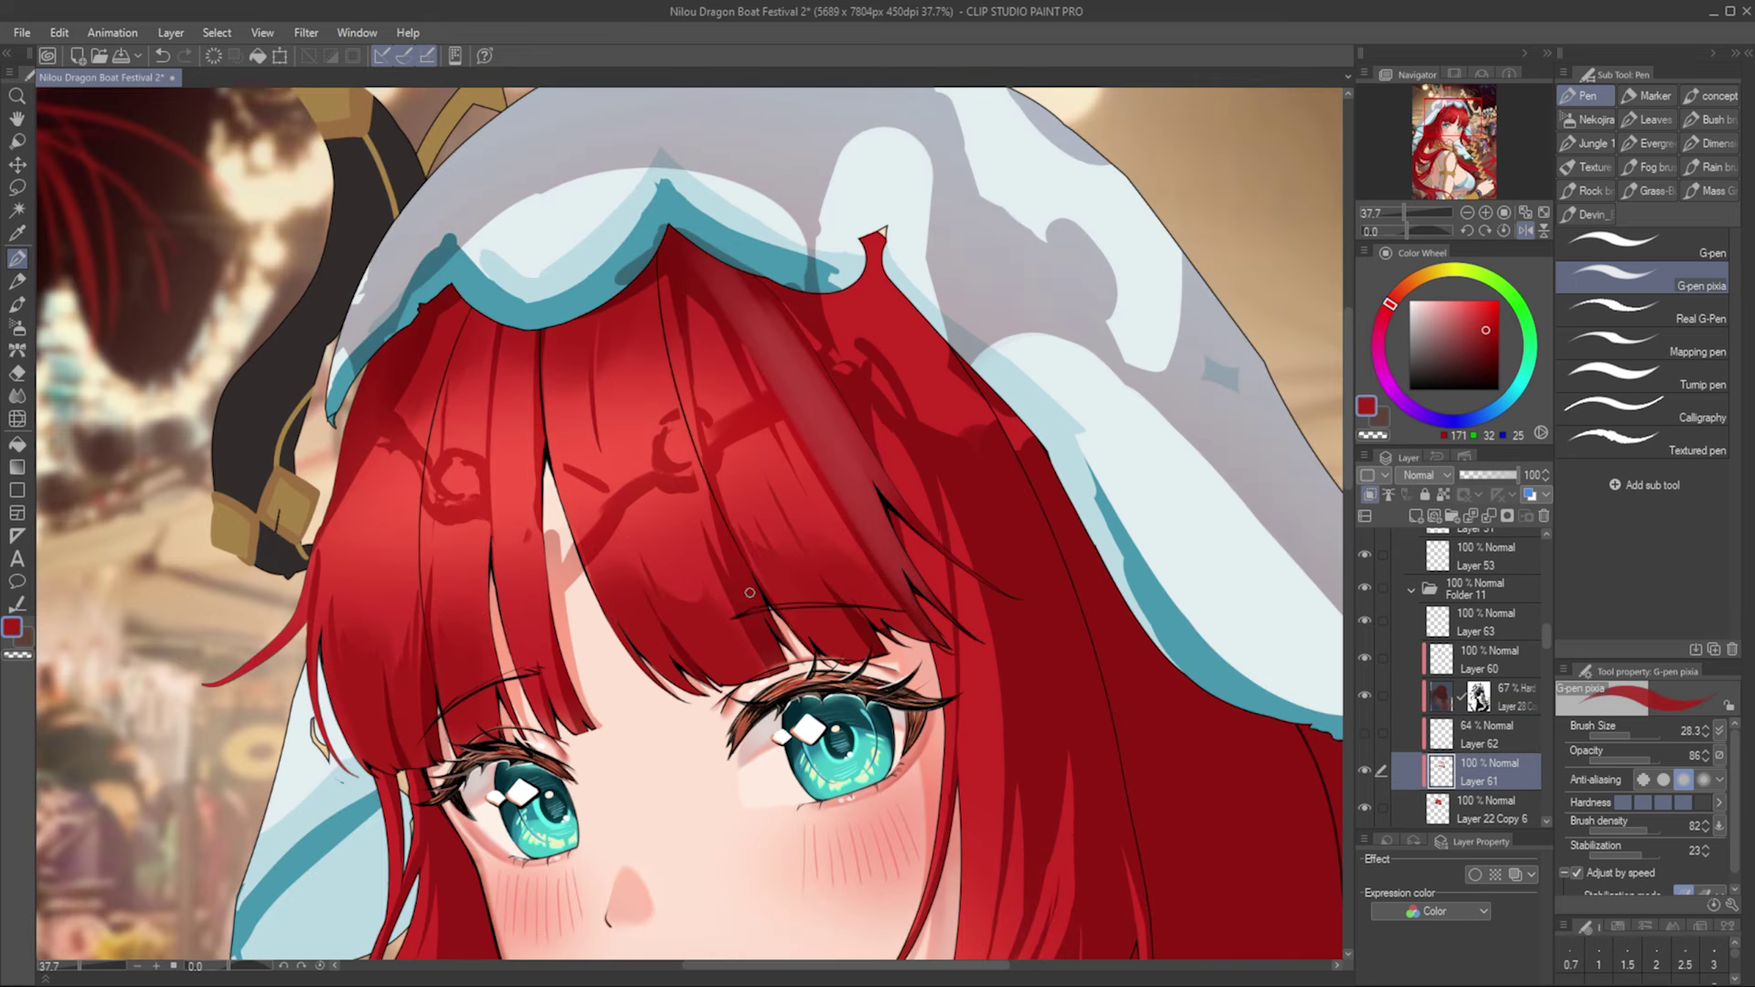
pyautogui.click(1481, 622)
pyautogui.press('h')
pyautogui.press('h')
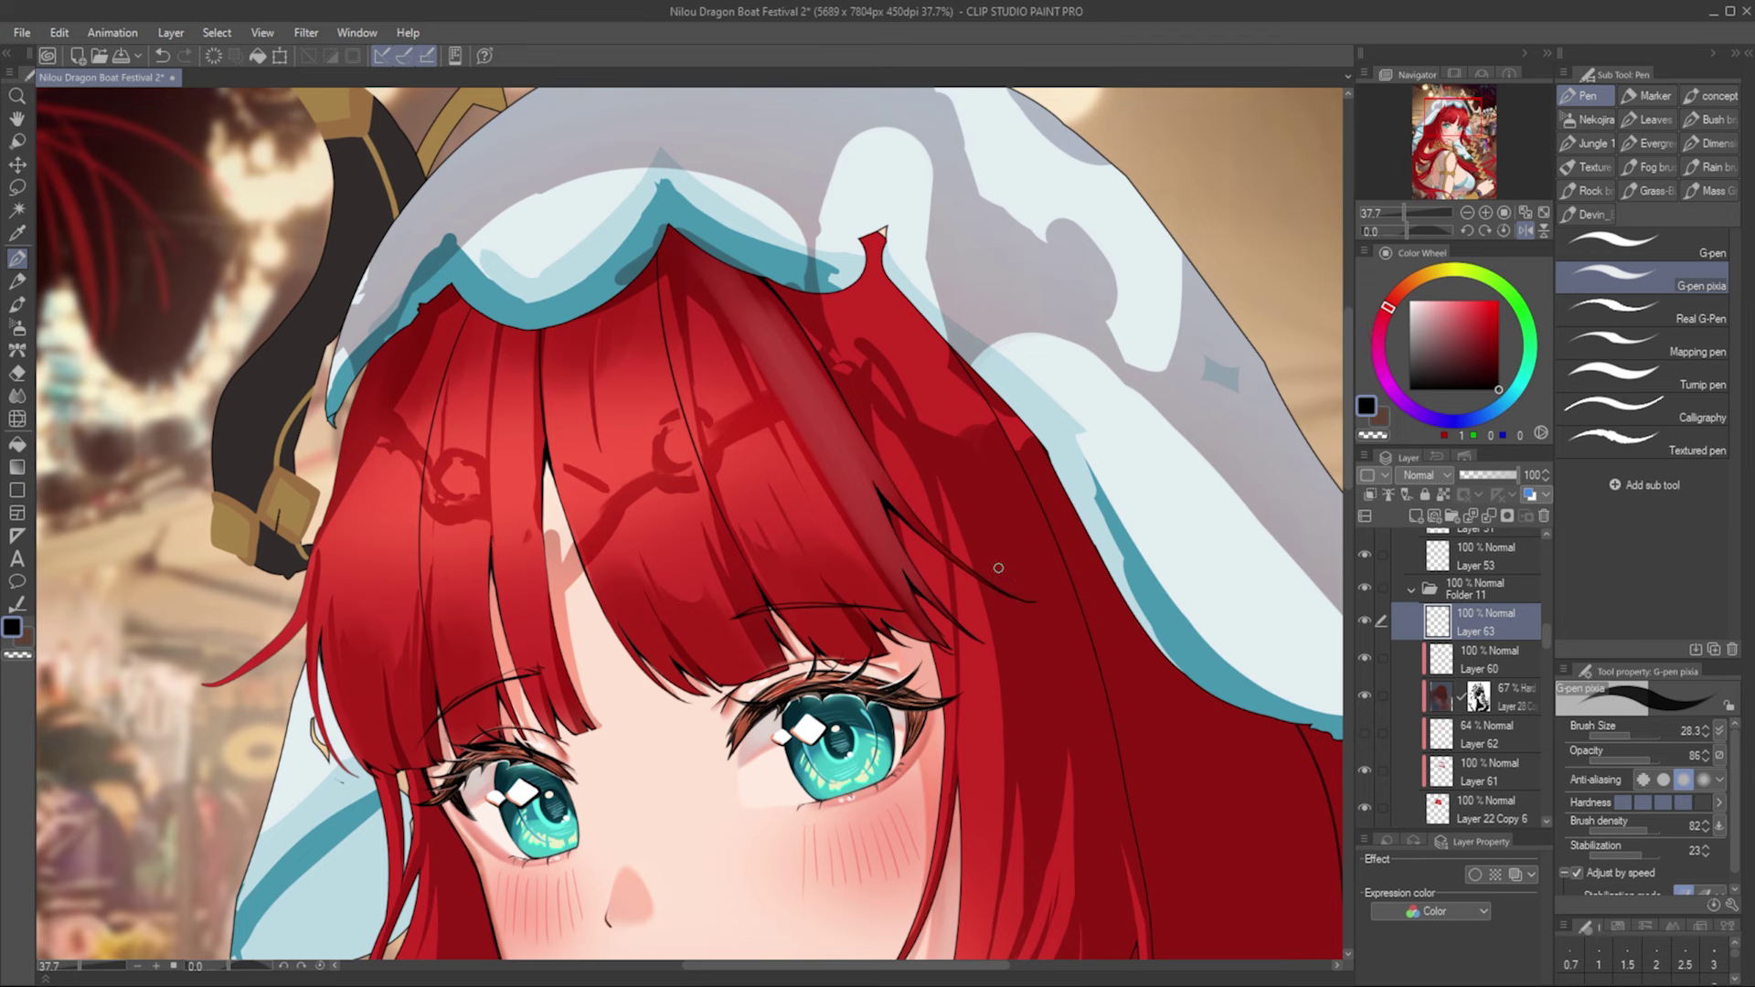
# Step: Outline the curled strand and side lock beside the horn on Layer 63, checking the canvas mirrored
pyautogui.click(1527, 229)
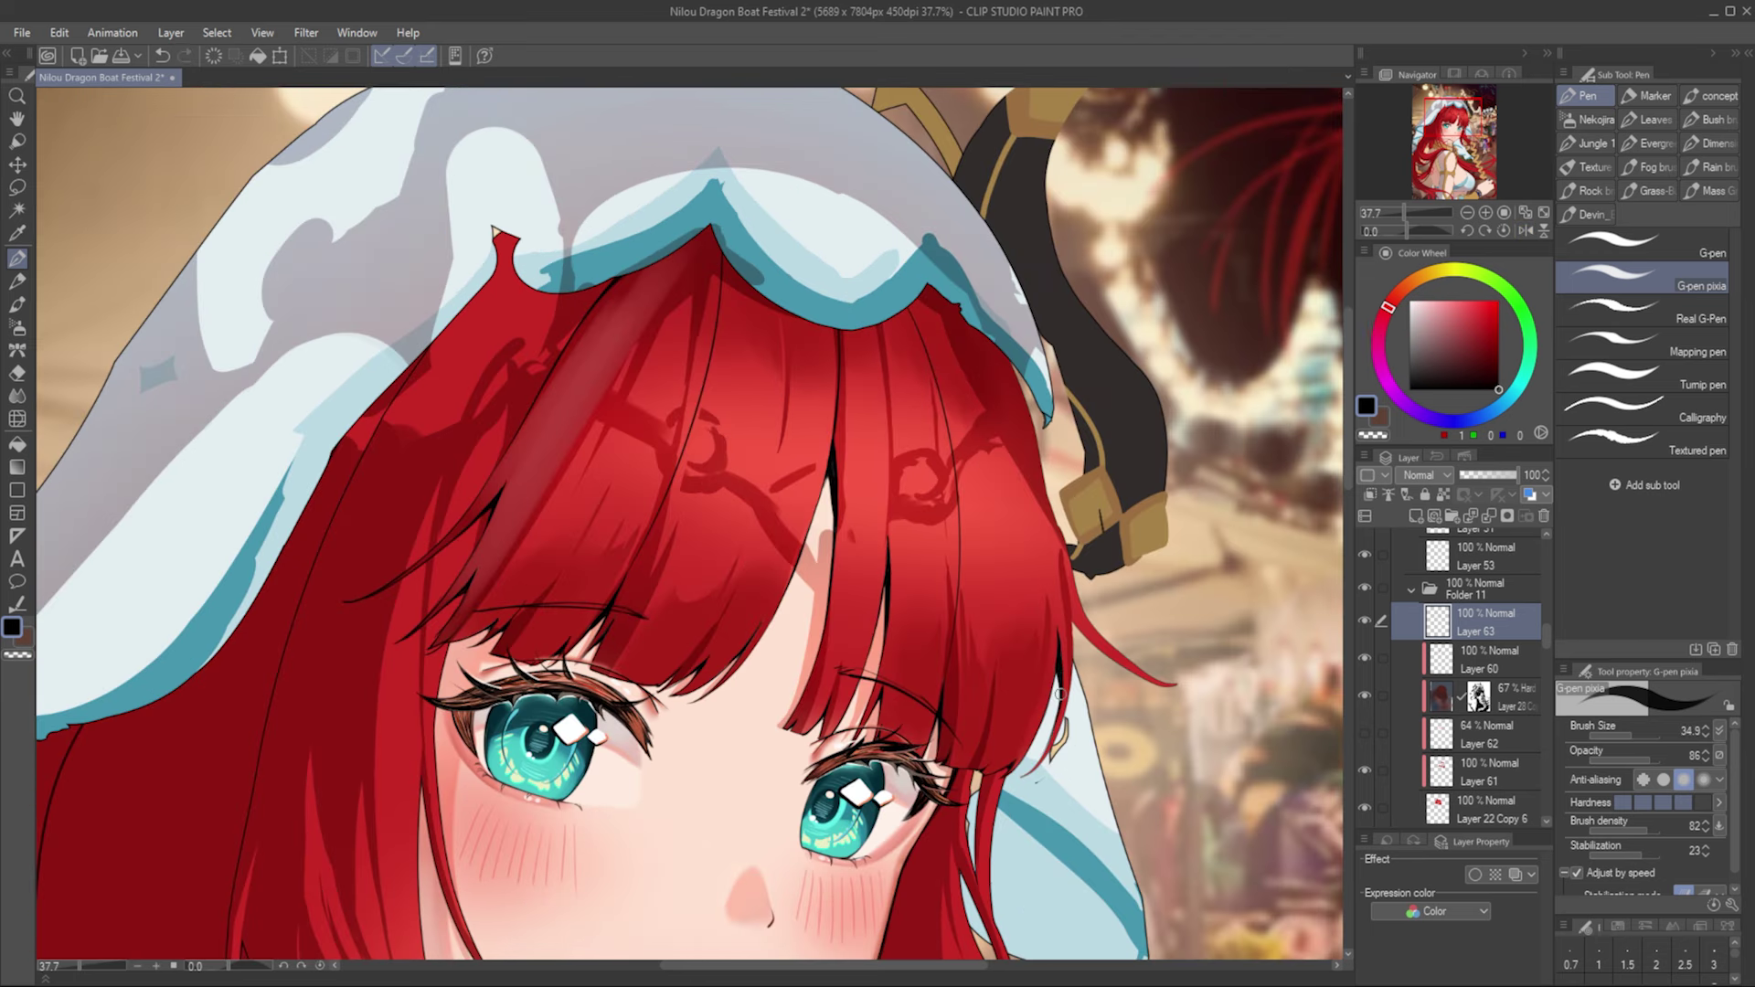
pyautogui.press('h')
pyautogui.press('h')
pyautogui.press('h')
# Step: Reshape the strand shadows at the parting lines on the mask of Hard light Layer 28 Copy 2 with the pen and hard eraser
pyautogui.click(1512, 695)
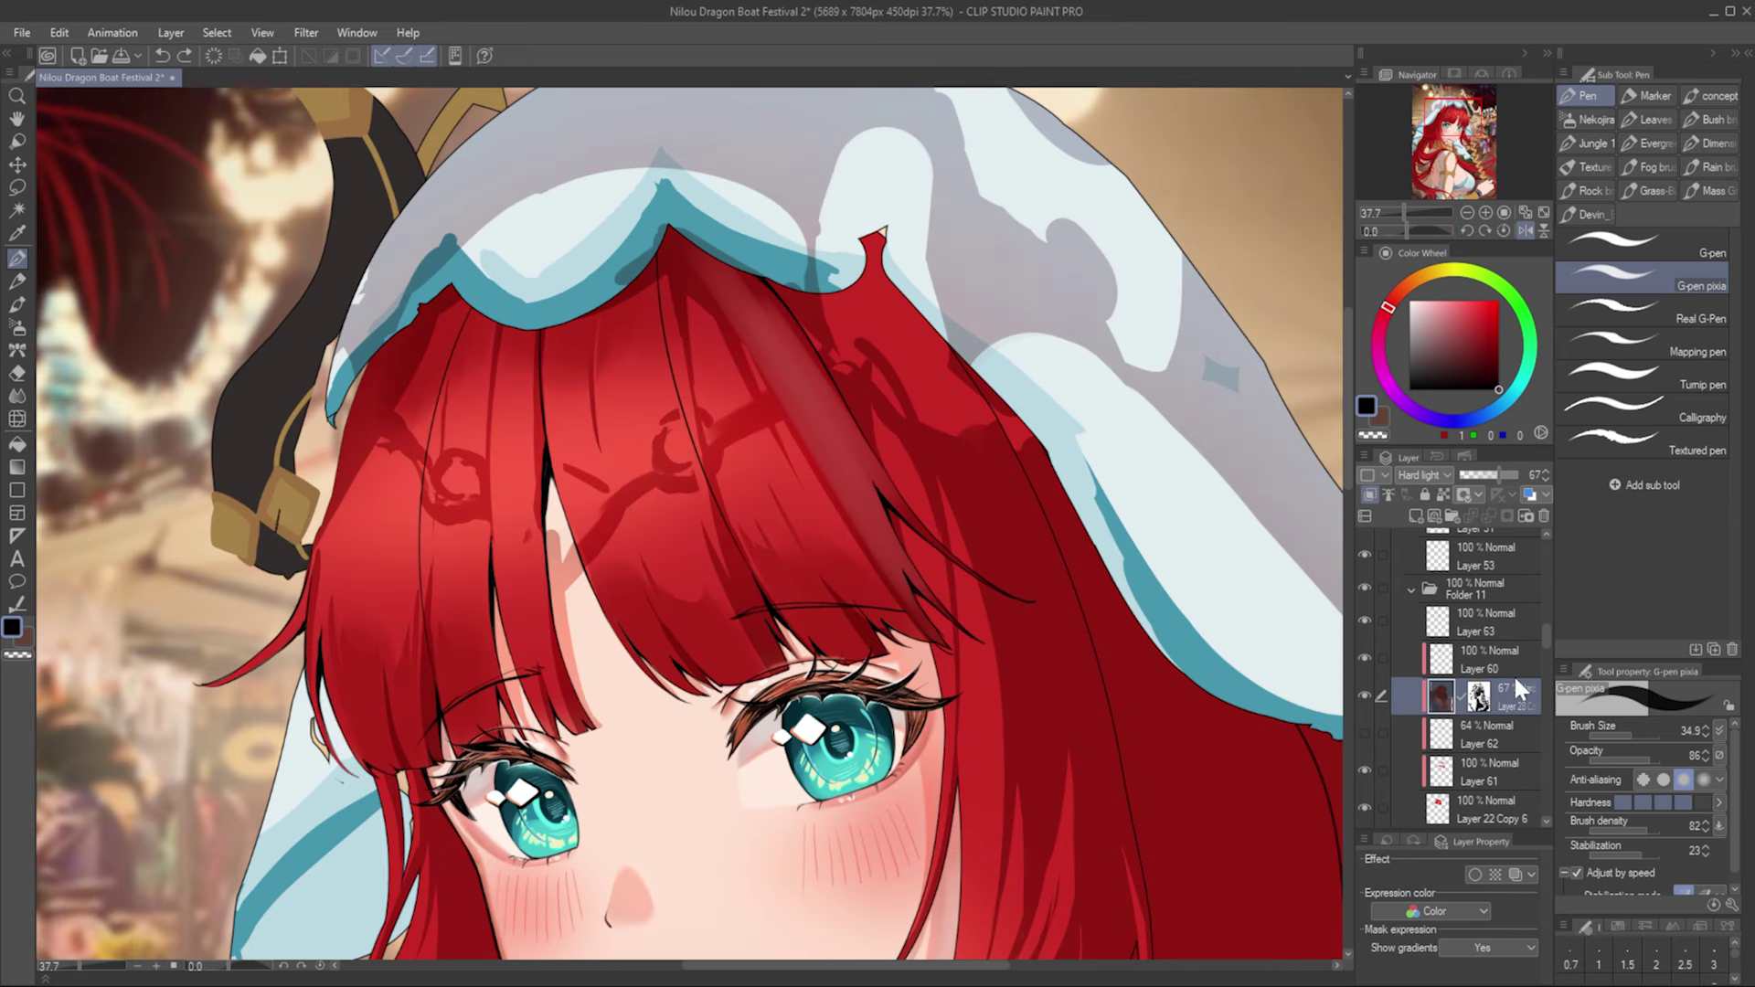
pyautogui.press('h')
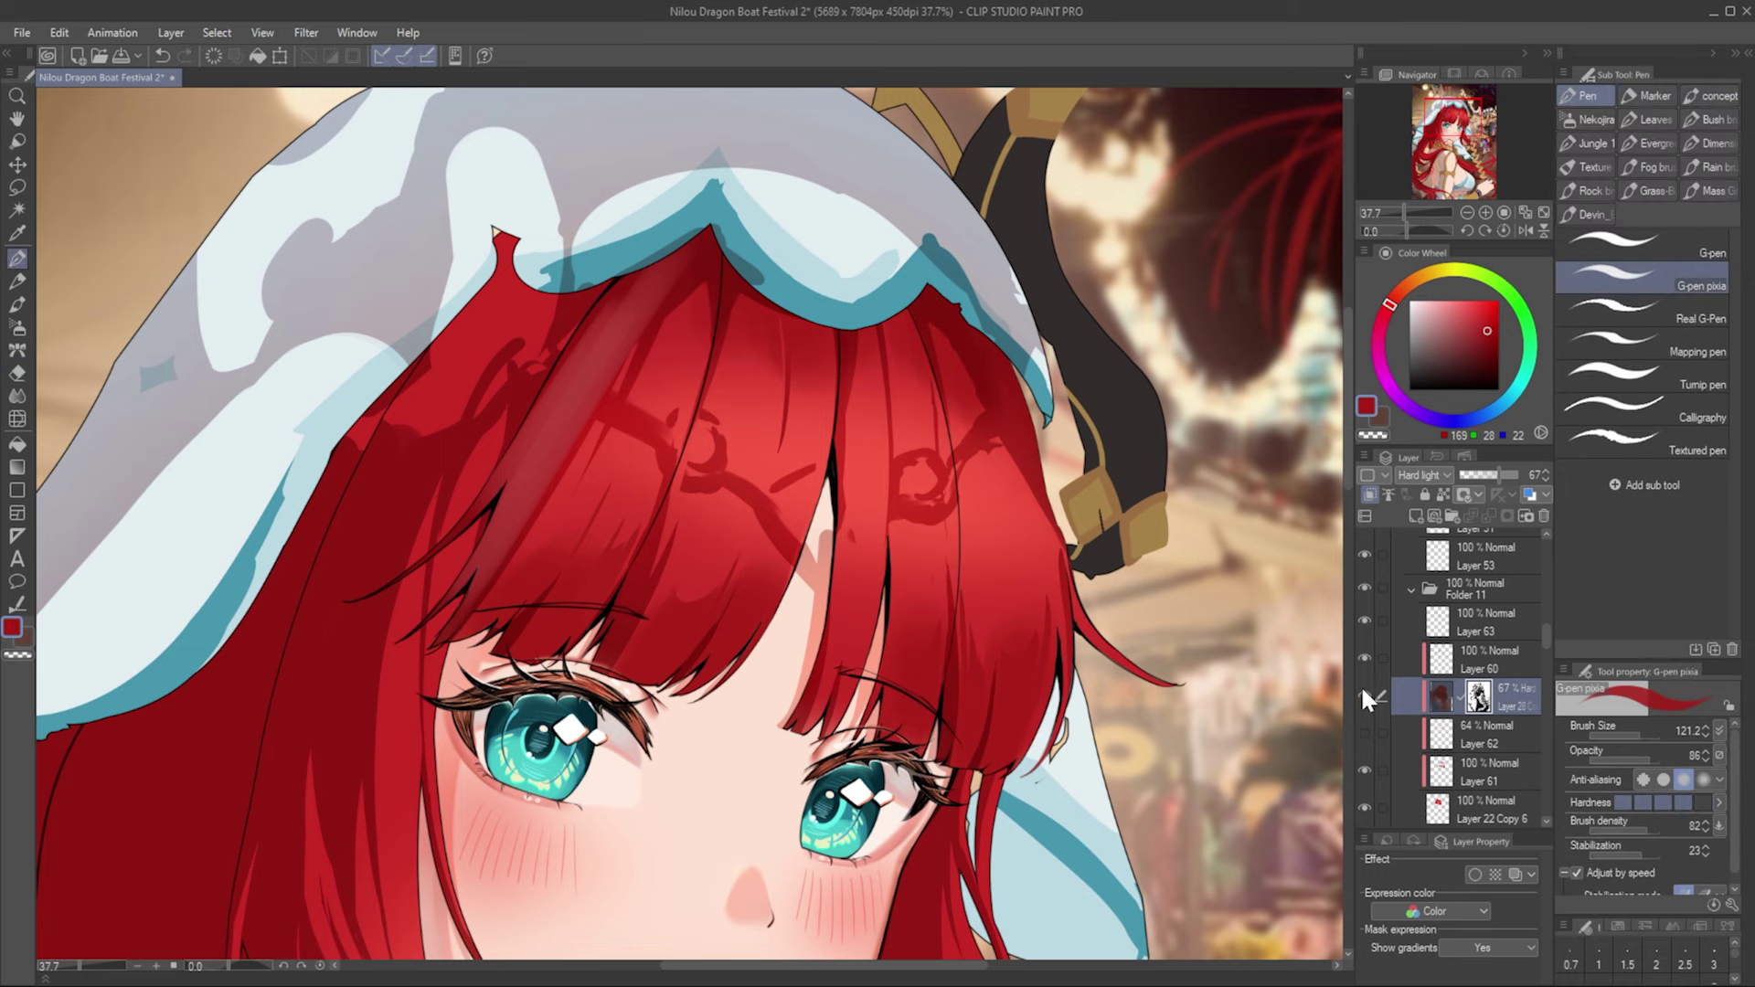
pyautogui.press('e')
pyautogui.press('p')
pyautogui.press('e')
pyautogui.press('p')
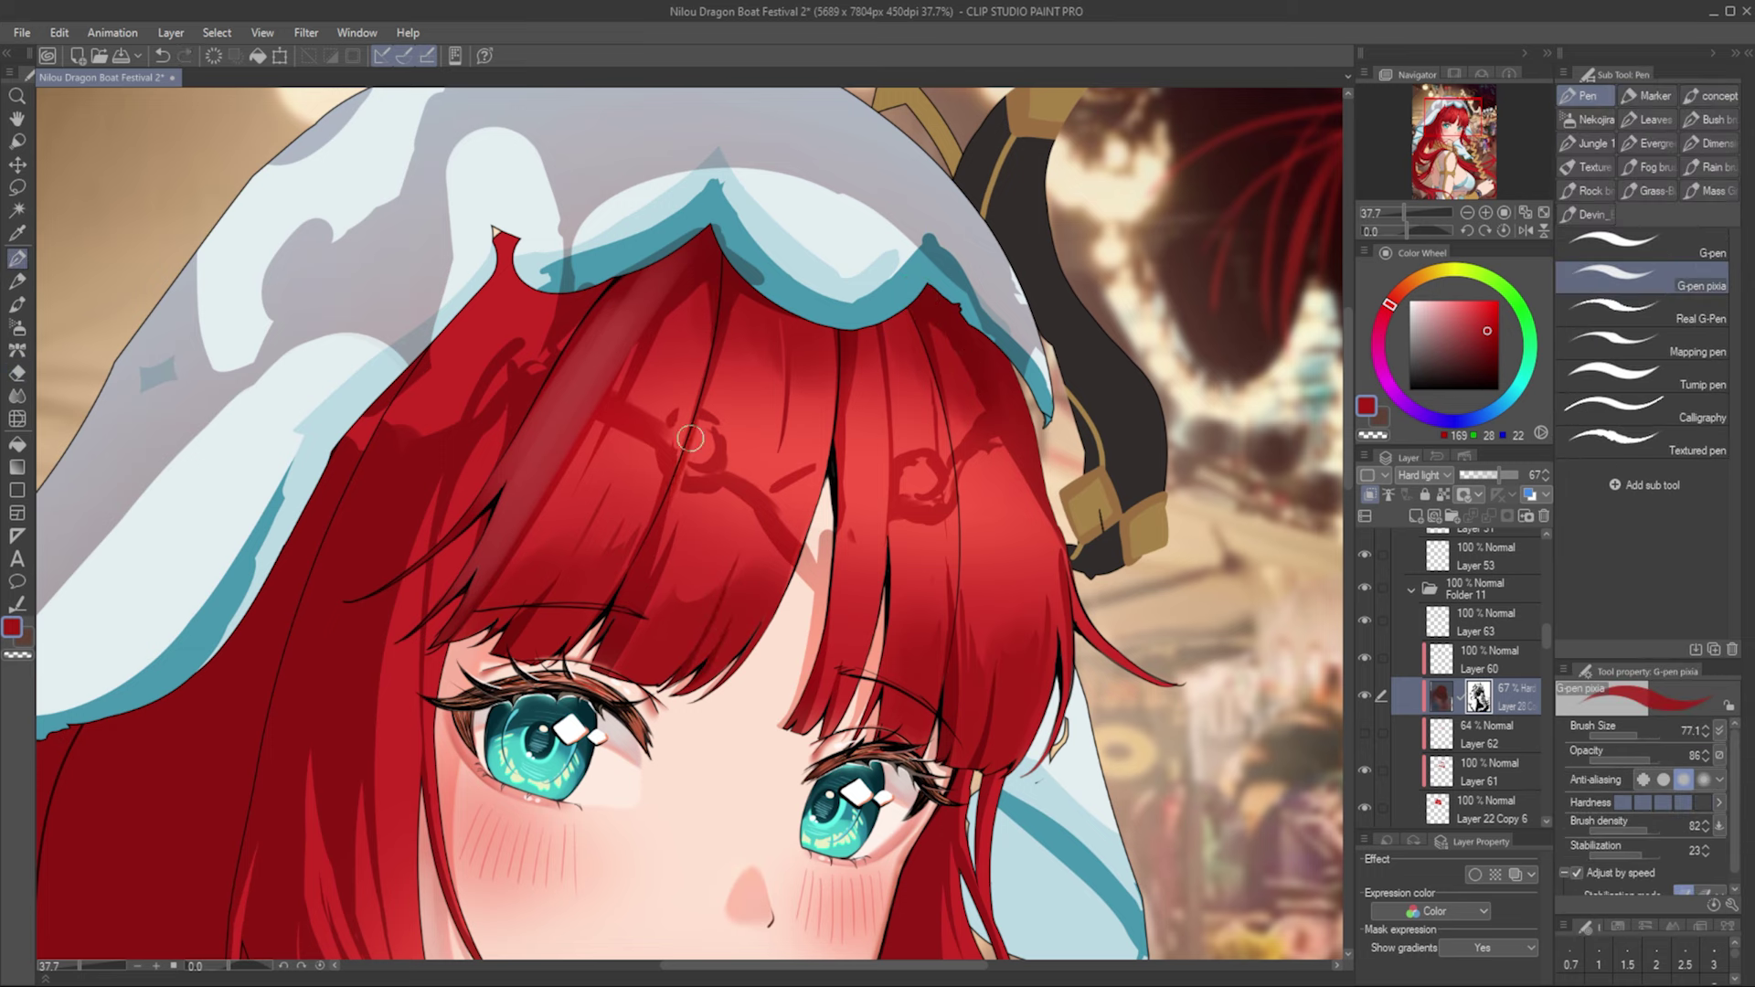
pyautogui.press('e')
pyautogui.press('p')
pyautogui.press('h')
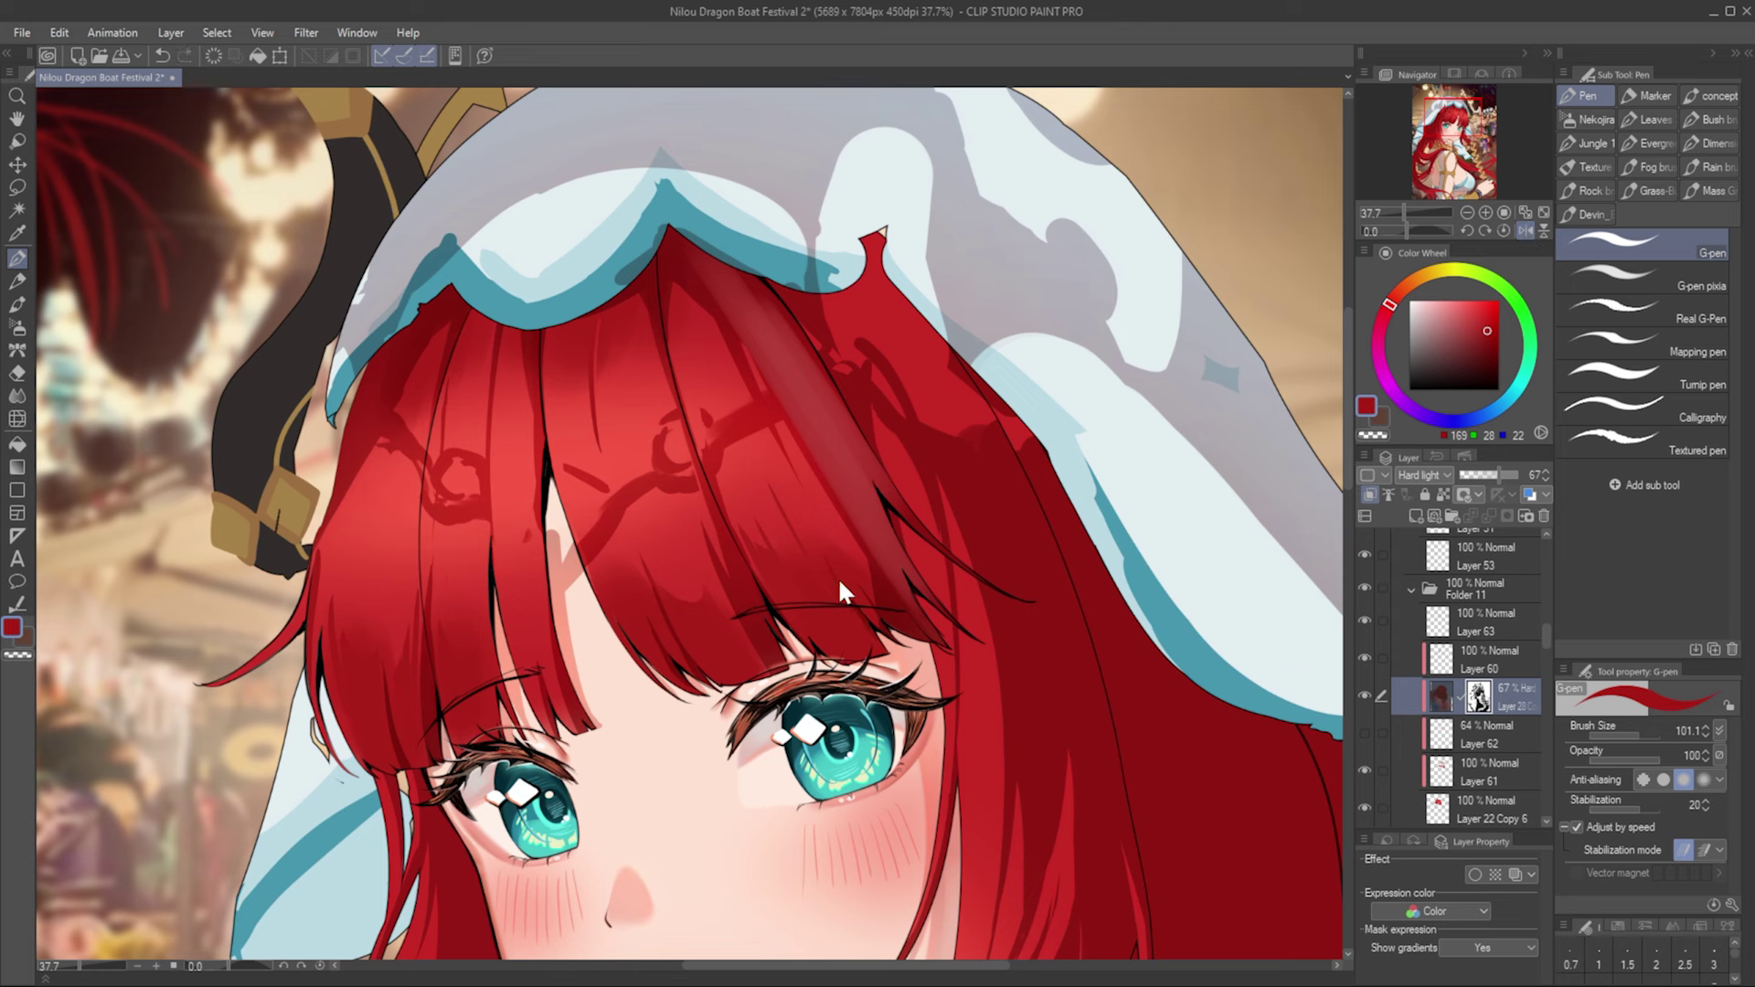
# Step: Refine the bangs' shadow shapes on the Layer 28 Copy 2 mask with the G-pen and hard eraser in the mirrored view
pyautogui.press('h')
pyautogui.press('e')
pyautogui.hscroll(1, 913, 579)
pyautogui.press('p')
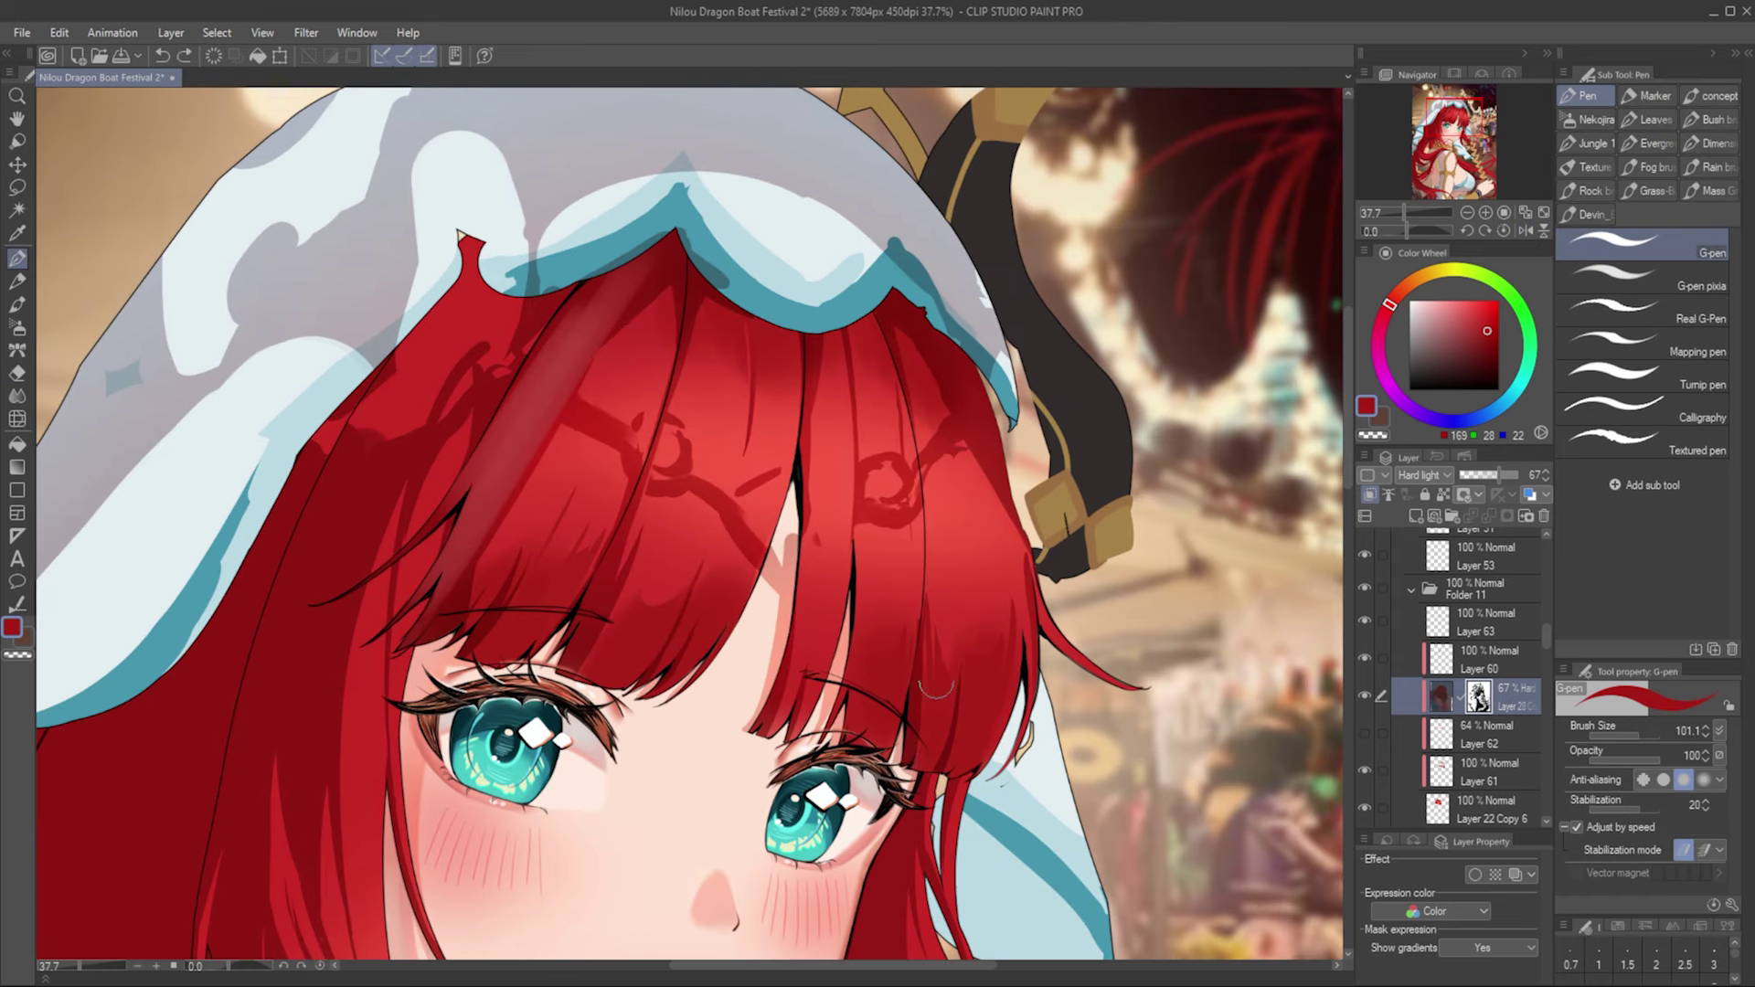
pyautogui.press('e')
pyautogui.press('p')
pyautogui.press('e')
# Step: Rework the darker red strands of the bangs on Layer 61 with the hard eraser, G-pen and Pixia opaque watercolor brush
pyautogui.keyDown('ctrl'); pyautogui.click(933, 665); pyautogui.keyUp('ctrl')
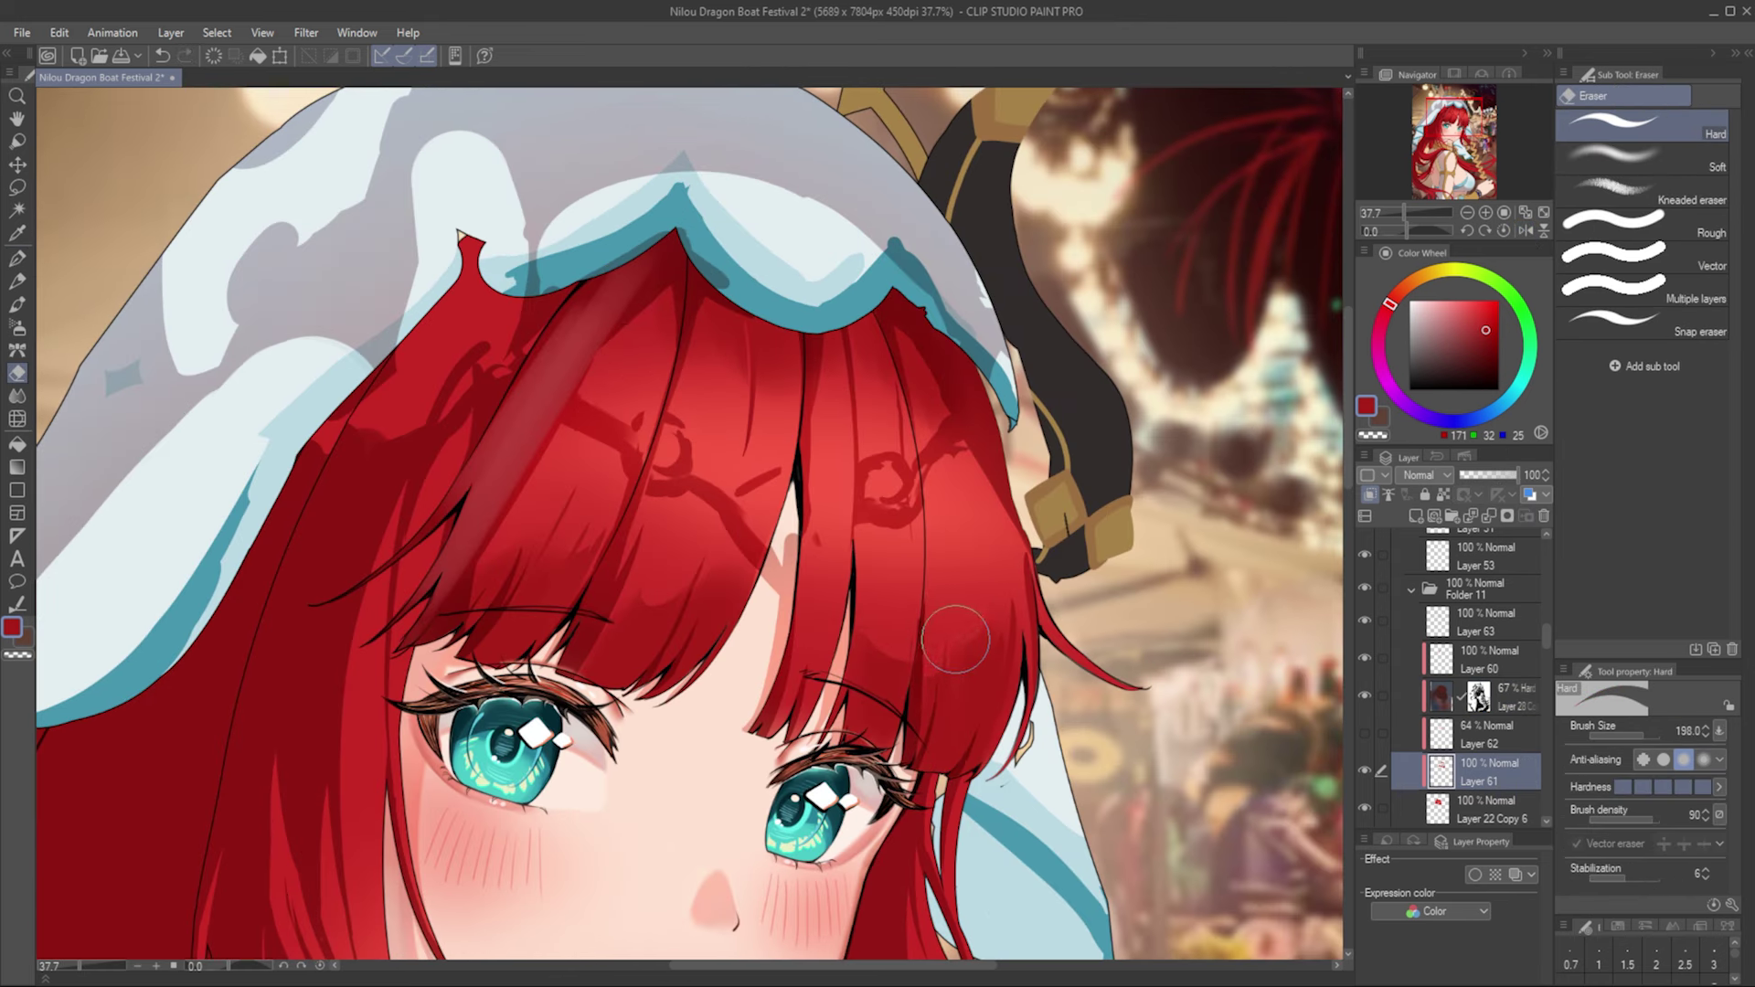
pyautogui.press('p')
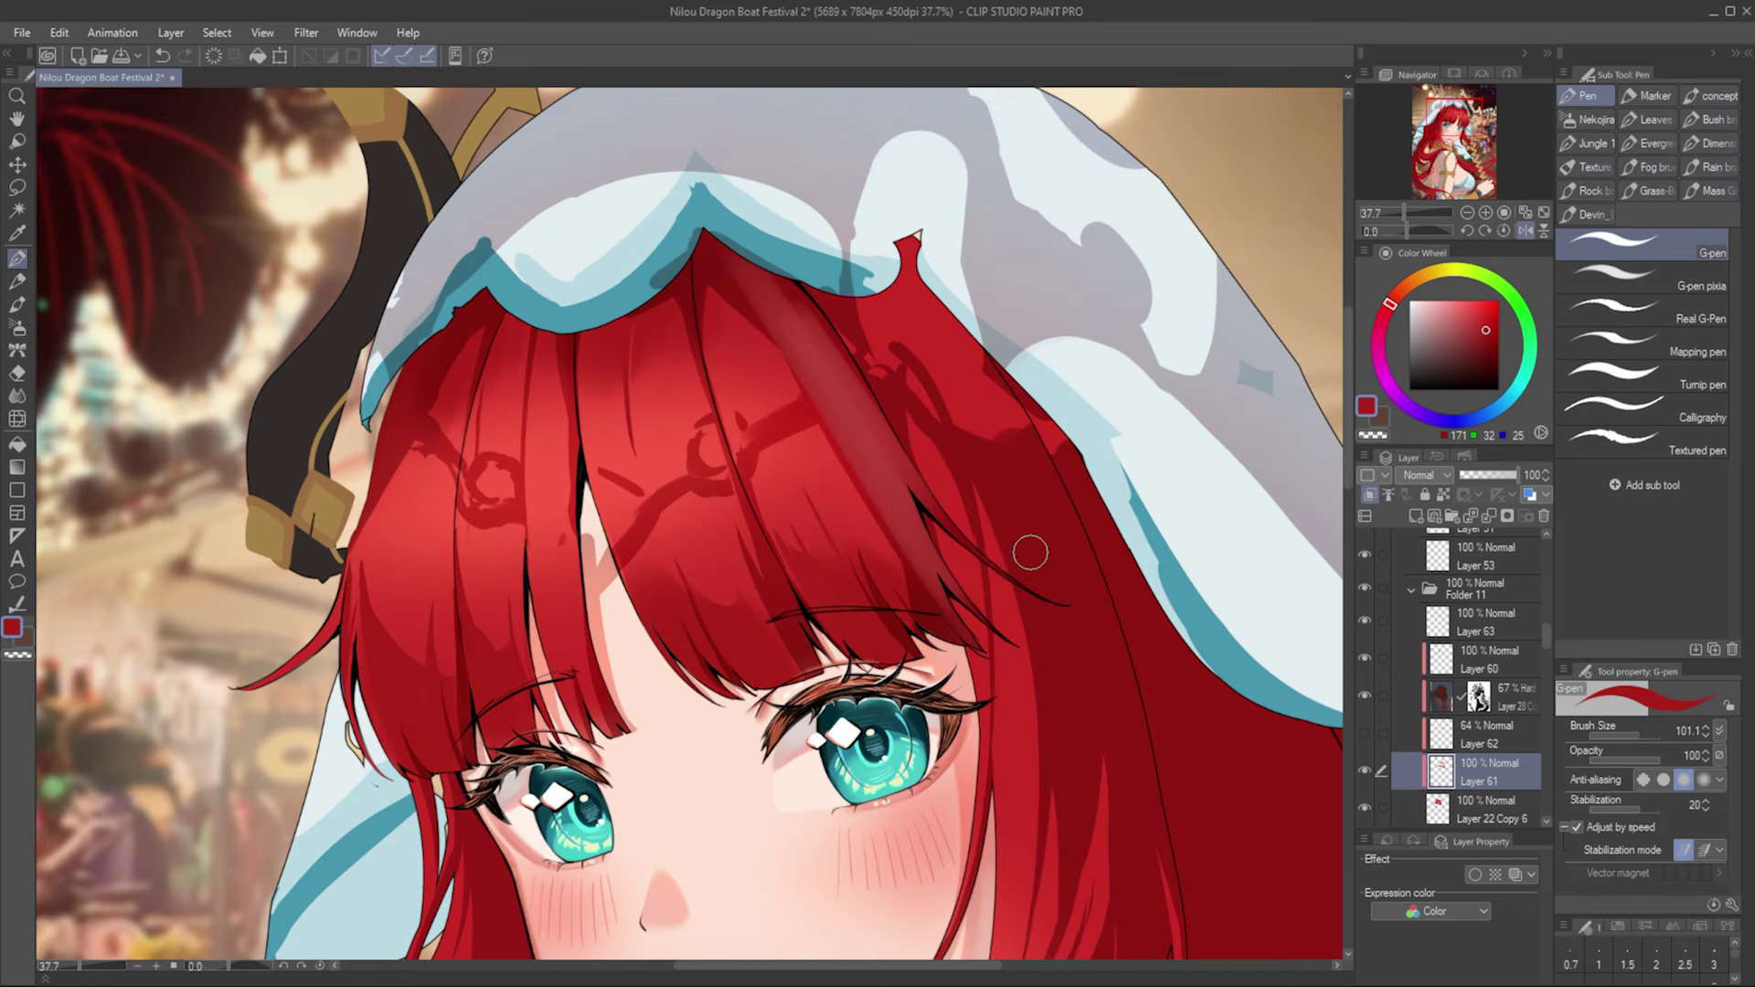
pyautogui.press('h')
pyautogui.keyDown('alt'); pyautogui.click(586, 428); pyautogui.keyUp('alt')
pyautogui.press('b')
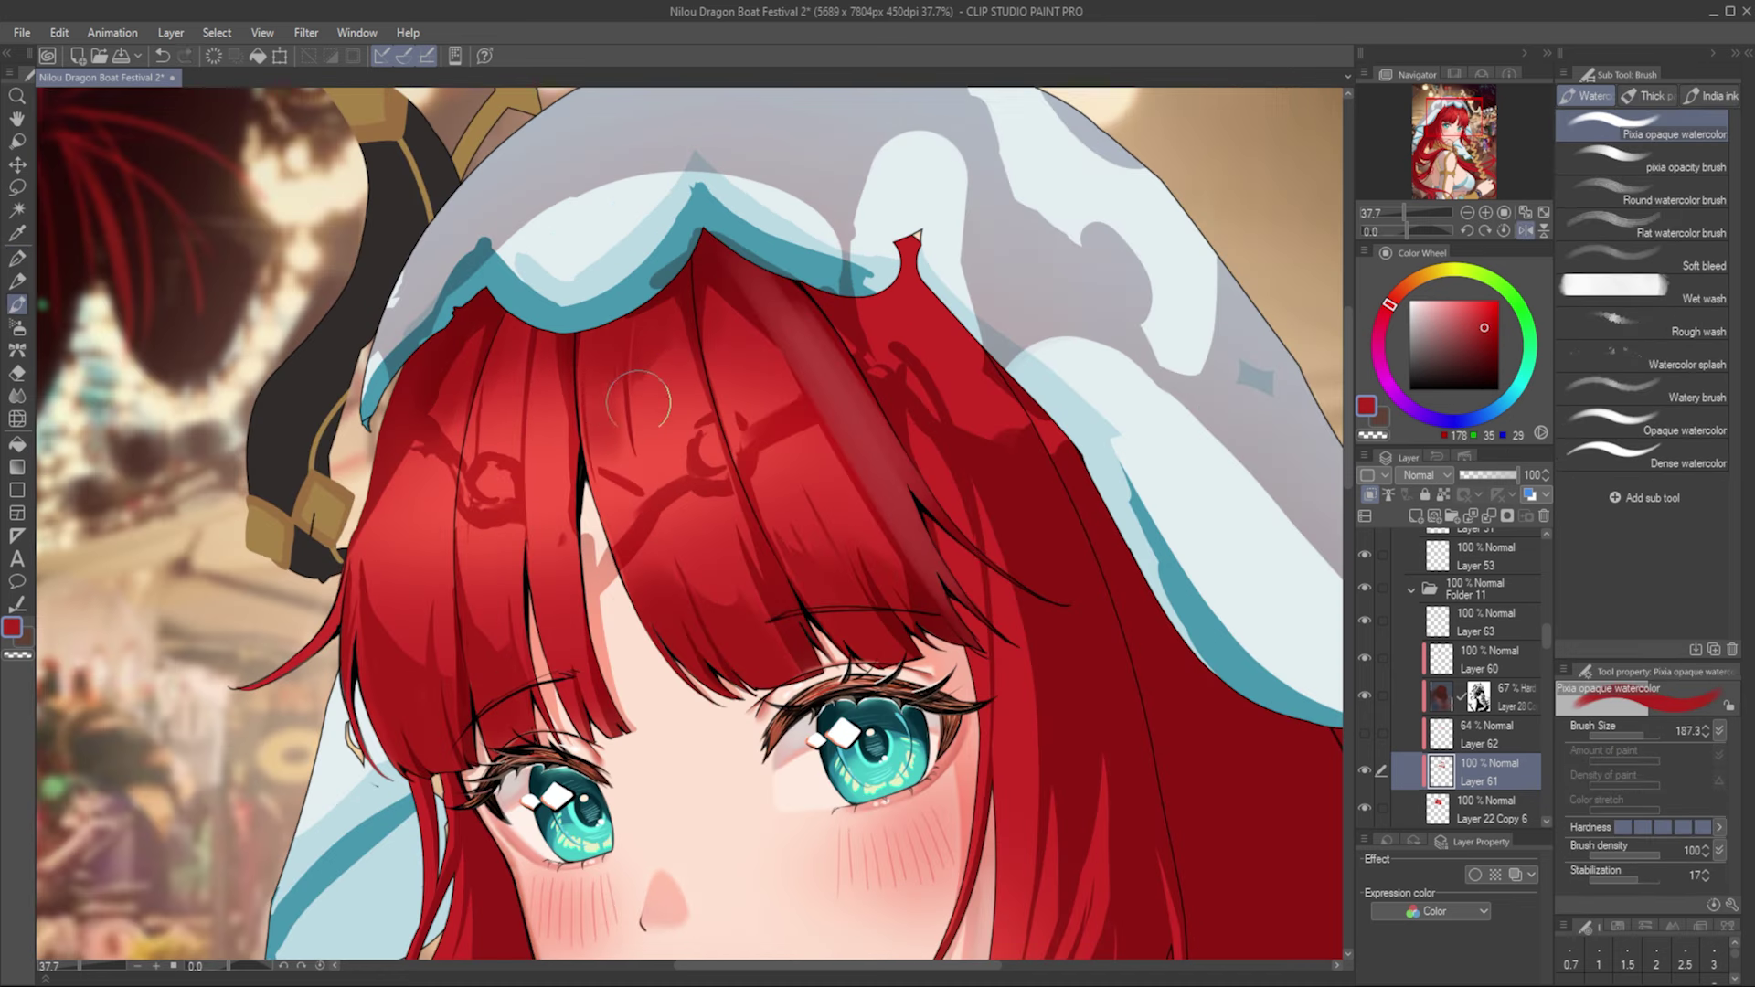
pyautogui.press('p')
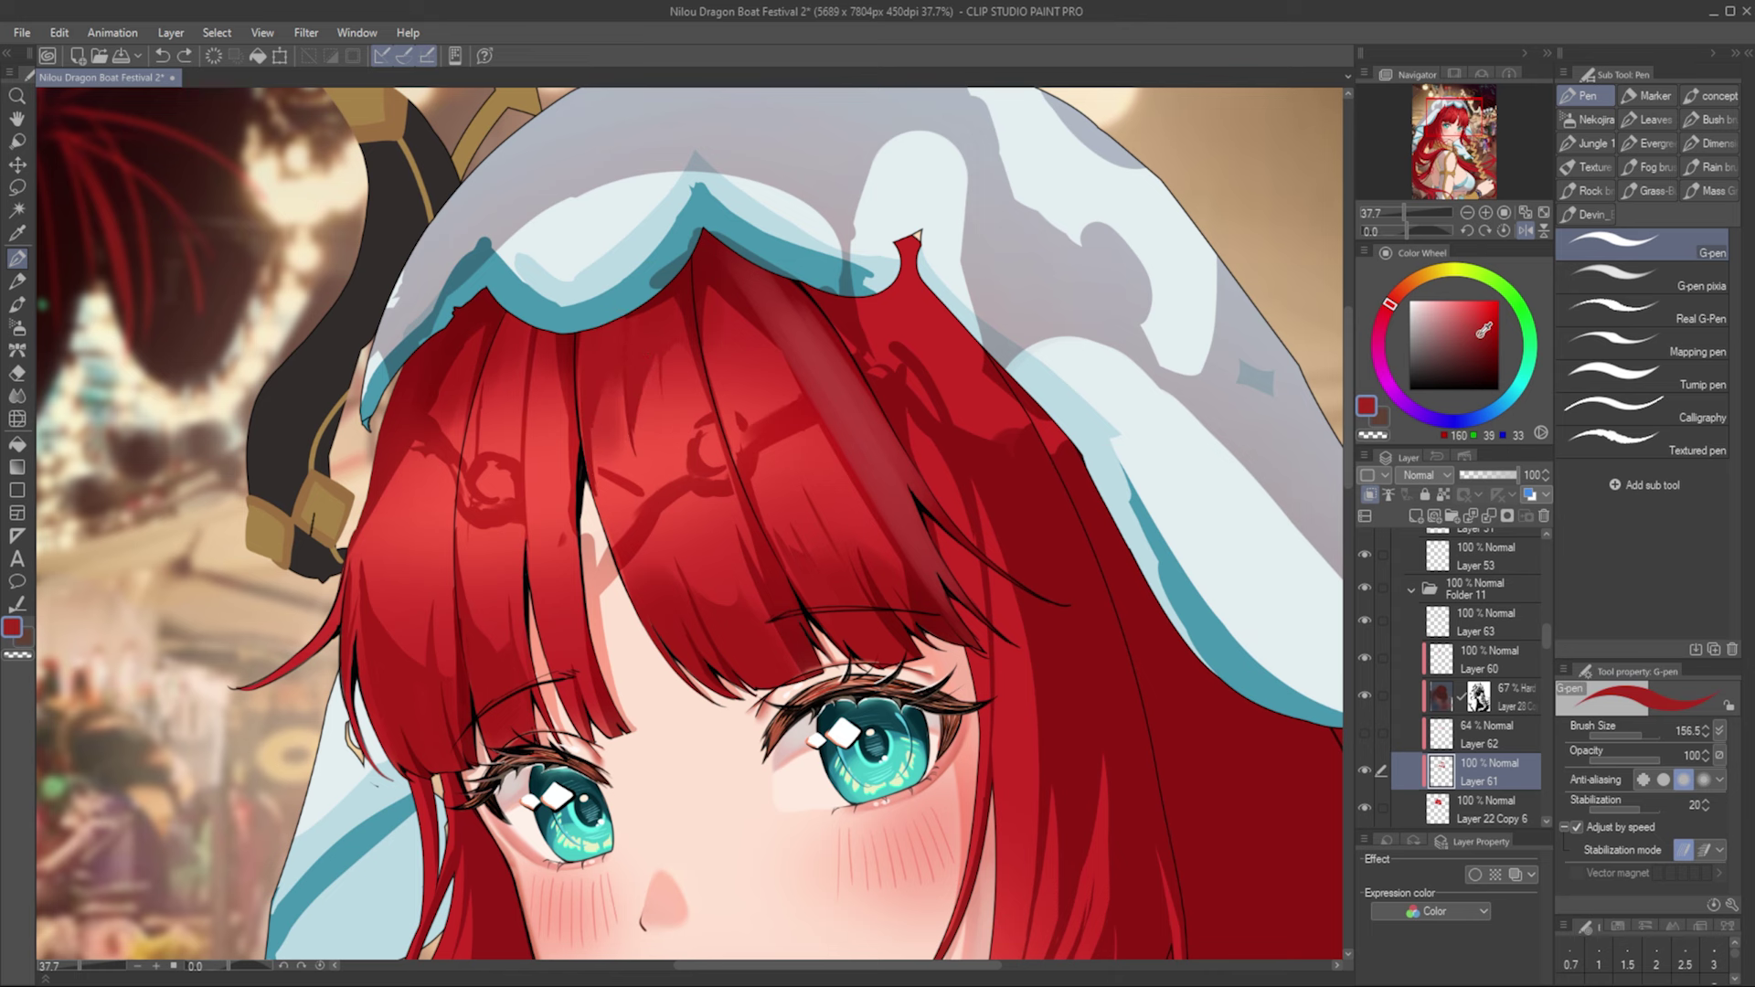
pyautogui.press('h')
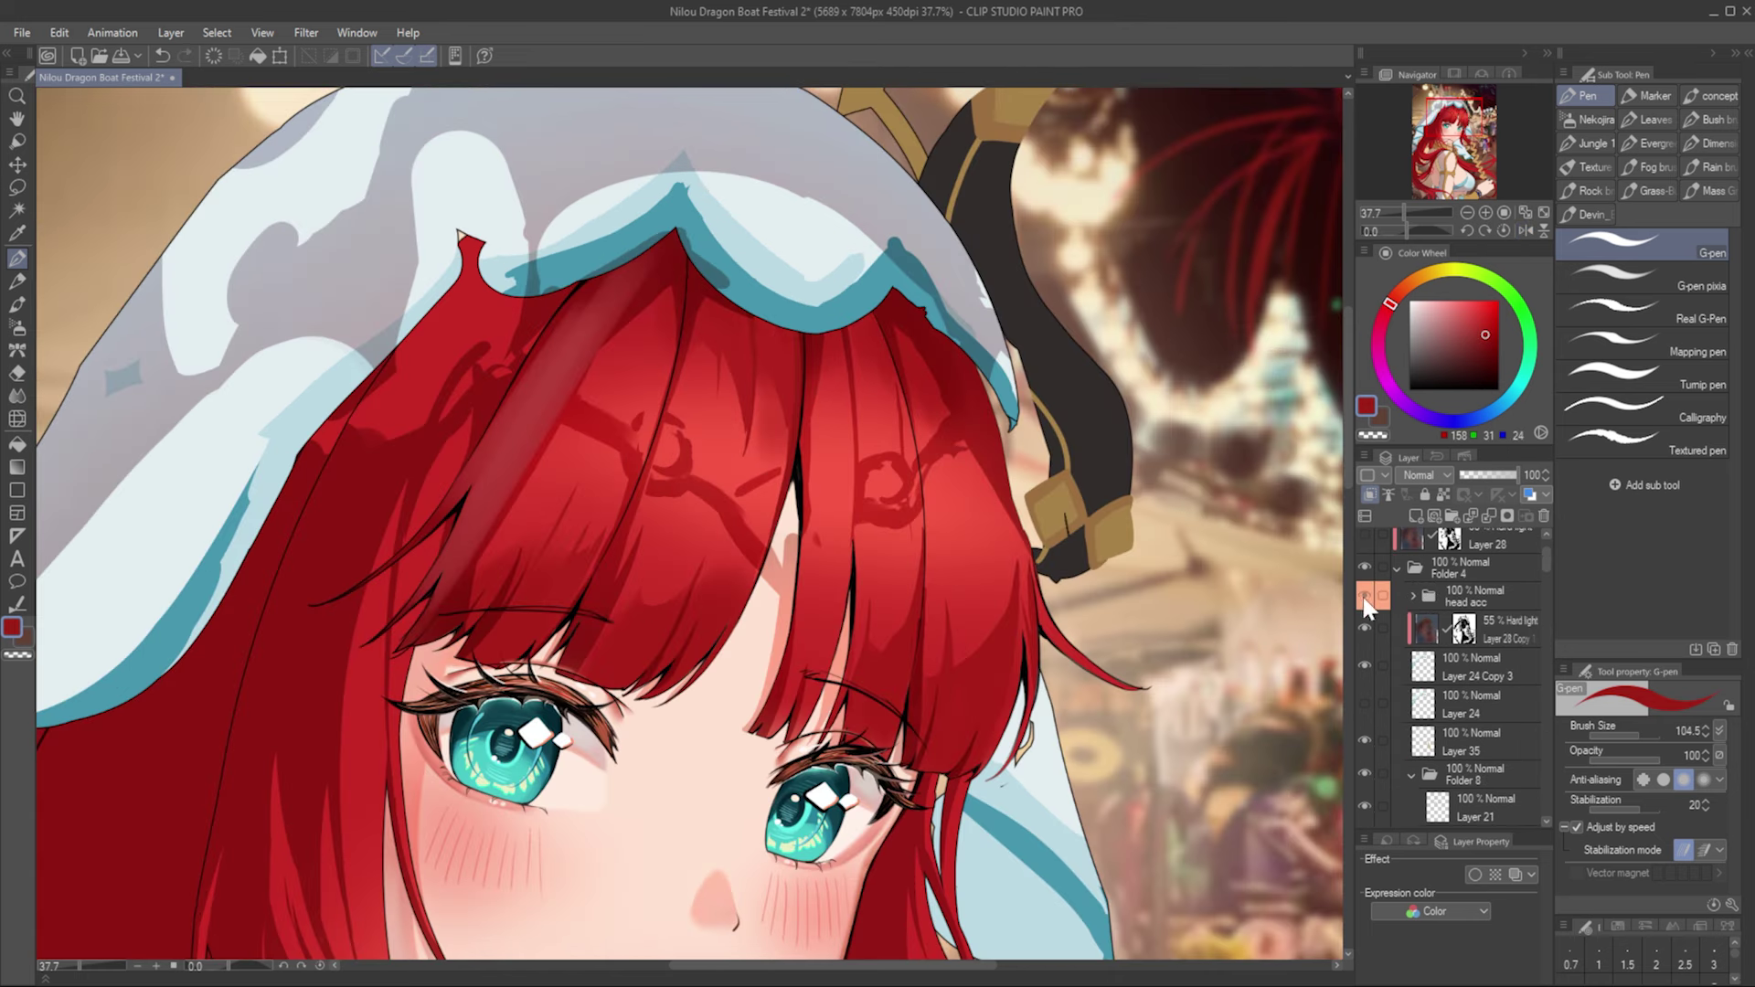
# Step: Show the head acc folder and choose a light red for highlights on Layer 64 with the G-pen
pyautogui.click(1365, 595)
pyautogui.press('b')
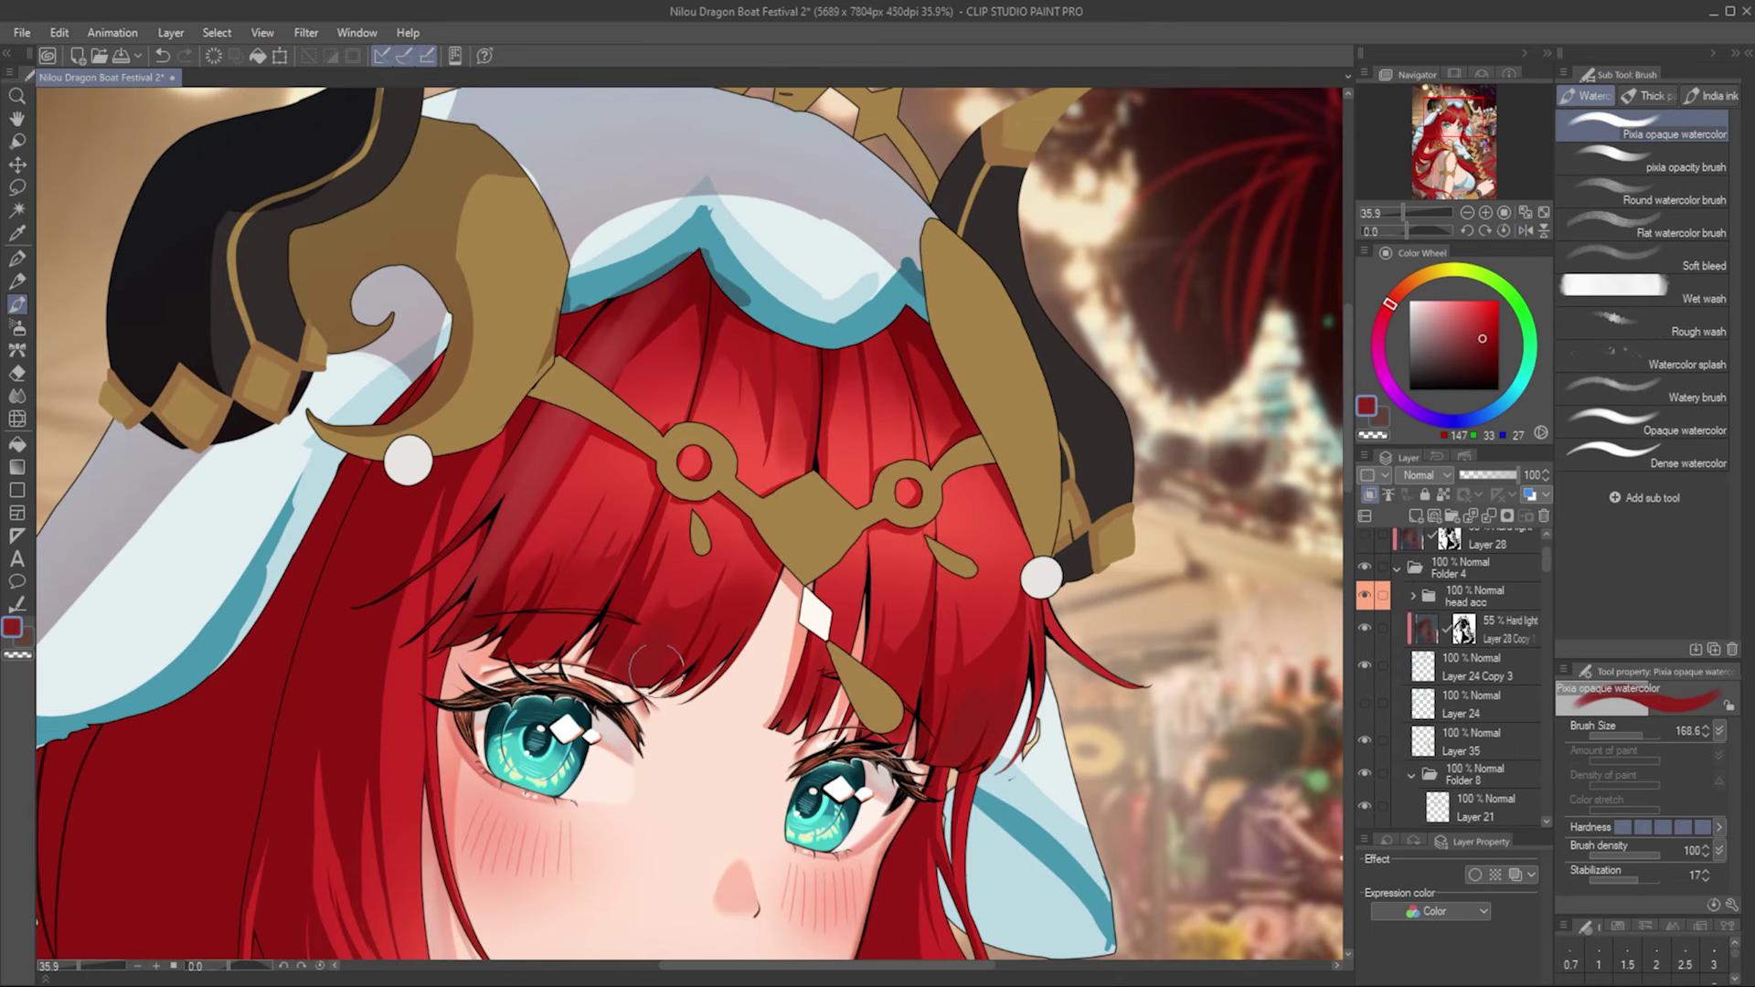
pyautogui.press('p')
pyautogui.click(1453, 302)
pyautogui.click(1416, 516)
pyautogui.click(1457, 298)
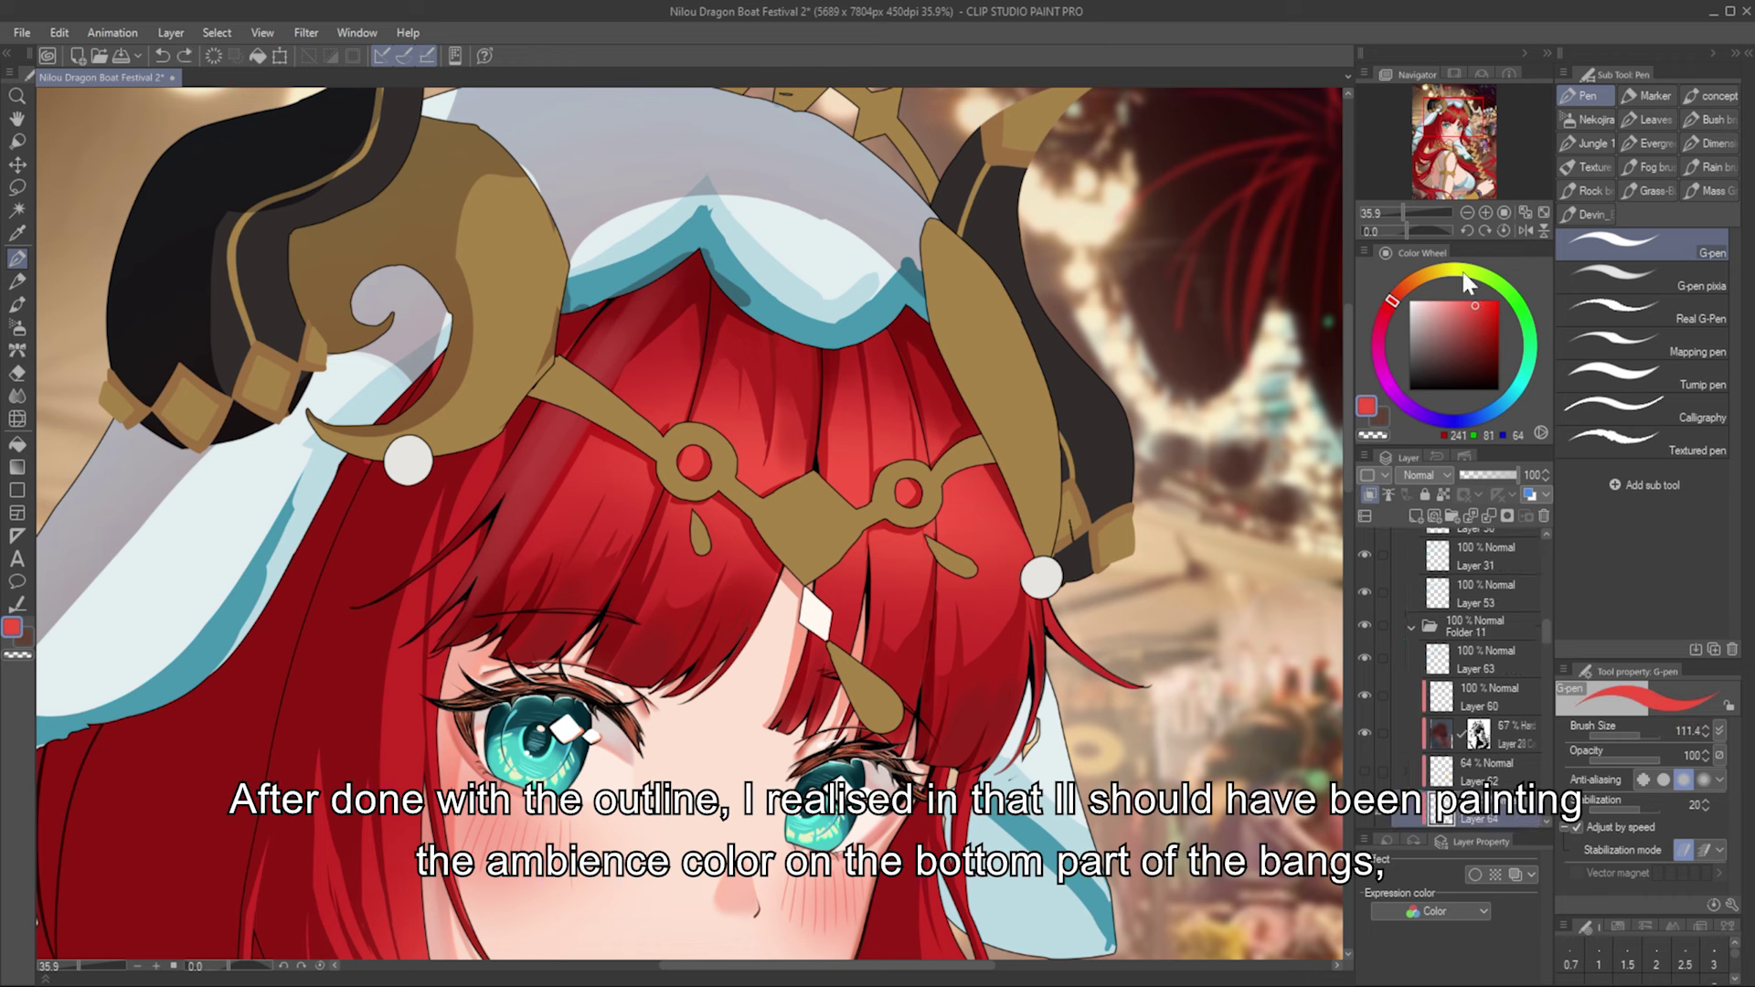
# Step: Paint light red highlights across the middle of the bangs on Layer 64 with the G-pen, trimming them with the hard eraser
pyautogui.press('e')
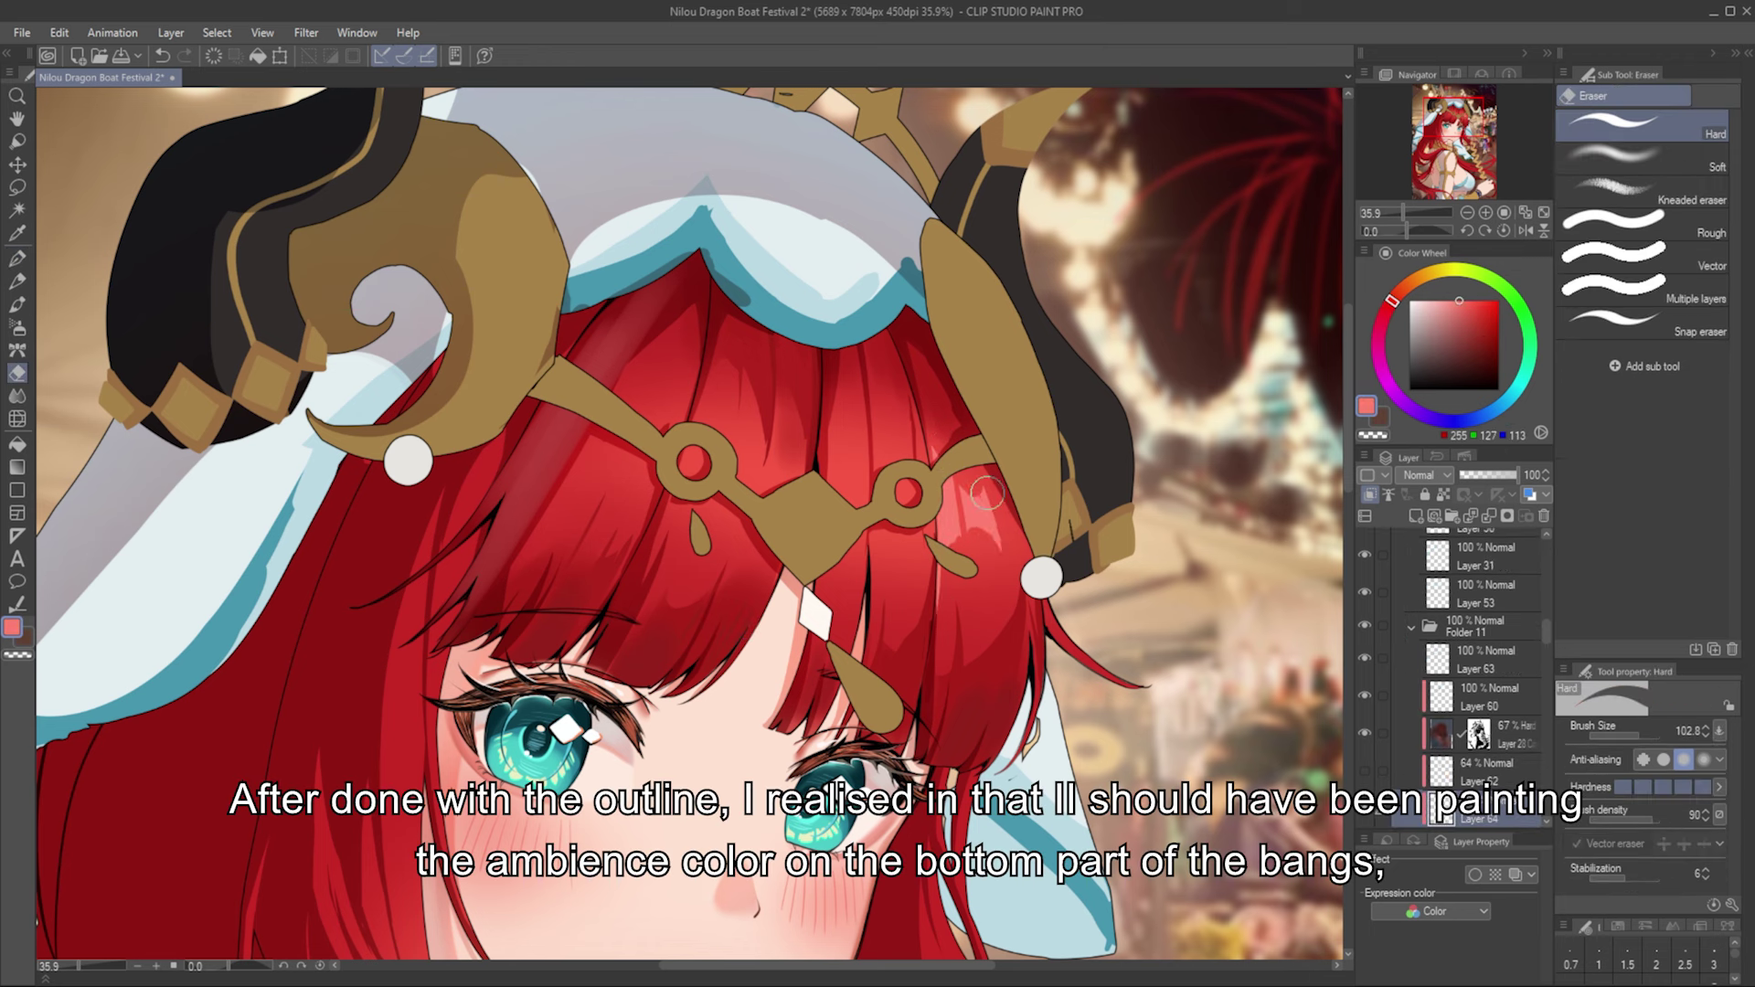
pyautogui.press('p')
pyautogui.press('e')
pyautogui.press('p')
pyautogui.press('e')
pyautogui.press('p')
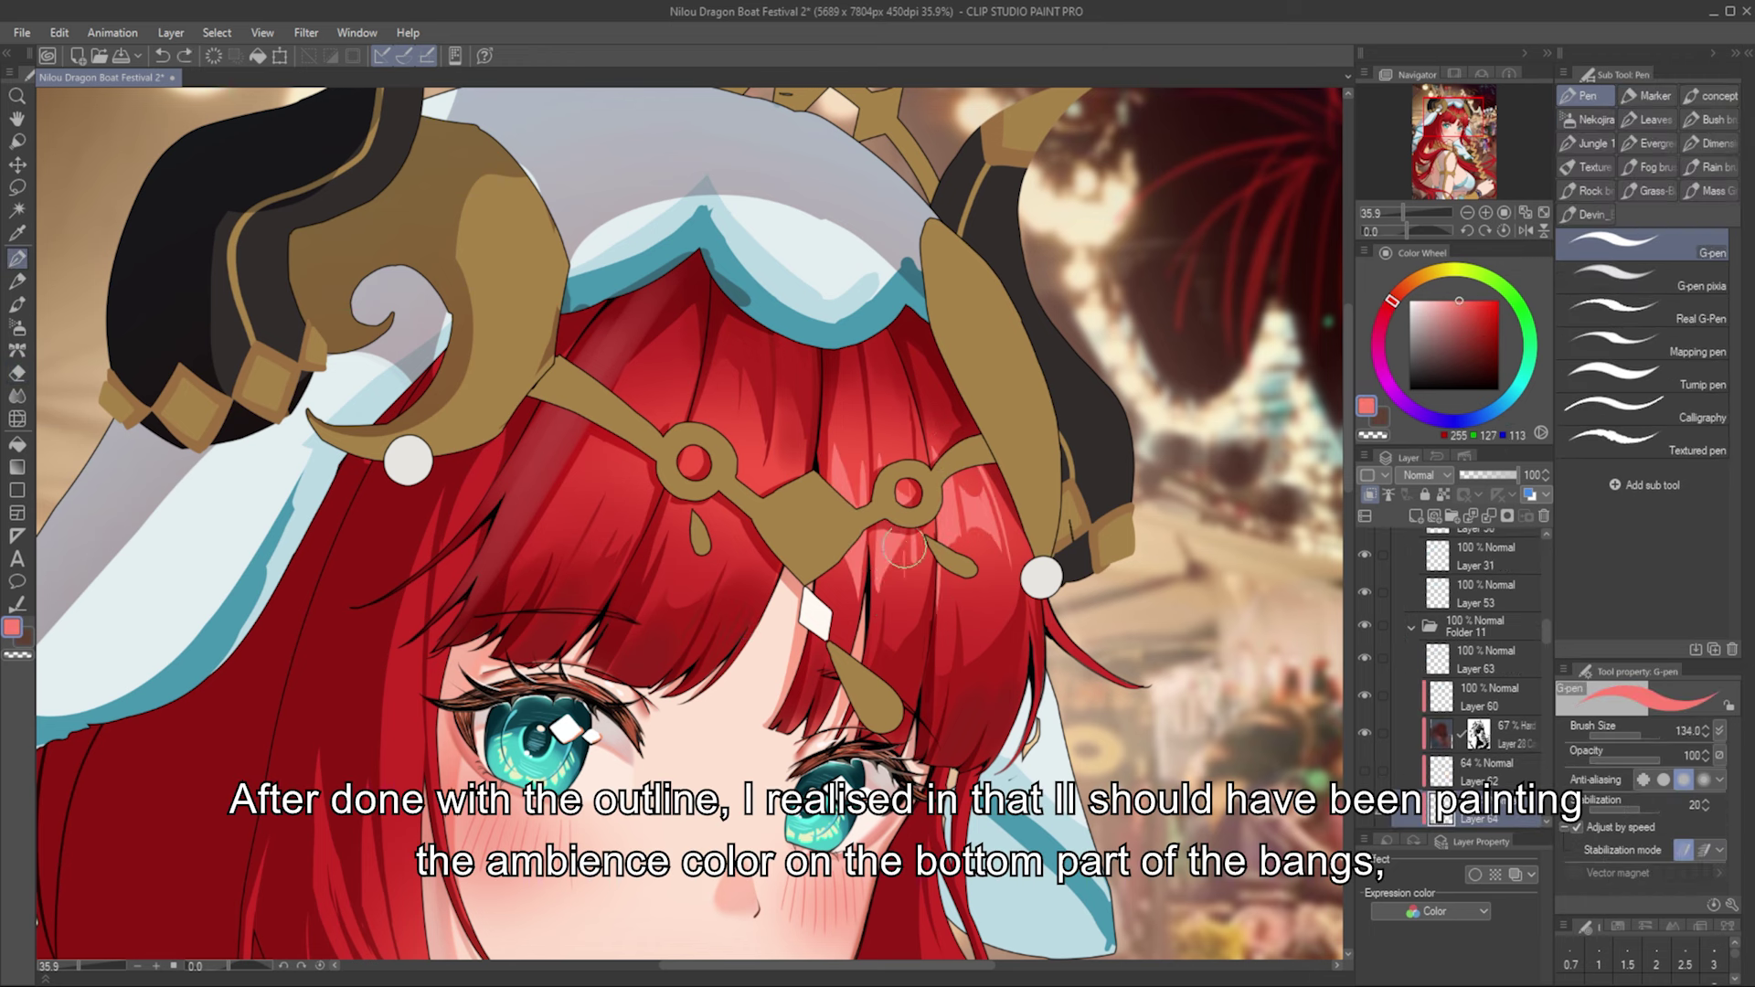
pyautogui.press('e')
pyautogui.press('p')
pyautogui.press('p')
pyautogui.scroll(-1, 720, 393)
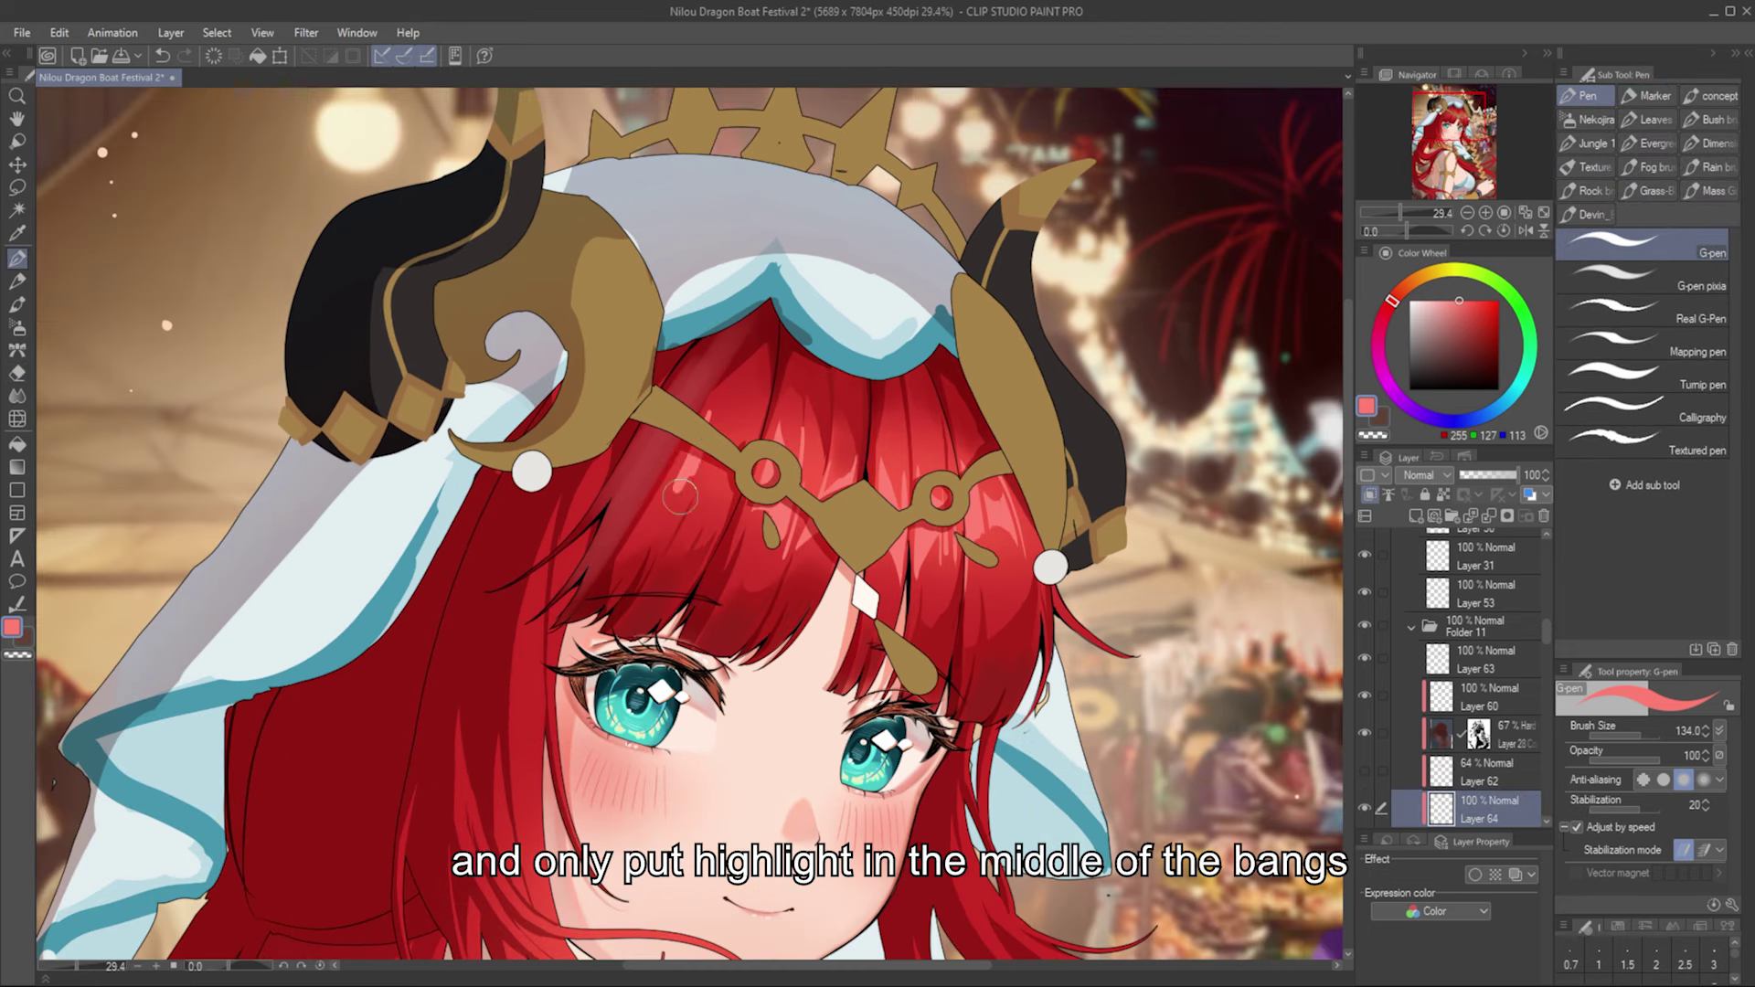
# Step: Extend the light red highlights to the bangs beneath the large horn and check them on the mirrored canvas
pyautogui.press('e')
pyautogui.moveTo(704, 452); pyautogui.dragTo(718, 519)
pyautogui.press('p')
pyautogui.press('h')
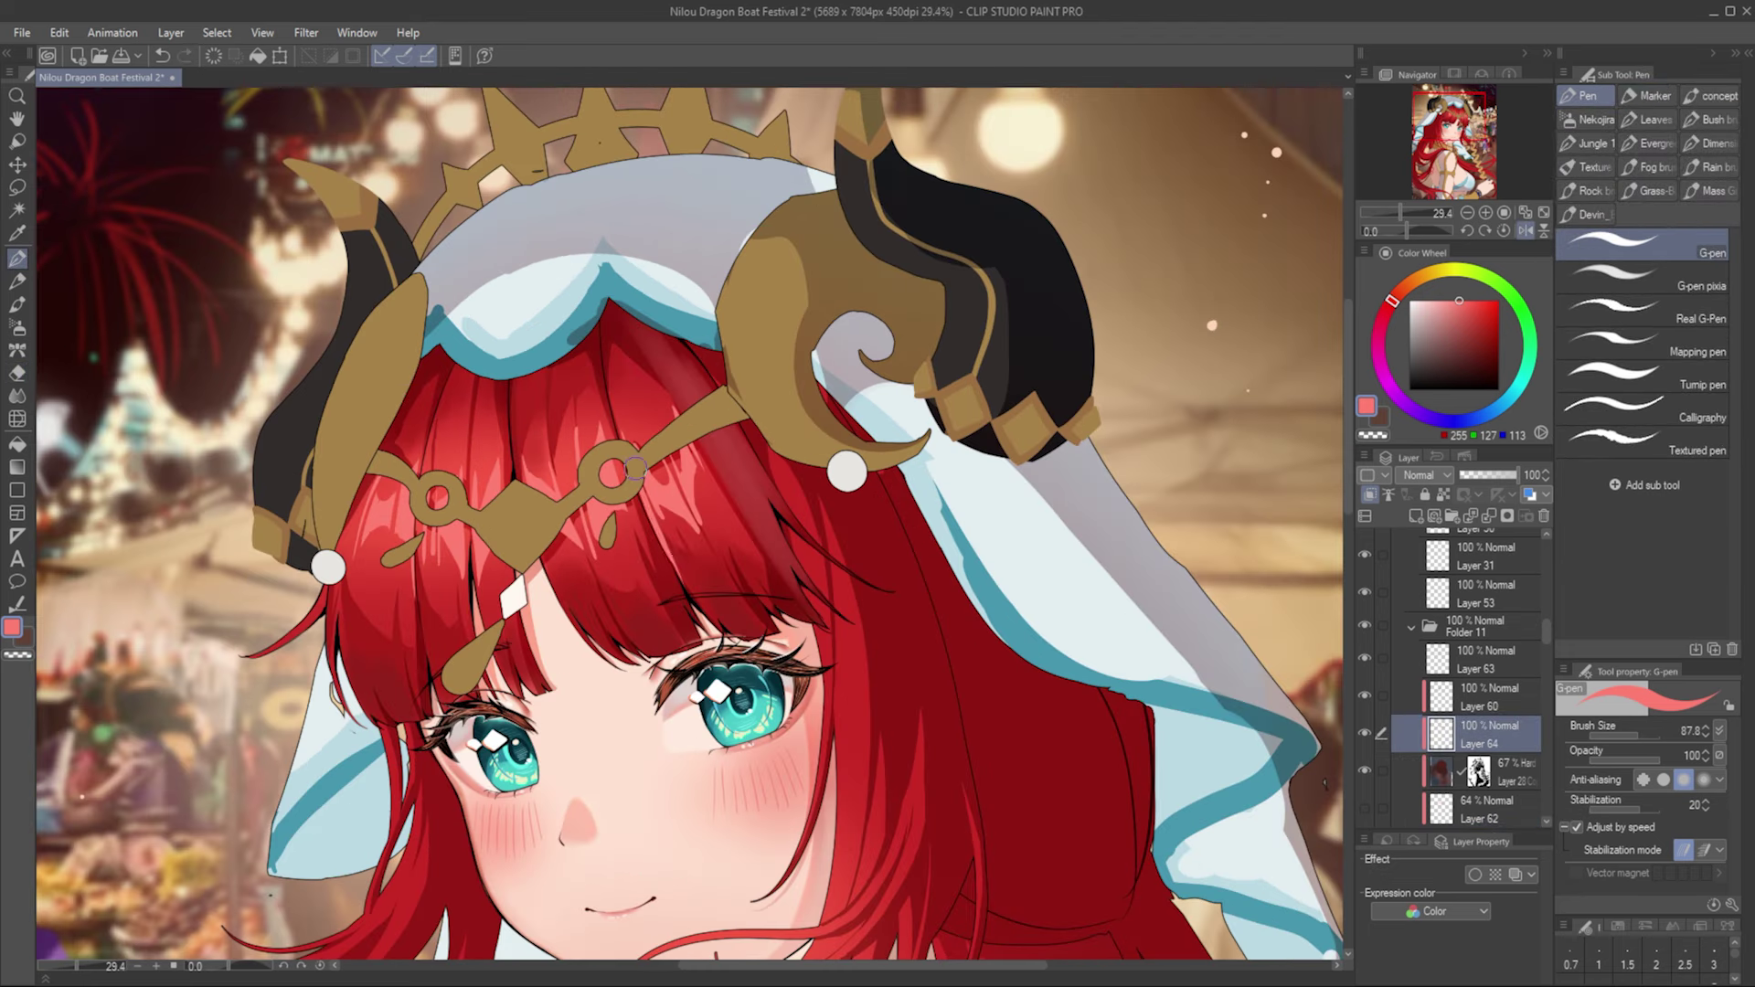
pyautogui.press('h')
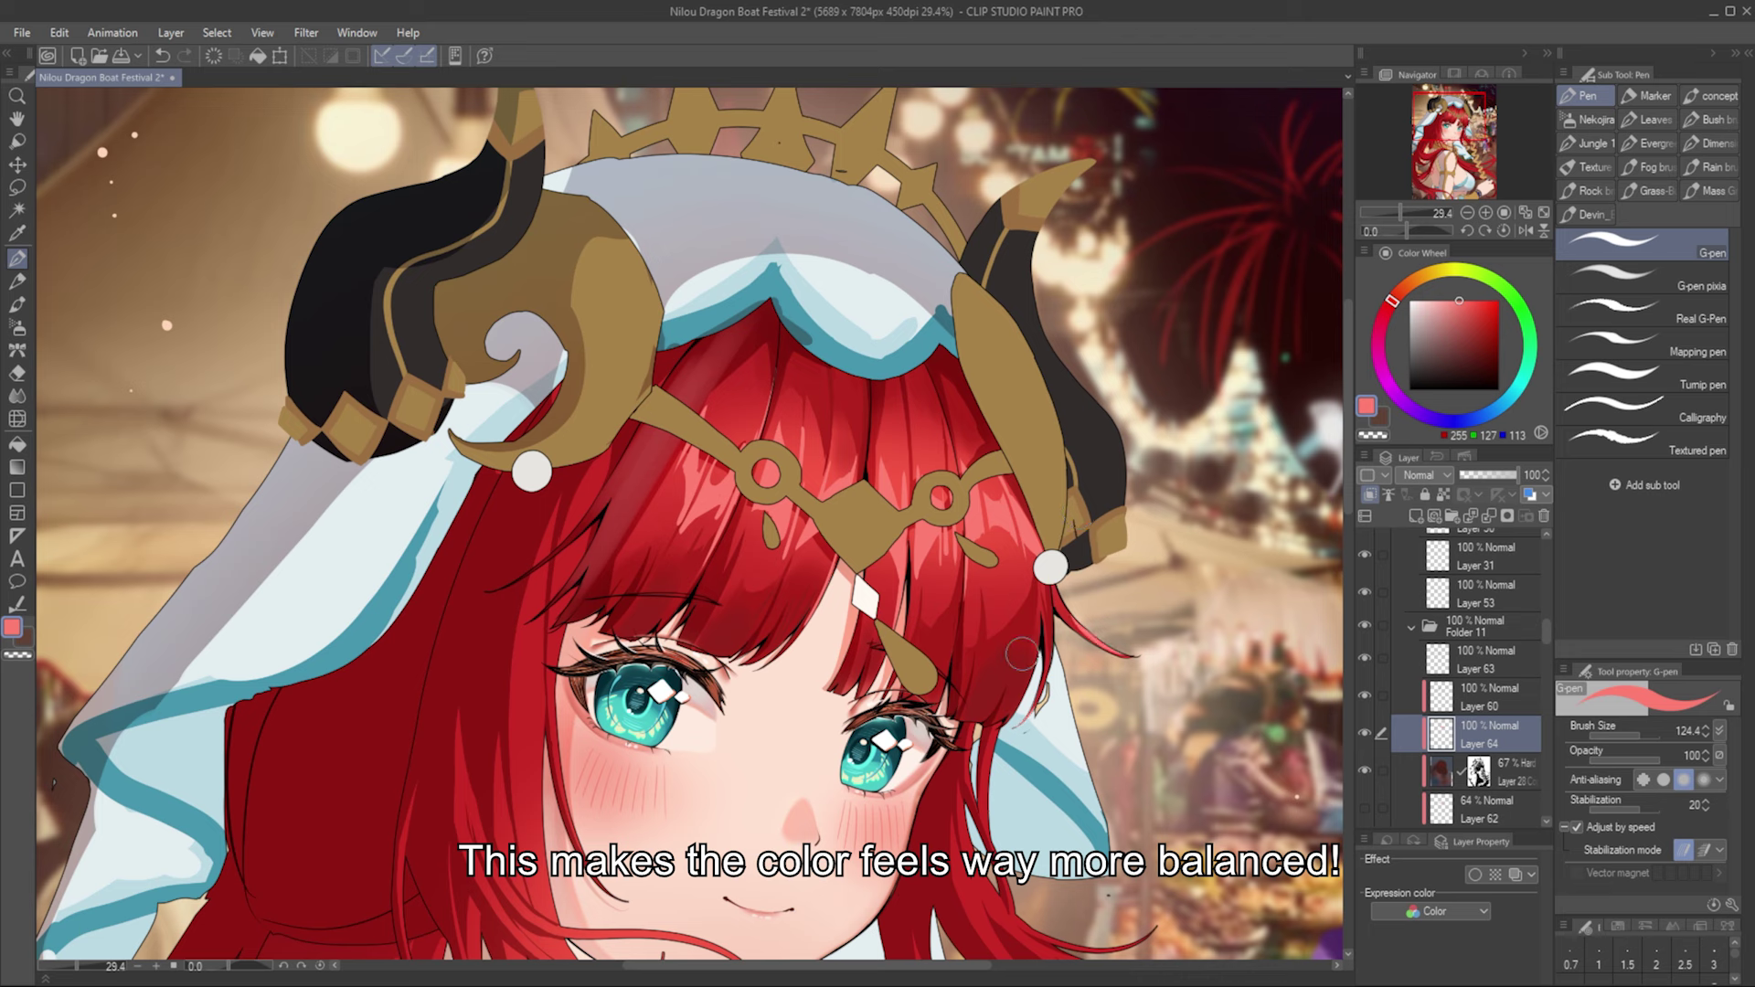
# Step: Paint muted red ambience strokes on the lower tips of the bangs on Layer 64 with the G-pen and hard eraser
pyautogui.click(1462, 326)
pyautogui.press('e')
pyautogui.press('p')
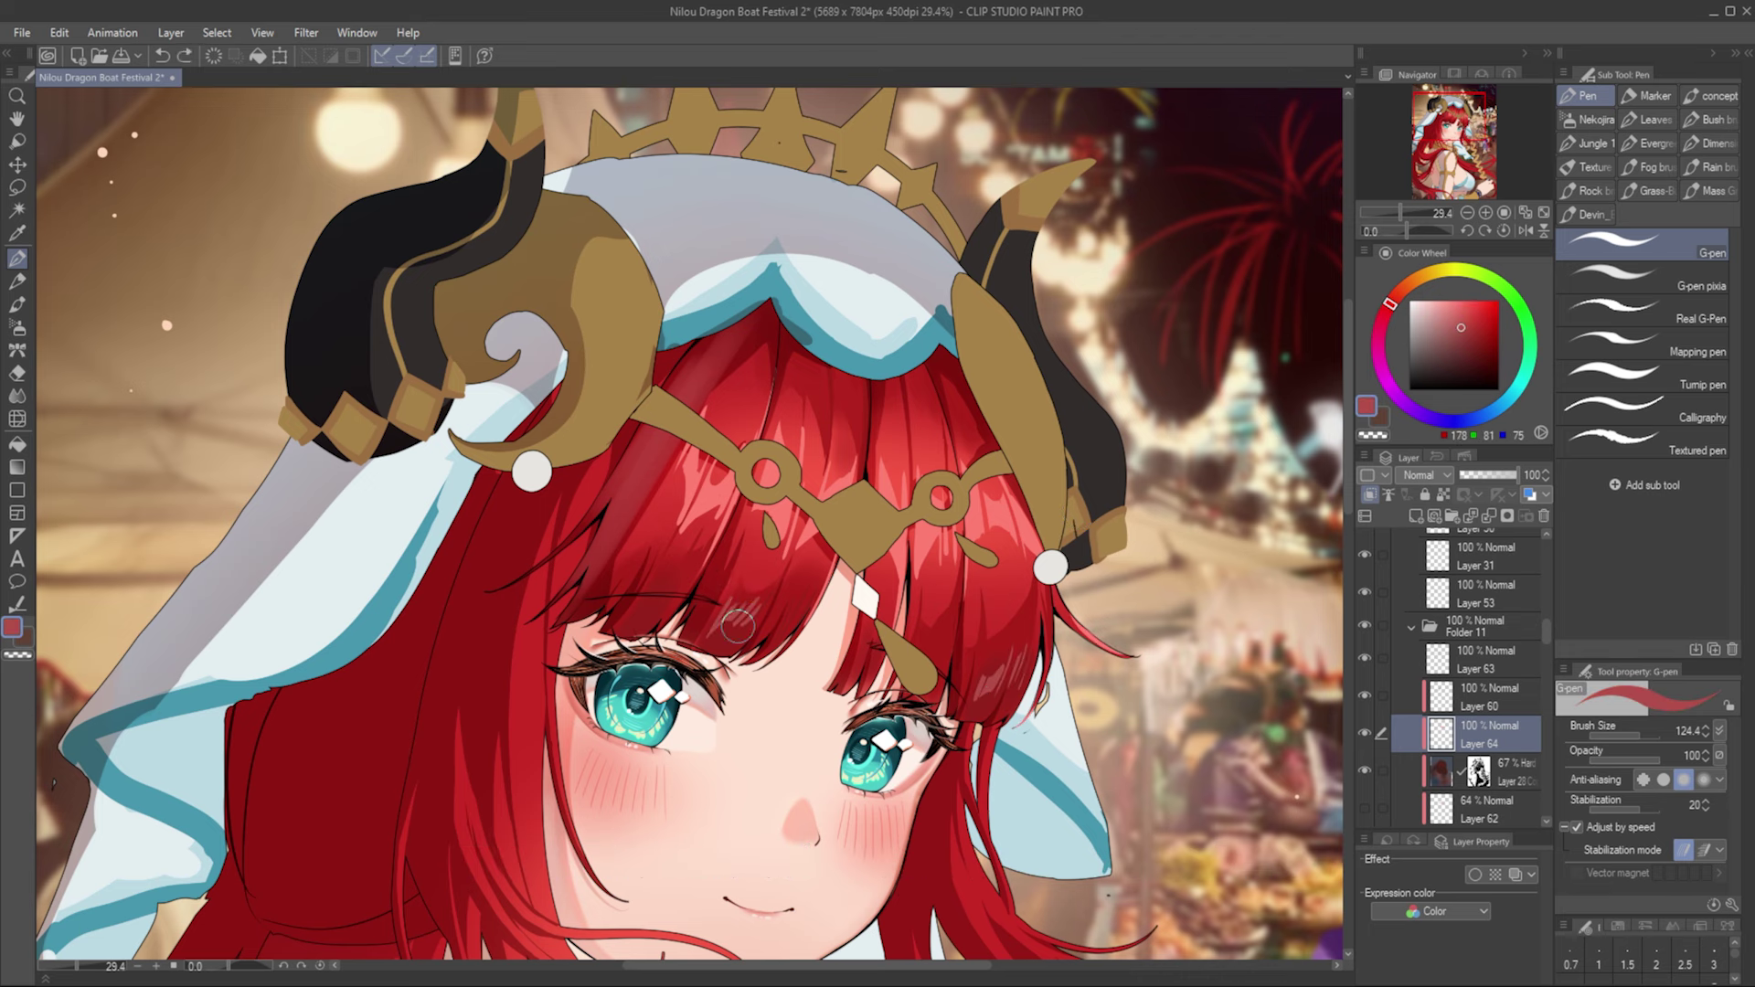
pyautogui.press('e')
pyautogui.press('p')
pyautogui.press('e')
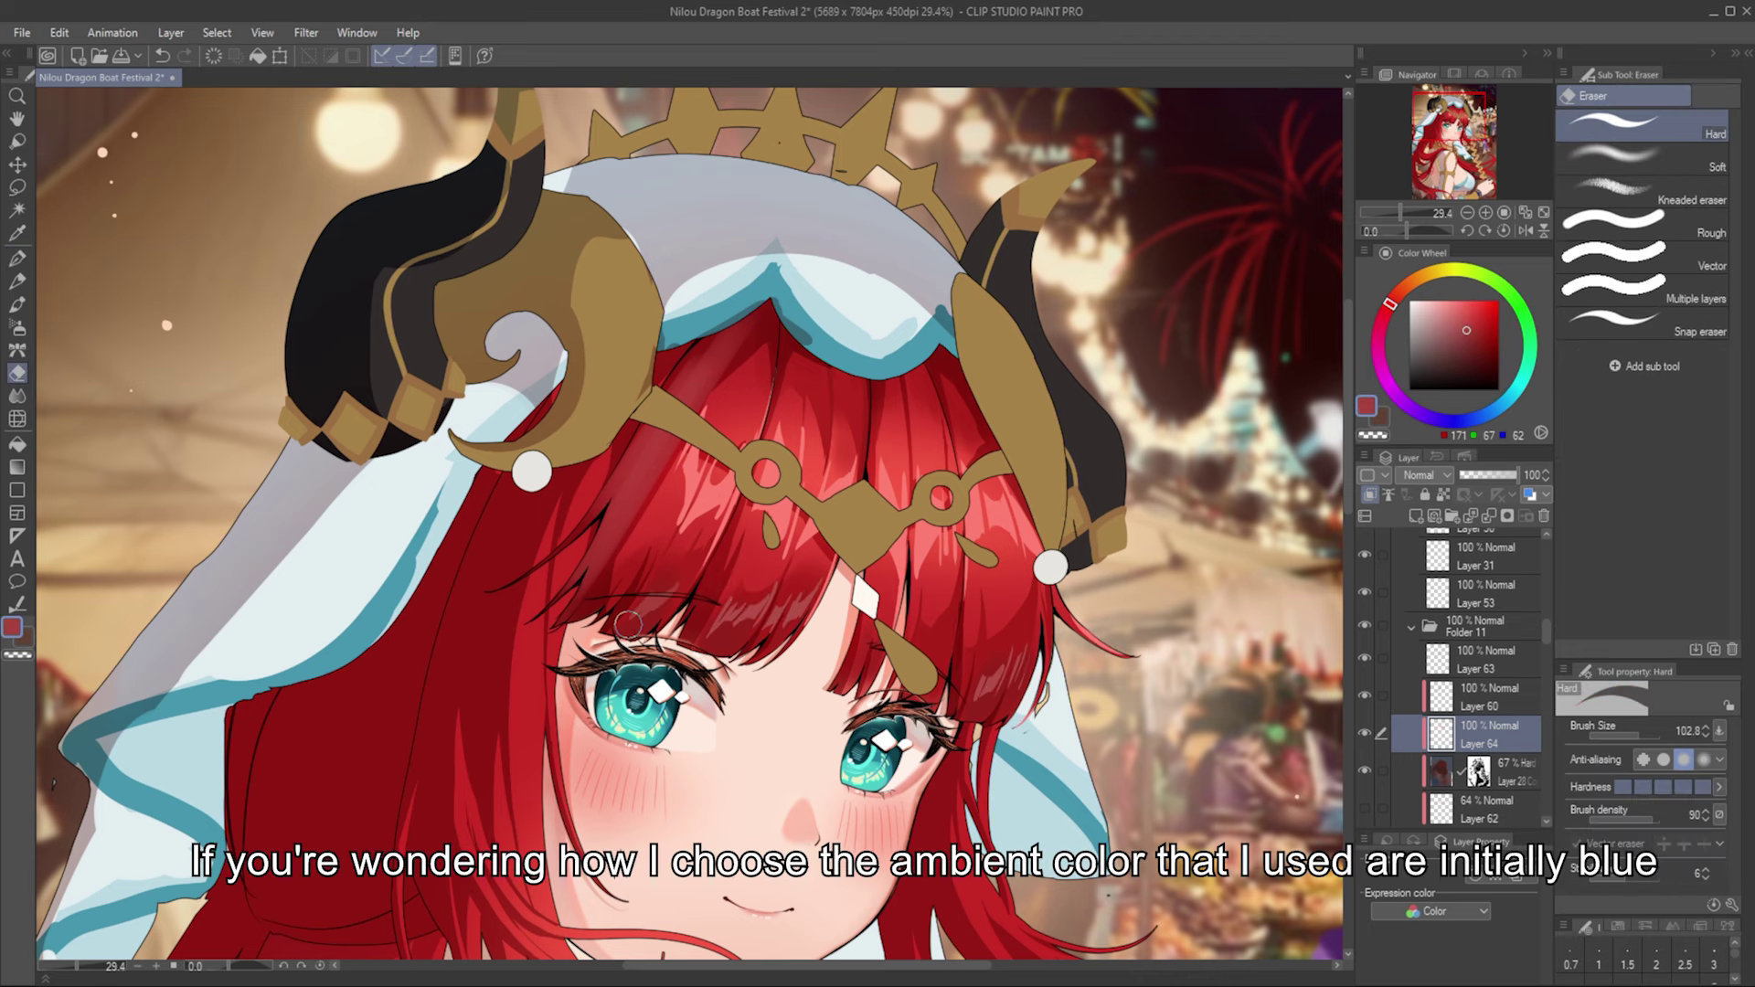
pyautogui.press('p')
# Step: Refine the greyish red strokes at the edge of the bangs on Layer 60 with sampled colors, checking the canvas mirrored
pyautogui.keyDown('alt'); pyautogui.click(642, 605); pyautogui.keyUp('alt')
pyautogui.keyDown('ctrl'); pyautogui.keyDown('shift'); pyautogui.click(615, 556); pyautogui.keyUp('shift'); pyautogui.keyUp('ctrl')
pyautogui.keyDown('alt'); pyautogui.click(631, 512); pyautogui.keyUp('alt')
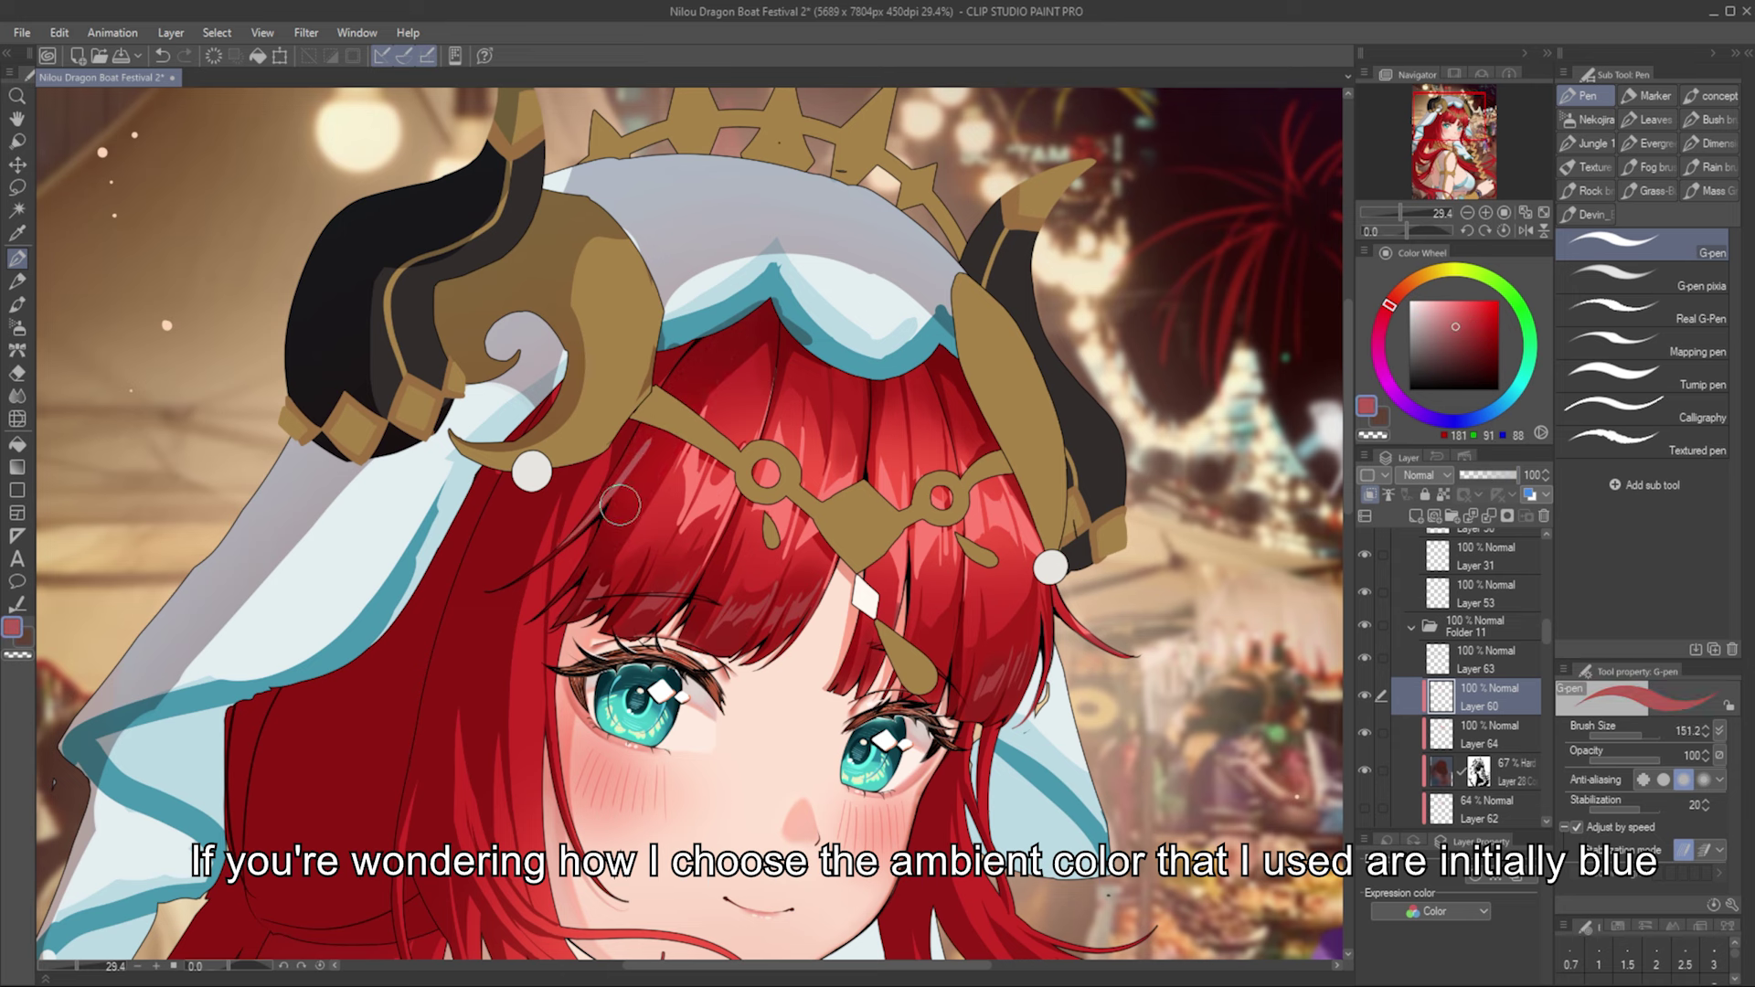
pyautogui.press('e')
pyautogui.press('p')
pyautogui.keyDown('alt'); pyautogui.click(634, 487); pyautogui.keyUp('alt')
pyautogui.press('h')
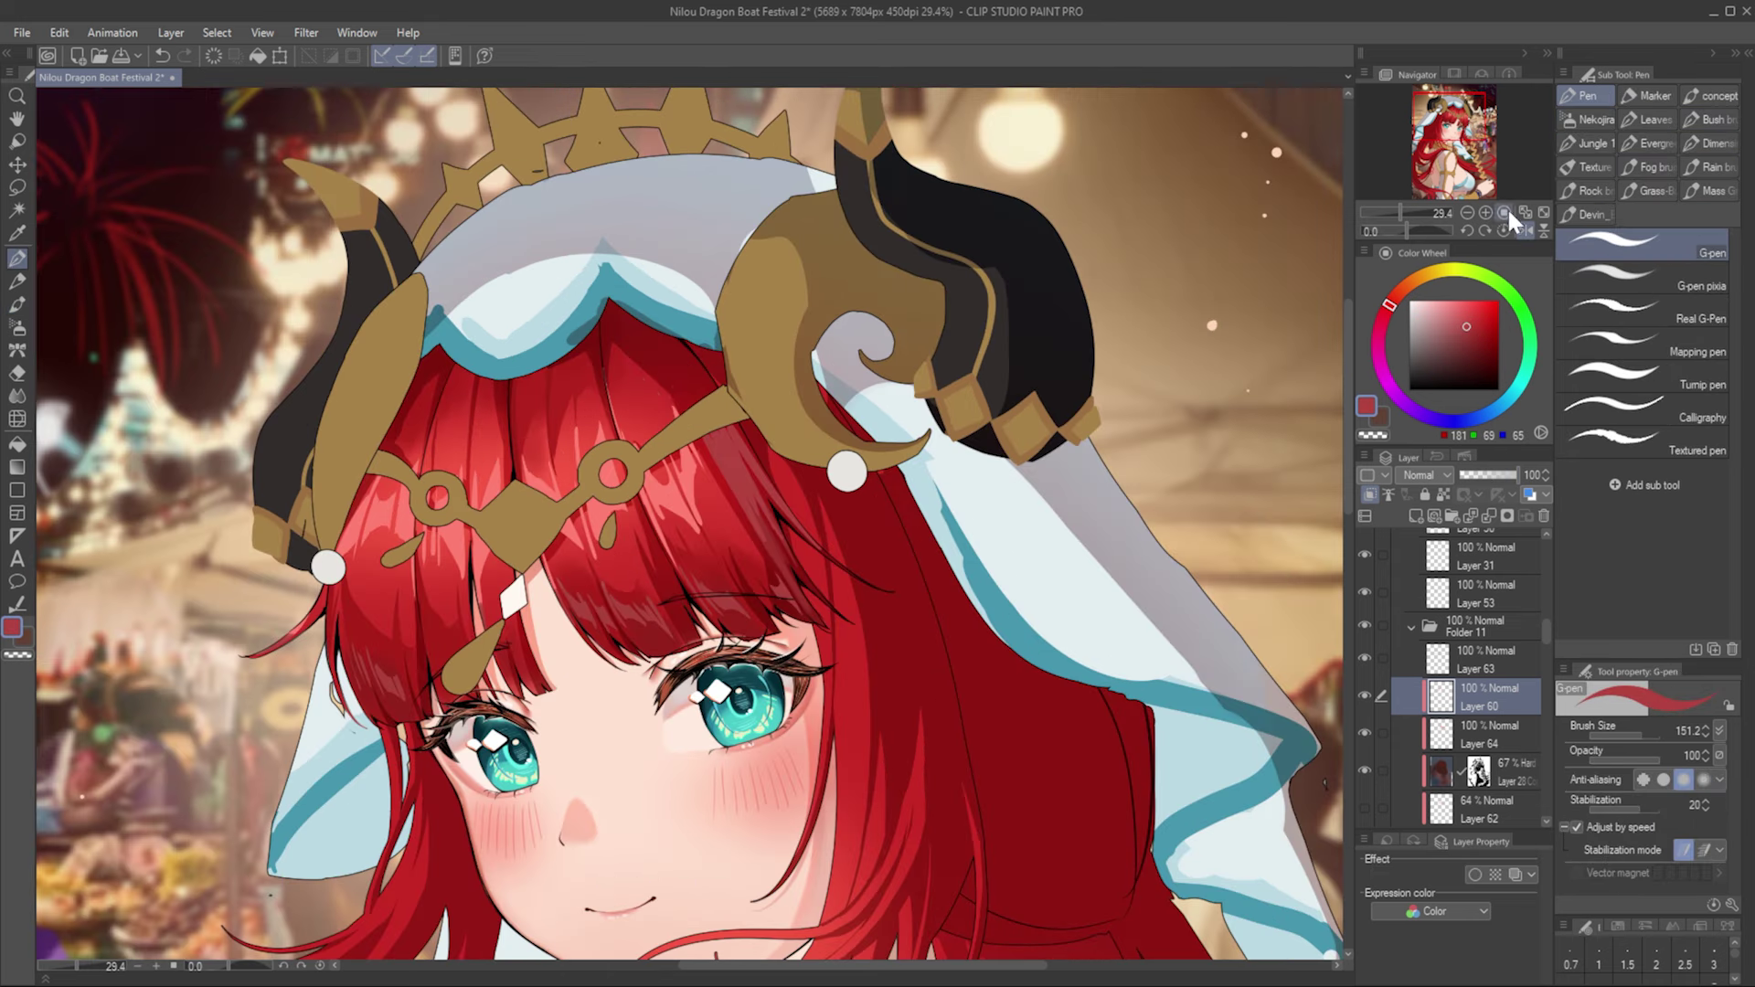
# Step: Blend sampled blue and greyish pink ambience color into the bangs on Layer 60 with the watercolor brush, Soft airbrush and G-pen
pyautogui.press('e')
pyautogui.press('b')
pyautogui.press('h')
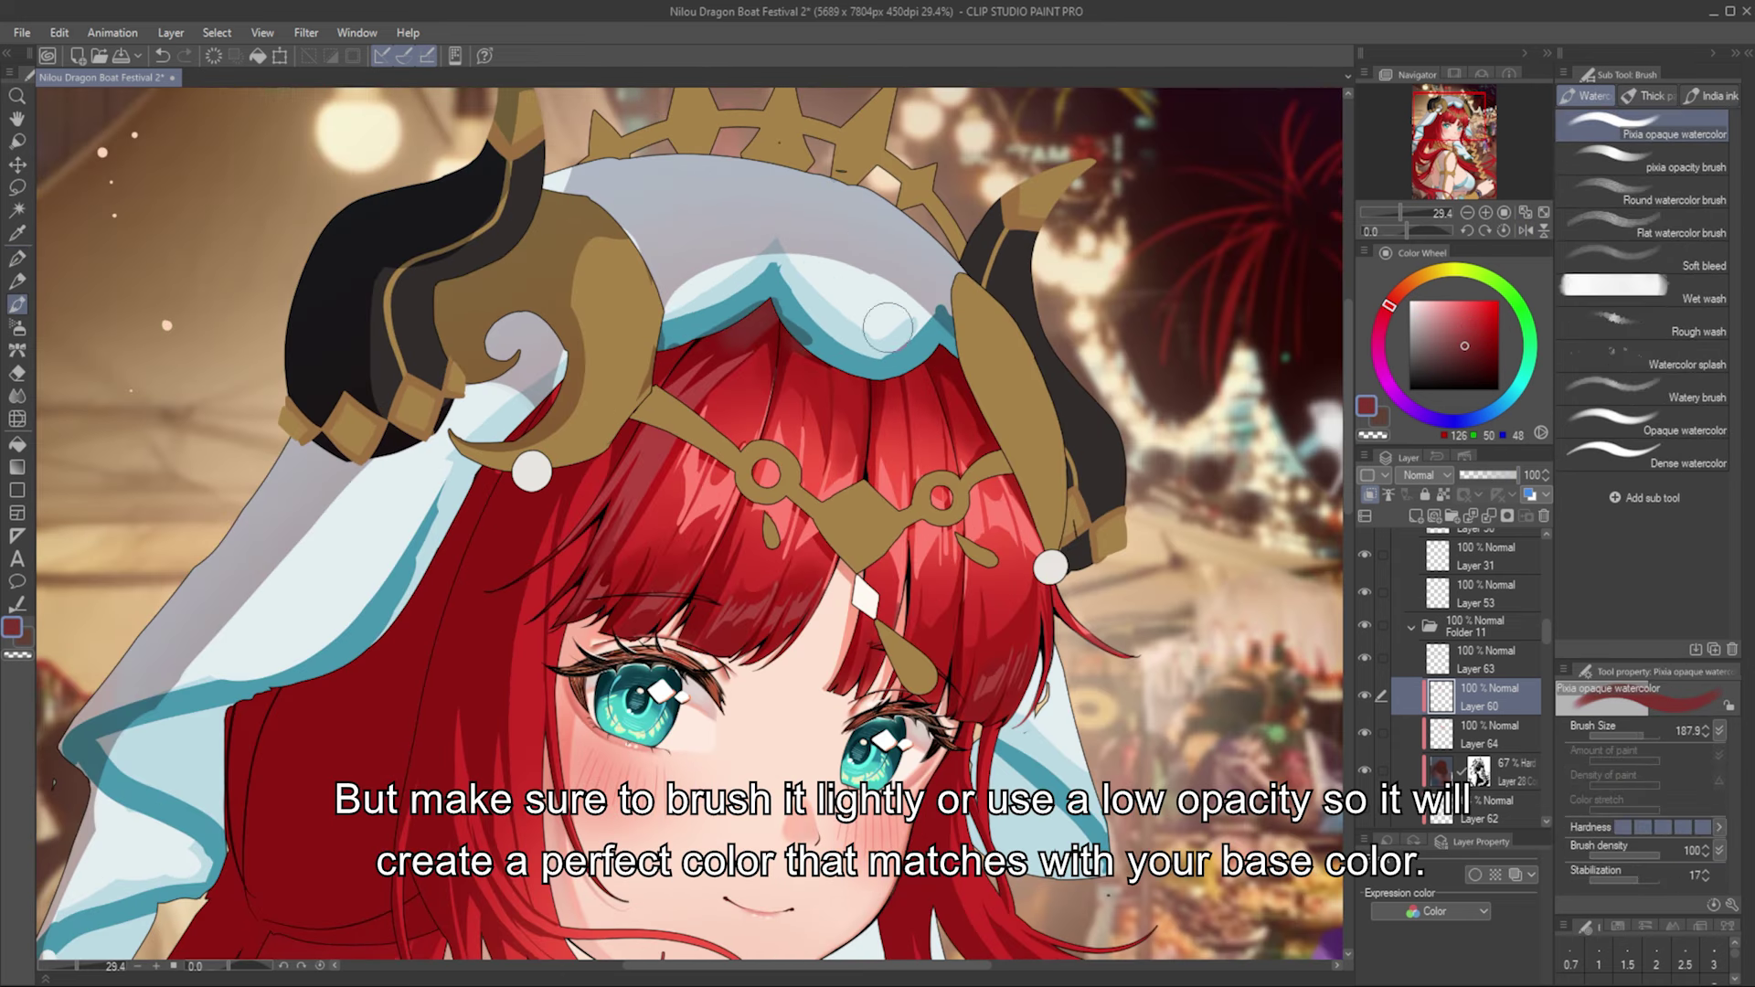
pyautogui.keyDown('alt'); pyautogui.click(731, 329); pyautogui.keyUp('alt')
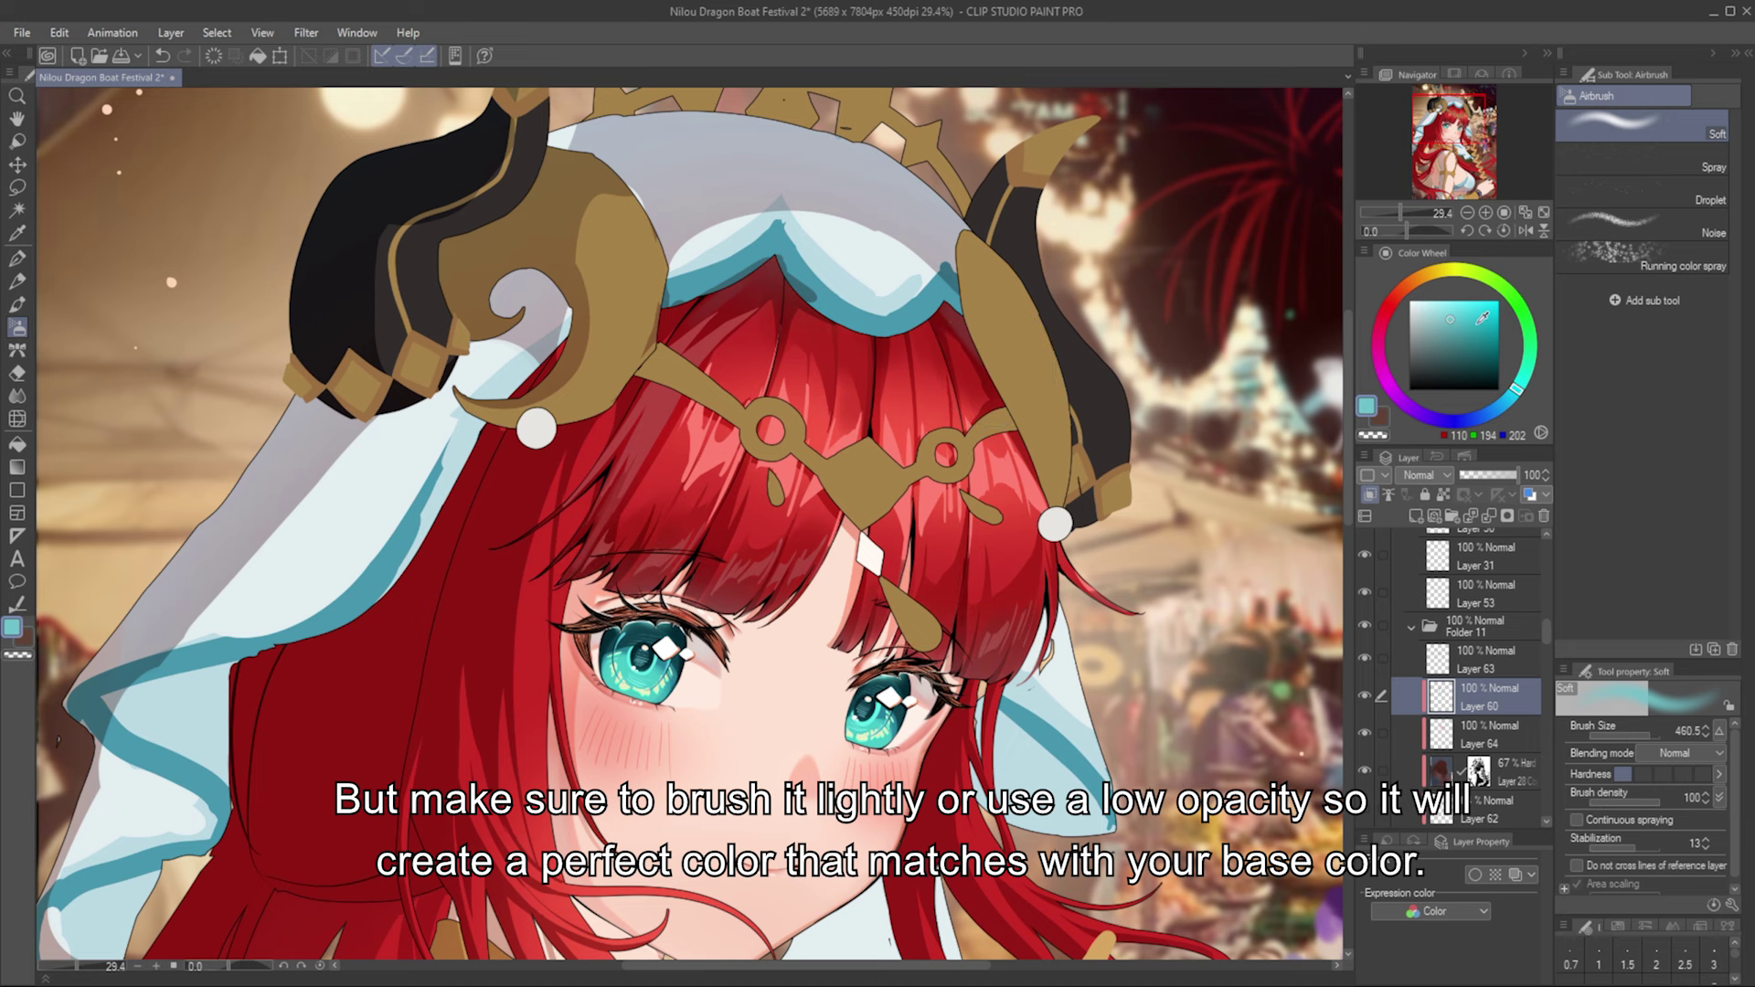
pyautogui.keyDown('alt'); pyautogui.click(1040, 626); pyautogui.keyUp('alt')
pyautogui.press('p')
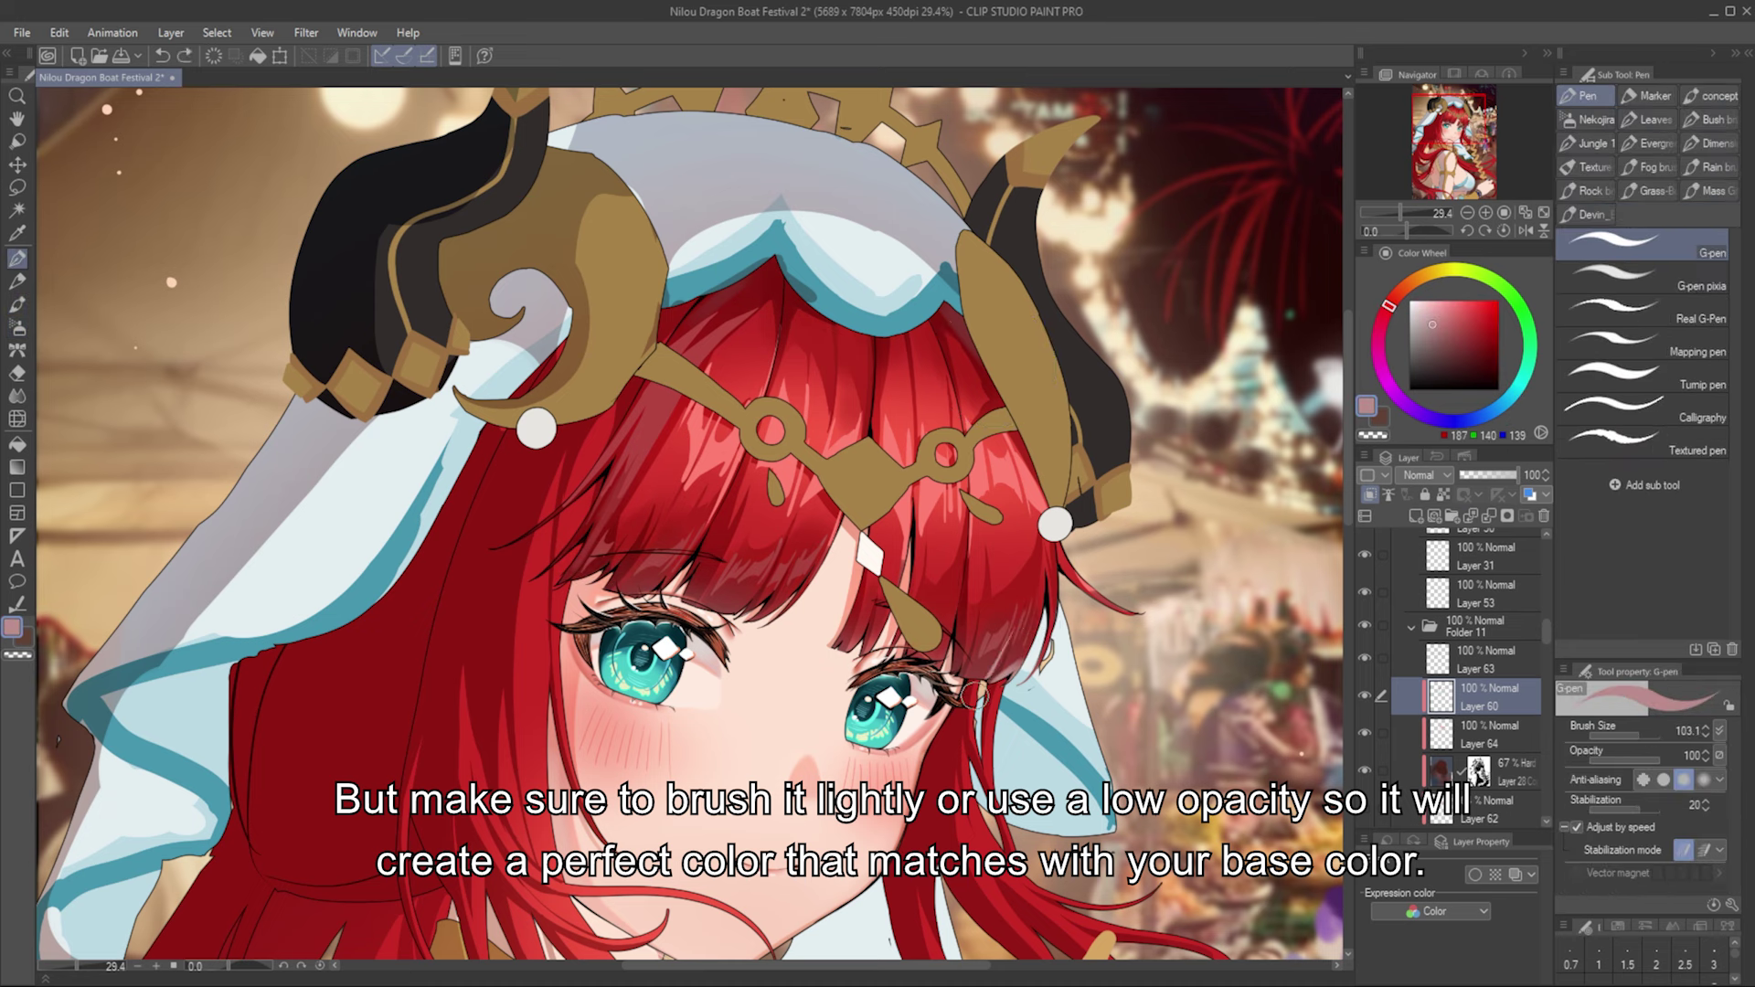
pyautogui.keyDown('alt'); pyautogui.click(951, 589); pyautogui.keyUp('alt')
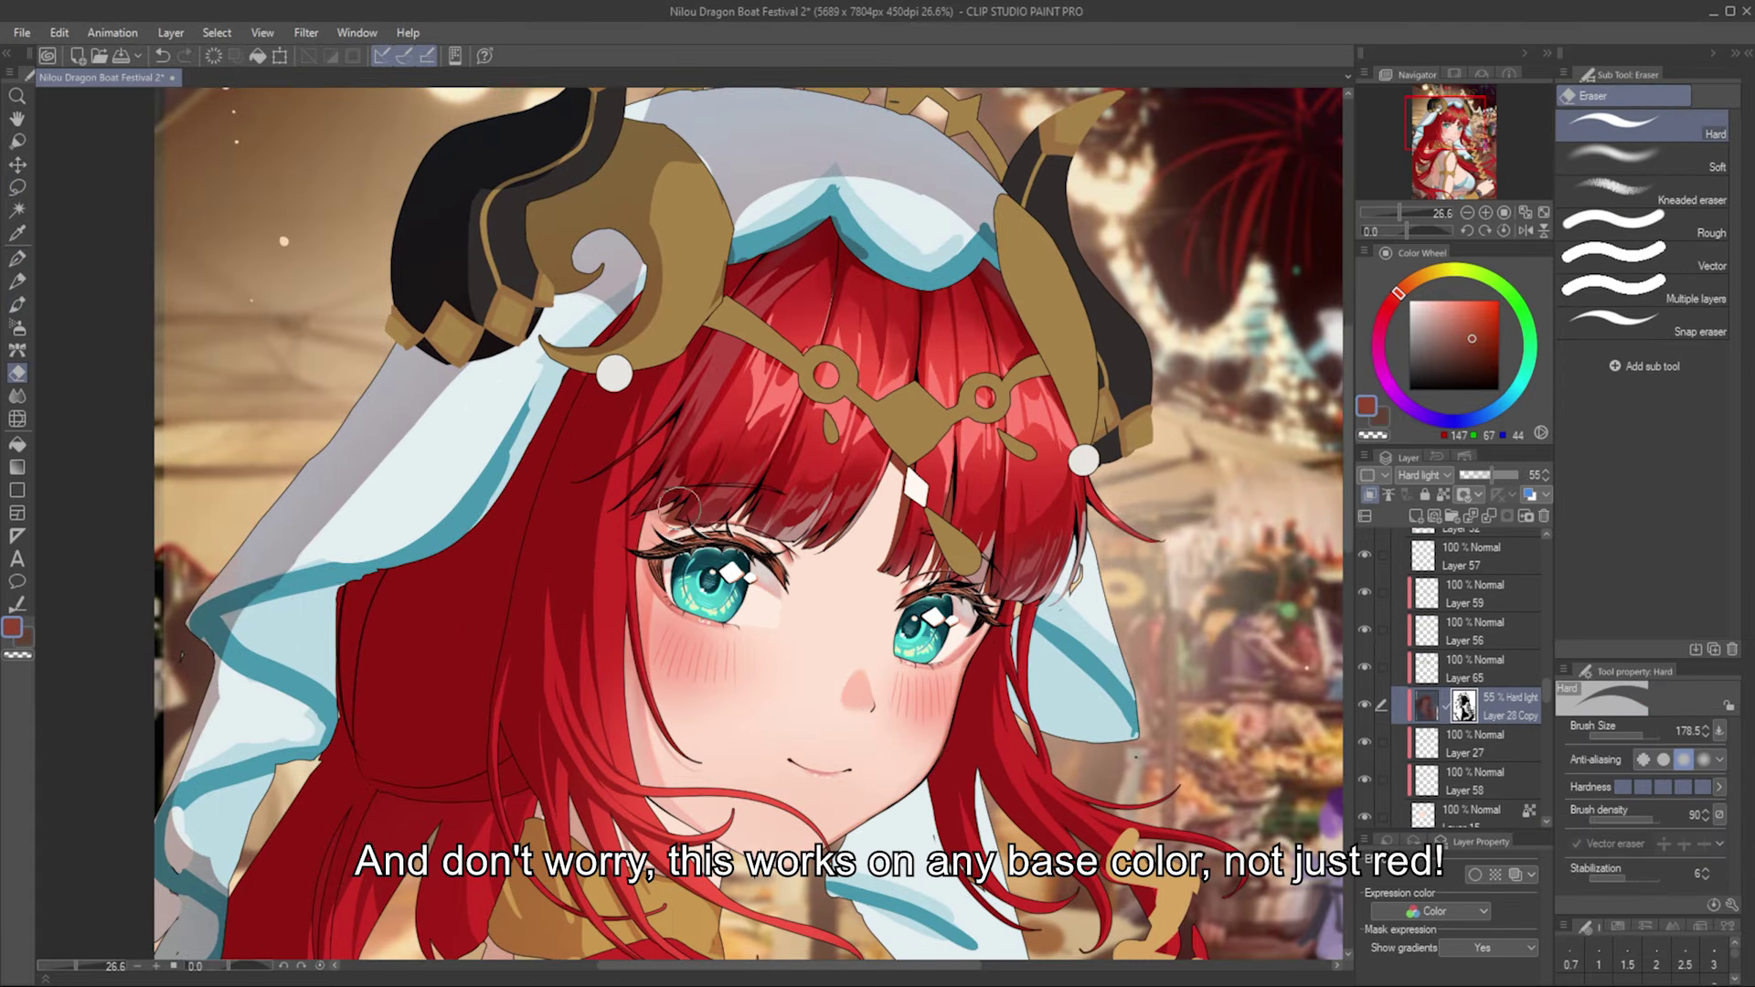
# Step: Move Layer 65 above Layer 59 and brush pinkish red tones beneath the bangs with the Pixia opaque watercolor brush
pyautogui.press('b')
pyautogui.moveTo(640, 412); pyautogui.dragTo(868, 594)
pyautogui.moveTo(1465, 678); pyautogui.dragTo(1464, 594)
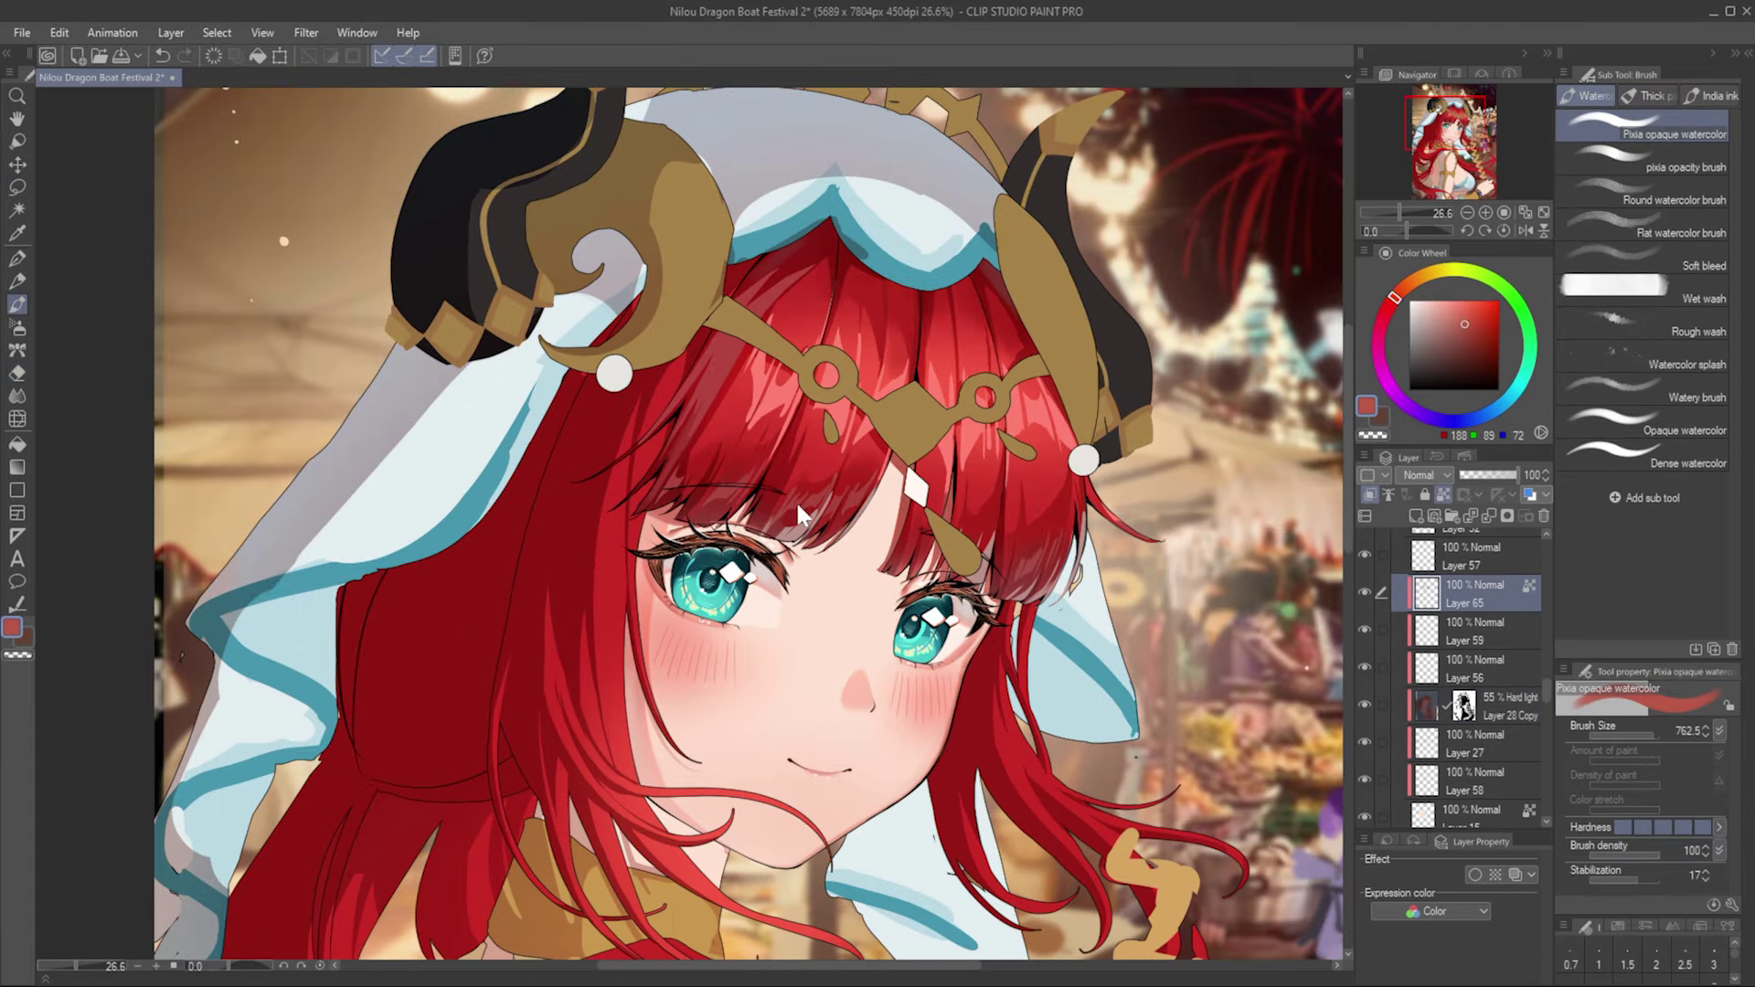
pyautogui.press('p')
pyautogui.press('b')
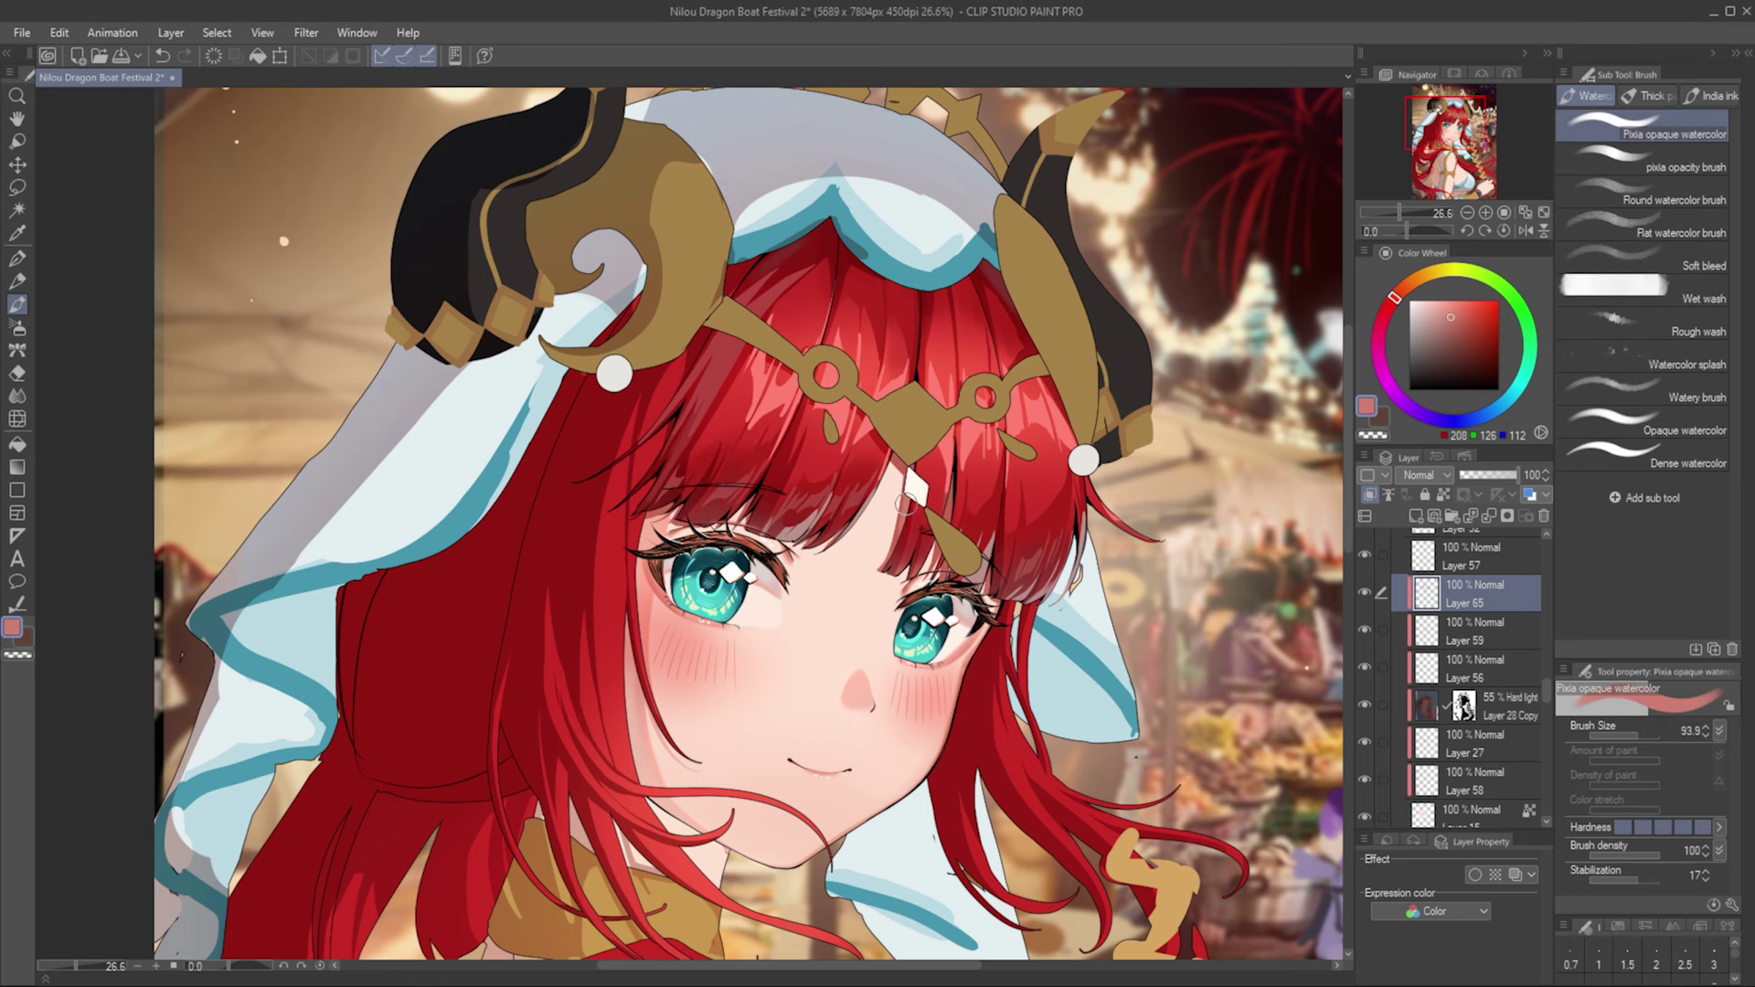
pyautogui.keyDown('alt'); pyautogui.click(914, 512); pyautogui.keyUp('alt')
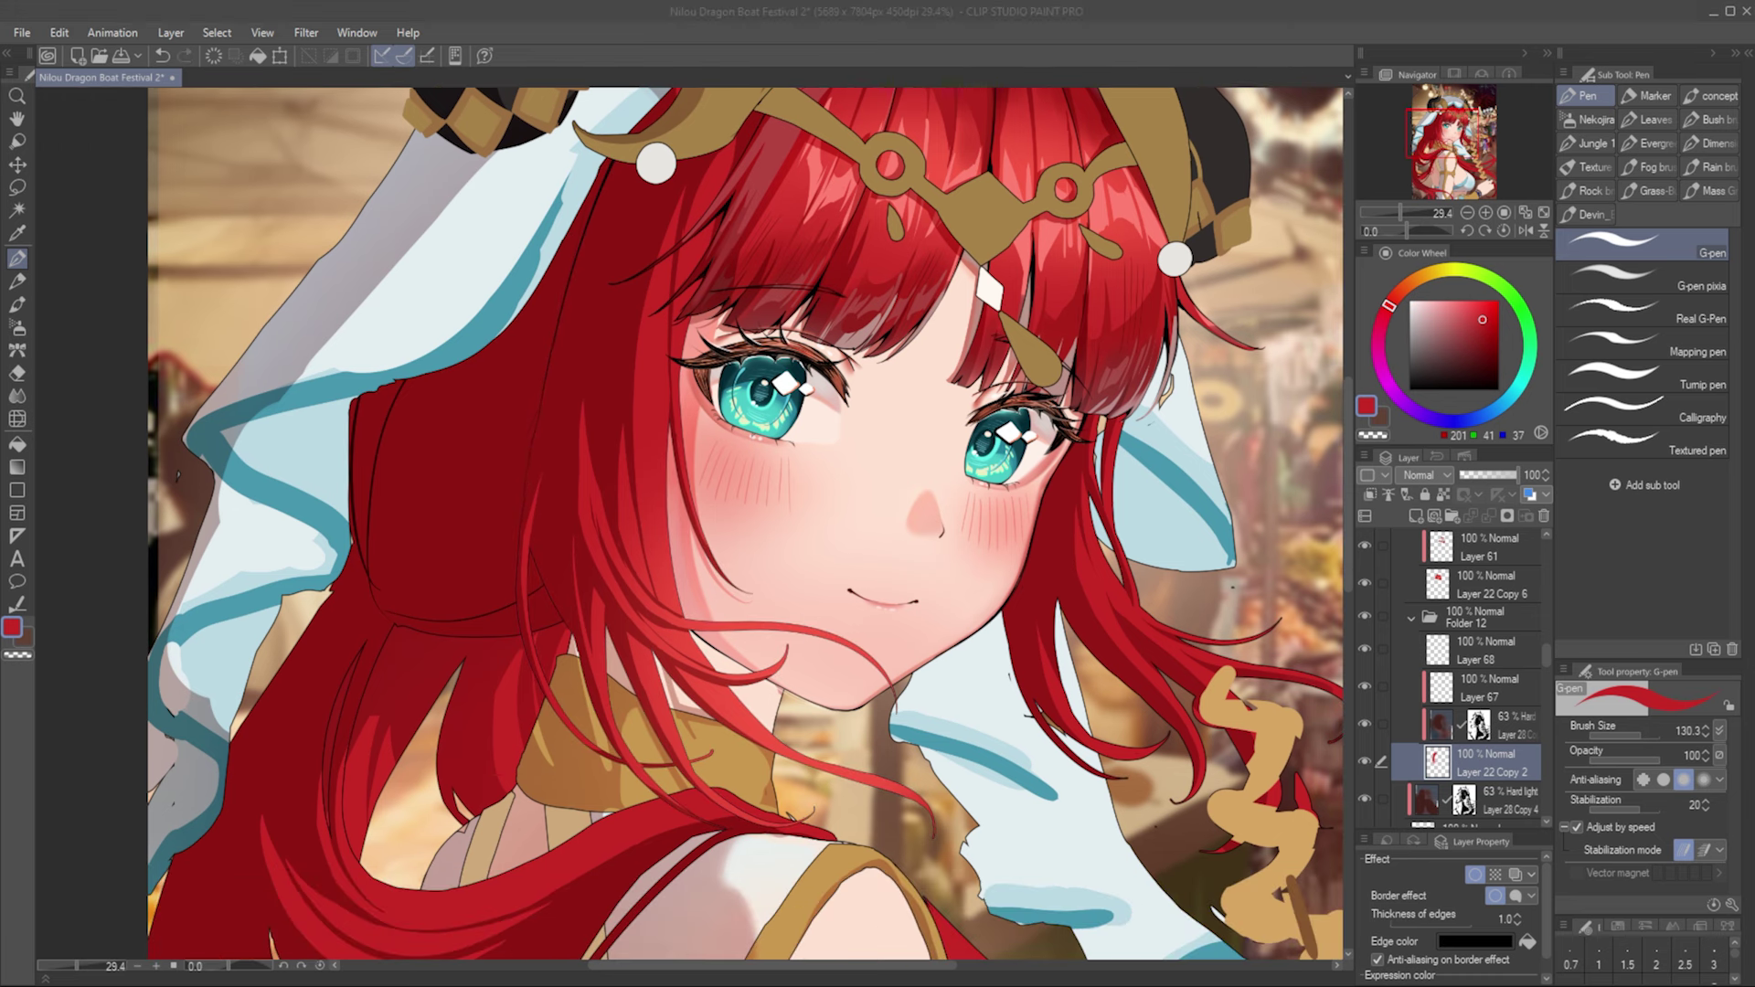
# Step: Outline the back hair strands beside the veil on Layer 68 with the black G-pen pixia, checking the canvas mirrored
pyautogui.press('e')
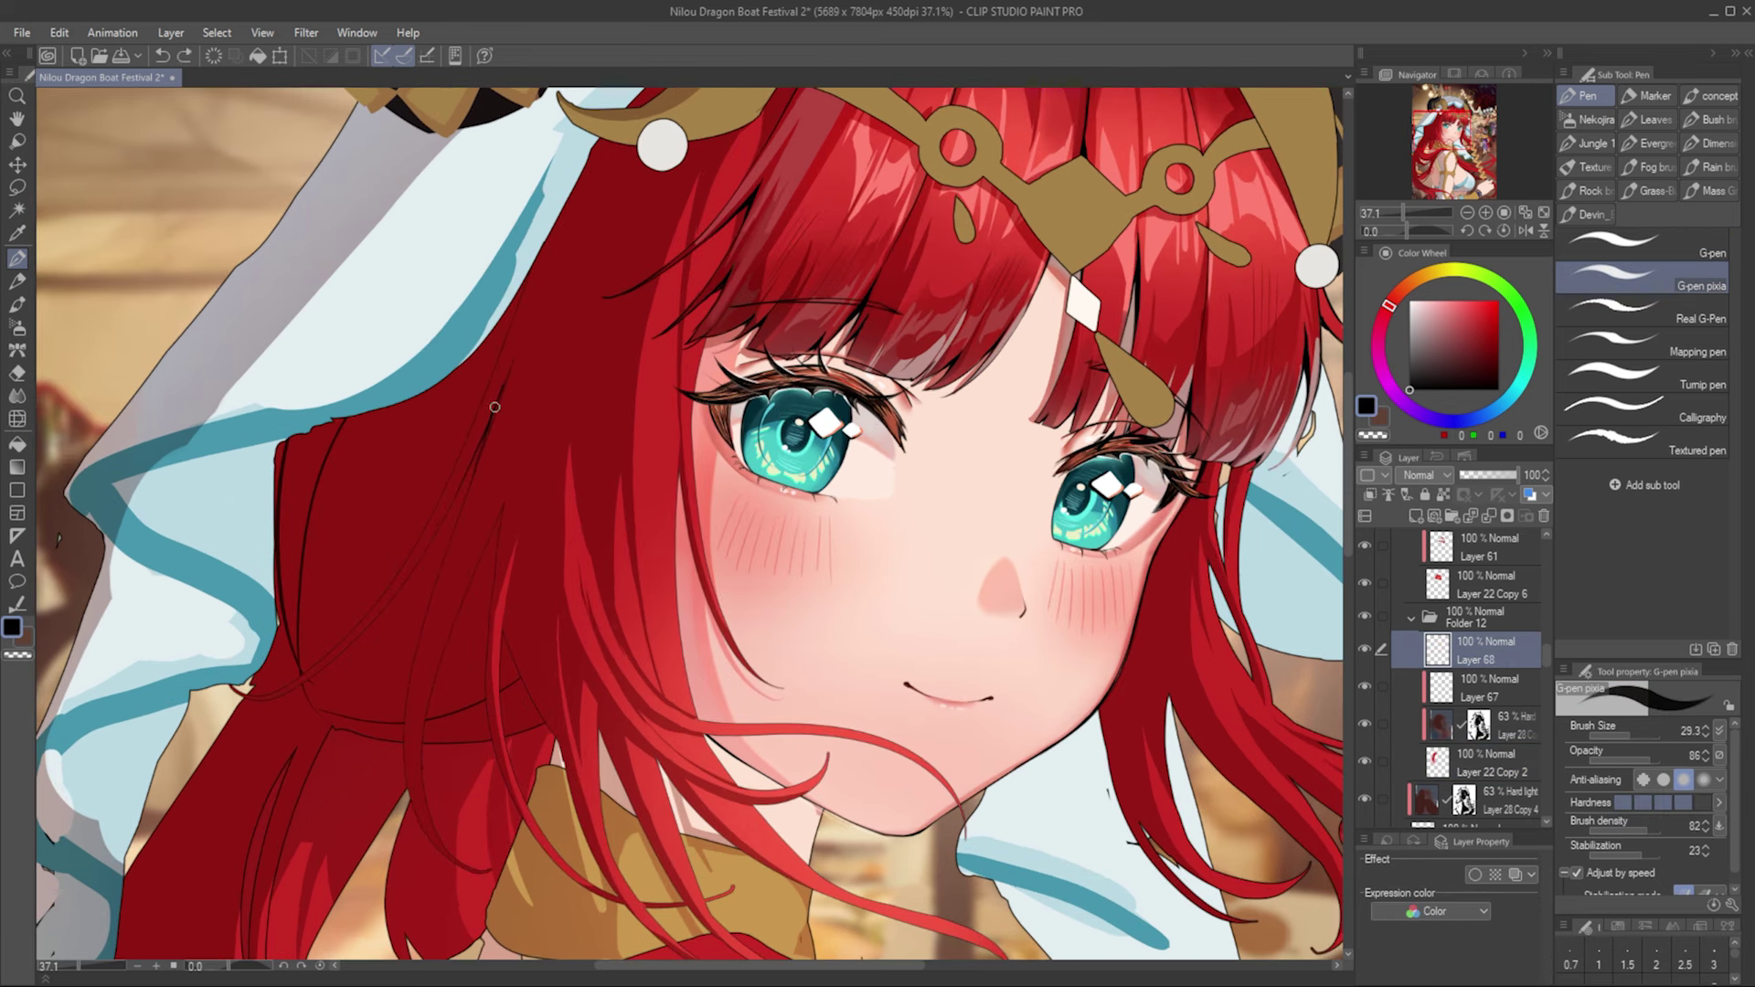
pyautogui.press('e')
pyautogui.press('p')
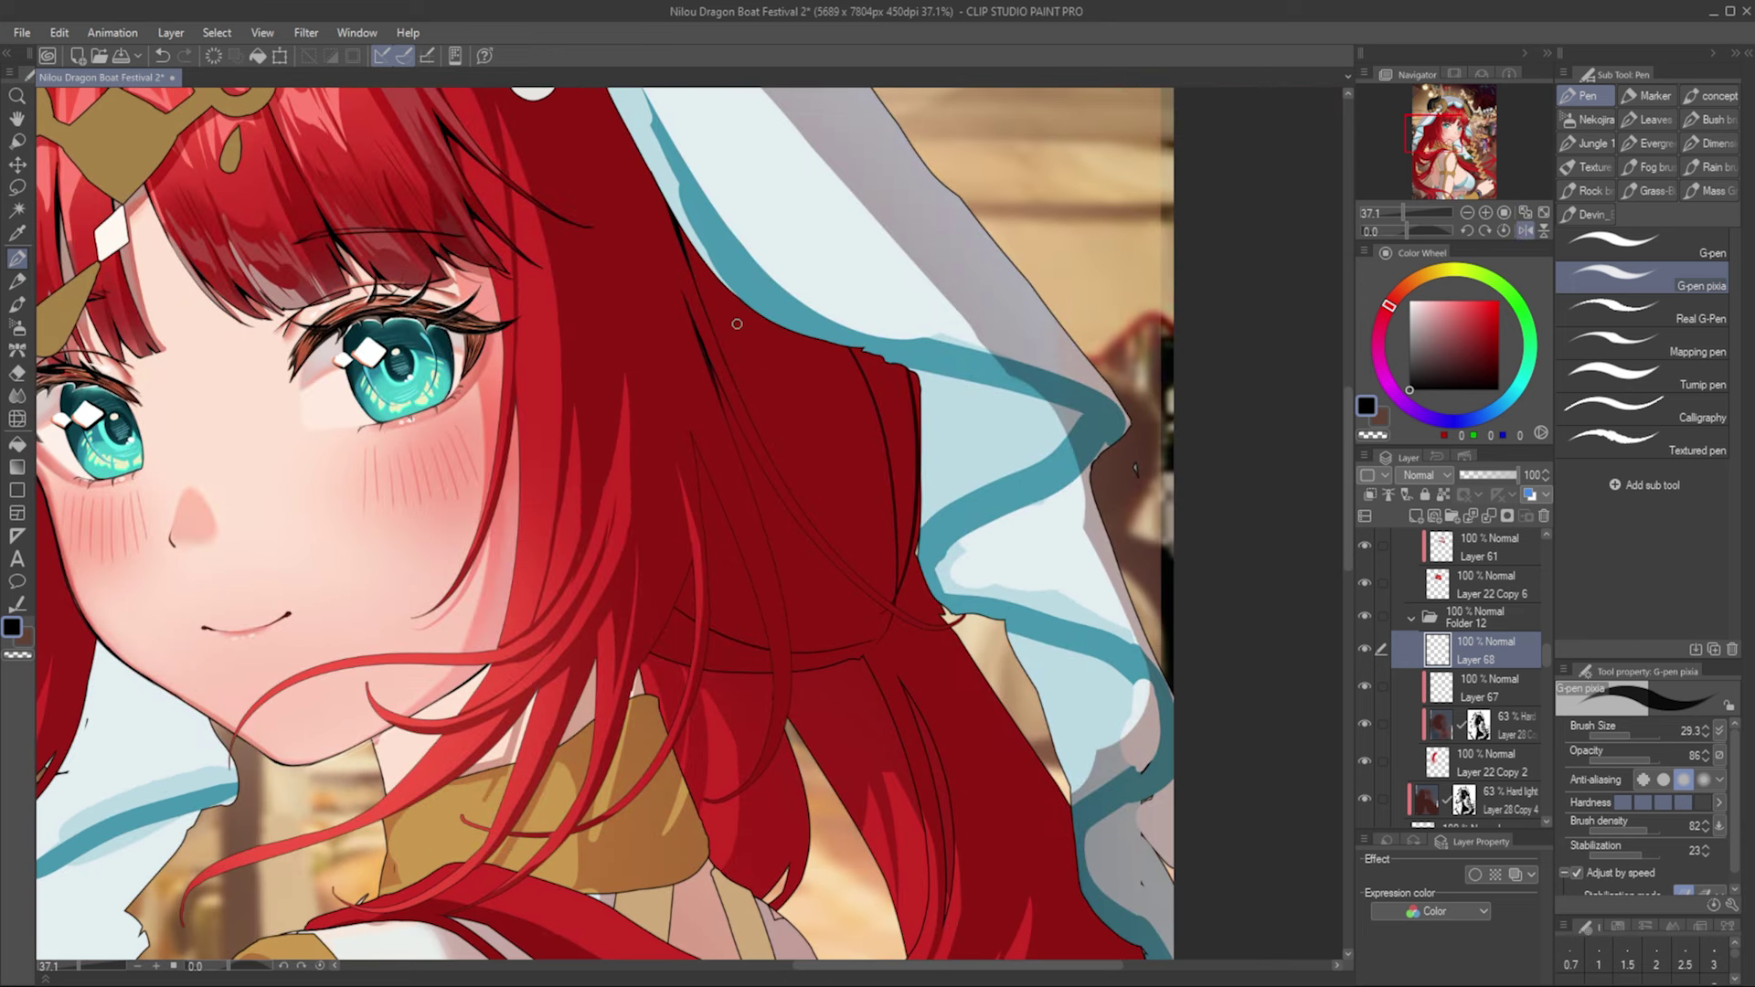
pyautogui.moveTo(688, 294); pyautogui.dragTo(723, 382)
pyautogui.press('h')
pyautogui.scroll(2, 500, 454)
pyautogui.moveTo(631, 667); pyautogui.dragTo(637, 333)
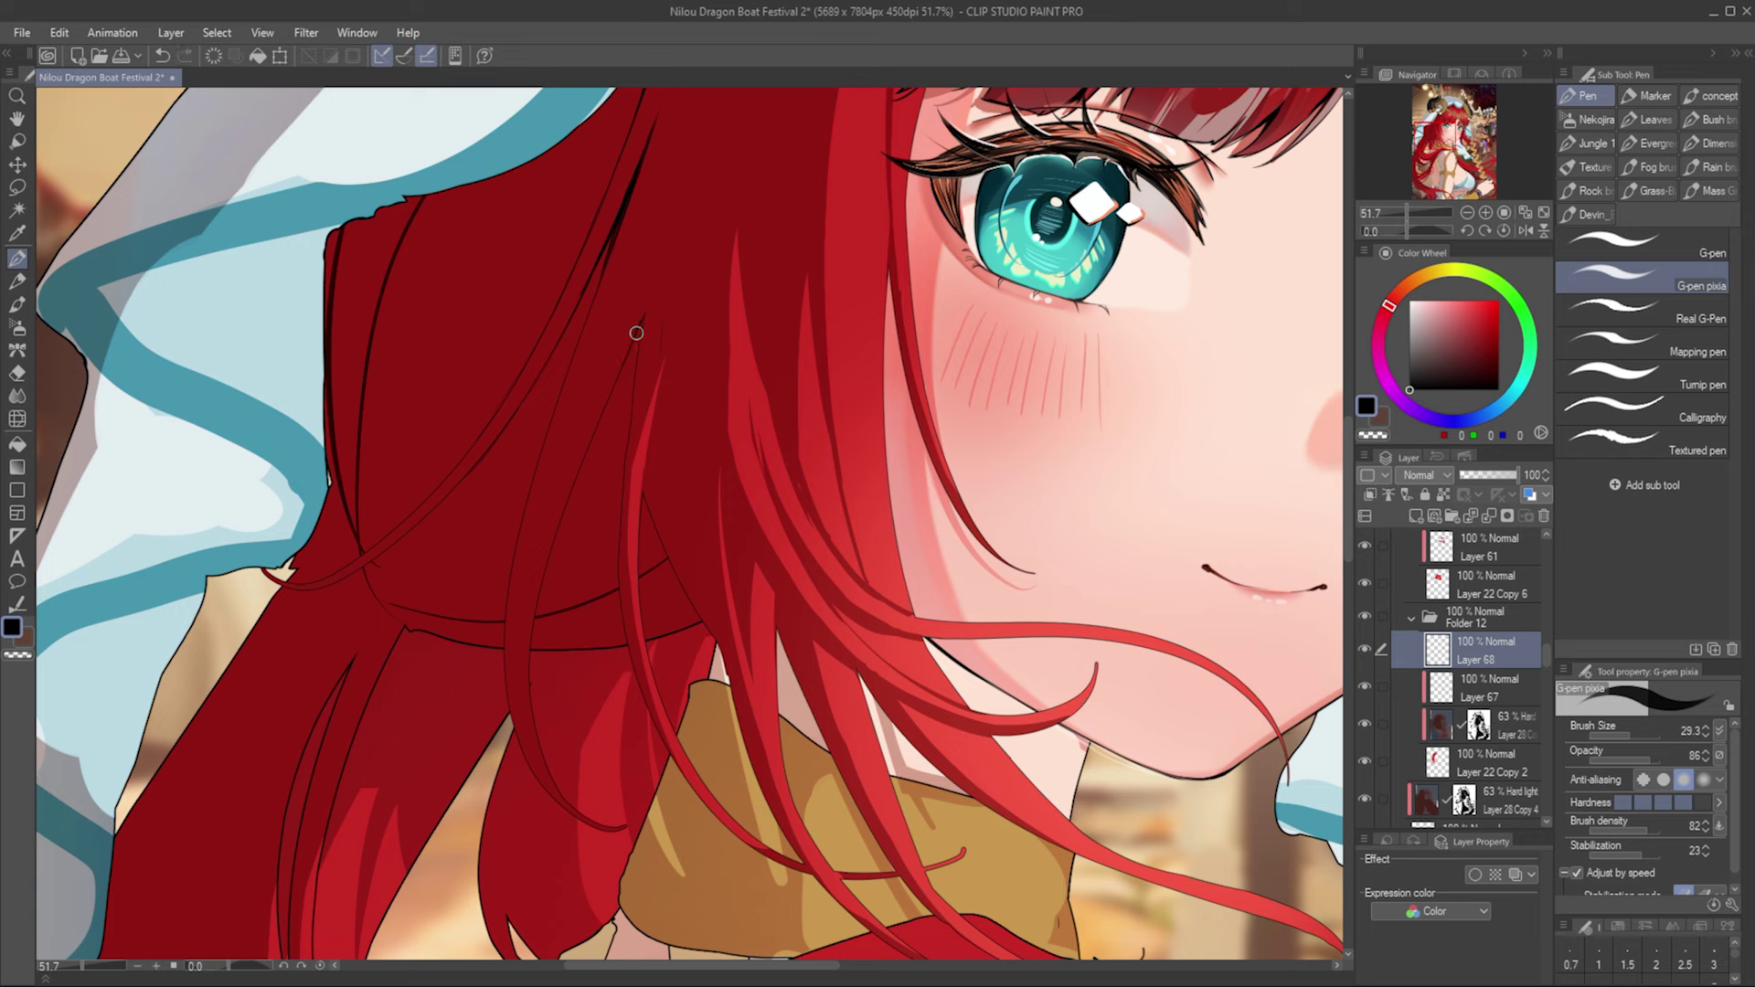
# Step: Outline the long side locks falling past the cheek to the gold collar on Layer 68 with a thinner G-pen pixia
pyautogui.moveTo(692, 578); pyautogui.dragTo(515, 478)
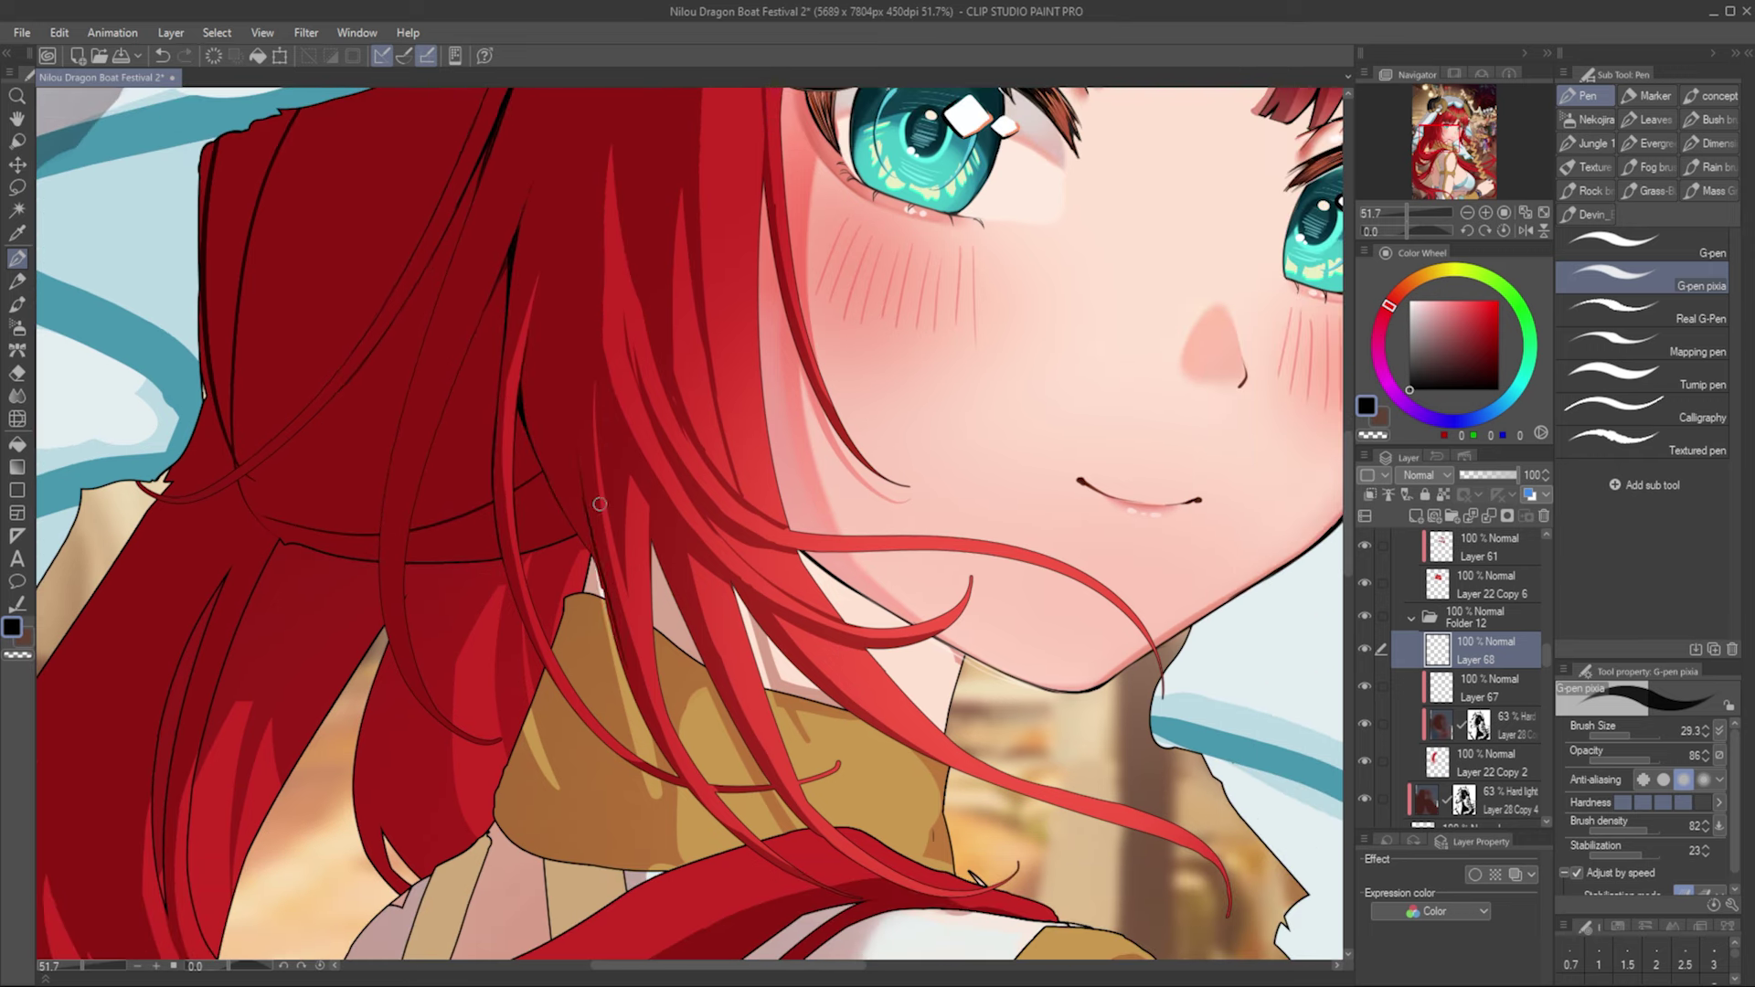
pyautogui.moveTo(613, 635); pyautogui.dragTo(556, 568)
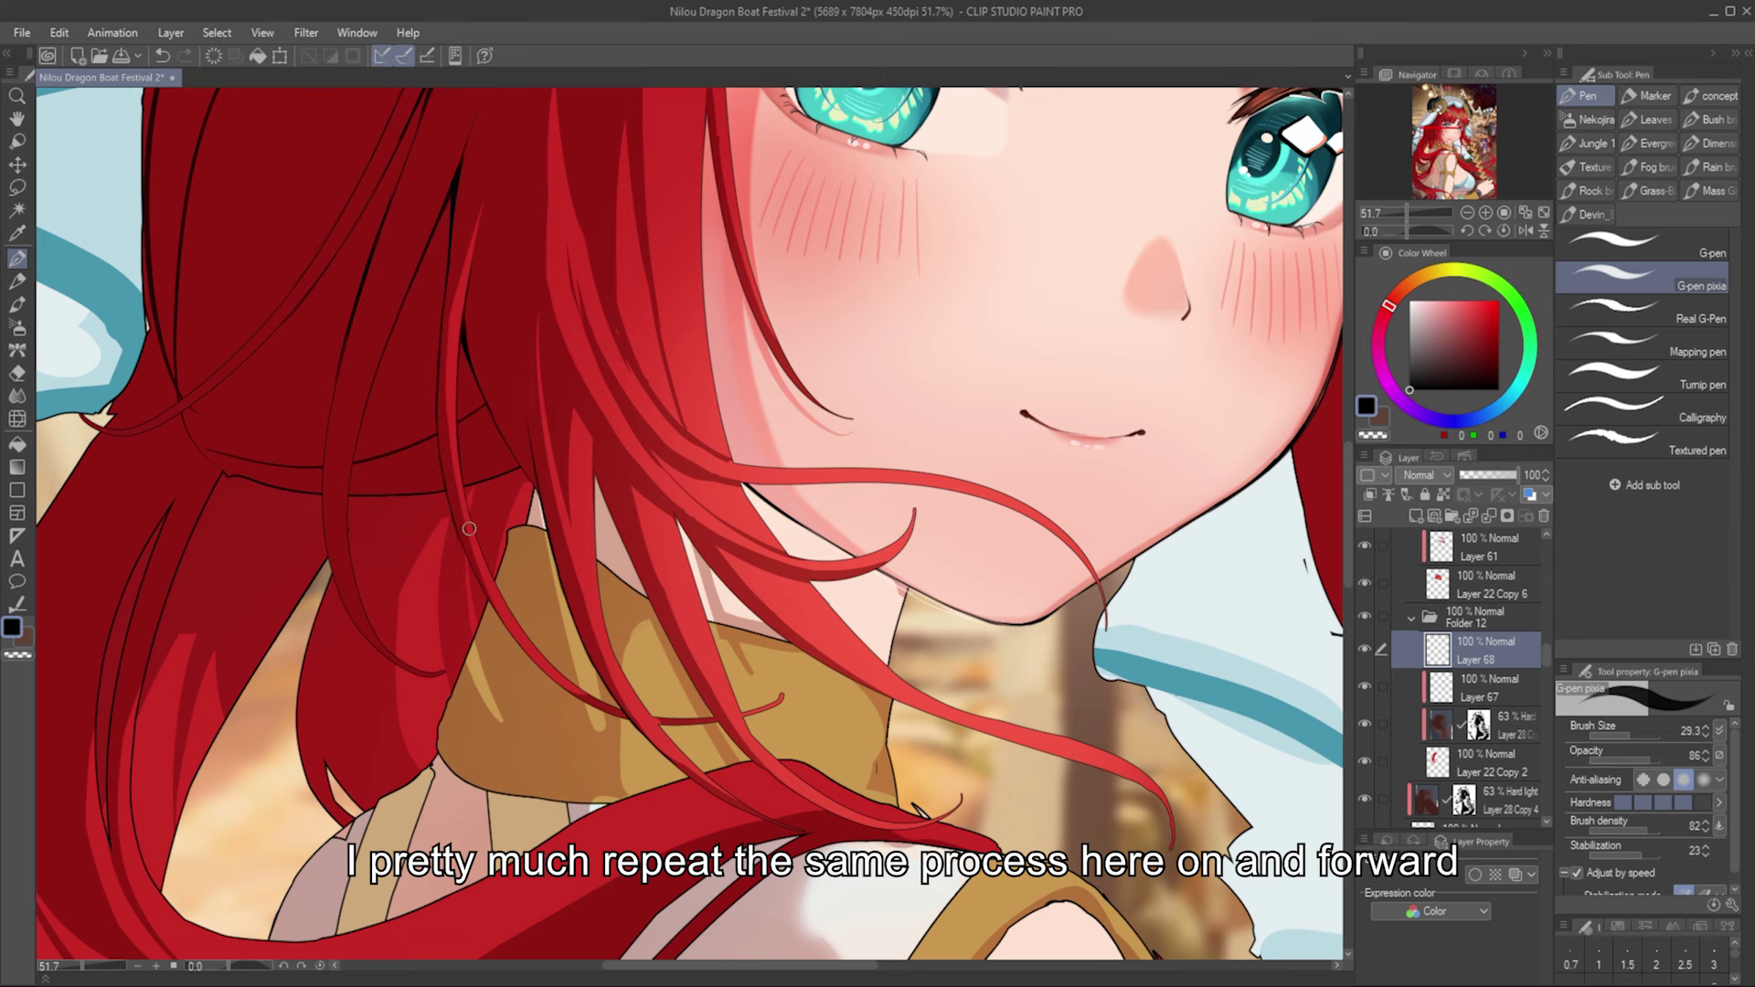
pyautogui.scroll(2, 512, 631)
pyautogui.scroll(1, 366, 521)
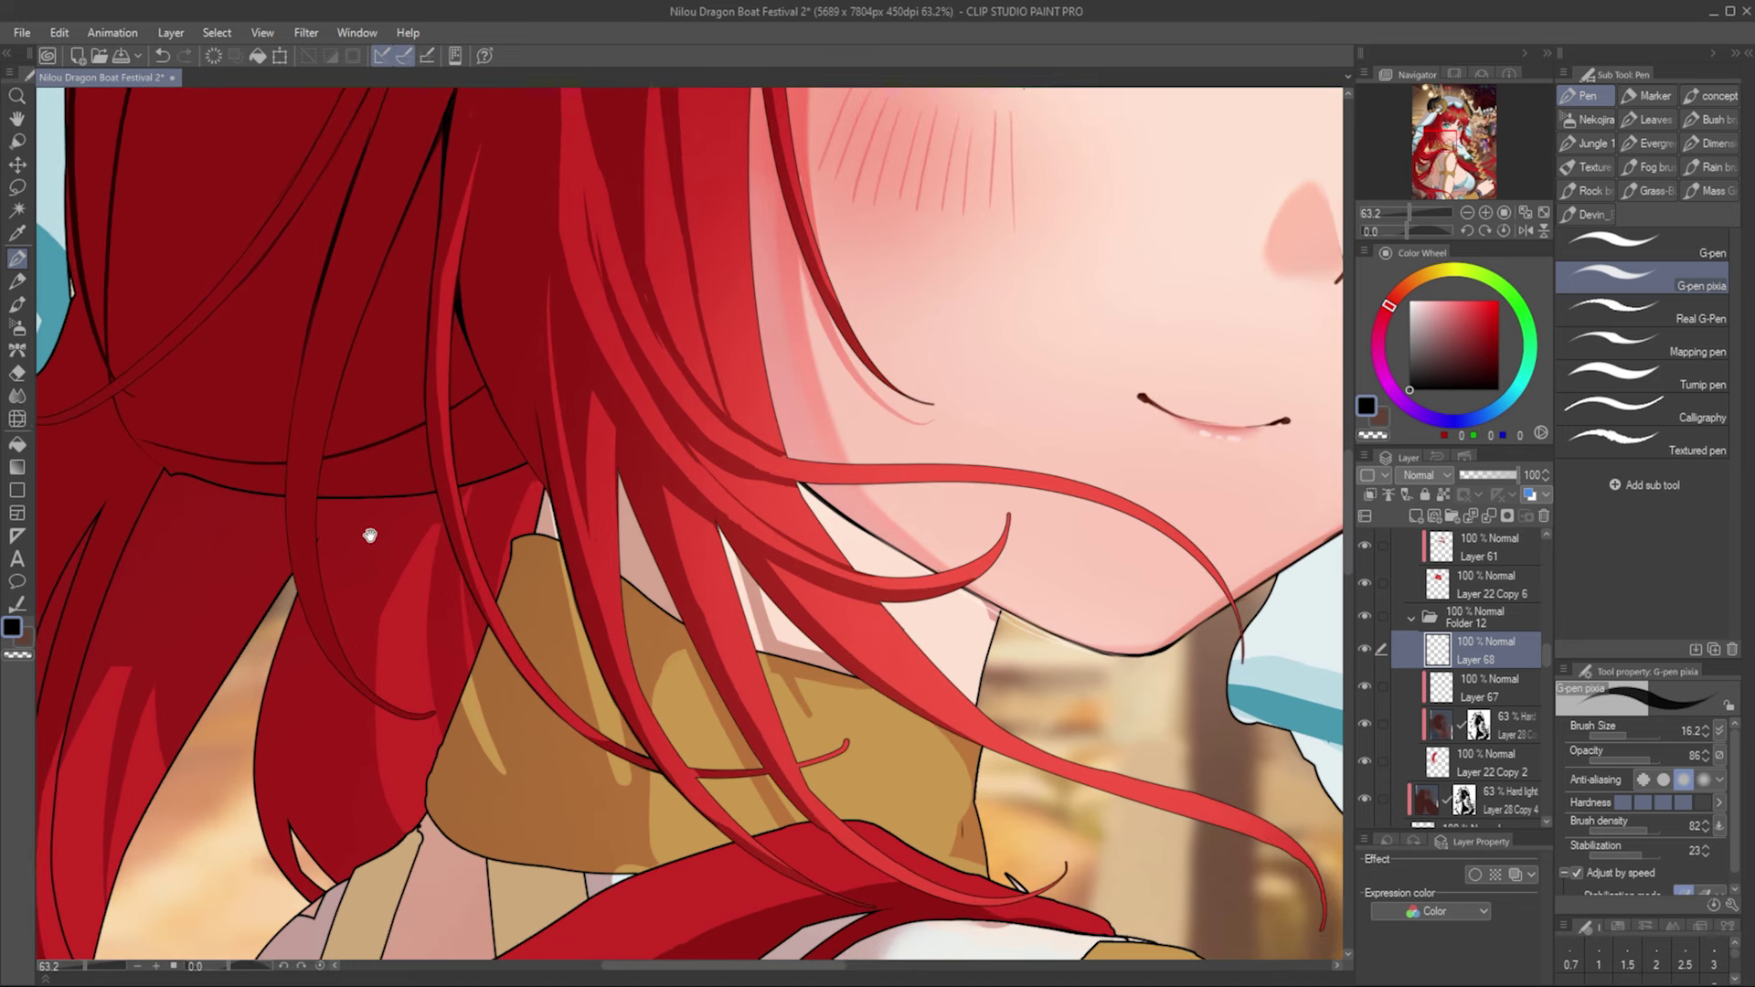
pyautogui.click(1525, 231)
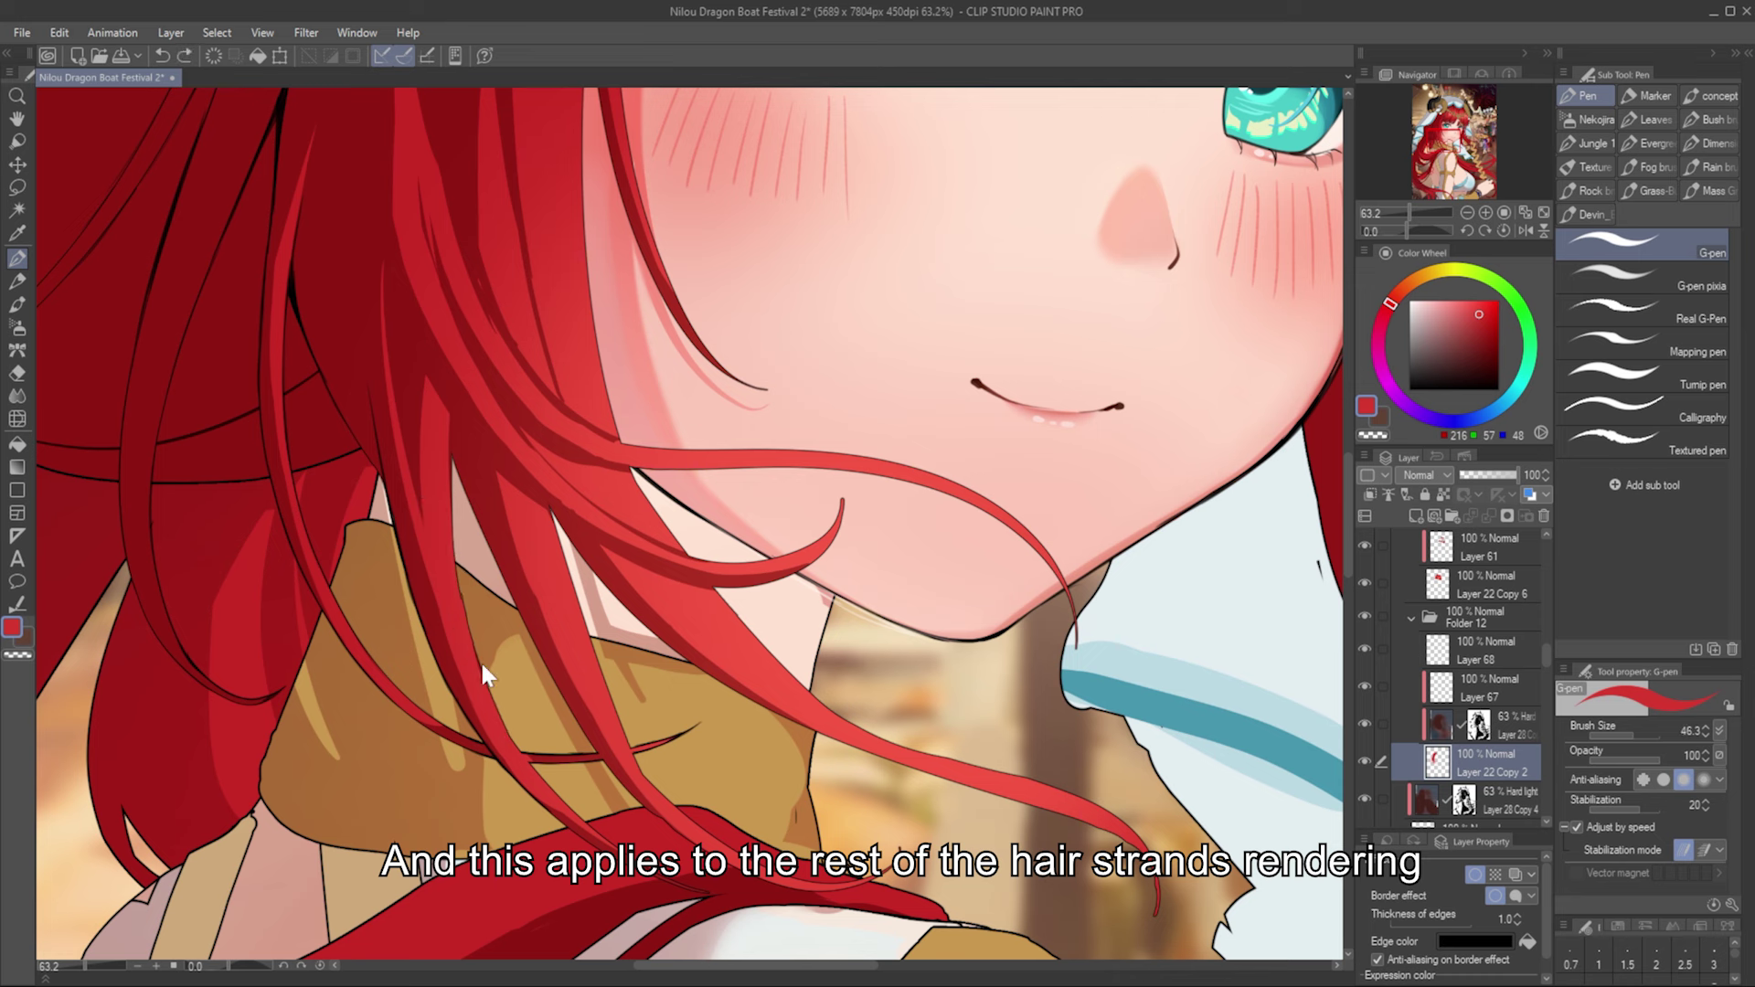
# Step: Touch up the red base of the side locks over the neck on Layer 22 Copy 2 with sampled reds and the G-pen
pyautogui.press('p')
pyautogui.scroll(-2, 440, 558)
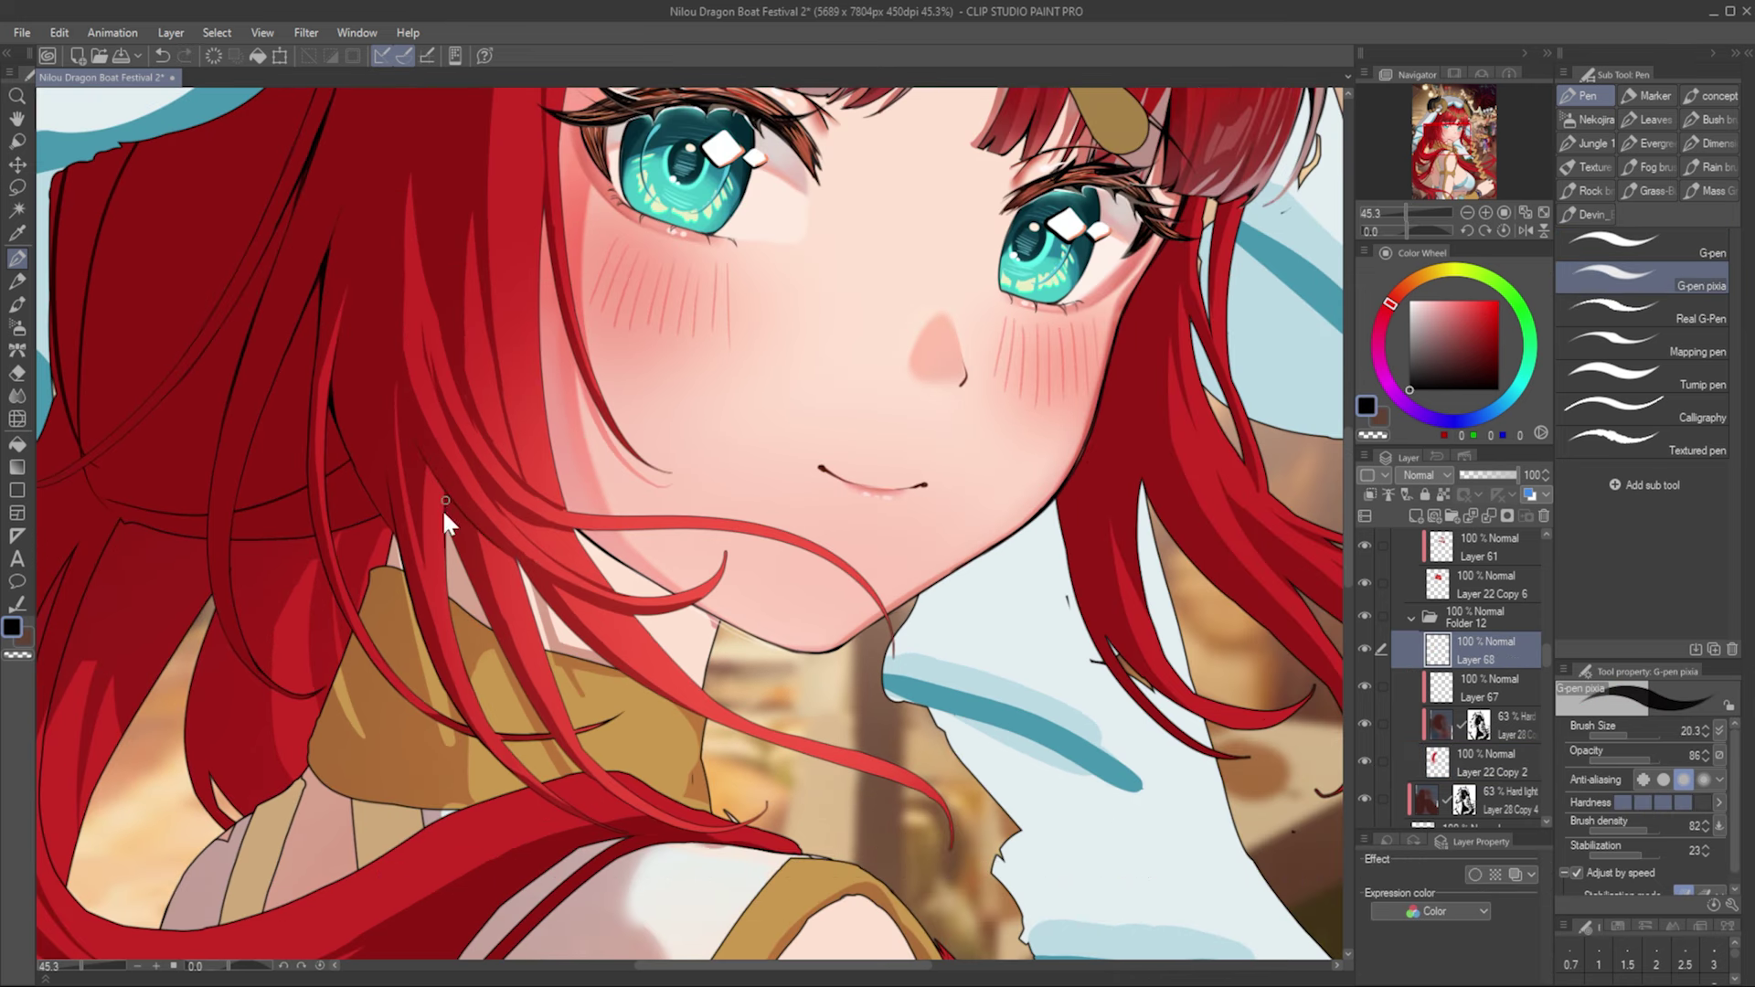
pyautogui.keyDown('alt'); pyautogui.click(487, 613); pyautogui.keyUp('alt')
pyautogui.press(',')
pyautogui.keyDown('alt'); pyautogui.click(414, 533); pyautogui.keyUp('alt')
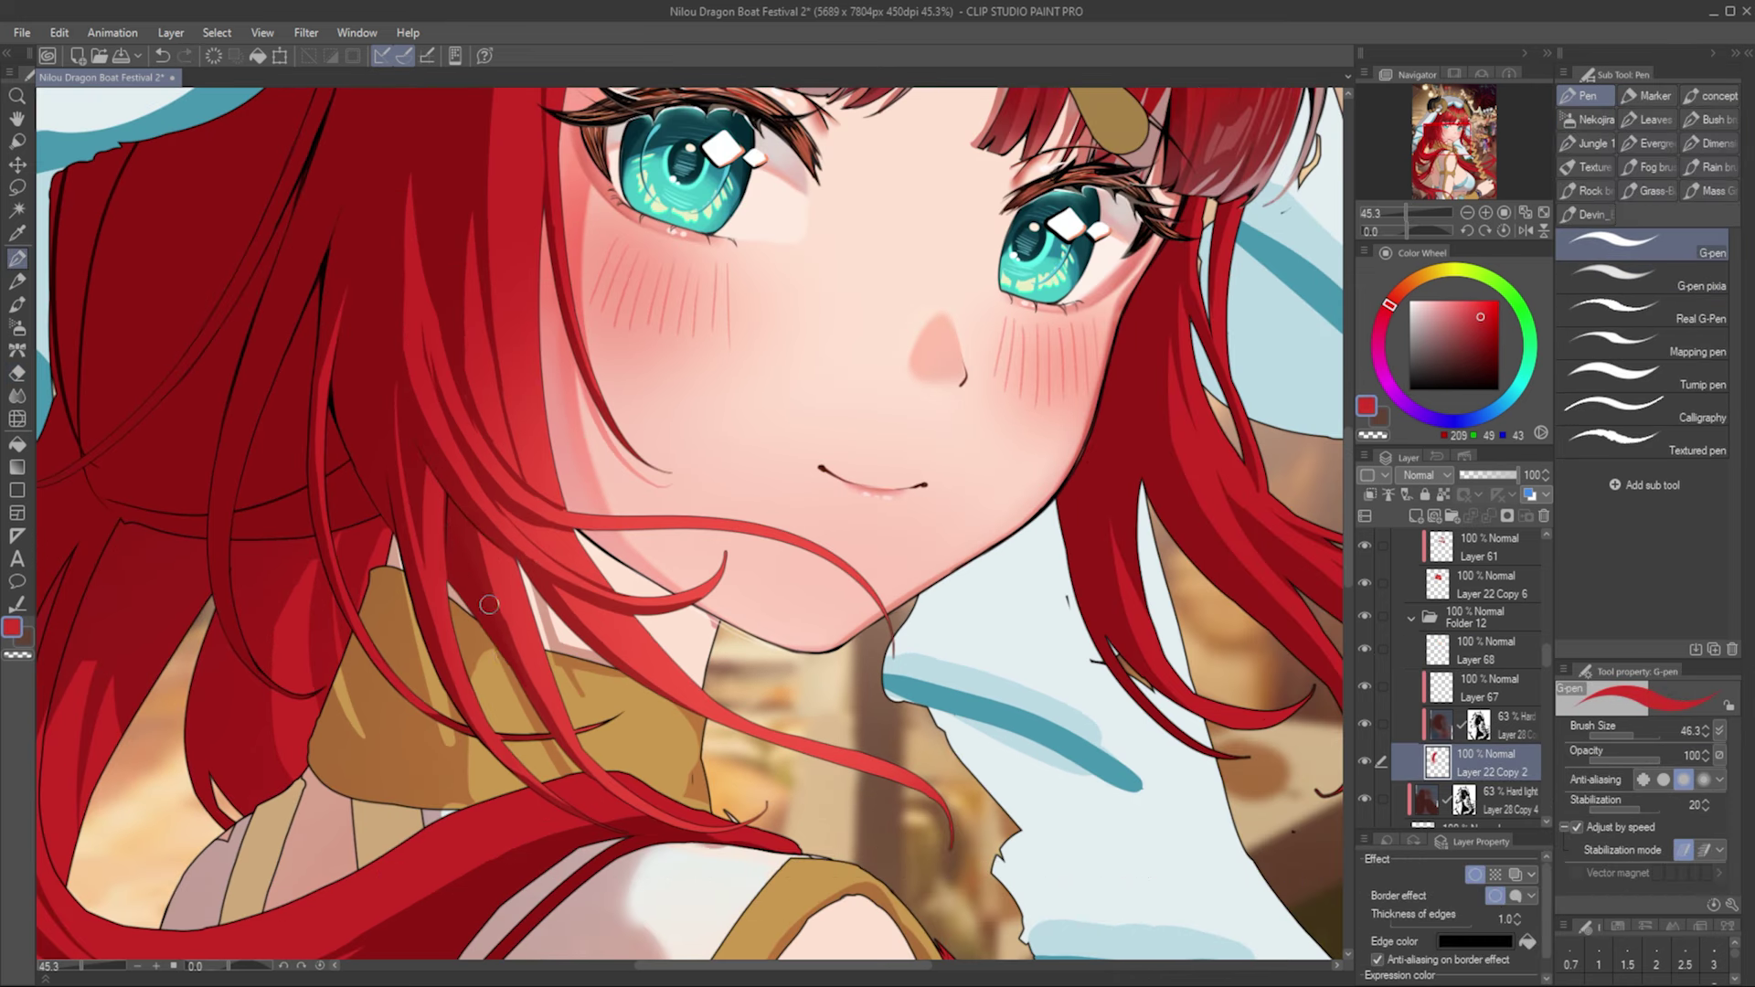
# Step: Erase the strand hanging over the neck and collar on Layer 22 Copy 2, redraw it with the G-pen and fill it red
pyautogui.press('e')
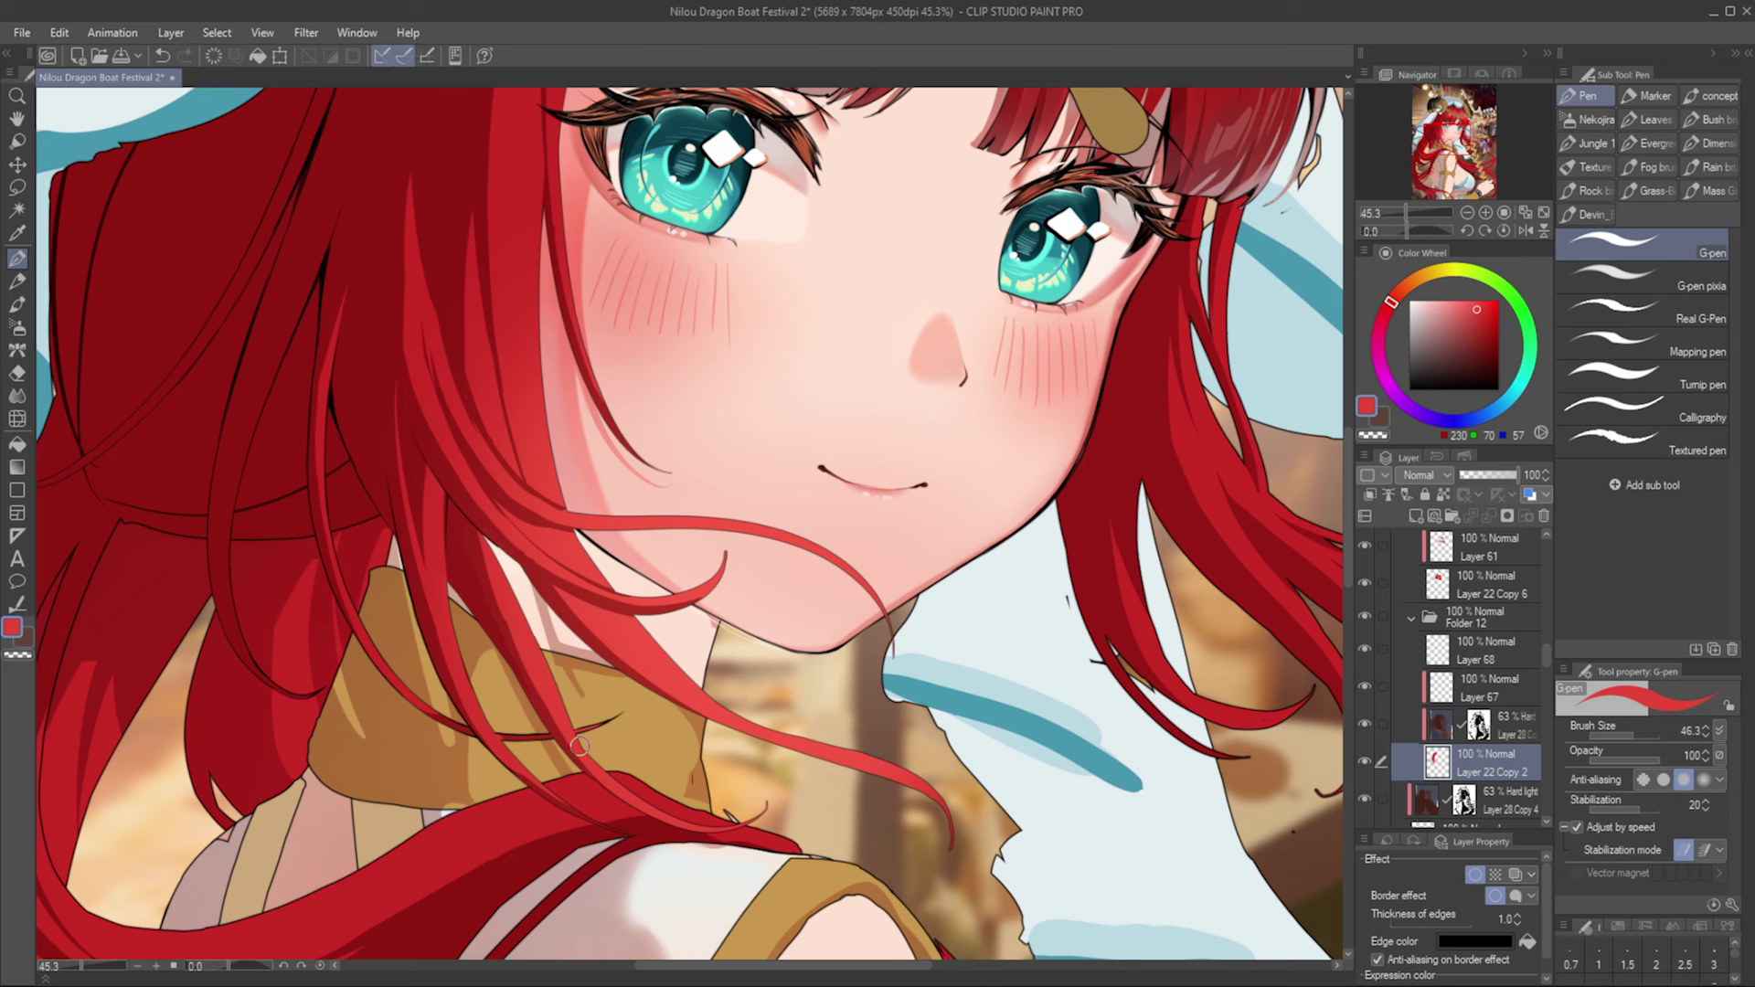
pyautogui.keyDown('alt'); pyautogui.click(570, 743); pyautogui.keyUp('alt')
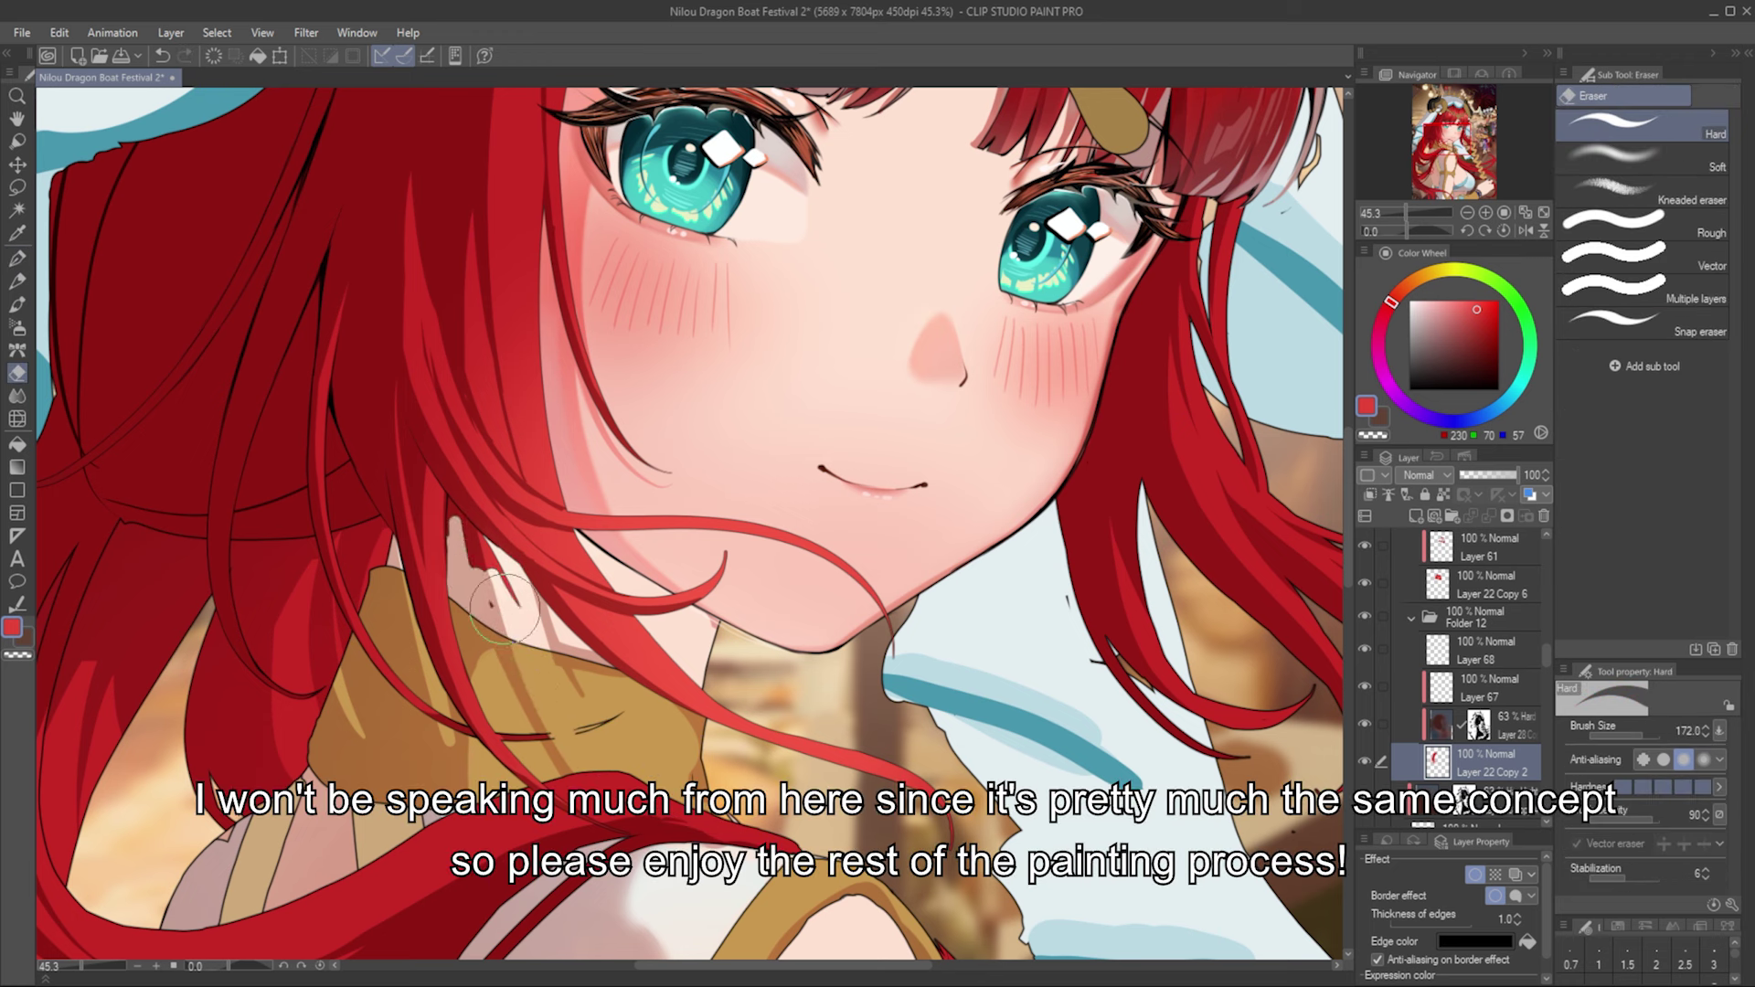
pyautogui.press('p')
pyautogui.moveTo(439, 512); pyautogui.dragTo(549, 768)
pyautogui.keyDown('alt'); pyautogui.click(507, 628); pyautogui.keyUp('alt')
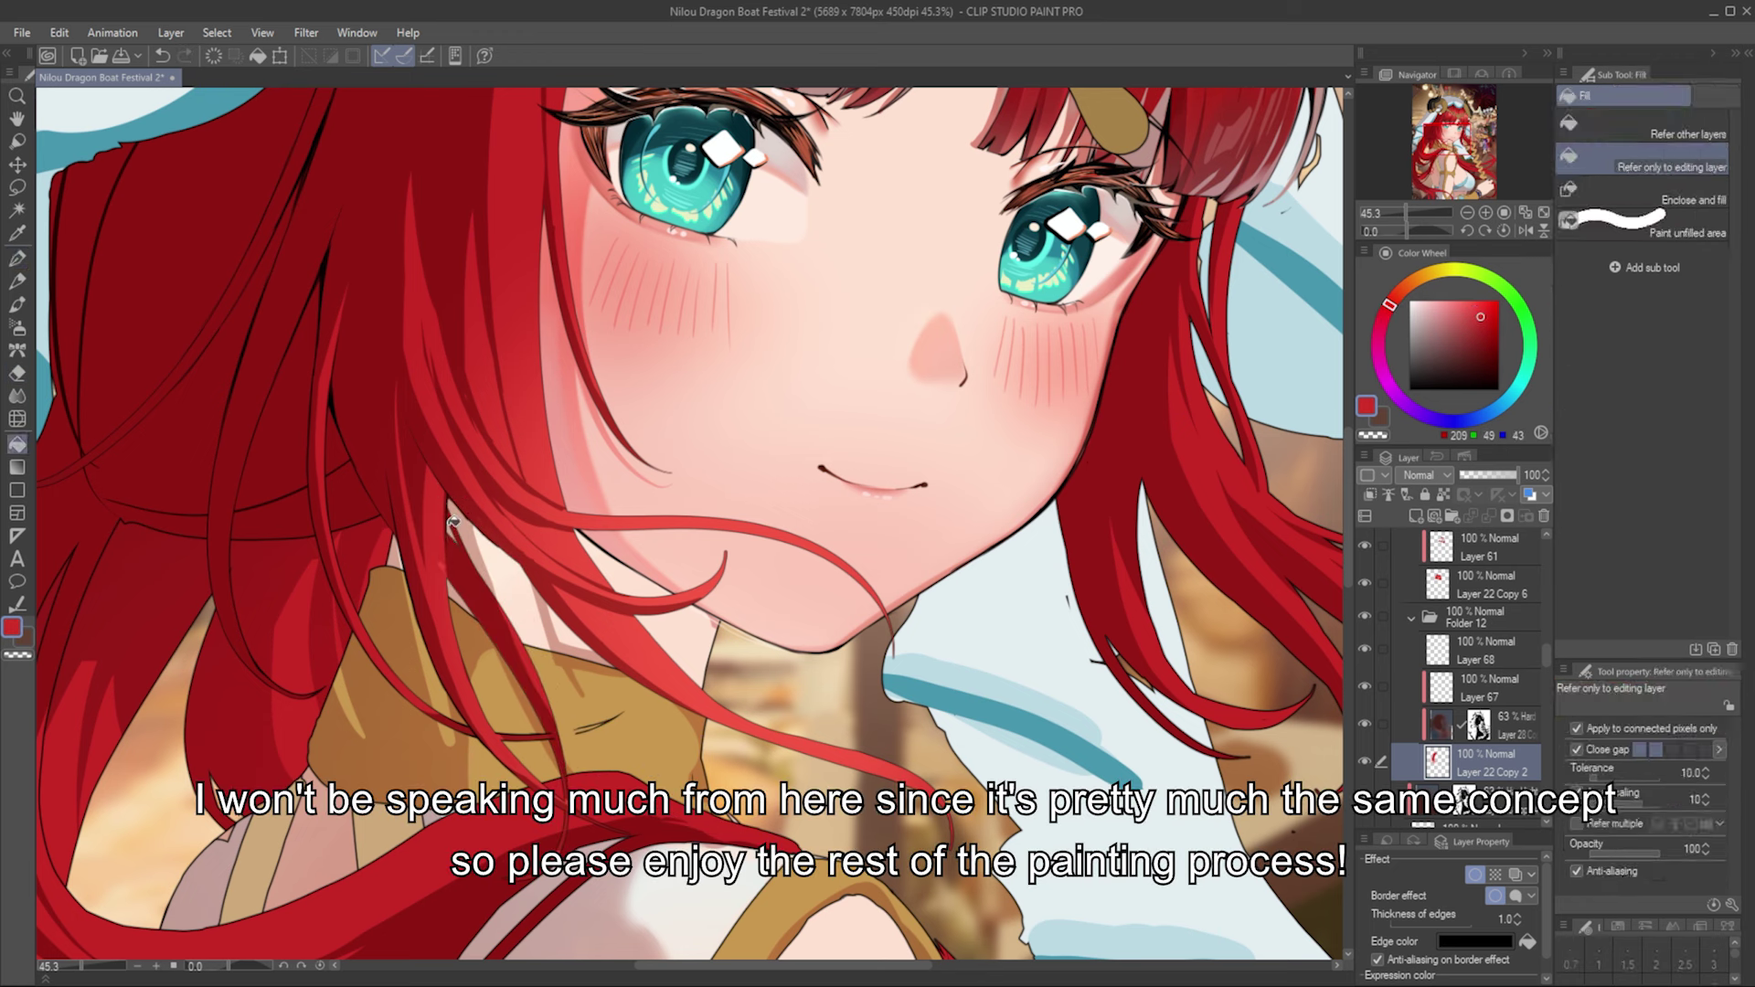
pyautogui.keyDown('alt'); pyautogui.click(555, 820); pyautogui.keyUp('alt')
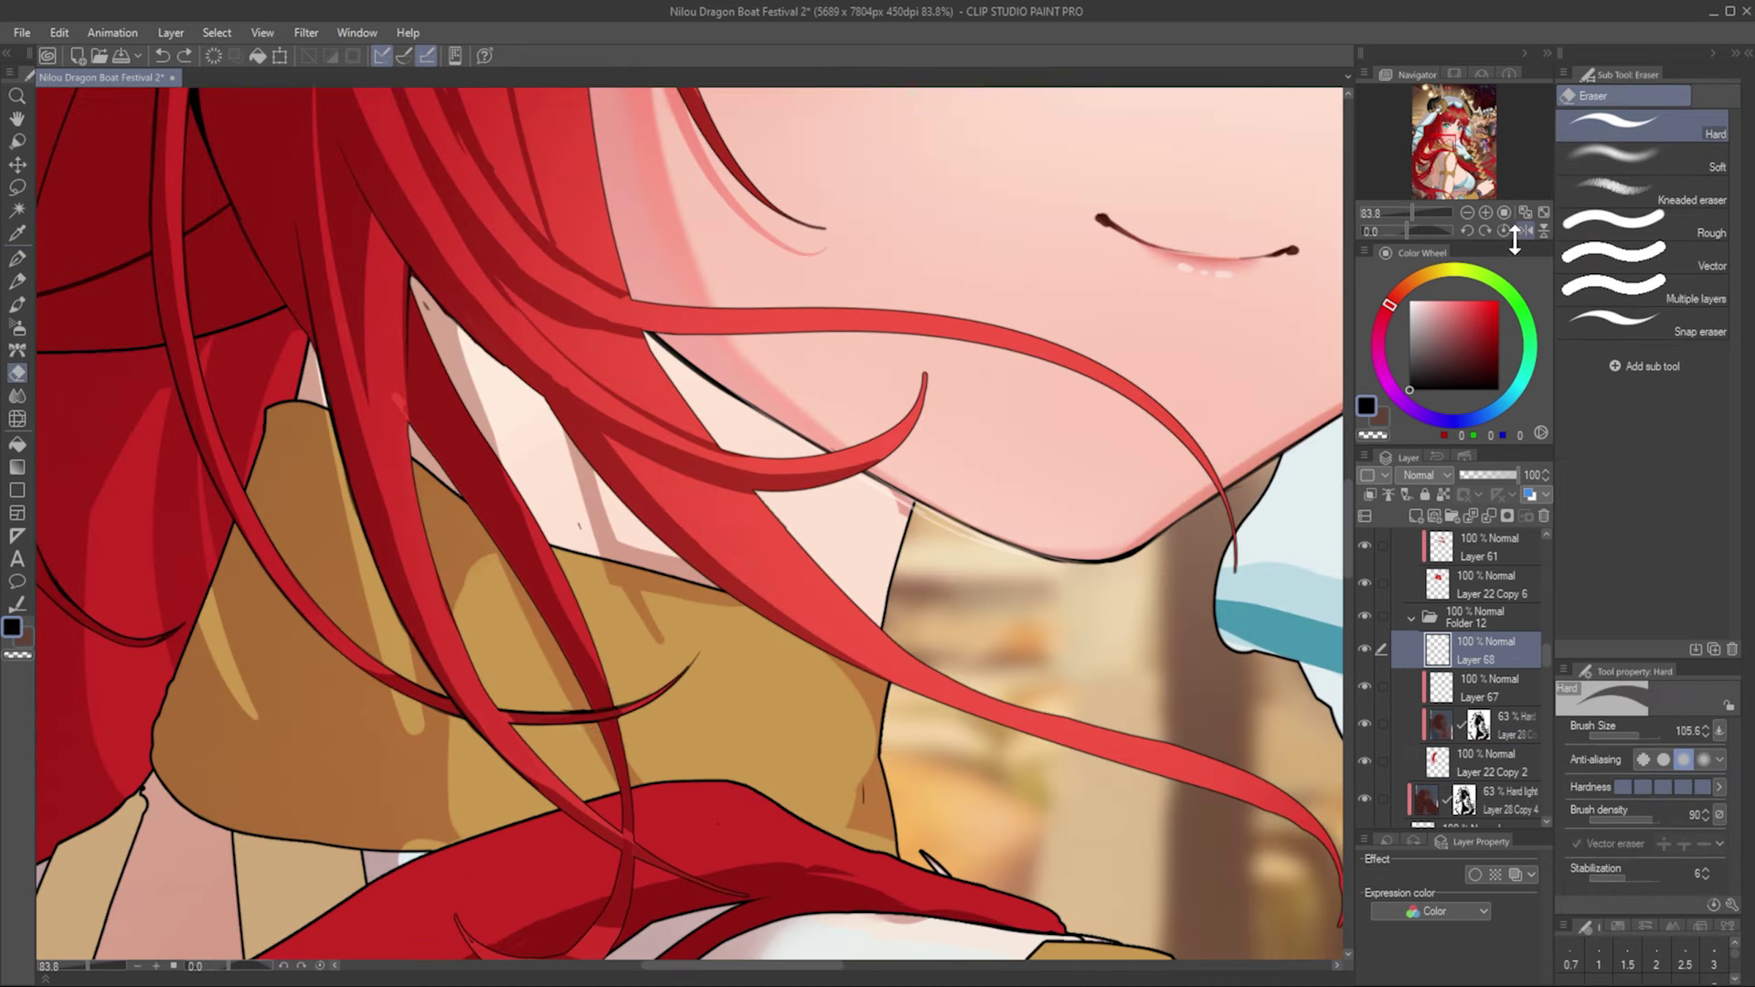
# Step: Outline the lock curling over the jaw on Layer 68 with the black G-pen pixia and touch up the mouth line with Liquify
pyautogui.press('h')
pyautogui.scroll(3, 412, 316)
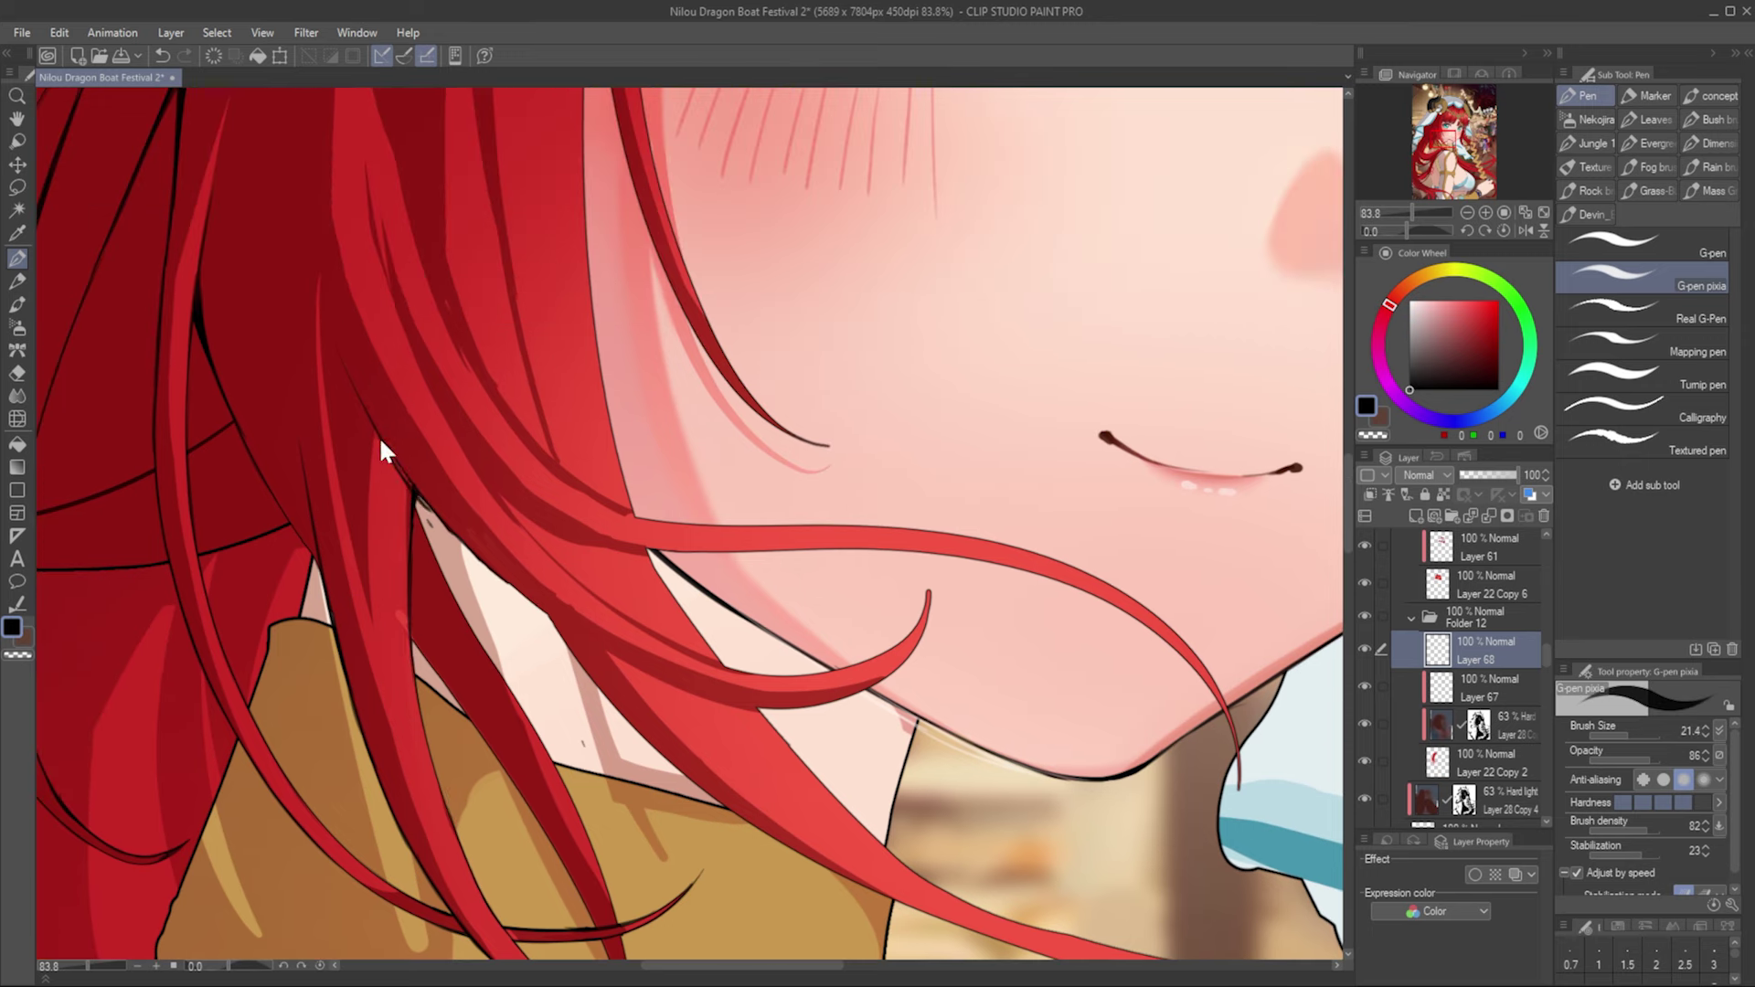
pyautogui.hscroll(3, 380, 450)
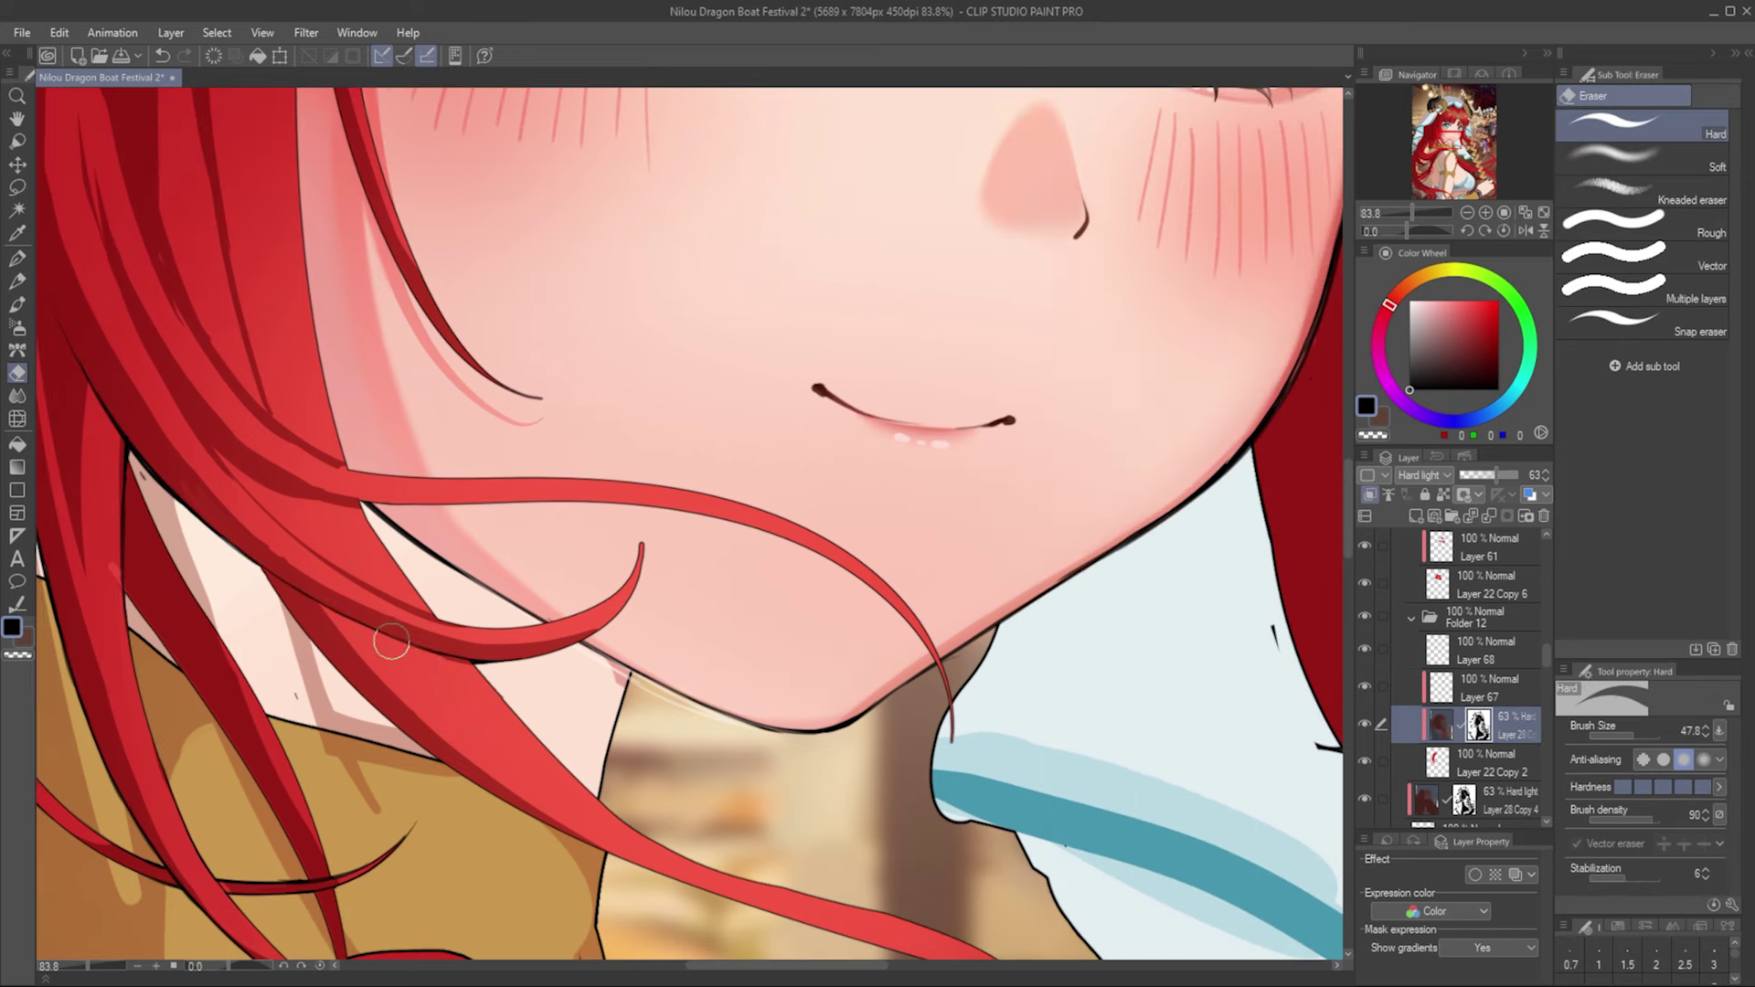
pyautogui.click(1524, 231)
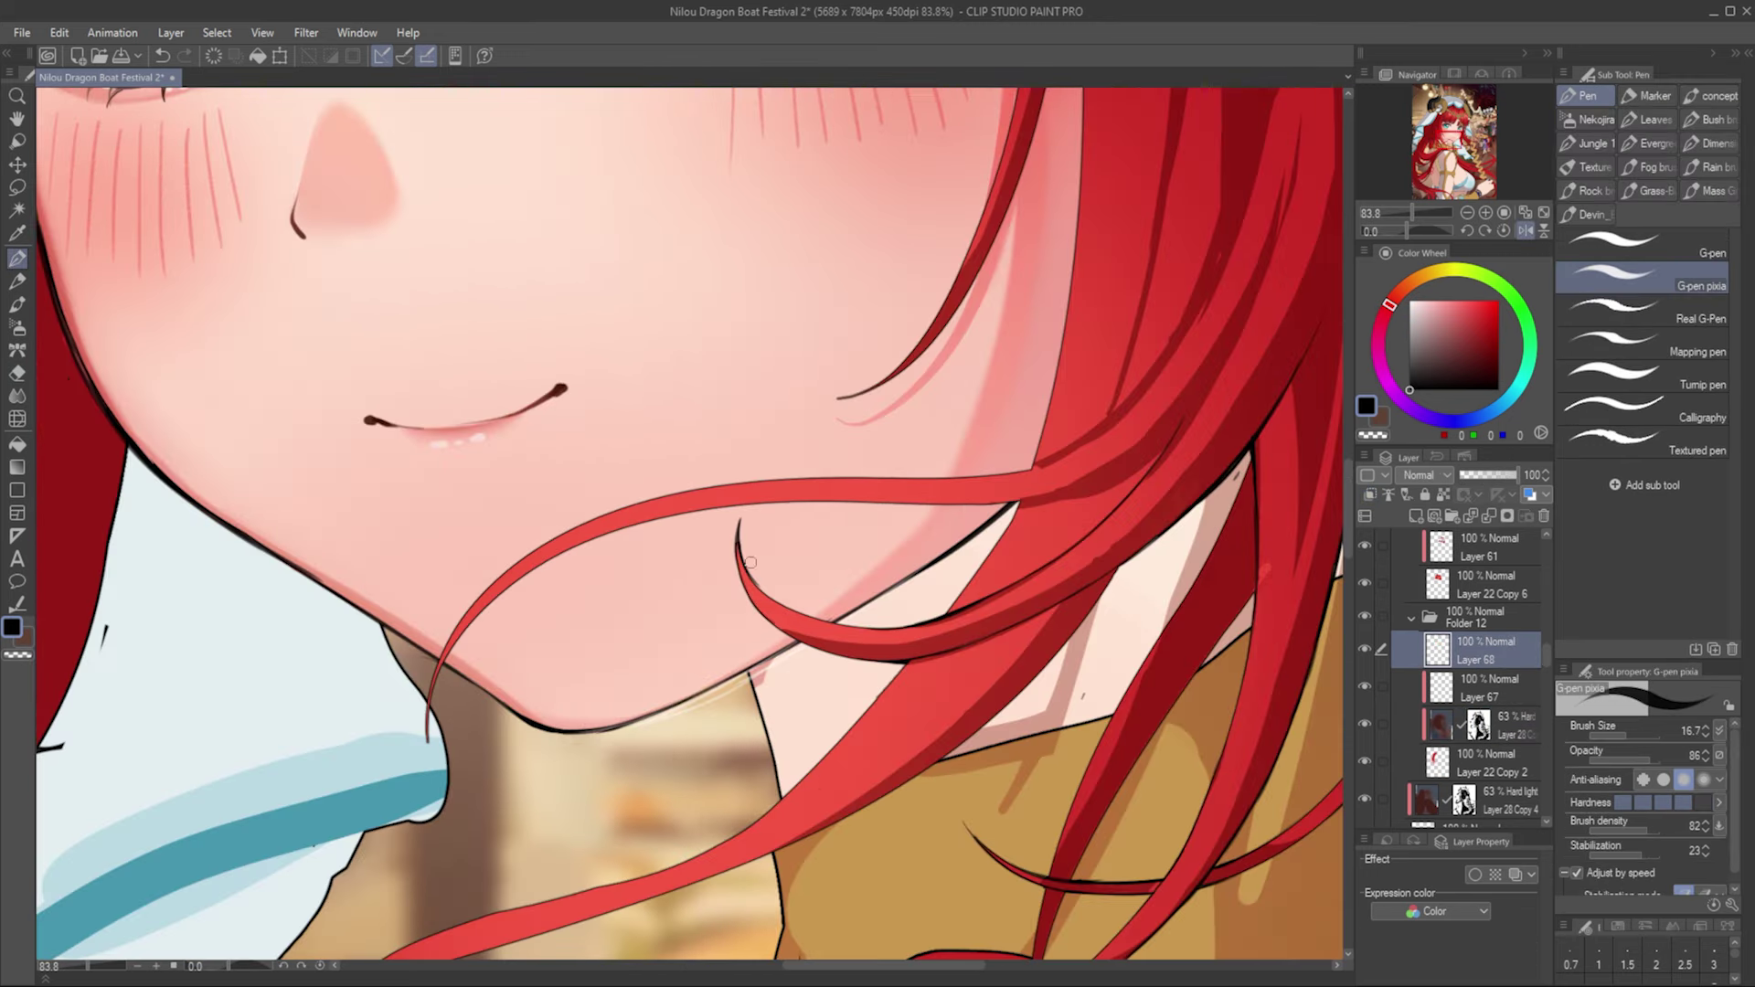
pyautogui.hotkey('ctrl', 'shift', 'l')
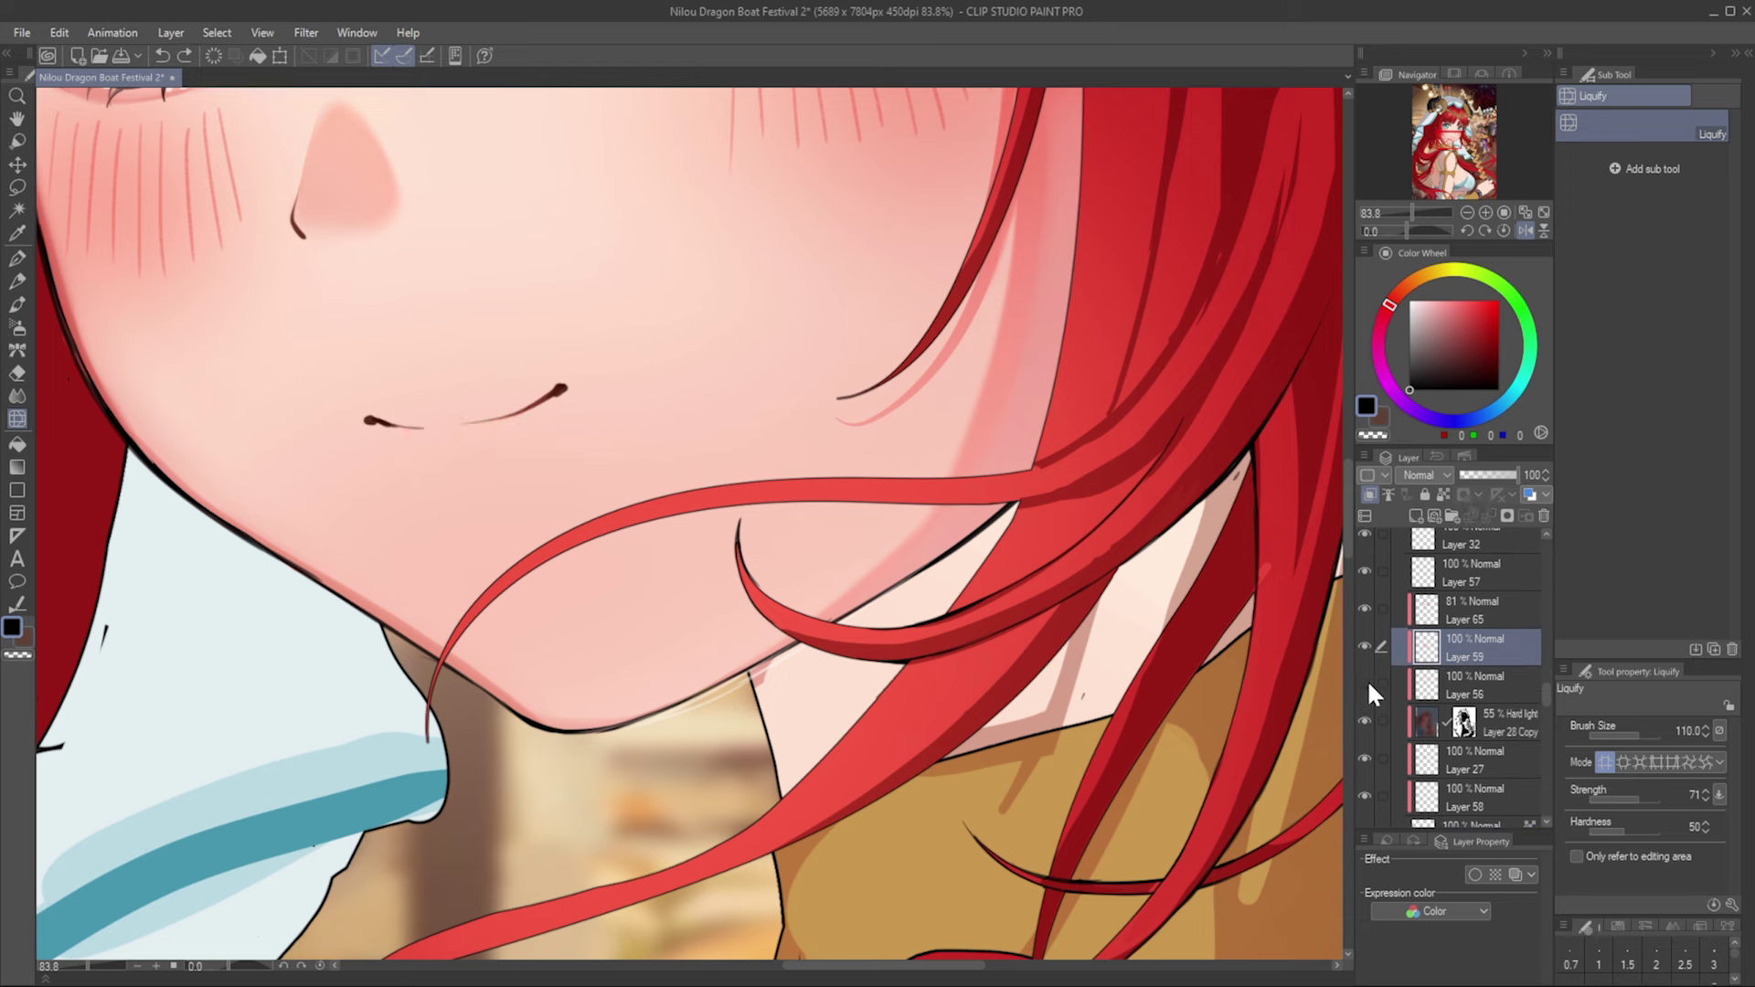
pyautogui.press('p')
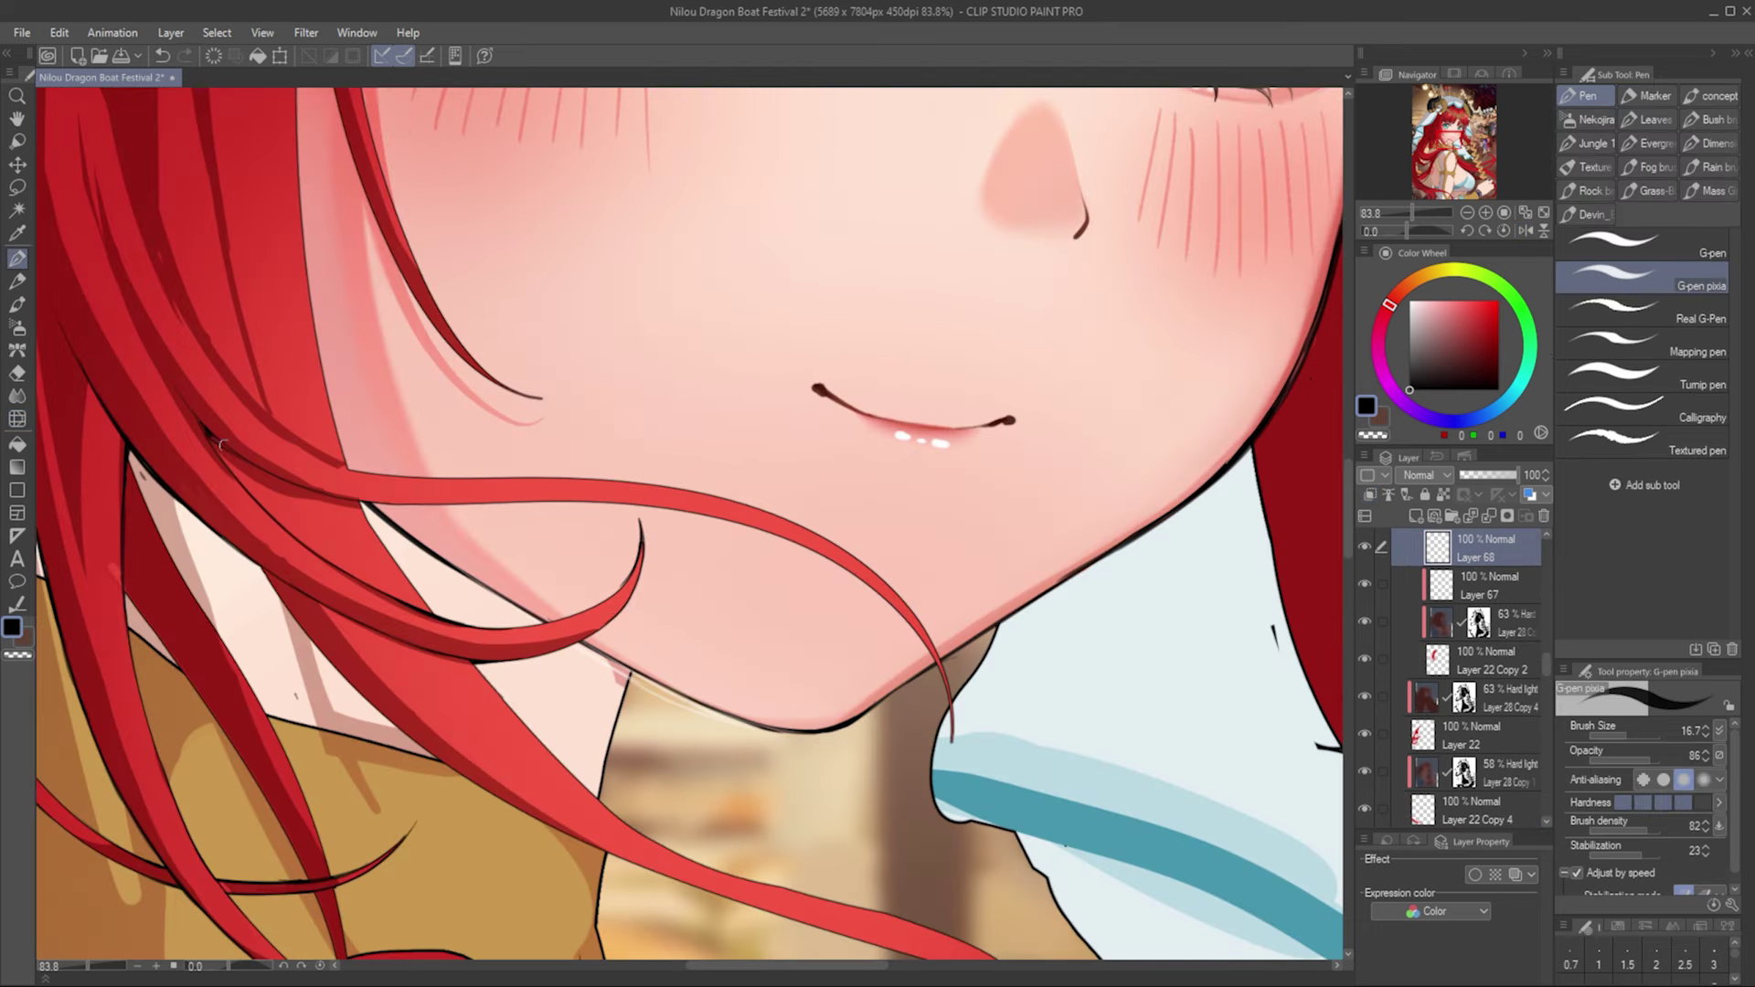
# Step: Outline the root of the thin strand crossing the lower cheek on Layer 68 with a slightly thicker G-pen pixia
pyautogui.scroll(-4, 313, 453)
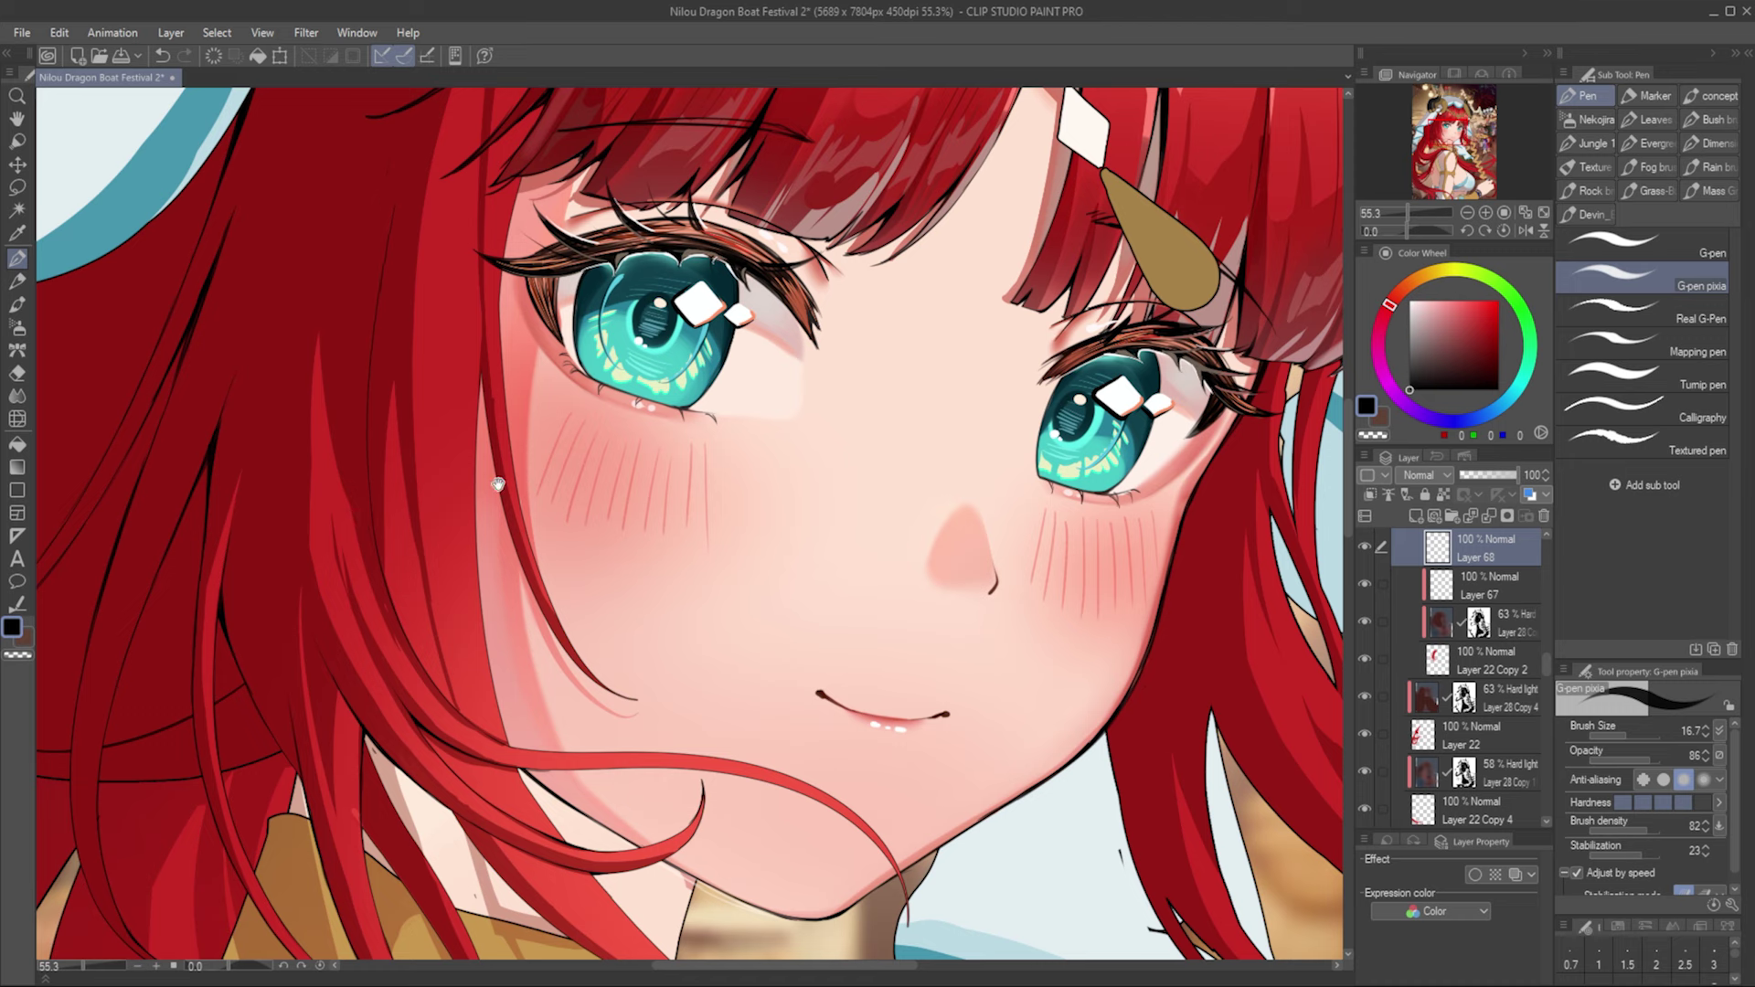
pyautogui.moveTo(465, 413); pyautogui.dragTo(434, 341)
pyautogui.scroll(2, 434, 341)
pyautogui.press('-')
pyautogui.press('-')
pyautogui.press('-')
pyautogui.press('-')
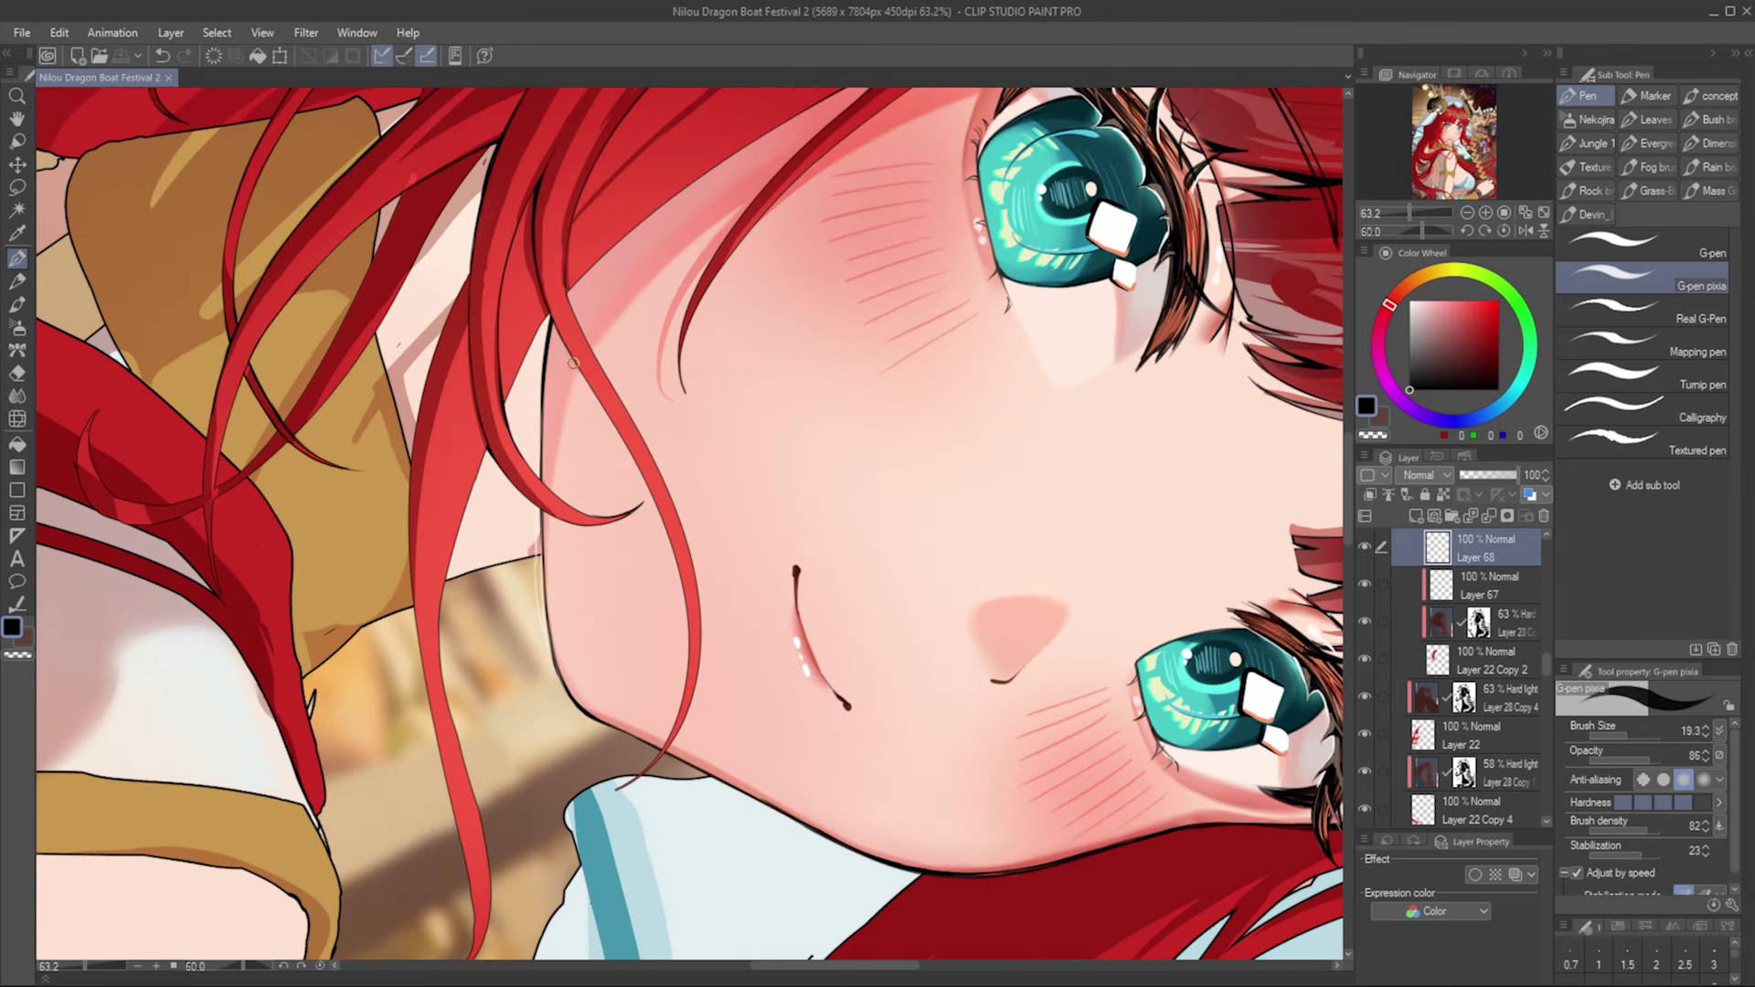
pyautogui.scroll(1, 418, 315)
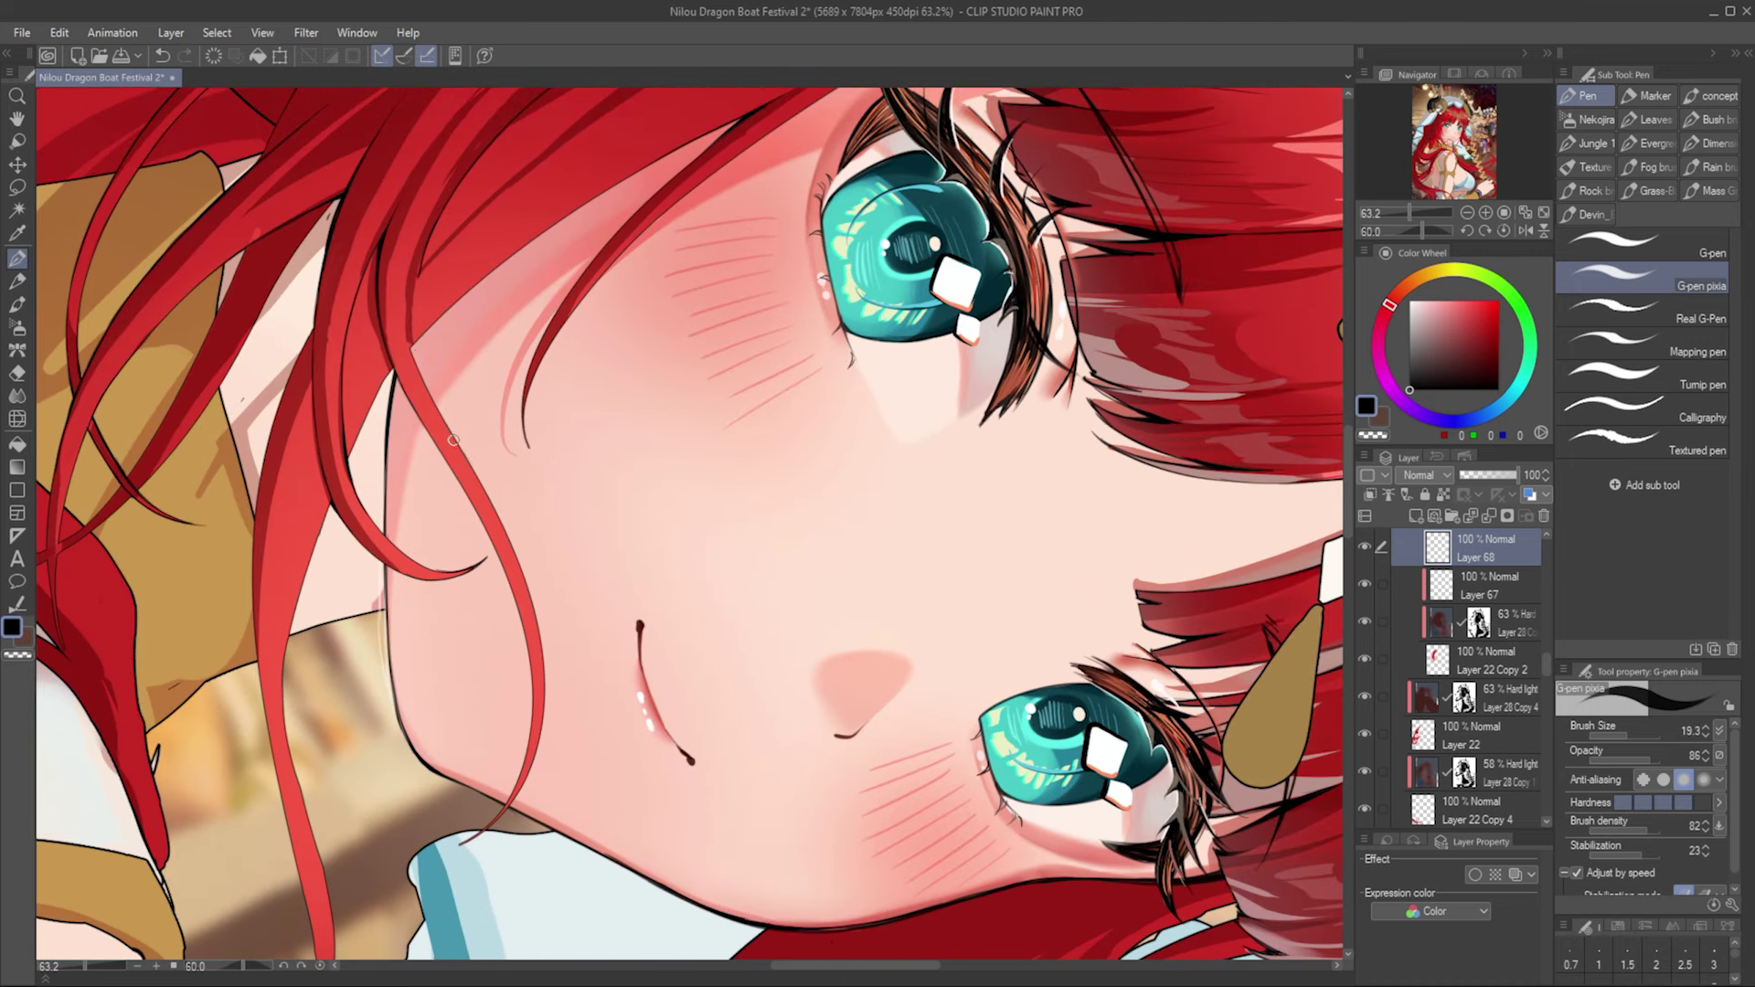
# Step: Outline the thin strand down past the chin on Layer 68 and touch up its red base on Layer 22 Copy 2
pyautogui.press('h')
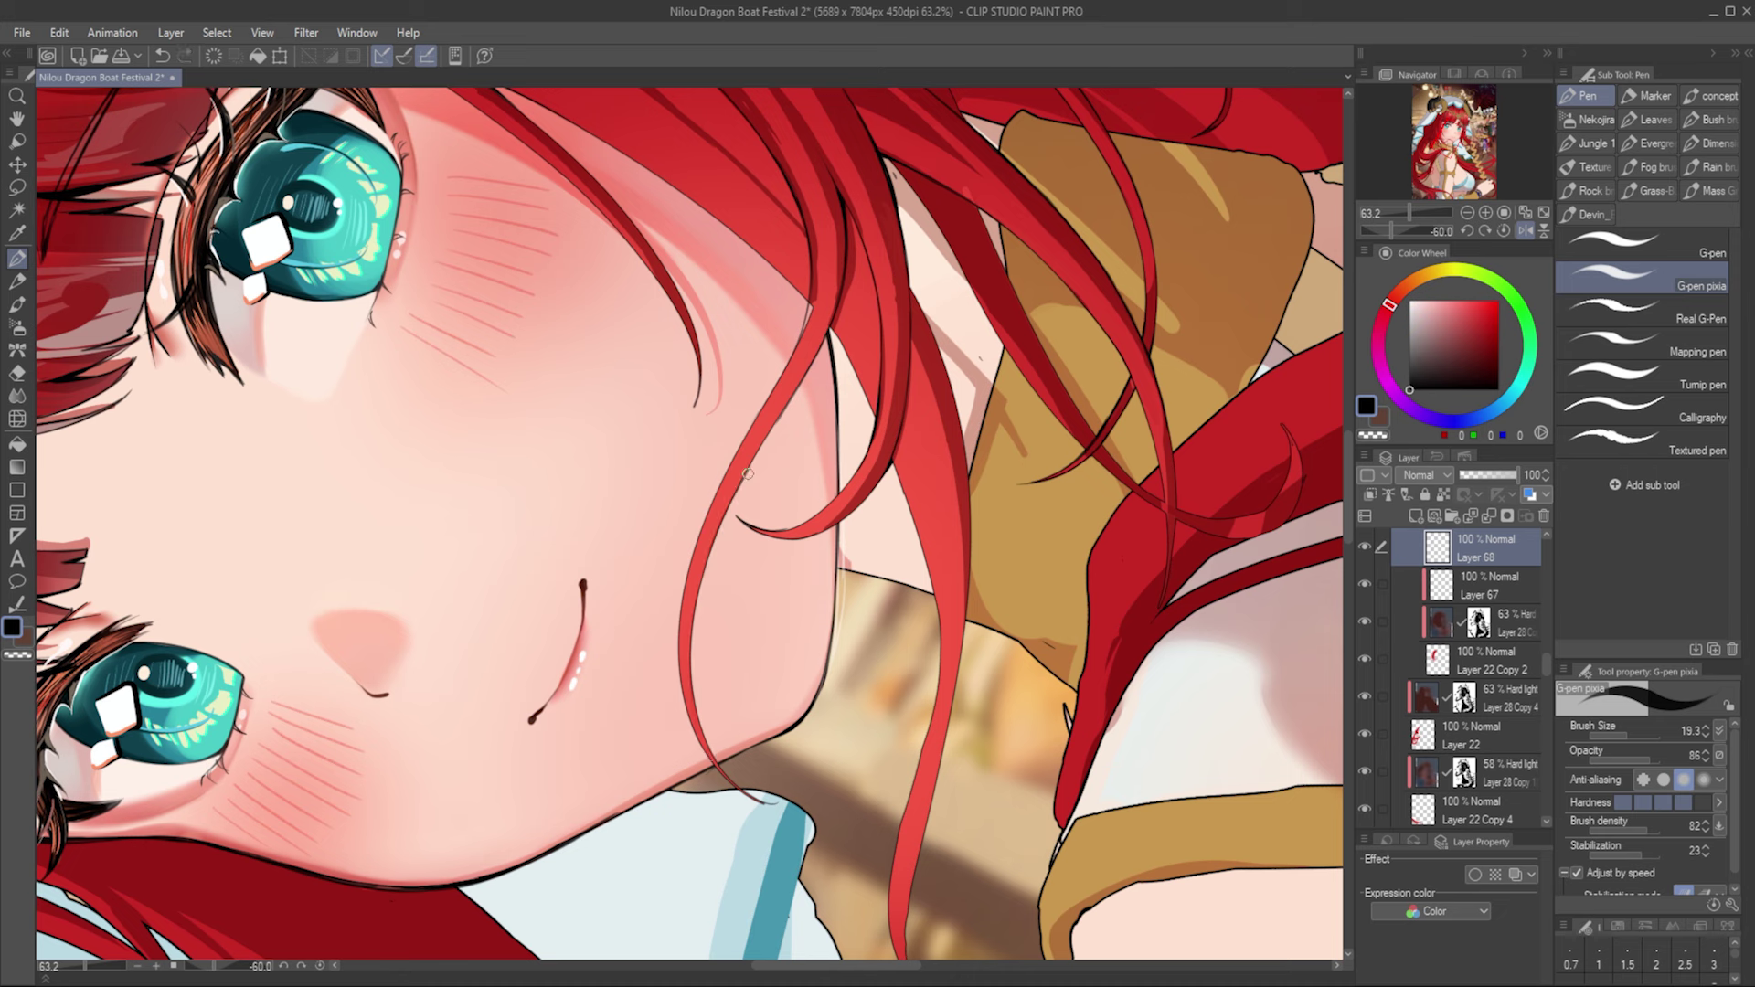
pyautogui.press('h')
pyautogui.press('h')
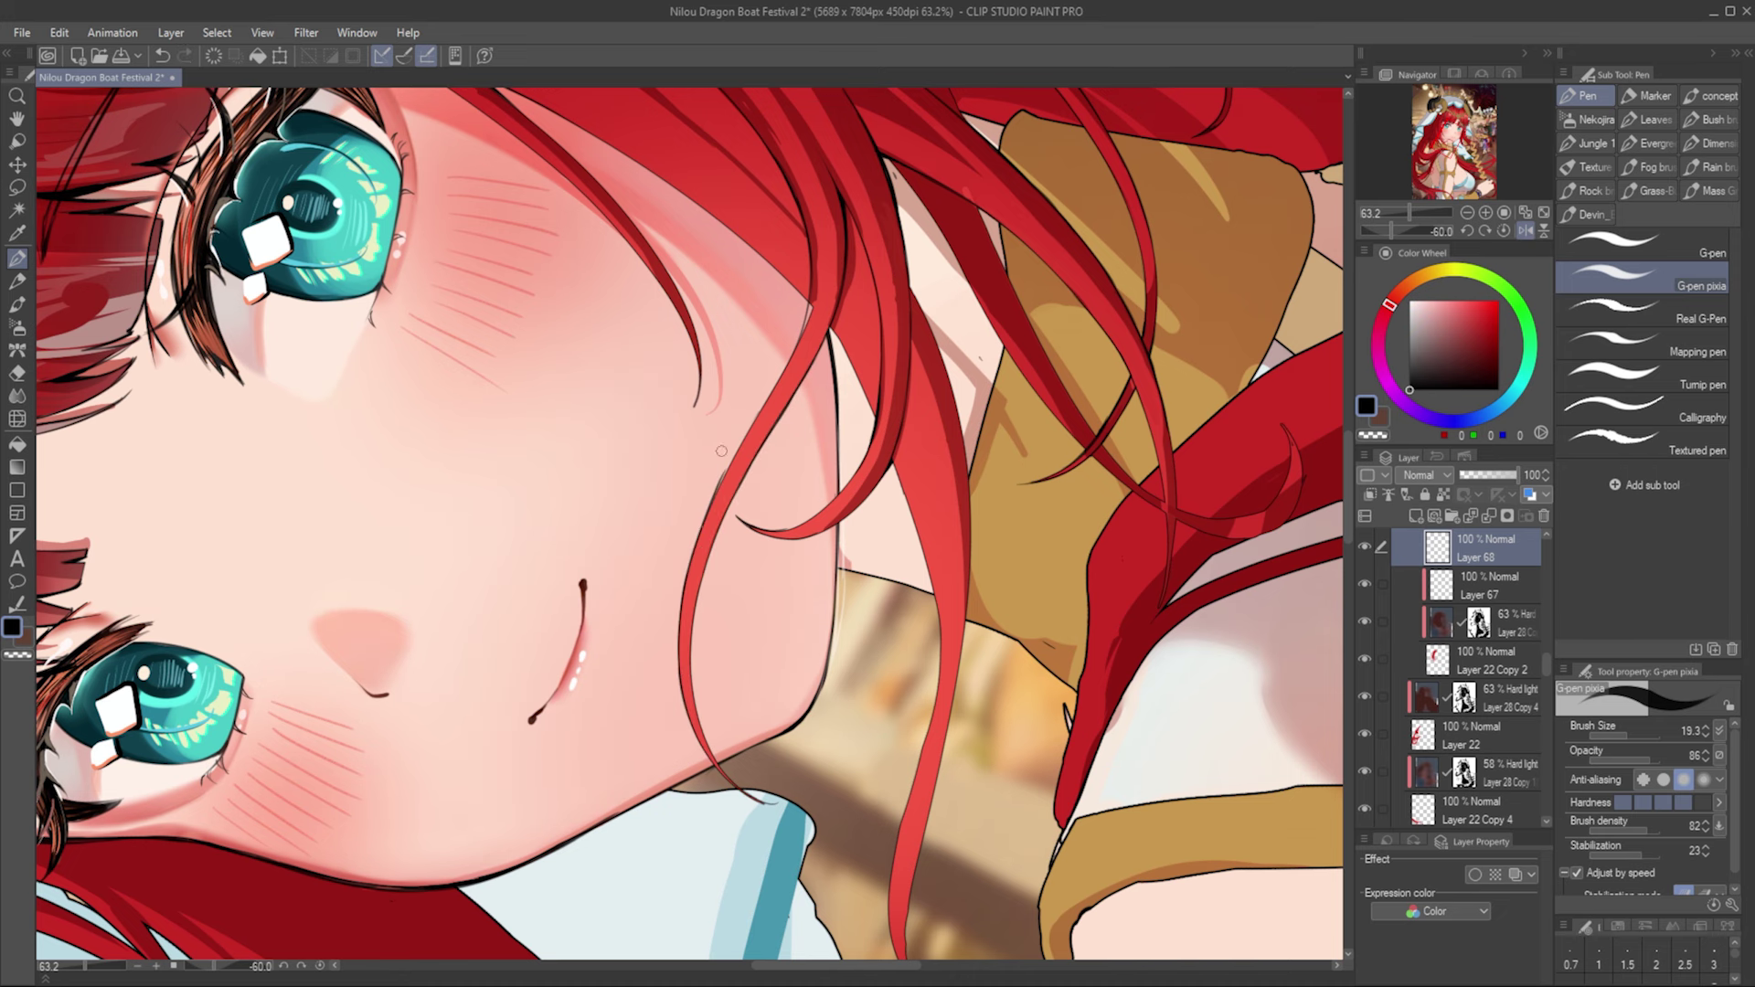
pyautogui.click(1524, 230)
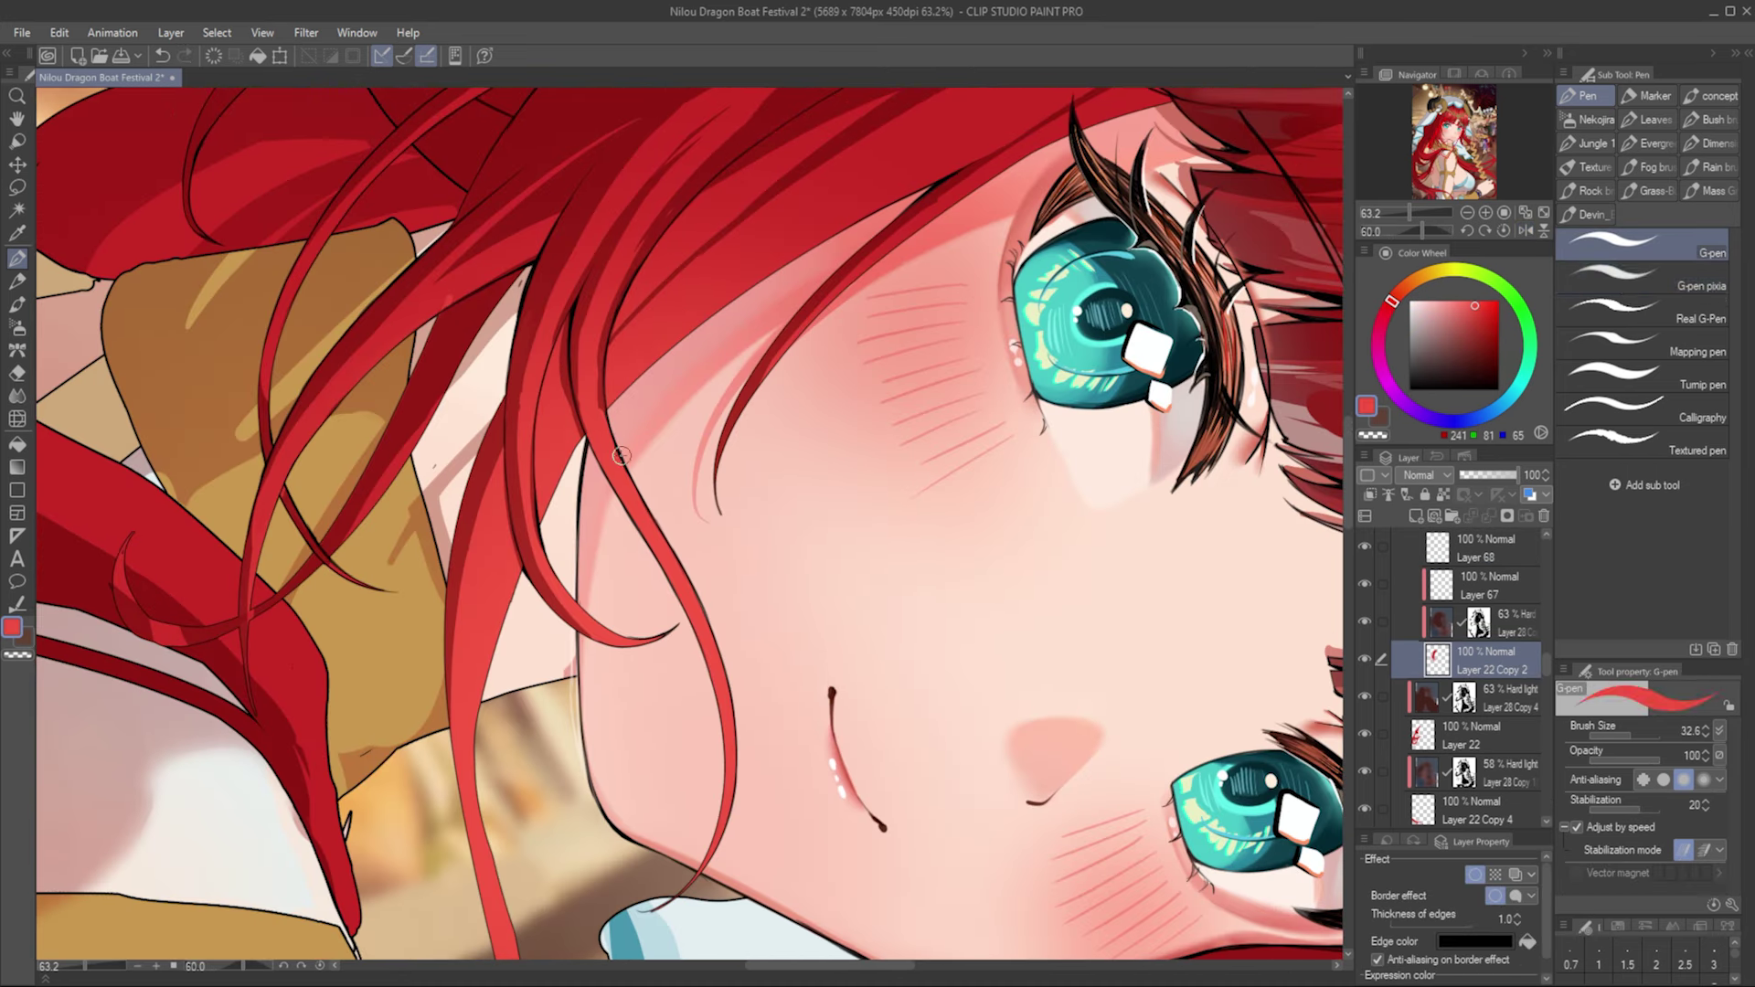
pyautogui.press('h')
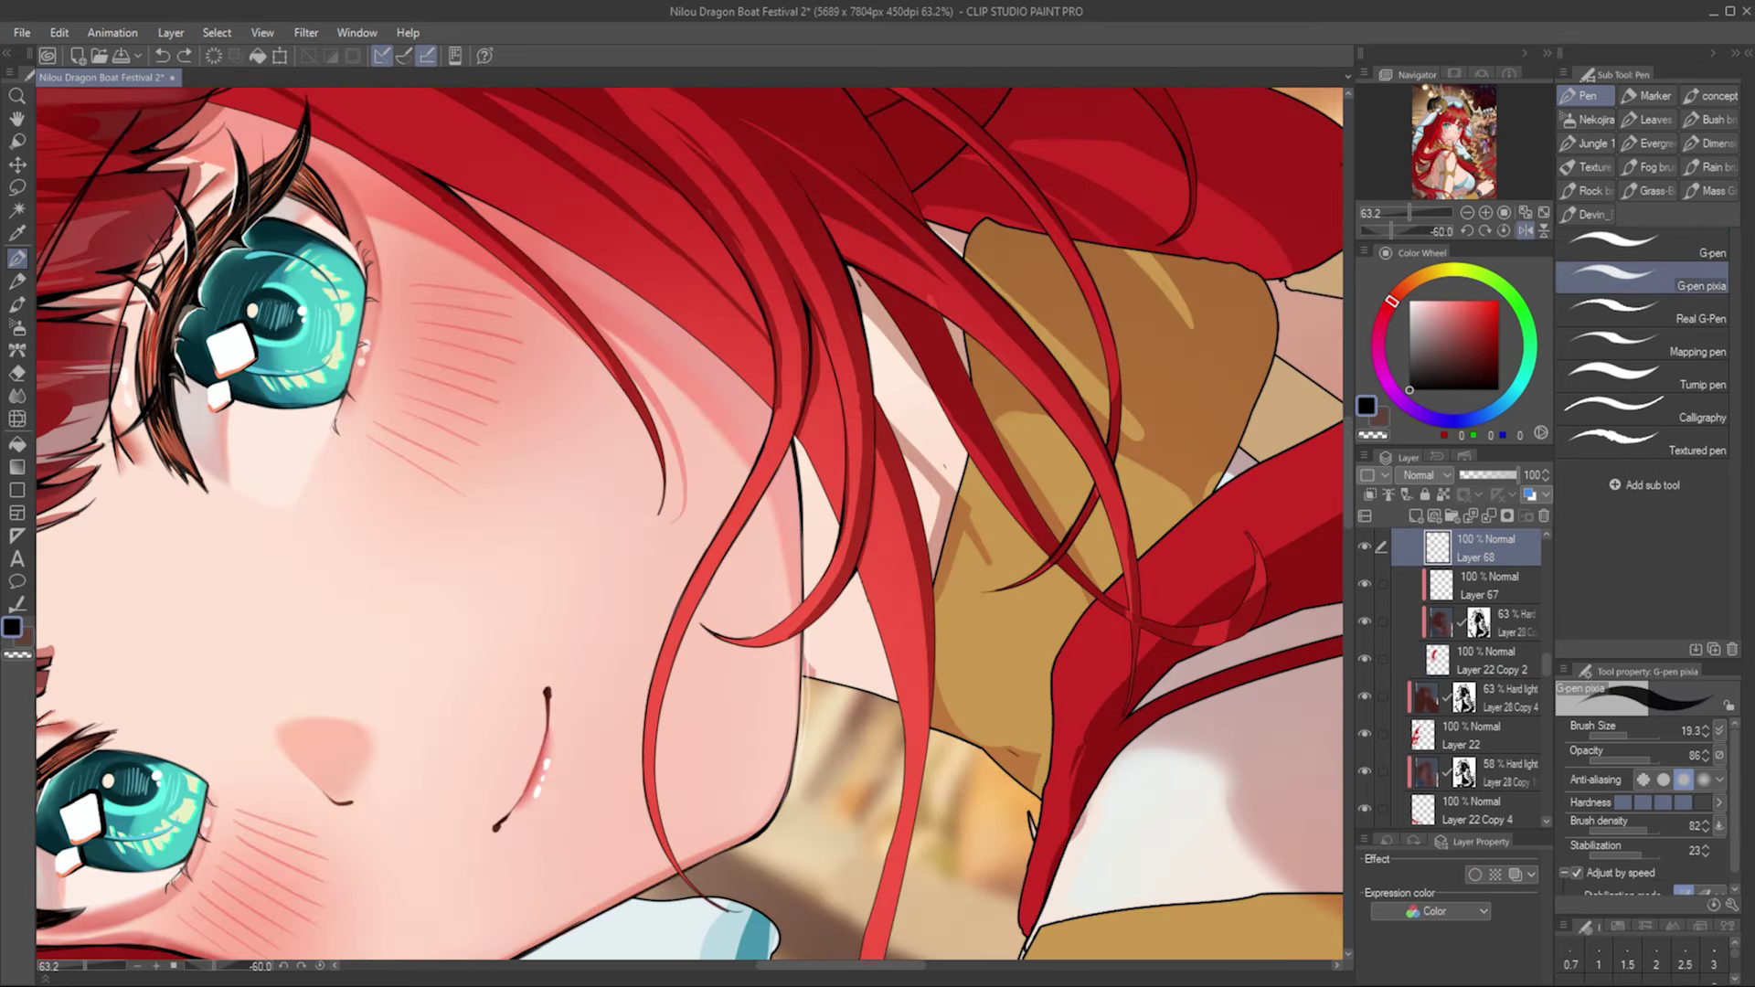
pyautogui.press('h')
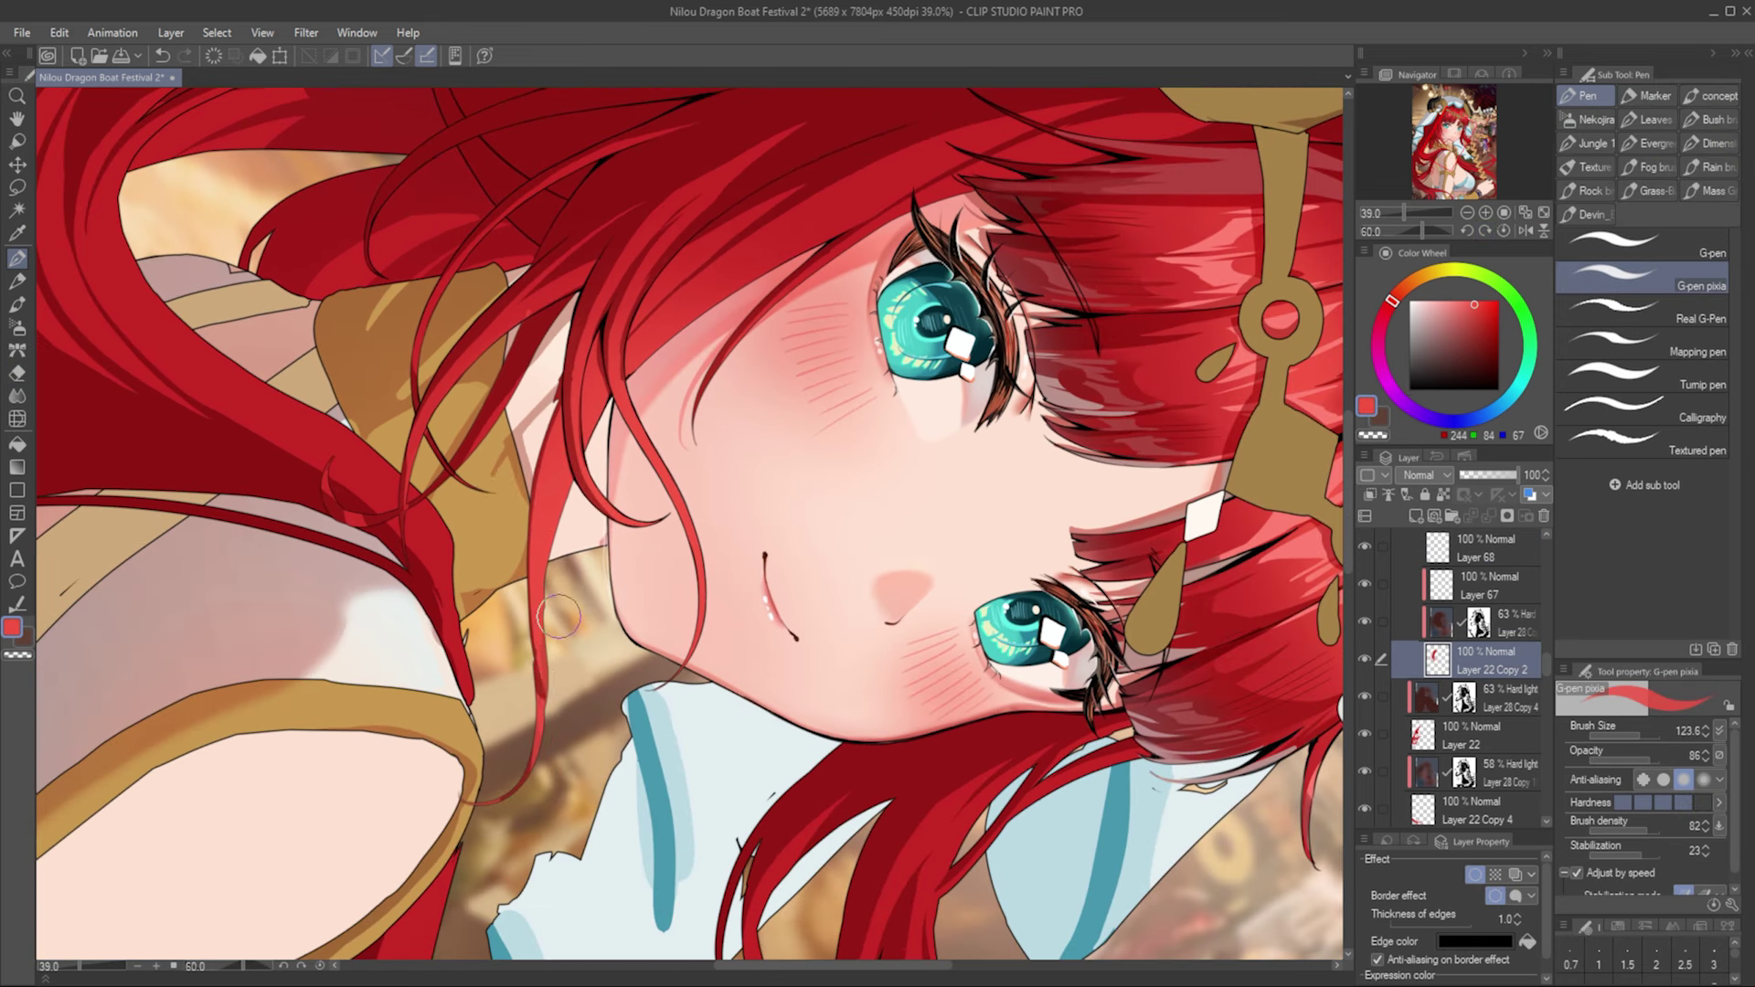
# Step: Reshape the long side lock's tip into a red fork above the shoulder on Layer 22 Copy 2 with the G-pen pixia and Lasso
pyautogui.moveTo(512, 827)
pyautogui.mouseDown()
pyautogui.moveTo(535, 515)
pyautogui.moveTo(548, 541)
pyautogui.mouseUp()
pyautogui.press('m')
pyautogui.hotkey('ctrl', 'd')
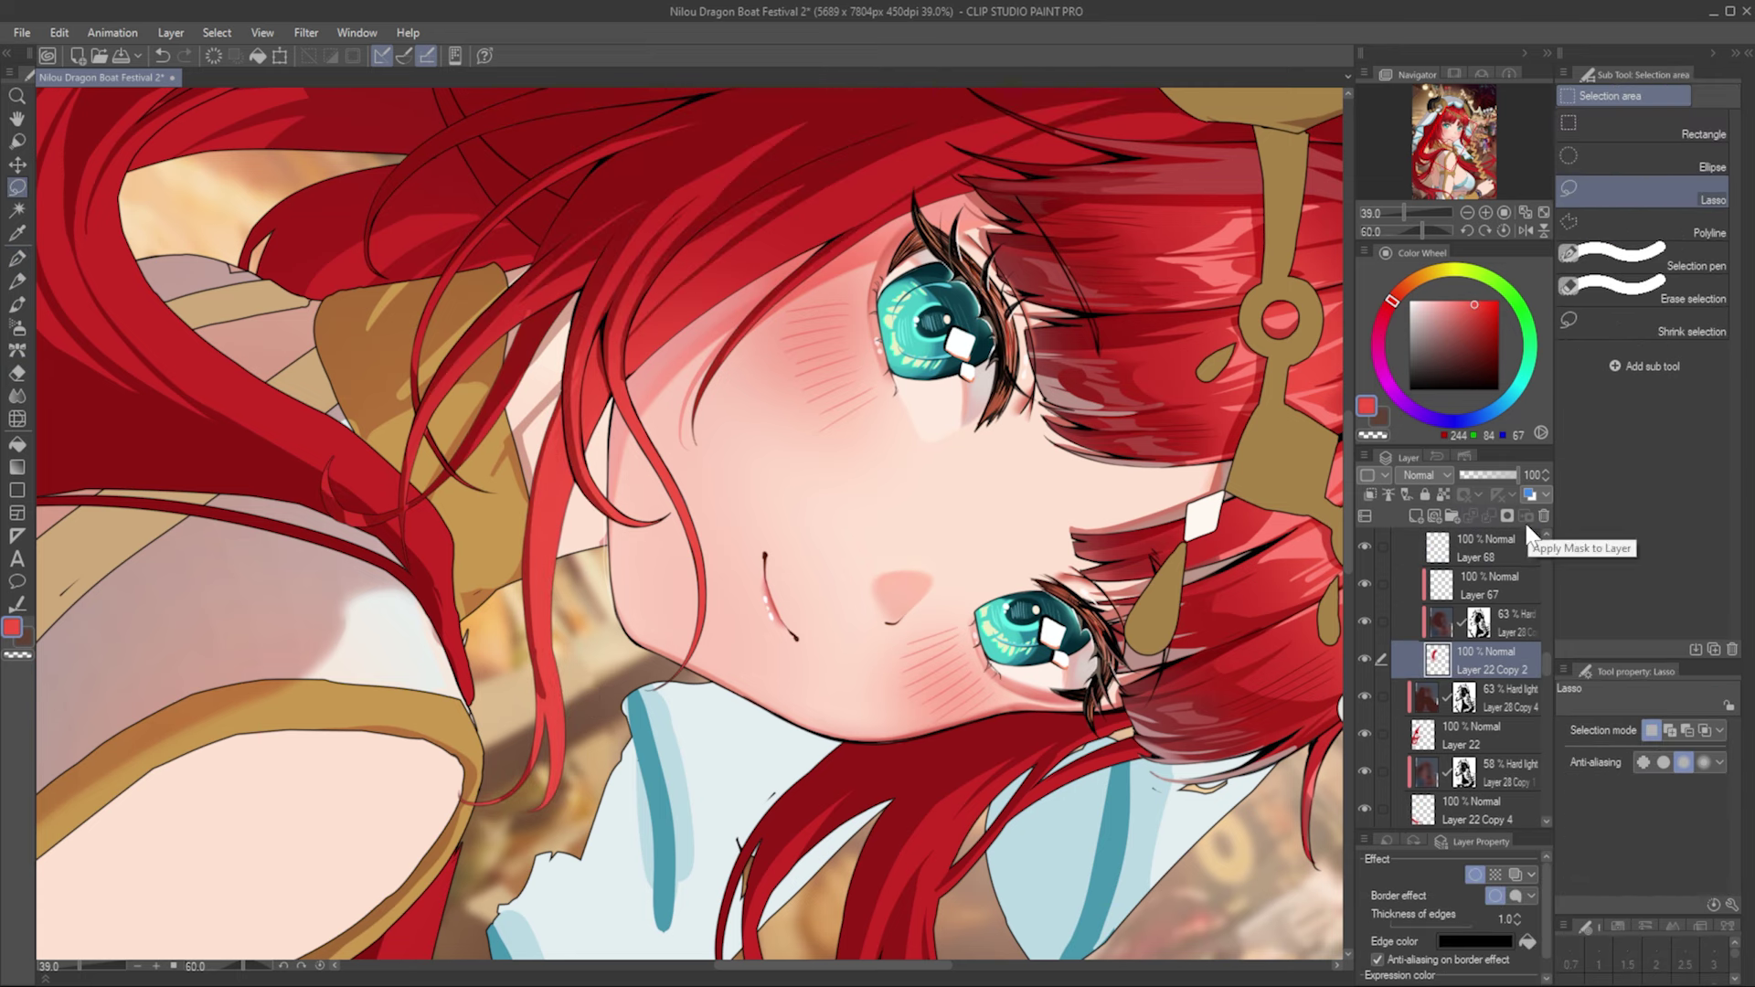
# Step: Outline the long side lock and its forked tip above the shoulder on Layer 68 with the black G-pen pixia
pyautogui.press('p')
pyautogui.hotkey('alt', ']')
pyautogui.hotkey('alt', ']')
pyautogui.hotkey('alt', ']')
pyautogui.press('.')
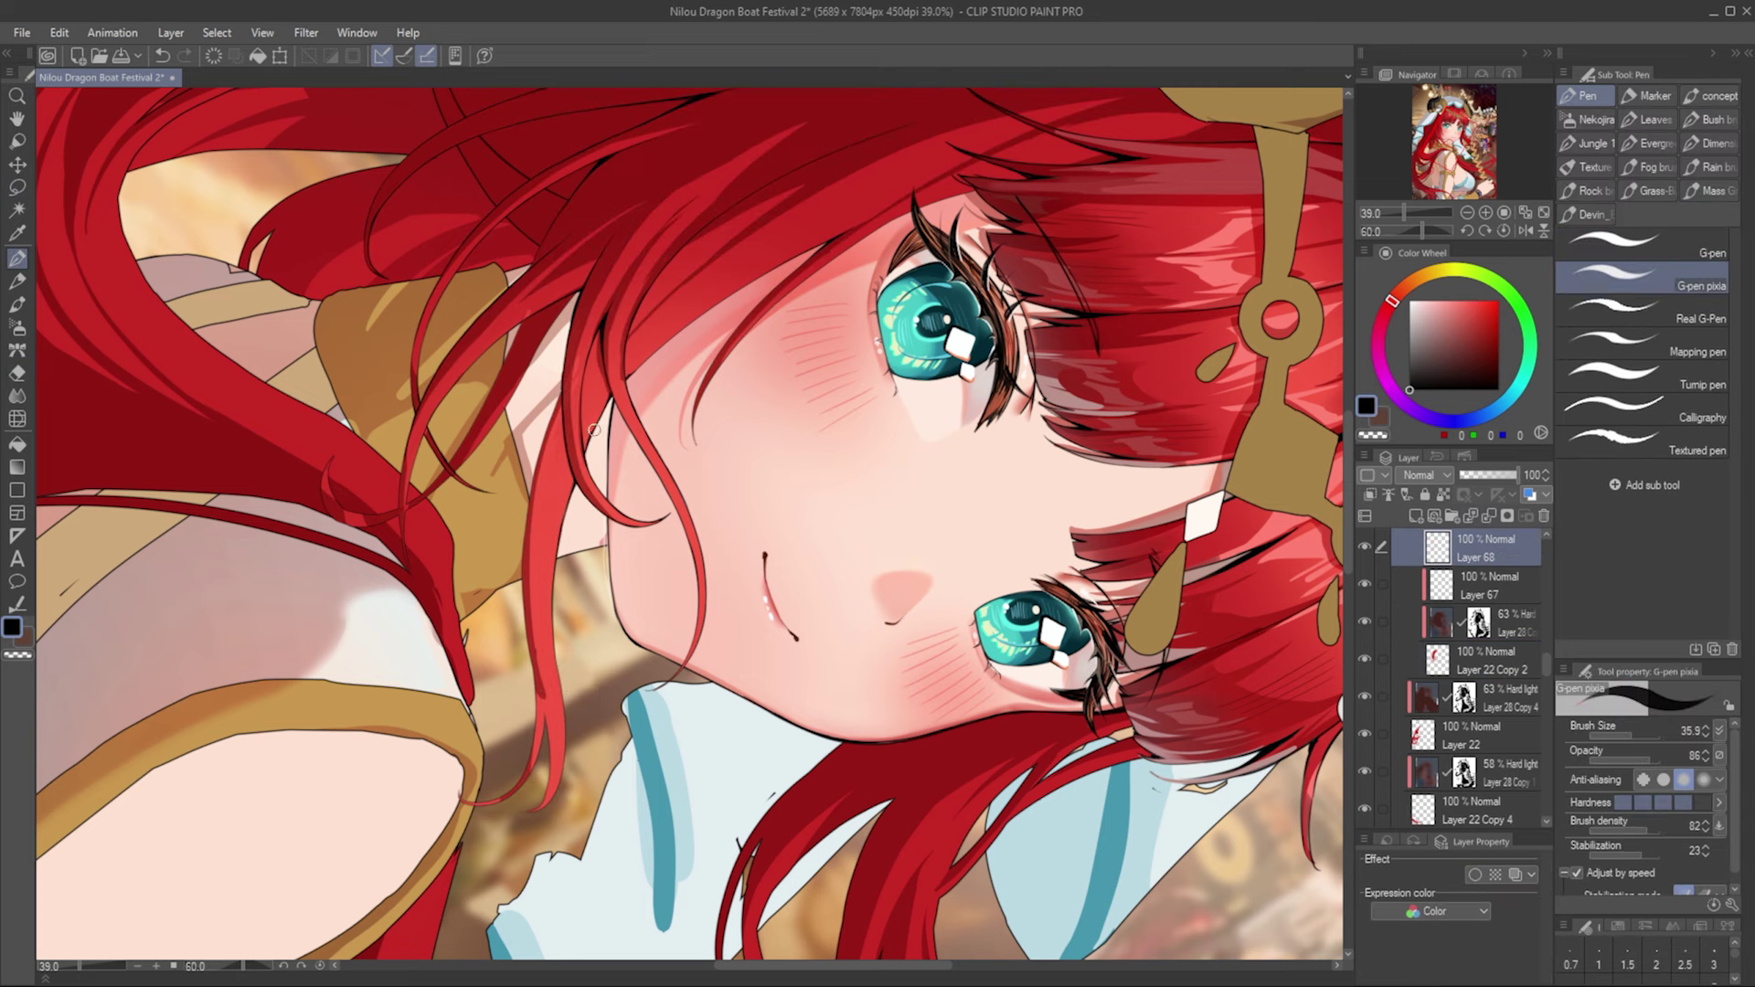
pyautogui.scroll(3, 540, 458)
pyautogui.press('h')
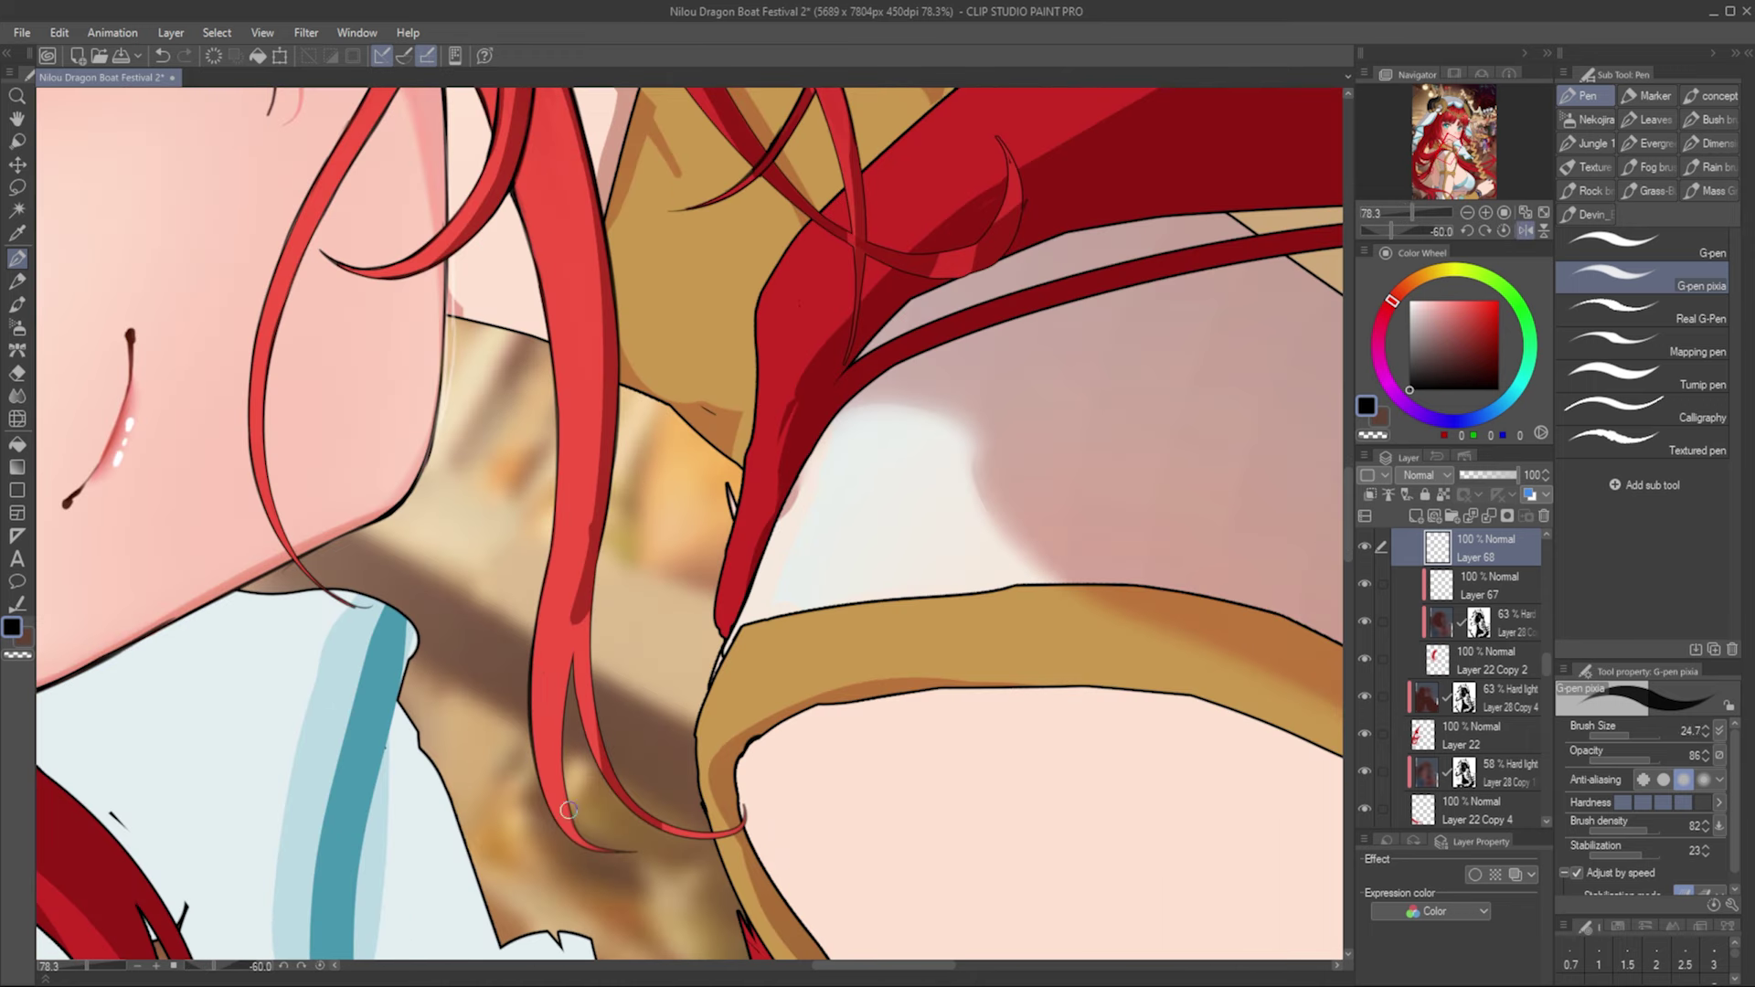
pyautogui.press('h')
pyautogui.press('r')
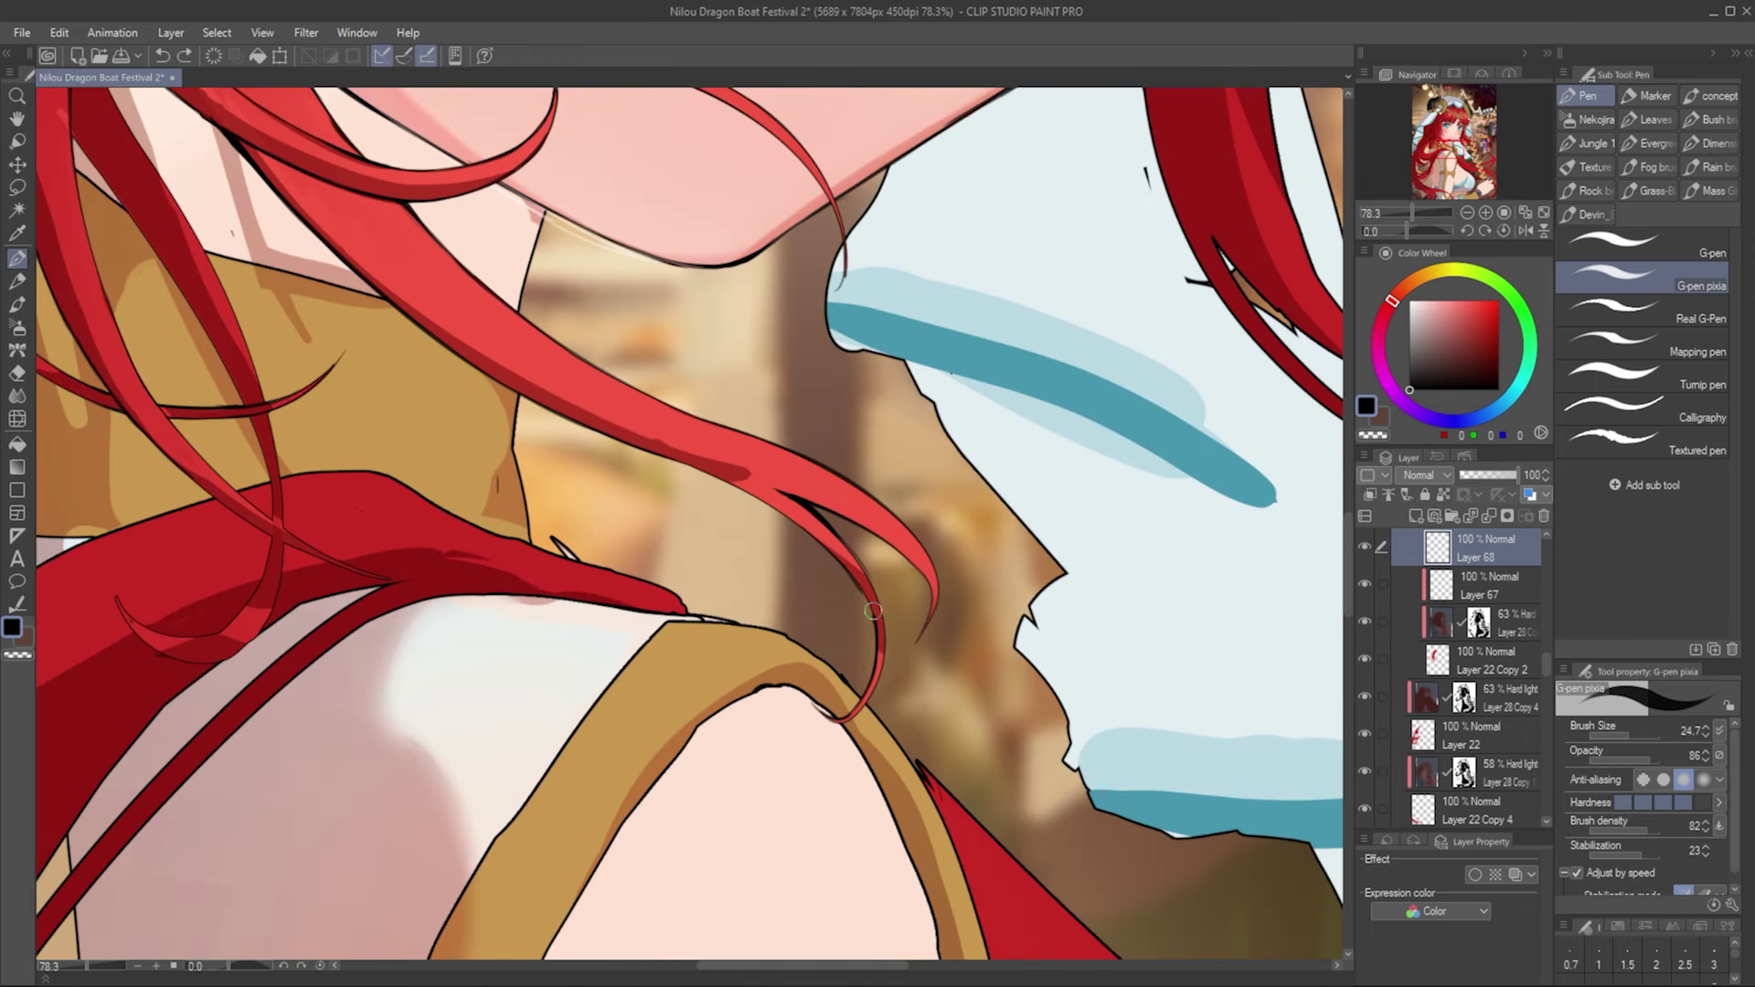
pyautogui.press('h')
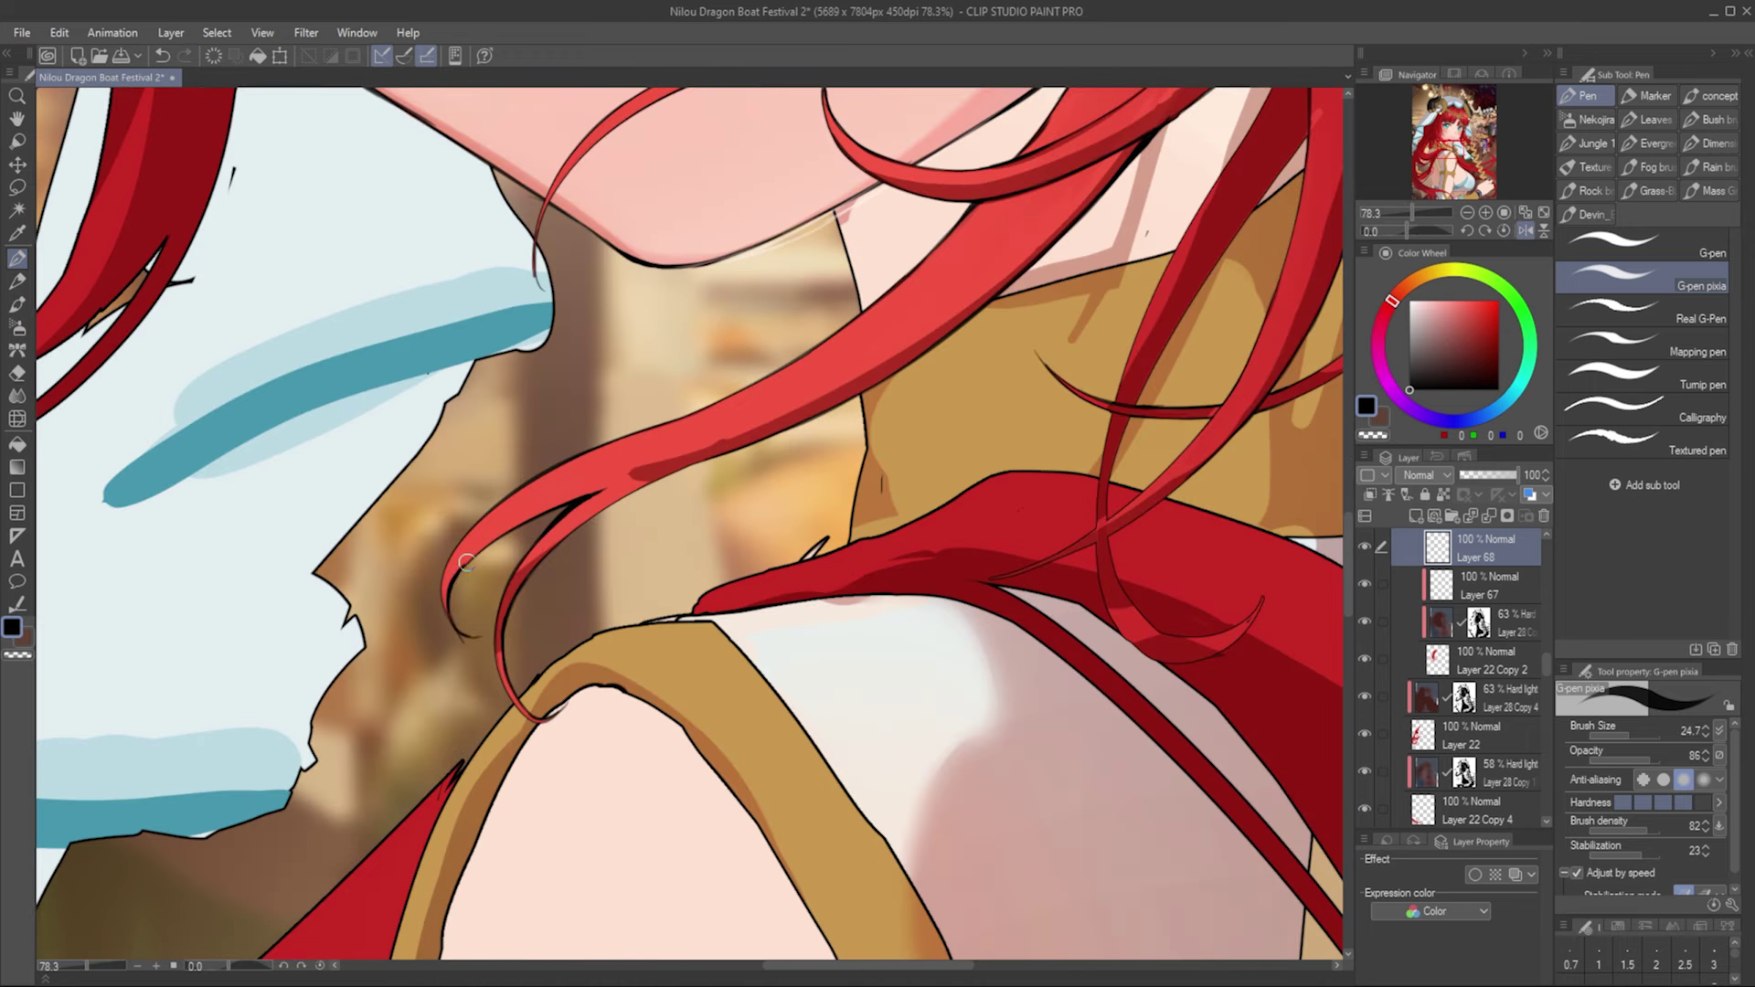
# Step: Clean up the side locks beside the cheek with the Hard eraser and thicken their outlines on Layer 68 with the G-pen pixia
pyautogui.scroll(-5, 466, 562)
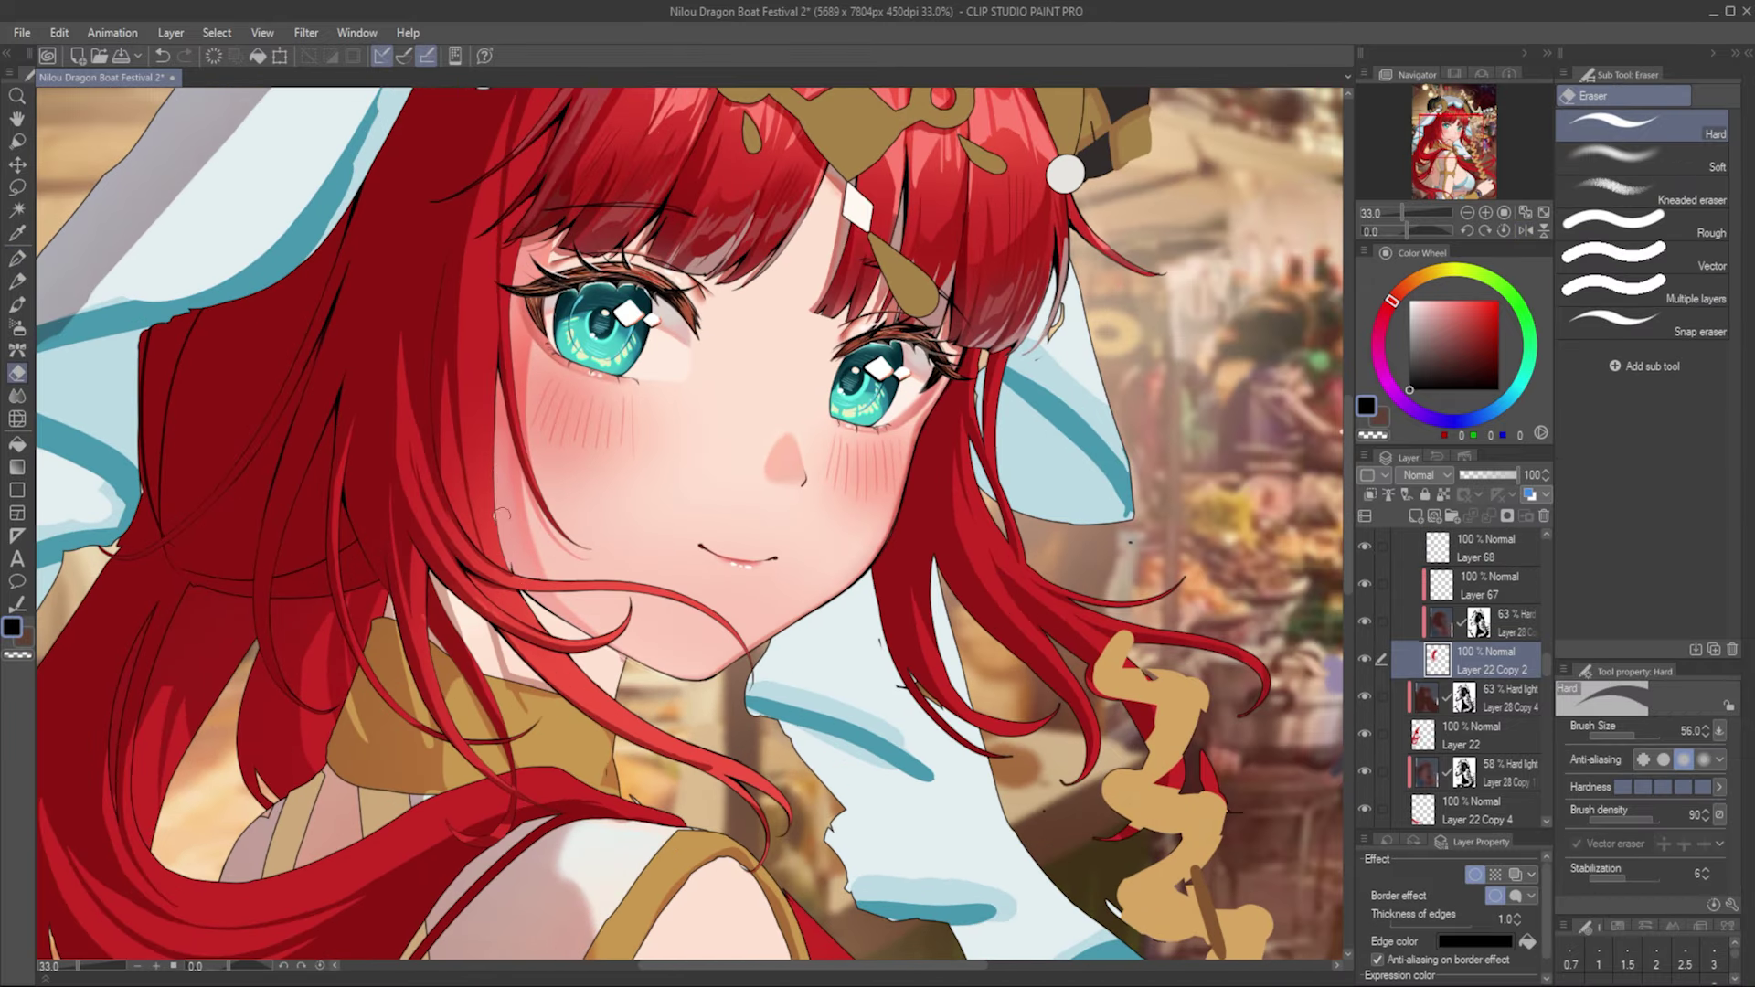
pyautogui.scroll(1, 499, 514)
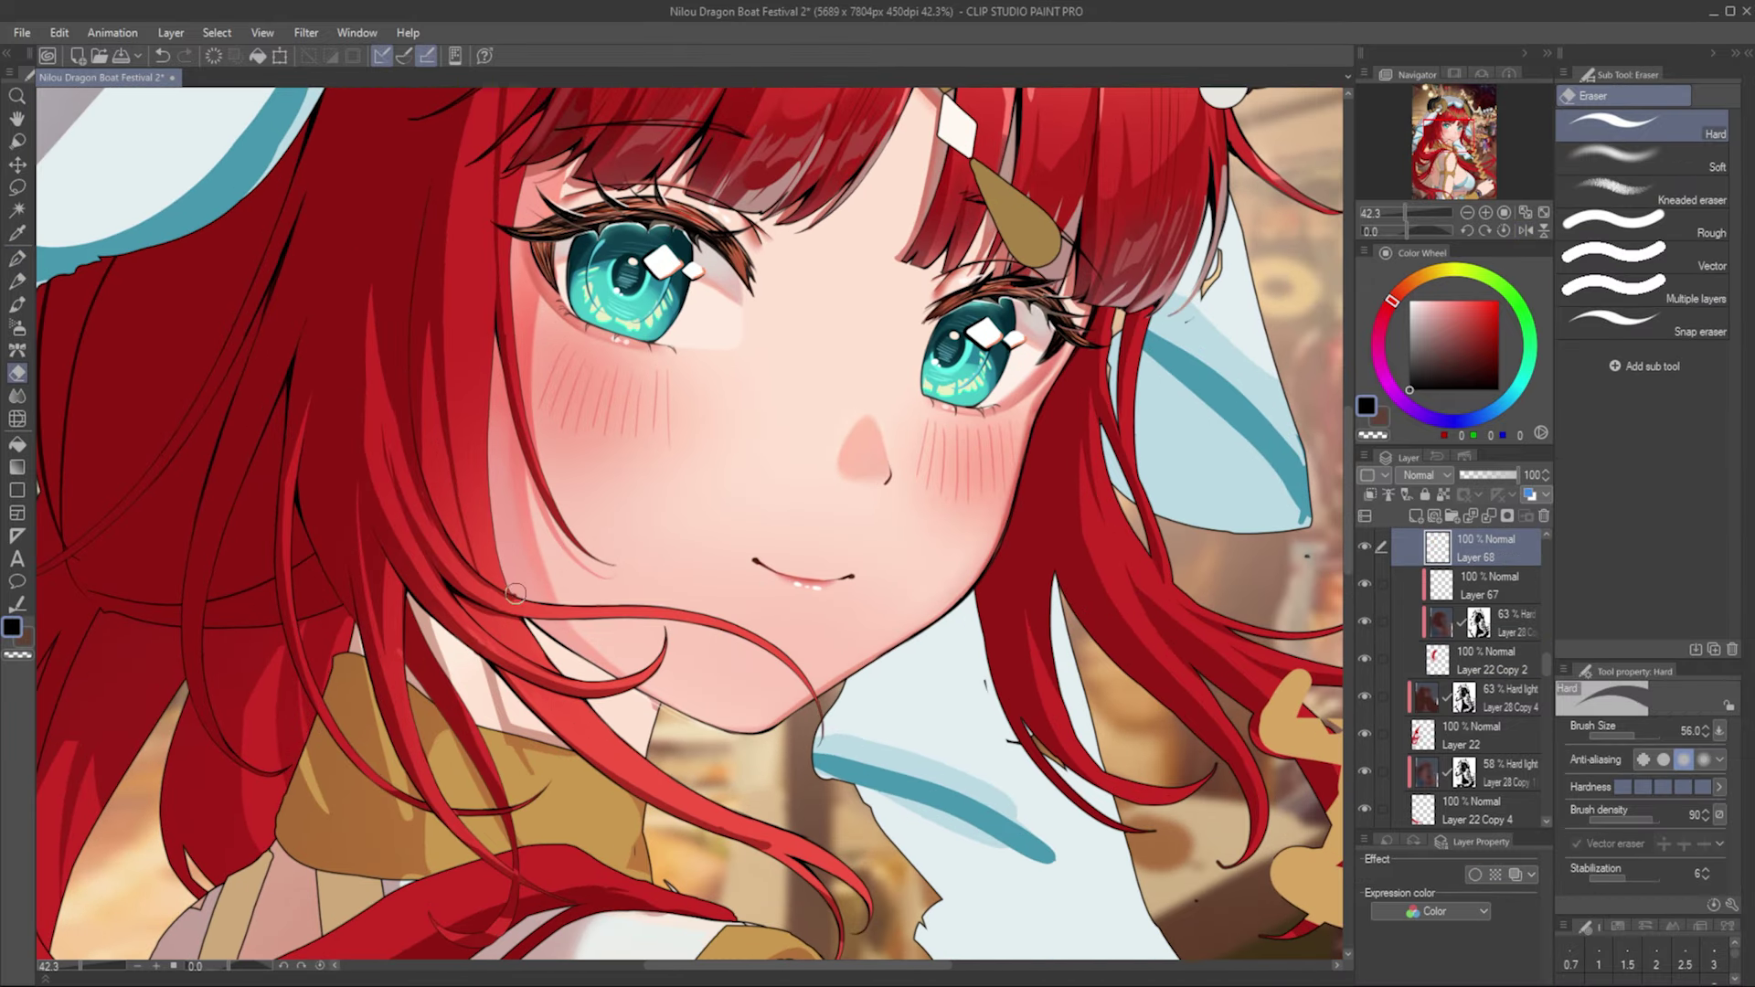
pyautogui.press('p')
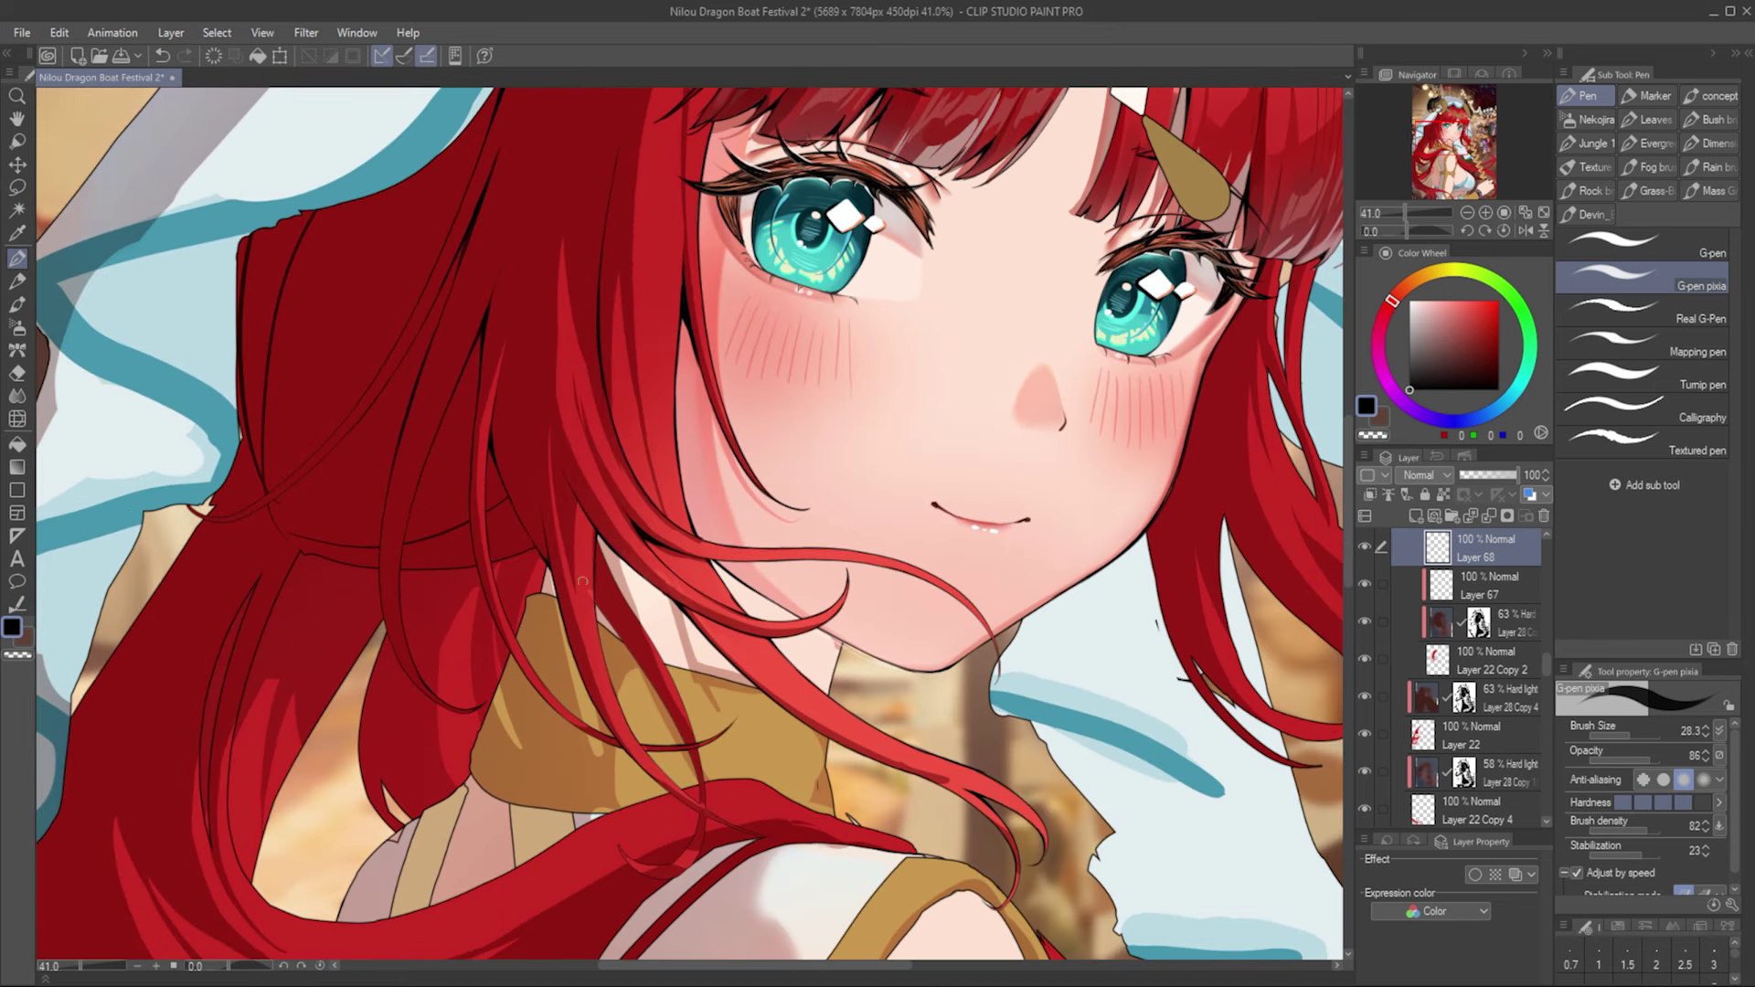
pyautogui.press('h')
pyautogui.scroll(2, 582, 581)
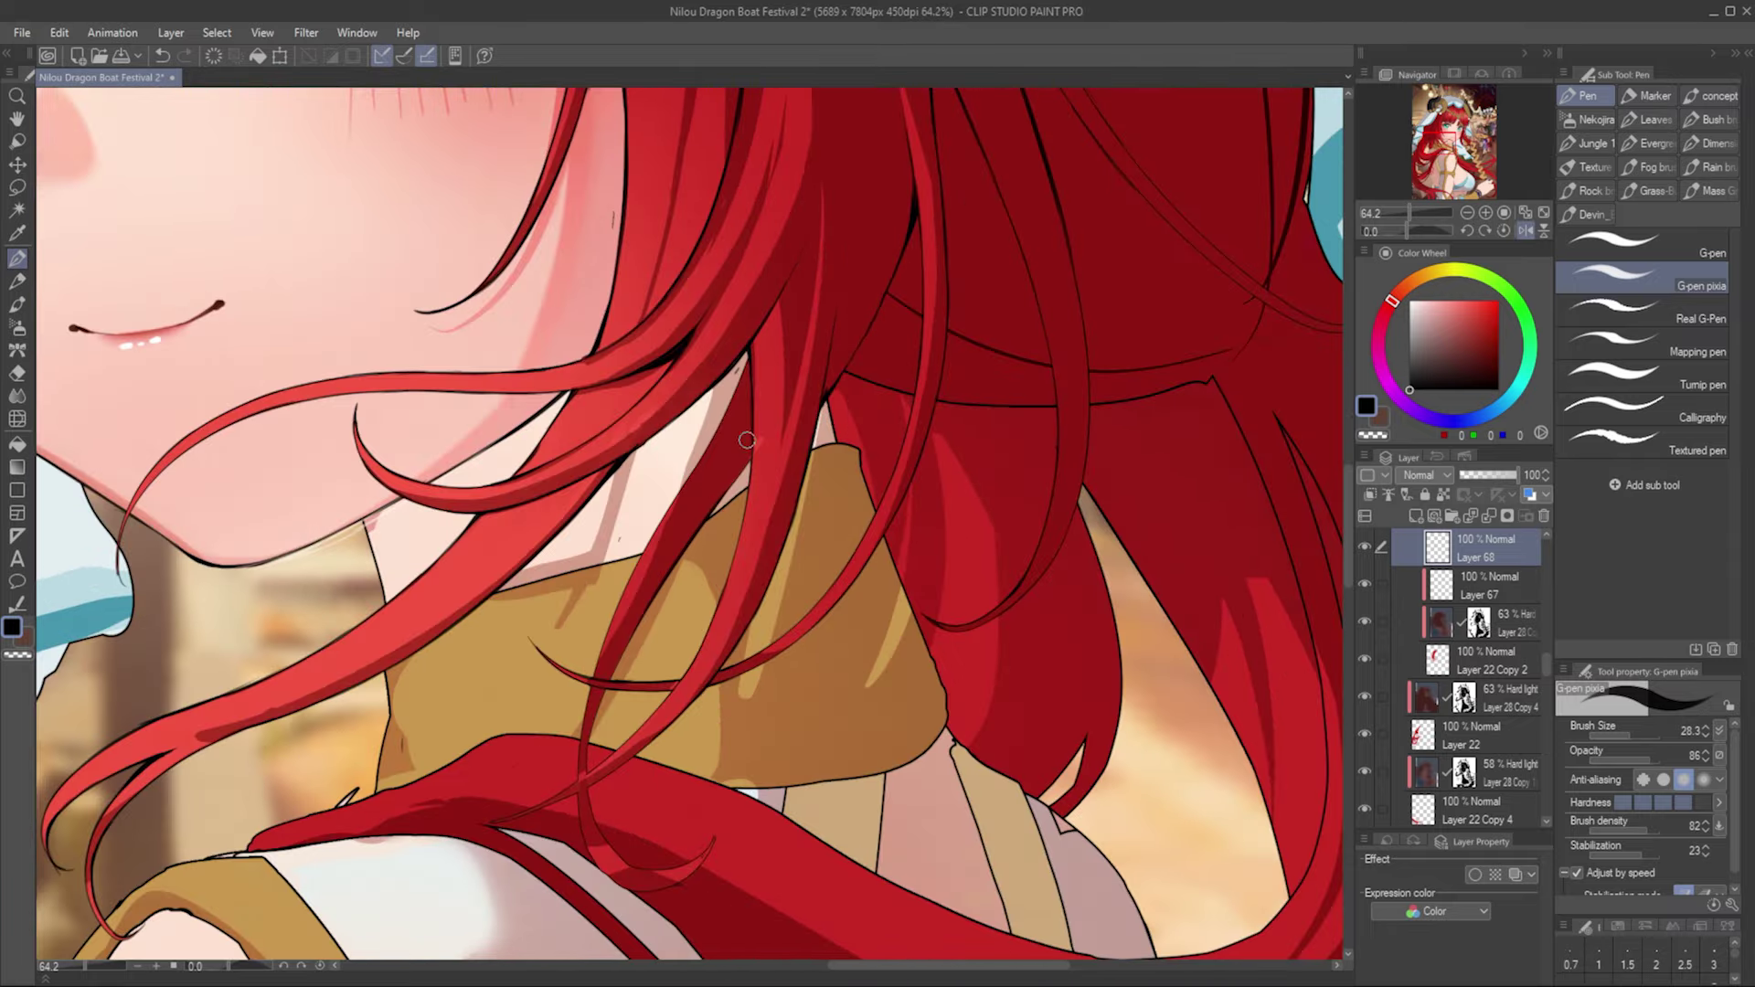
# Step: Erase the overlapping lines where strands cross the gold collar on Layer 68 and outline the strand tips curling over the shoulder
pyautogui.press('h')
pyautogui.press('e')
pyautogui.press('h')
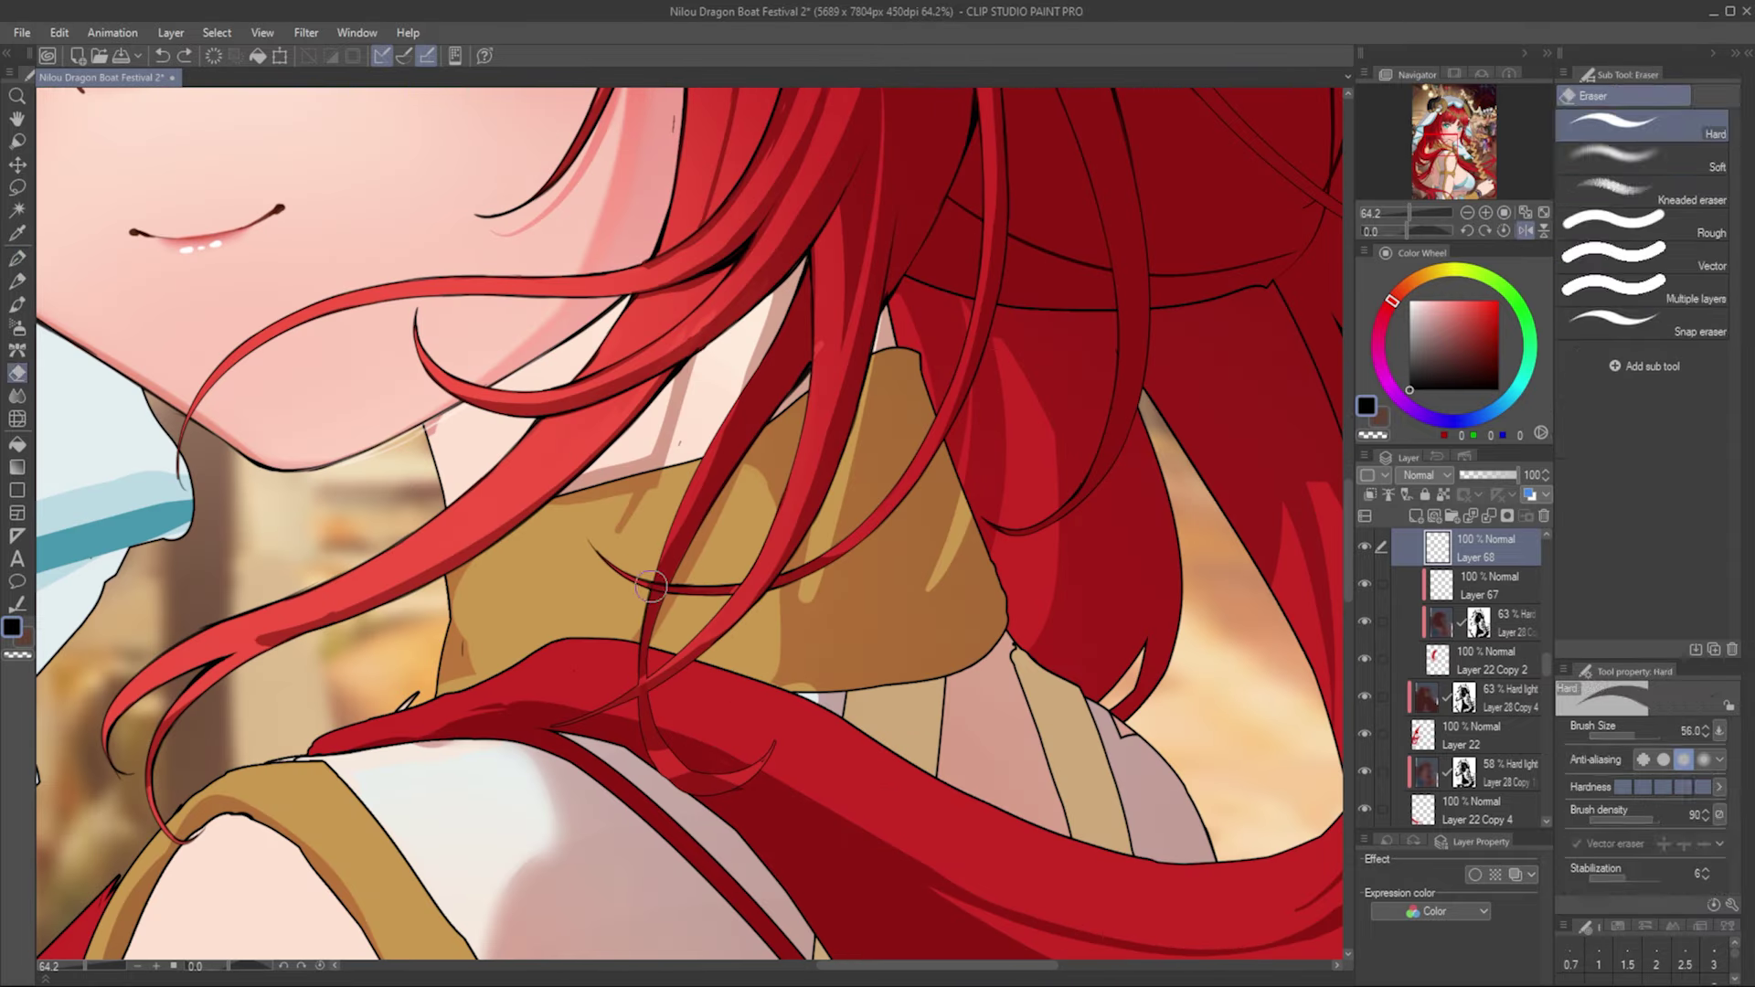
pyautogui.press('p')
pyautogui.scroll(-2, 655, 621)
pyautogui.press('h')
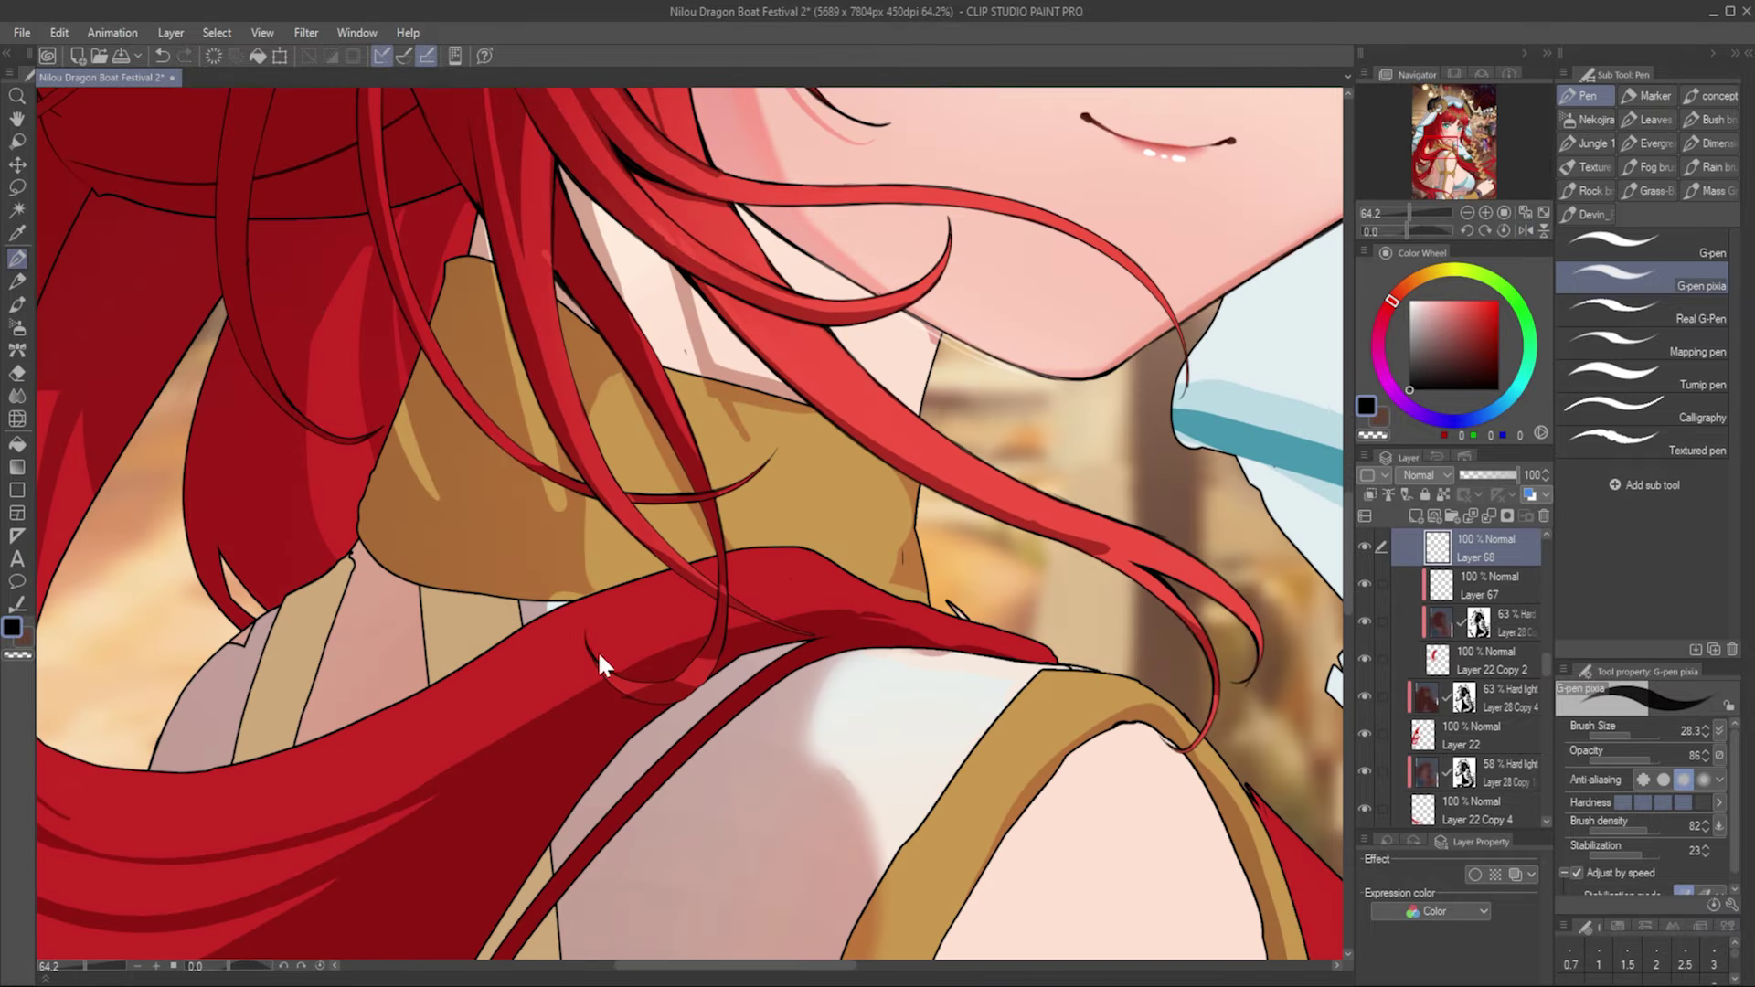
pyautogui.press('h')
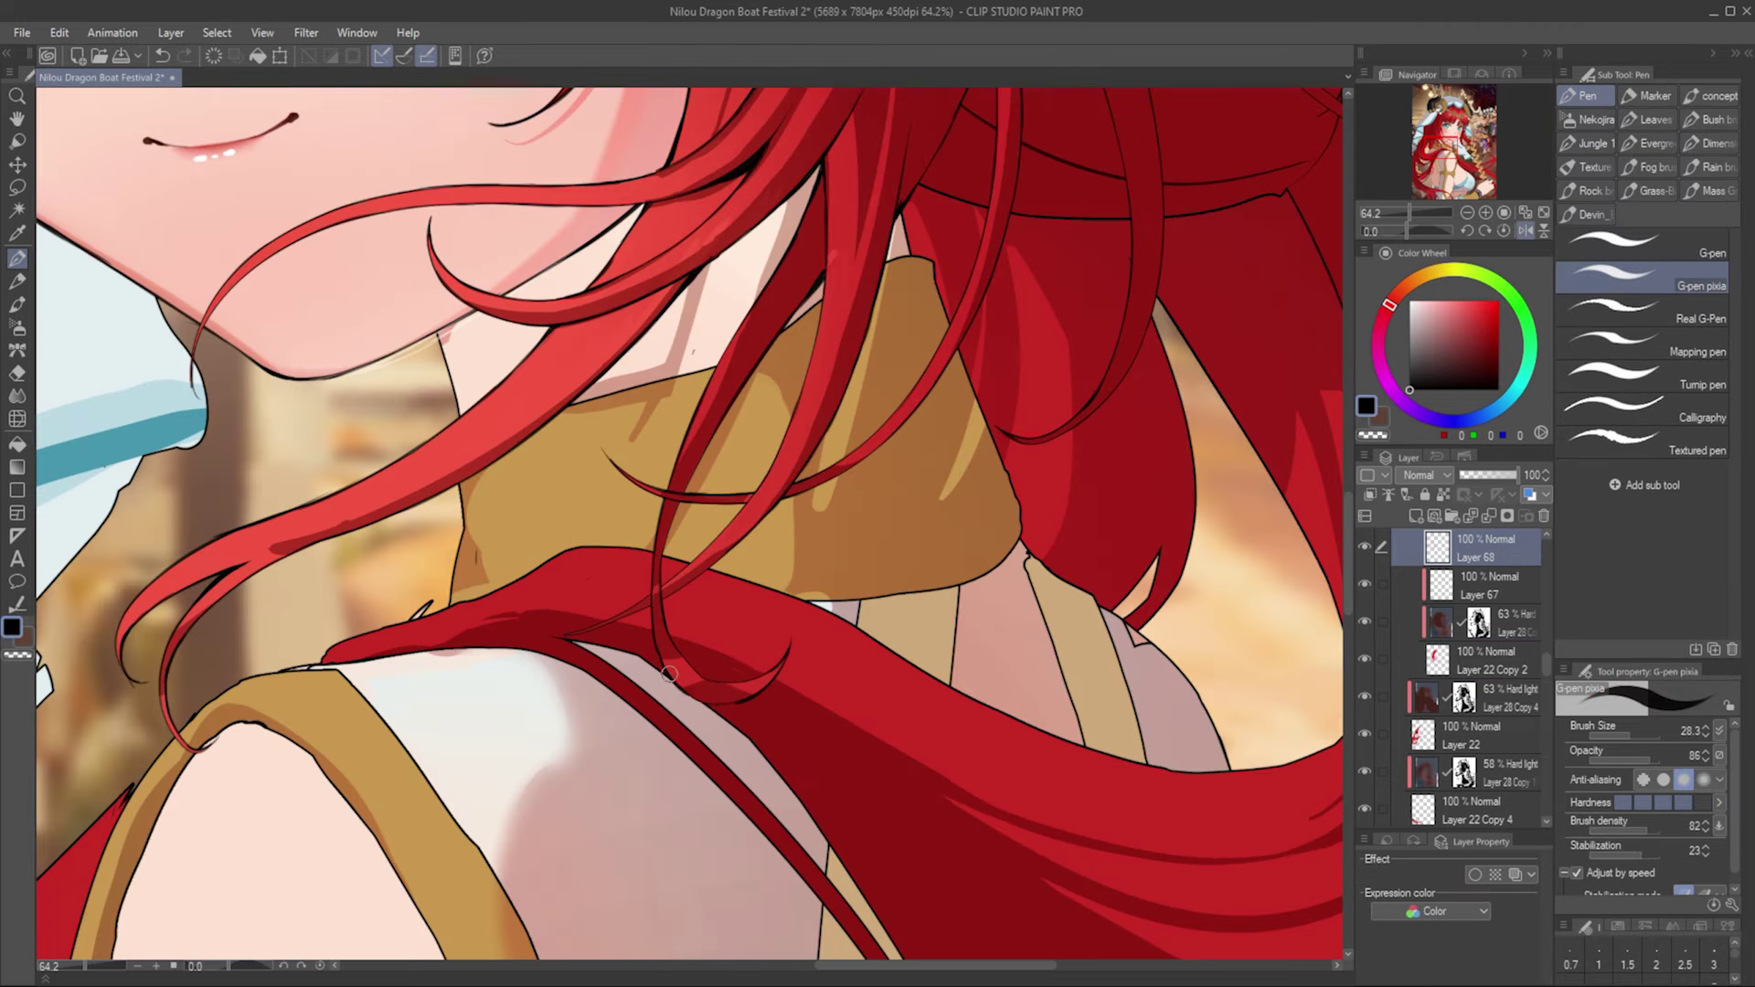
pyautogui.scroll(-3, 722, 679)
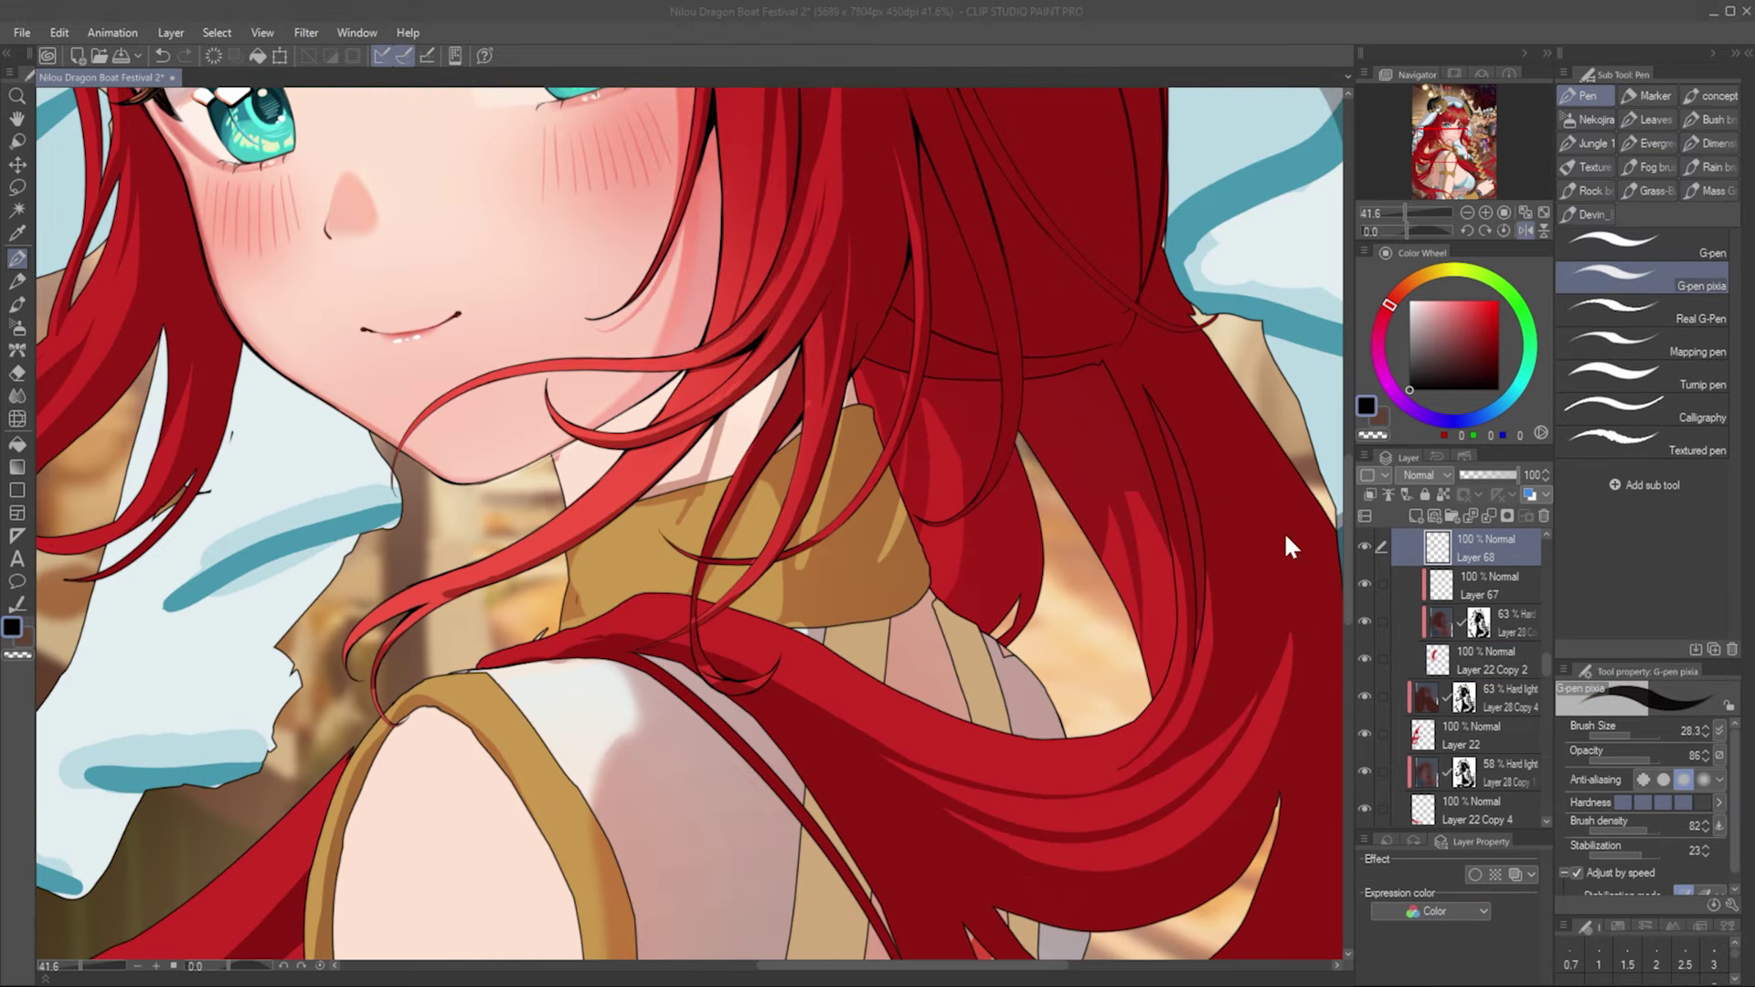
# Step: Refine the outlines of the hair strands resting on the shoulder below the collar with a thinner G-pen pixia on Layer 68
pyautogui.press('h')
pyautogui.scroll(-1, 639, 548)
pyautogui.scroll(4, 563, 480)
pyautogui.scroll(-2, 561, 479)
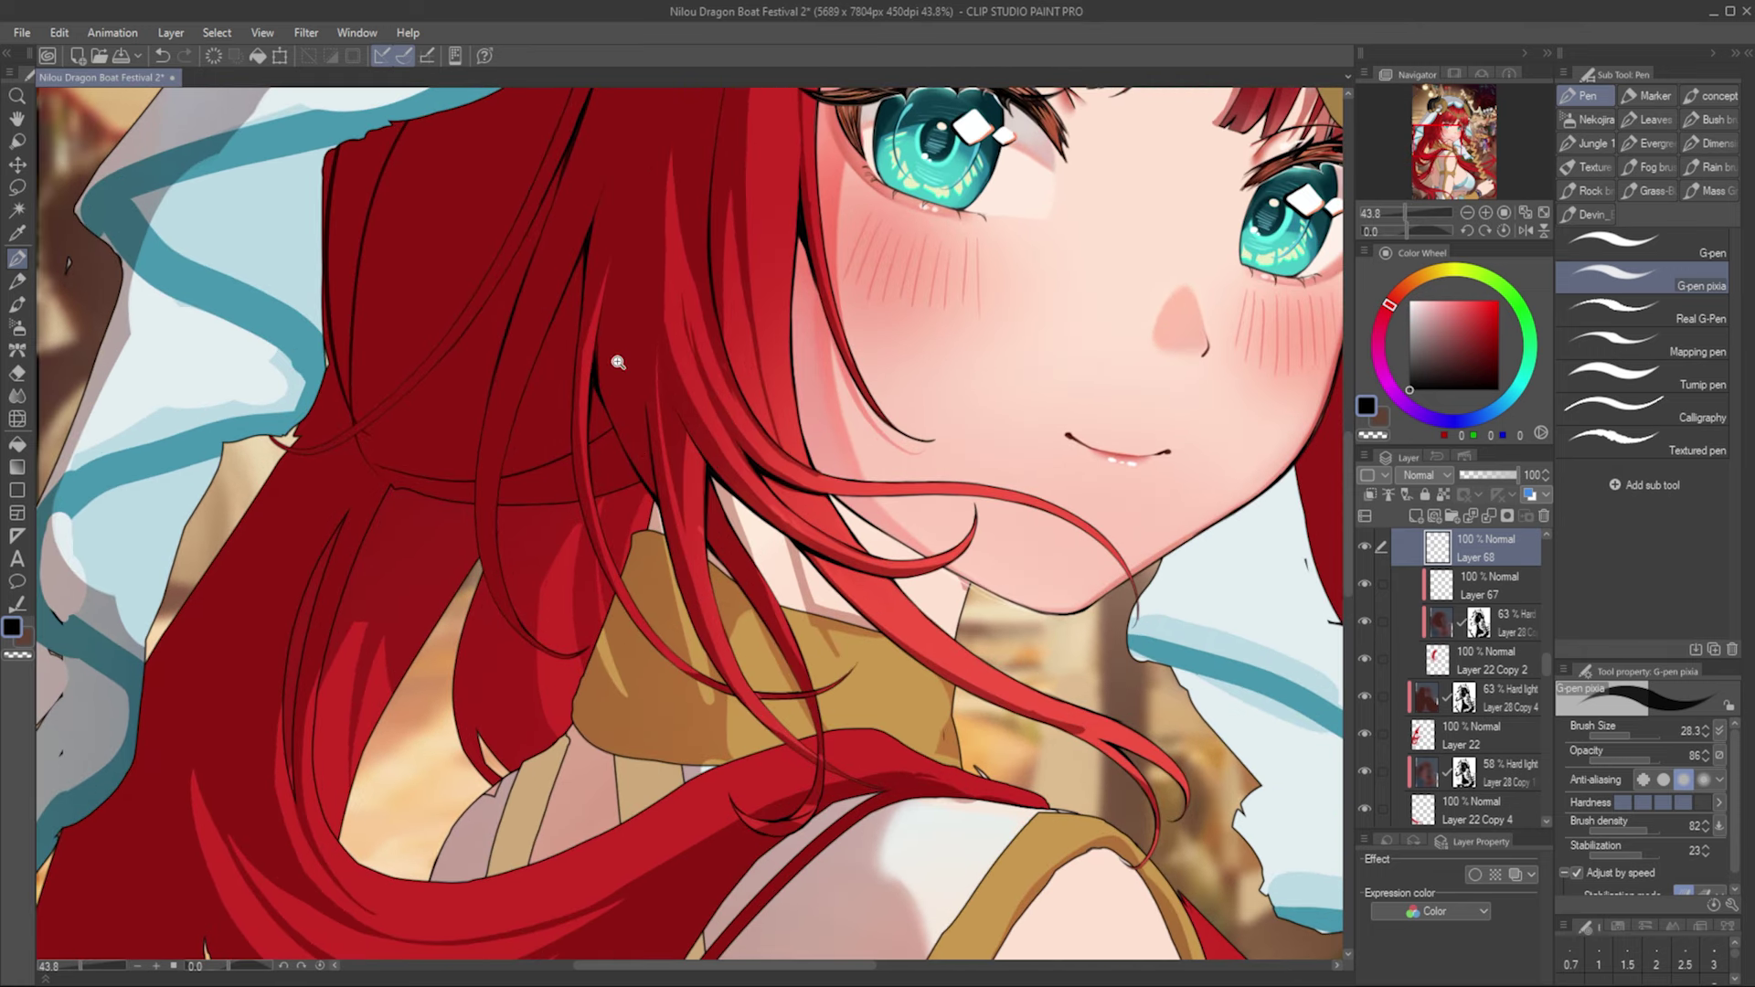
pyautogui.scroll(3, 630, 393)
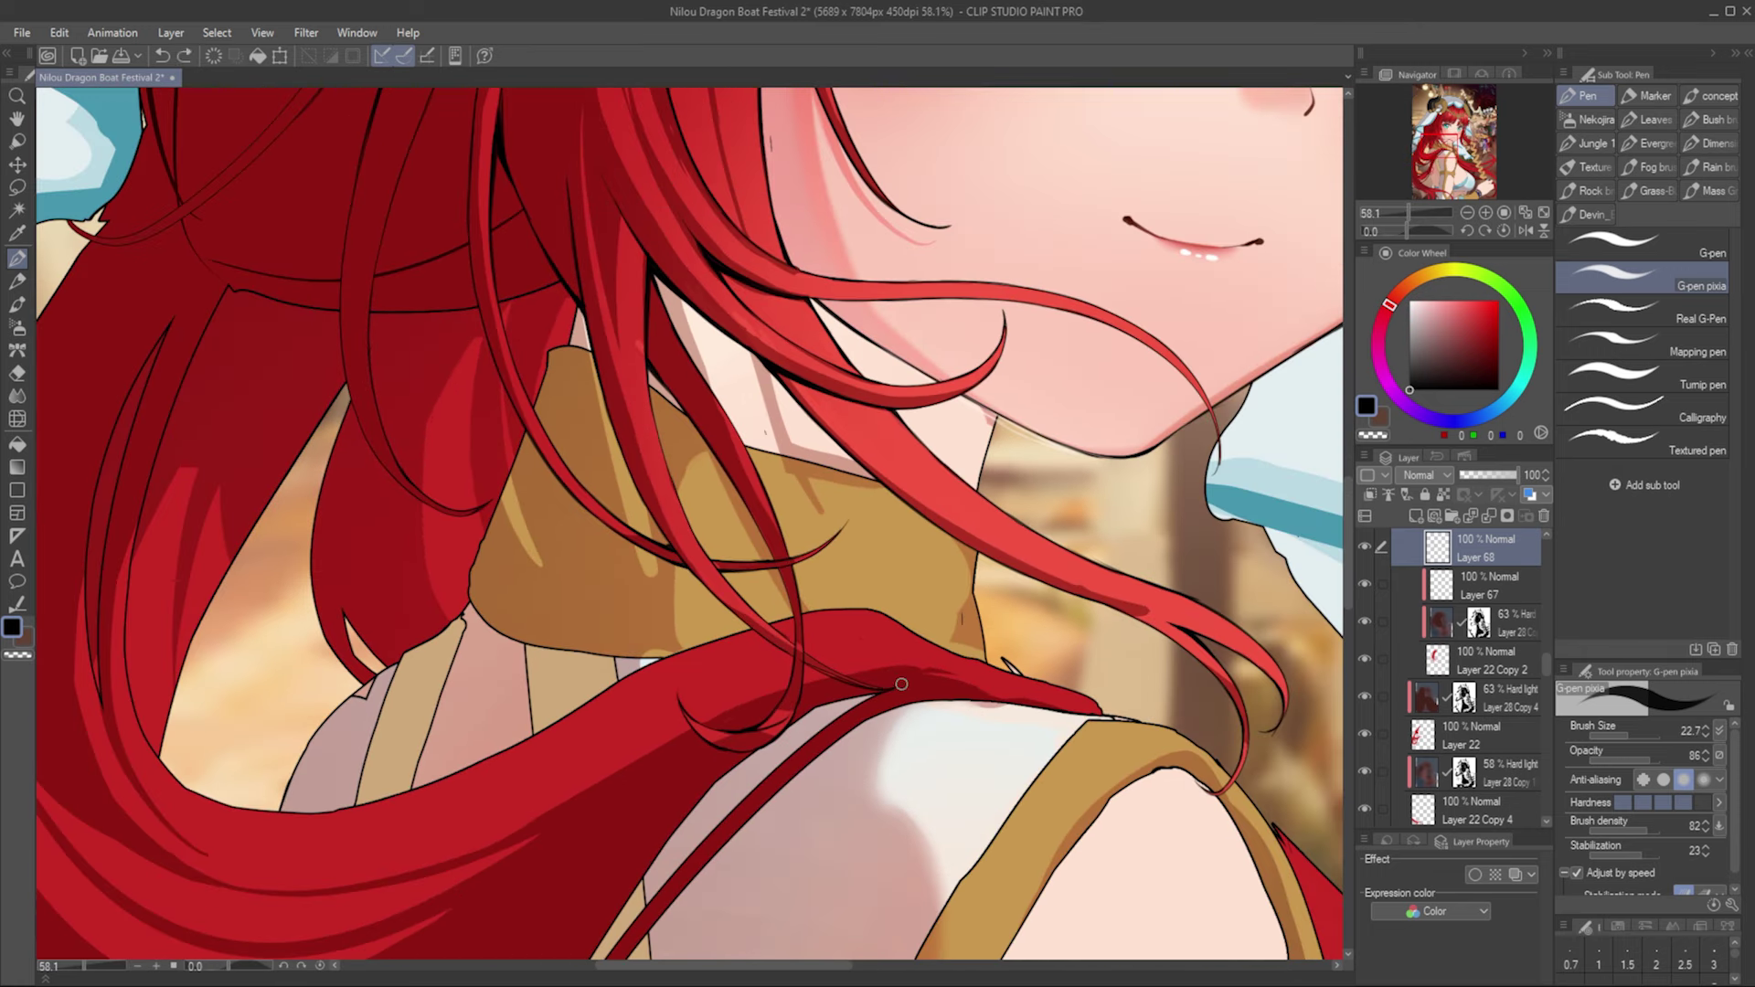
pyautogui.moveTo(902, 684); pyautogui.dragTo(870, 674)
# Step: Strengthen the outlines of the long back hair strands between the veil and the collar on Layer 68, undoing a stray stroke
pyautogui.scroll(-2, 537, 416)
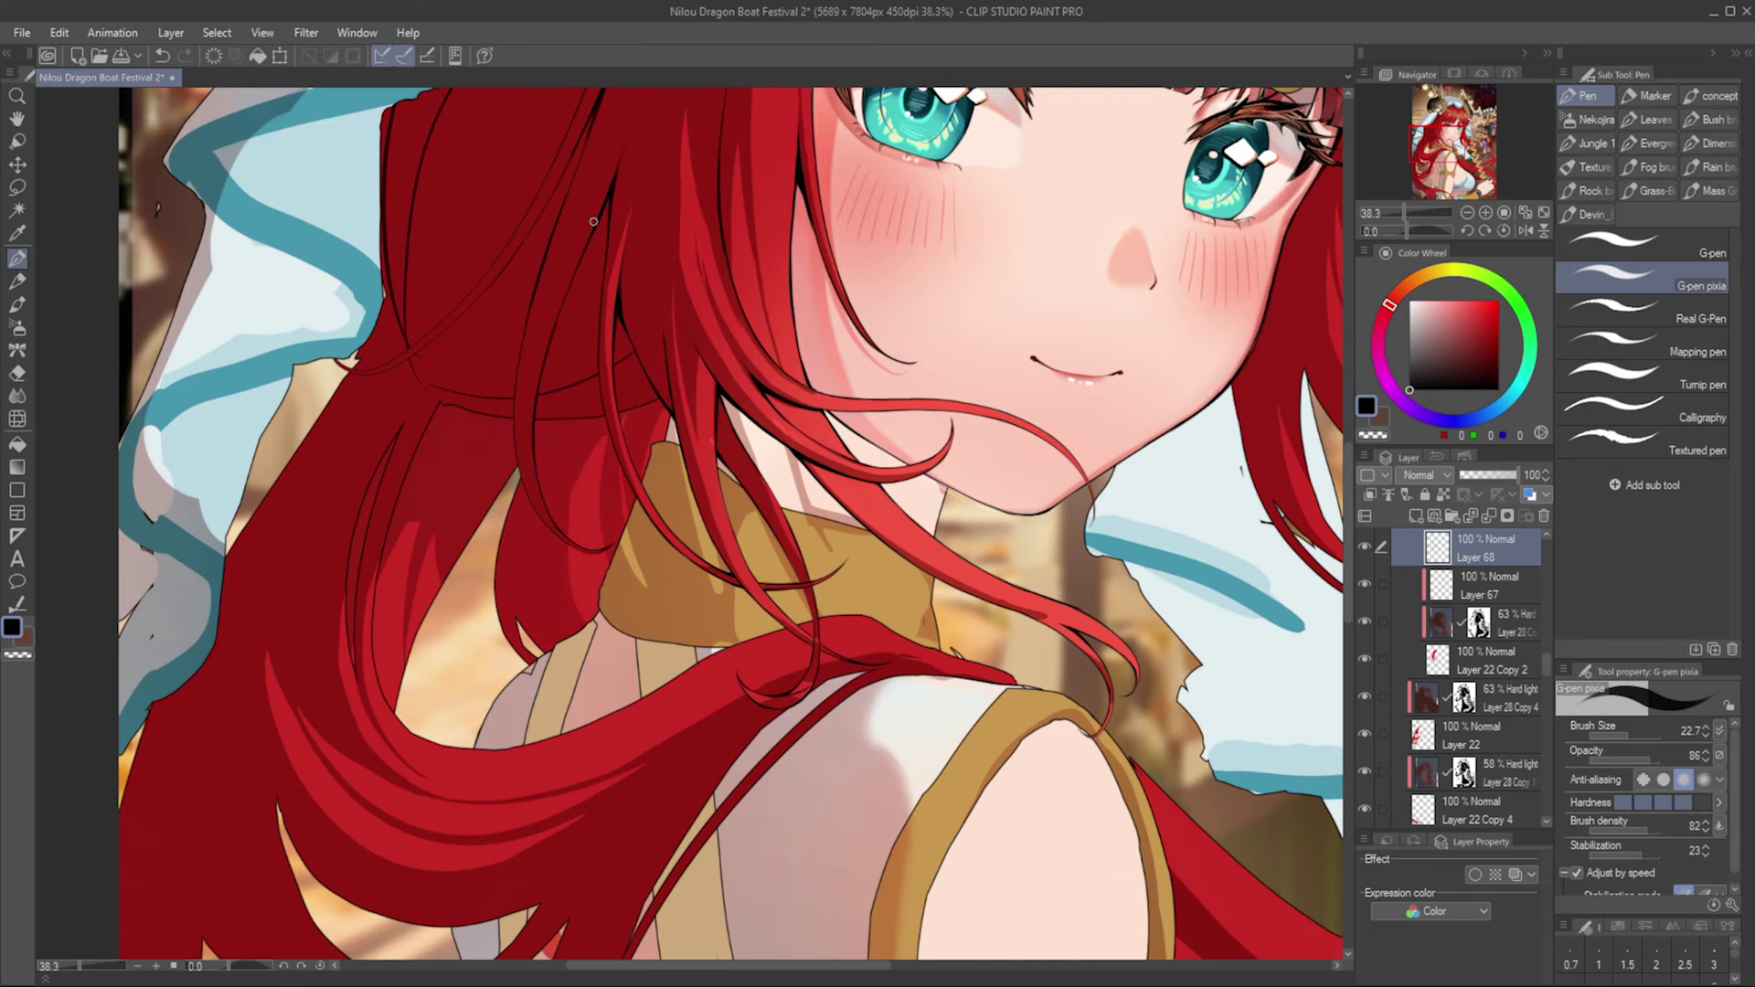
pyautogui.scroll(2, 618, 521)
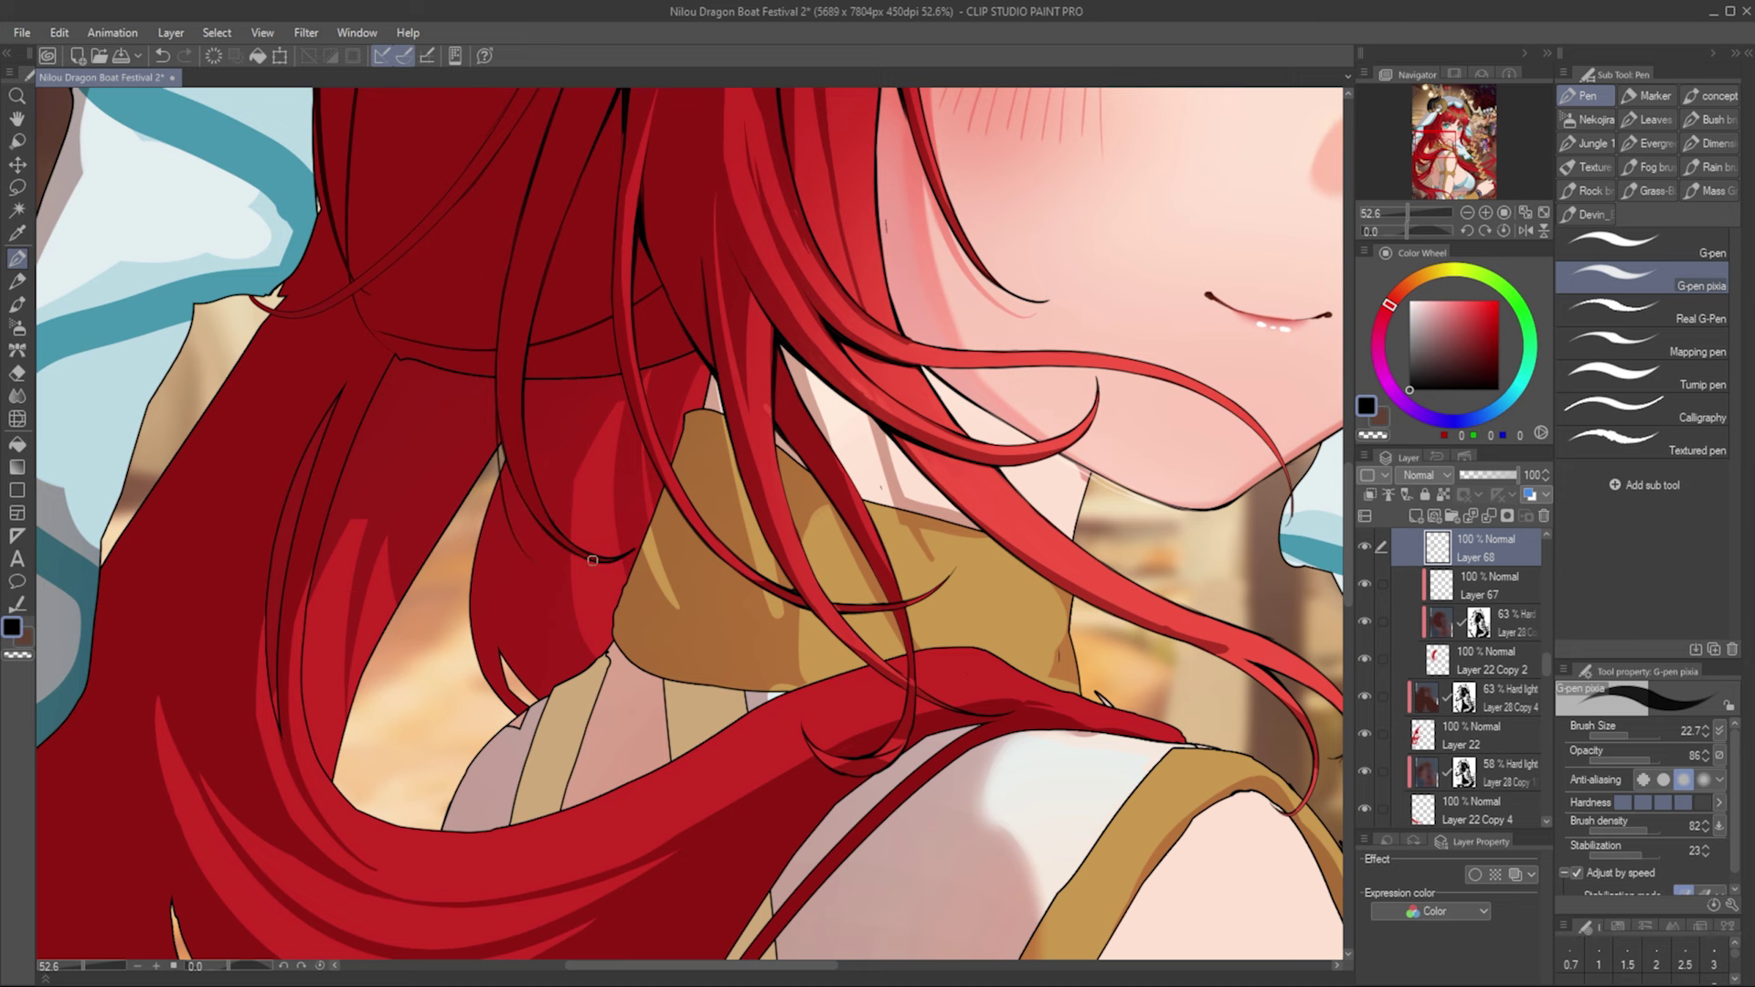
pyautogui.hotkey('ctrl', 'z')
pyautogui.press('h')
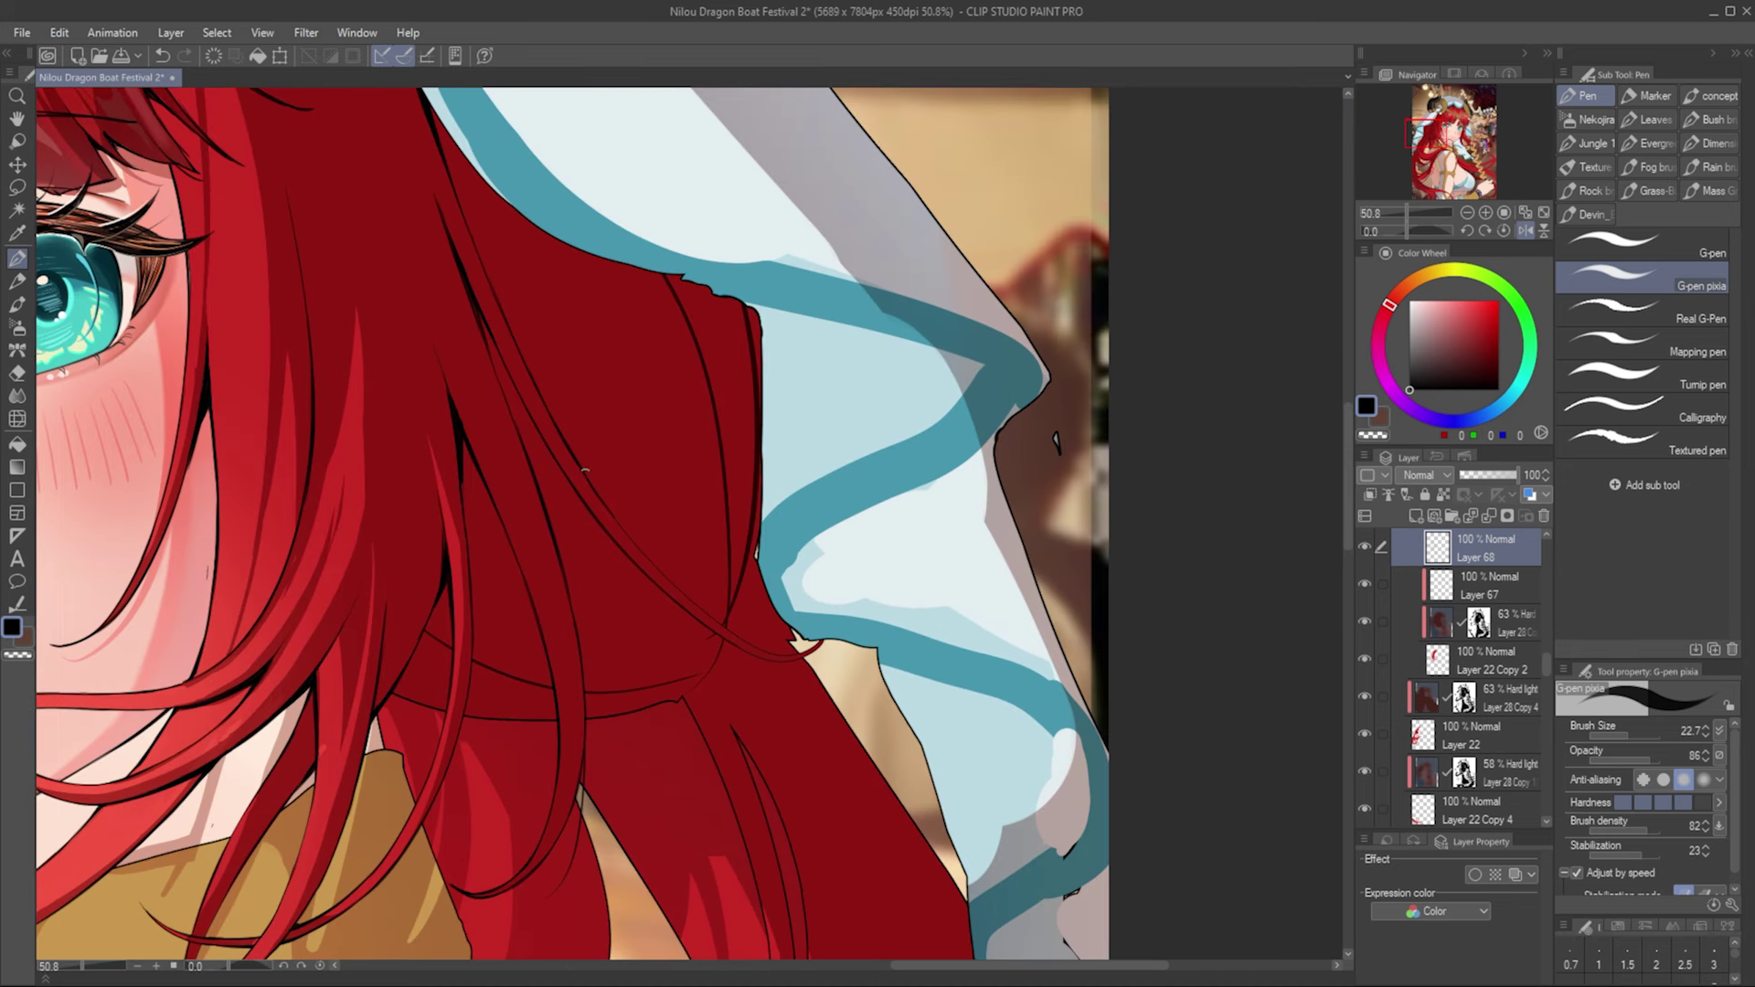
pyautogui.moveTo(477, 205); pyautogui.dragTo(410, 166)
# Step: Paint the curved strand tip crossing the chin solid red and clean up its outline with the G-pen pixia on Layer 68
pyautogui.hotkey('alt', '[')
pyautogui.hotkey('alt', '[')
pyautogui.hotkey('alt', '[')
pyautogui.press('p')
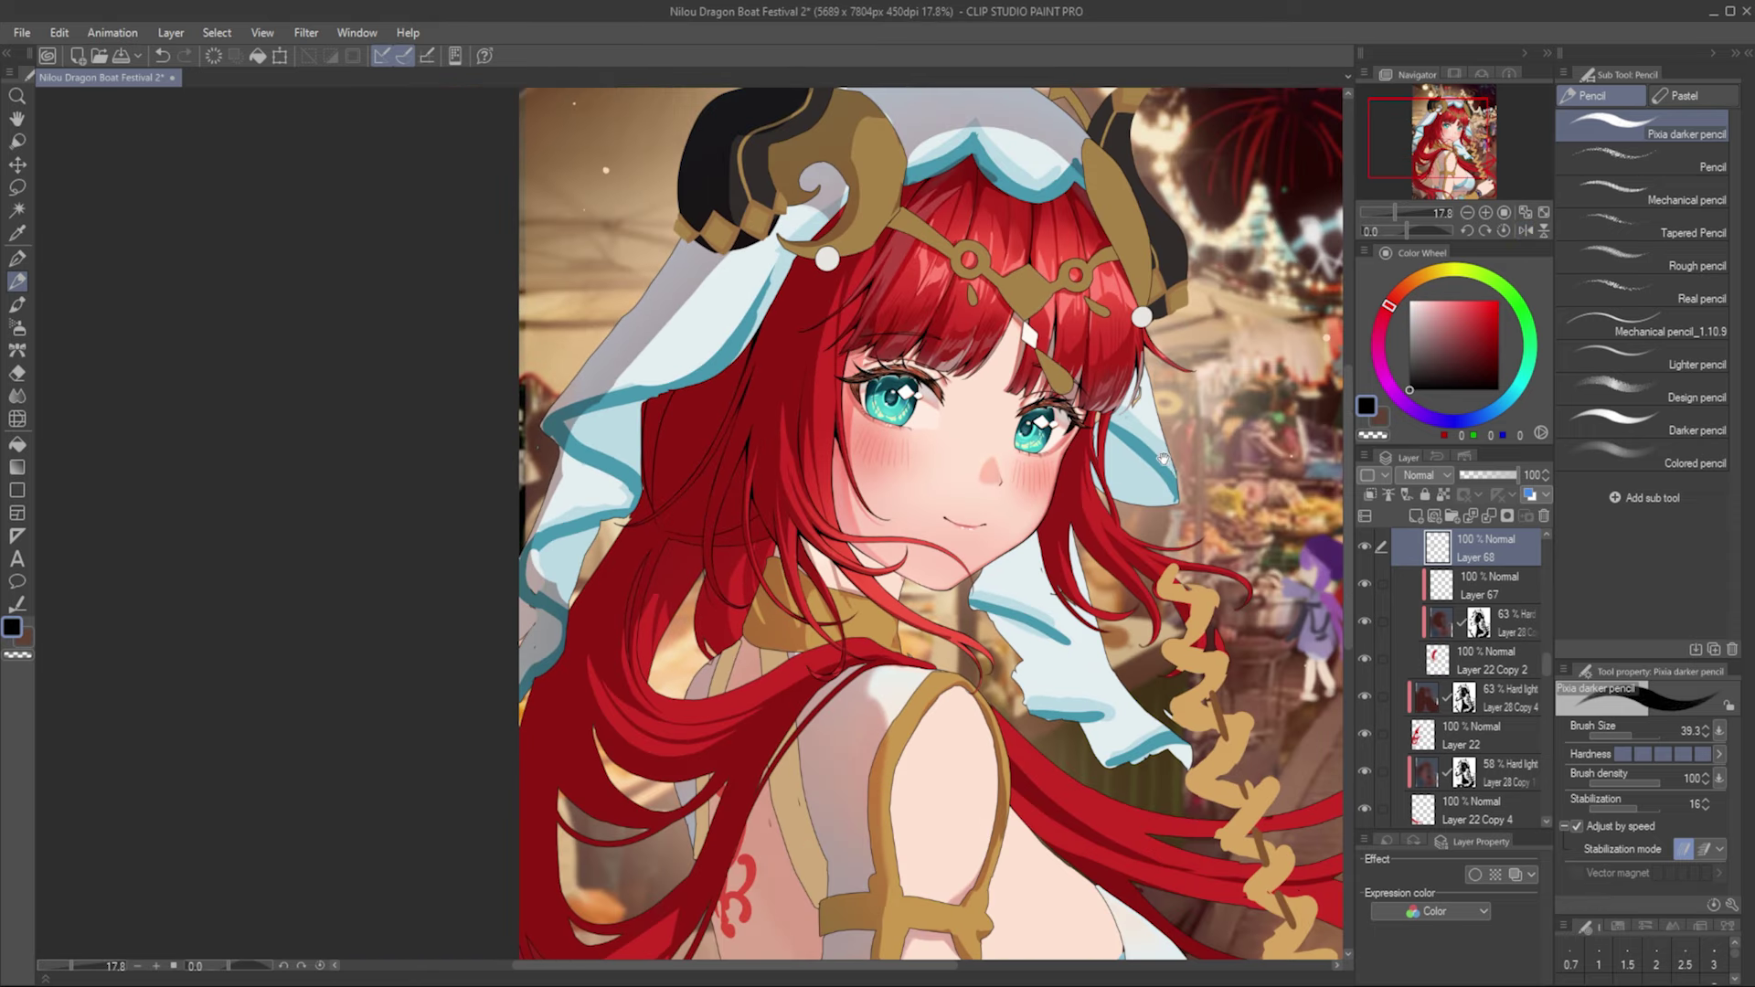
pyautogui.scroll(3, 1163, 459)
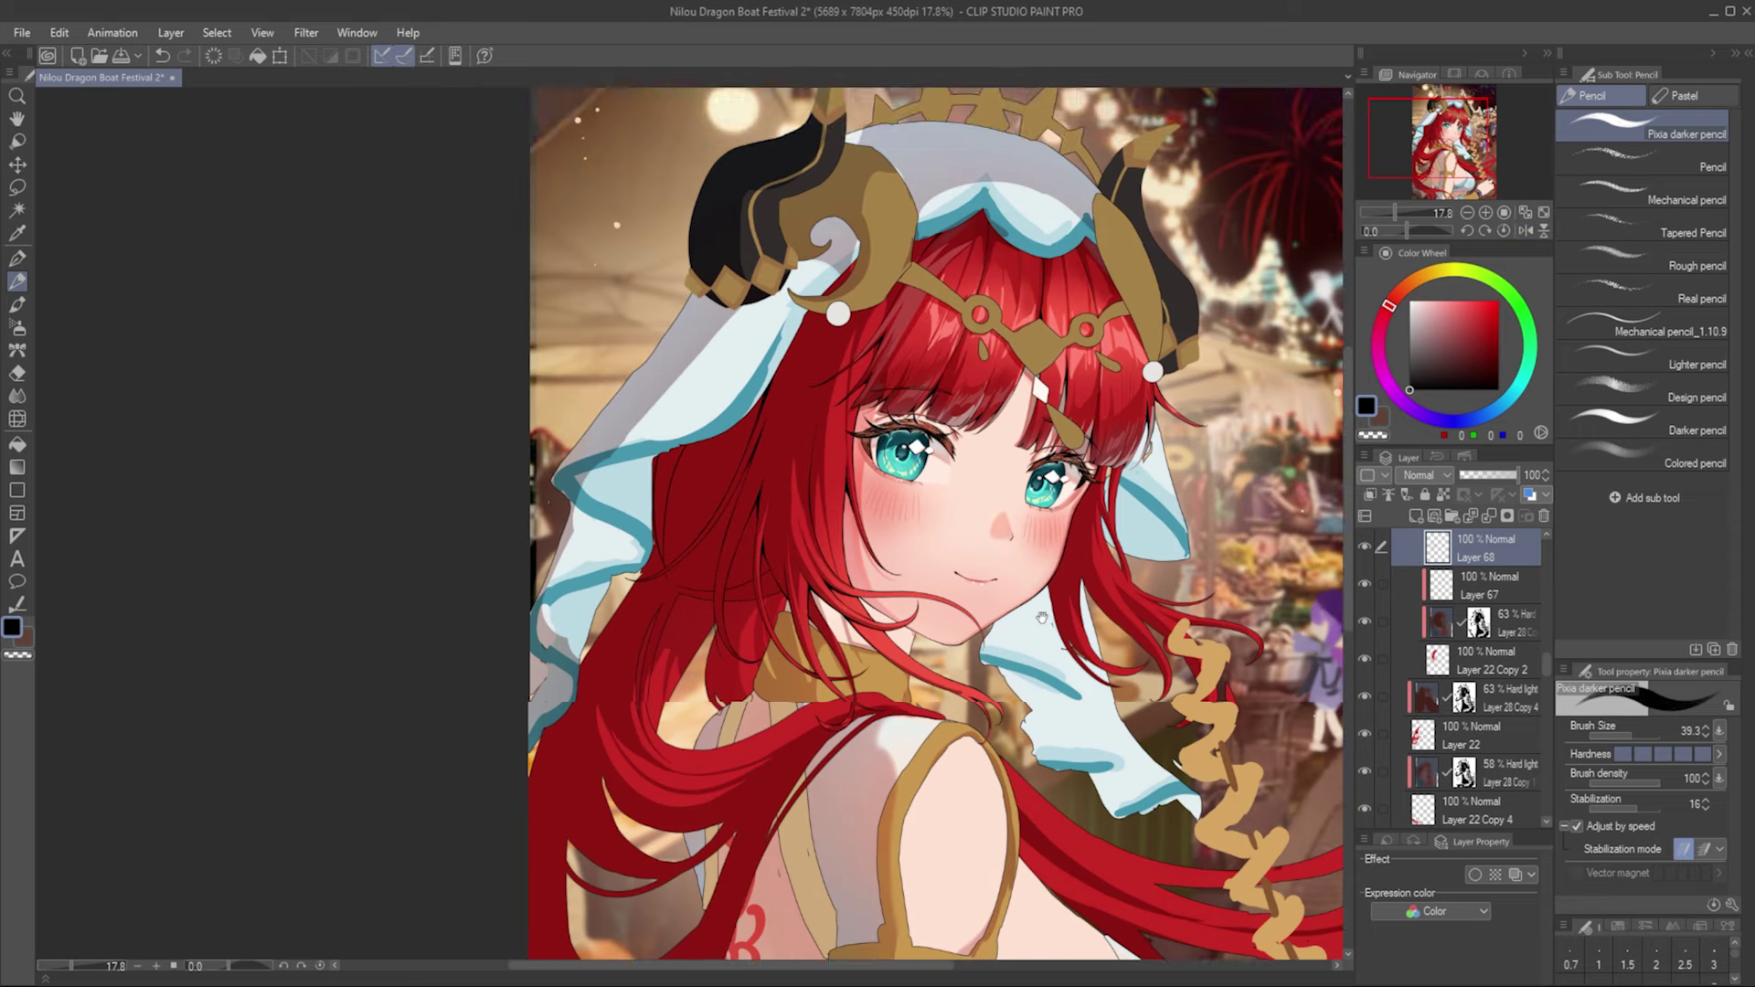
pyautogui.press('p')
pyautogui.moveTo(962, 710); pyautogui.dragTo(985, 675)
pyautogui.scroll(4, 984, 681)
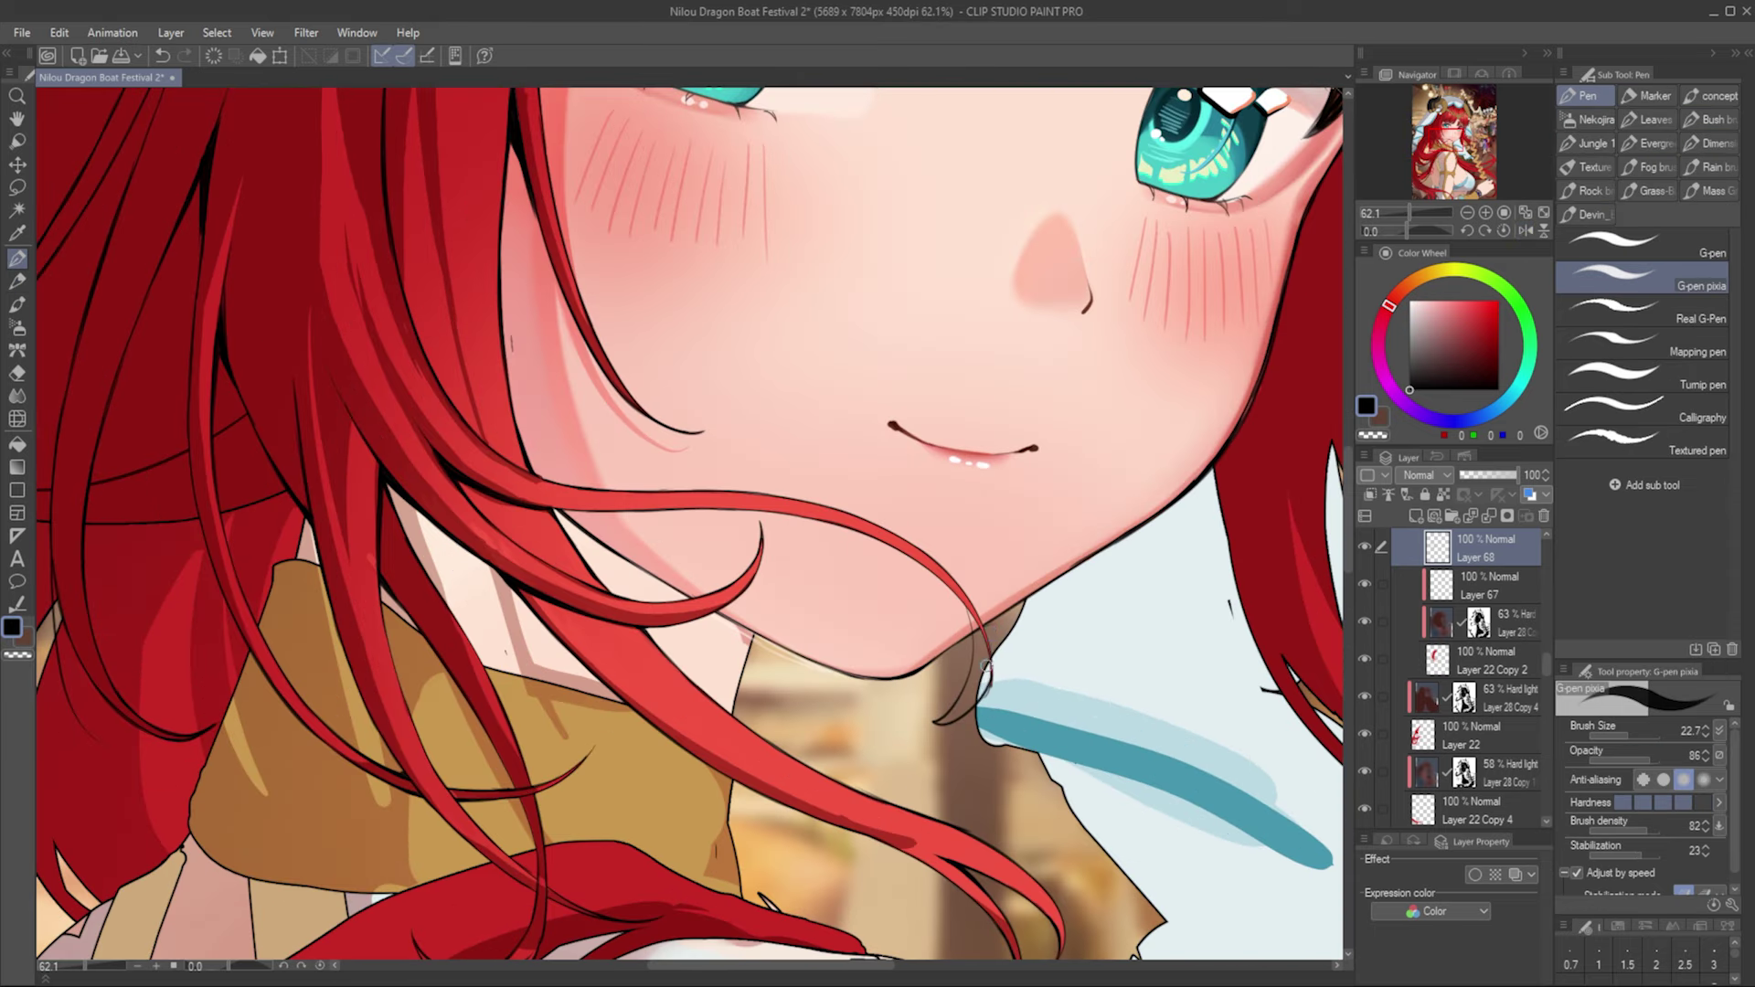
pyautogui.click(1526, 231)
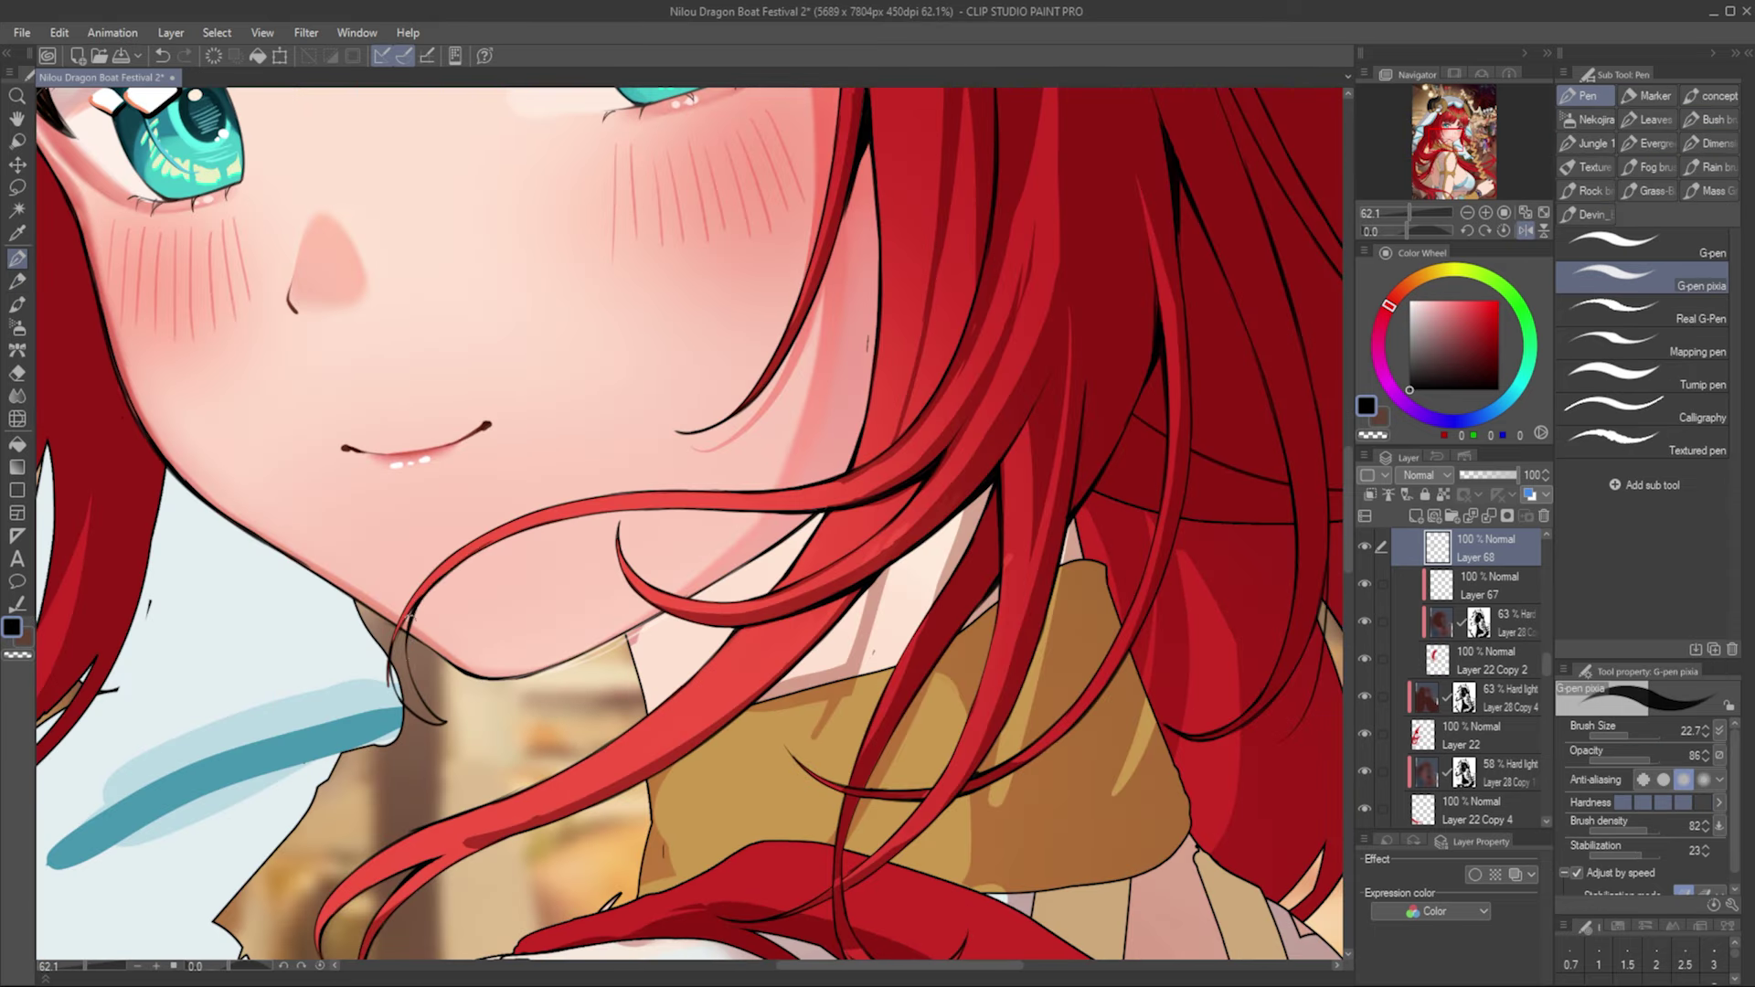
pyautogui.moveTo(408, 622)
pyautogui.mouseDown()
pyautogui.moveTo(457, 553)
pyautogui.moveTo(443, 723)
pyautogui.mouseUp()
pyautogui.press('x')
pyautogui.press('x')
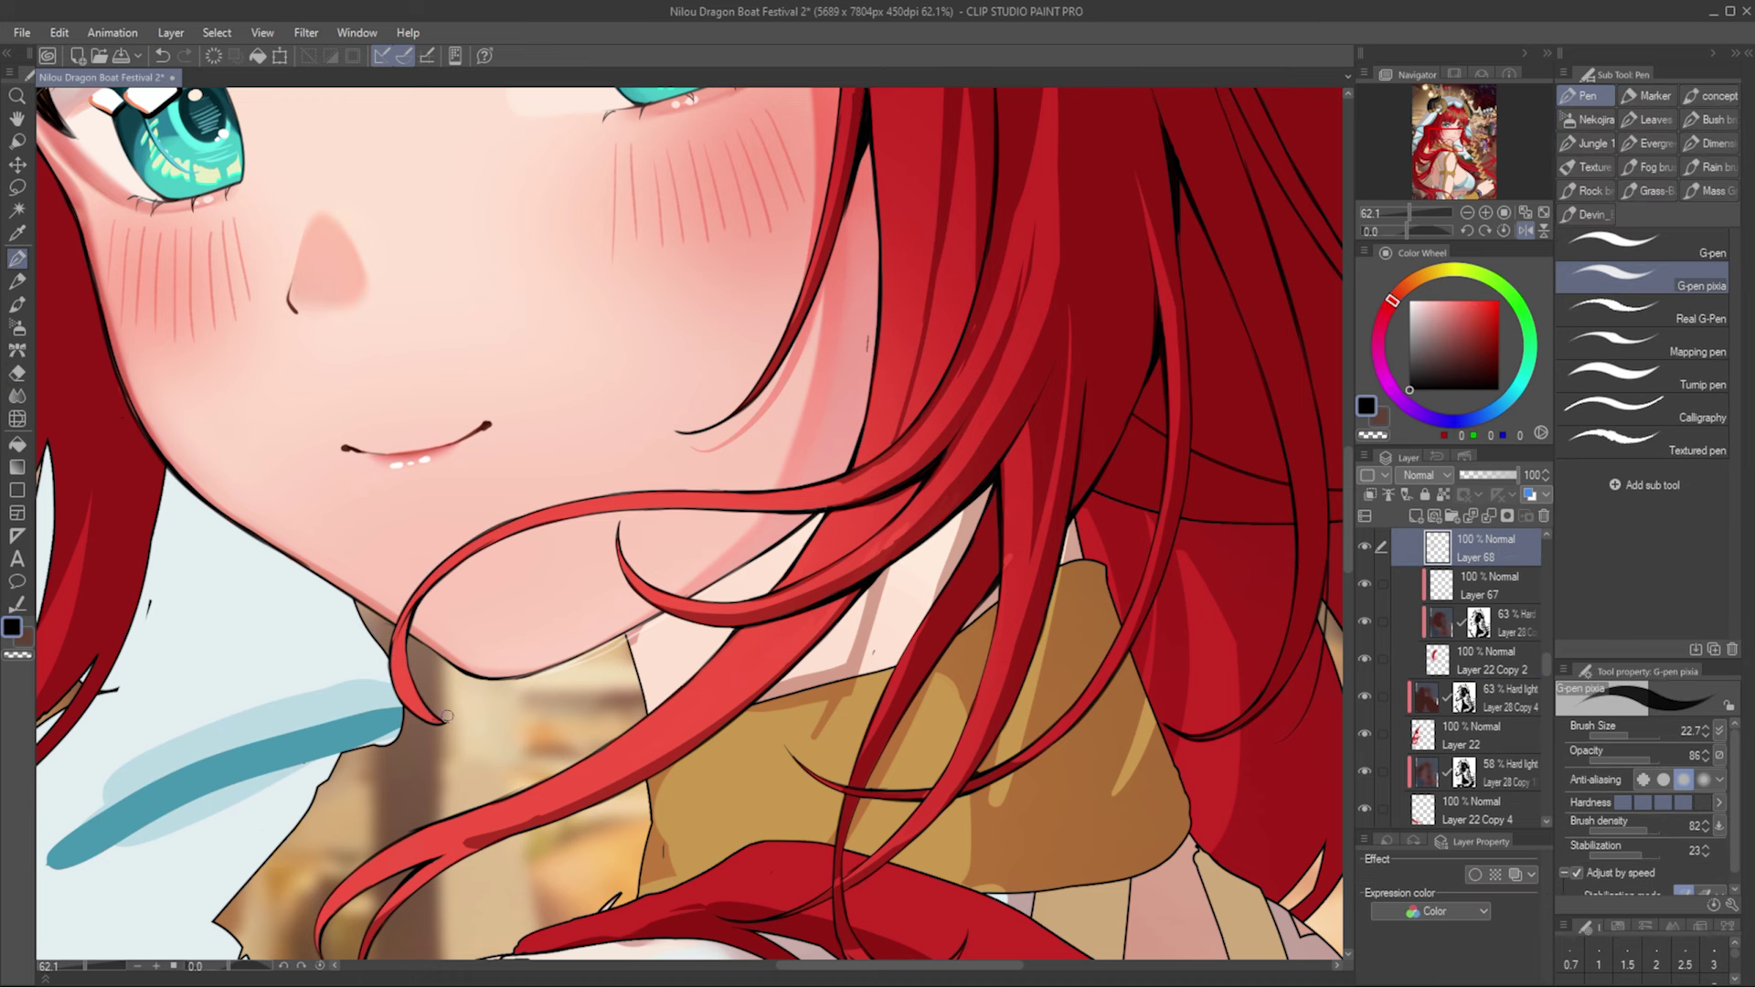
# Step: Add a clipping layer directly above Layer 22 Copy 2 and sample a hair red for the G-pen pixia
pyautogui.press('h')
pyautogui.scroll(-5, 711, 368)
pyautogui.press('x')
pyautogui.moveTo(750, 300); pyautogui.dragTo(711, 368)
pyautogui.press('p')
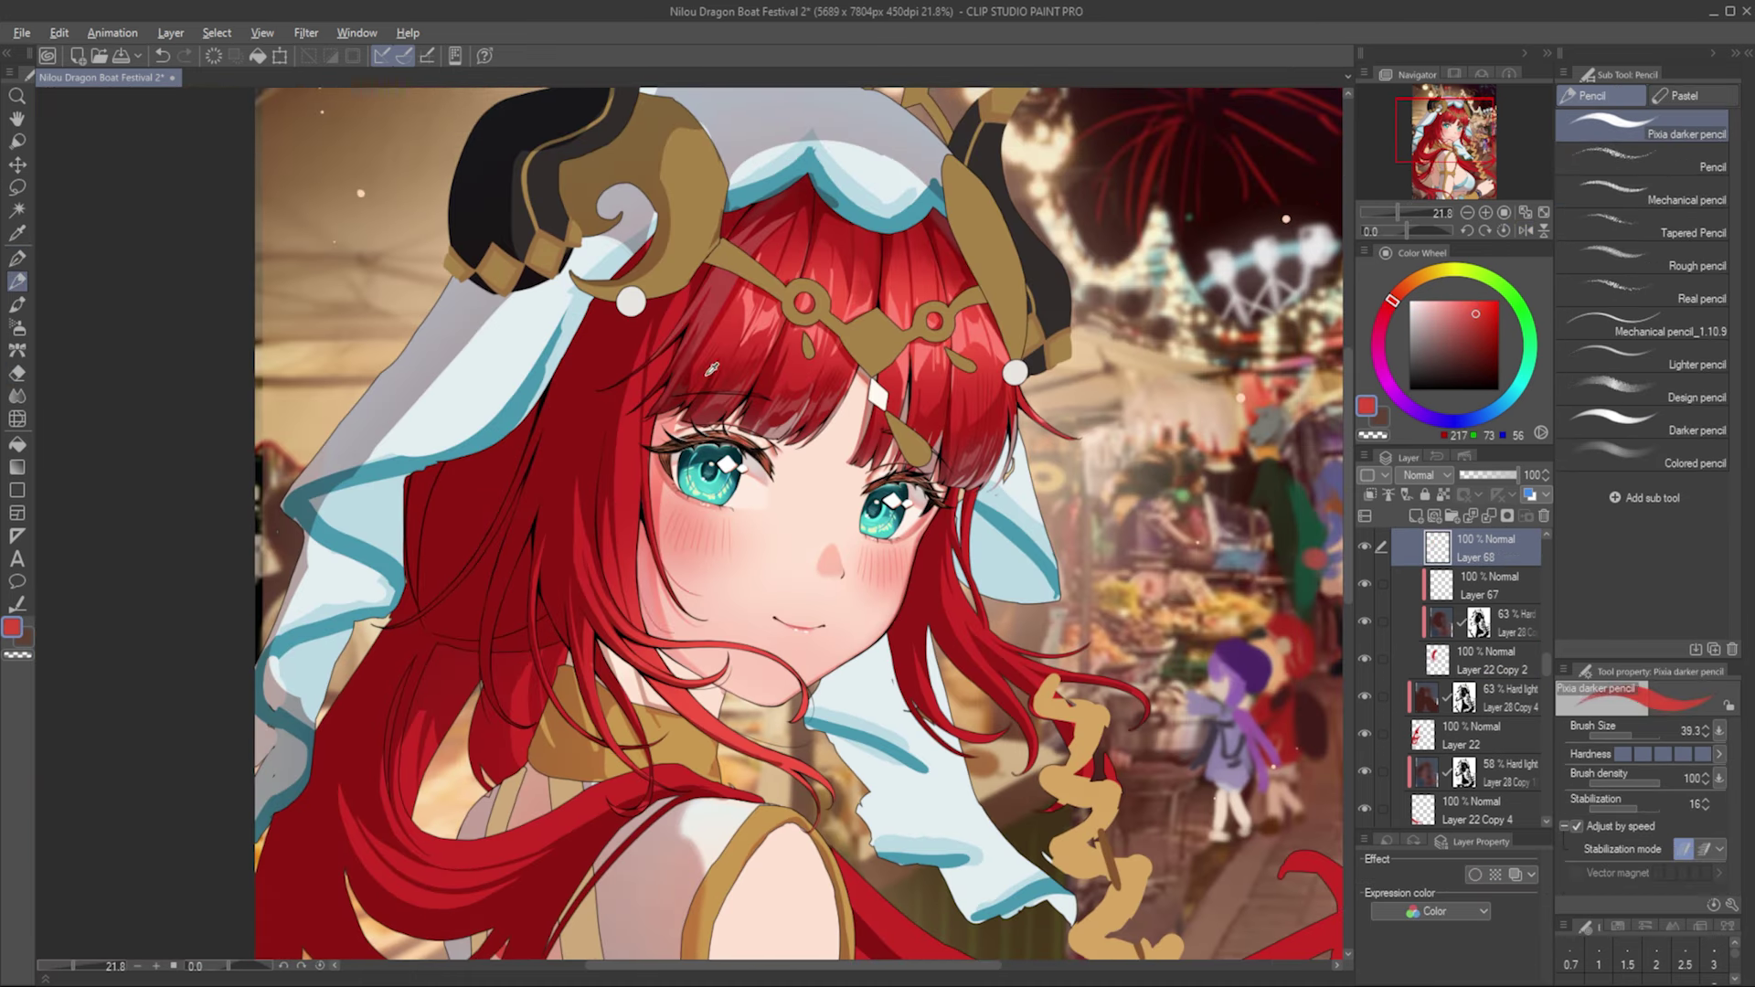
pyautogui.keyDown('alt'); pyautogui.click(711, 369); pyautogui.keyUp('alt')
pyautogui.scroll(2, 711, 368)
pyautogui.hotkey('ctrl', 'shift', 'n')
pyautogui.press('p')
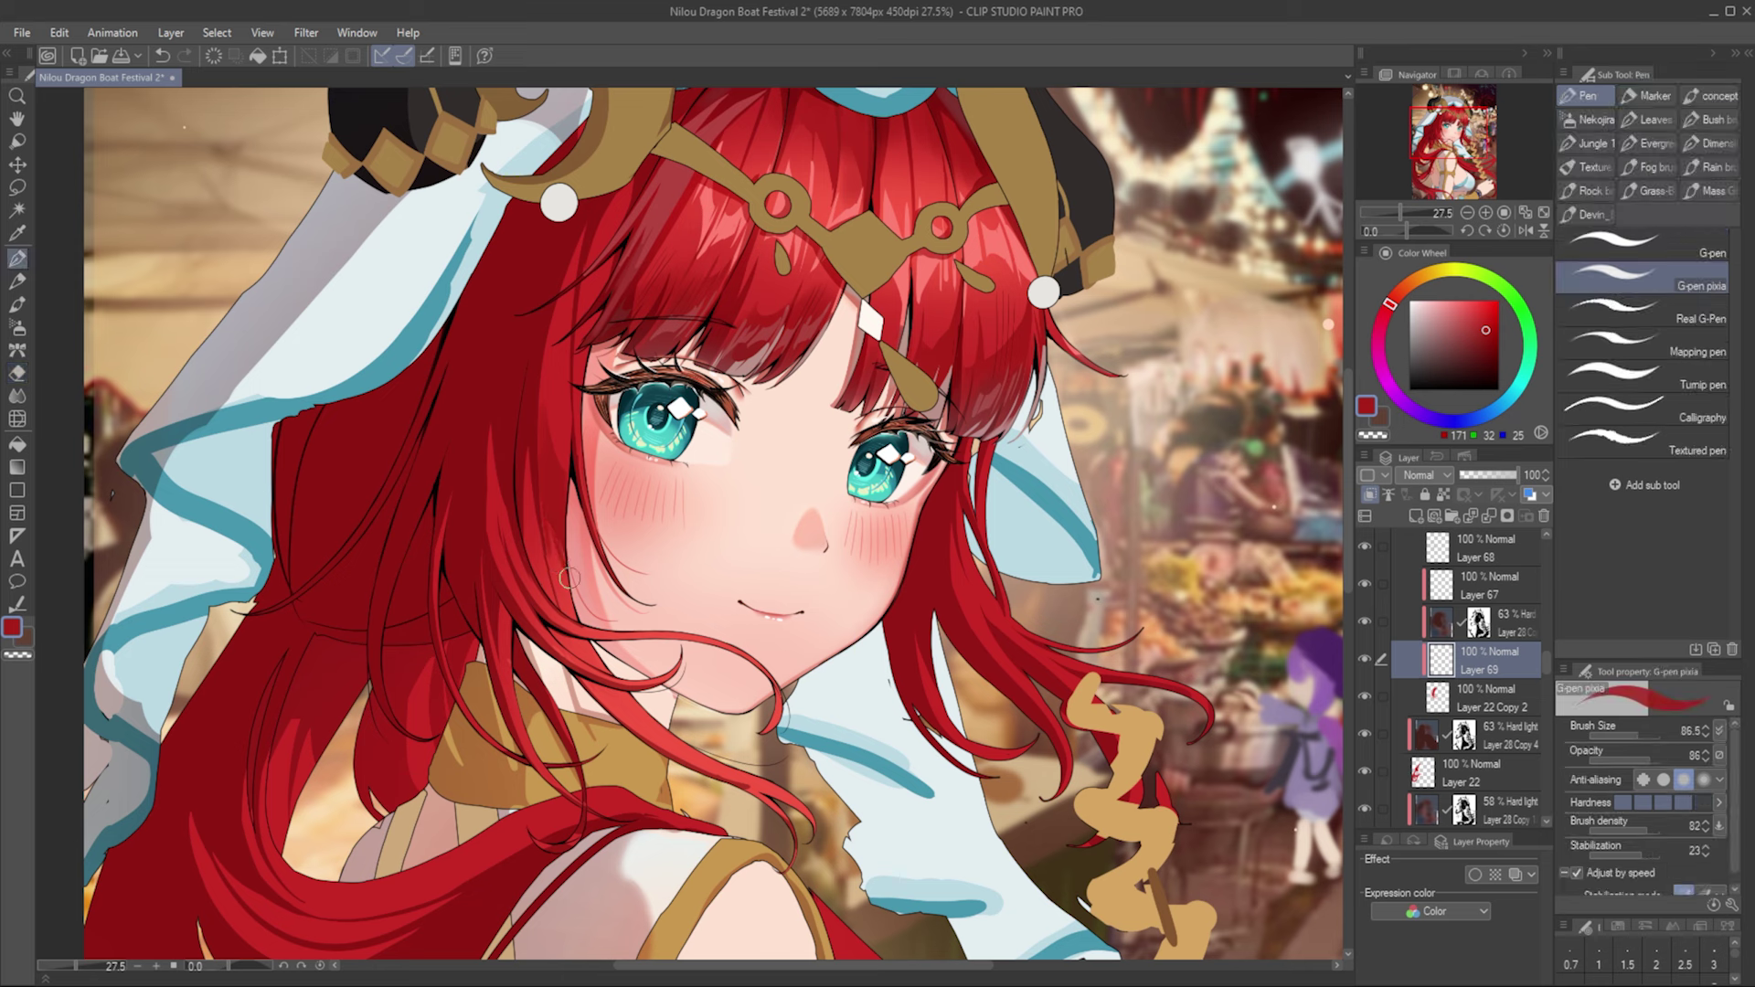
# Step: Add two more clipping layers above the 63% Hard light layer and start muted red highlights on the side hair with the G-pen
pyautogui.keyDown('alt'); pyautogui.click(503, 555); pyautogui.keyUp('alt')
pyautogui.keyDown('alt'); pyautogui.click(524, 574); pyautogui.keyUp('alt')
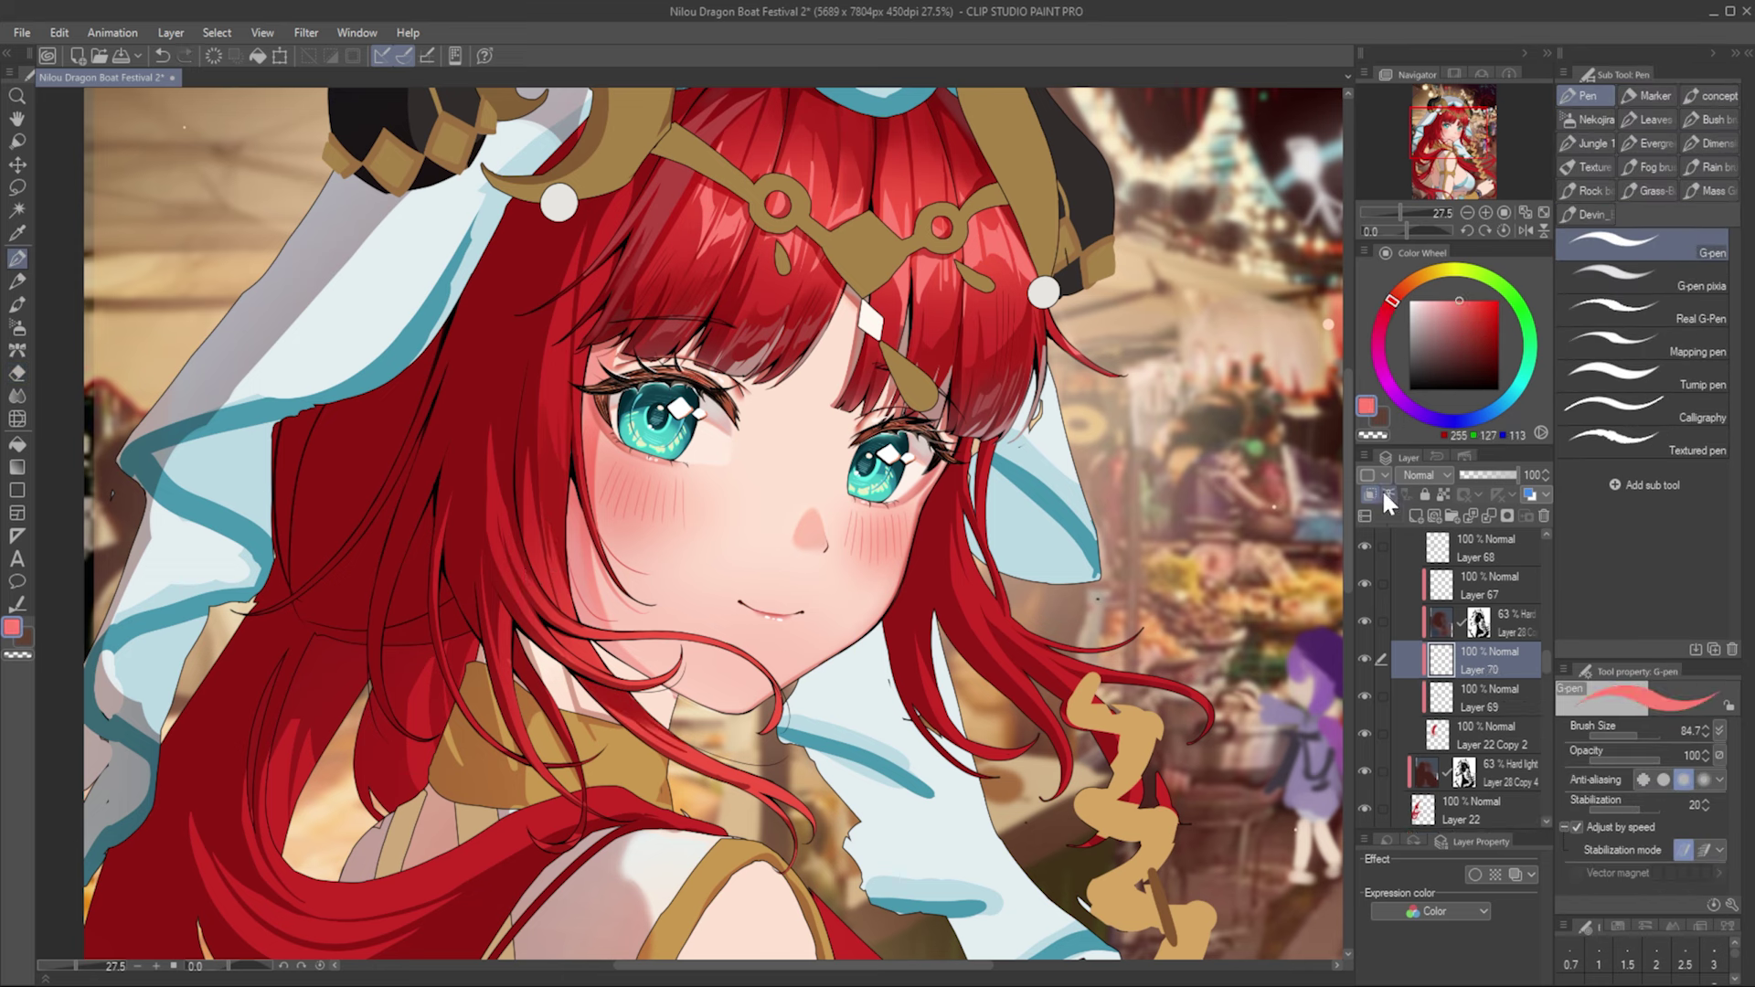
pyautogui.hotkey('ctrl', 'shift', 'n')
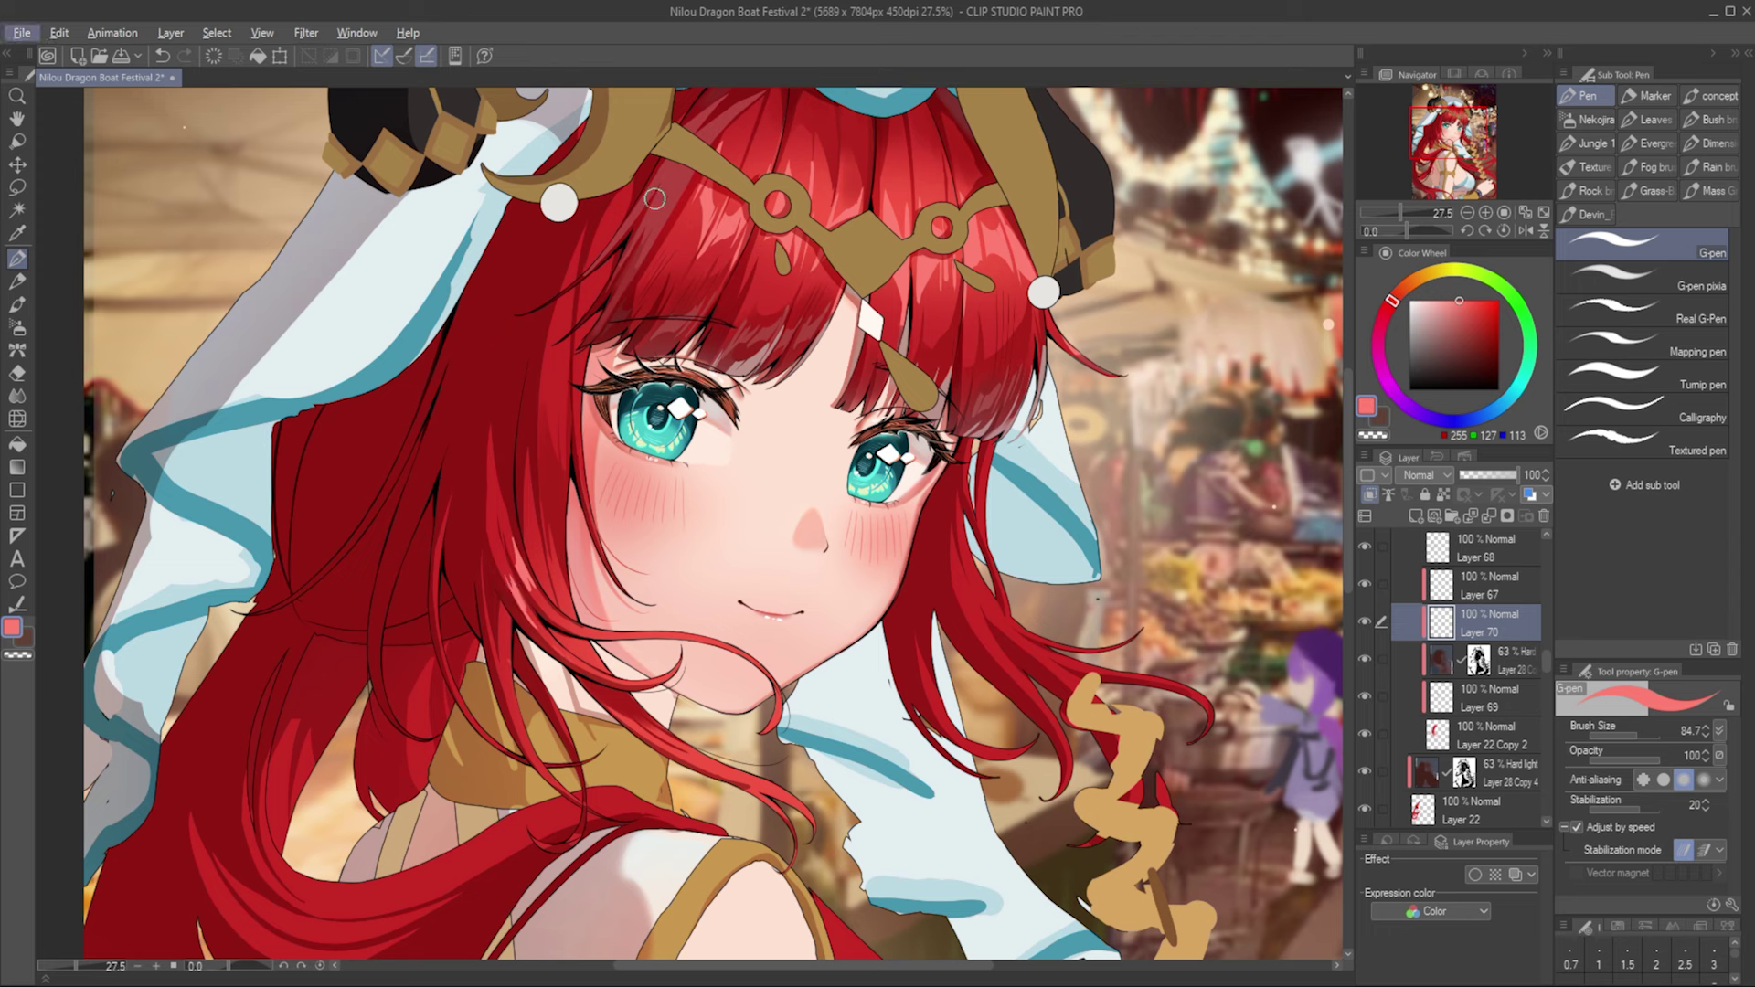
pyautogui.hotkey('ctrl', 'shift', 'n')
pyautogui.press('b')
pyautogui.keyDown('alt'); pyautogui.click(492, 374); pyautogui.keyUp('alt')
pyautogui.press('e')
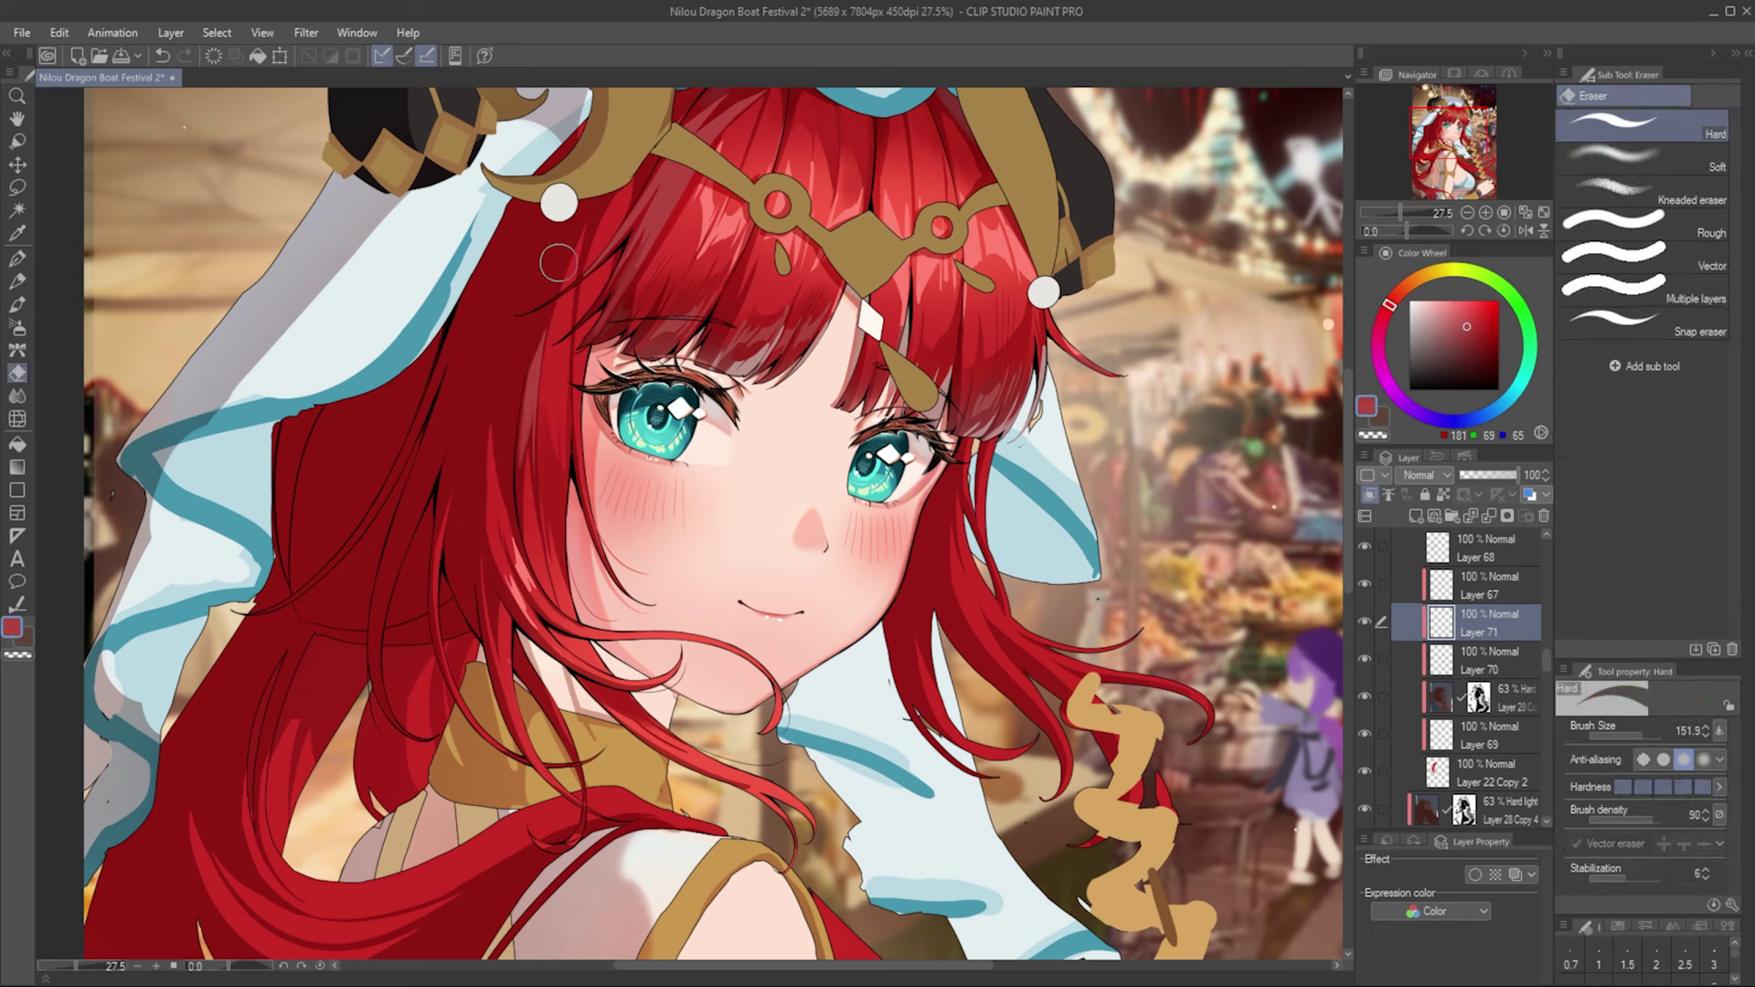
# Step: Paint dark red shadow strands in the side hair on Layer 69, move it above the Hard light layer and lock its transparent pixels
pyautogui.press('p')
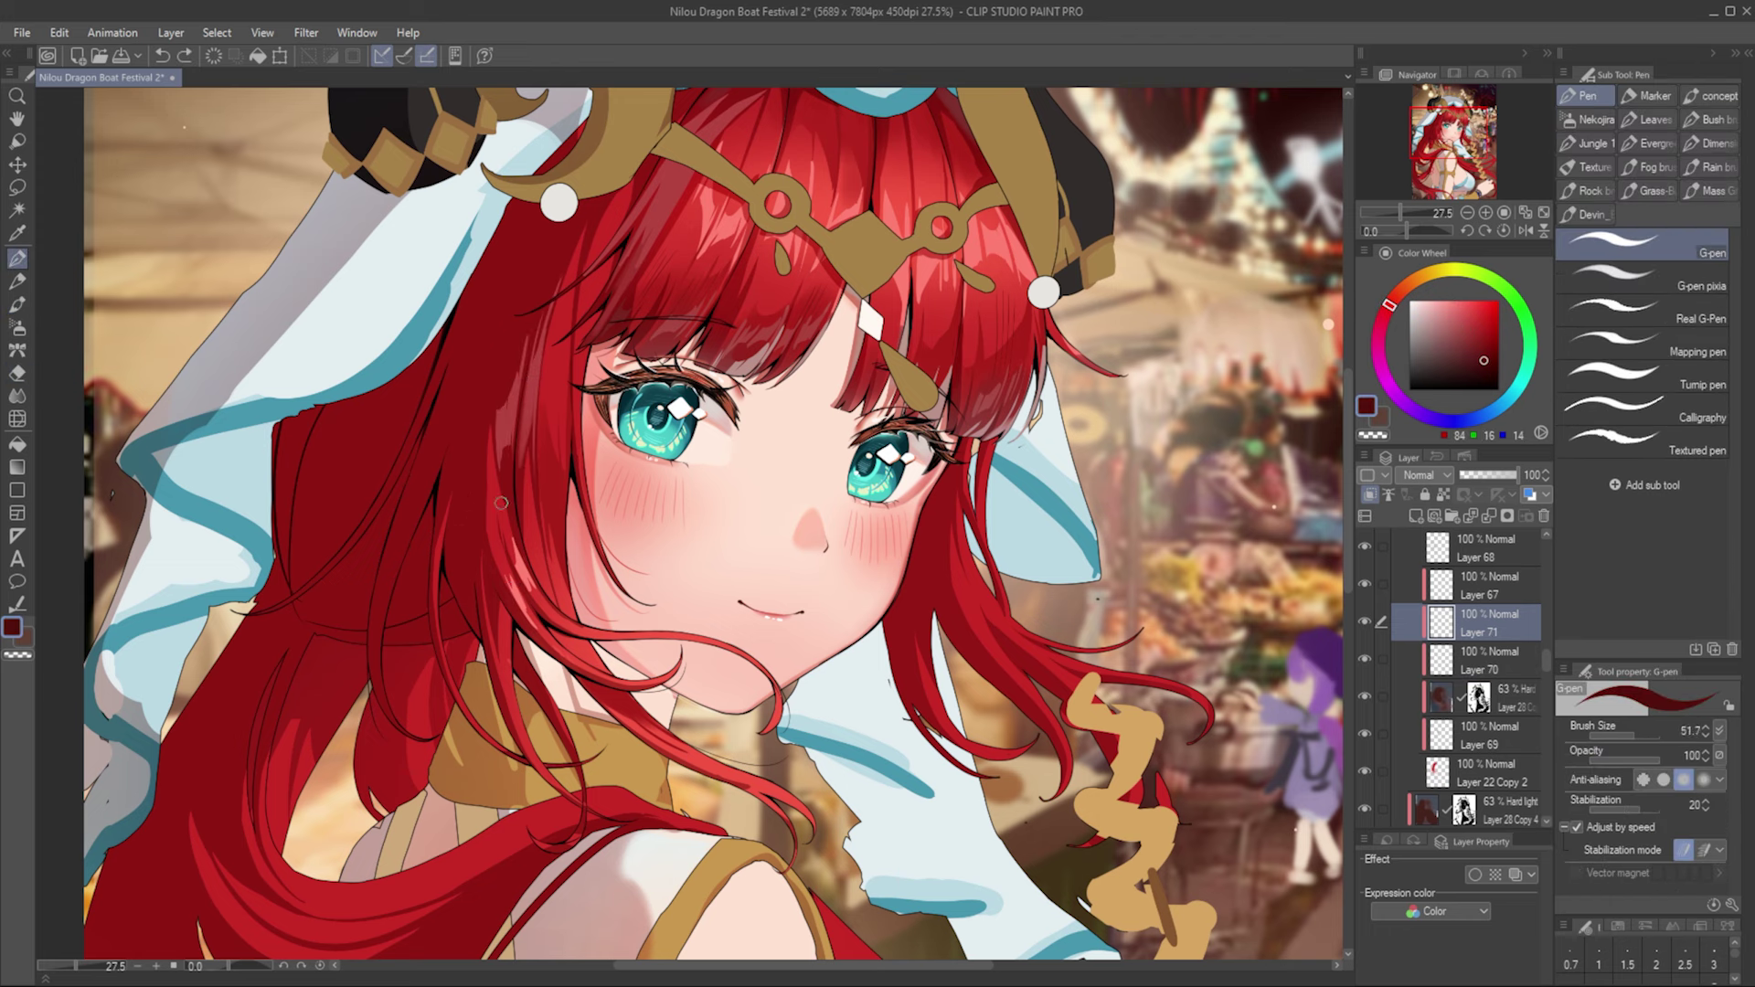
pyautogui.hotkey('alt', '[')
pyautogui.hotkey('alt', '[')
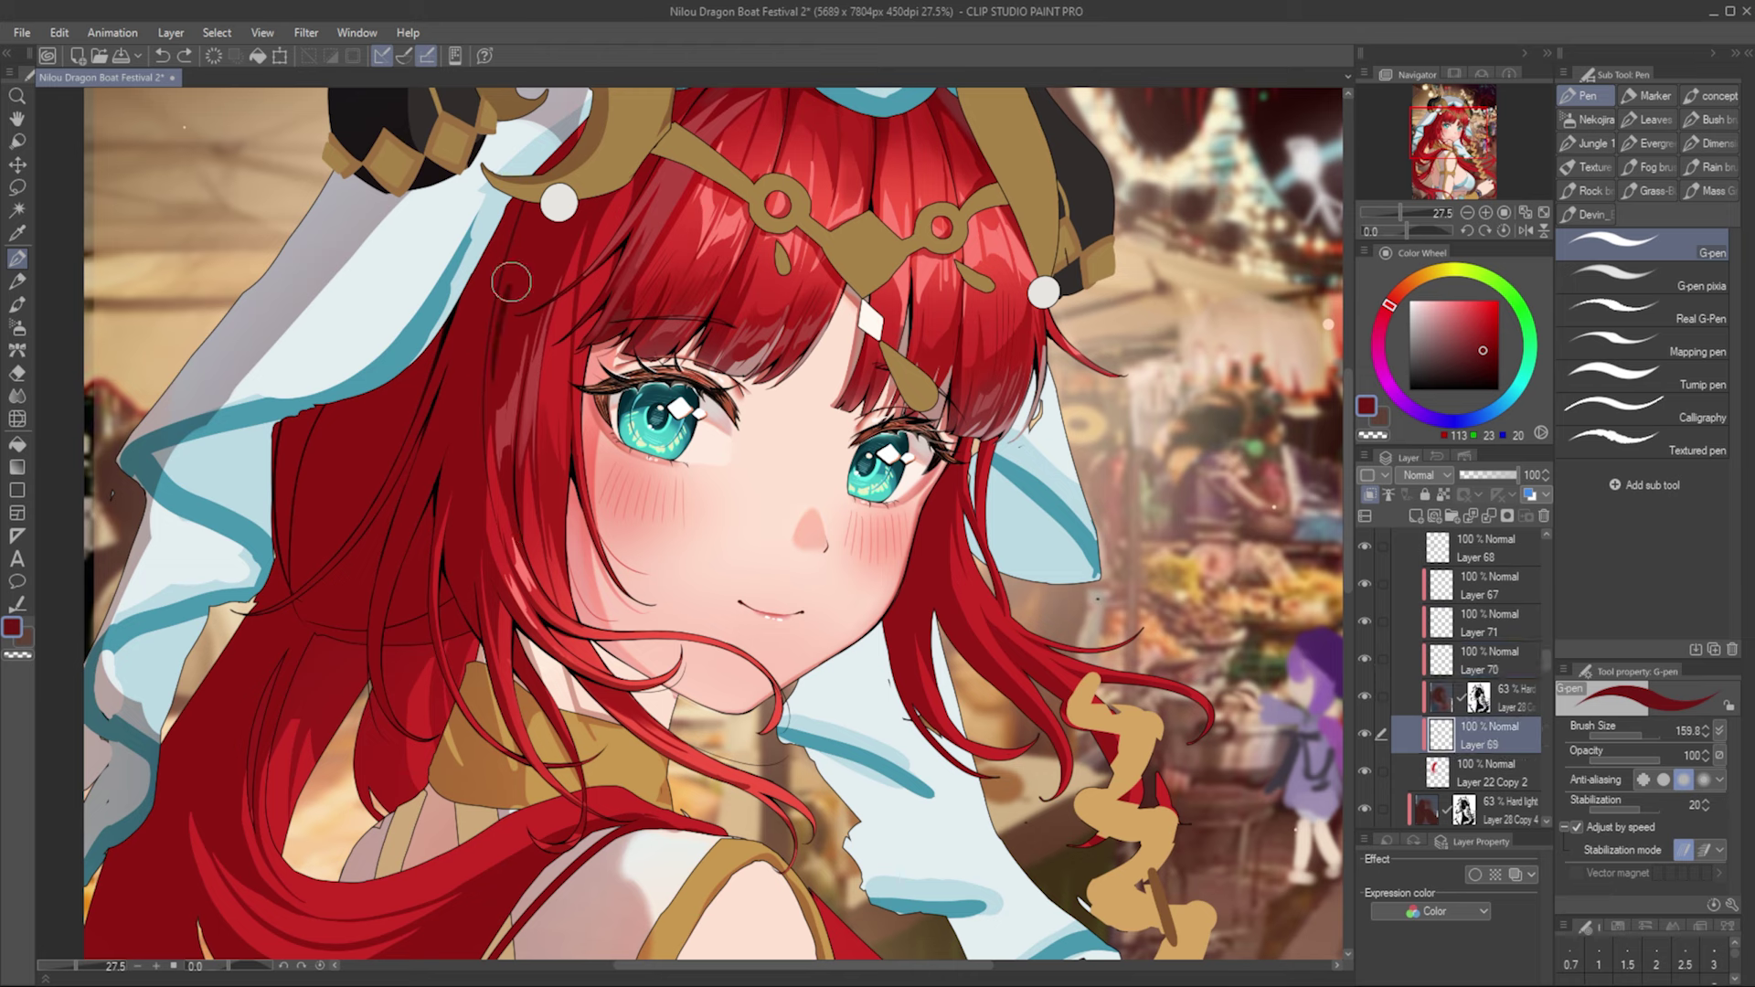
pyautogui.press('e')
pyautogui.keyDown('alt'); pyautogui.click(485, 424); pyautogui.keyUp('alt')
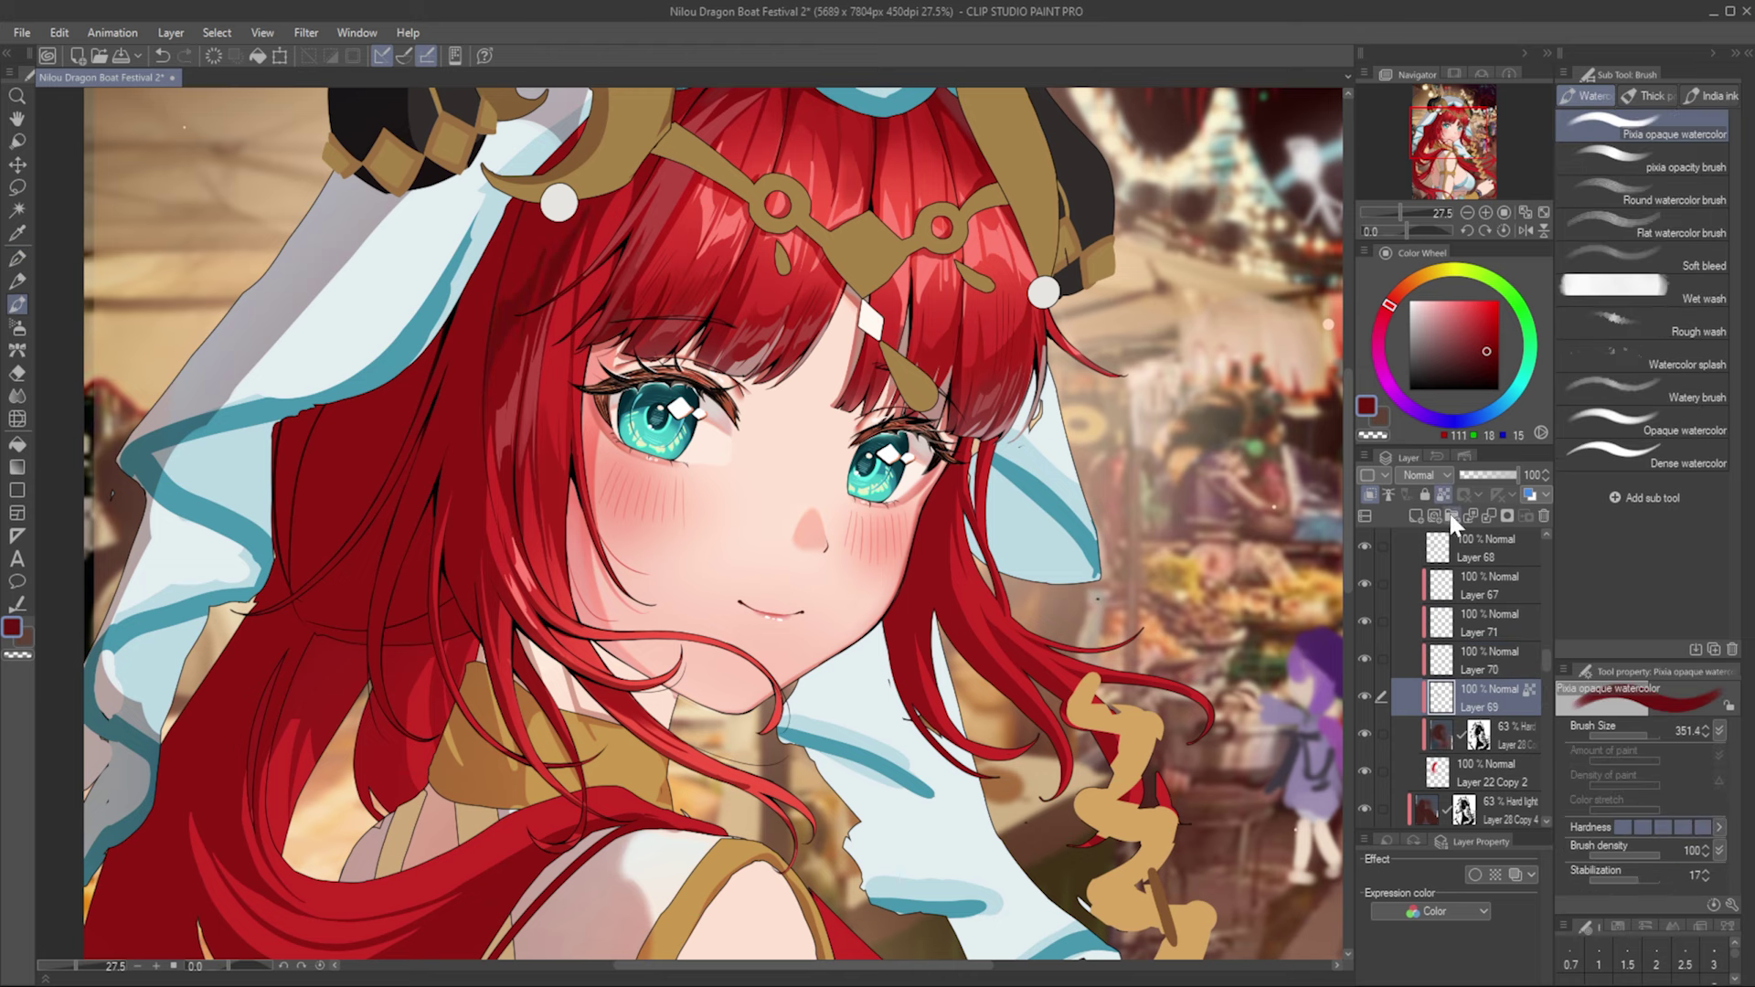
pyautogui.press('b')
# Step: Tone the muted highlights on Layer 71 with Pixia opaque watercolor and add thin black hair lines on Layer 68
pyautogui.hotkey('alt', ']')
pyautogui.hotkey('alt', ']')
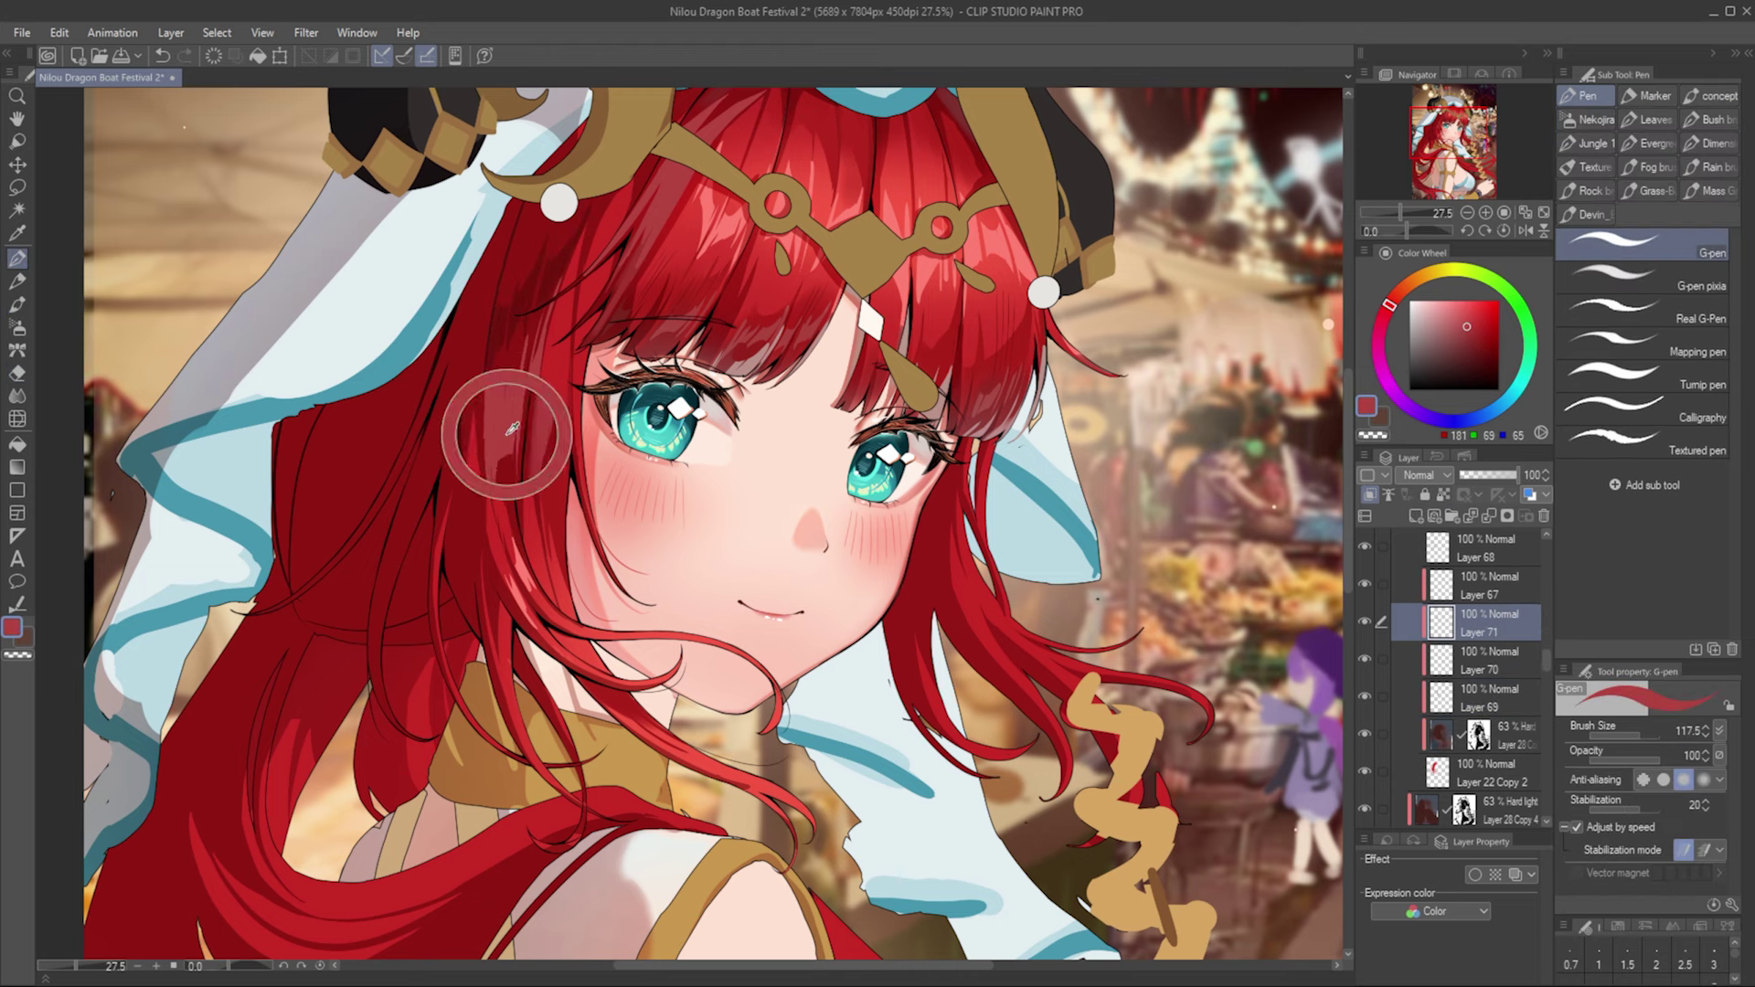
pyautogui.scroll(-1, 535, 220)
pyautogui.keyDown('alt'); pyautogui.click(529, 224); pyautogui.keyUp('alt')
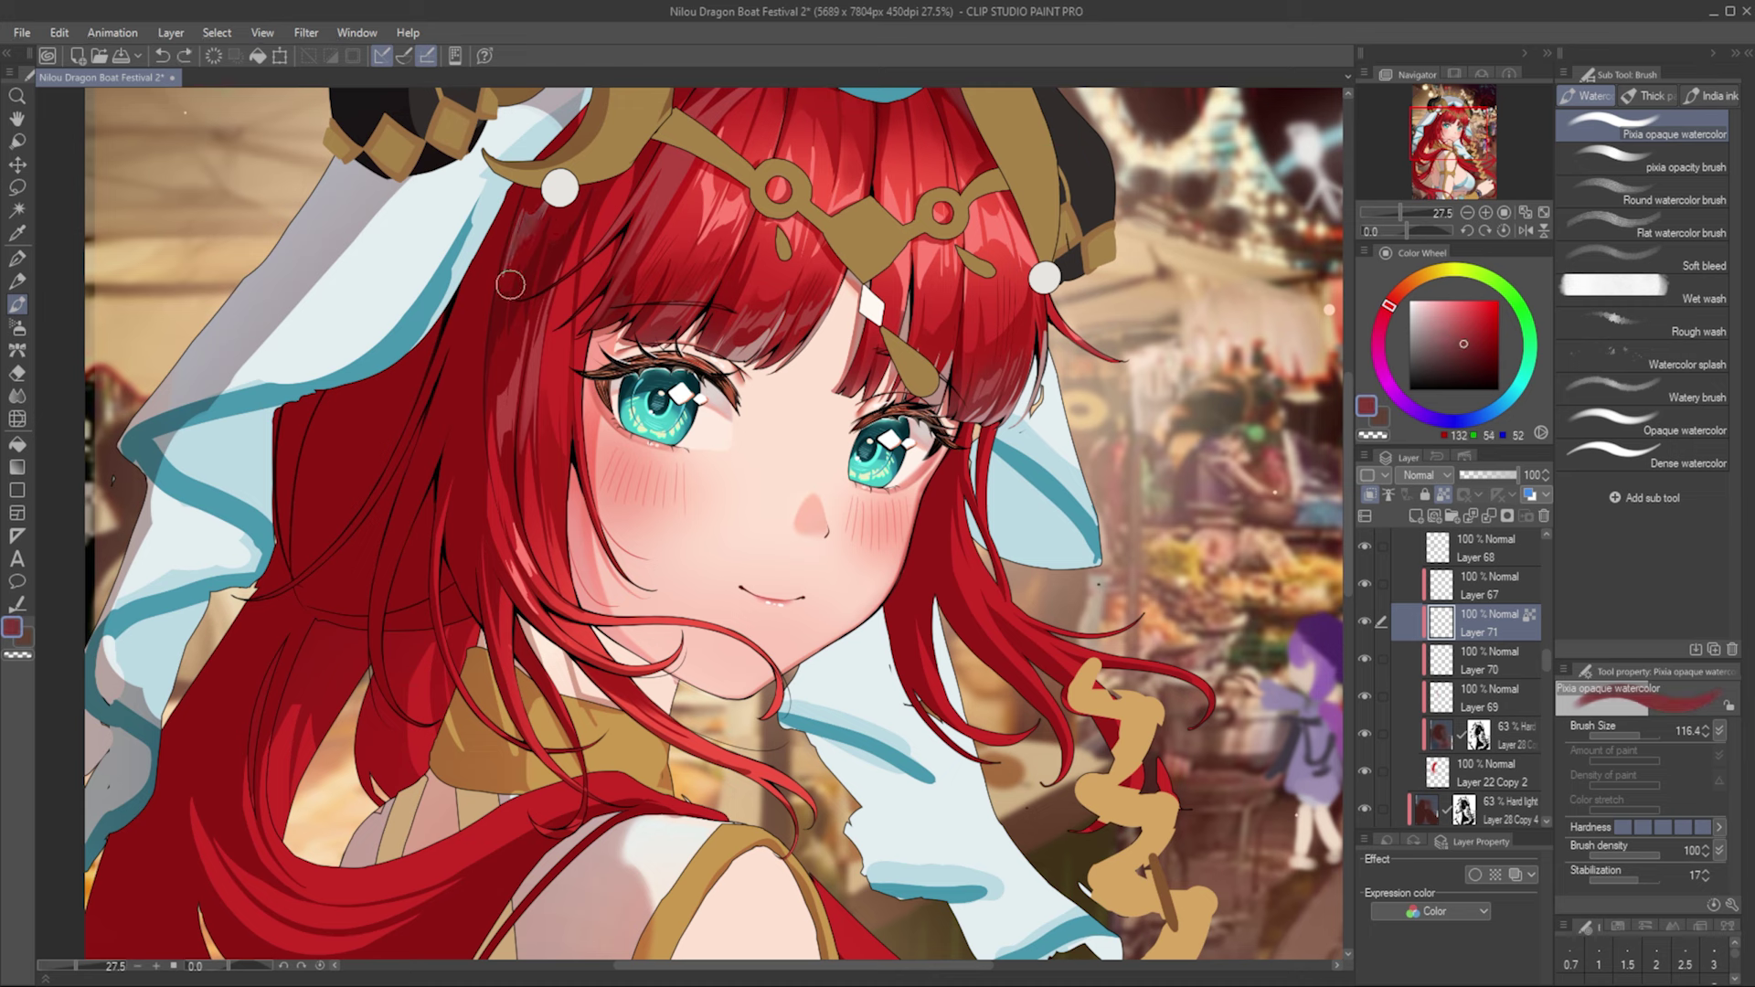
pyautogui.press('p')
pyautogui.keyDown('alt'); pyautogui.click(489, 546); pyautogui.keyUp('alt')
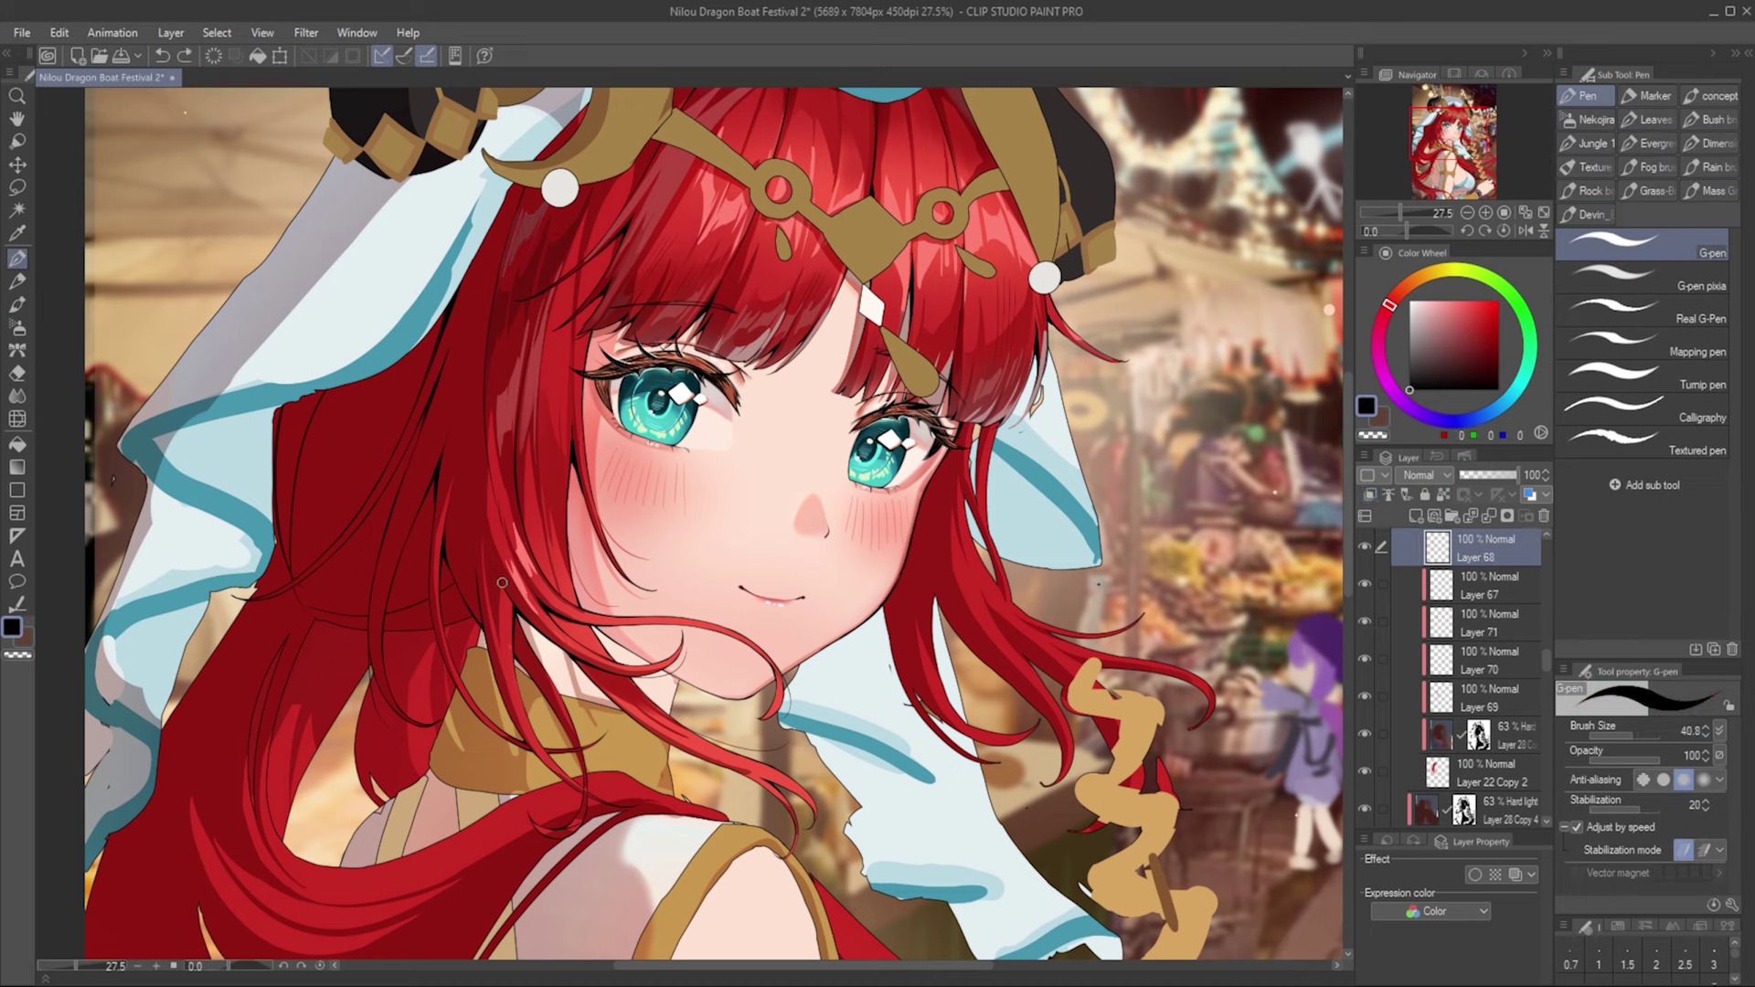
# Step: Paint muted red highlight streaks down the side hair on Layer 71 with the G-pen and trim them with the Hard eraser
pyautogui.keyDown('alt'); pyautogui.click(480, 470); pyautogui.keyUp('alt')
pyautogui.press('e')
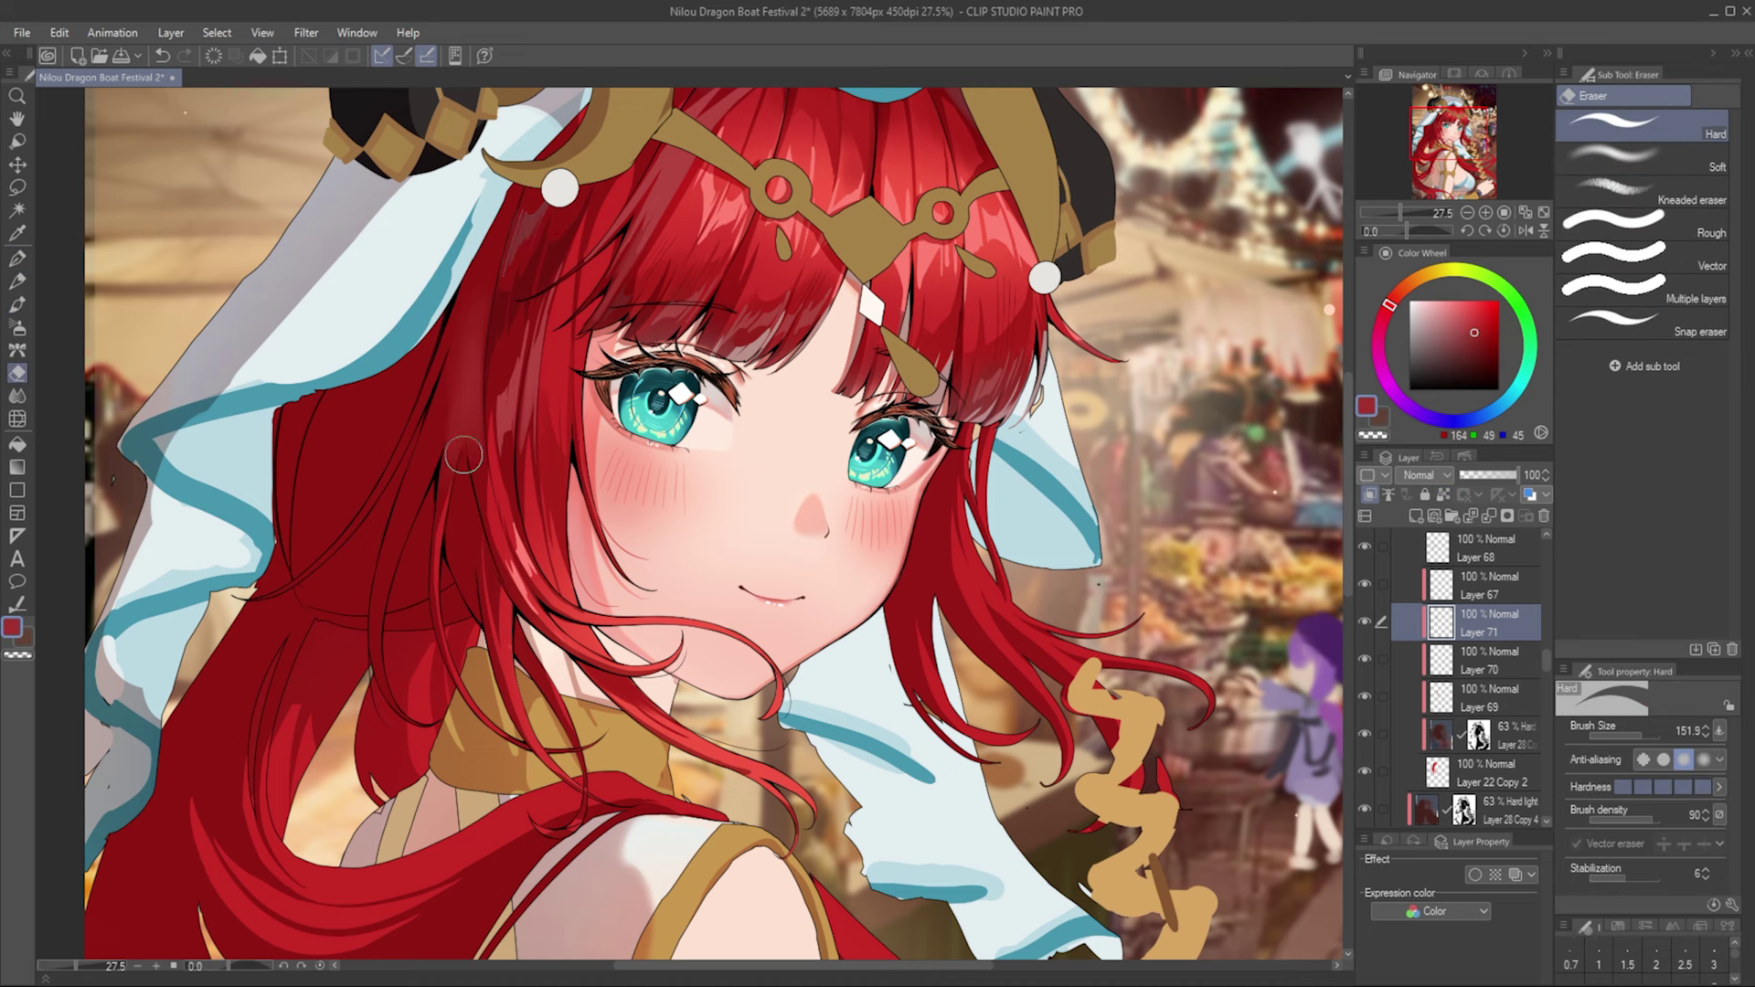
pyautogui.keyDown('alt'); pyautogui.click(475, 289); pyautogui.keyUp('alt')
pyautogui.press('p')
pyautogui.moveTo(482, 367); pyautogui.dragTo(487, 462)
pyautogui.keyDown('alt'); pyautogui.click(388, 532); pyautogui.keyUp('alt')
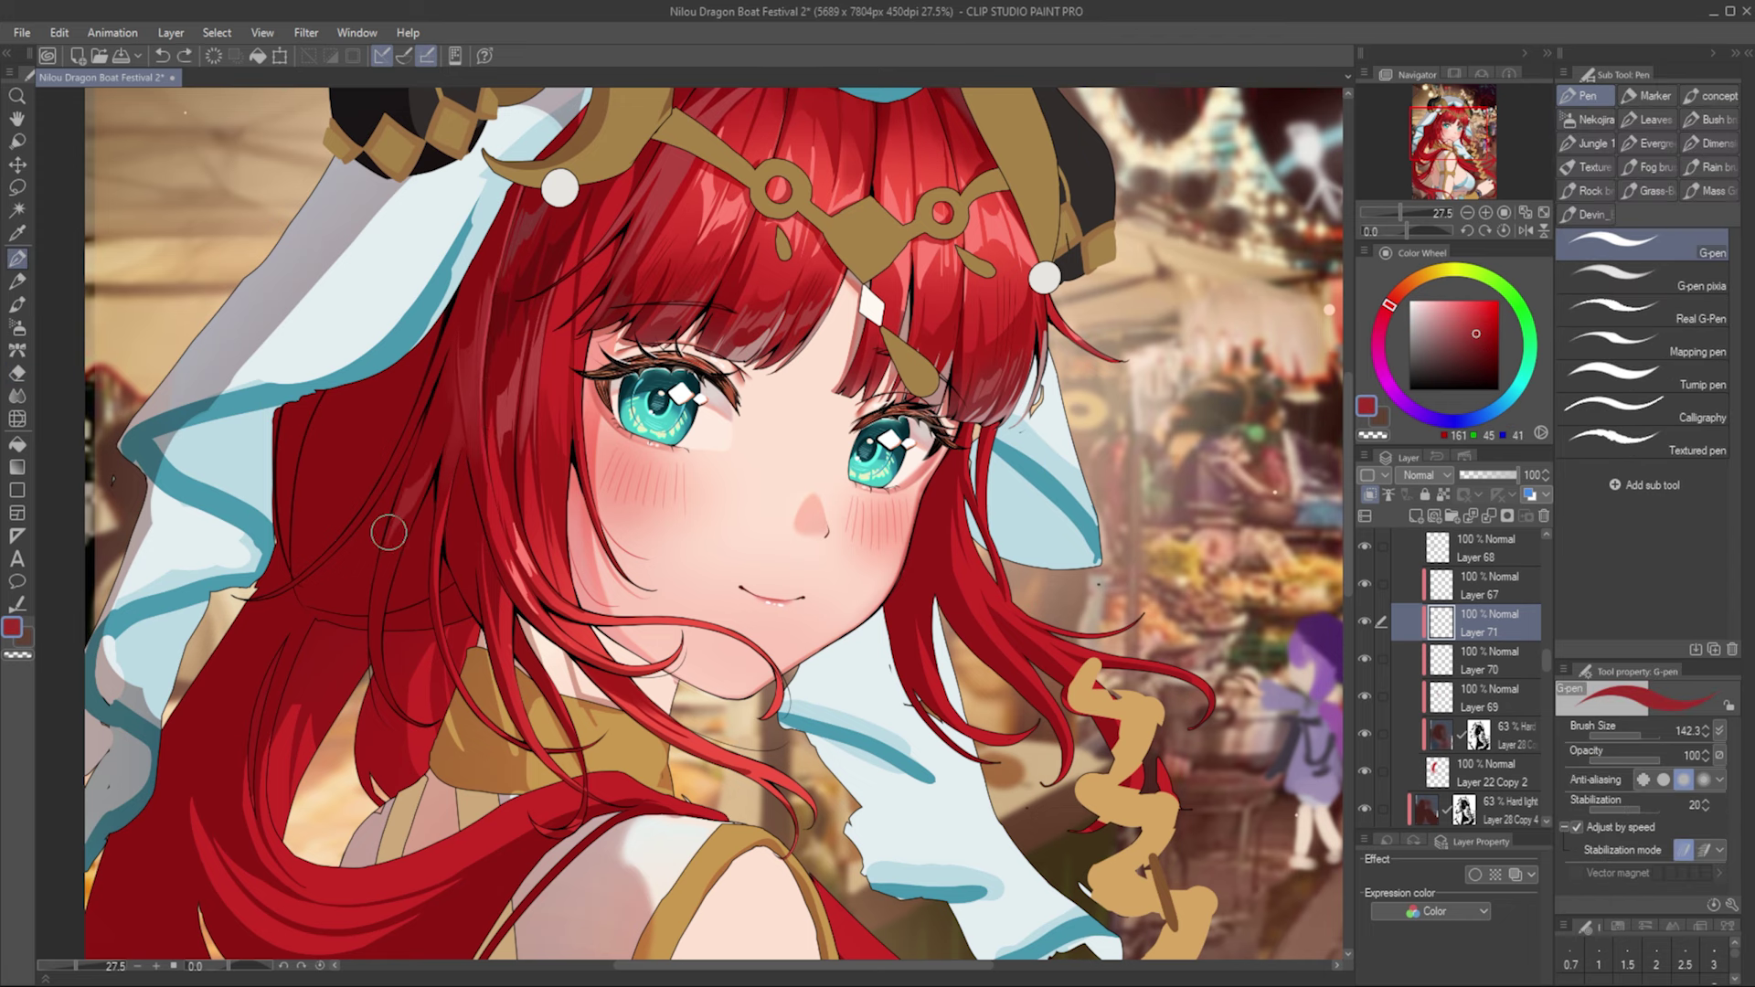
# Step: Add dark red shadows to the side hair on Layer 69 and thin light pink highlight strands on Layers 70 and 71
pyautogui.keyDown('alt'); pyautogui.click(375, 649); pyautogui.keyUp('alt')
pyautogui.scroll(-2, 774, 497)
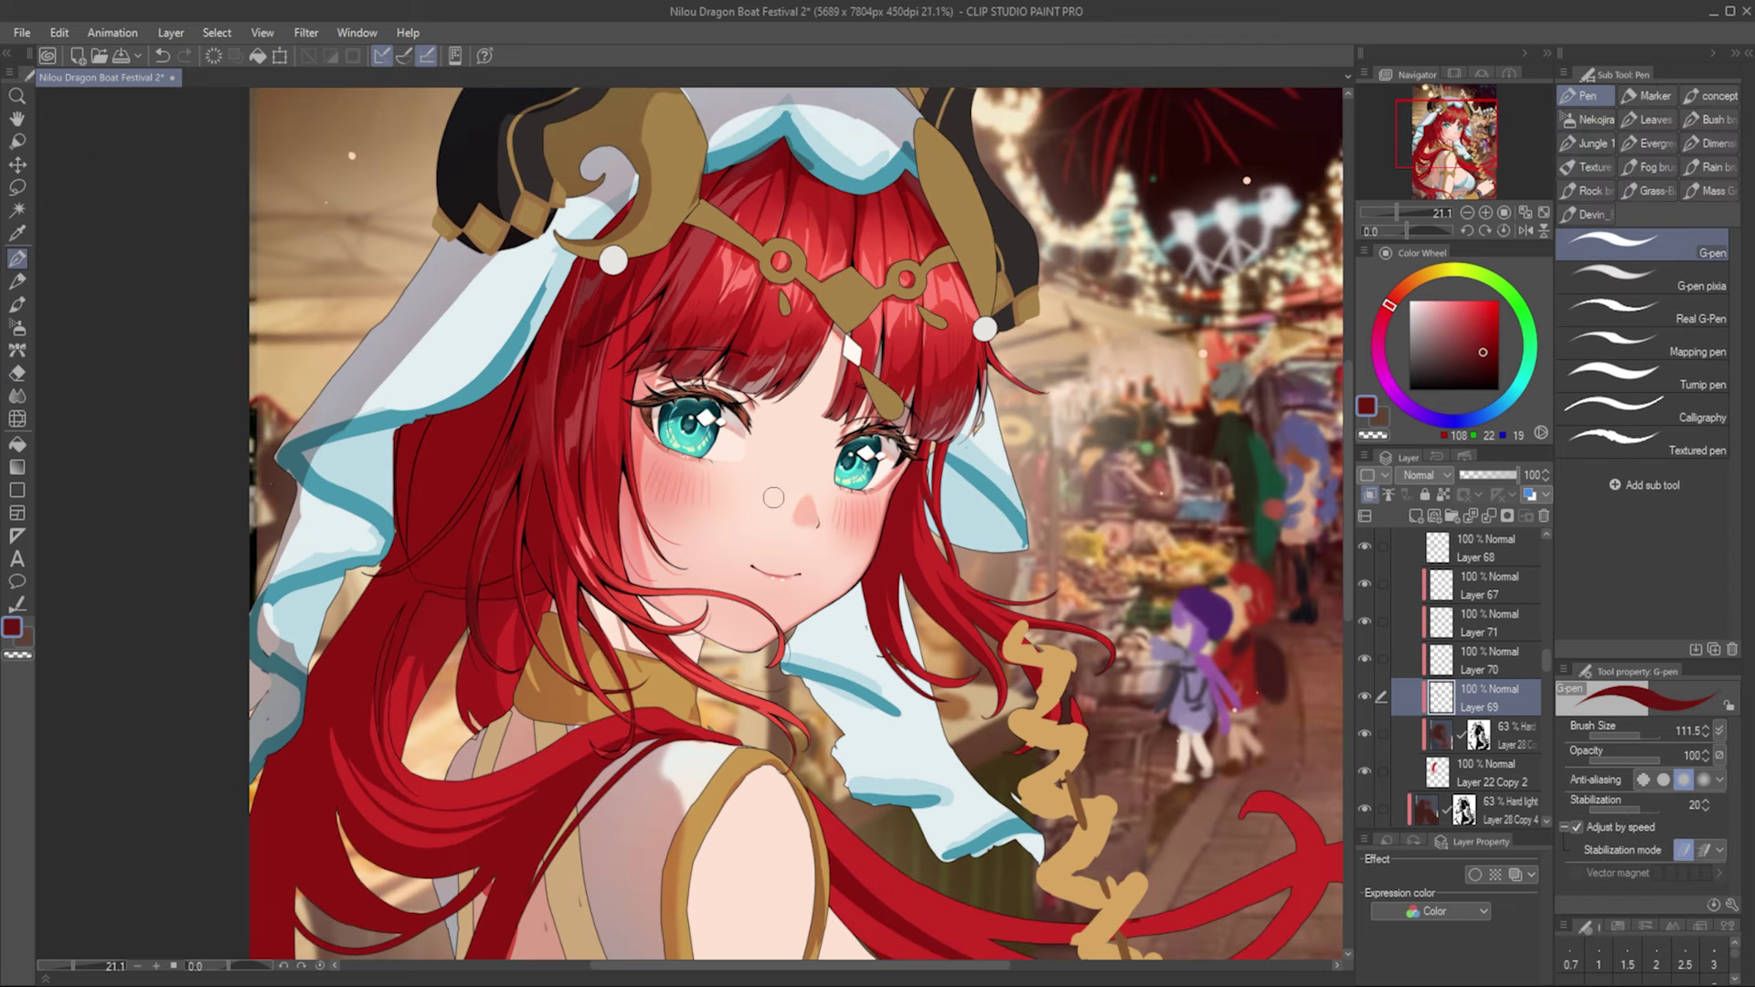
pyautogui.moveTo(545, 527); pyautogui.dragTo(501, 536)
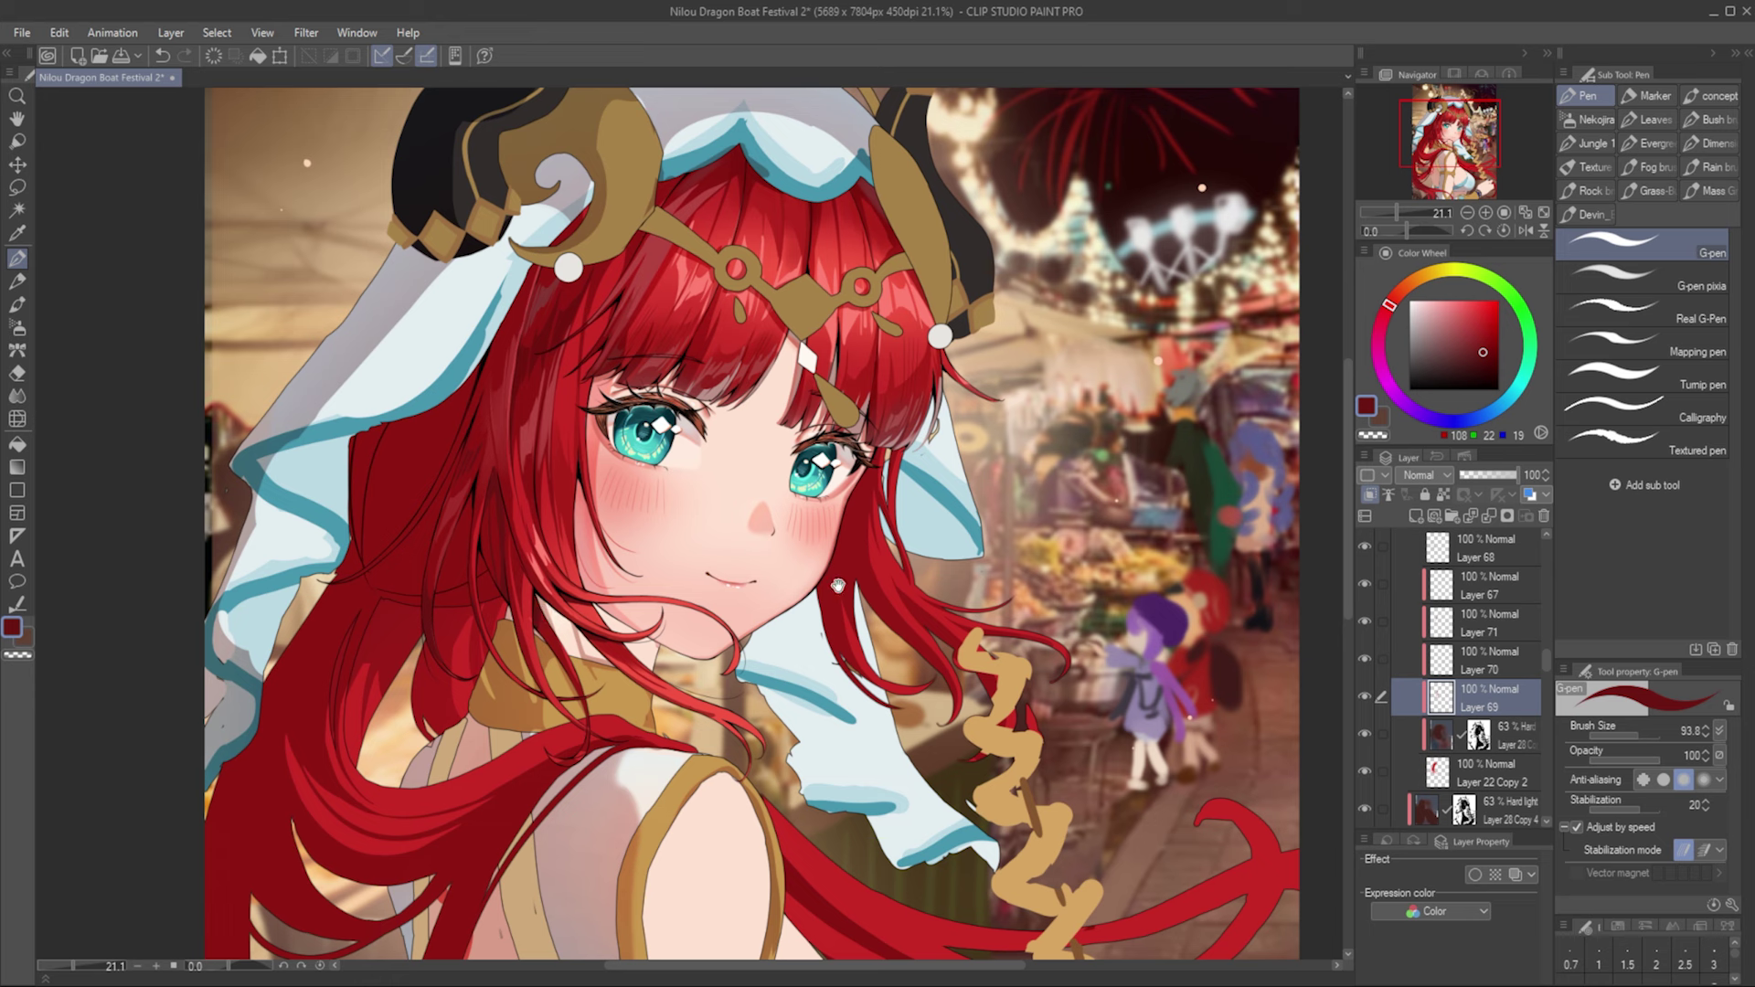
pyautogui.keyDown('alt'); pyautogui.click(568, 438); pyautogui.keyUp('alt')
pyautogui.scroll(1, 569, 438)
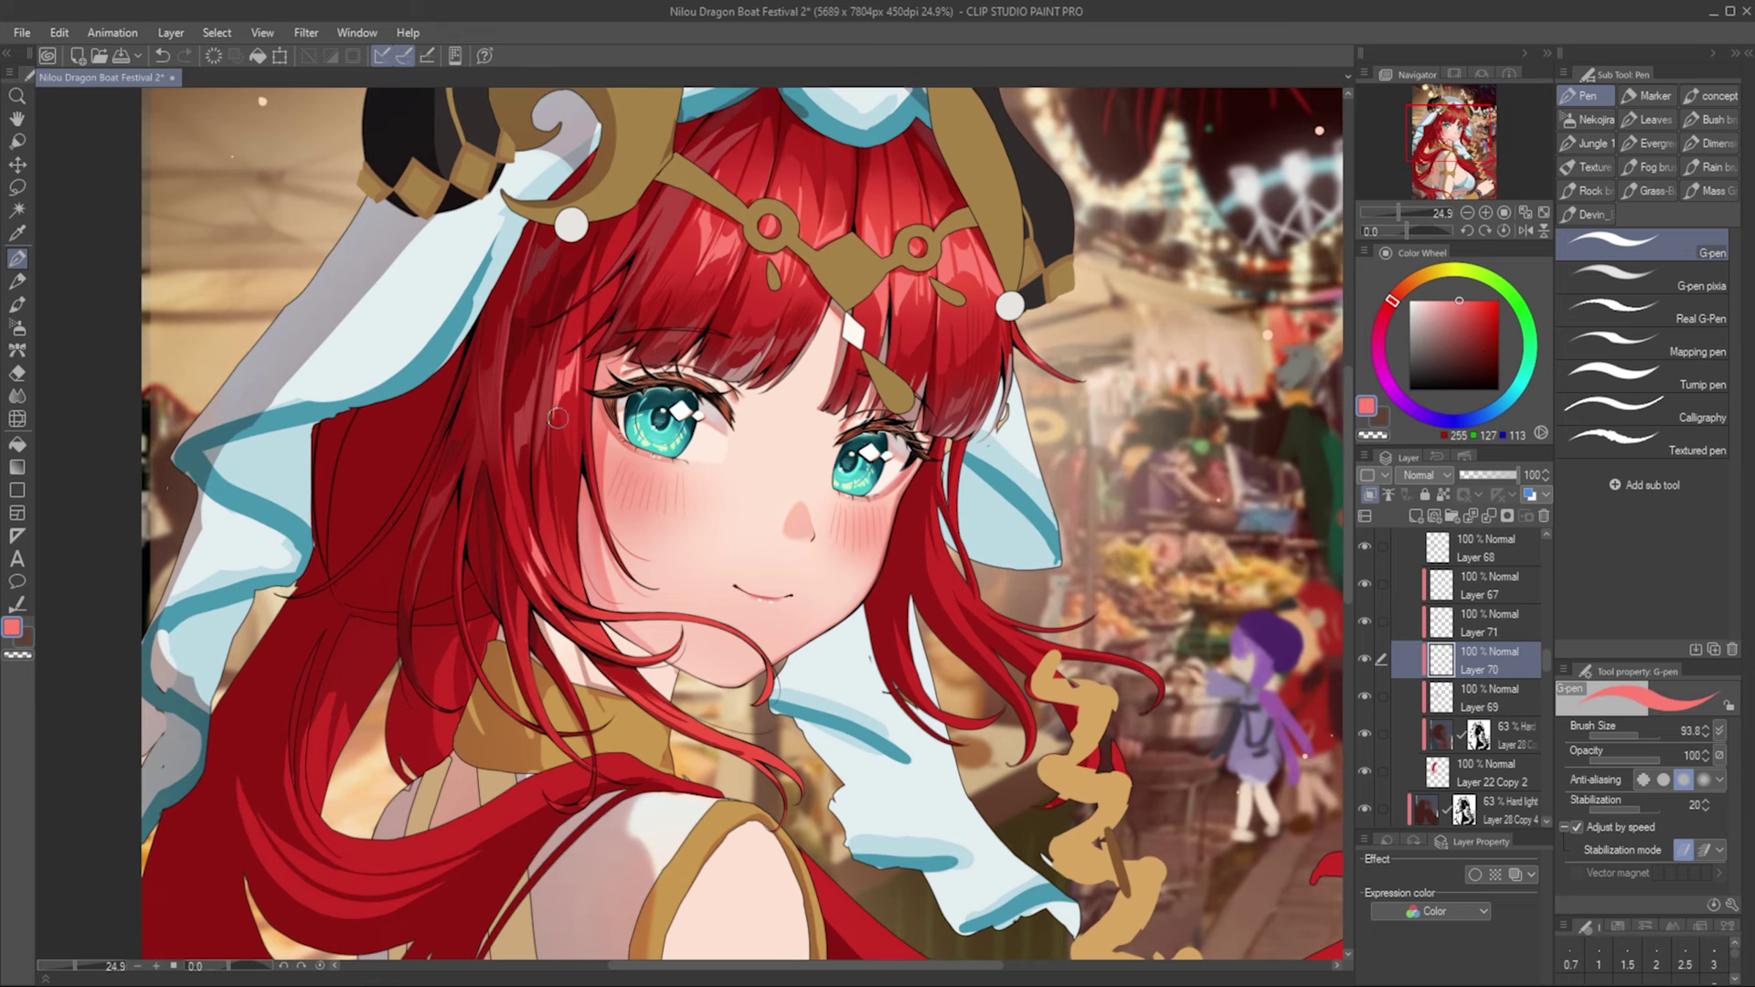
pyautogui.press('[')
pyautogui.hotkey('alt', ']')
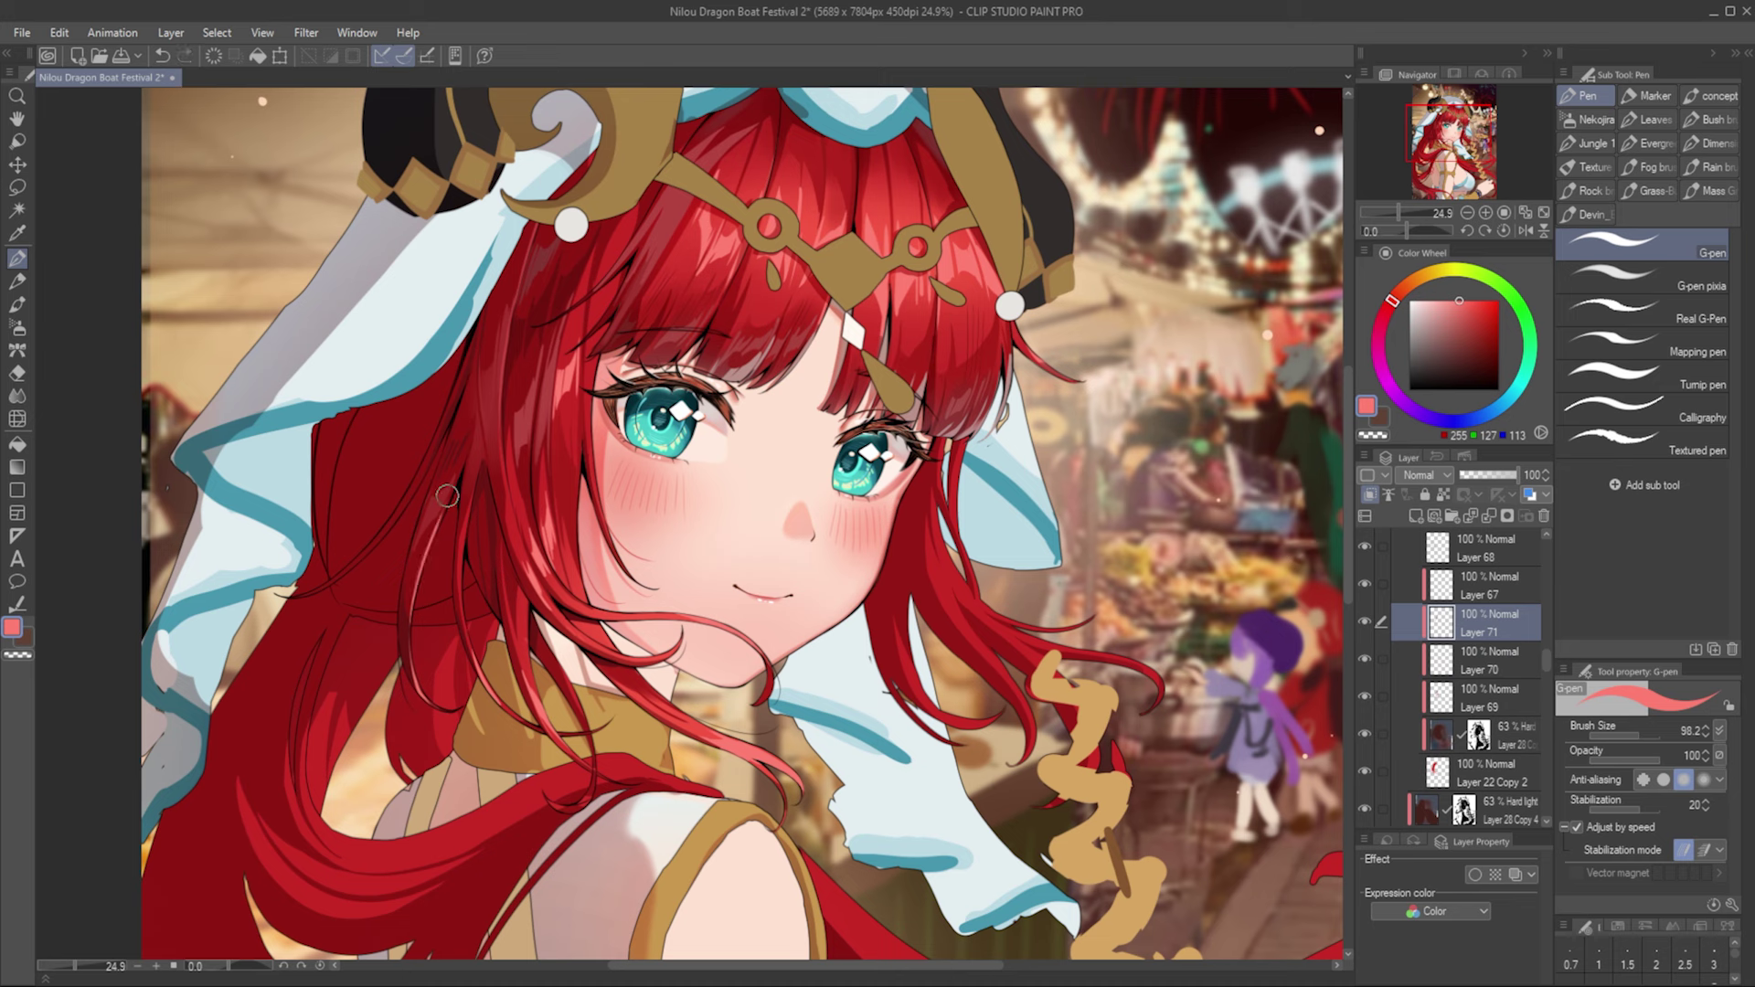
# Step: Add a new layer in Folder 7 and set the border effect thickness of Layer 22 Copy to 1.0
pyautogui.hotkey('alt', '[')
pyautogui.hotkey('alt', '[')
pyautogui.hotkey('alt', '[')
pyautogui.hotkey('alt', '[')
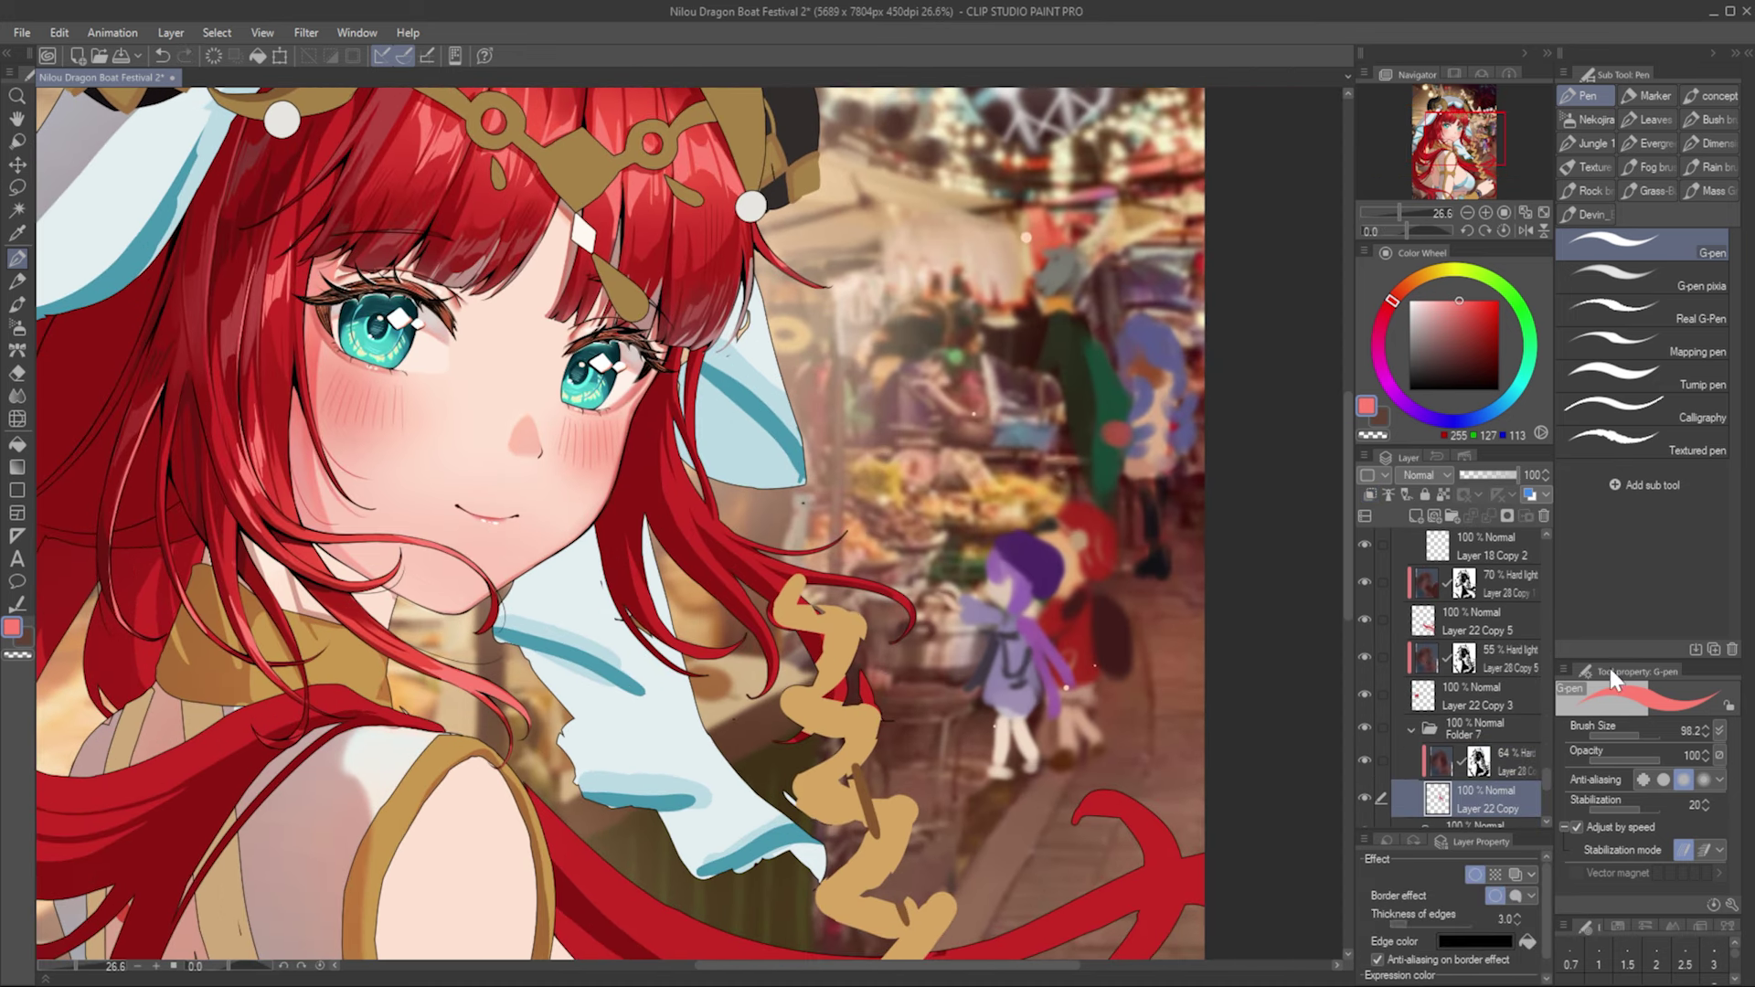
pyautogui.click(1416, 517)
pyautogui.hotkey('alt', '[')
pyautogui.hotkey('alt', '[')
# Step: Reshape the far-side hair lock on Layer 22 Copy with the sampled red and the Hard eraser, undoing a stray stroke
pyautogui.scroll(-2, 777, 640)
pyautogui.keyDown('alt'); pyautogui.click(640, 548); pyautogui.keyUp('alt')
pyautogui.press(']')
pyautogui.press(']')
pyautogui.press(']')
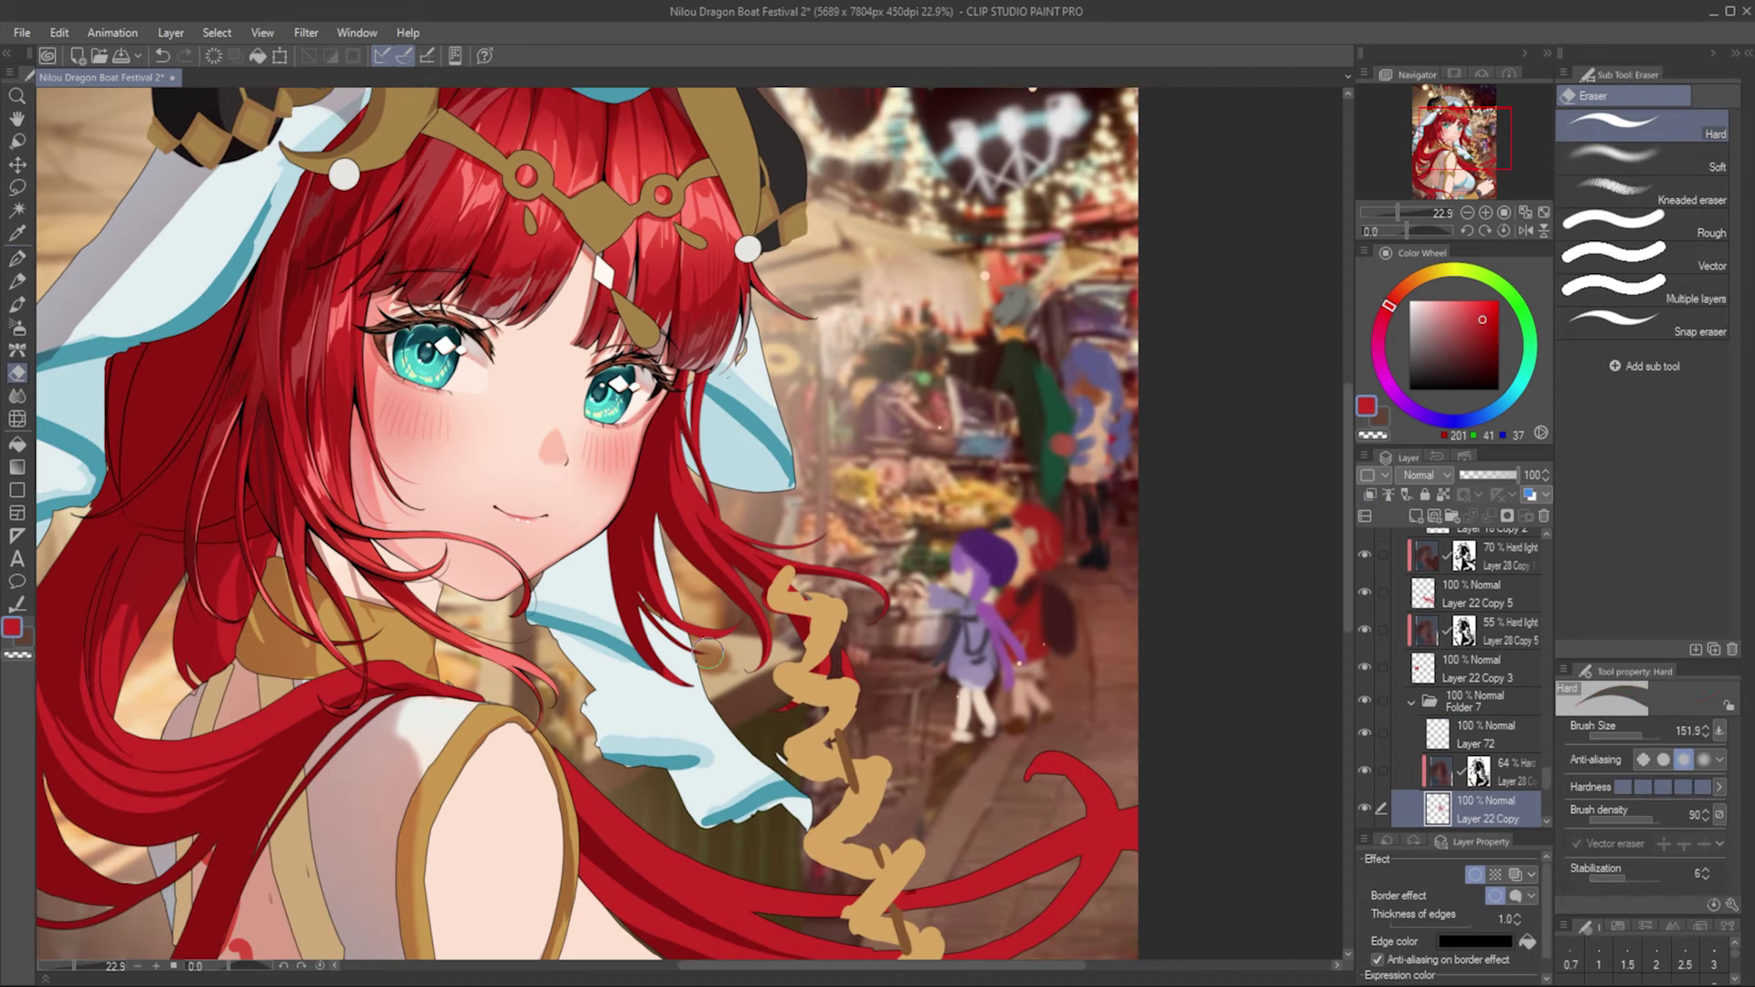
pyautogui.moveTo(603, 532)
pyautogui.mouseDown()
pyautogui.moveTo(640, 675)
pyautogui.moveTo(521, 640)
pyautogui.moveTo(532, 618)
pyautogui.mouseUp()
pyautogui.hotkey('ctrl', 'z')
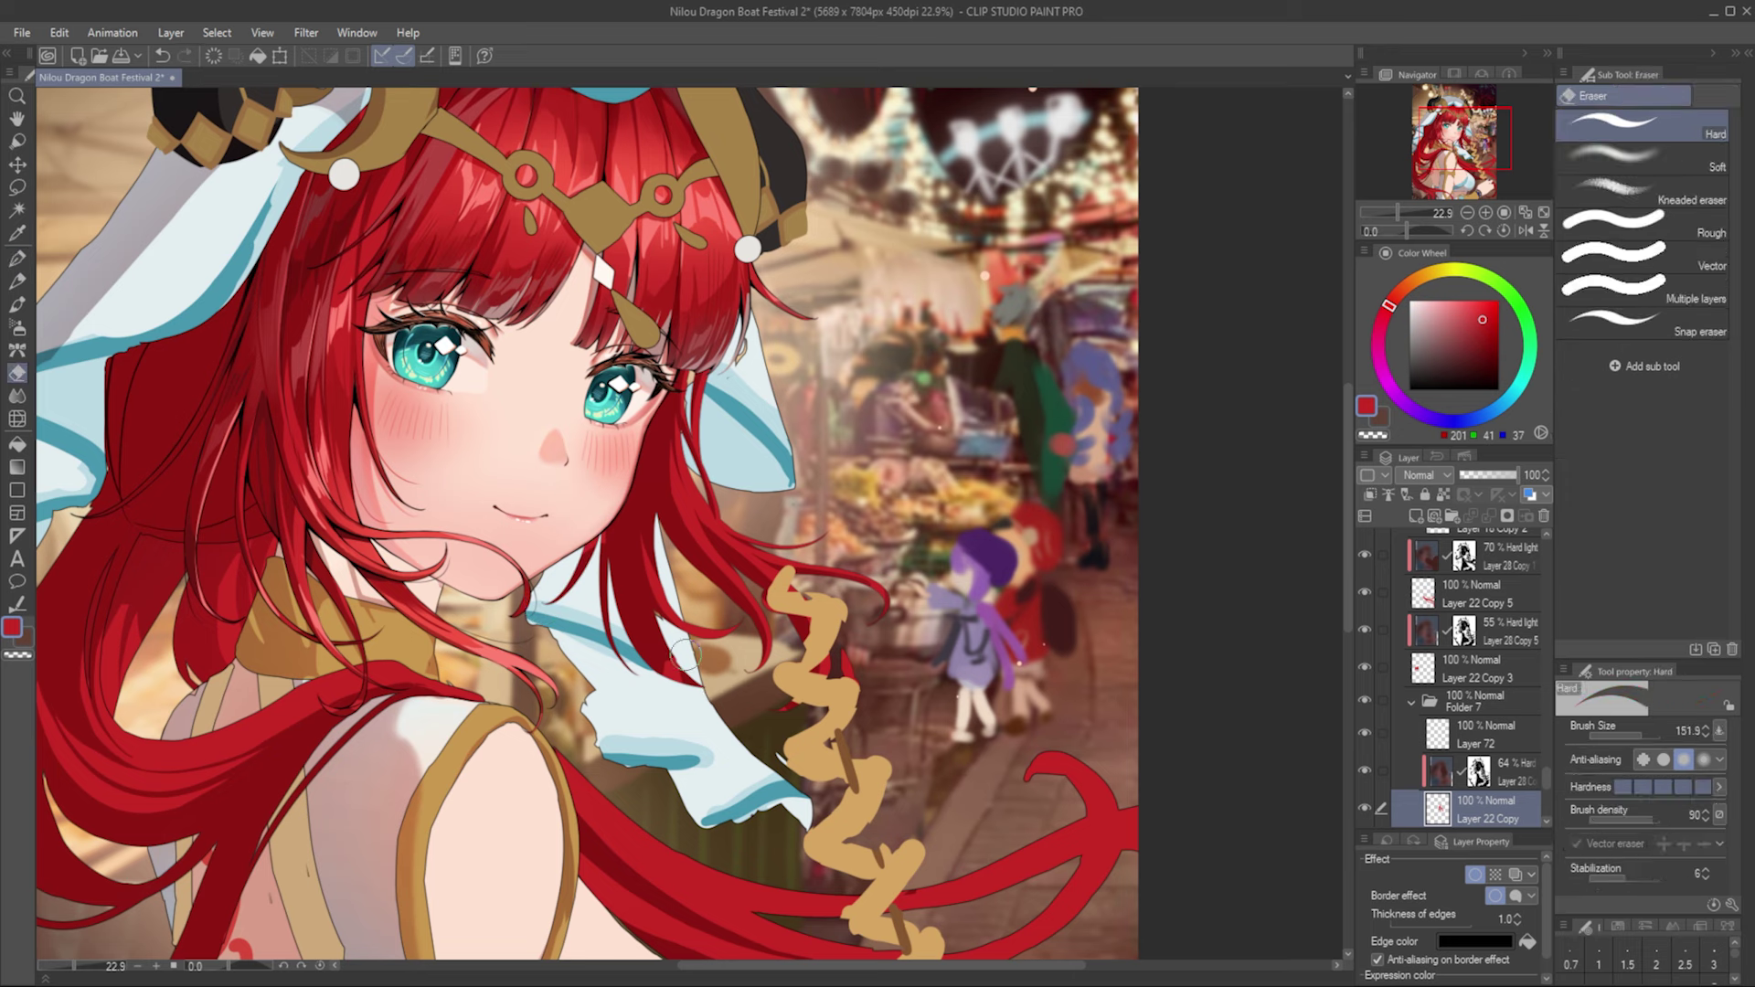
pyautogui.press('[')
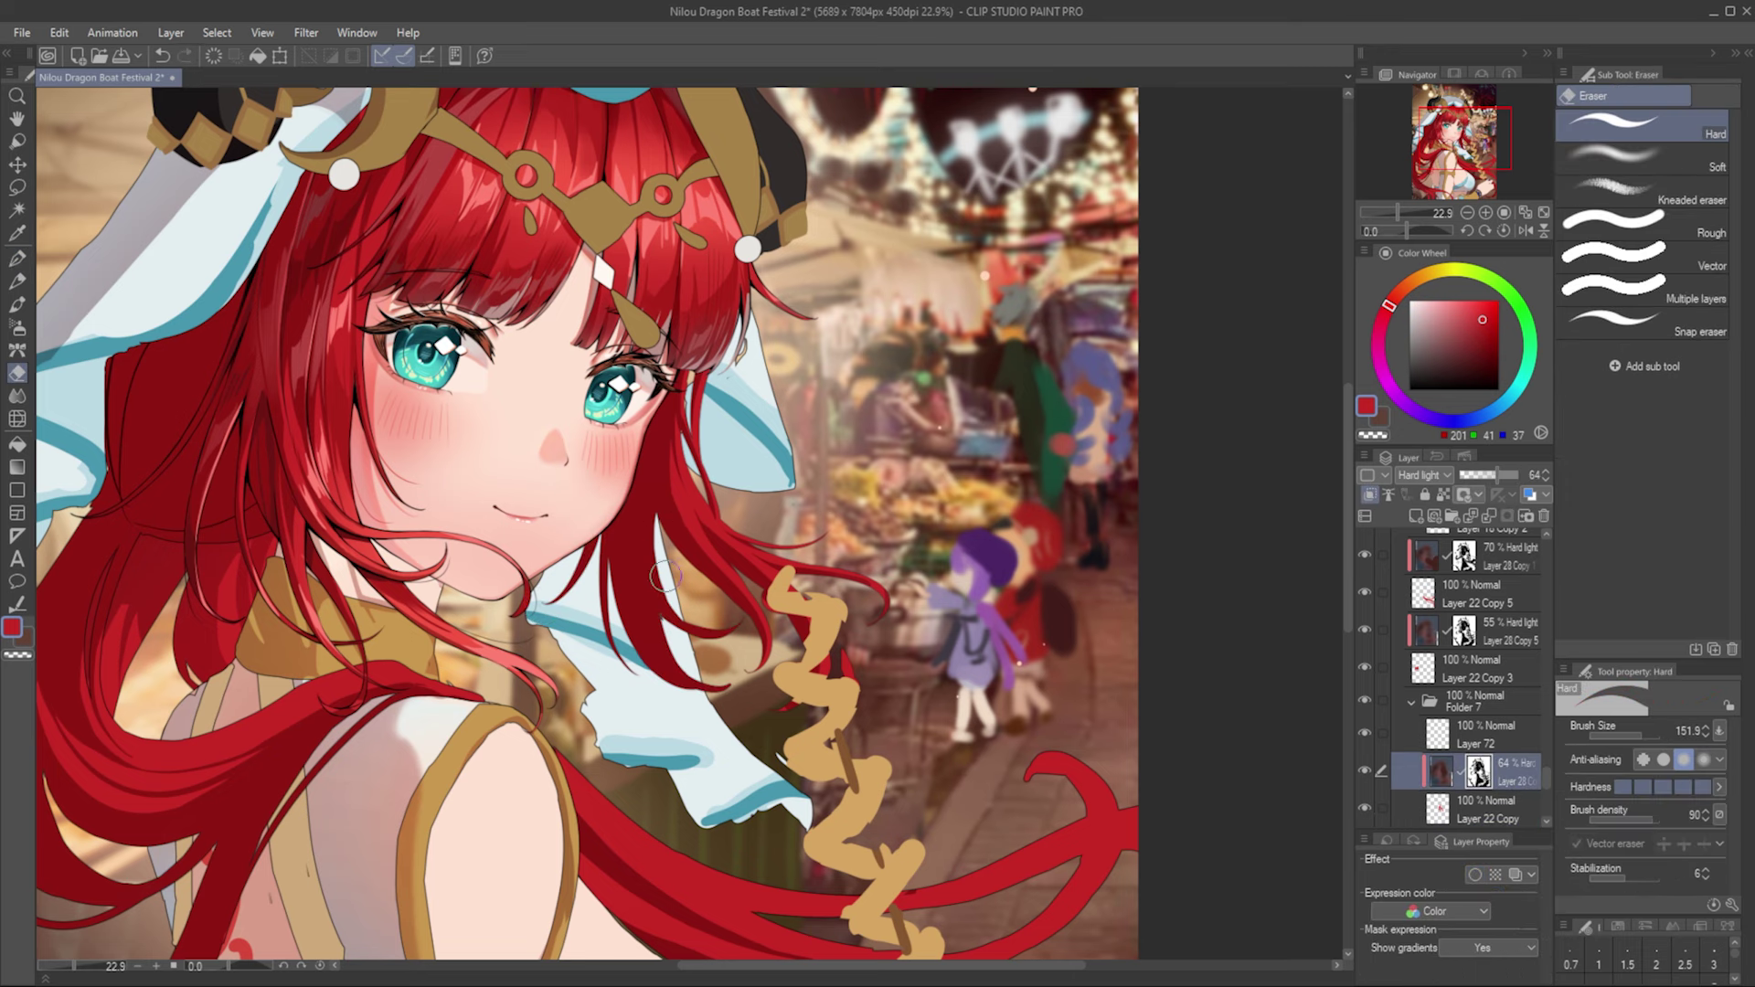
# Step: Outline the hair lock beside the far cheek in black on Layer 72 with the G-pen pixia
pyautogui.click(1481, 734)
pyautogui.scroll(-1, 1472, 686)
pyautogui.click(1409, 390)
pyautogui.click(1641, 274)
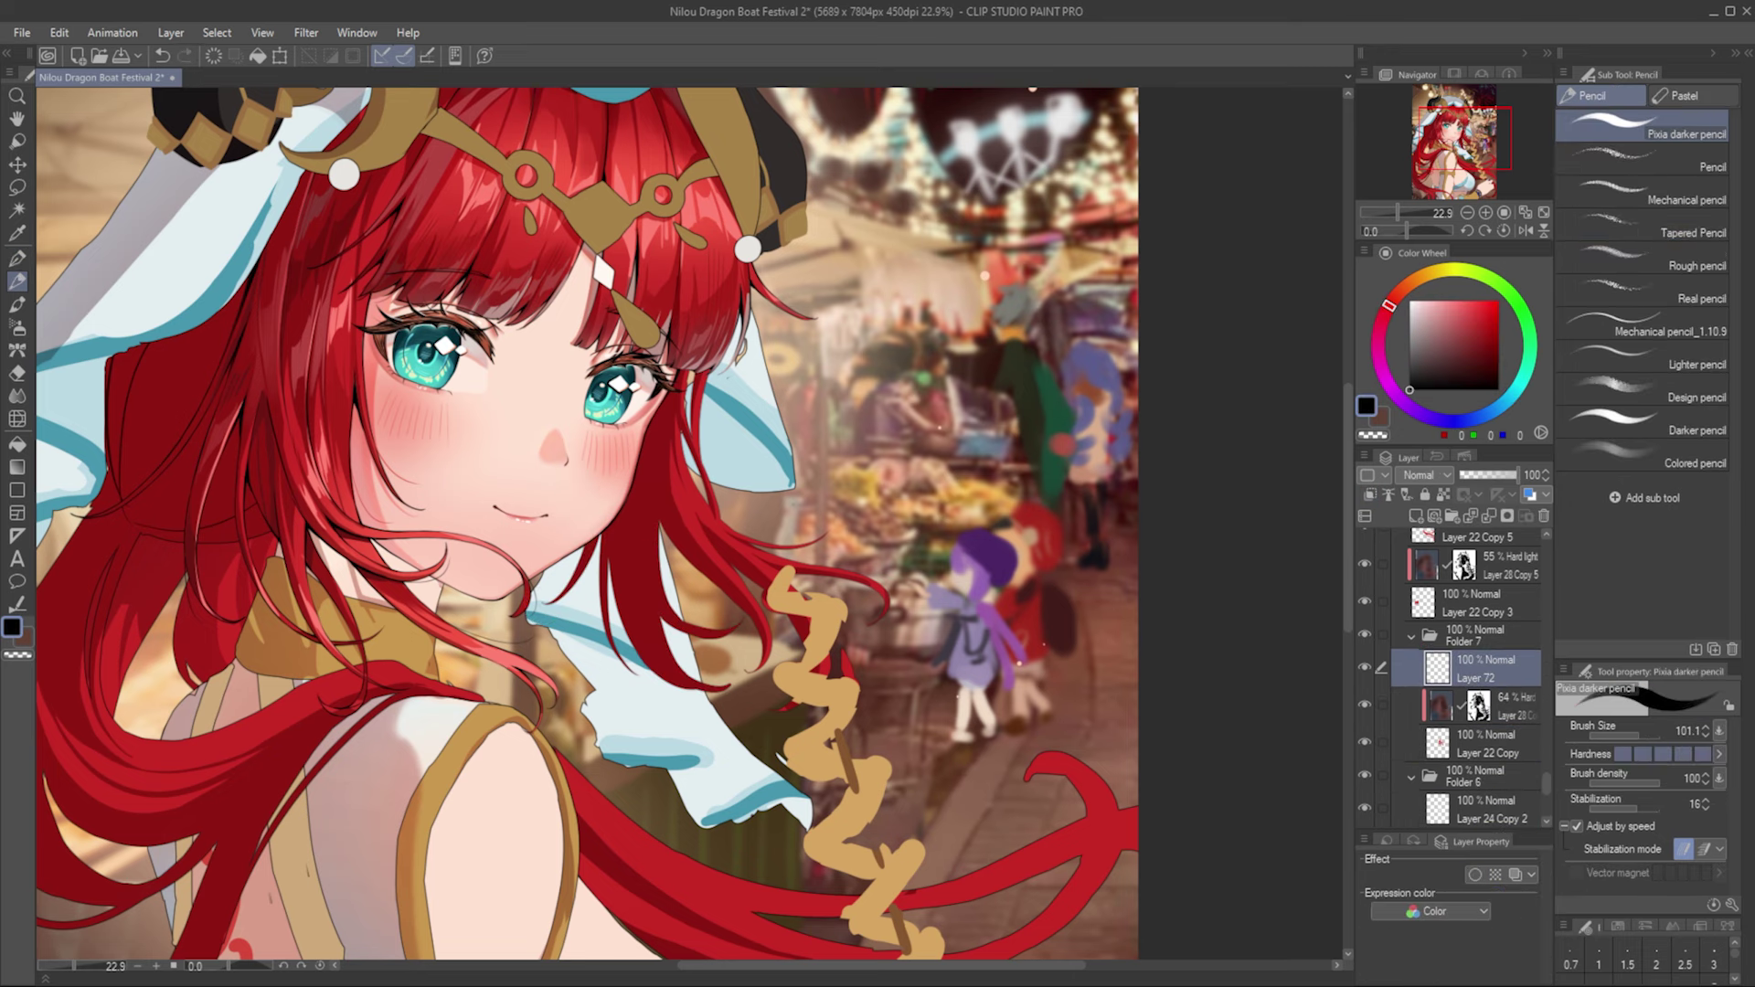
pyautogui.scroll(3, 742, 424)
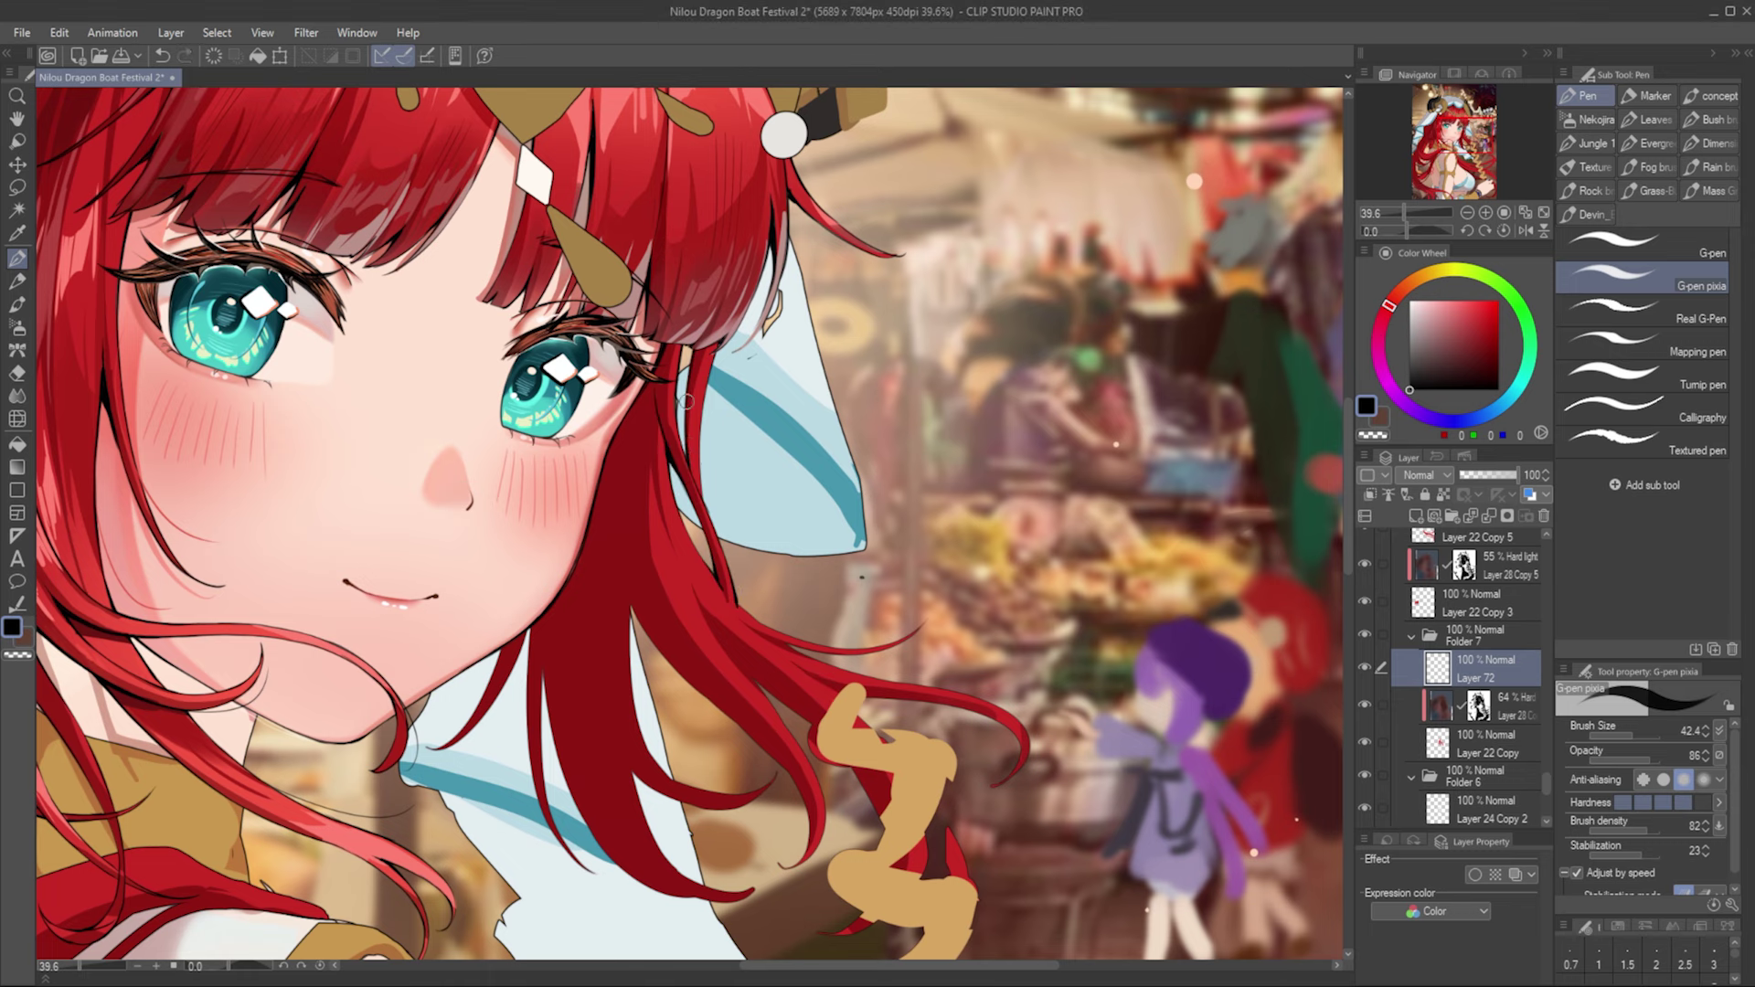
pyautogui.scroll(-2, 685, 400)
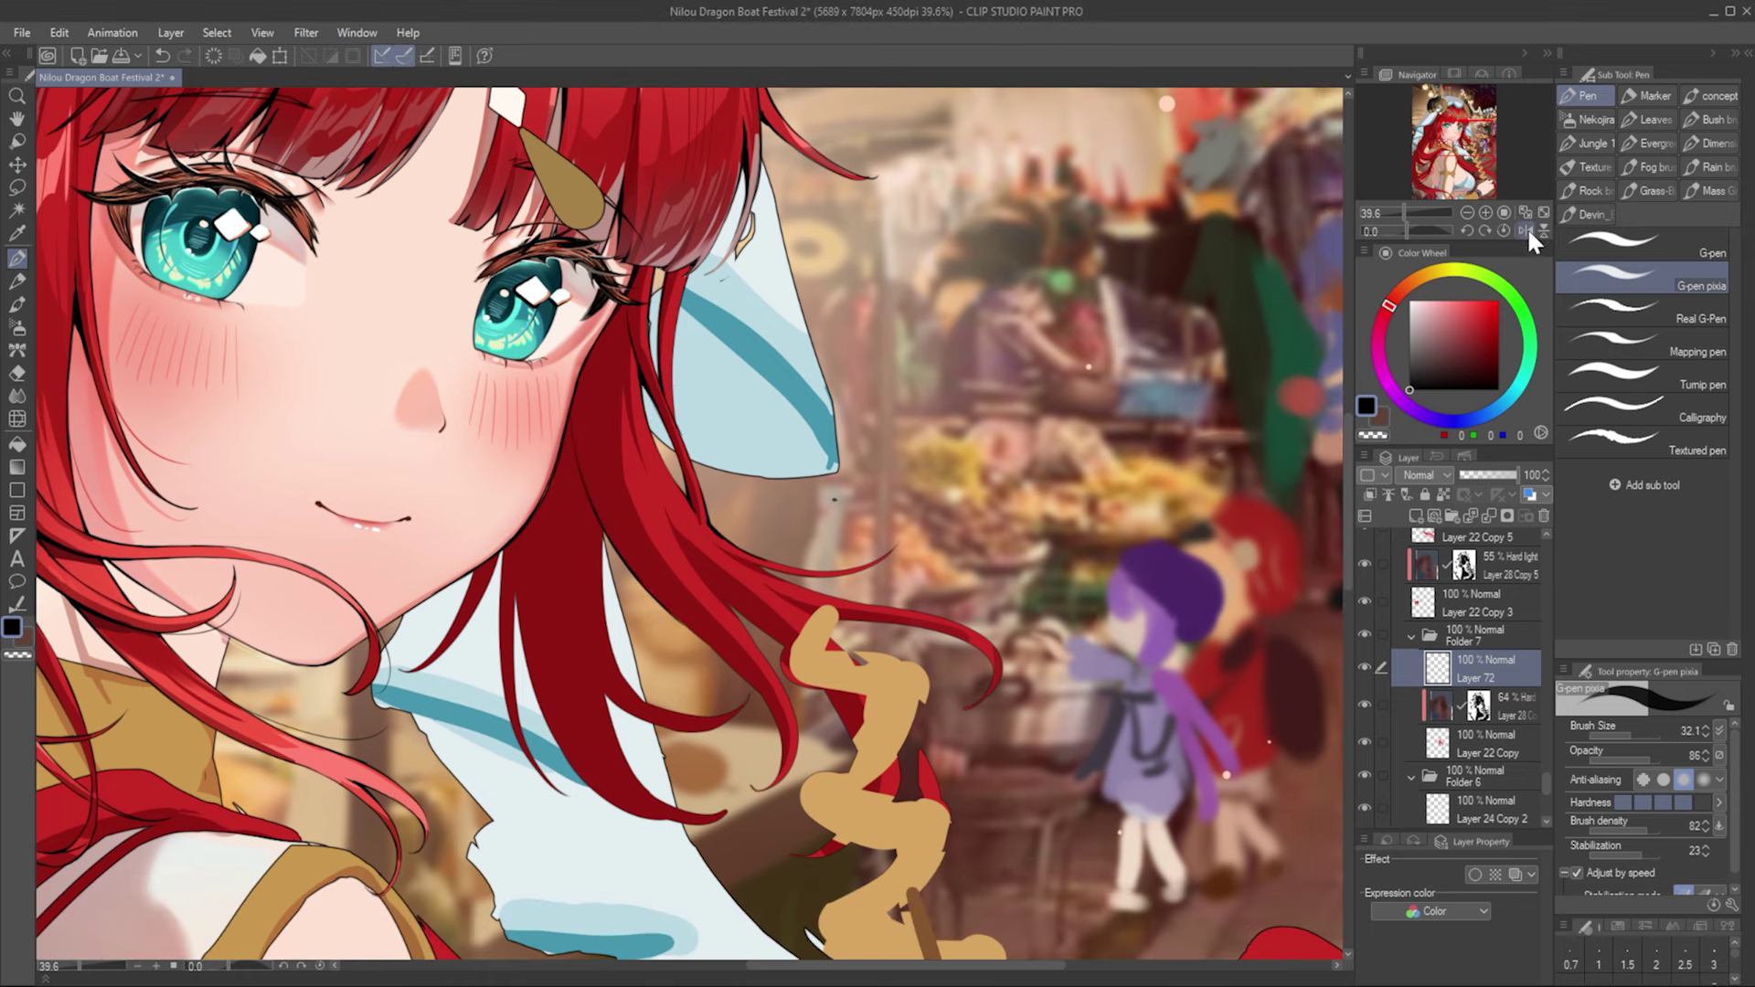
pyautogui.scroll(4, 539, 720)
pyautogui.keyDown('ctrl'); pyautogui.keyDown('shift'); pyautogui.click(587, 580); pyautogui.keyUp('shift'); pyautogui.keyUp('ctrl')
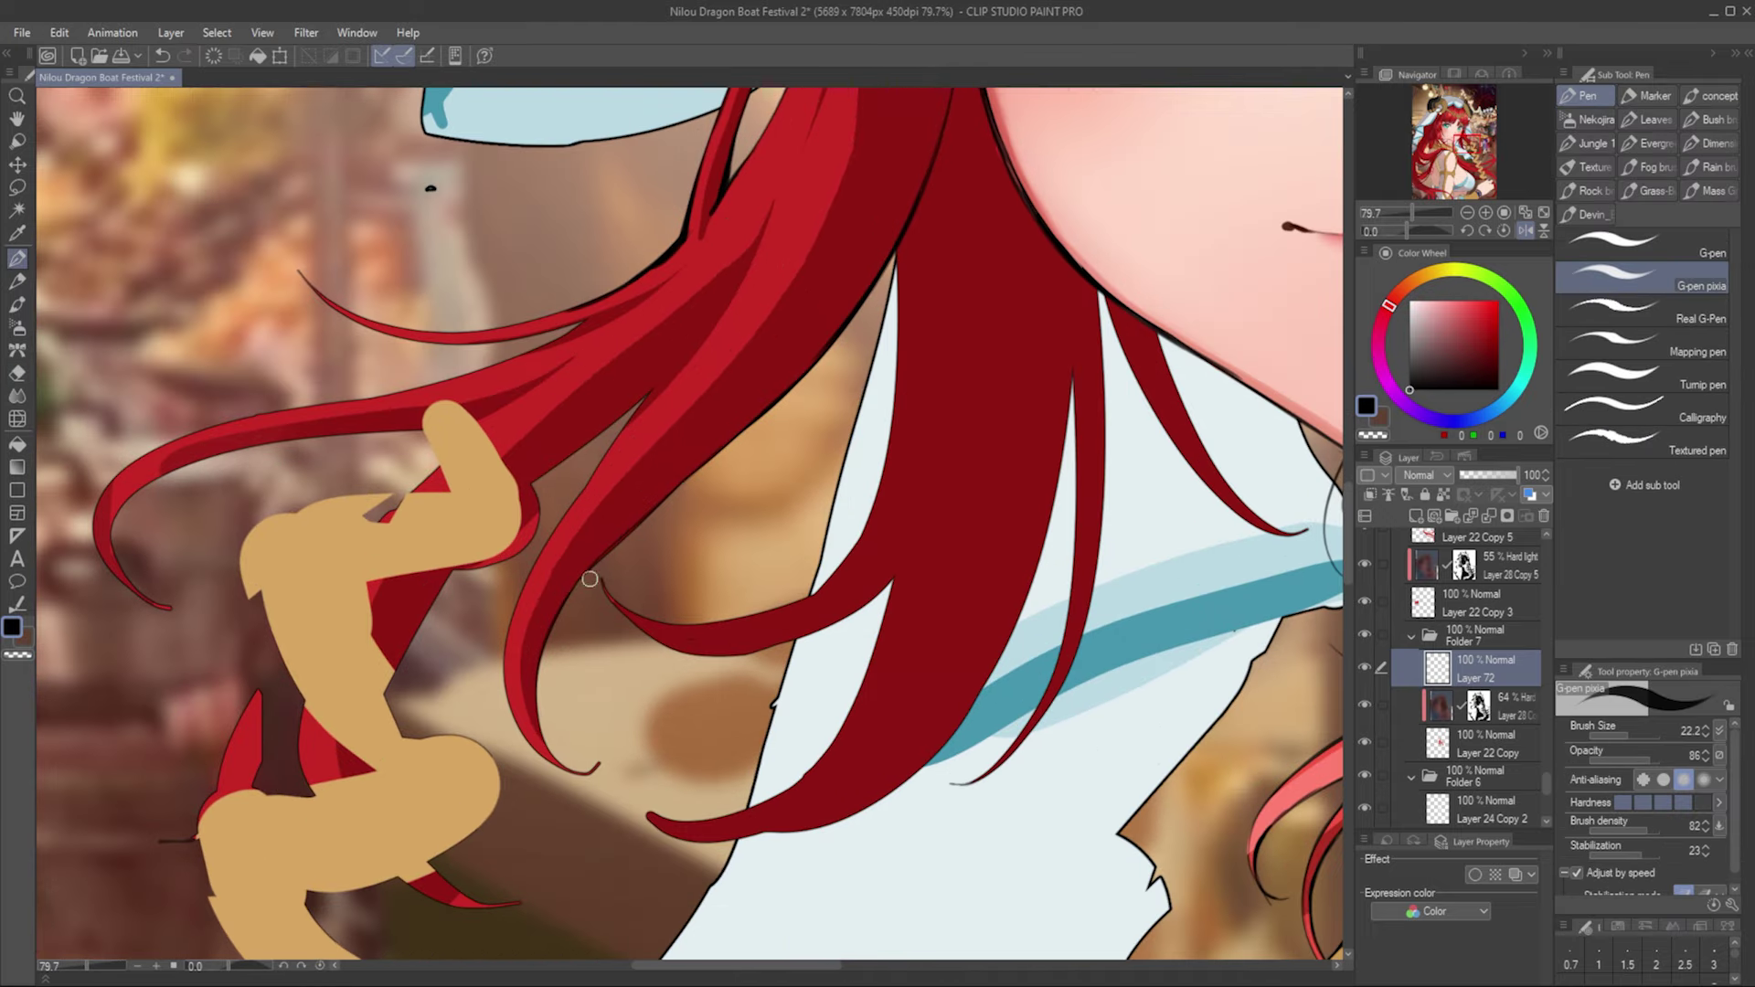
# Step: Trim the overshooting lines at the far lock's strand tips and refine their outlines with a thinner G-pen pixia on Layer 72
pyautogui.press('e')
pyautogui.press('p')
pyautogui.scroll(-2, 561, 604)
pyautogui.keyDown('ctrl'); pyautogui.keyDown('shift'); pyautogui.click(561, 611); pyautogui.keyUp('shift'); pyautogui.keyUp('ctrl')
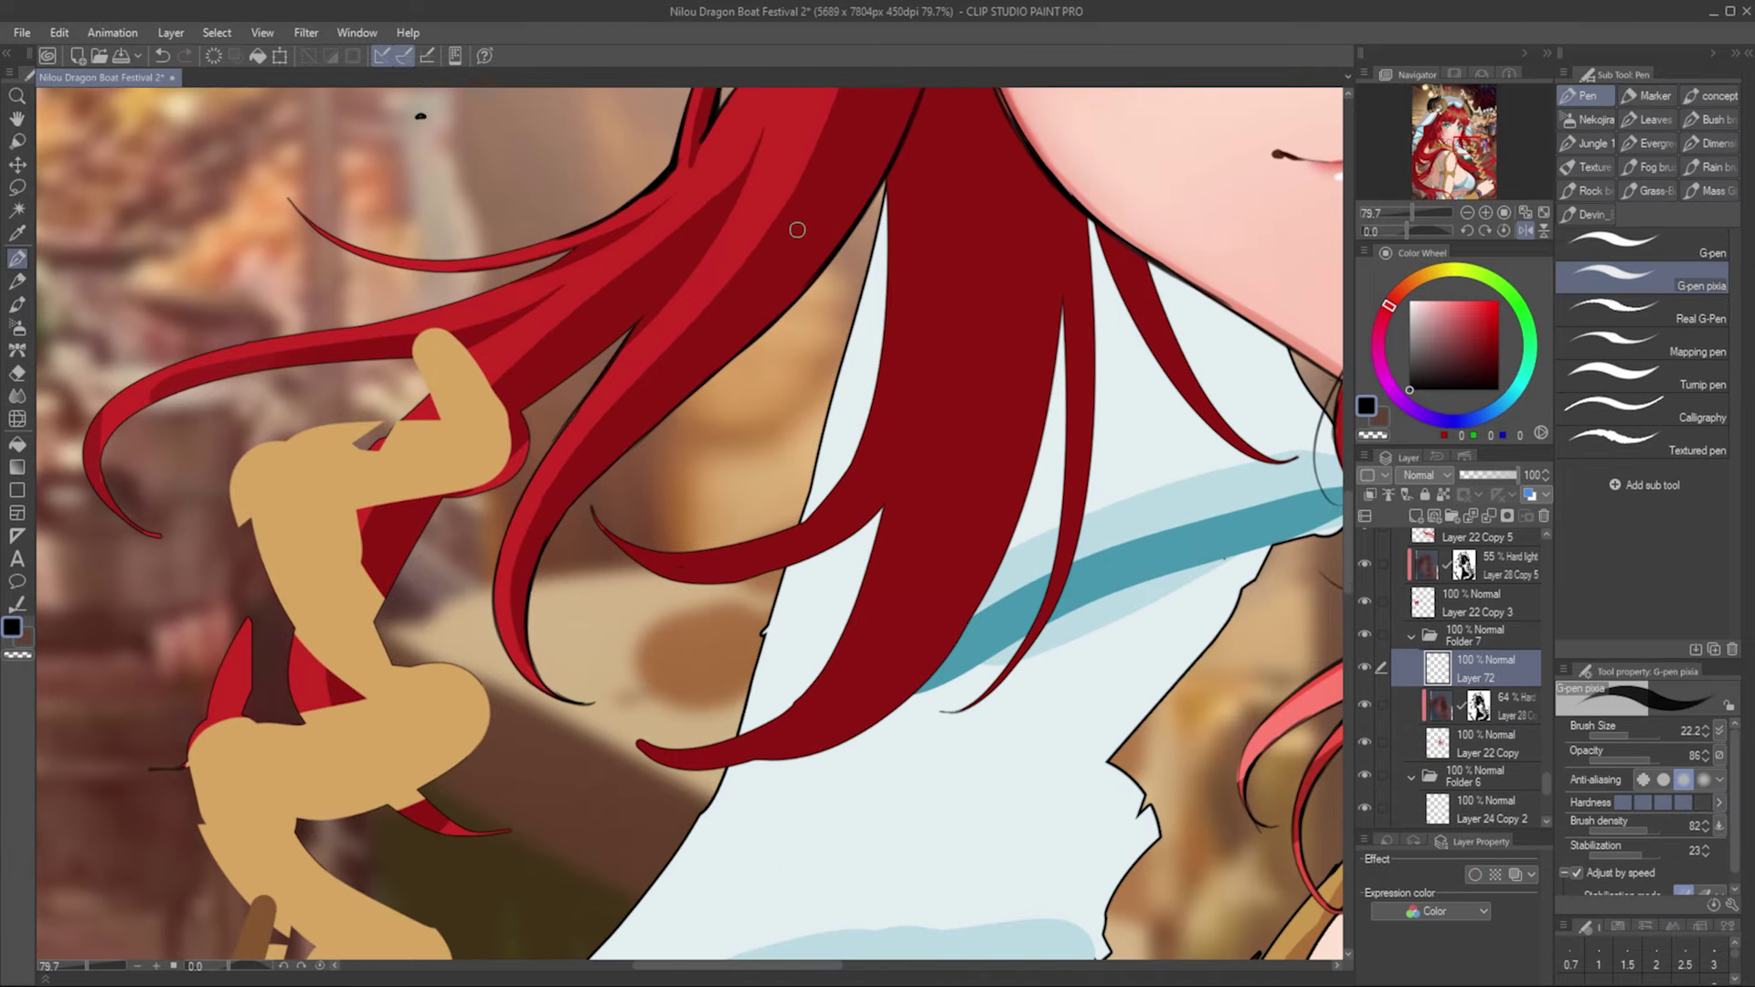
# Step: Hide the gold ribbon and erase the jagged strand remnants beneath it on Layer 22 Copy with a large Hard eraser
pyautogui.press('h')
pyautogui.click(1525, 232)
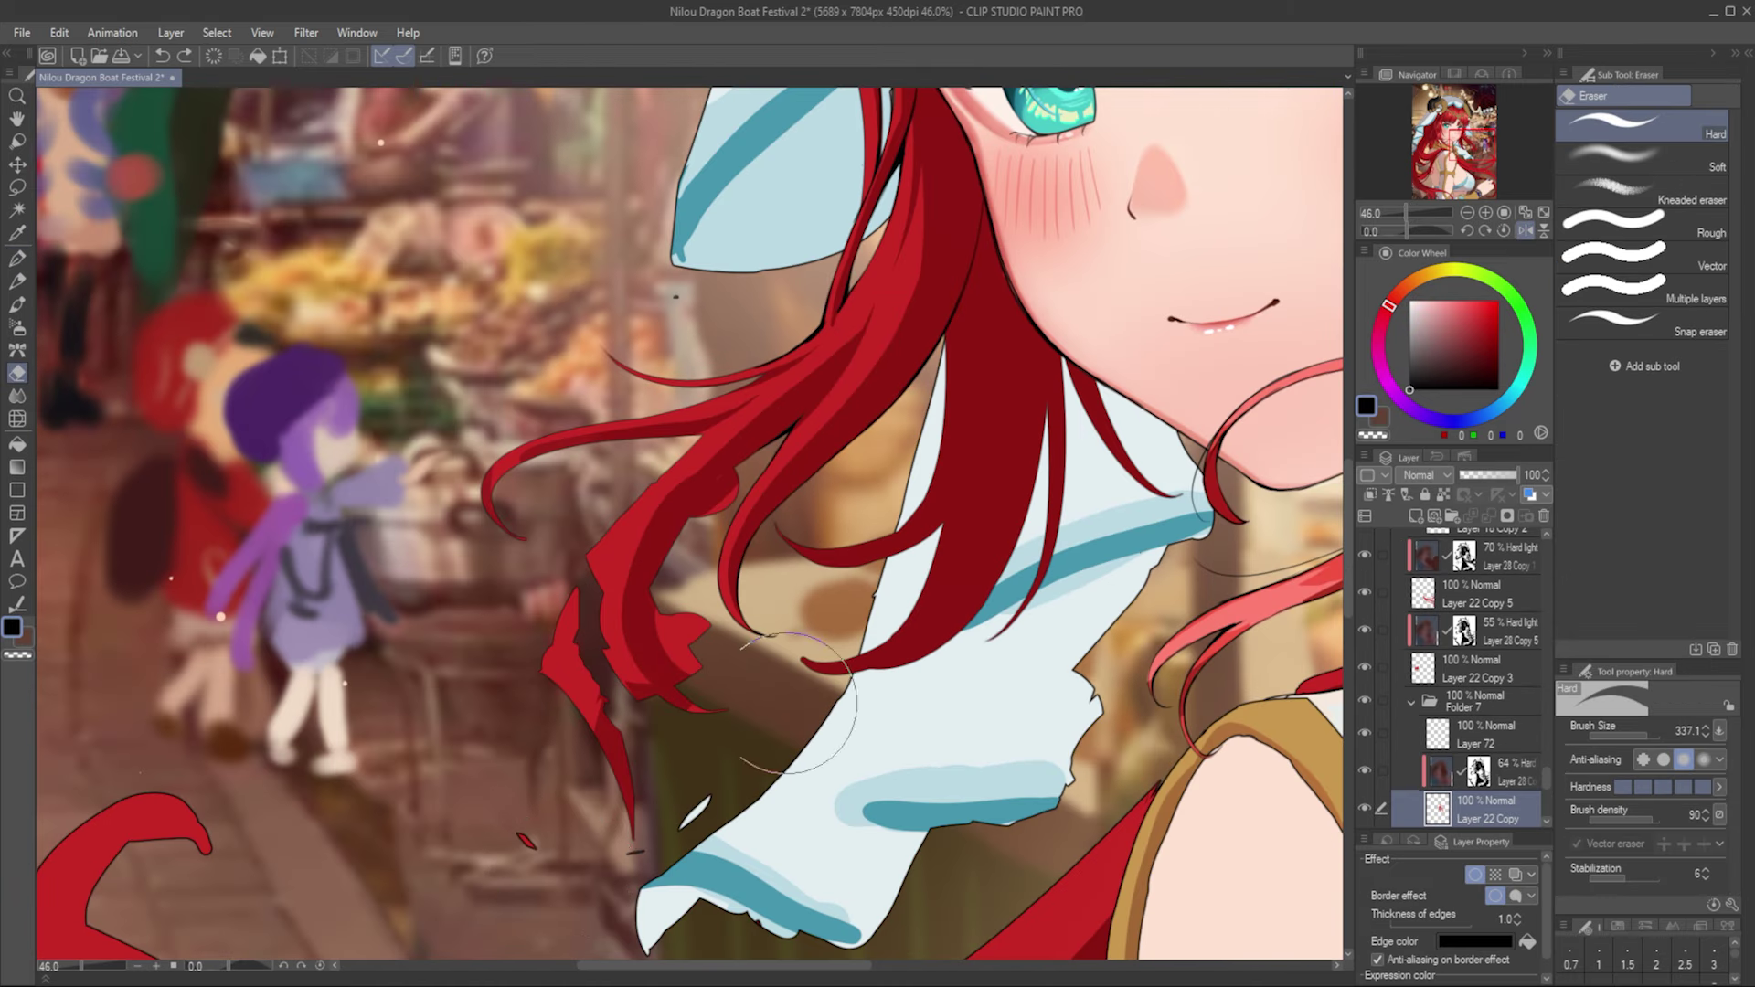
pyautogui.press('h')
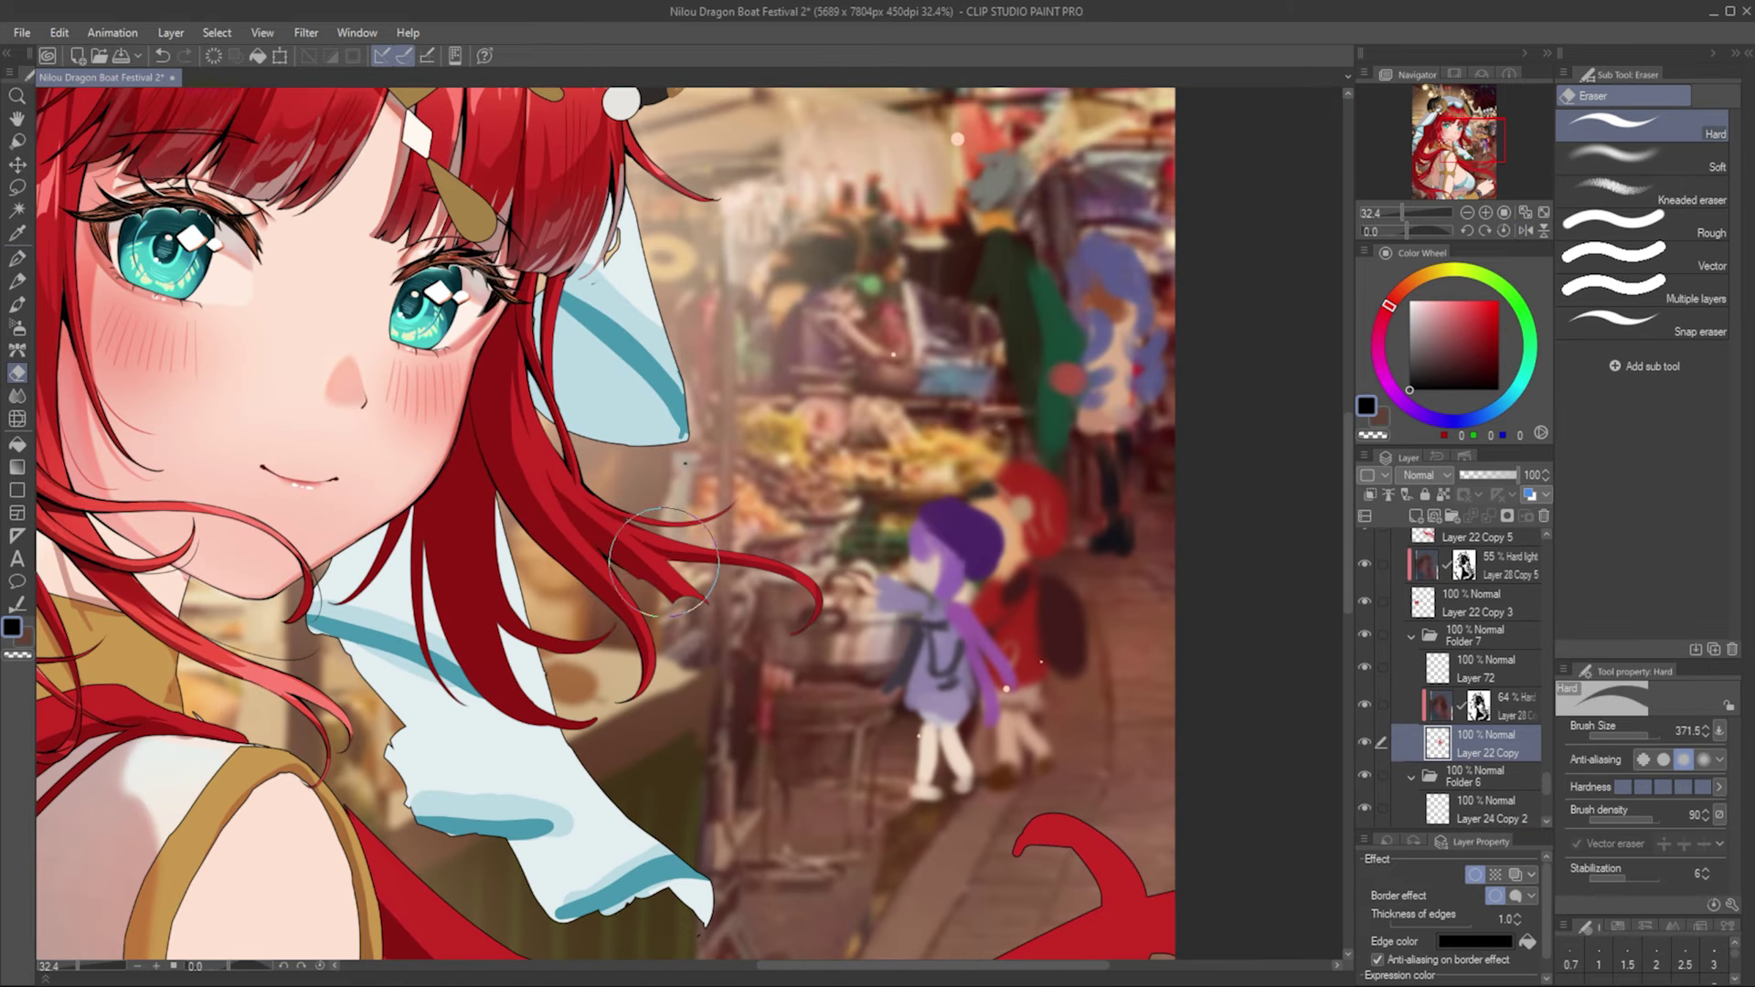
# Step: Repaint and trim the far lock's curled outer tips on Layer 22 Copy with sampled red, using G-pen pixia and the Hard eraser
pyautogui.press('p')
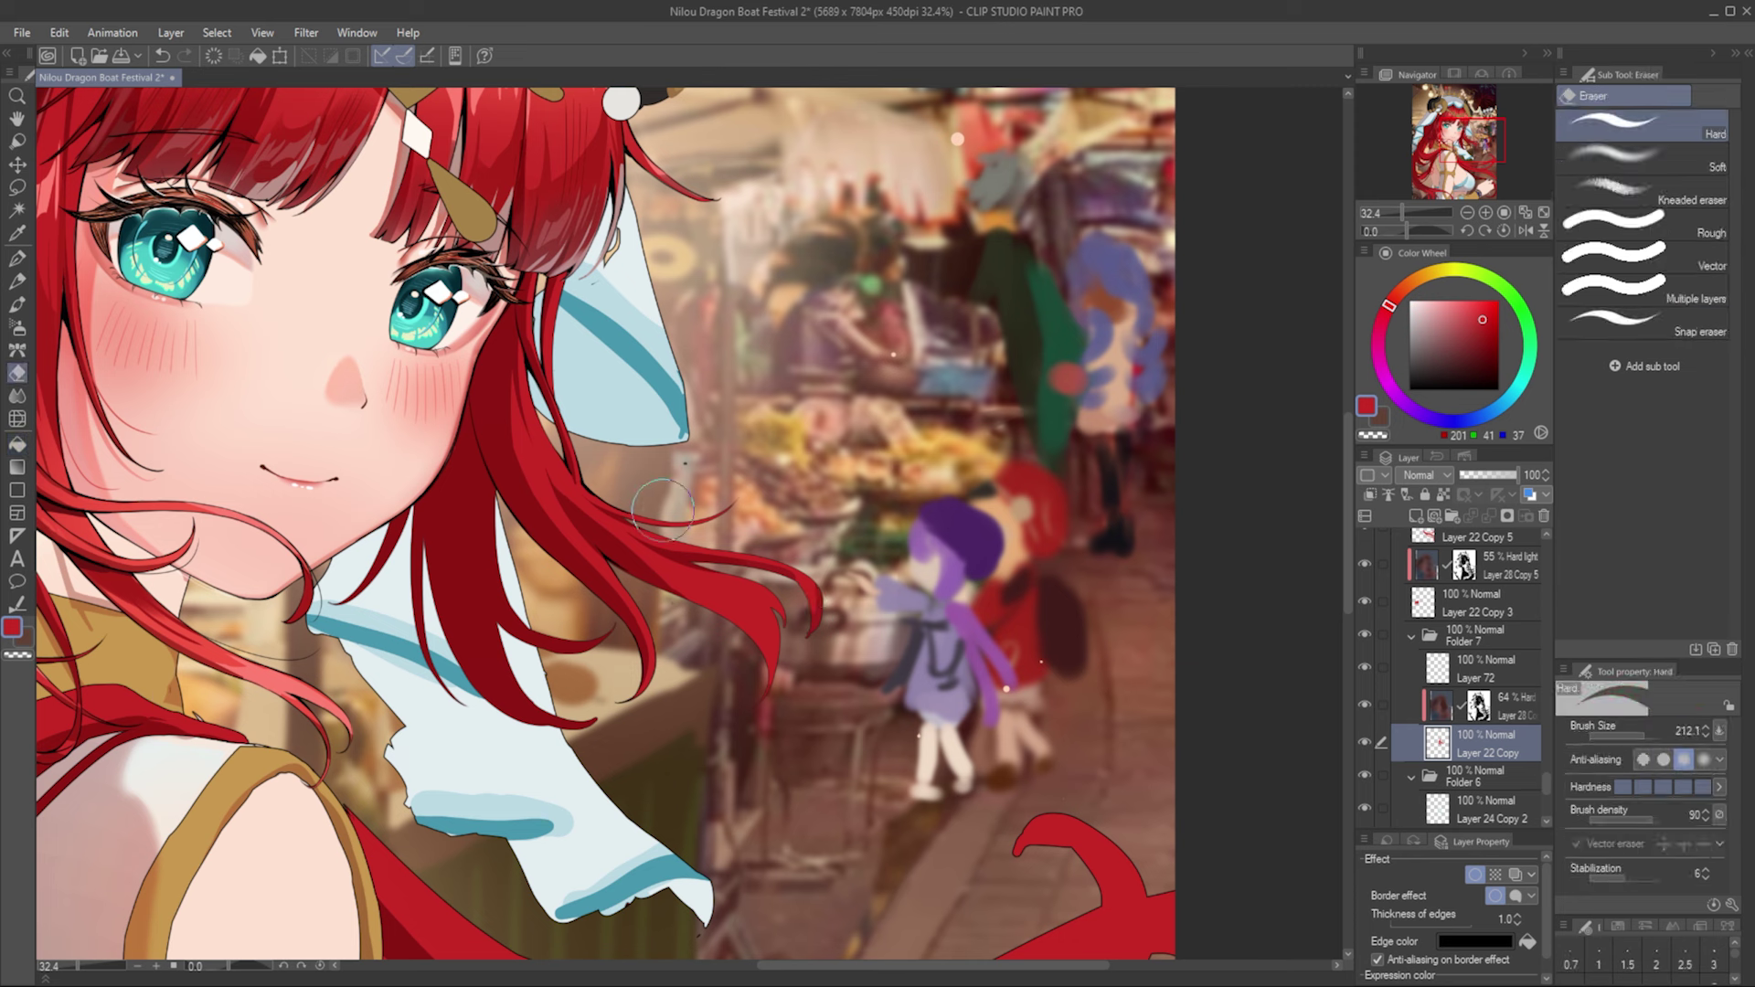
pyautogui.press('g')
pyautogui.click(742, 623)
pyautogui.press('e')
pyautogui.scroll(2, 742, 614)
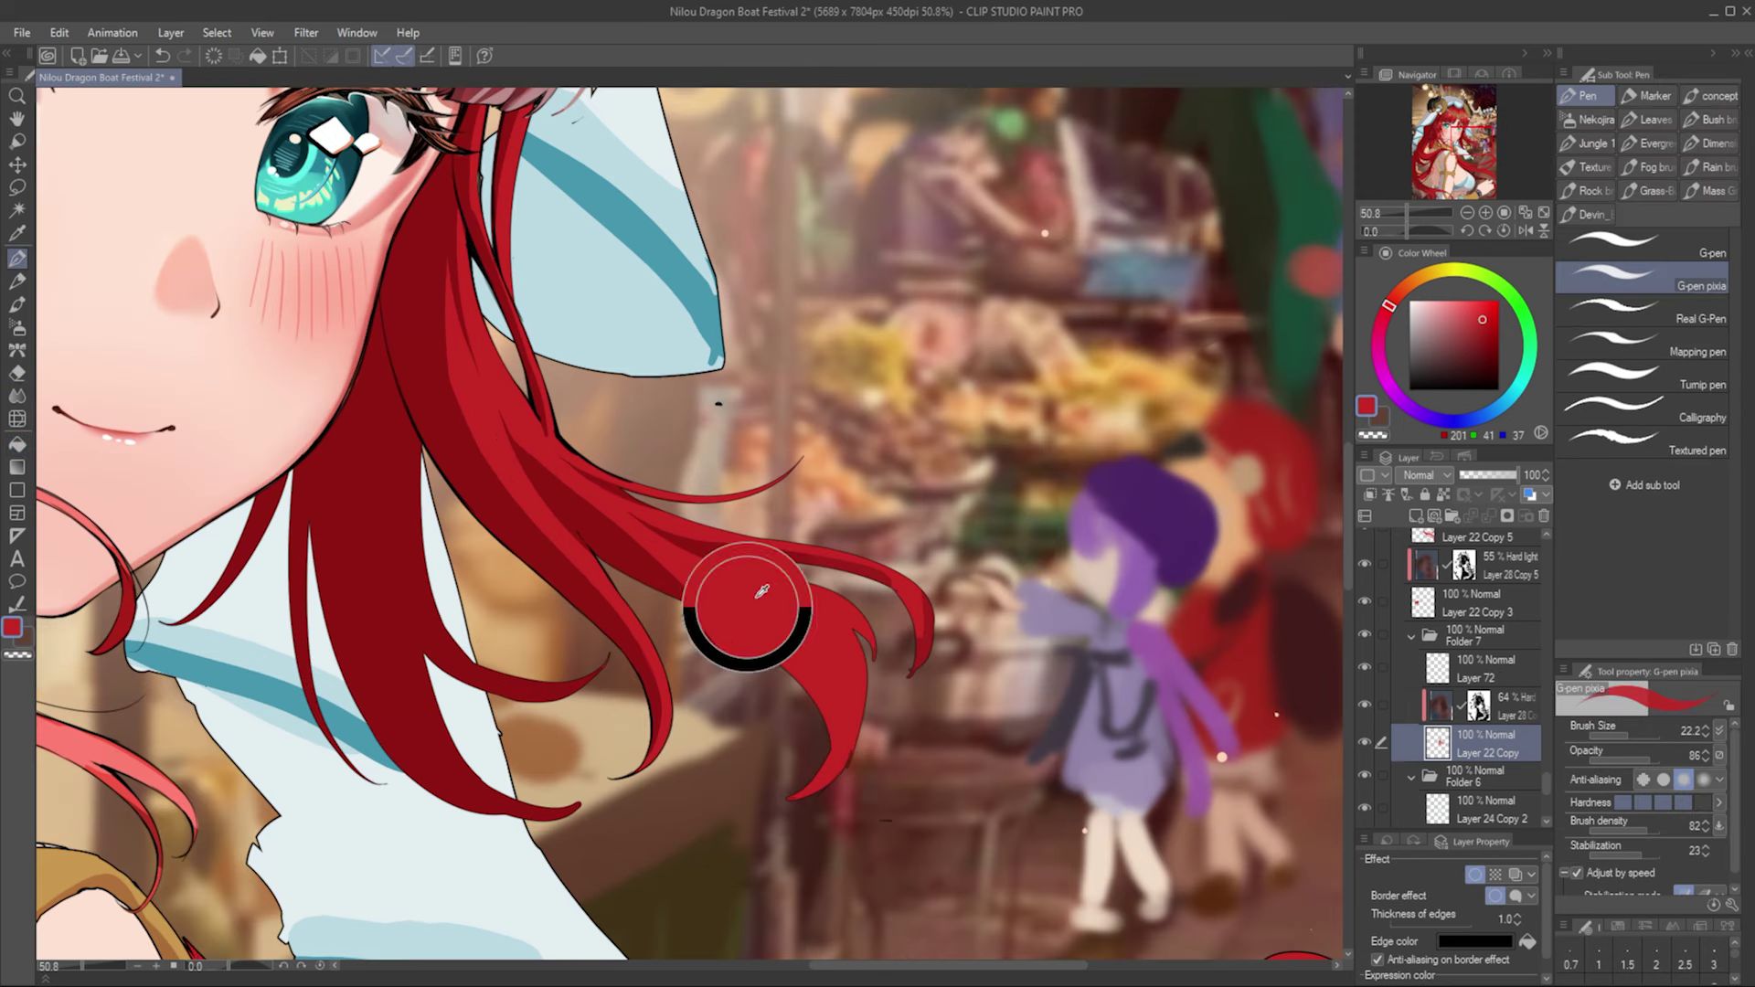
pyautogui.moveTo(844, 779)
pyautogui.mouseDown()
pyautogui.moveTo(855, 732)
pyautogui.moveTo(917, 674)
pyautogui.moveTo(923, 594)
pyautogui.moveTo(754, 564)
pyautogui.mouseUp()
# Step: Outline the repainted curled tips of the far lock in black on Layer 72 with G-pen pixia, working in a mirrored view
pyautogui.press('p')
pyautogui.press('x')
pyautogui.click(1526, 232)
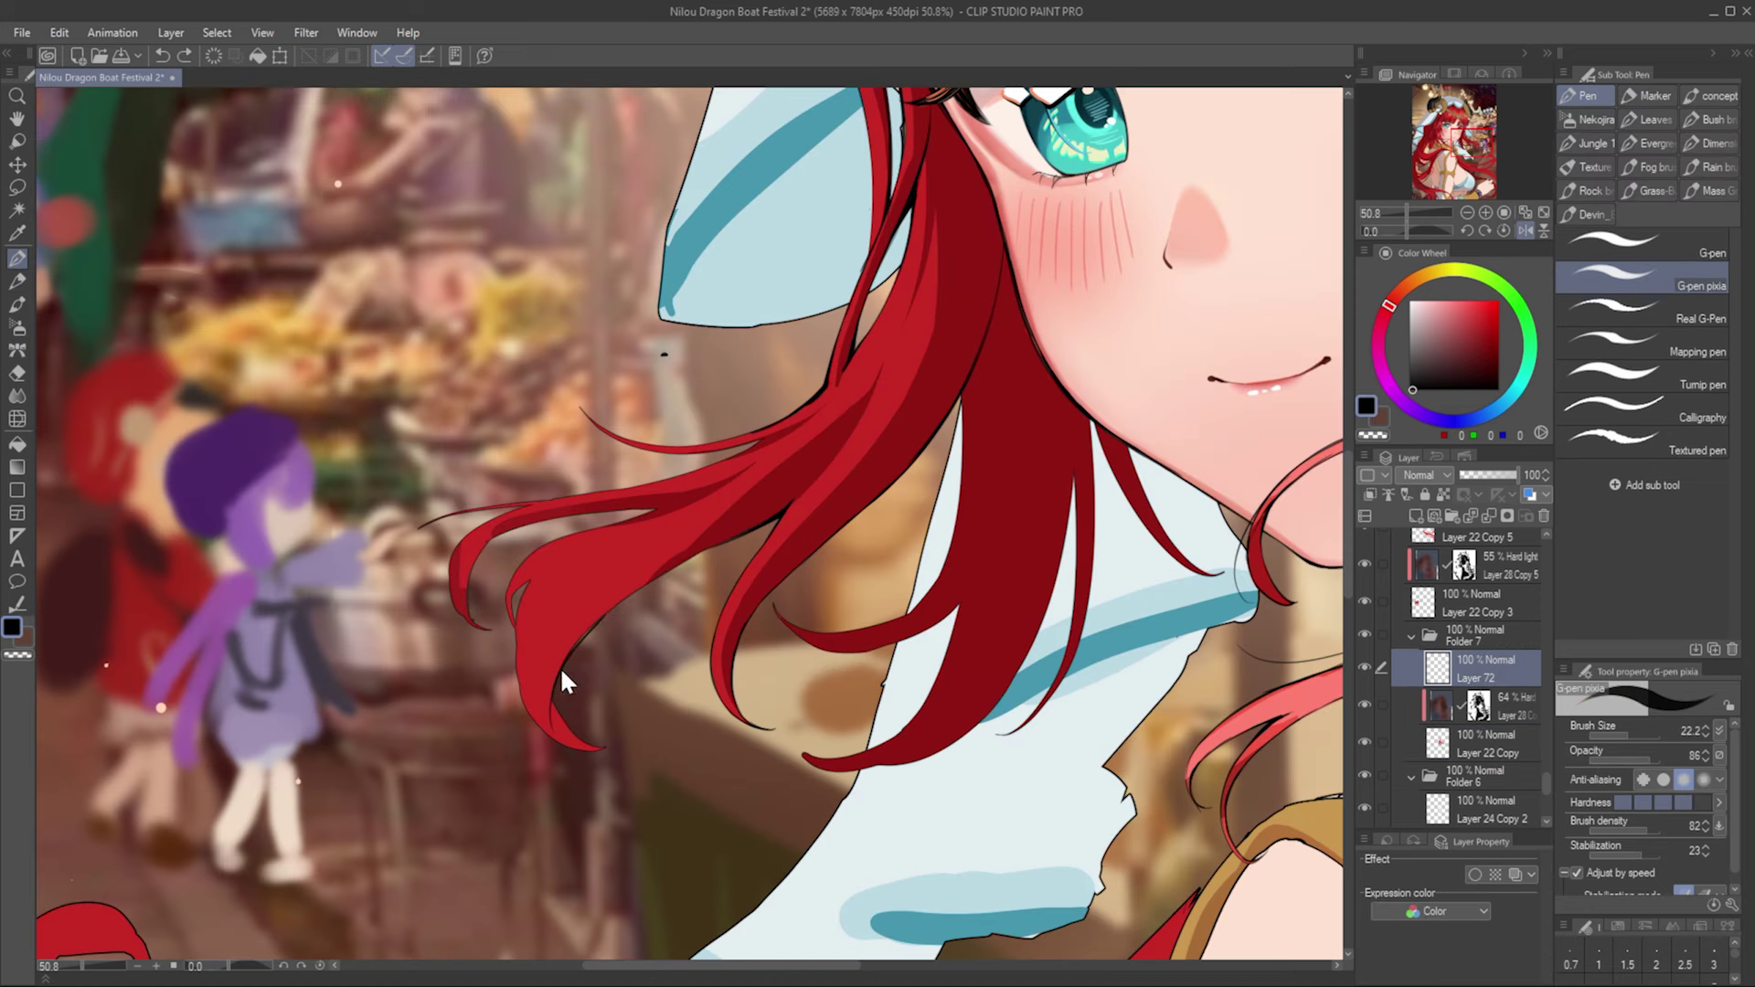
pyautogui.scroll(3, 508, 625)
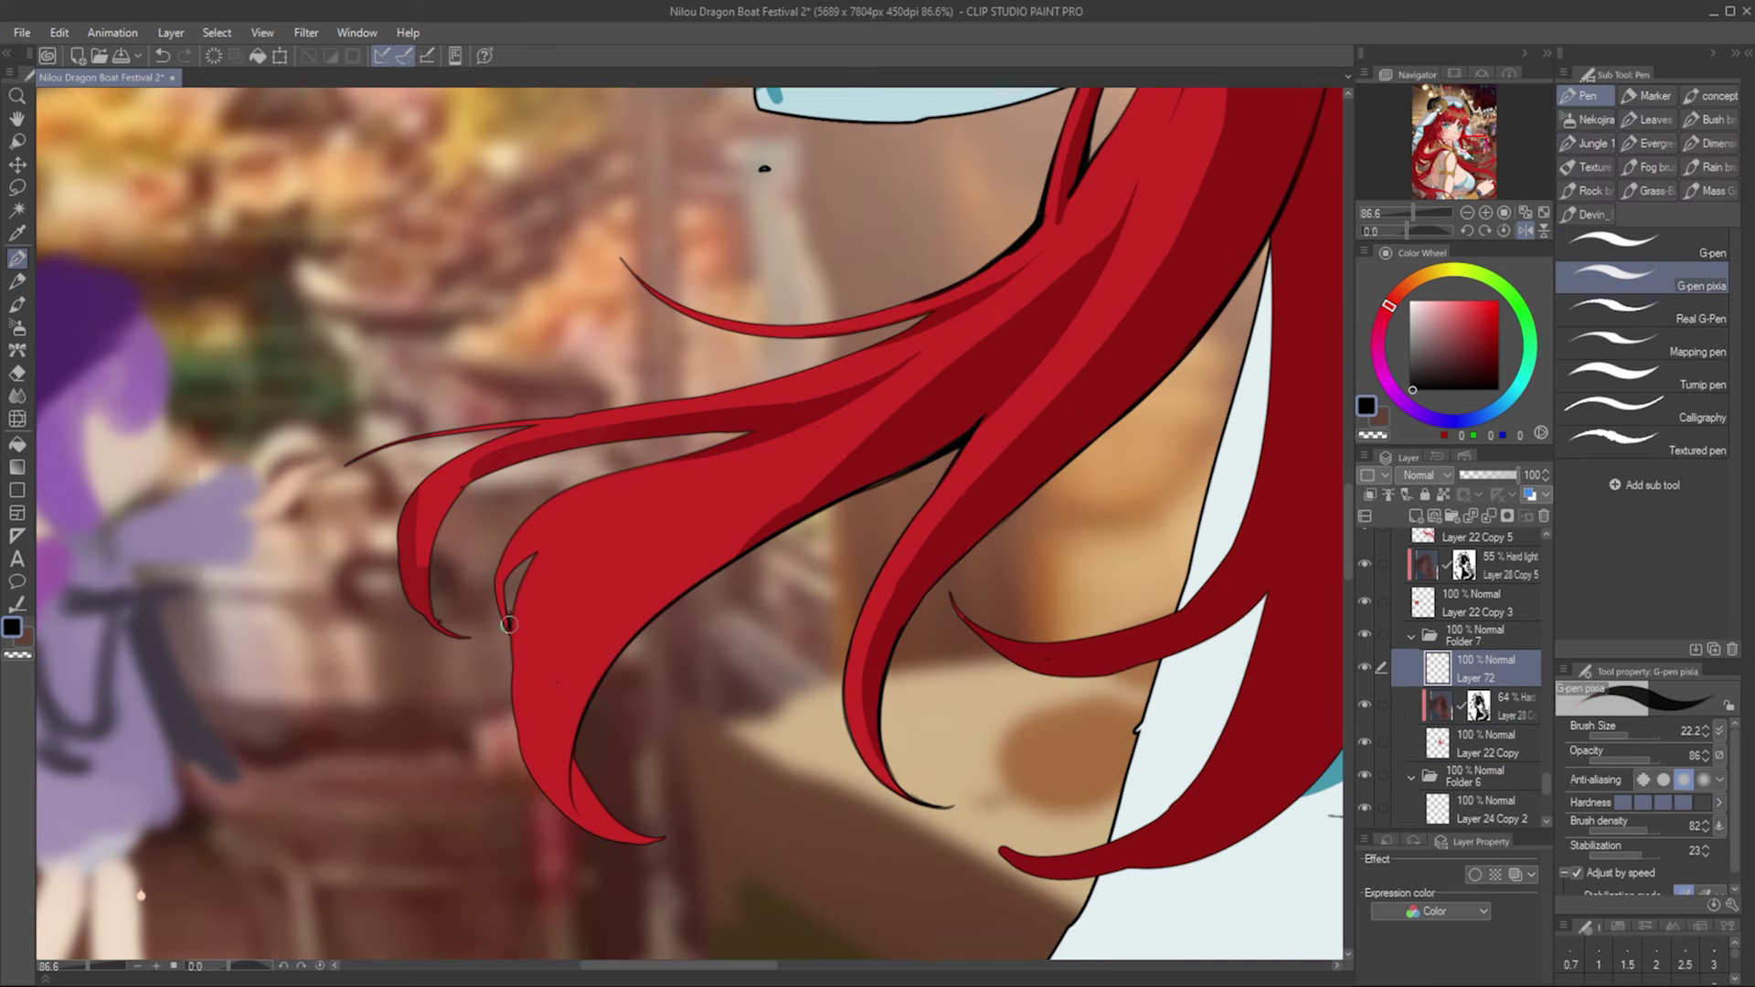
pyautogui.moveTo(548, 542); pyautogui.dragTo(599, 486)
pyautogui.scroll(-2, 514, 574)
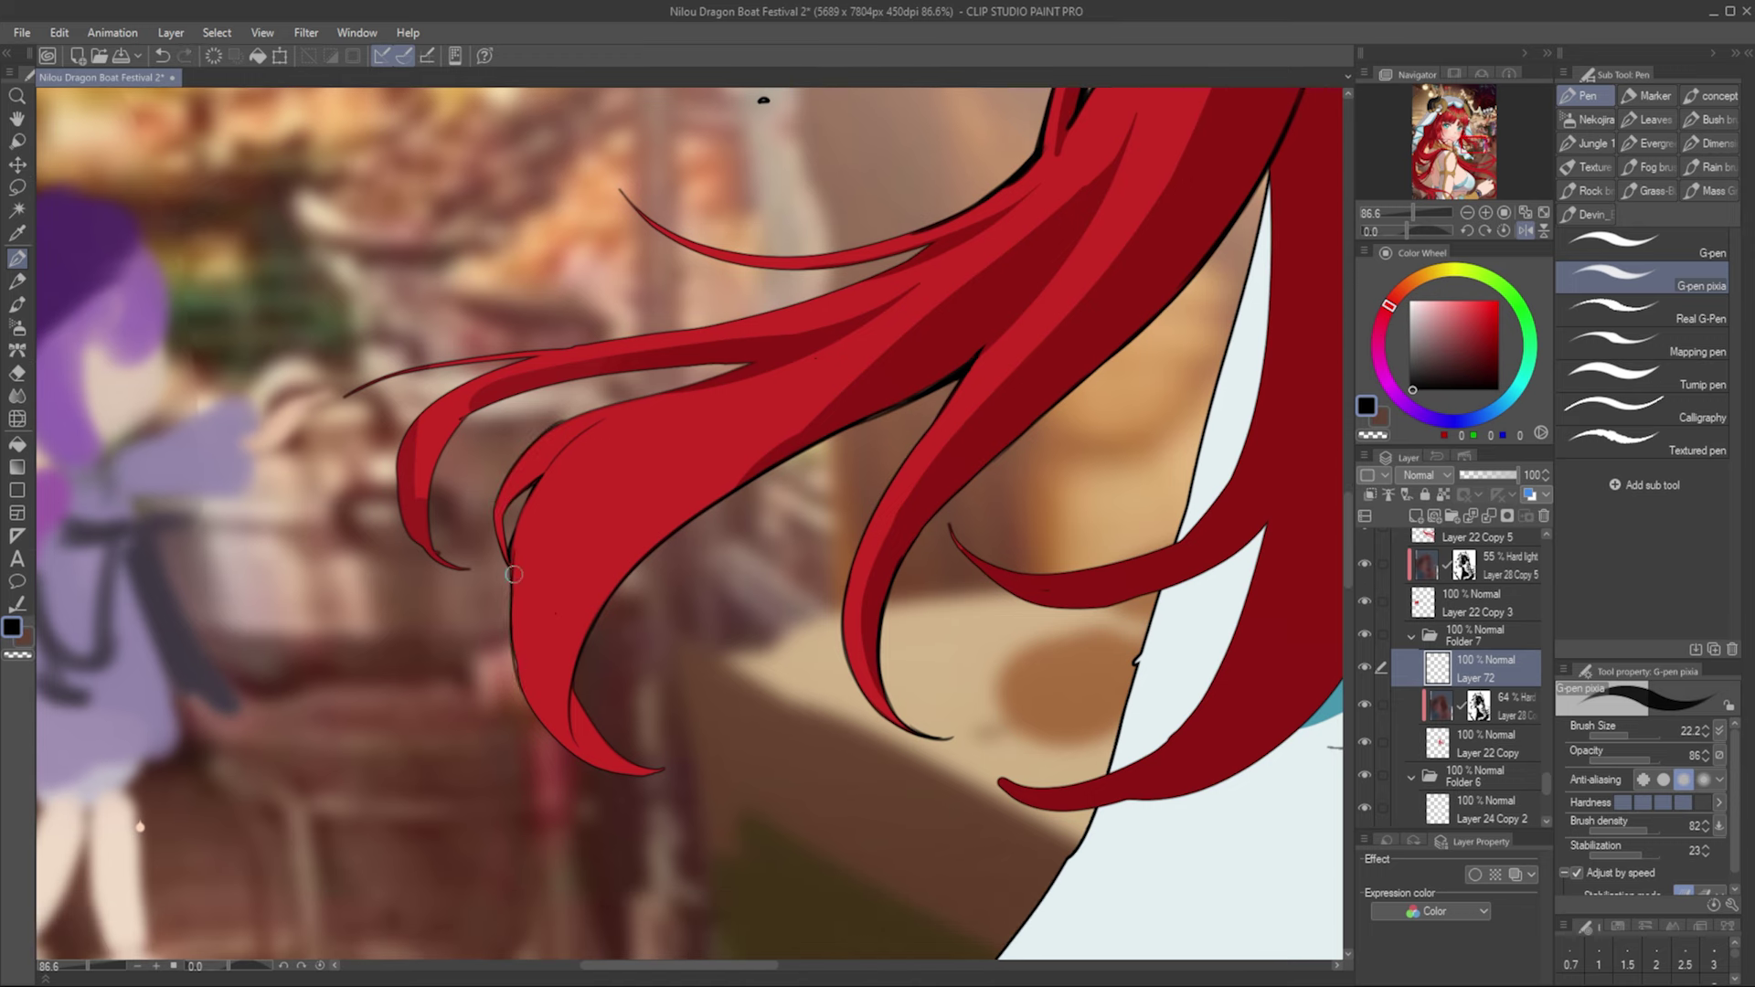
# Step: Darken the line art between the far lock's inner strands on Layer 72, checking the shape mirrored and undoing the last stroke
pyautogui.press('h')
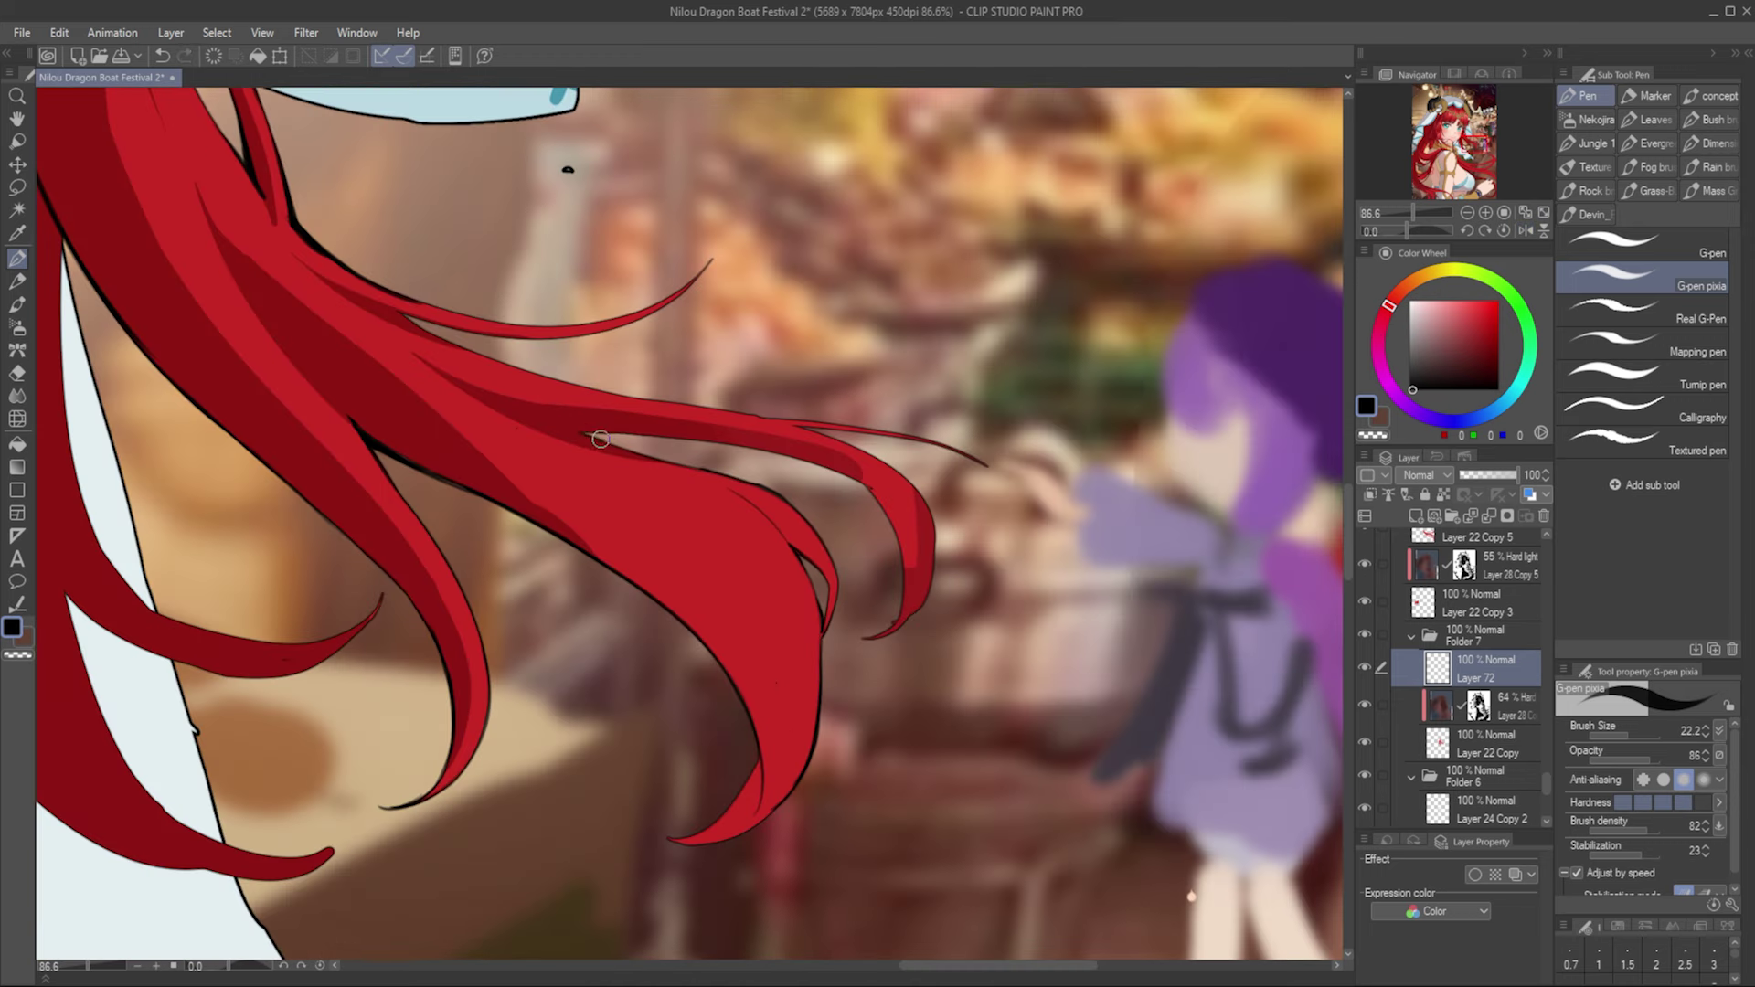
pyautogui.press('h')
pyautogui.press('h')
pyautogui.press('h')
pyautogui.moveTo(778, 453)
pyautogui.mouseDown()
pyautogui.moveTo(876, 503)
pyautogui.moveTo(754, 535)
pyautogui.mouseUp()
pyautogui.press('h')
pyautogui.hotkey('ctrl', 'z')
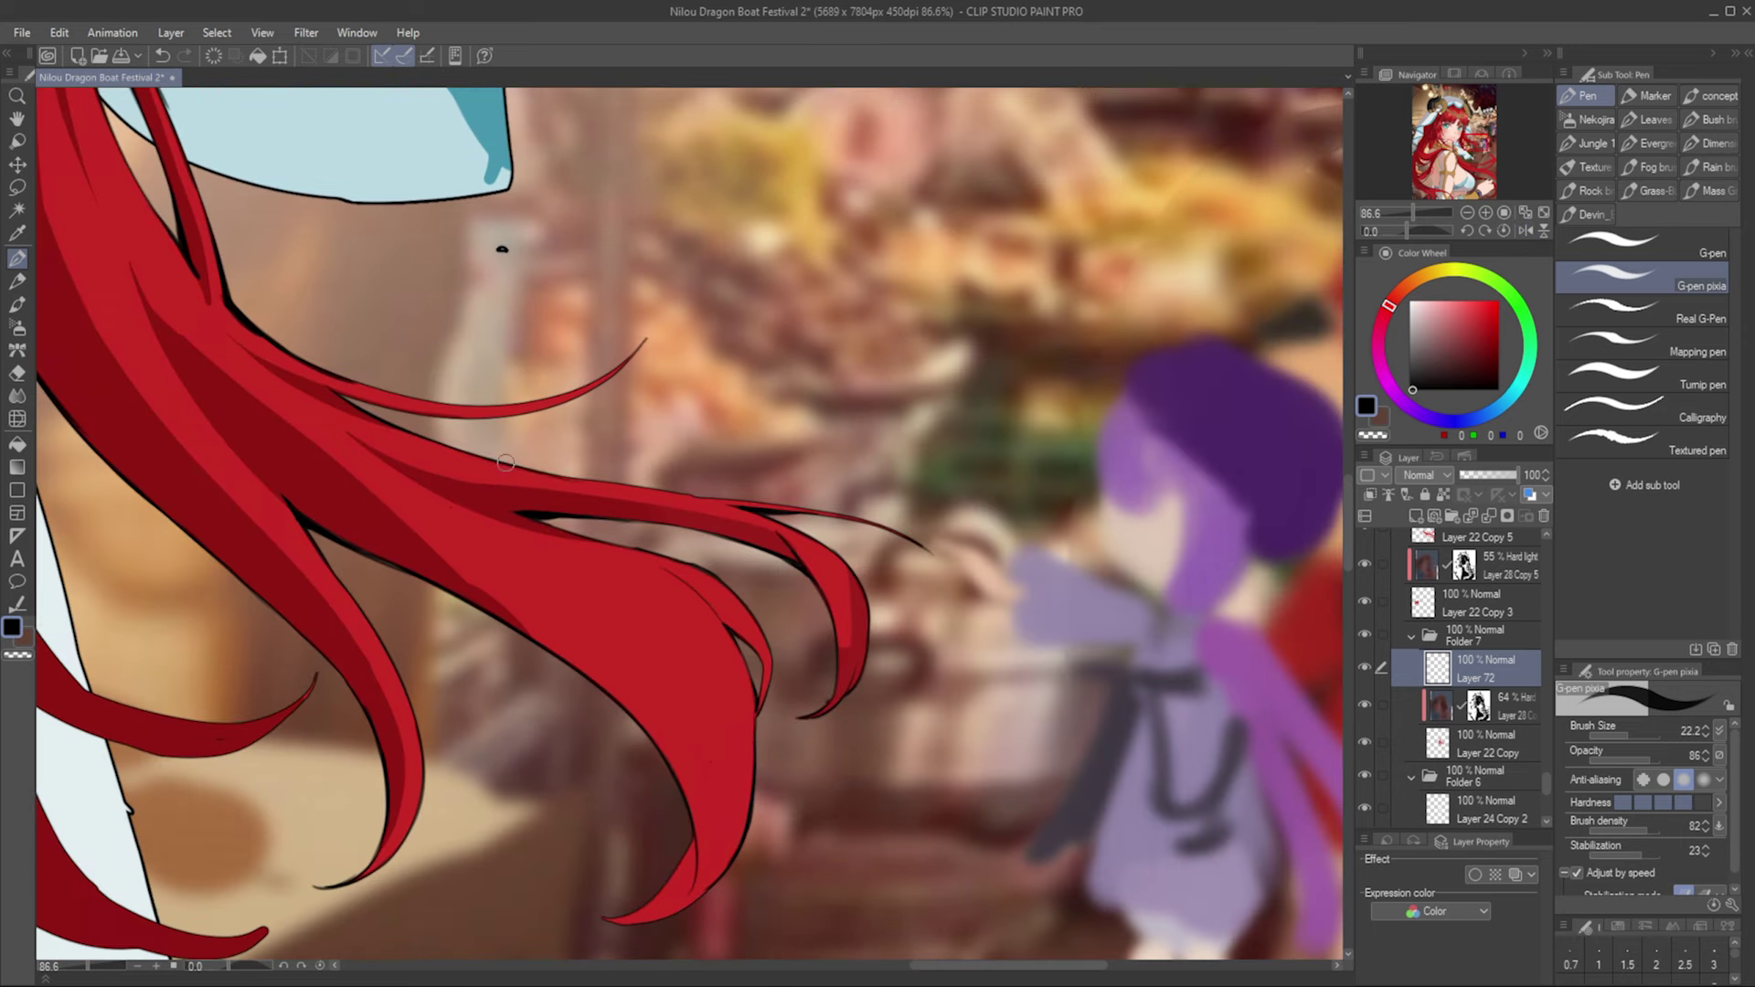
# Step: Thicken the outlines where the far lock's strands branch on Layer 72, with the canvas temporarily rotated to 60 degrees
pyautogui.press('-')
pyautogui.press('-')
pyautogui.press('-')
pyautogui.press('-')
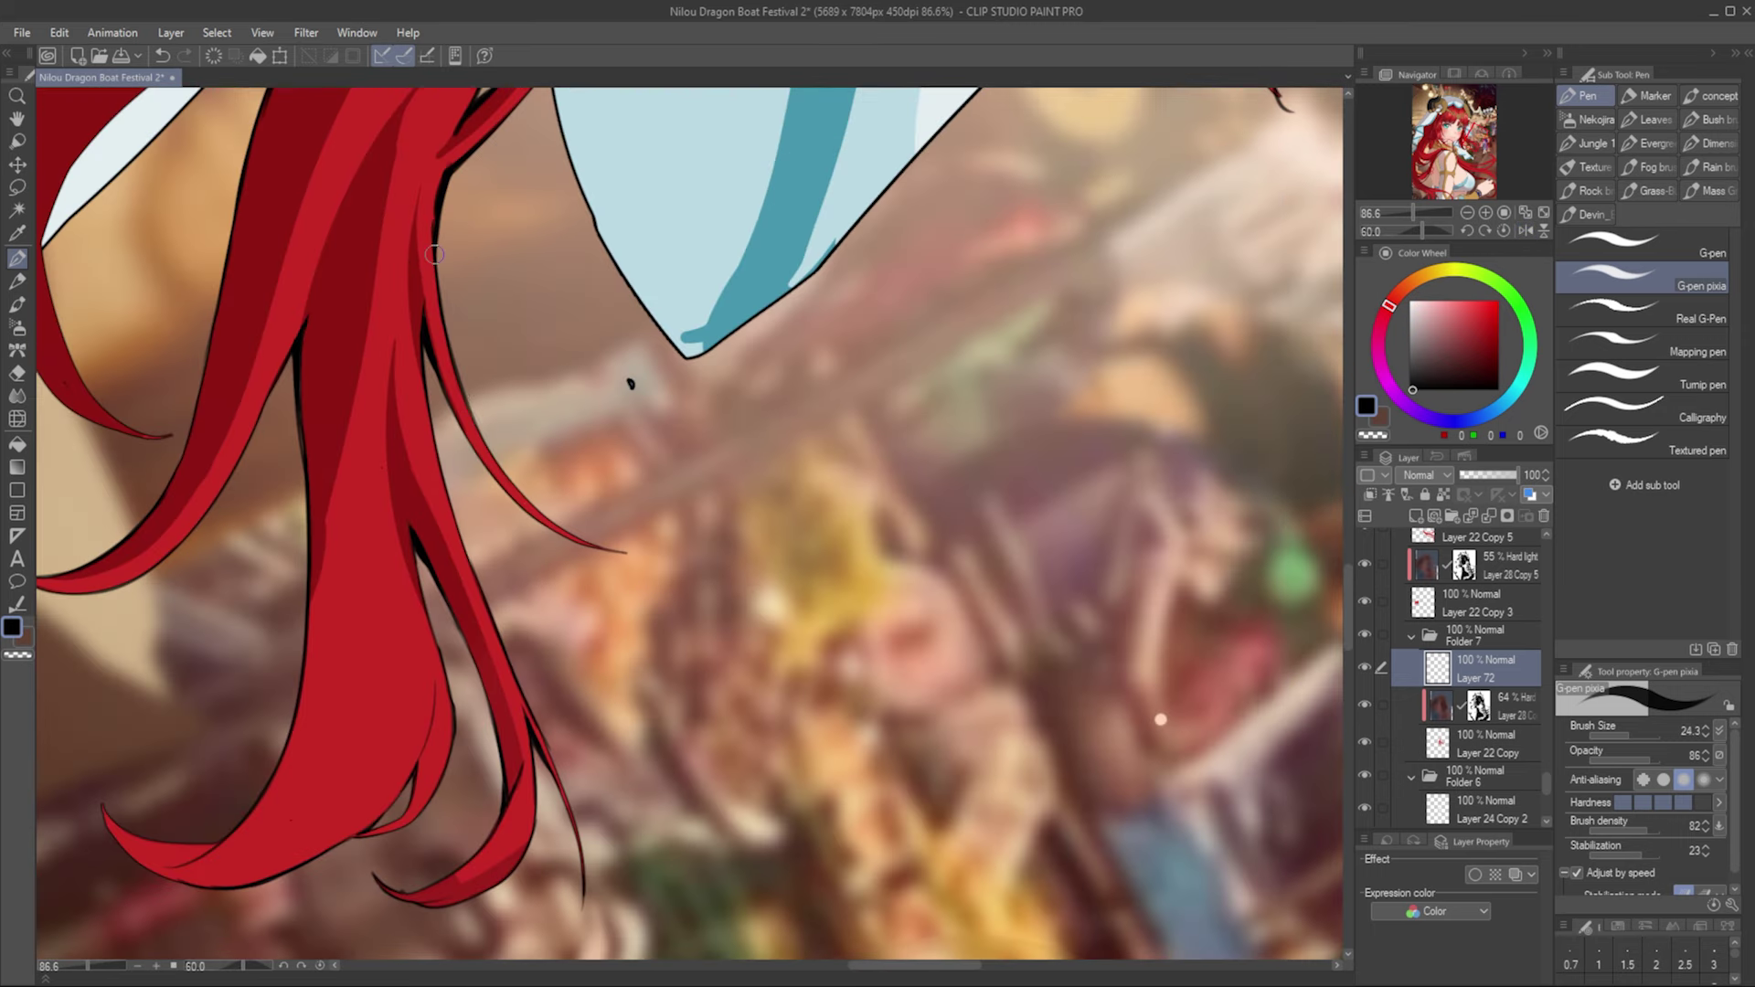
pyautogui.press('^')
pyautogui.press('^')
pyautogui.press('^')
pyautogui.press('^')
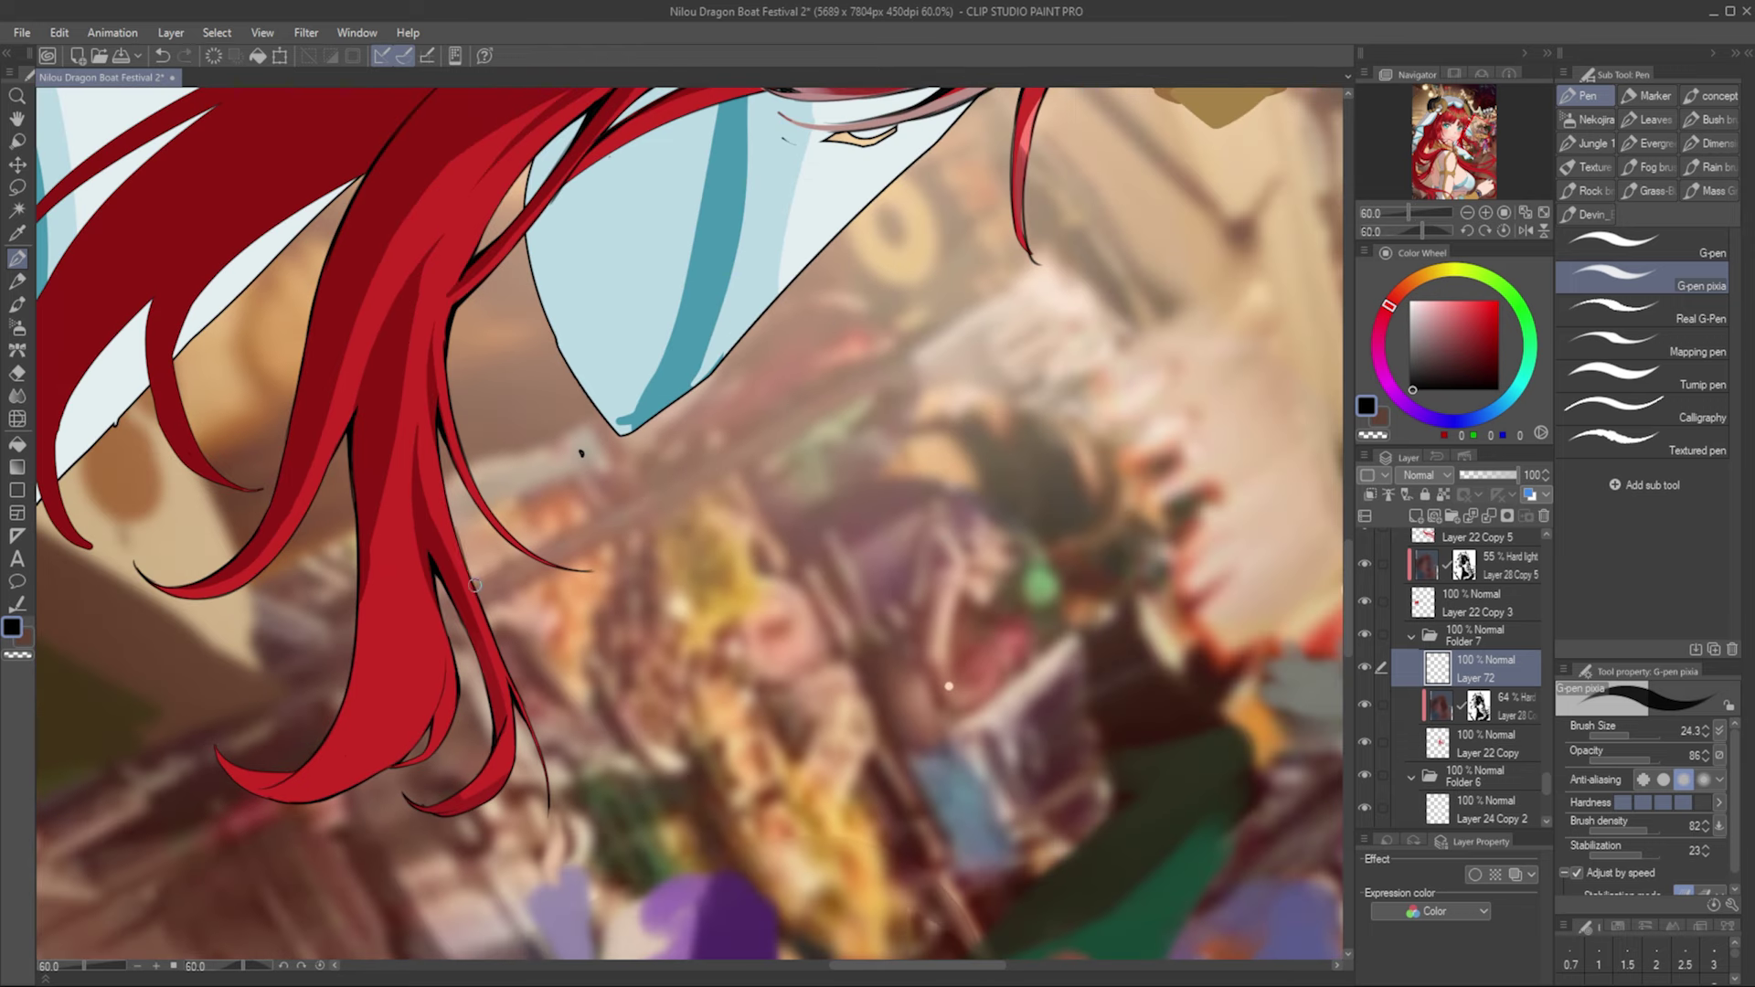
pyautogui.hotkey('ctrl', '-')
# Step: Adjust the shading mask of the 64% Hard light layer over the far lock with G-pen pixia and the Hard eraser
pyautogui.hotkey('alt', '[')
pyautogui.press('e')
pyautogui.press('p')
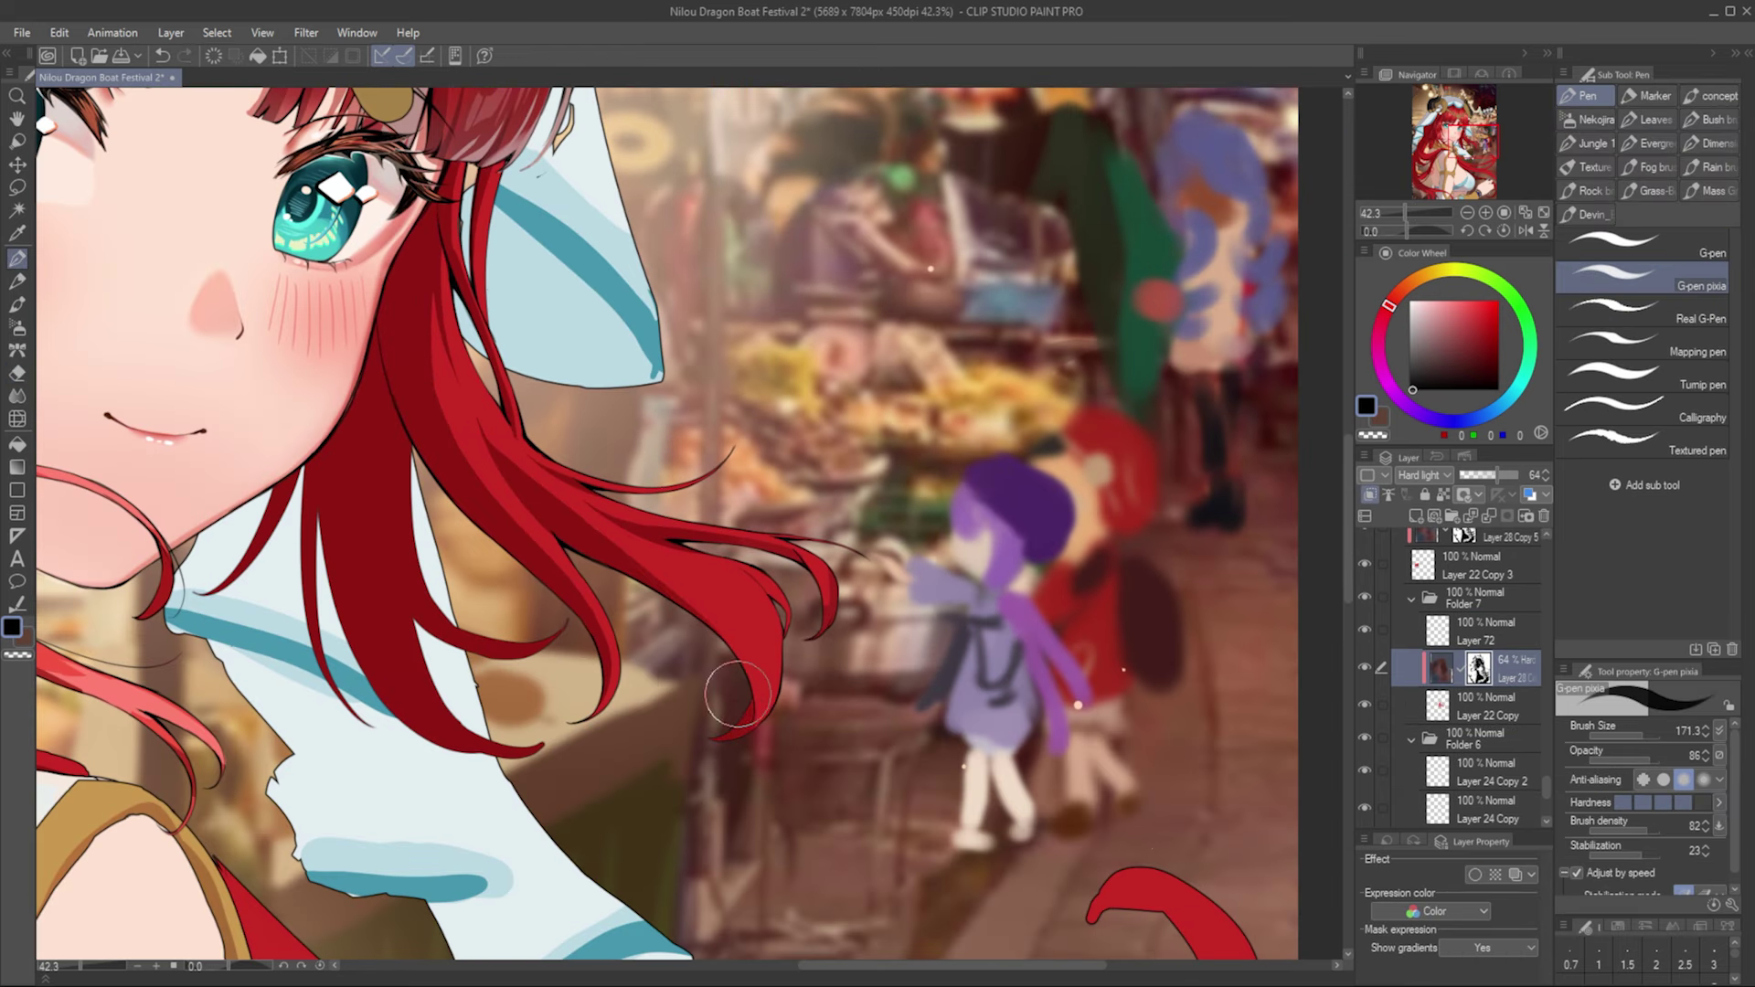
pyautogui.moveTo(774, 594); pyautogui.dragTo(757, 643)
pyautogui.press(']')
pyautogui.press(']')
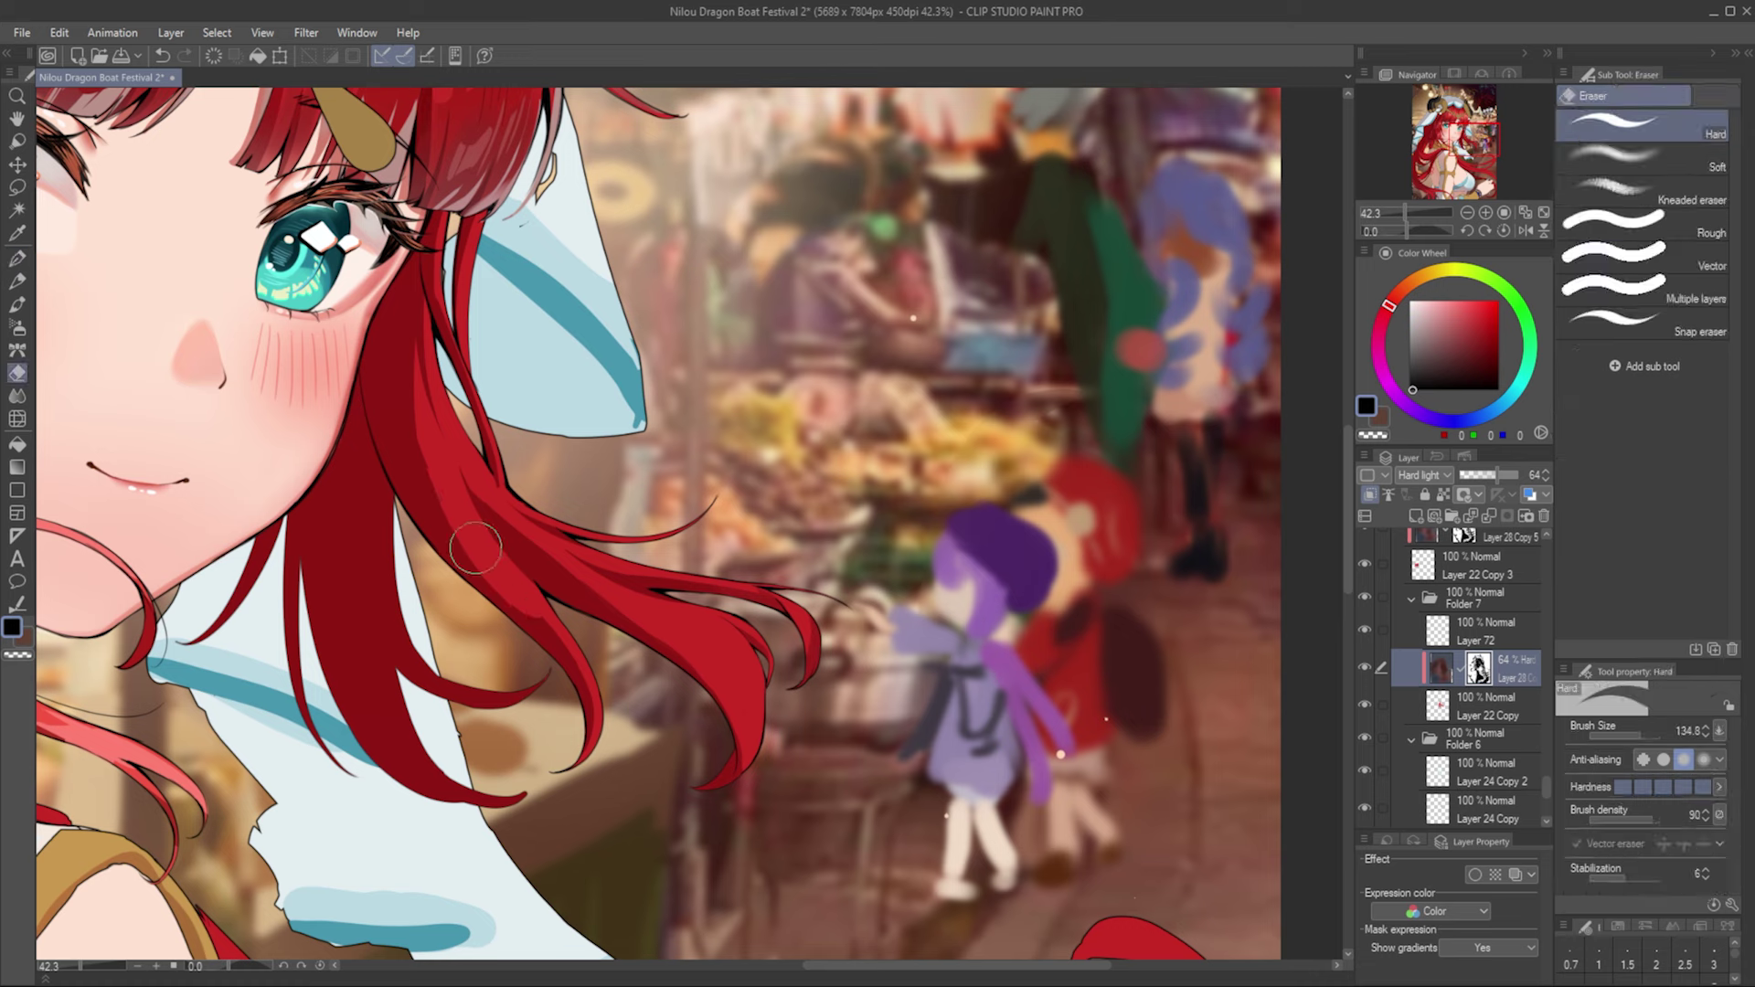
# Step: Sketch a fuller curled tip for the inner far-side strand in black on Layer 72 with a thin G-pen pixia
pyautogui.hotkey('alt', ']')
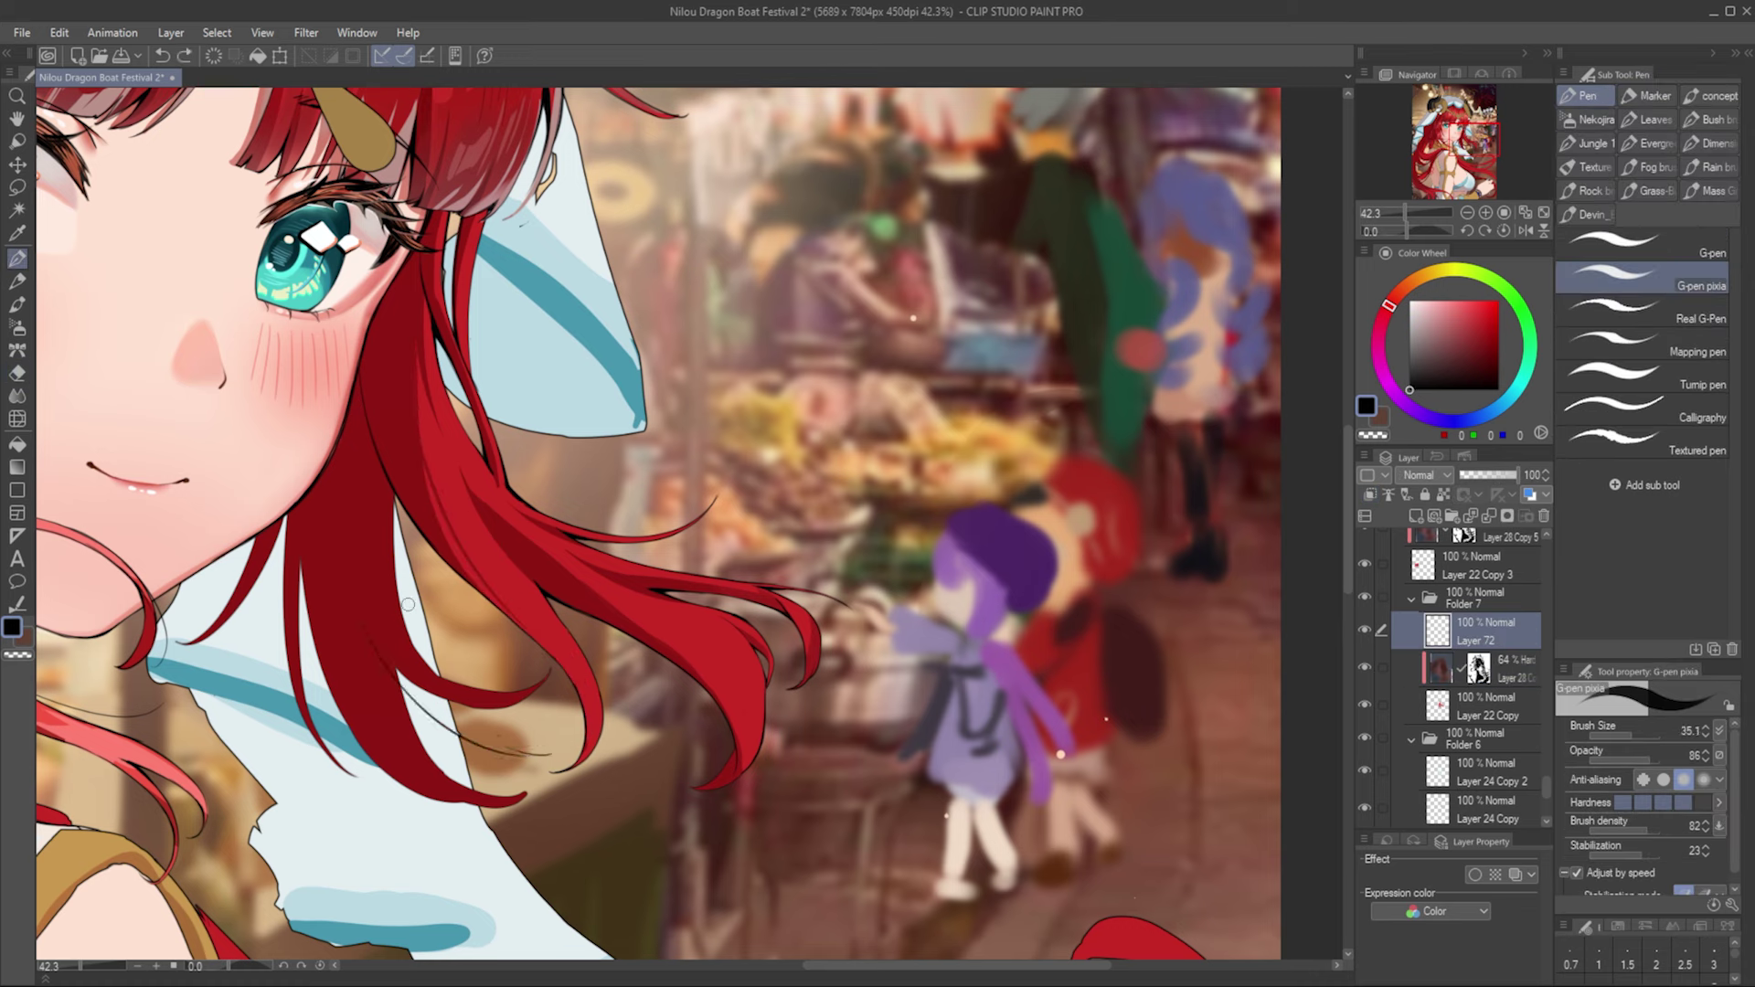
pyautogui.press('[')
pyautogui.press('[')
pyautogui.scroll(2, 471, 745)
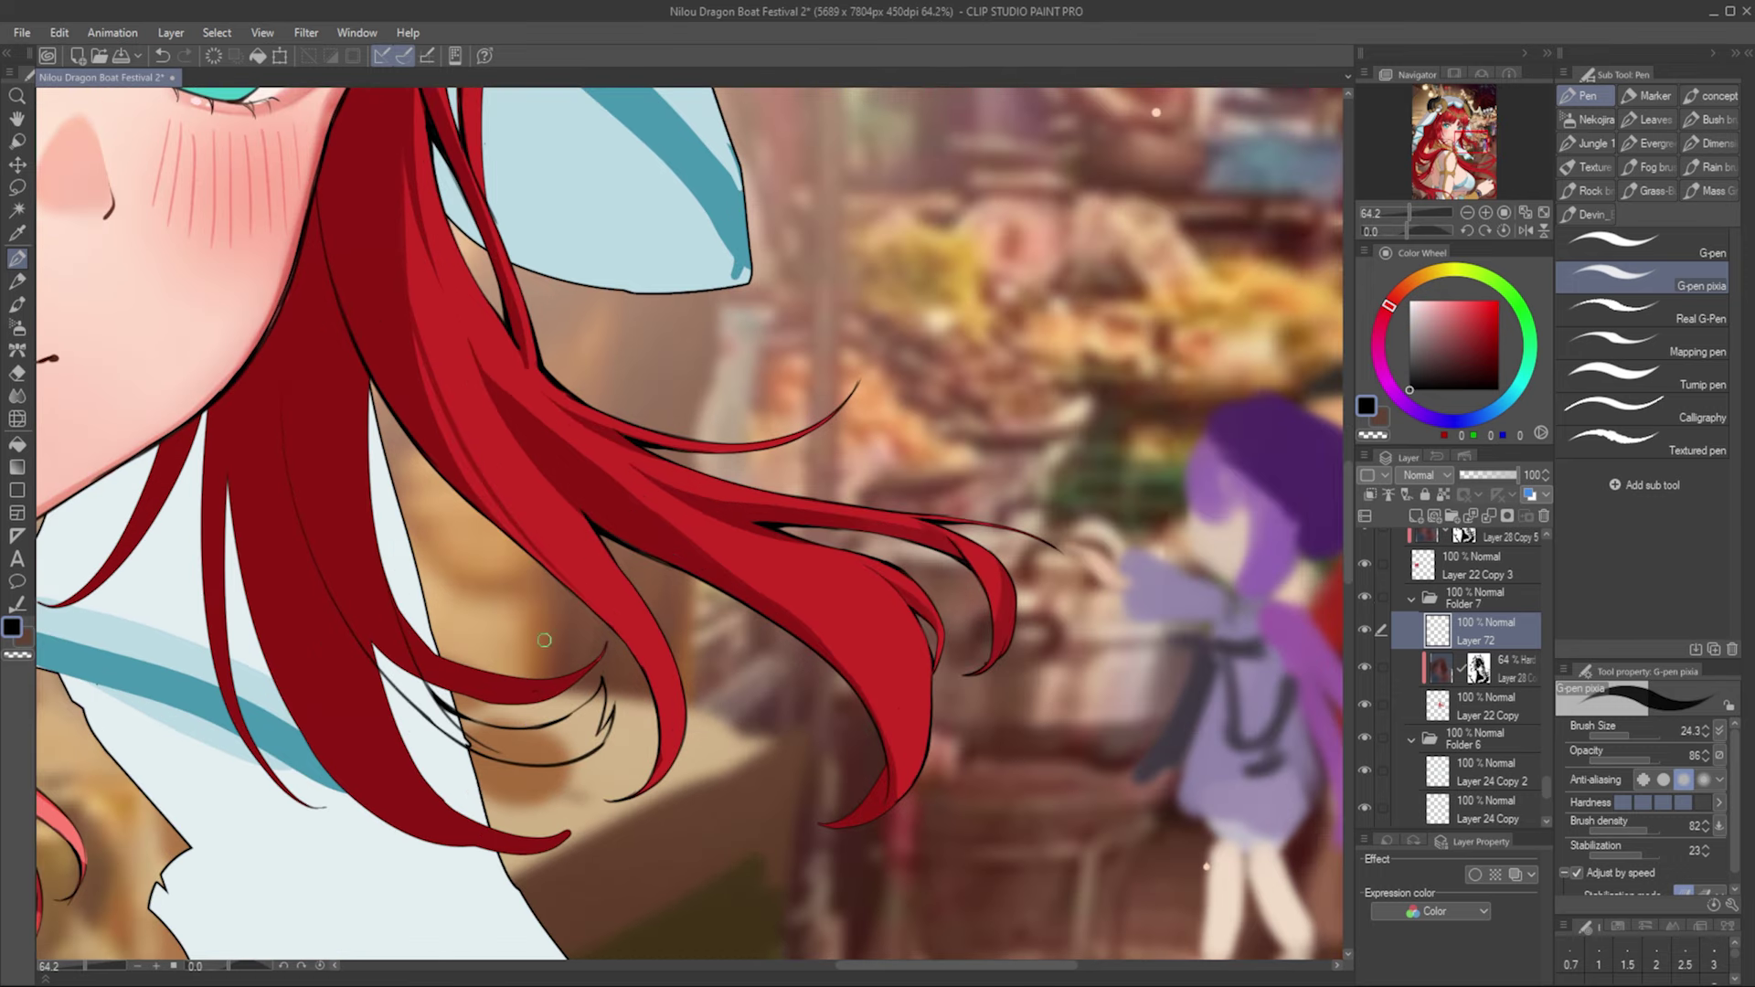
# Step: Fill the curled tips of the inner far-side strands with sampled red on Layer 22 Copy and touch up their black outlines
pyautogui.keyDown('alt'); pyautogui.click(408, 430); pyautogui.keyUp('alt')
pyautogui.keyDown('ctrl'); pyautogui.keyDown('shift'); pyautogui.click(408, 695); pyautogui.keyUp('shift'); pyautogui.keyUp('ctrl')
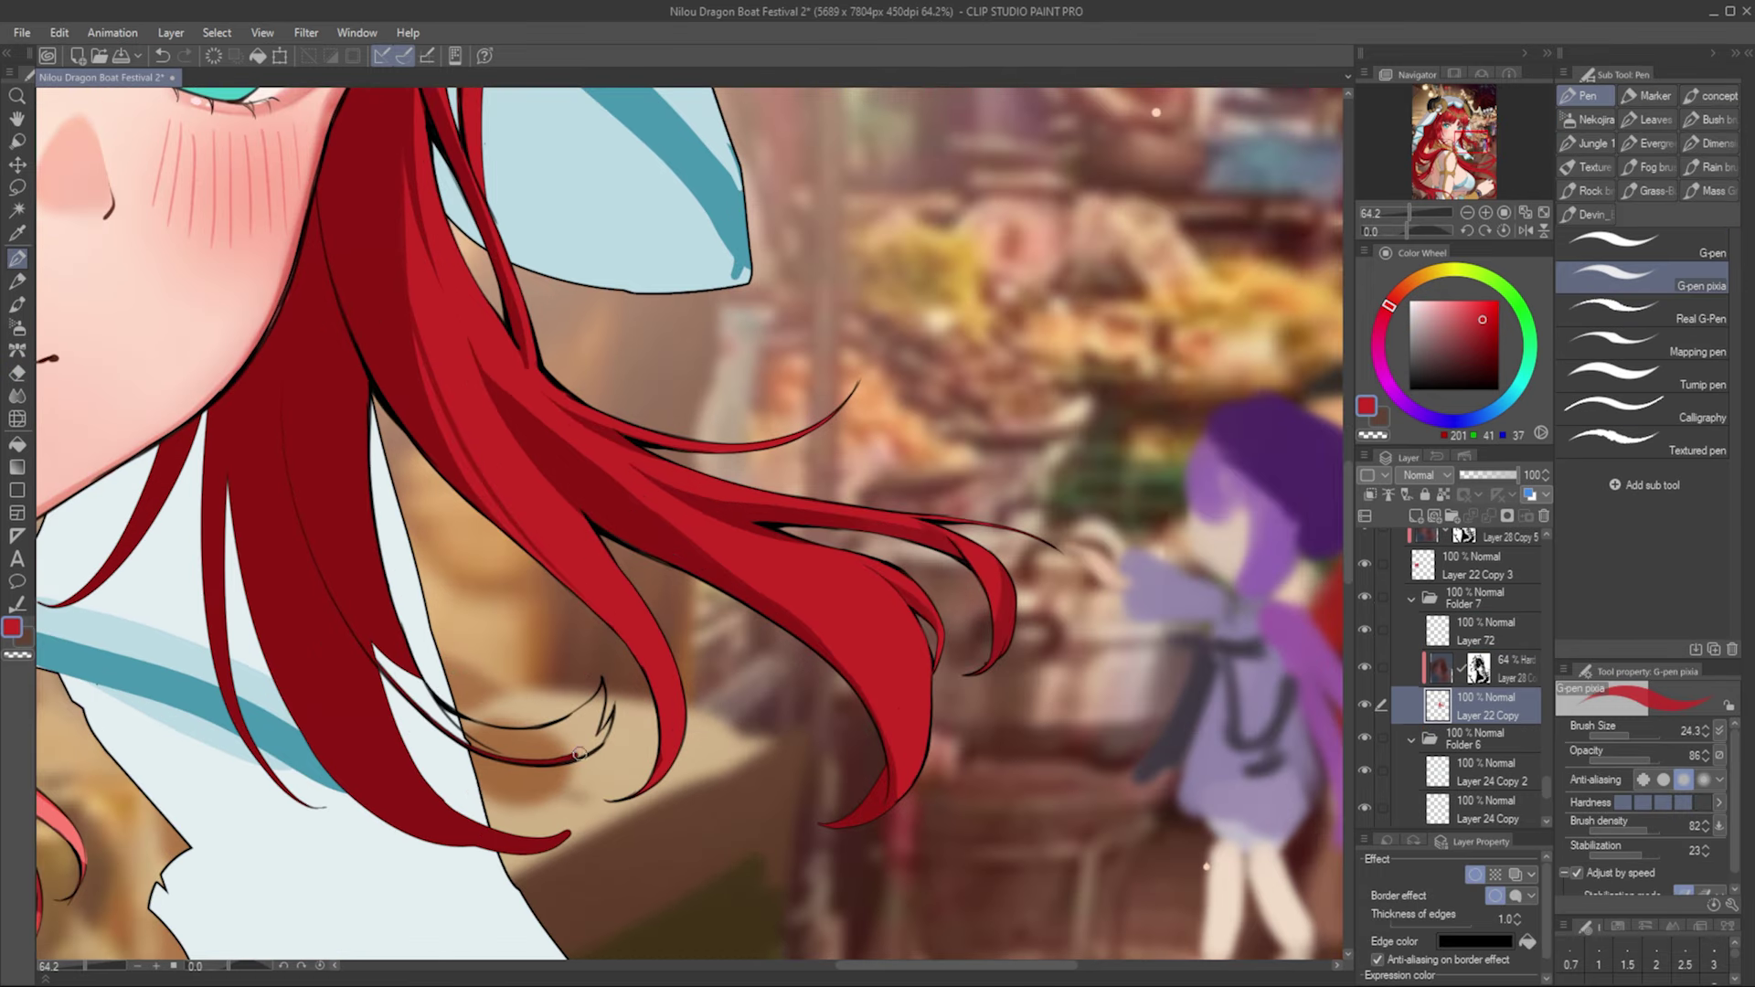
pyautogui.moveTo(582, 711)
pyautogui.mouseDown()
pyautogui.moveTo(518, 735)
pyautogui.moveTo(585, 714)
pyautogui.moveTo(625, 820)
pyautogui.moveTo(719, 785)
pyautogui.moveTo(555, 748)
pyautogui.moveTo(501, 615)
pyautogui.mouseUp()
pyautogui.keyDown('alt'); pyautogui.click(612, 706); pyautogui.keyUp('alt')
pyautogui.keyDown('ctrl'); pyautogui.keyDown('shift'); pyautogui.click(612, 706); pyautogui.keyUp('shift'); pyautogui.keyUp('ctrl')
pyautogui.keyDown('alt'); pyautogui.click(502, 615); pyautogui.keyUp('alt')
pyautogui.keyDown('ctrl'); pyautogui.keyDown('shift'); pyautogui.click(502, 616); pyautogui.keyUp('shift'); pyautogui.keyUp('ctrl')
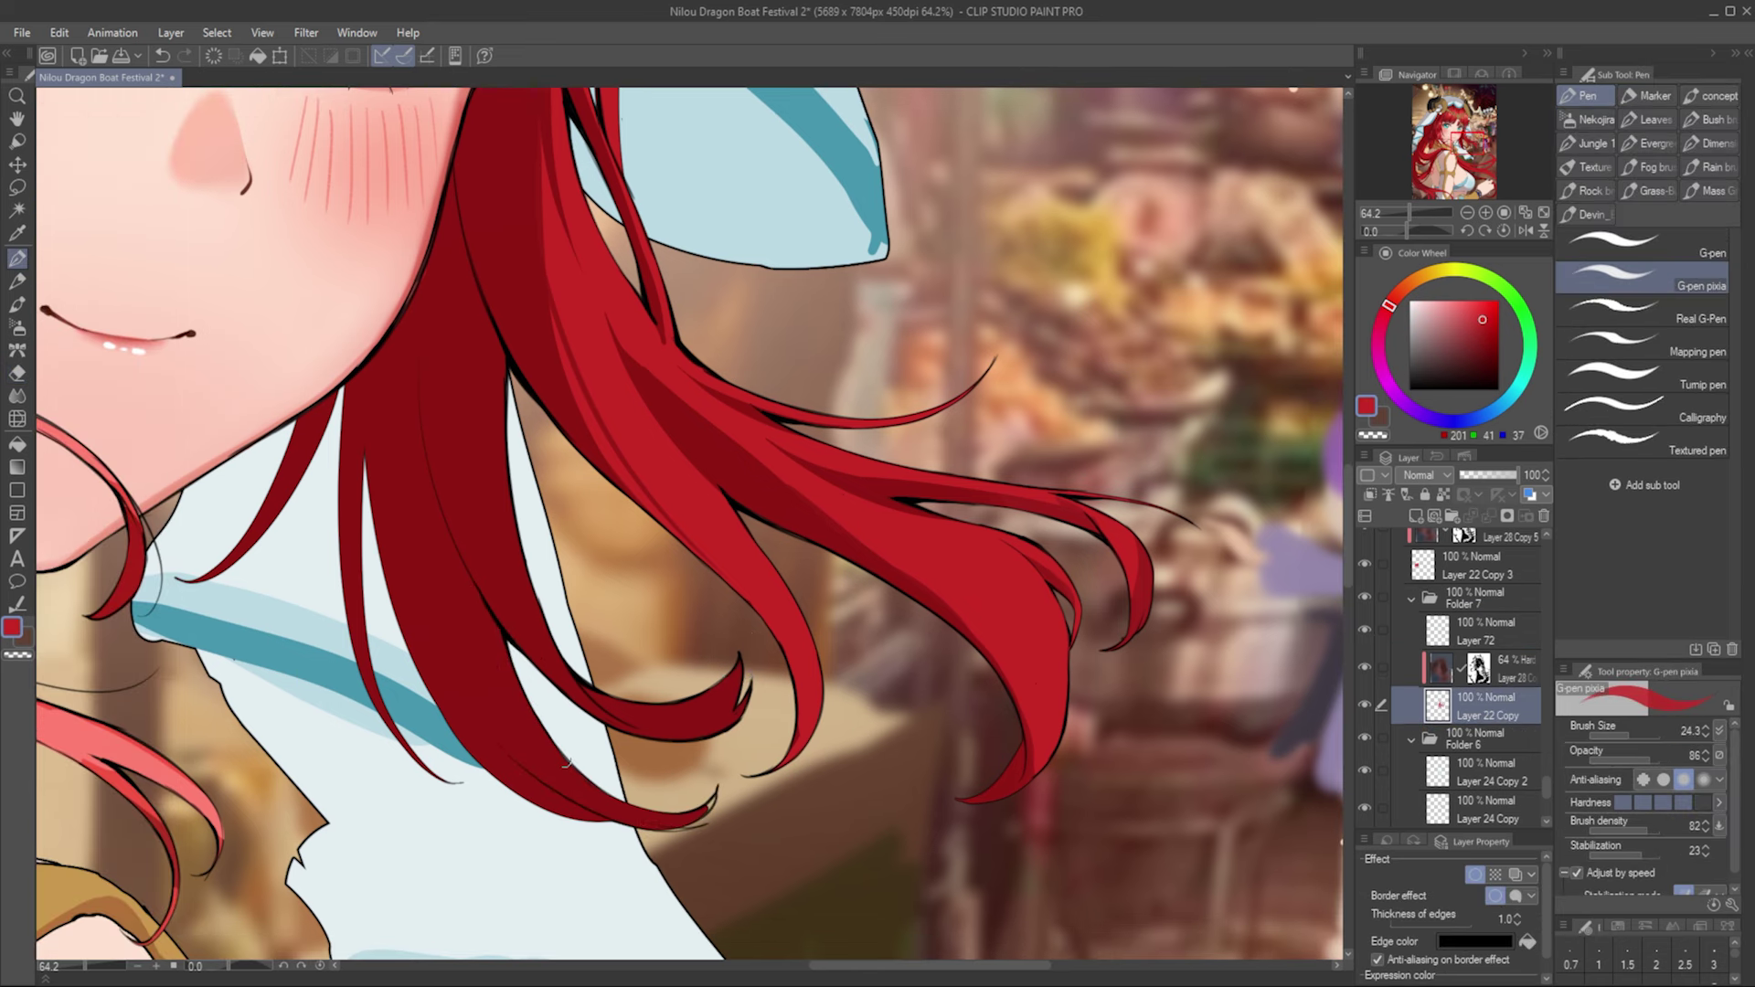
# Step: Add a thin flyaway strand beside the inner lock in red on Layer 22 Copy and outline it in black on Layer 72
pyautogui.hotkey('ctrl', 'z')
pyautogui.hotkey('ctrl', 'y')
pyautogui.keyDown('alt'); pyautogui.click(370, 523); pyautogui.keyUp('alt')
pyautogui.keyDown('ctrl'); pyautogui.keyDown('shift'); pyautogui.click(371, 524); pyautogui.keyUp('shift'); pyautogui.keyUp('ctrl')
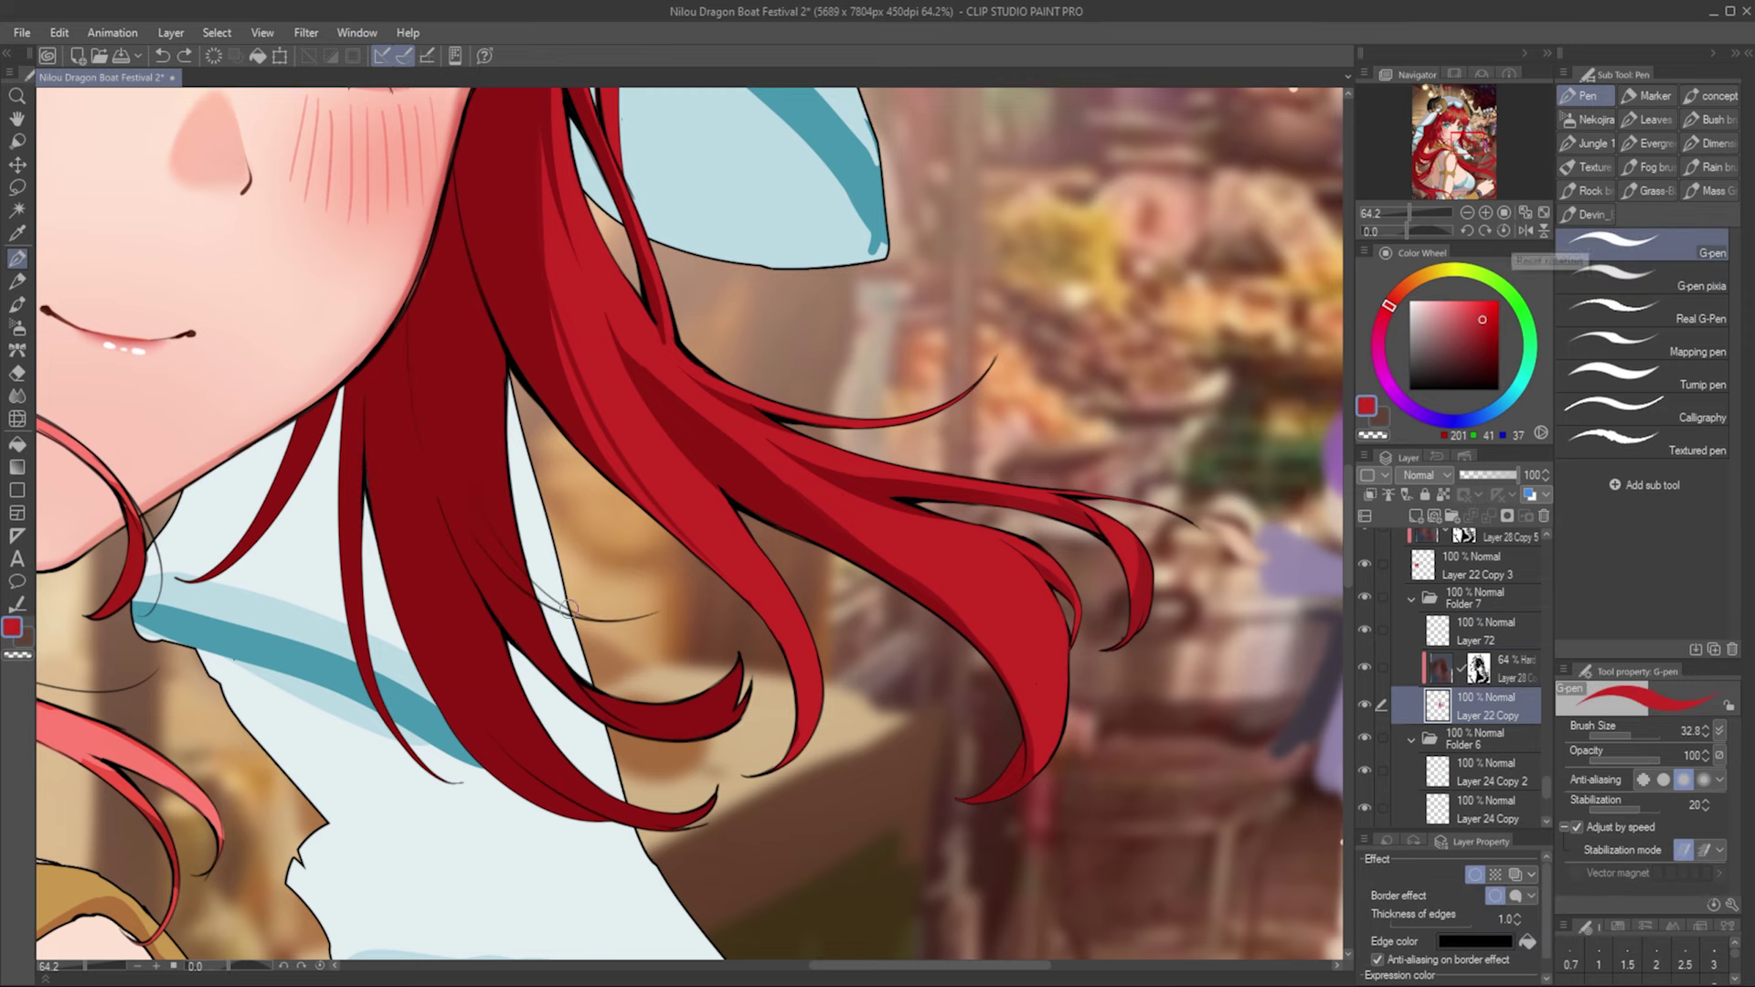
pyautogui.press('e')
pyautogui.press('p')
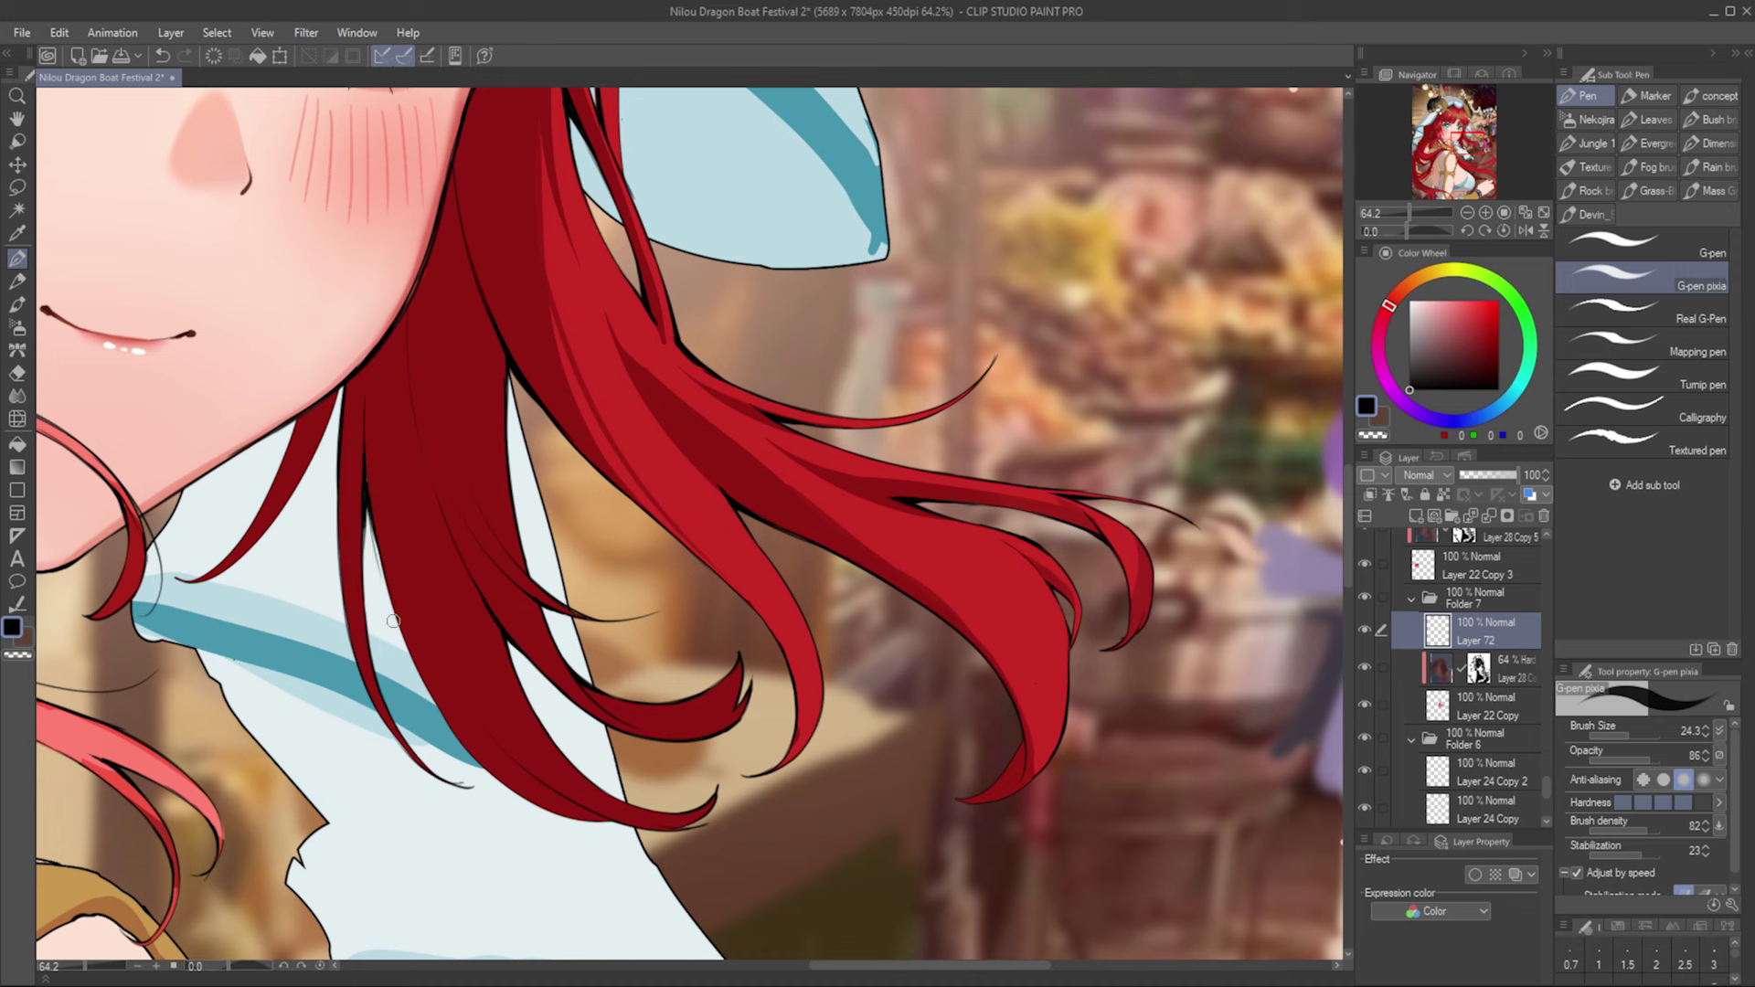
pyautogui.moveTo(548, 807); pyautogui.dragTo(648, 881)
pyautogui.press('h')
pyautogui.moveTo(1067, 858); pyautogui.dragTo(729, 633)
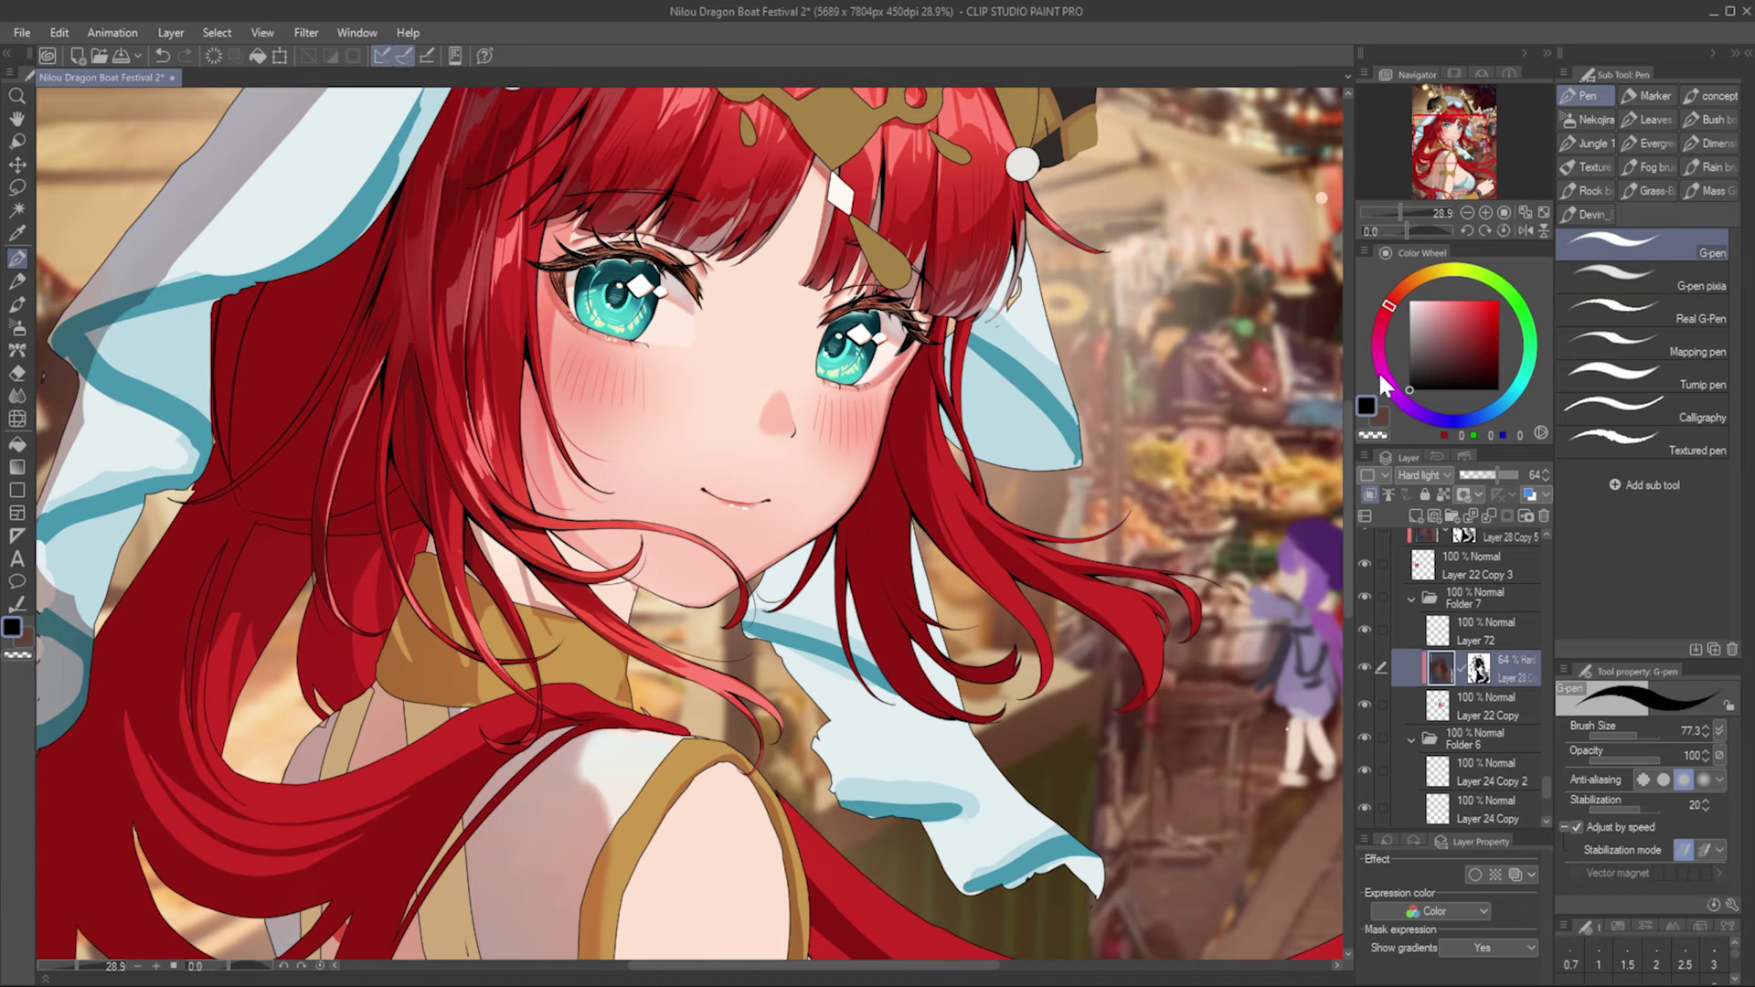
# Step: Create a clipped layer above the Hard light shading and paint sampled light-pink highlights on the far lock with the G-pen
pyautogui.keyDown('alt'); pyautogui.click(476, 457); pyautogui.keyUp('alt')
pyautogui.hotkey('ctrl', 'shift', 'n')
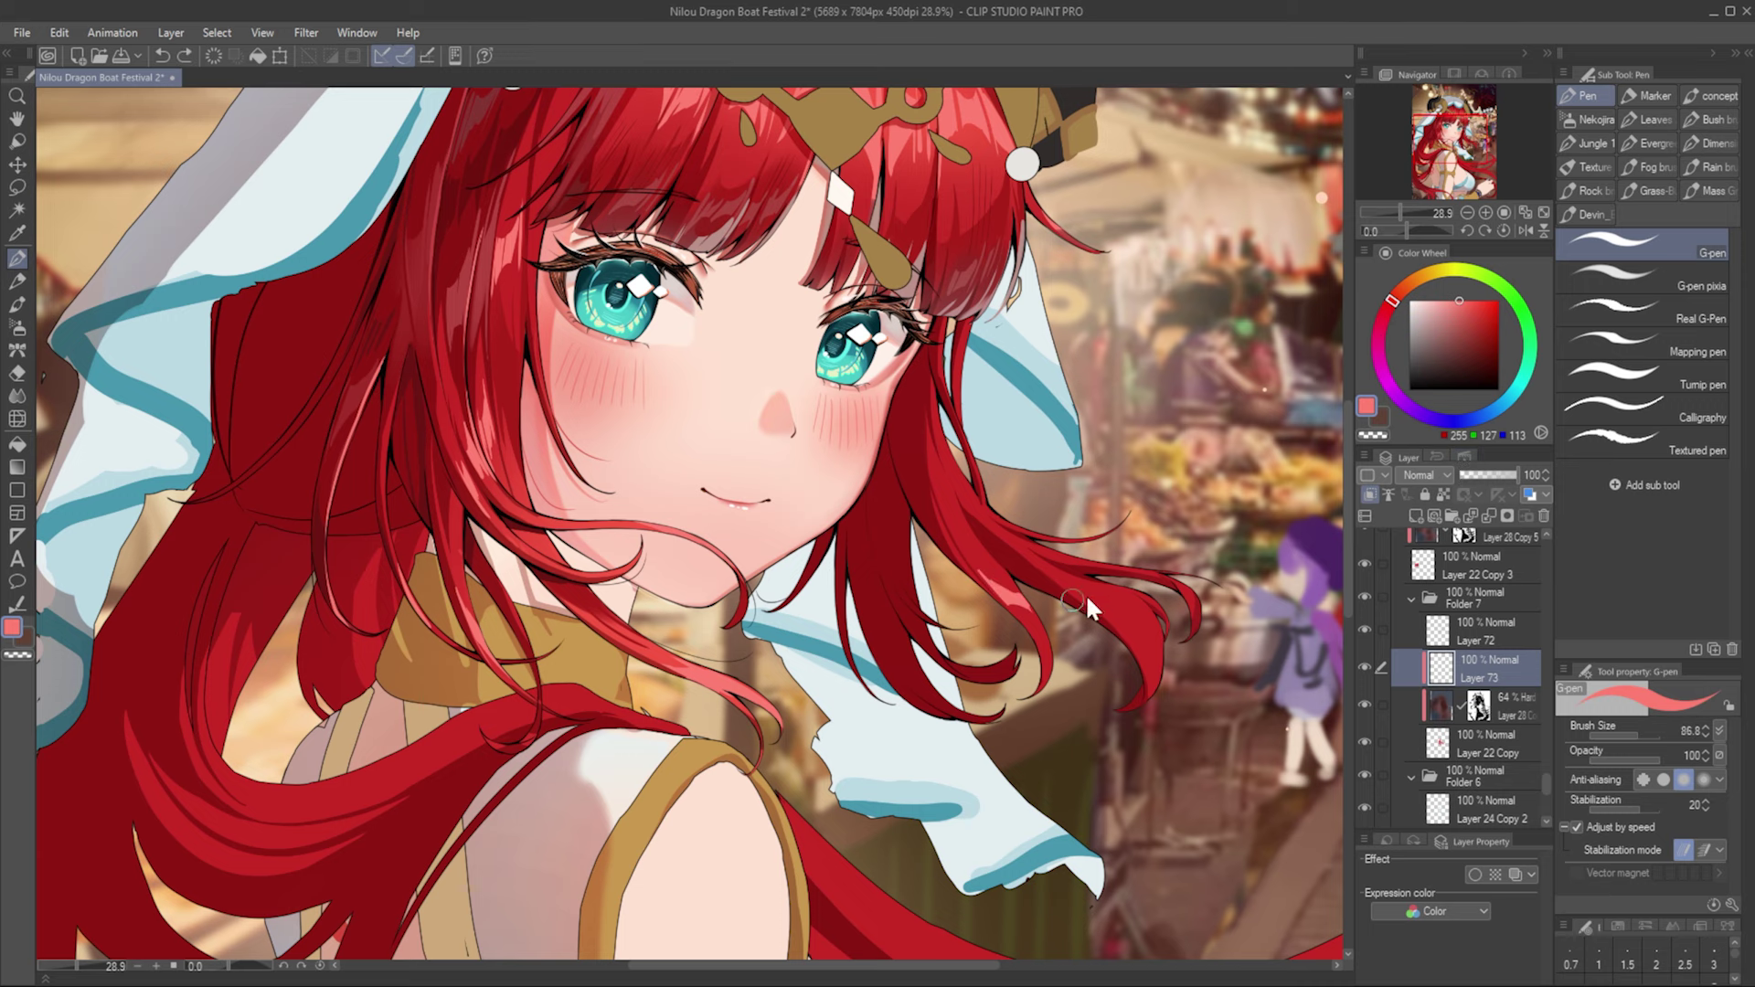
pyautogui.press('[')
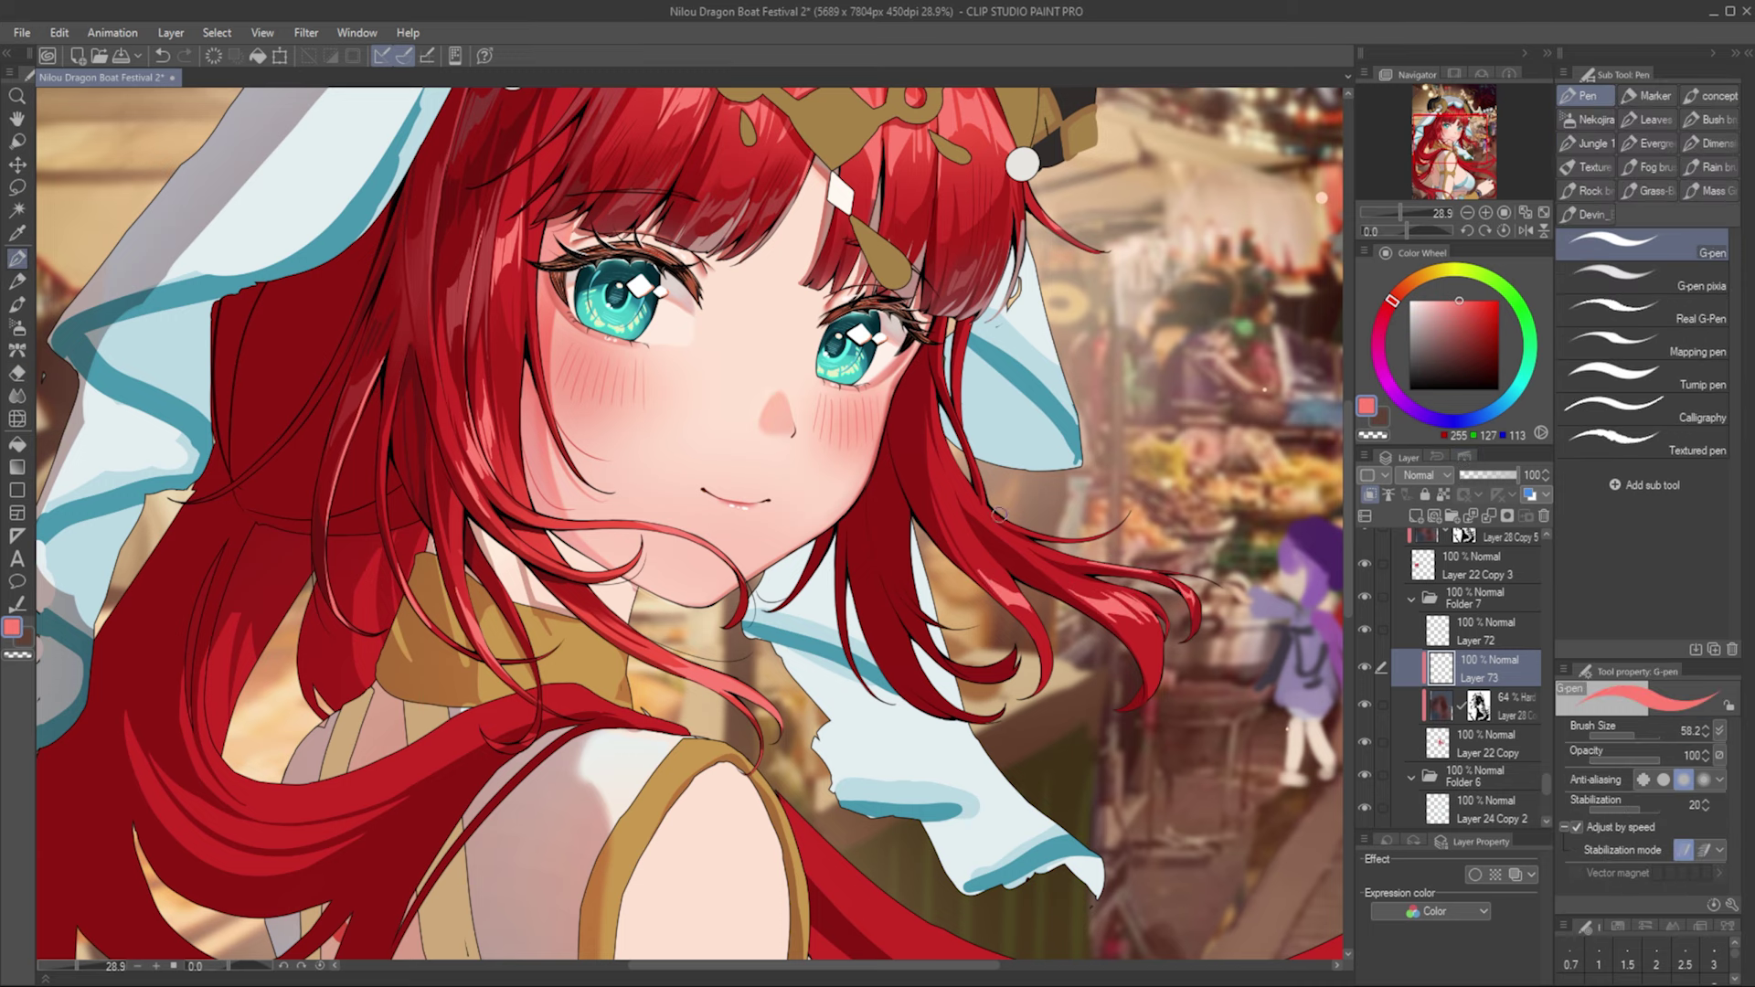
# Step: Add a clipped layer with sampled red for the far lock's soft shading and place it beneath the 64% Hard light layer
pyautogui.keyDown('alt'); pyautogui.click(1027, 615); pyautogui.keyUp('alt')
pyautogui.hotkey('ctrl', 'shift', 'n')
pyautogui.press('e')
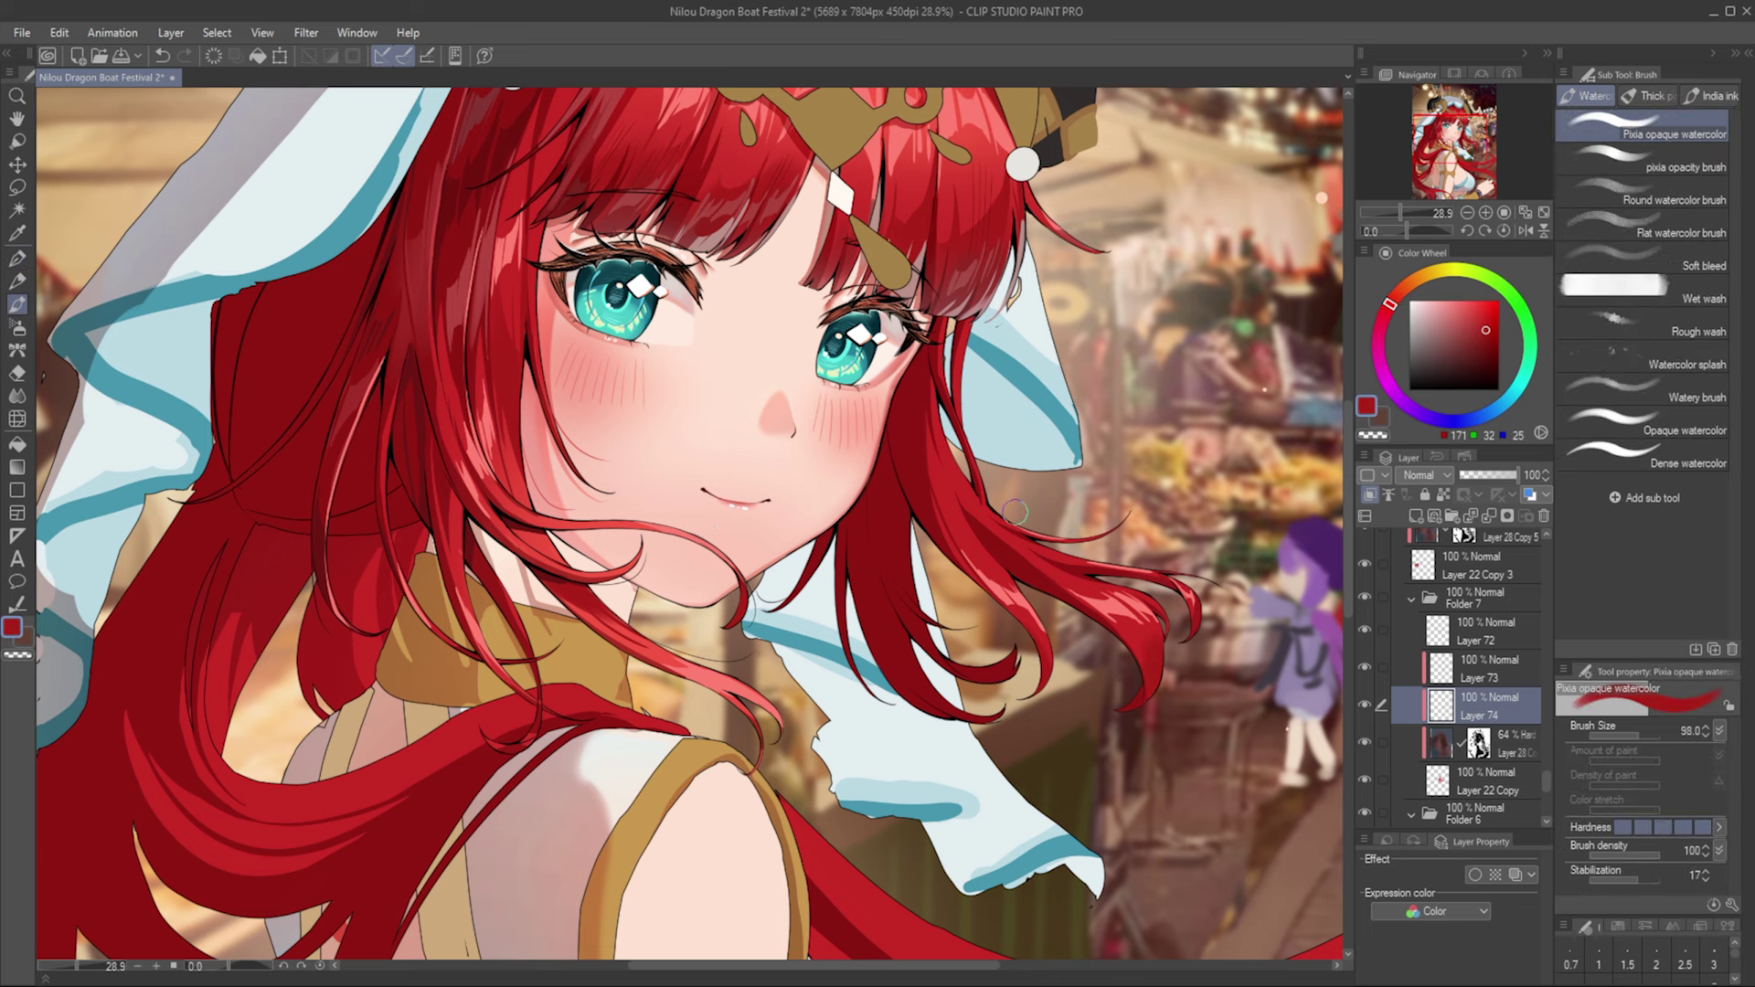
pyautogui.press('p')
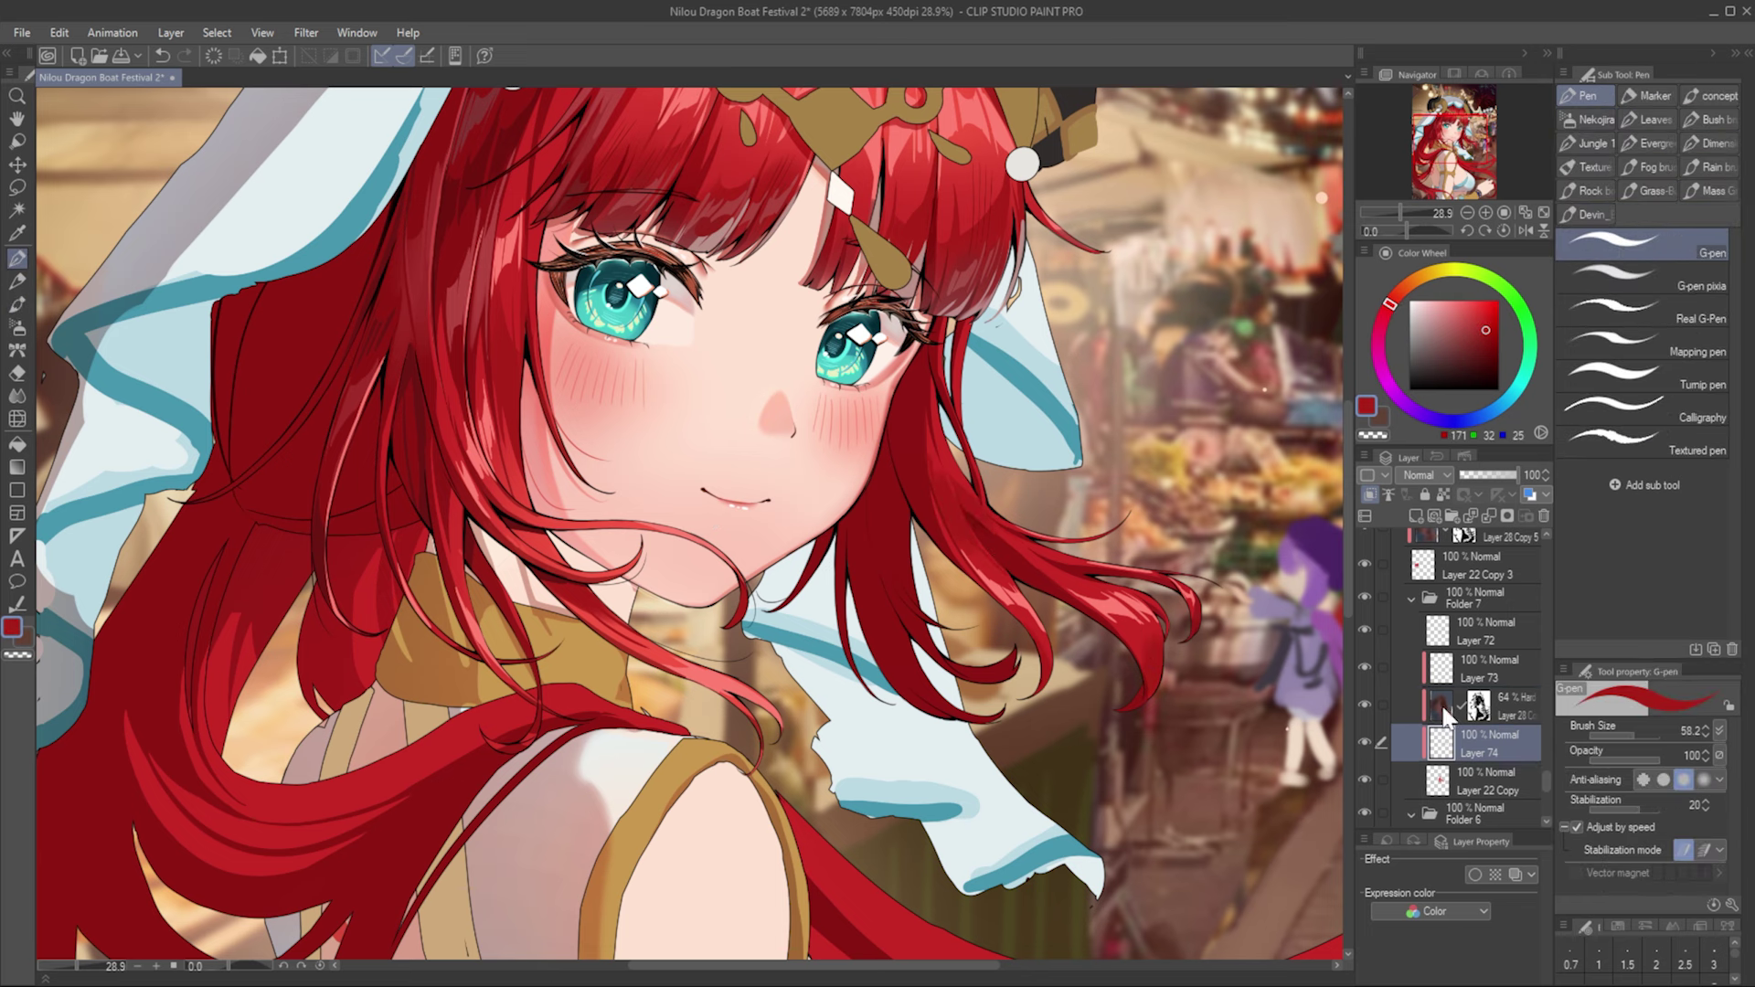
# Step: Create another clipped layer above the highlights and paint light and dark red strand details on the far lock with sampled colours
pyautogui.hotkey('ctrl', 'shift', 'n')
pyautogui.keyDown('alt'); pyautogui.click(921, 468); pyautogui.keyUp('alt')
pyautogui.press('e')
pyautogui.keyDown('alt'); pyautogui.click(896, 539); pyautogui.keyUp('alt')
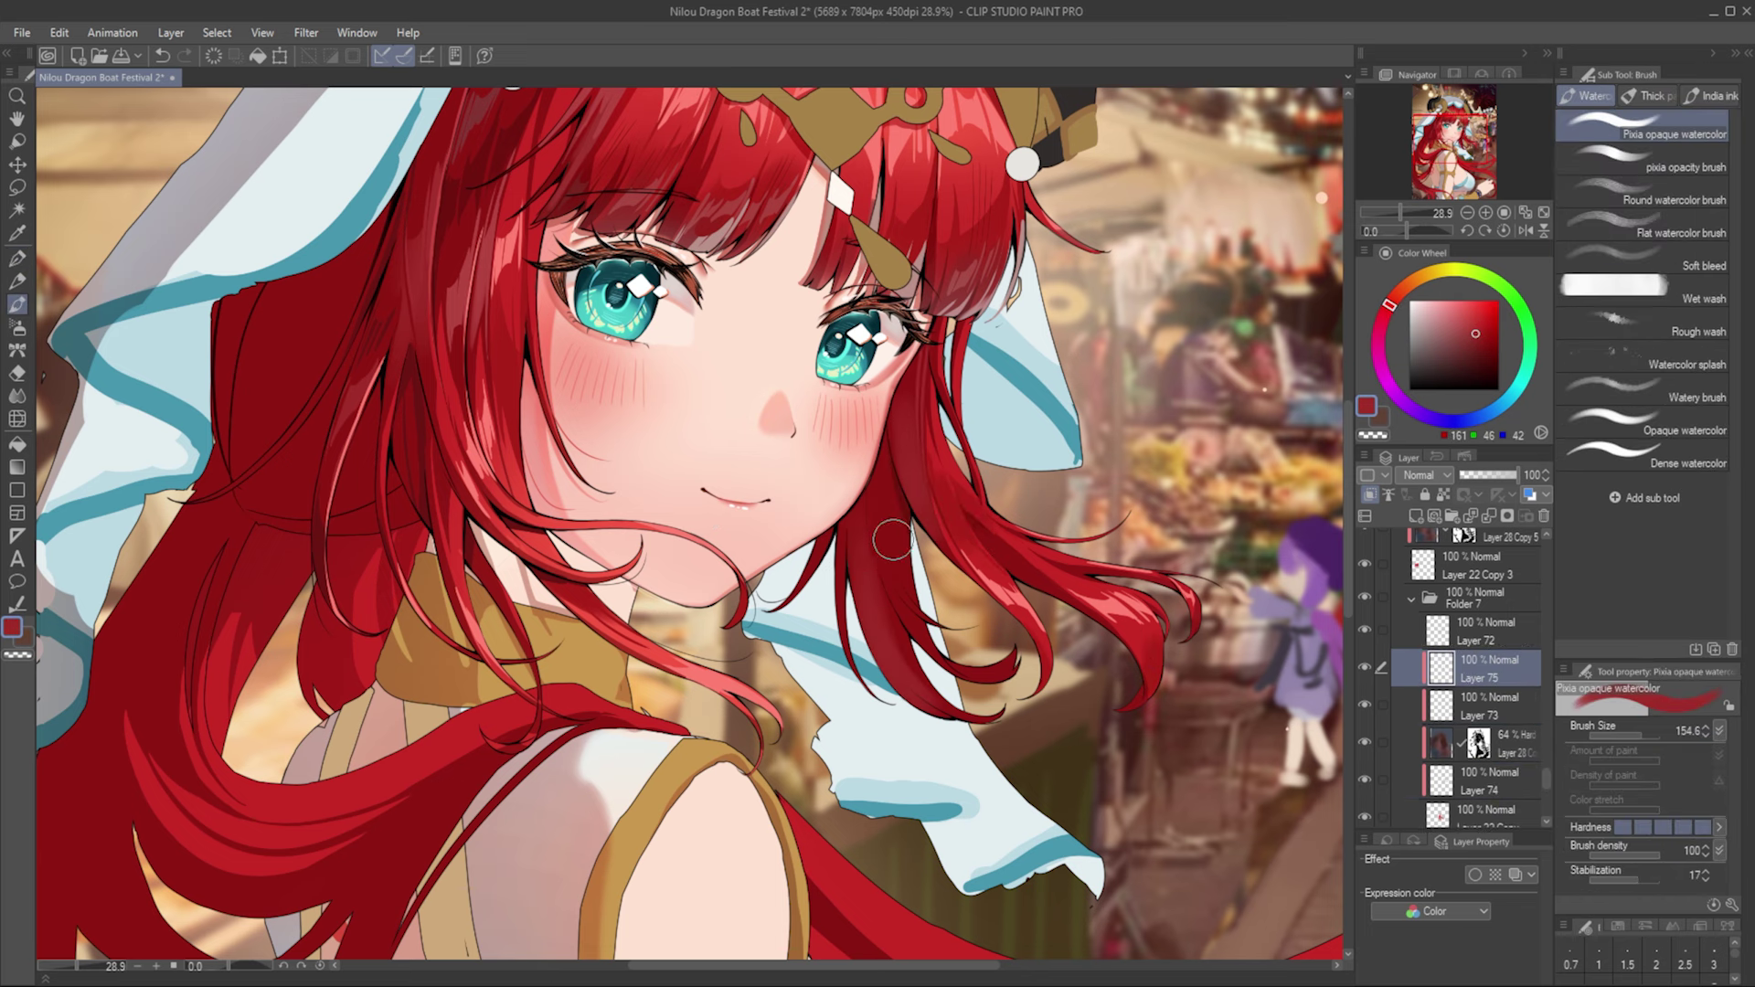
pyautogui.press('p')
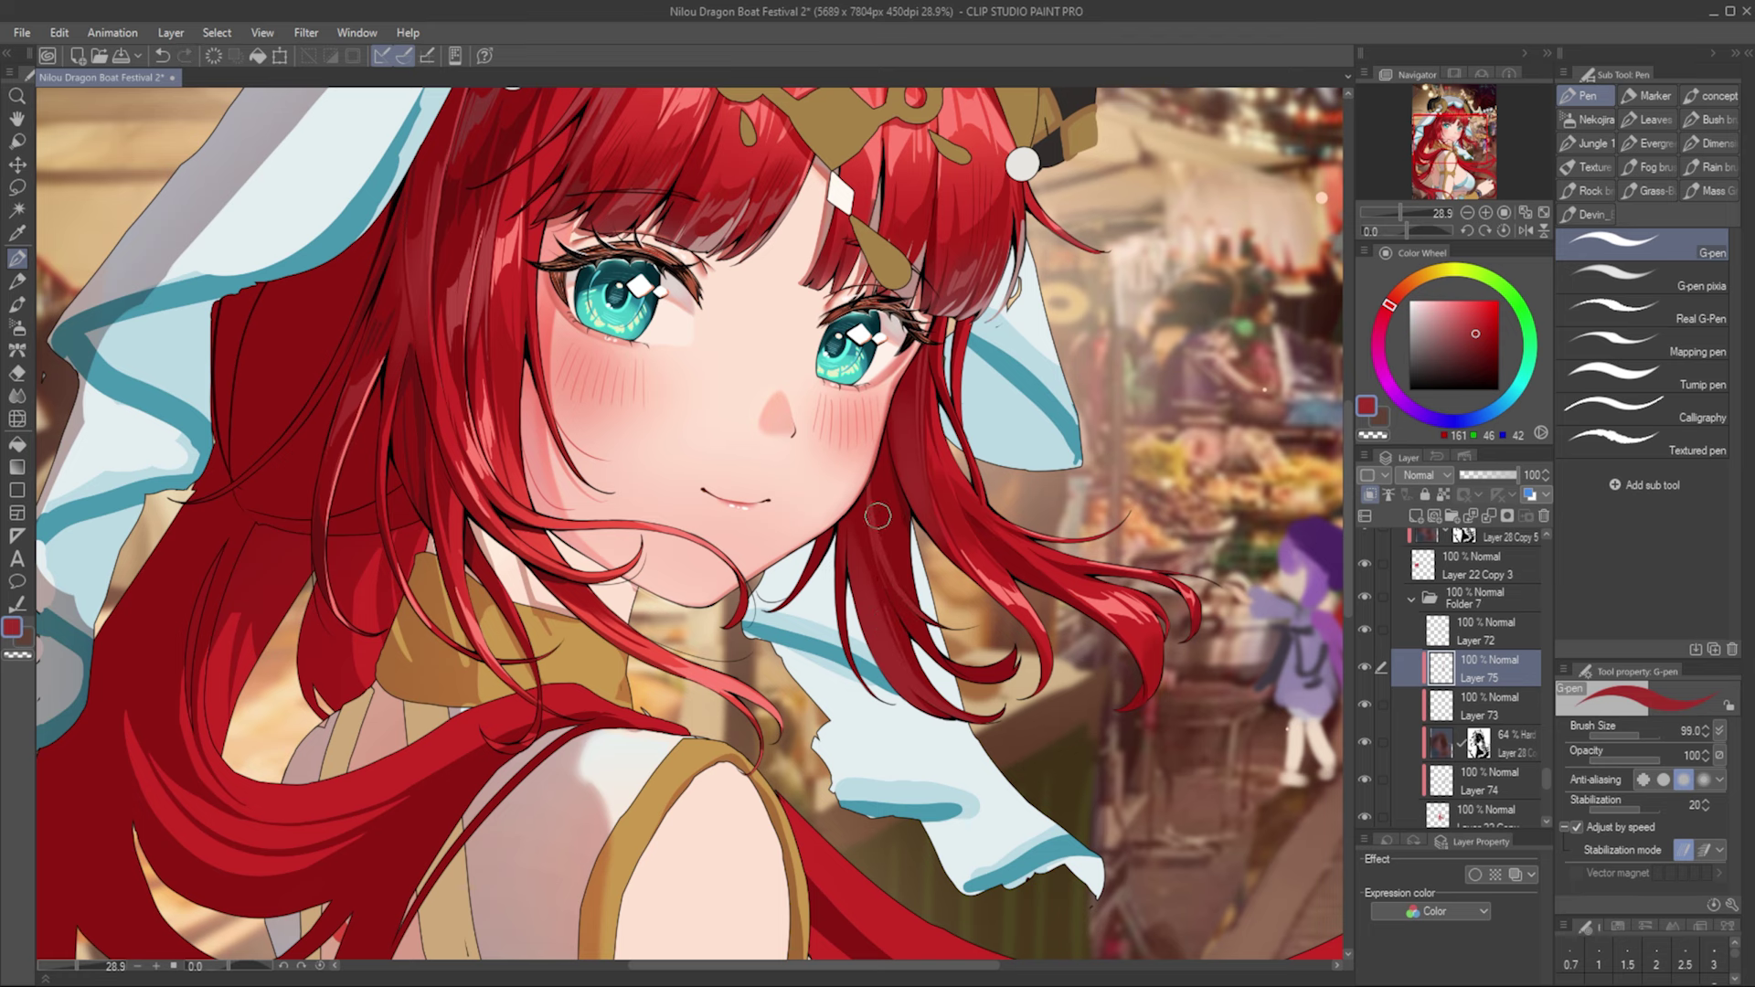
pyautogui.keyDown('alt'); pyautogui.click(891, 507); pyautogui.keyUp('alt')
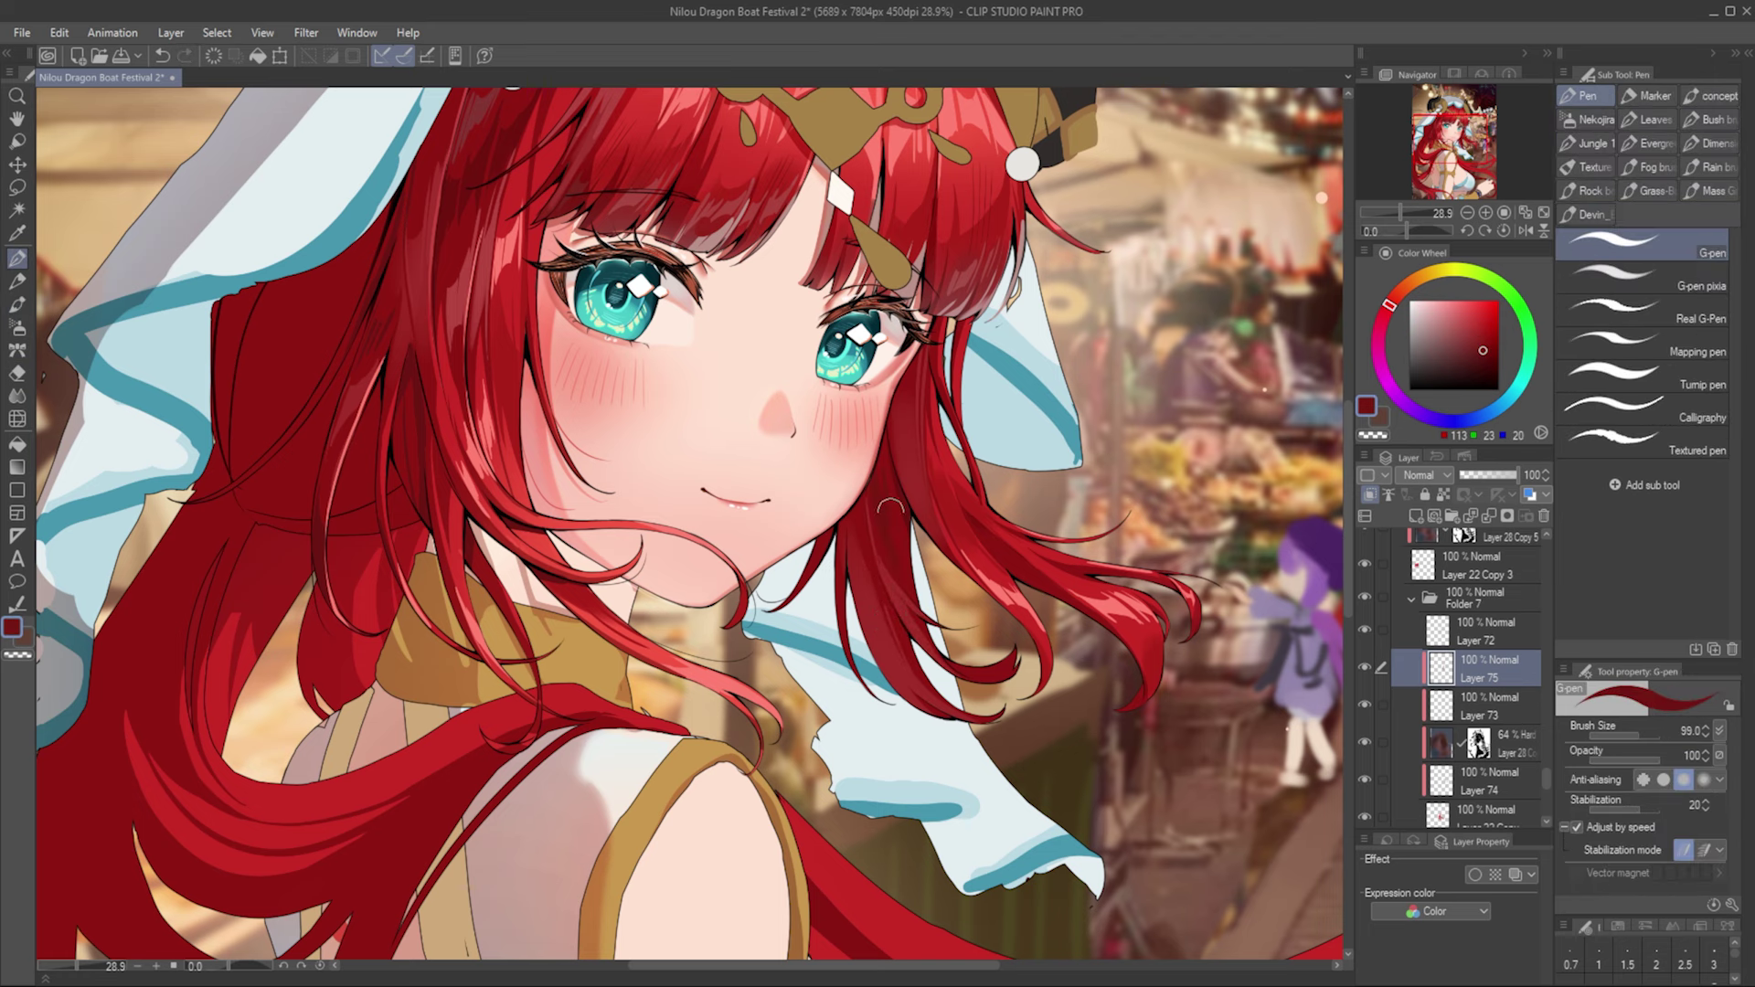
pyautogui.keyDown('alt'); pyautogui.click(887, 613); pyautogui.keyUp('alt')
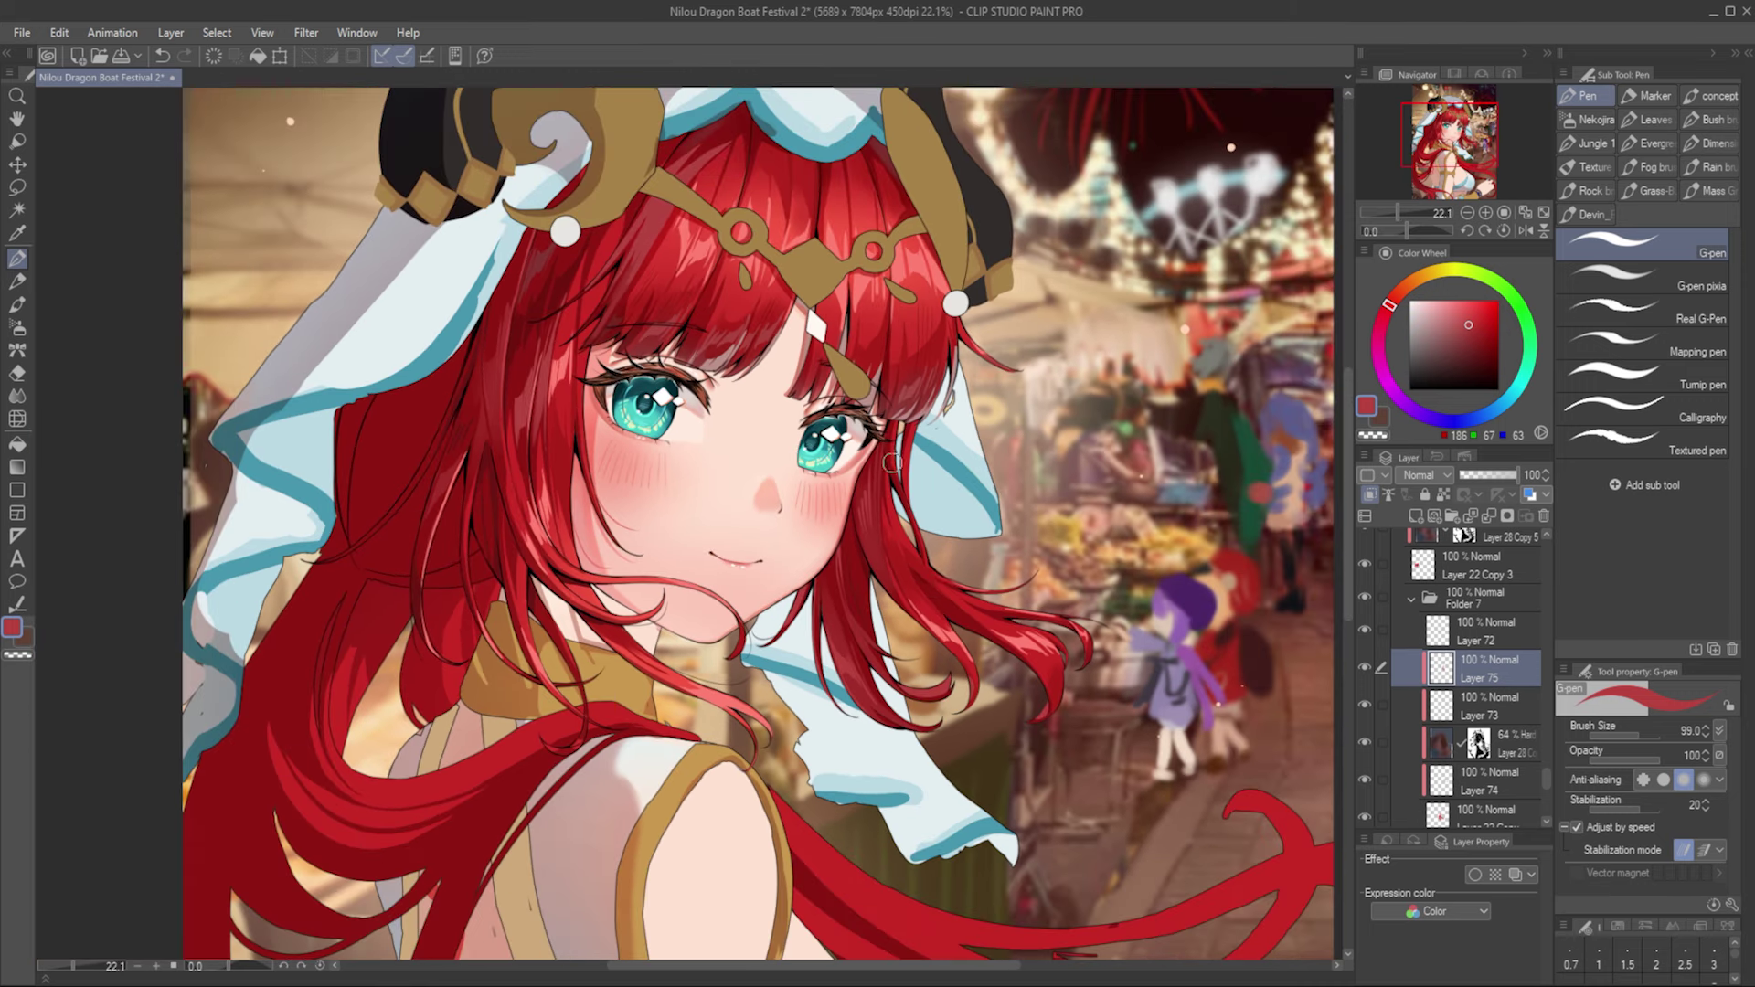
# Step: Refine the black line art of the far lock on Layer 72 and the chin outline on Layer 57 with G-pen pixia
pyautogui.click(1475, 631)
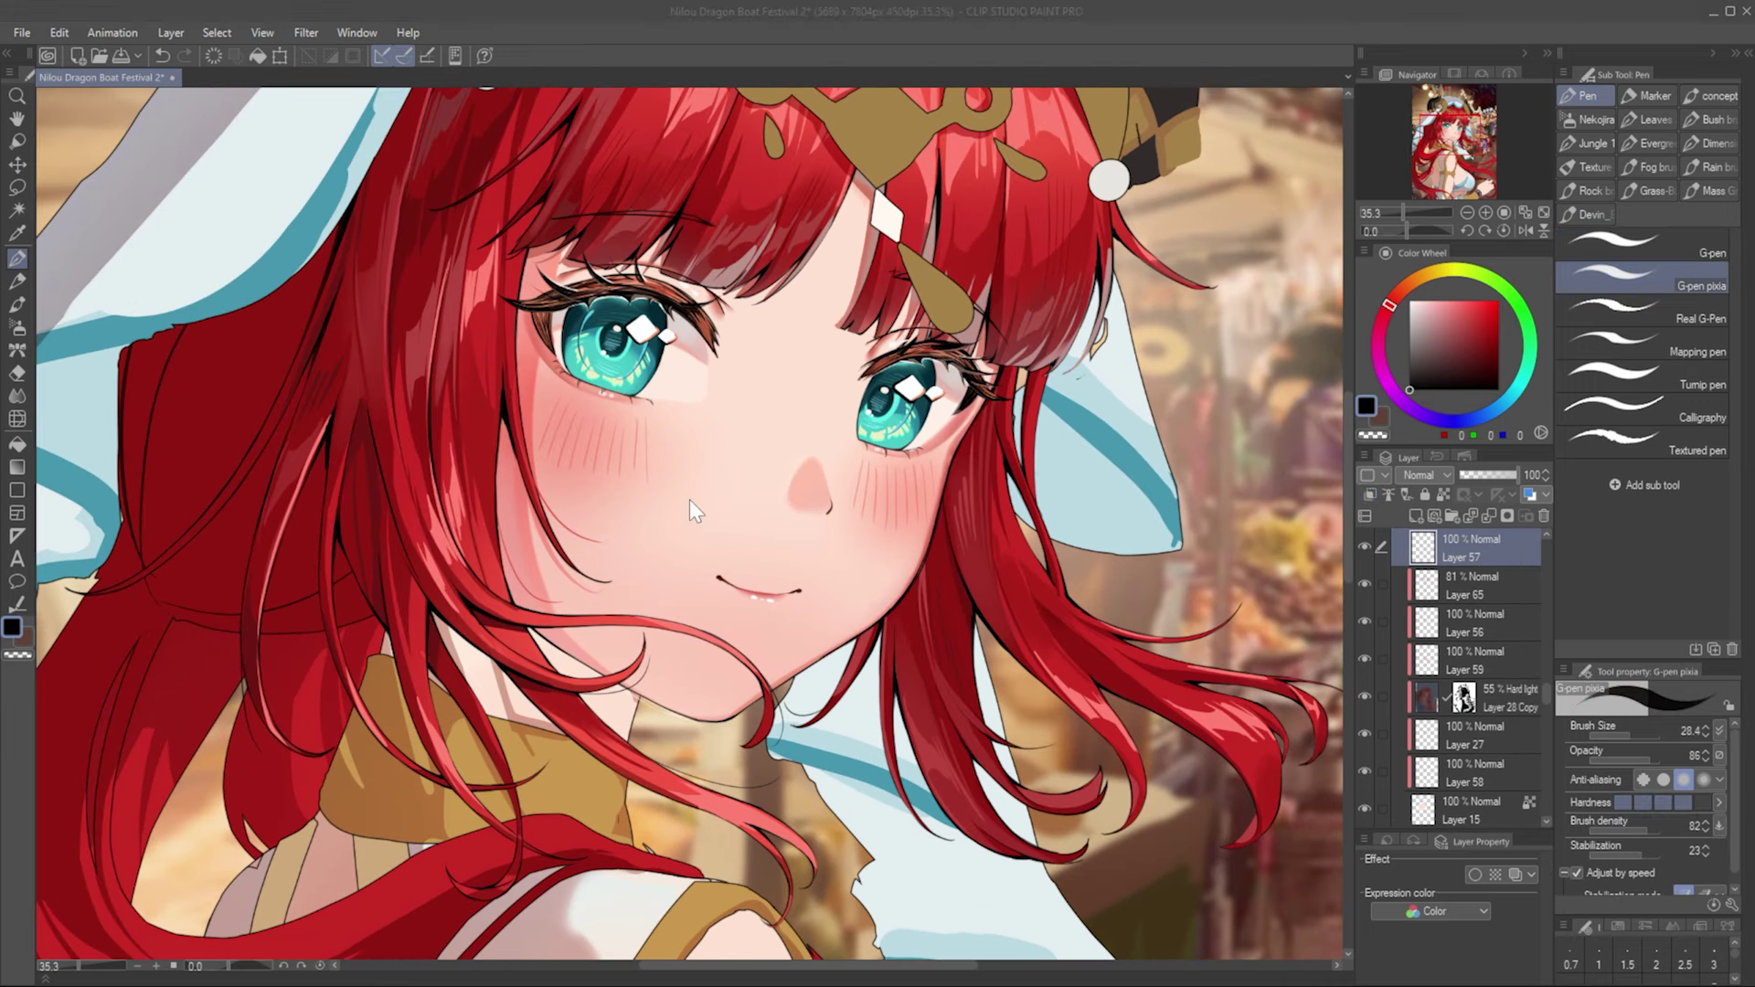
pyautogui.moveTo(588, 552)
pyautogui.mouseDown()
pyautogui.moveTo(582, 660)
pyautogui.moveTo(672, 727)
pyautogui.mouseUp()
pyautogui.press('h')
pyautogui.press('h')
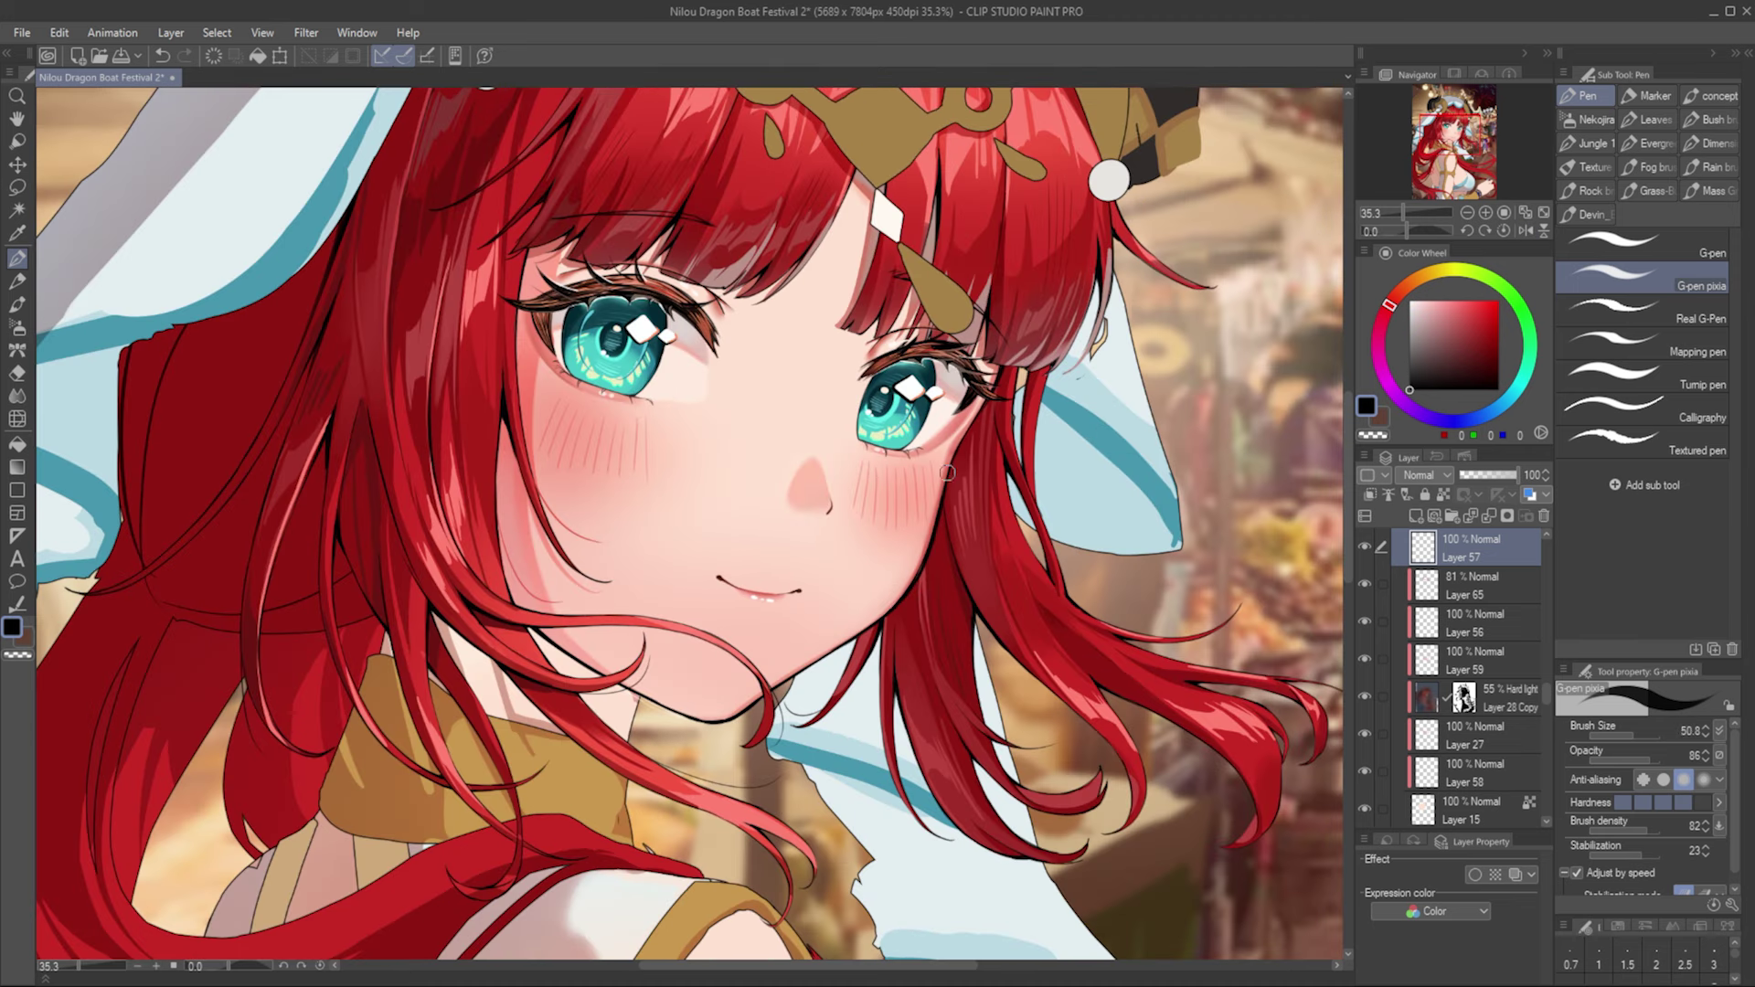
pyautogui.scroll(-2, 969, 494)
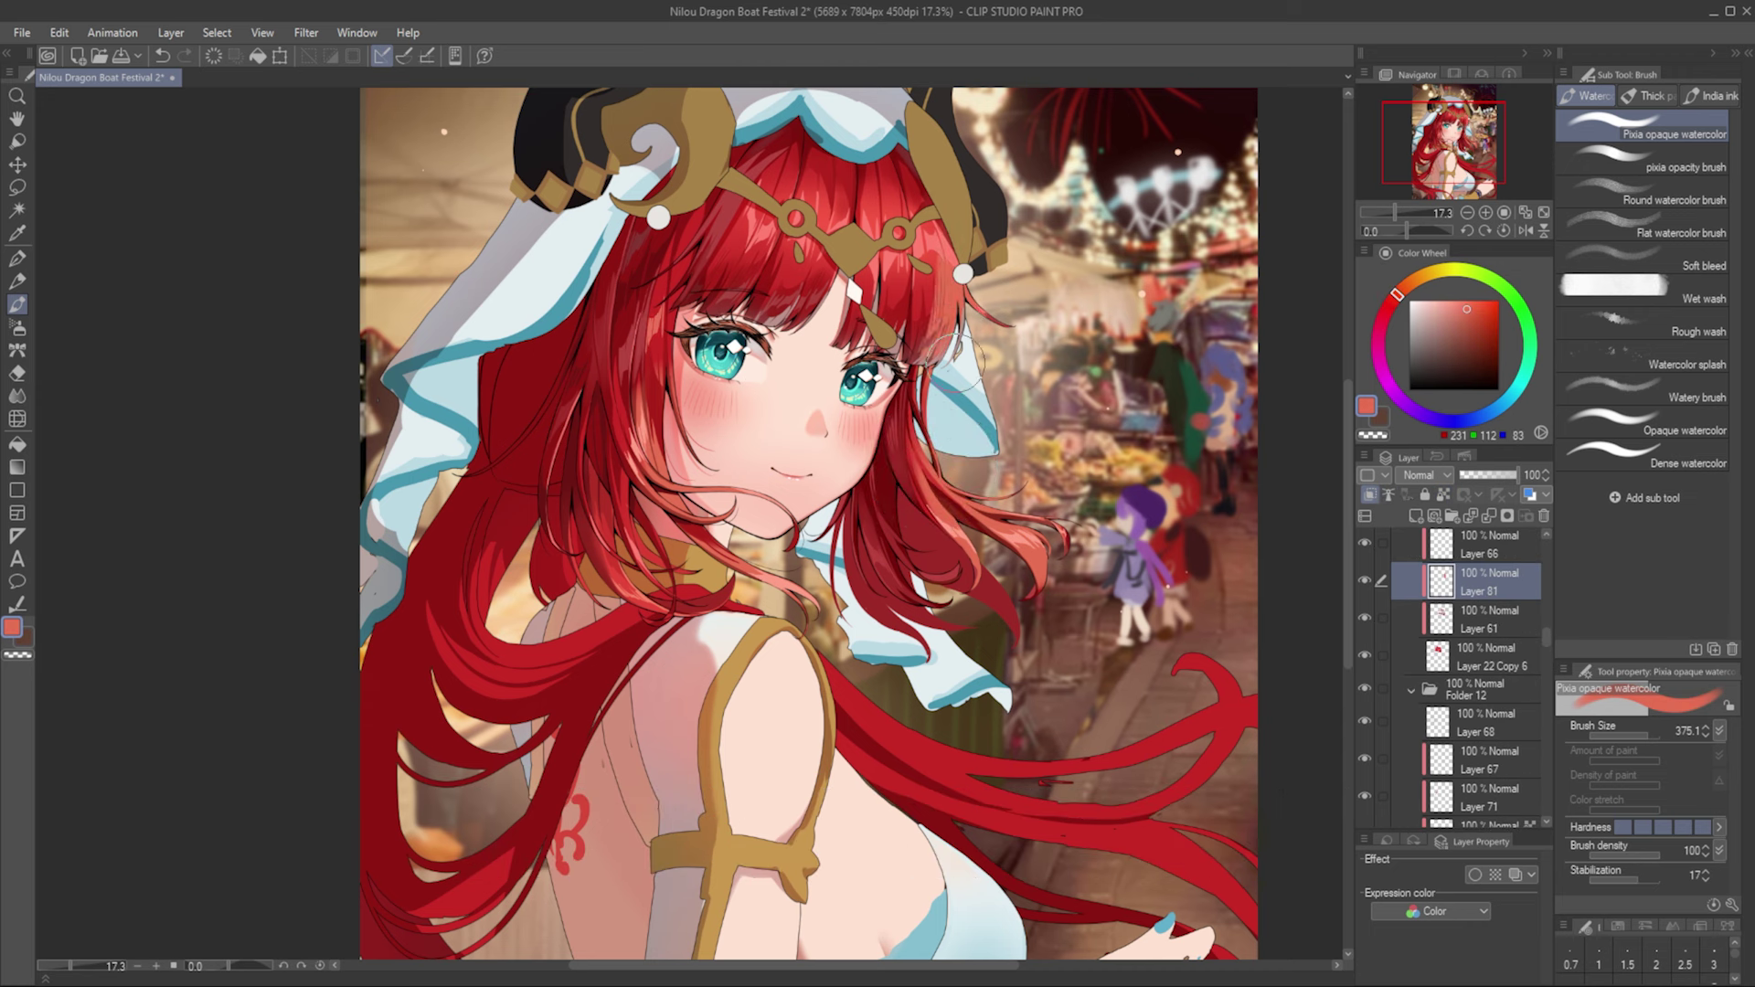
# Step: Paint the trailing hair on Layer 22 Copy 5 in sampled orange-red with the G-pen and Pixia opaque watercolor brush
pyautogui.press('p')
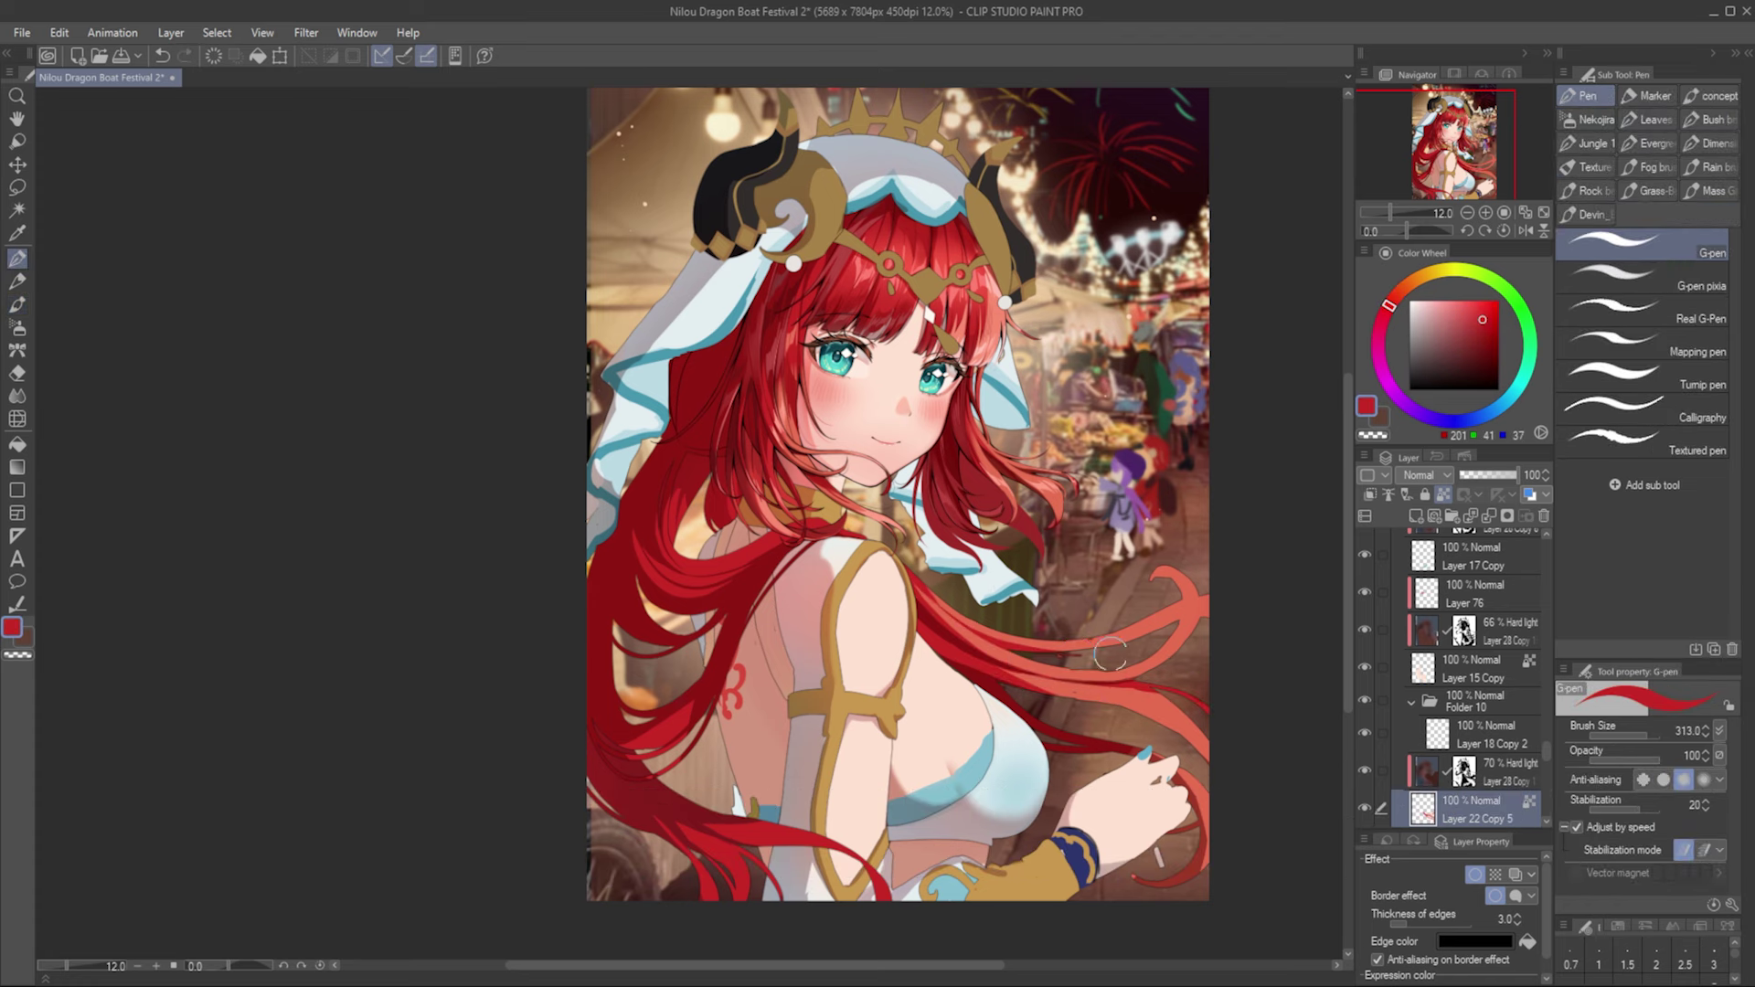
pyautogui.keyDown('alt'); pyautogui.click(1071, 697); pyautogui.keyUp('alt')
pyautogui.keyDown('ctrl'); pyautogui.keyDown('shift'); pyautogui.click(1070, 696); pyautogui.keyUp('shift'); pyautogui.keyUp('ctrl')
pyautogui.press('e')
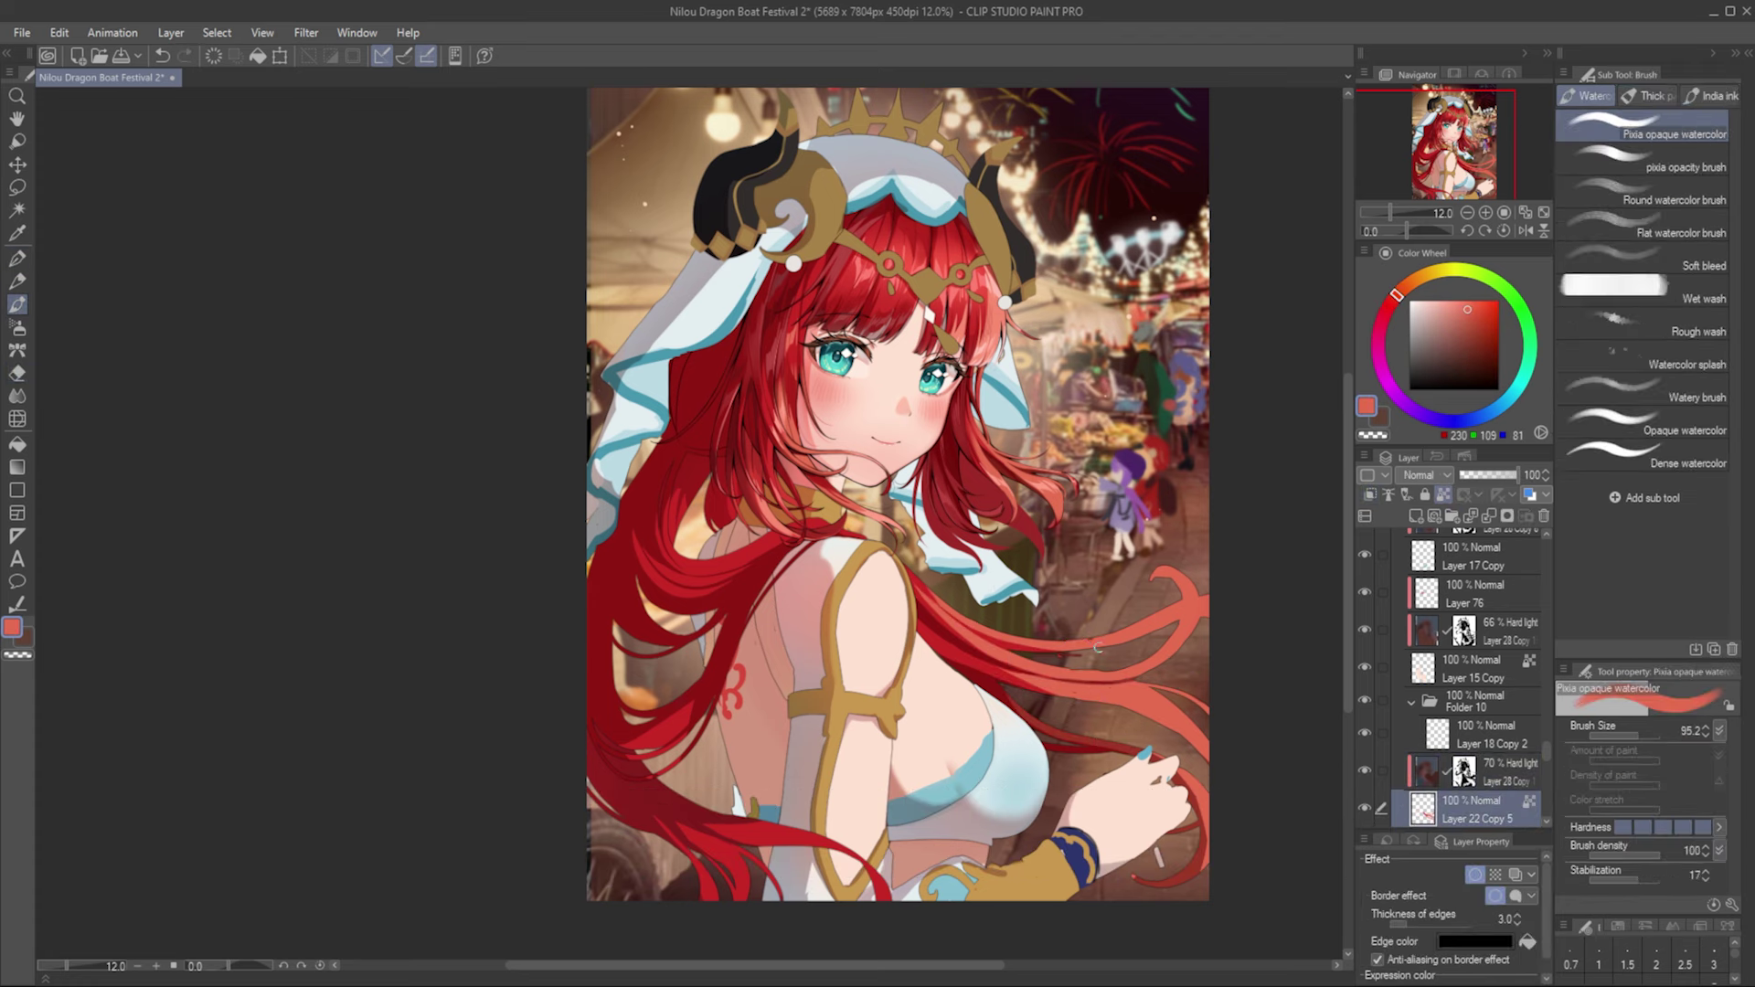
pyautogui.scroll(2, 1071, 697)
# Step: Adjust the mask of the 70% Hard light layer over the trailing hair beside the chest with a large G-pen and eraser
pyautogui.press('p')
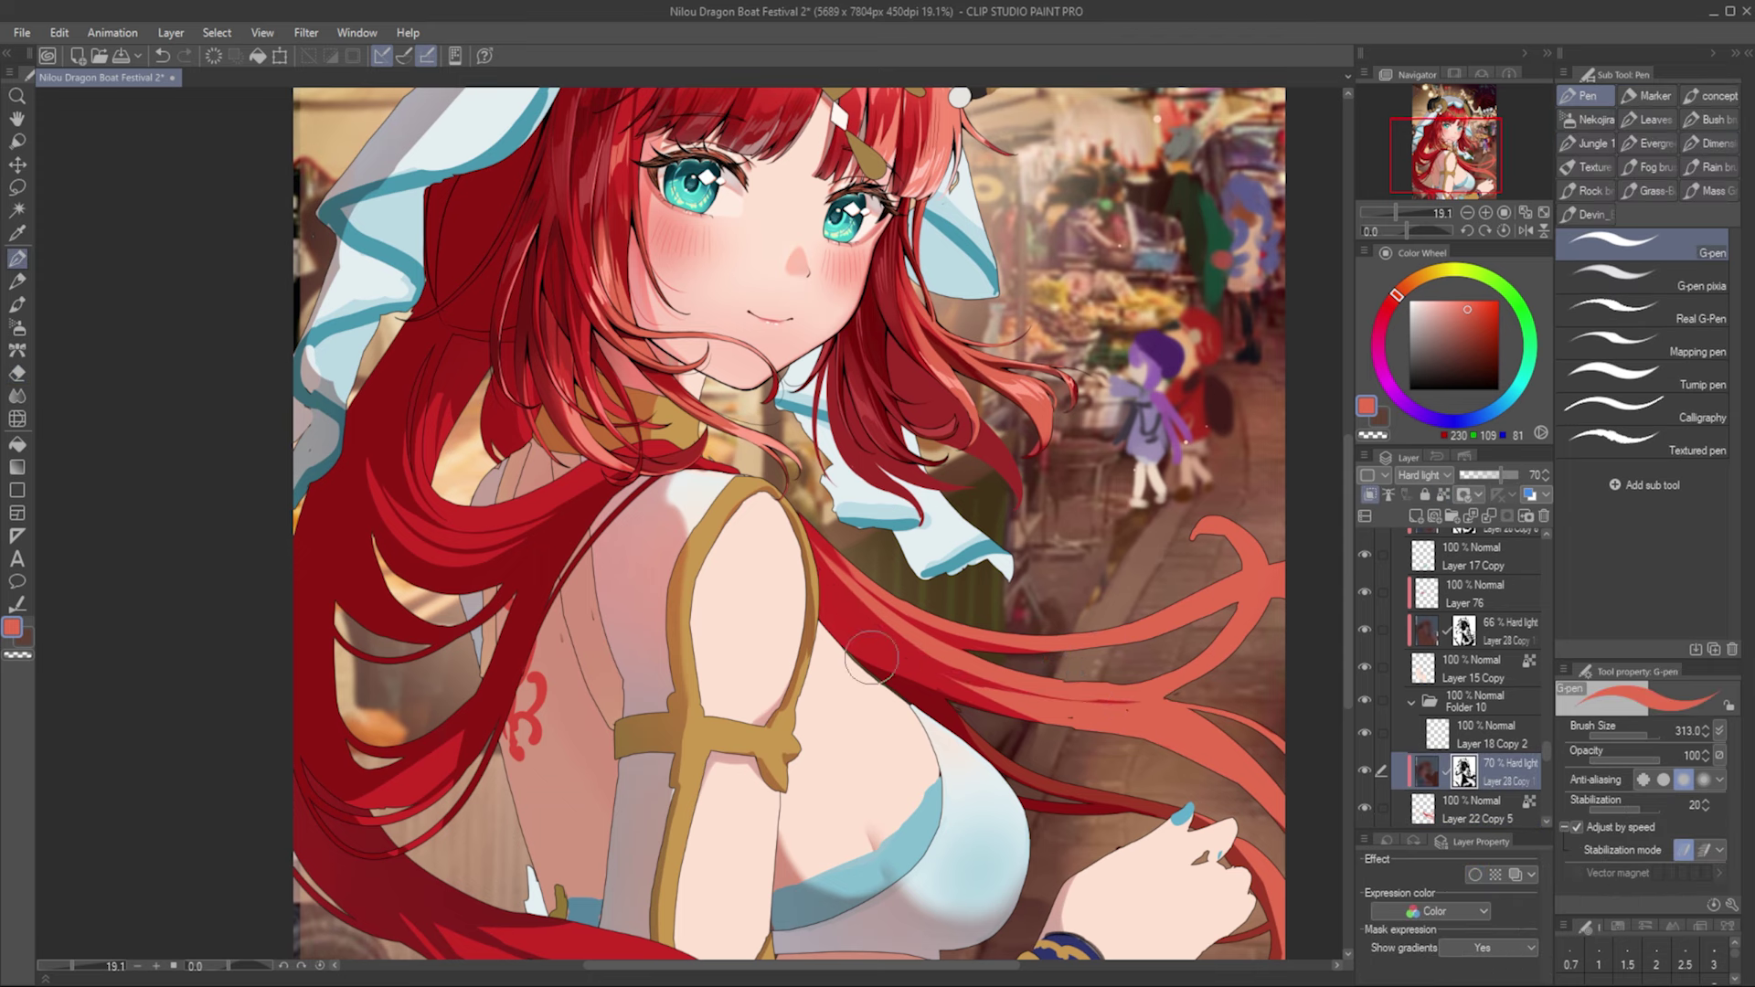
pyautogui.press('e')
pyautogui.press('p')
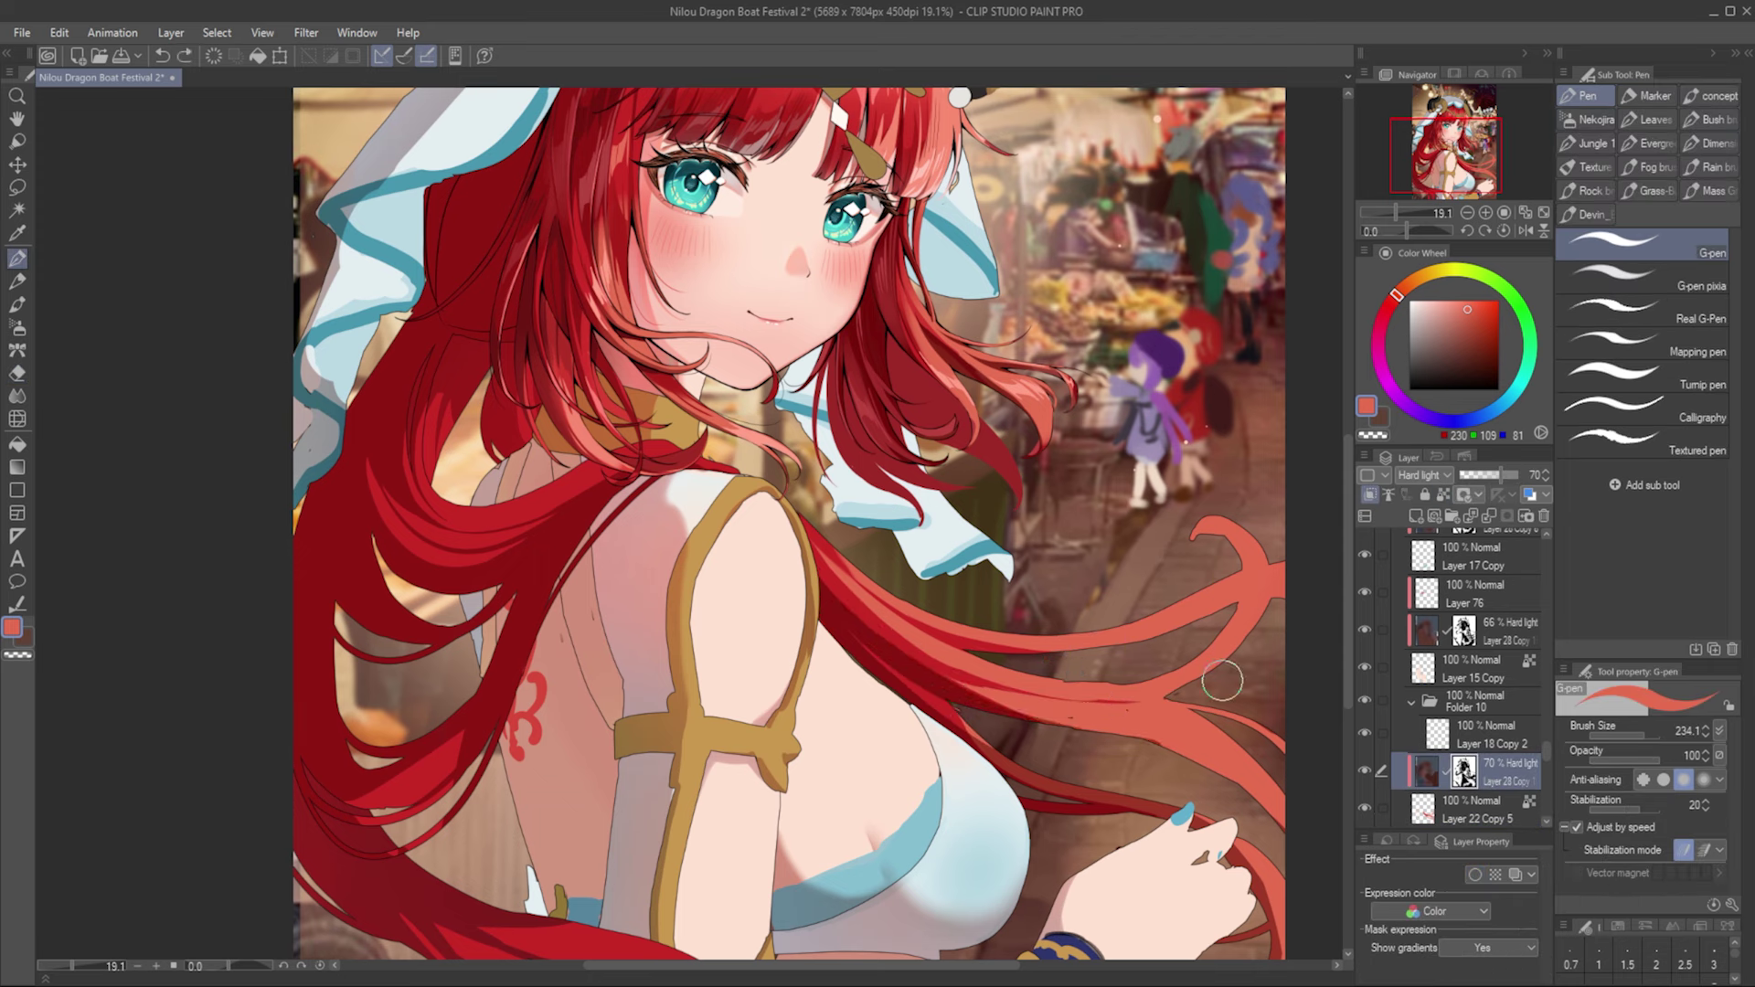
# Step: Reshape the trailing hair's curled end and long strands on Layer 22 Copy 5 with the orange-red G-pen and hard eraser
pyautogui.keyDown('ctrl'); pyautogui.keyDown('shift'); pyautogui.click(1011, 656); pyautogui.keyUp('shift'); pyautogui.keyUp('ctrl')
pyautogui.press('e')
pyautogui.press('p')
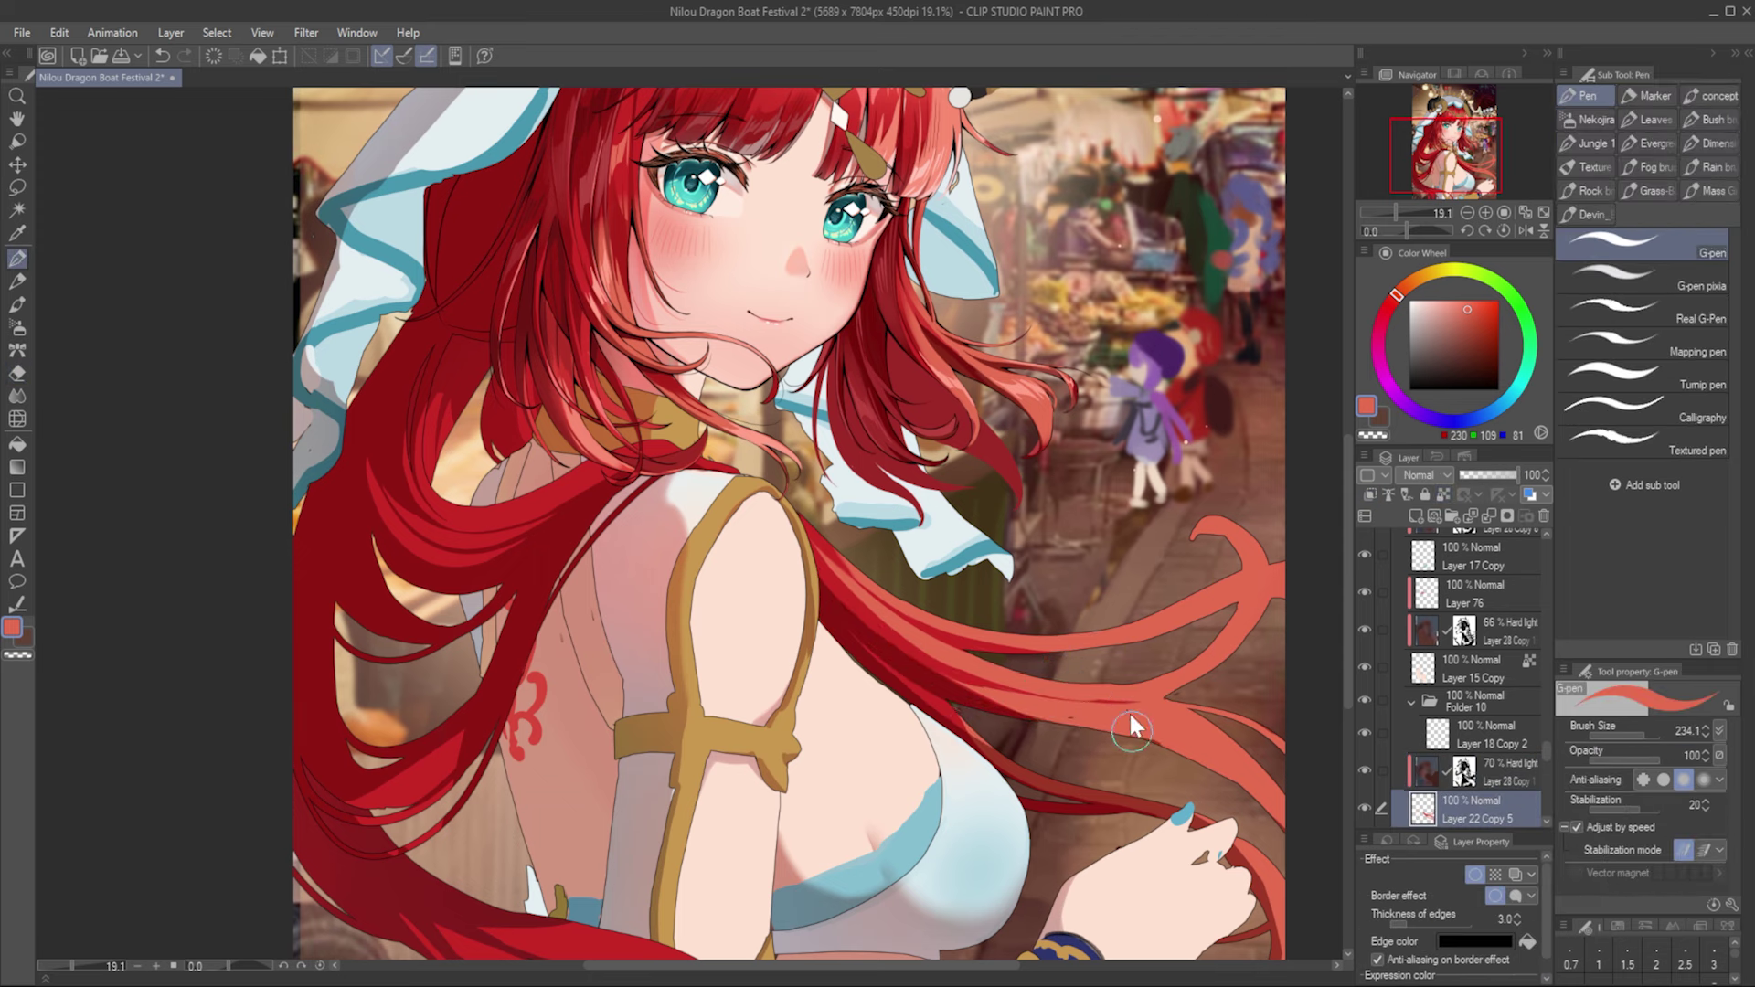
pyautogui.press('e')
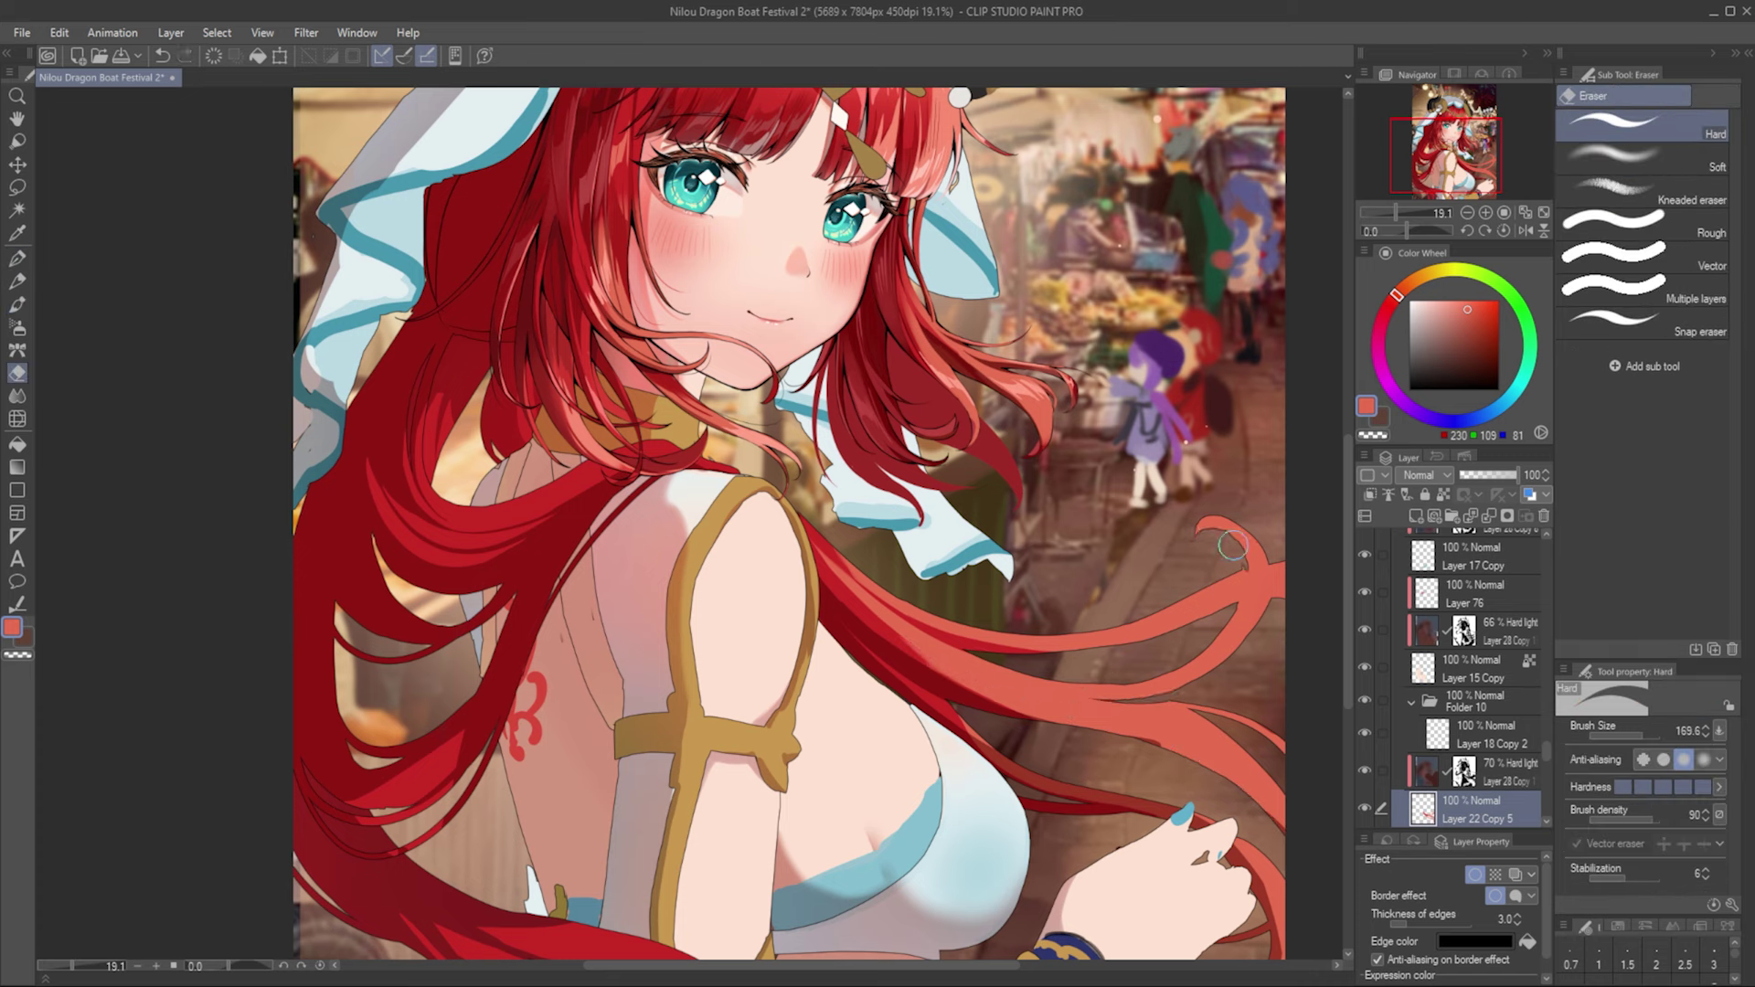
pyautogui.press('p')
pyautogui.moveTo(1252, 535); pyautogui.dragTo(1266, 514)
pyautogui.press('[')
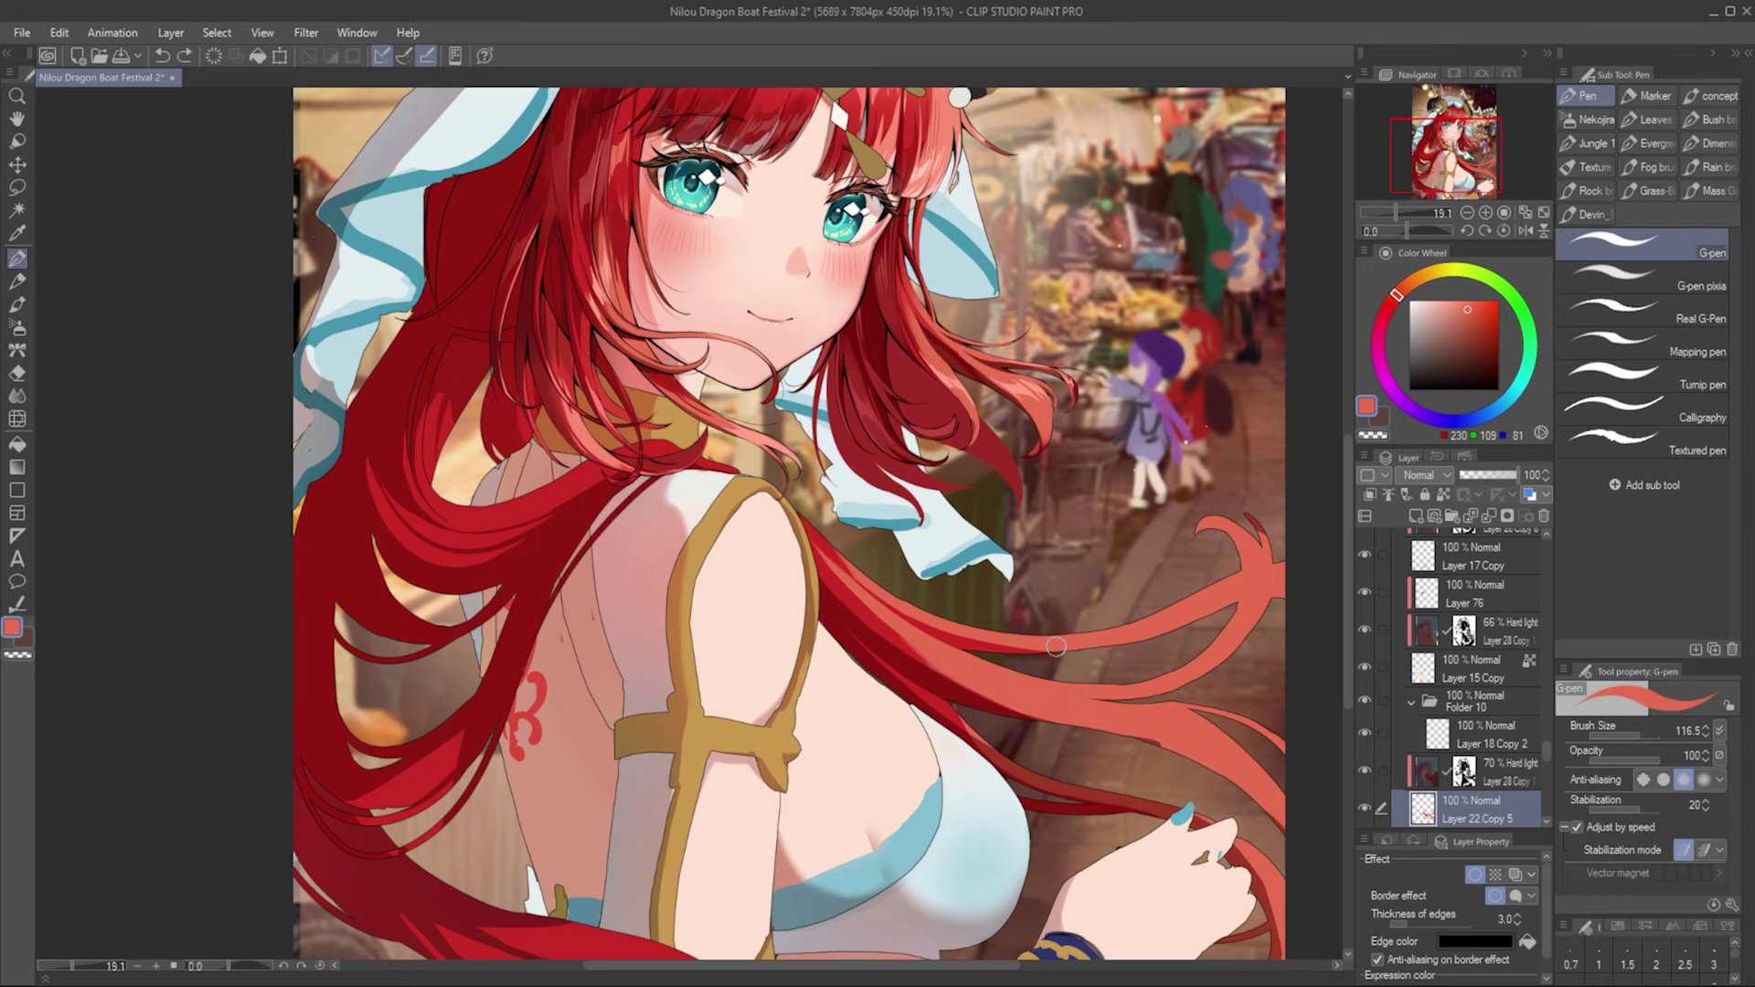
pyautogui.moveTo(1028, 643); pyautogui.dragTo(1240, 634)
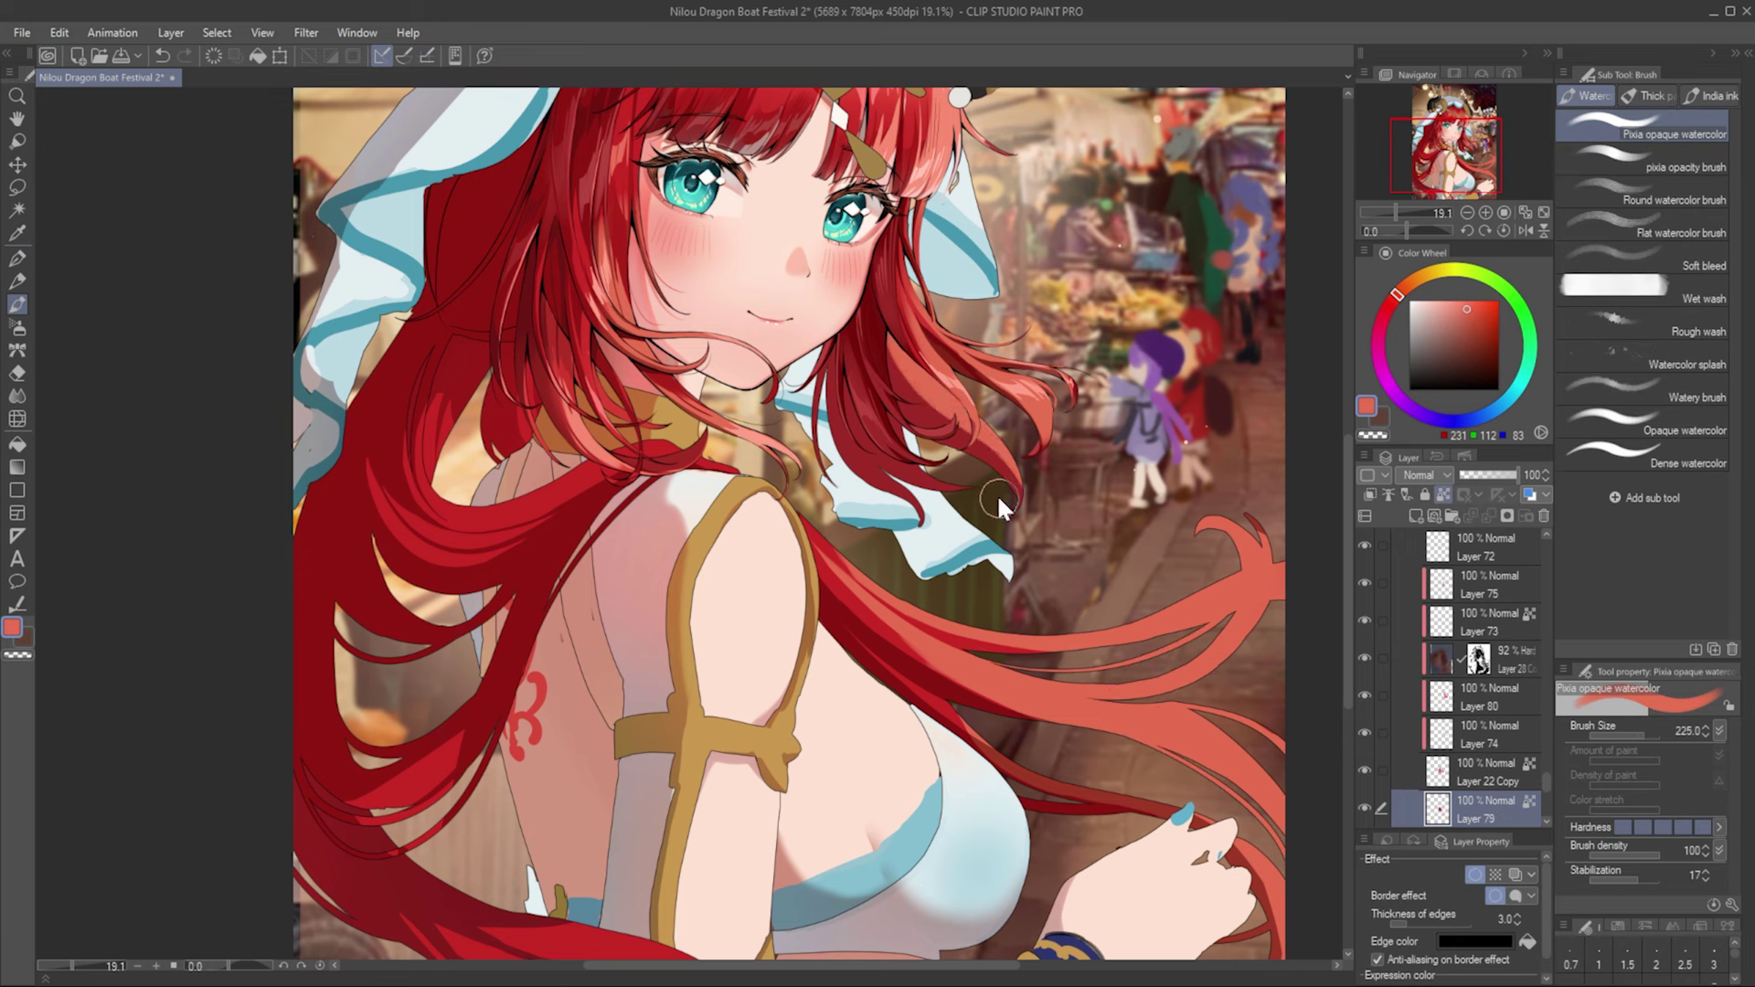
# Step: Add Layer 84 below Layer 22 Copy and draw black lines on the far lock's lower strands with Pixia darker pencil and G-pen pixia
pyautogui.scroll(2, 996, 494)
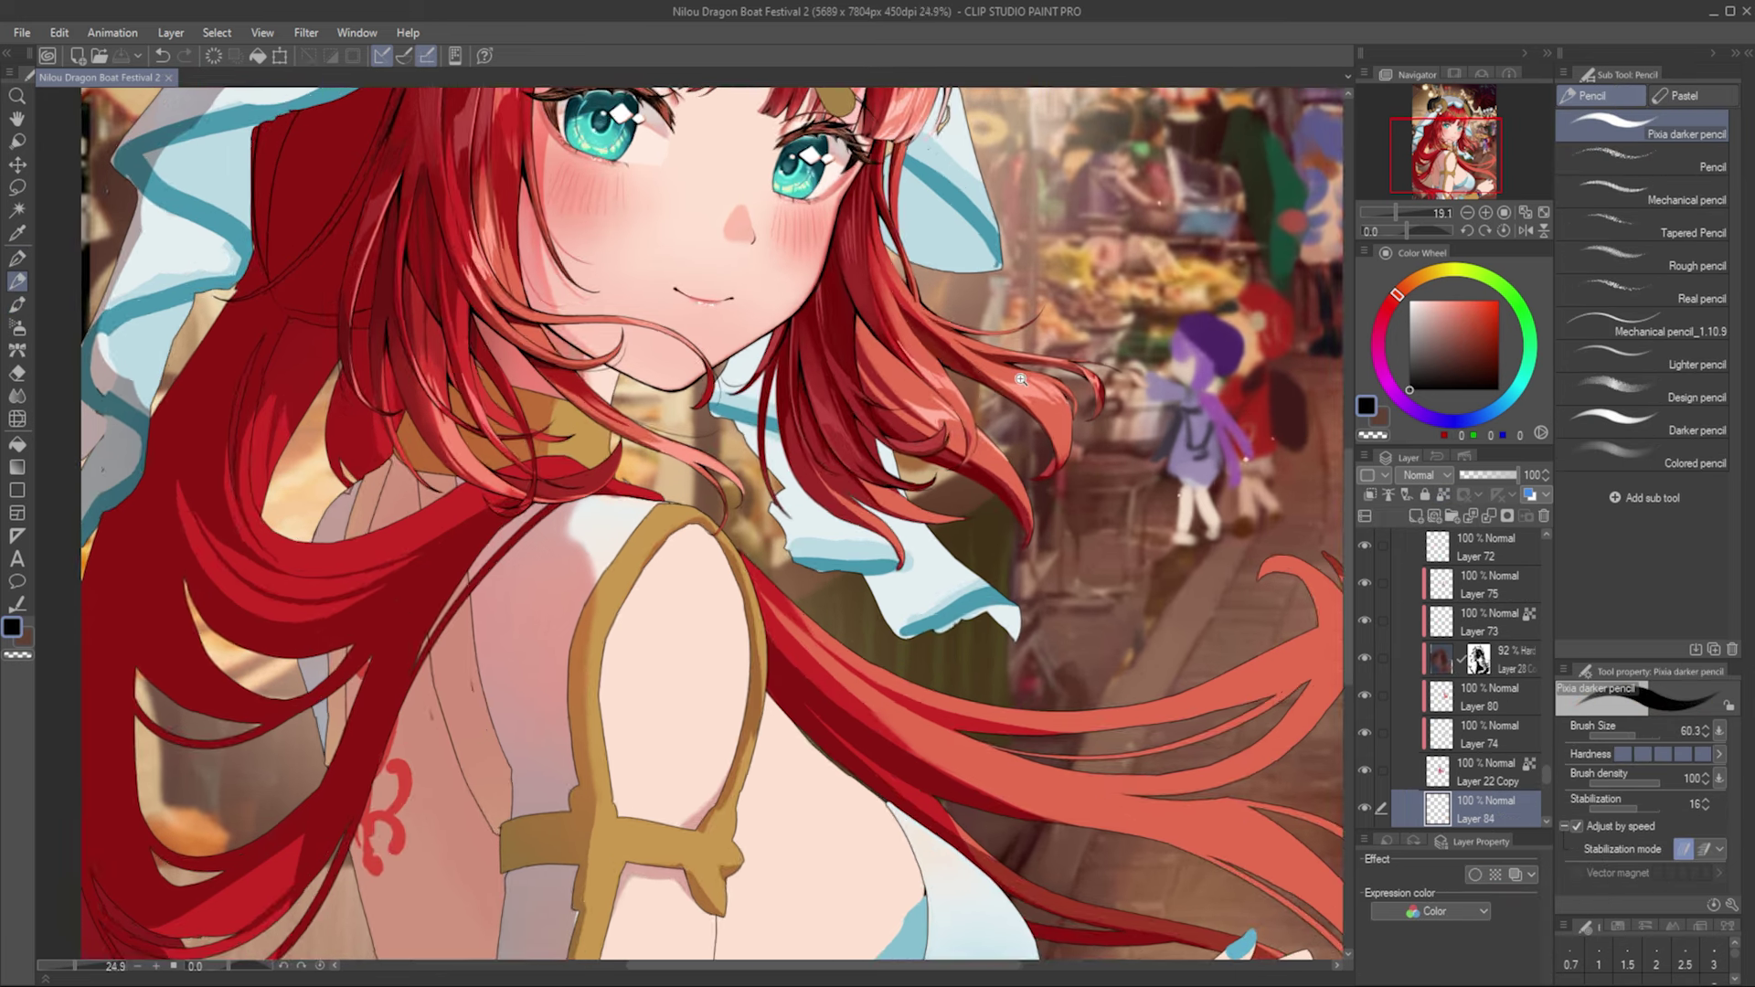
pyautogui.scroll(2, 1021, 378)
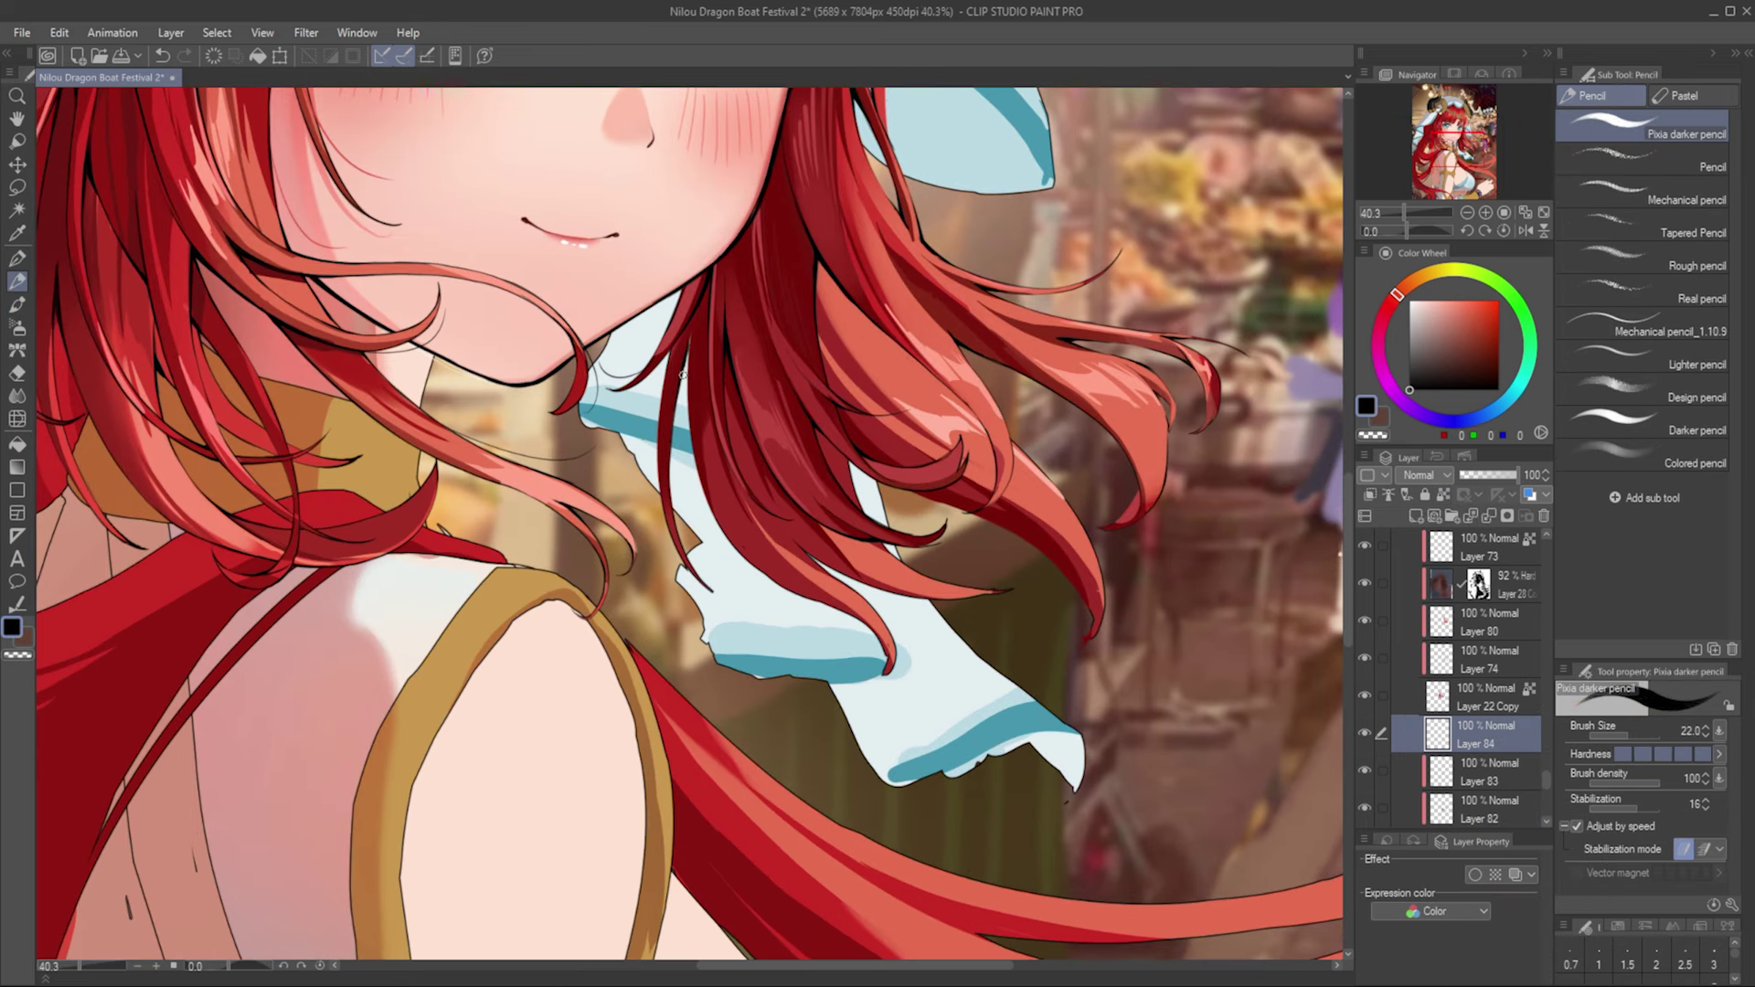
pyautogui.hotkey('ctrl', 'z')
pyautogui.press('p')
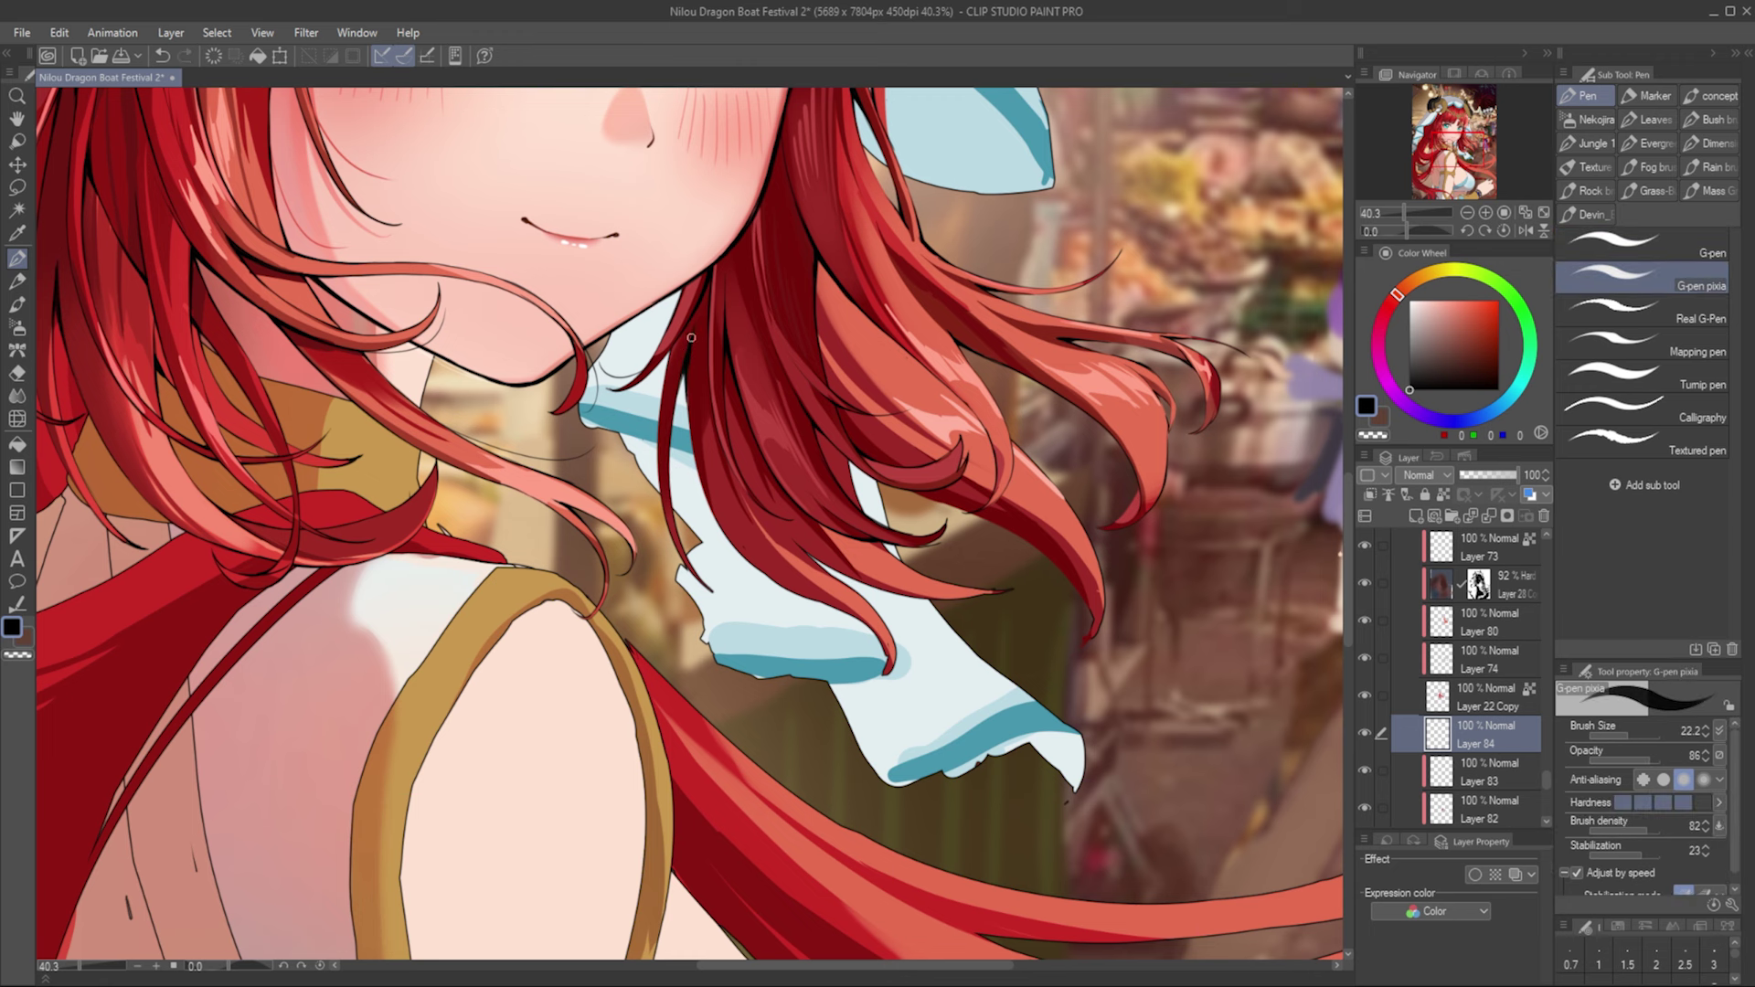
pyautogui.press('h')
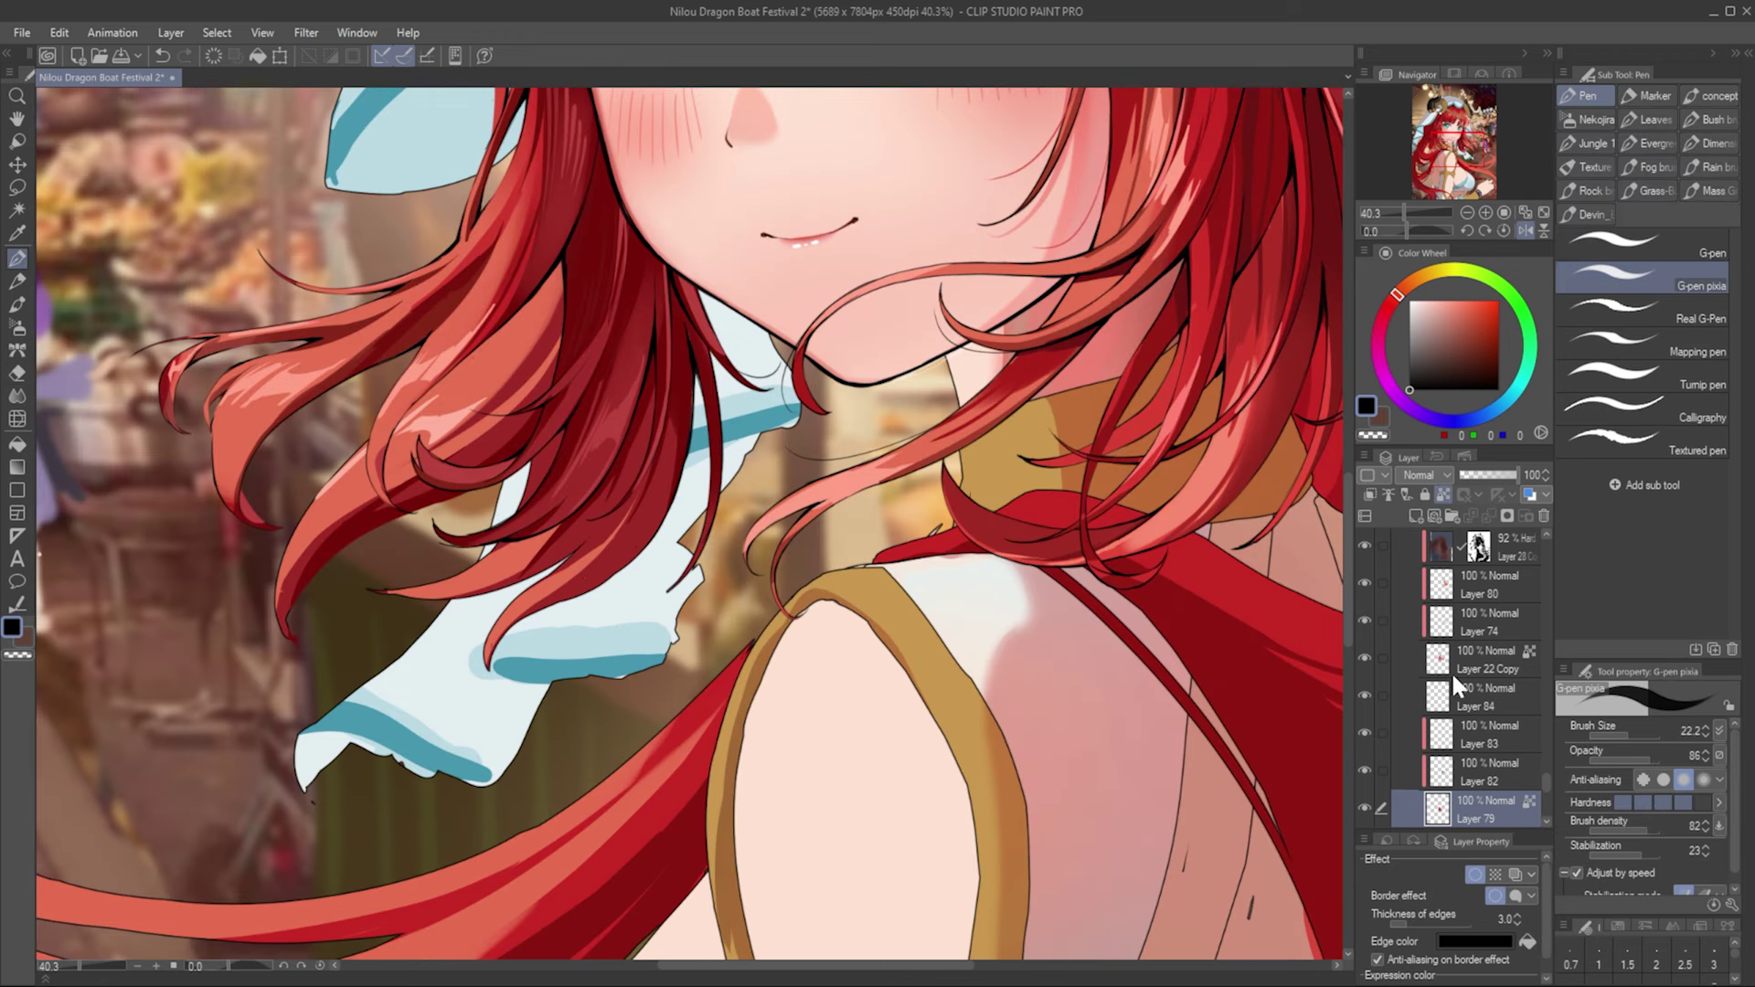
pyautogui.press('h')
pyautogui.press('h')
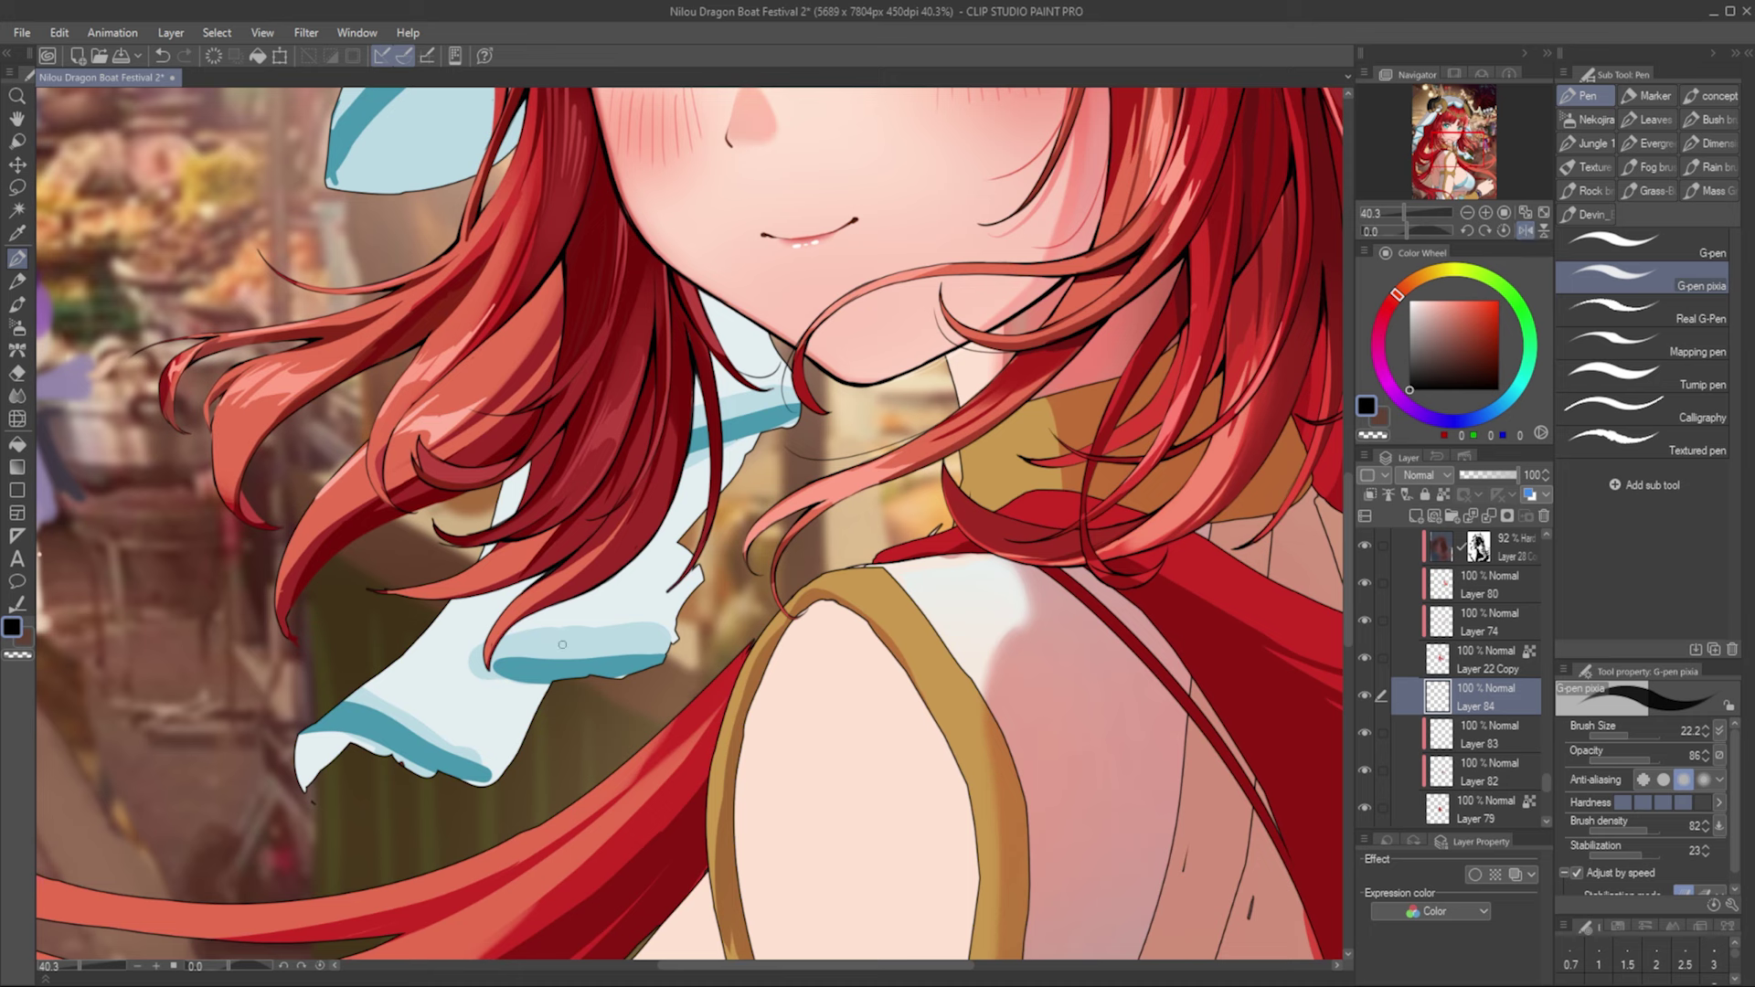
pyautogui.press('h')
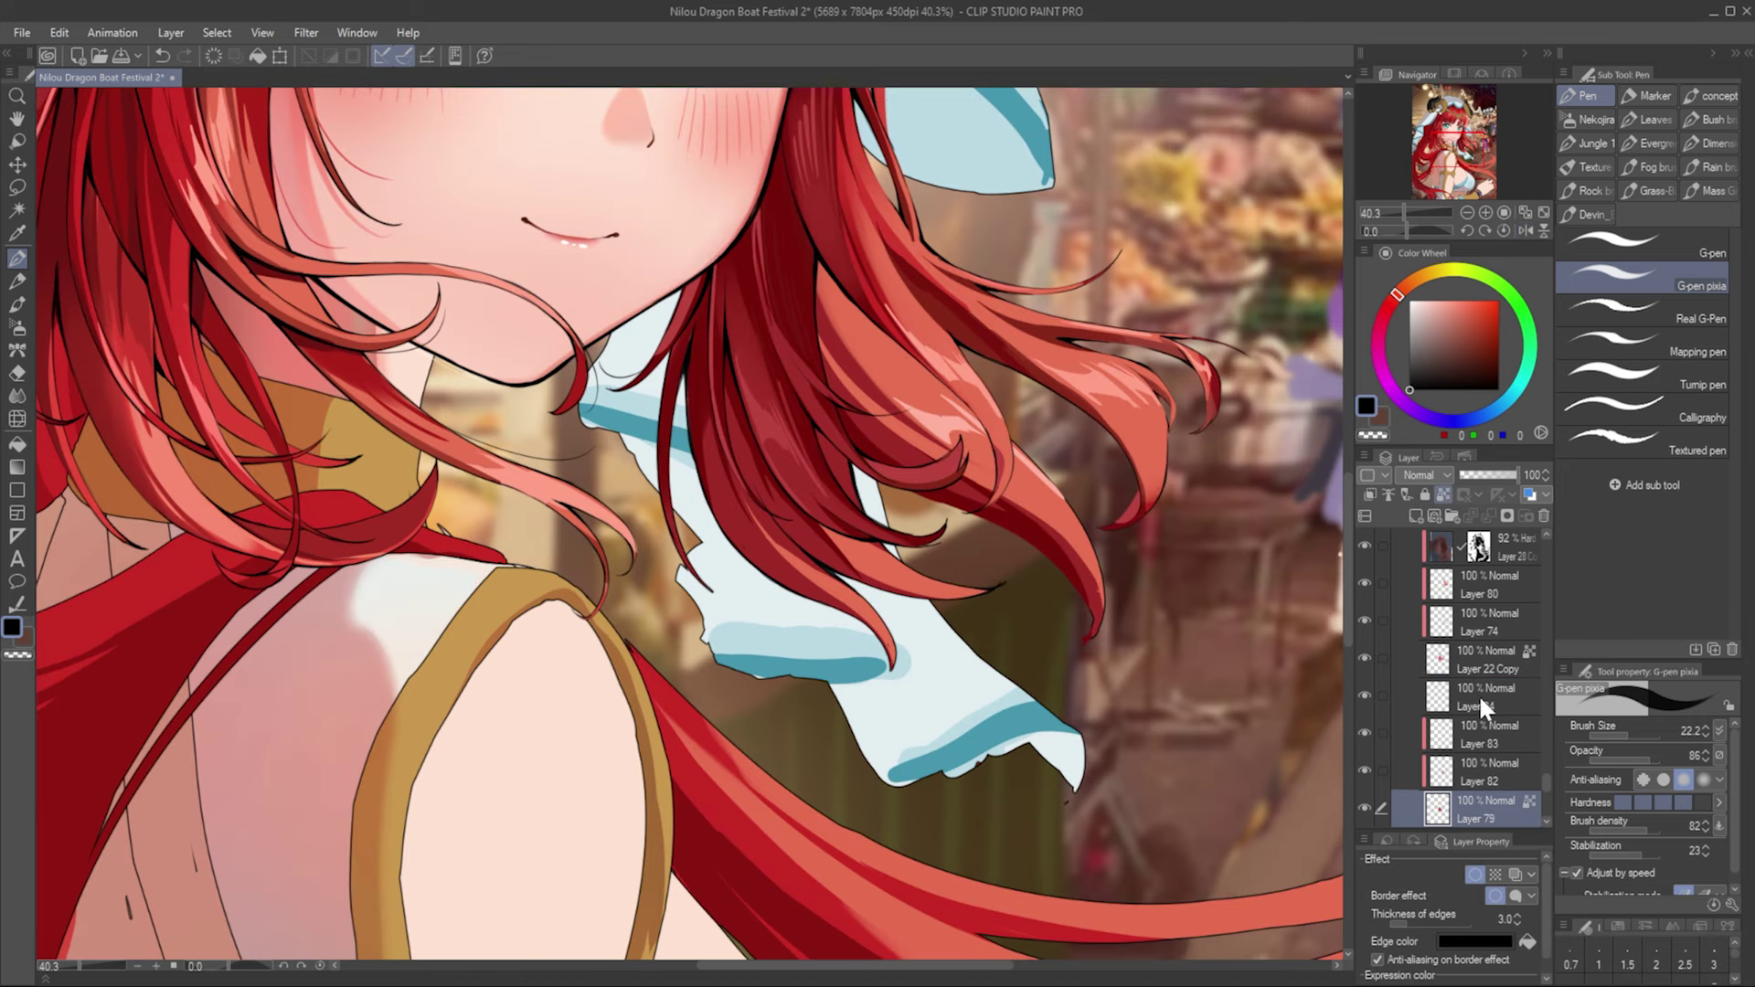
# Step: Thicken the black outlines around the far lock's pointed tips on Layer 84 and Layer 72 with G-pen pixia
pyautogui.moveTo(887, 678); pyautogui.dragTo(893, 654)
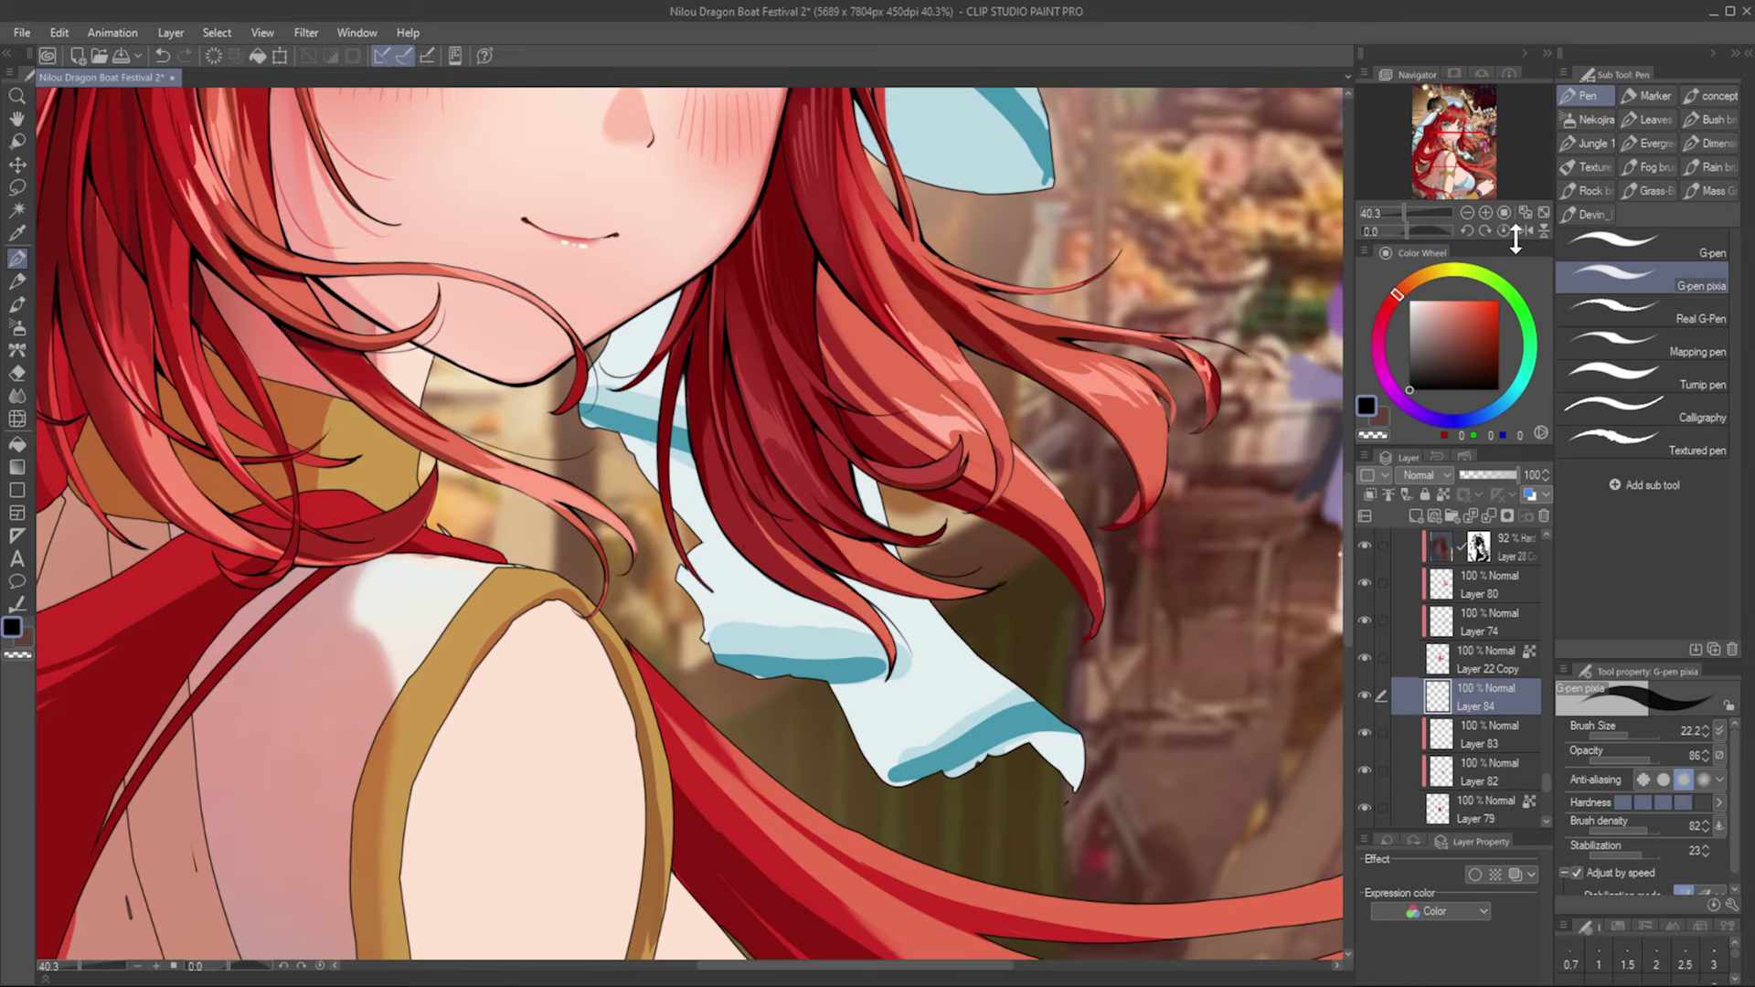
pyautogui.press('h')
pyautogui.press('h')
pyautogui.keyDown('ctrl'); pyautogui.keyDown('shift'); pyautogui.click(1083, 622); pyautogui.keyUp('shift'); pyautogui.keyUp('ctrl')
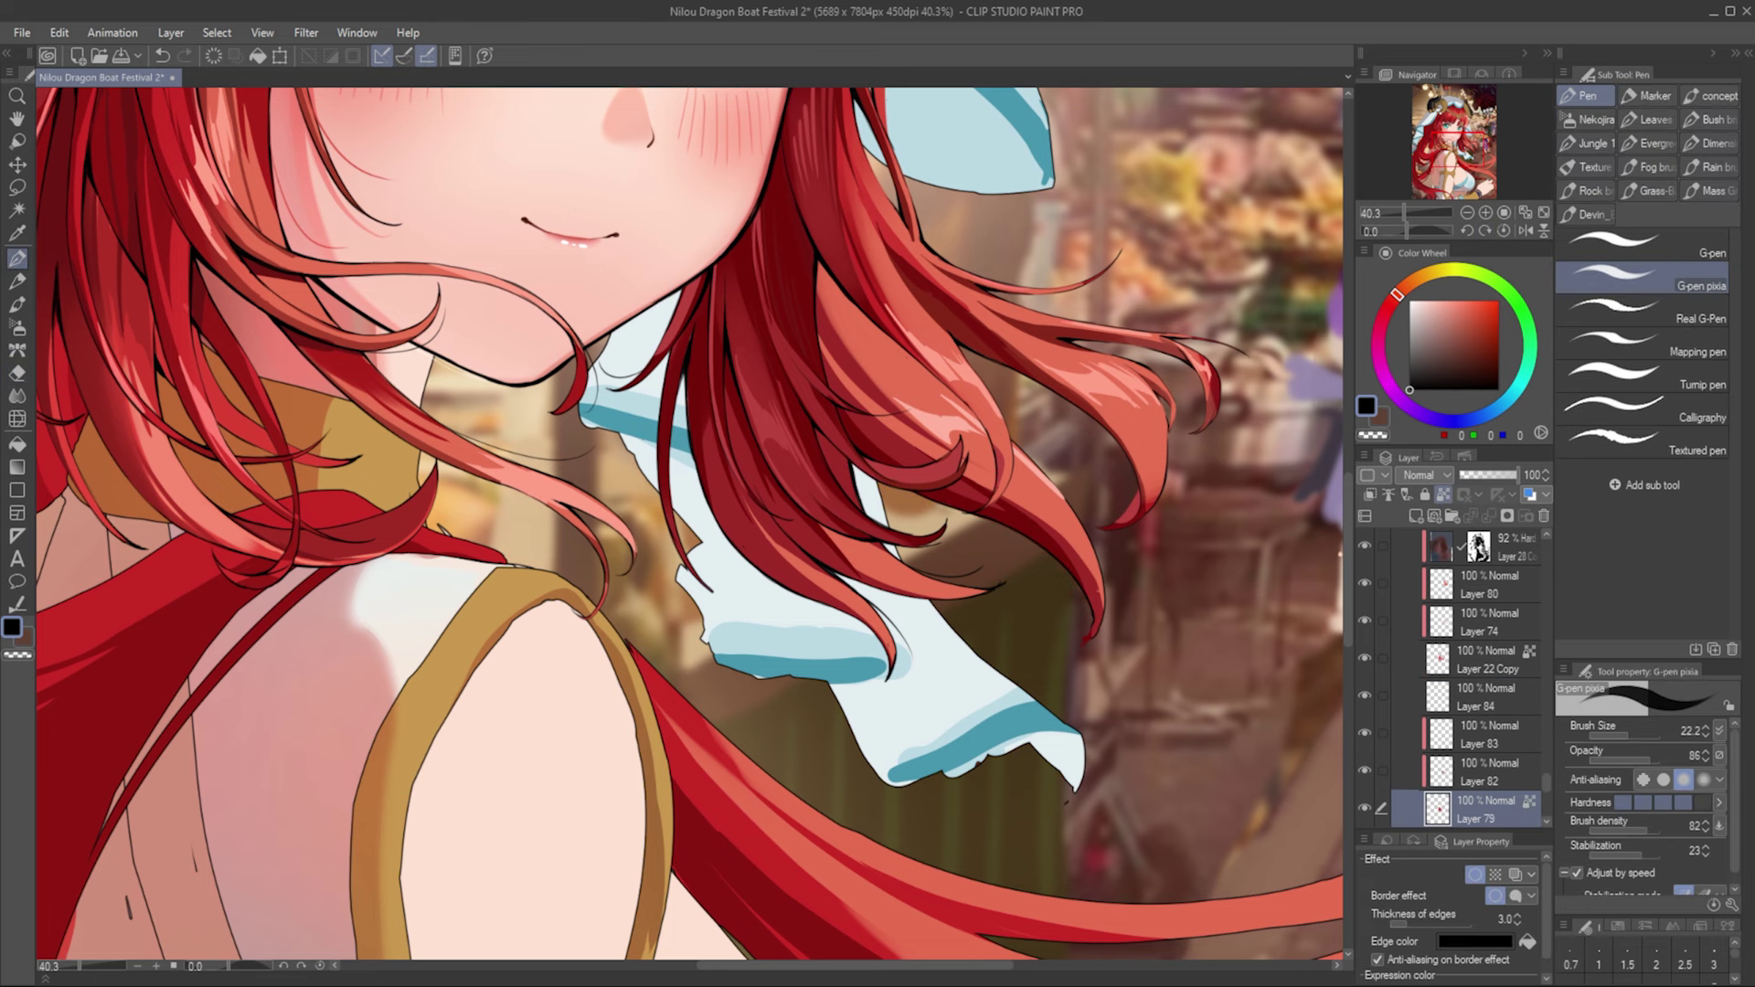
pyautogui.keyDown('ctrl'); pyautogui.keyDown('shift'); pyautogui.click(1043, 470); pyautogui.keyUp('shift'); pyautogui.keyUp('ctrl')
pyautogui.press('h')
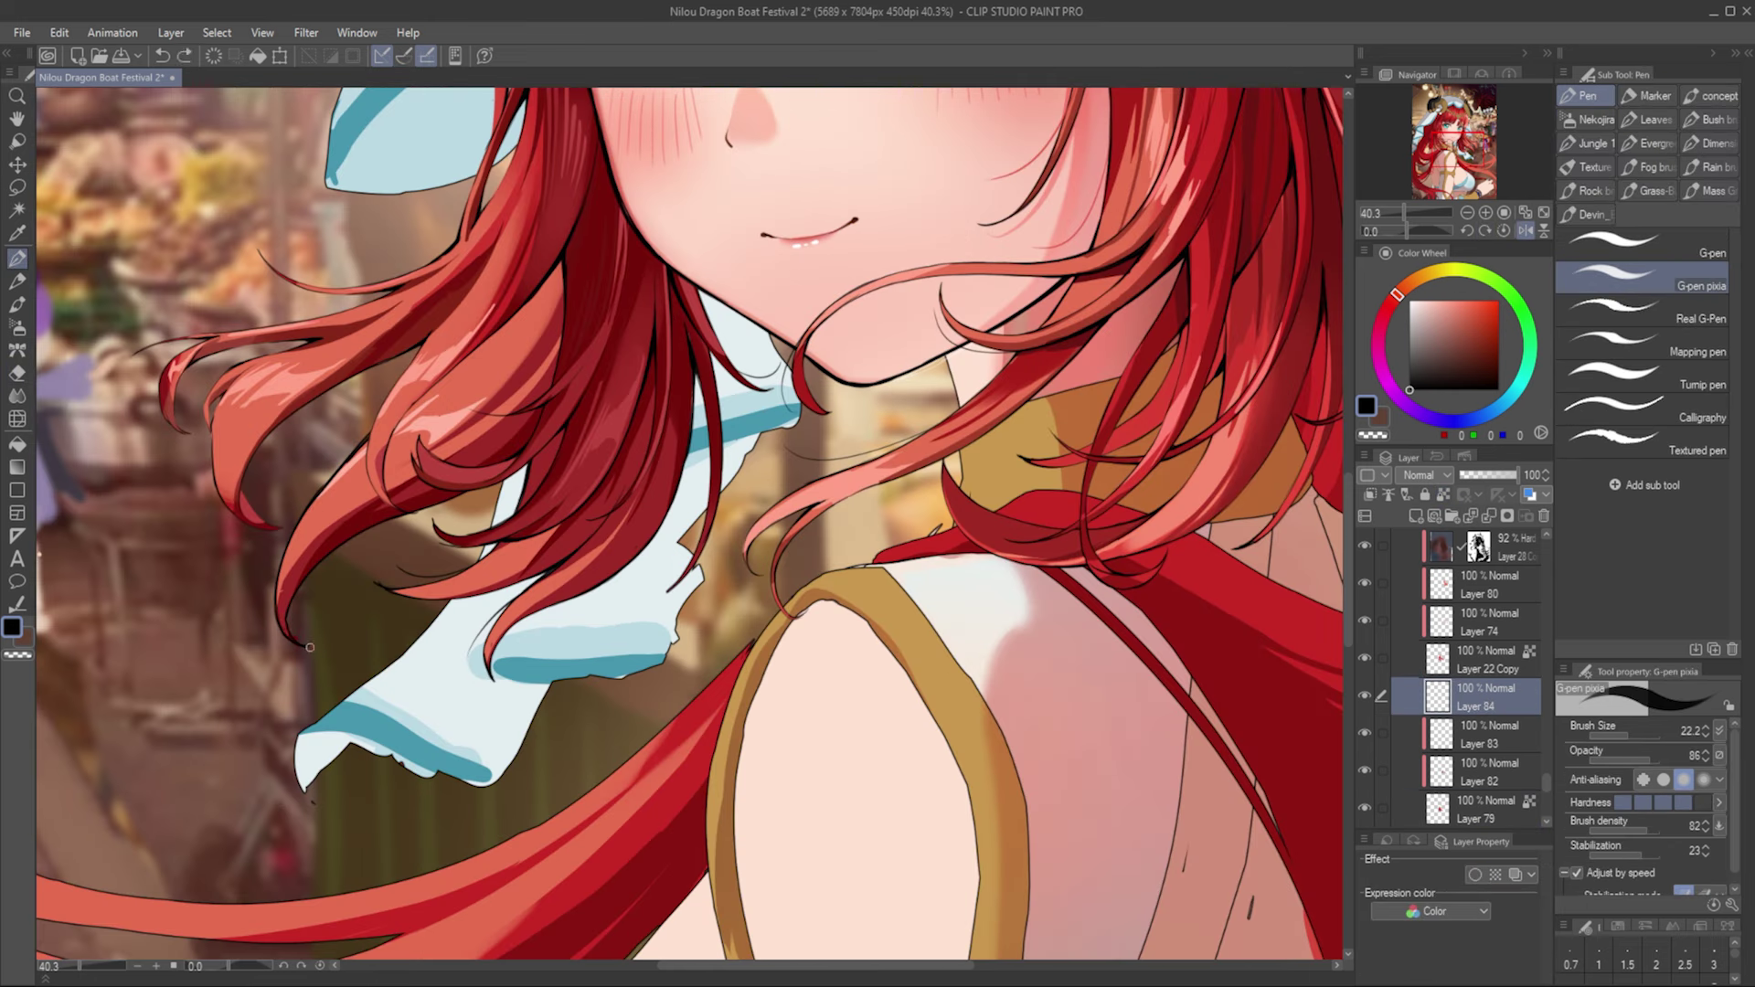
pyautogui.press('h')
pyautogui.keyDown('ctrl'); pyautogui.keyDown('shift'); pyautogui.click(792, 587); pyautogui.keyUp('shift'); pyautogui.keyUp('ctrl')
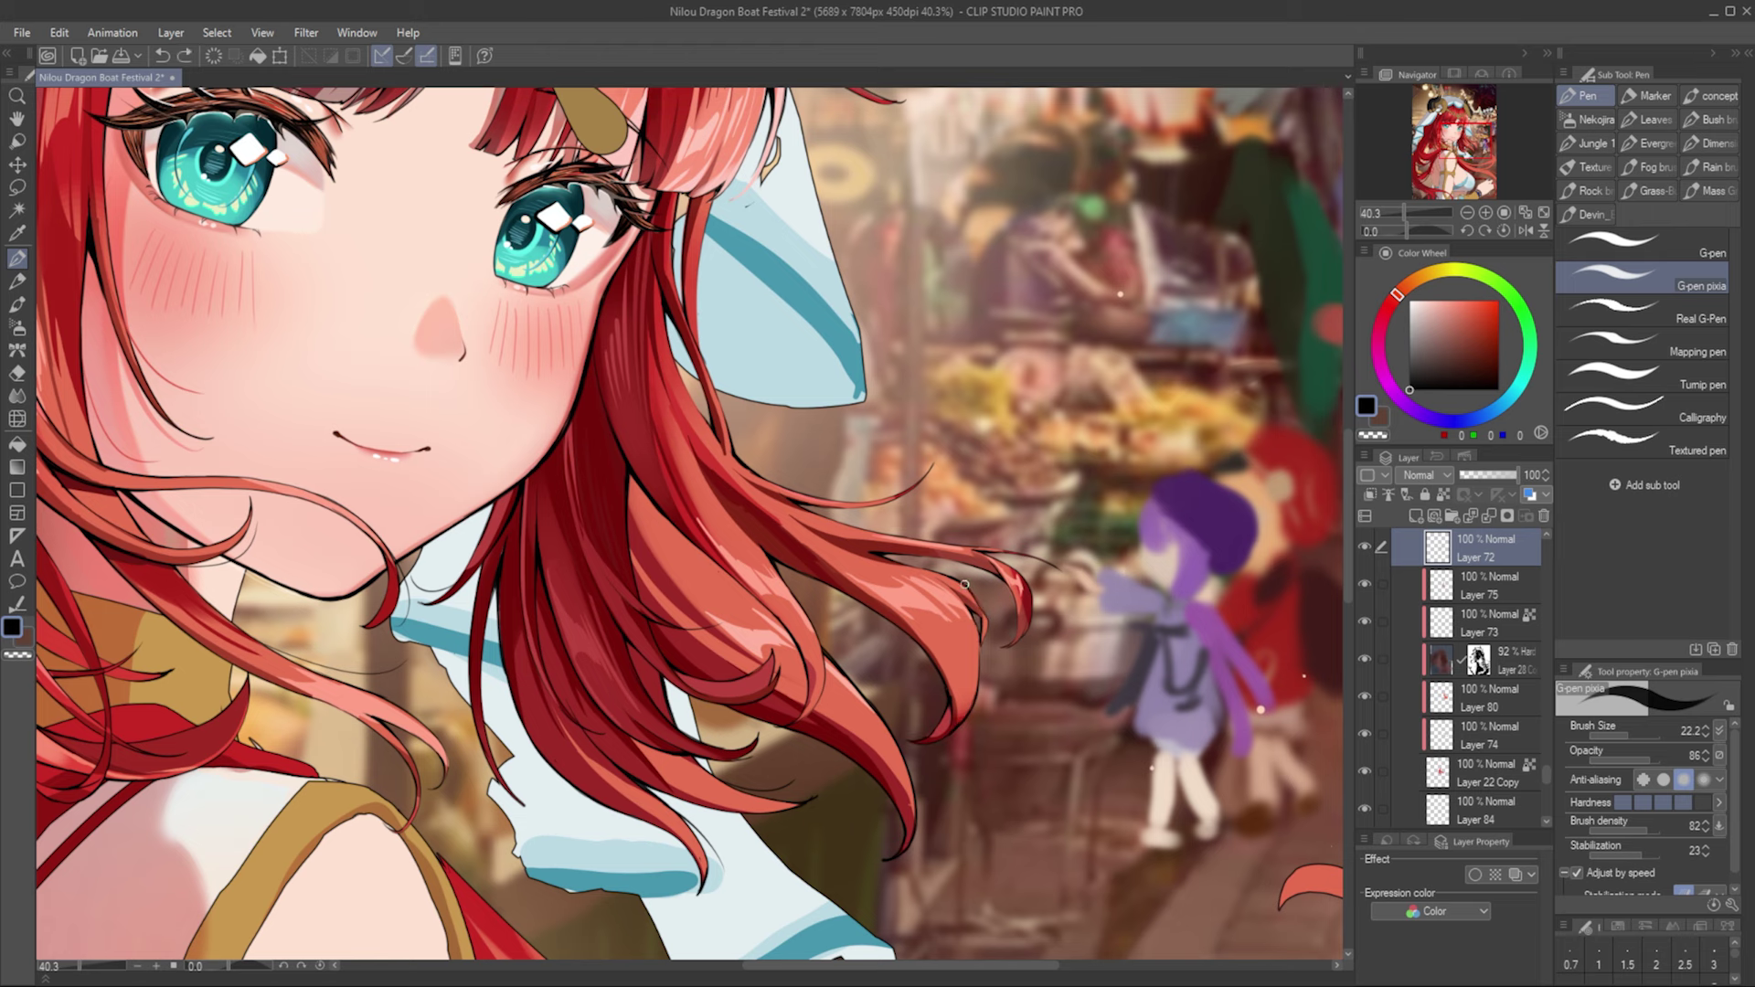
pyautogui.moveTo(965, 584); pyautogui.dragTo(628, 625)
pyautogui.keyDown('ctrl'); pyautogui.keyDown('shift'); pyautogui.click(628, 624); pyautogui.keyUp('shift'); pyautogui.keyUp('ctrl')
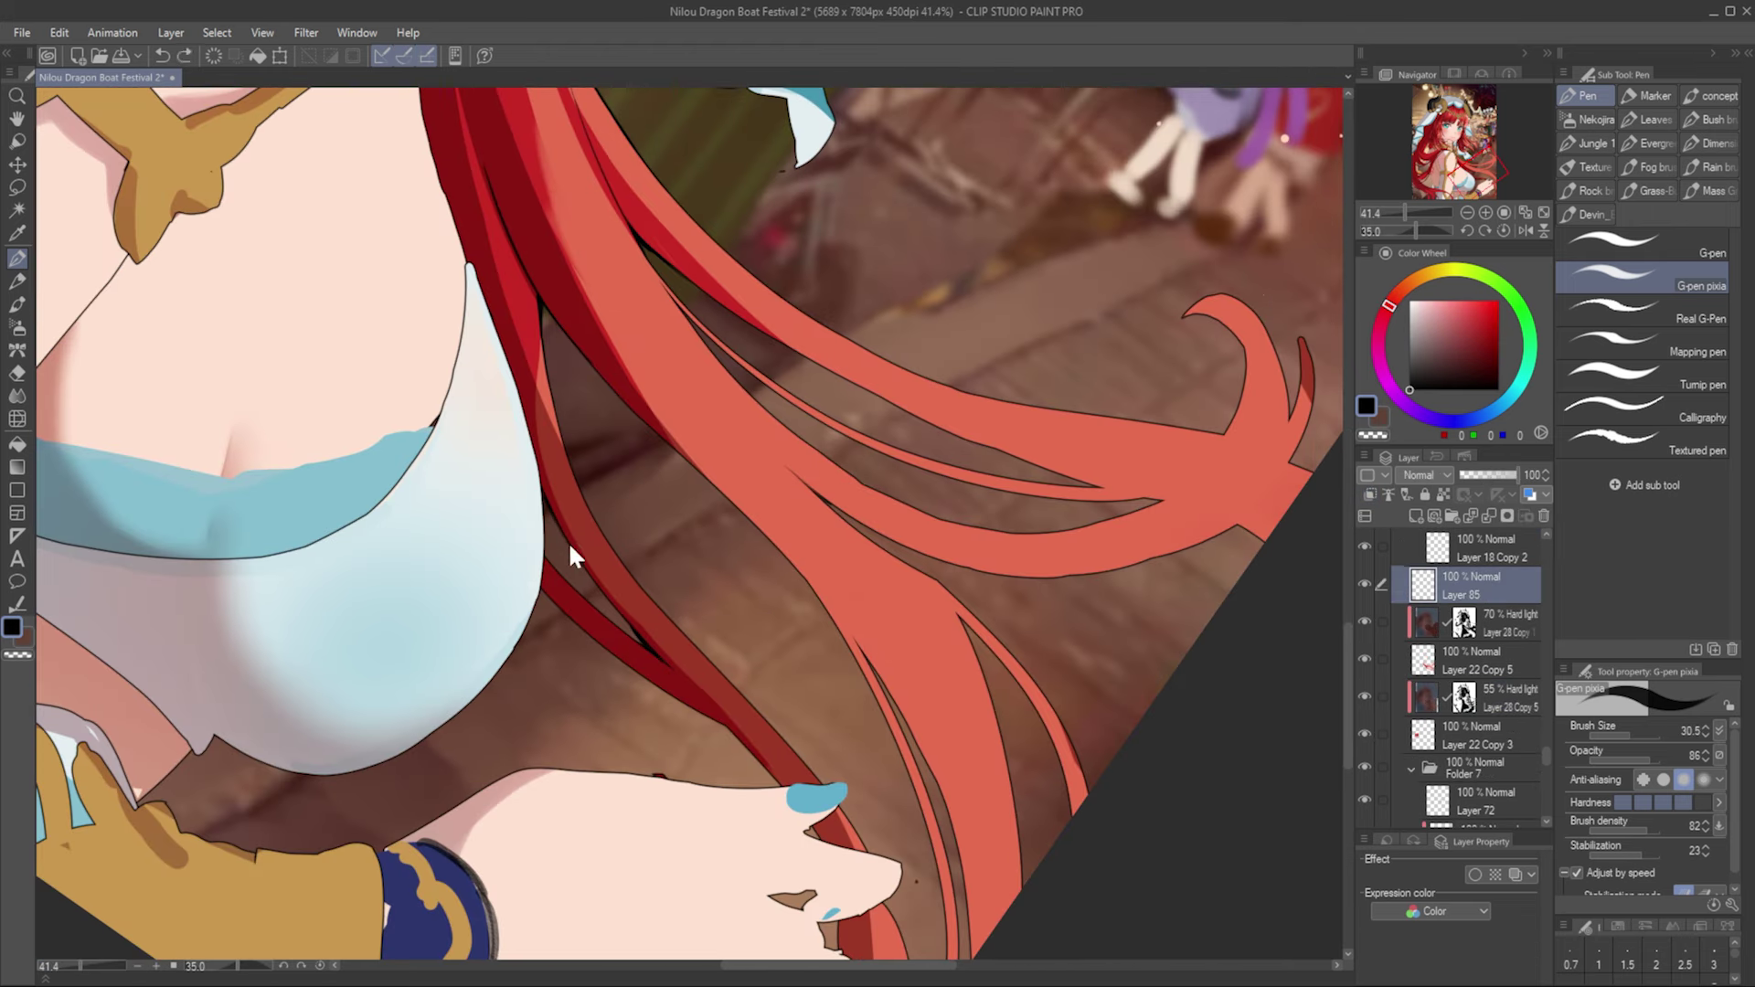
# Step: Outline the thin trailing strands above the hand in black on Layer 85 and trim their colour on Layer 22 Copy 5
pyautogui.press('h')
pyautogui.press('e')
pyautogui.press('p')
pyautogui.press('e')
pyautogui.keyDown('ctrl'); pyautogui.keyDown('shift'); pyautogui.click(711, 533); pyautogui.keyUp('shift'); pyautogui.keyUp('ctrl')
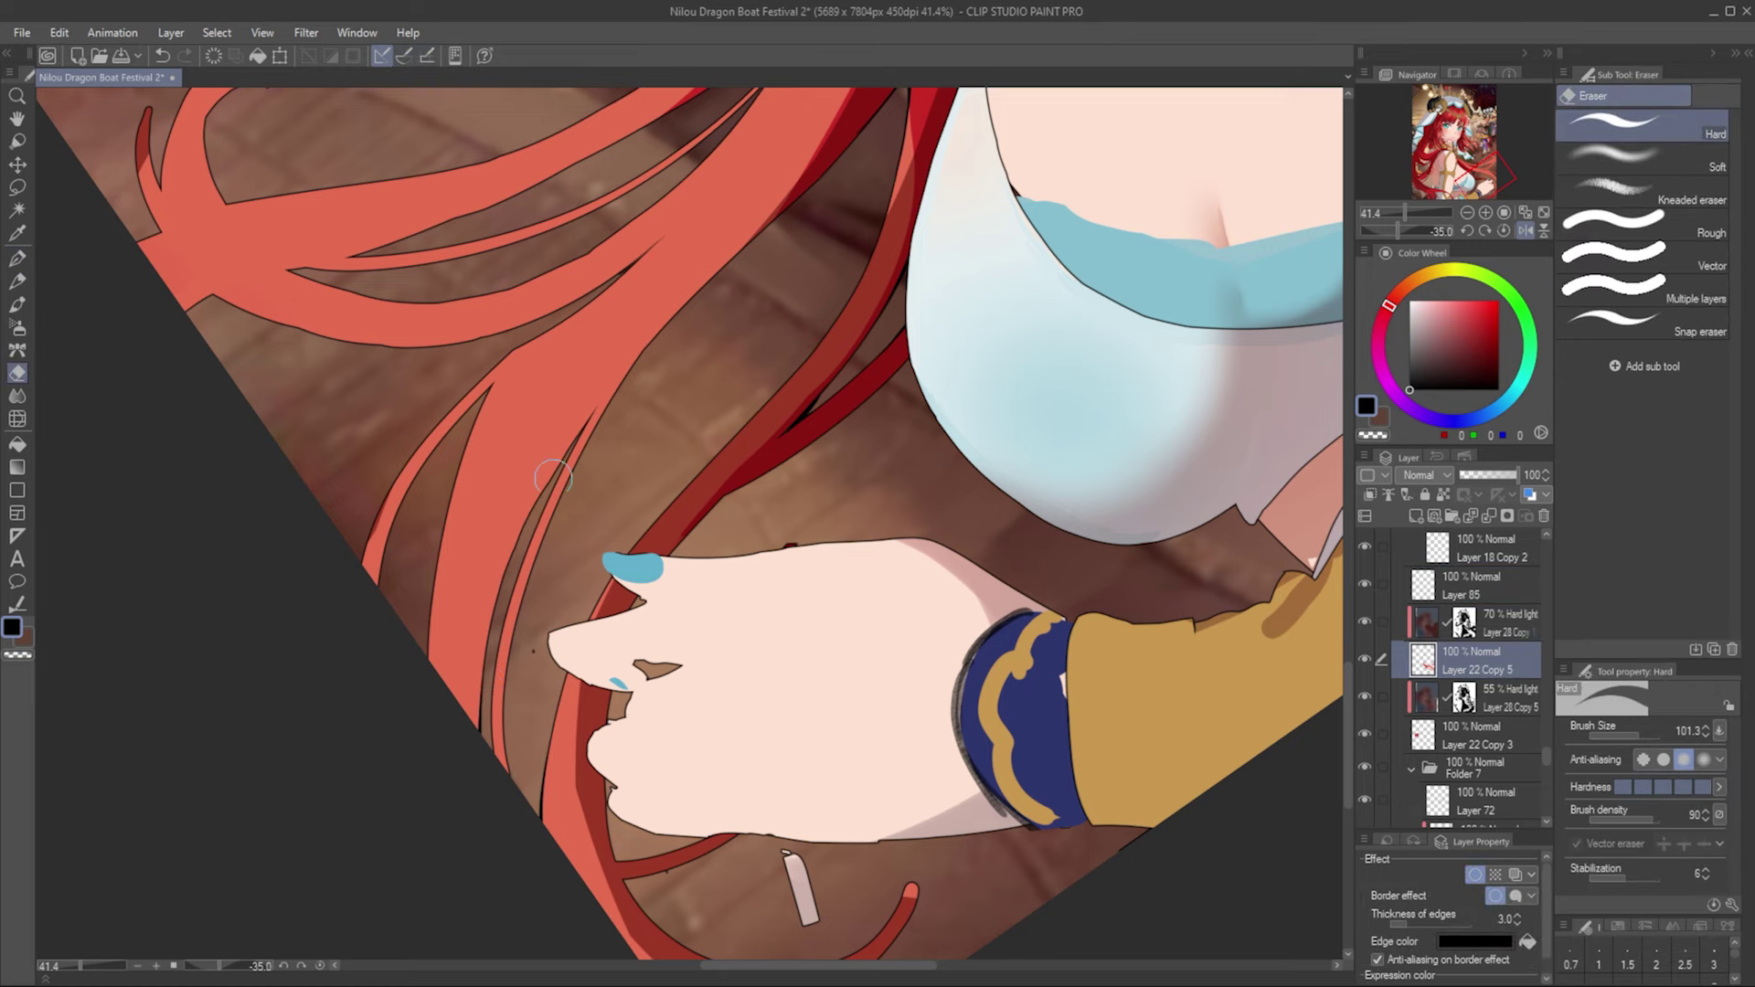
pyautogui.press('p')
pyautogui.press('e')
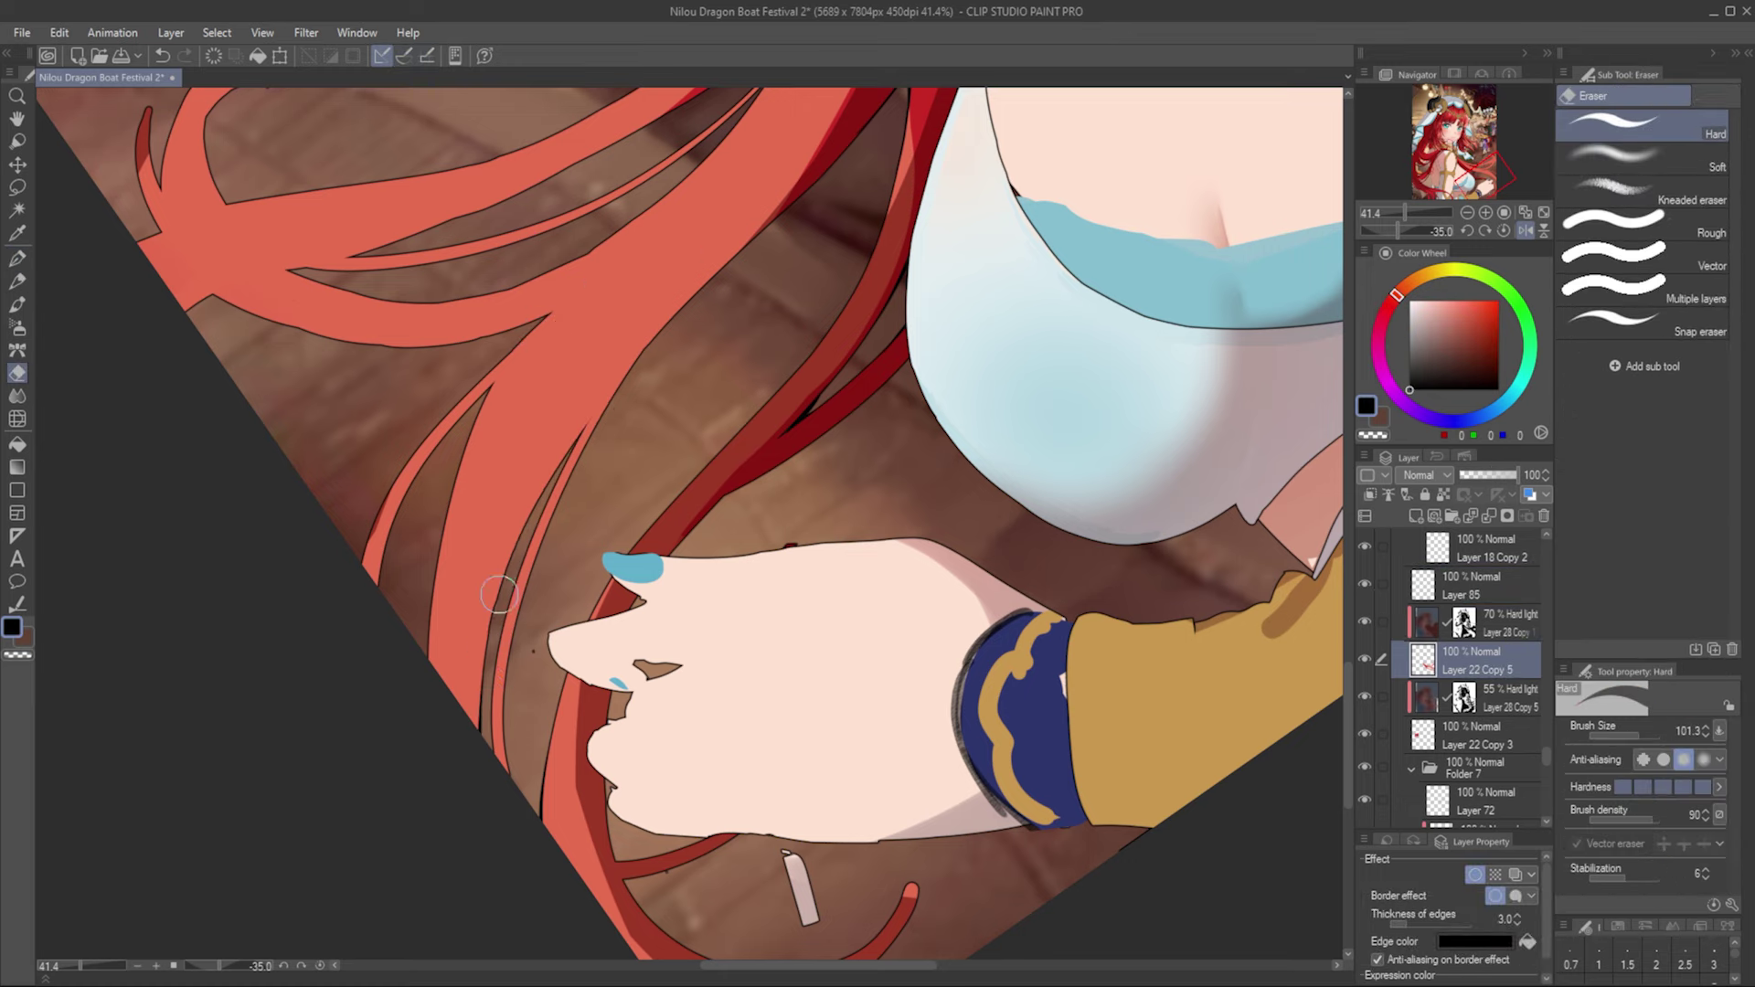
pyautogui.press('p')
pyautogui.hotkey('ctrl', 'z')
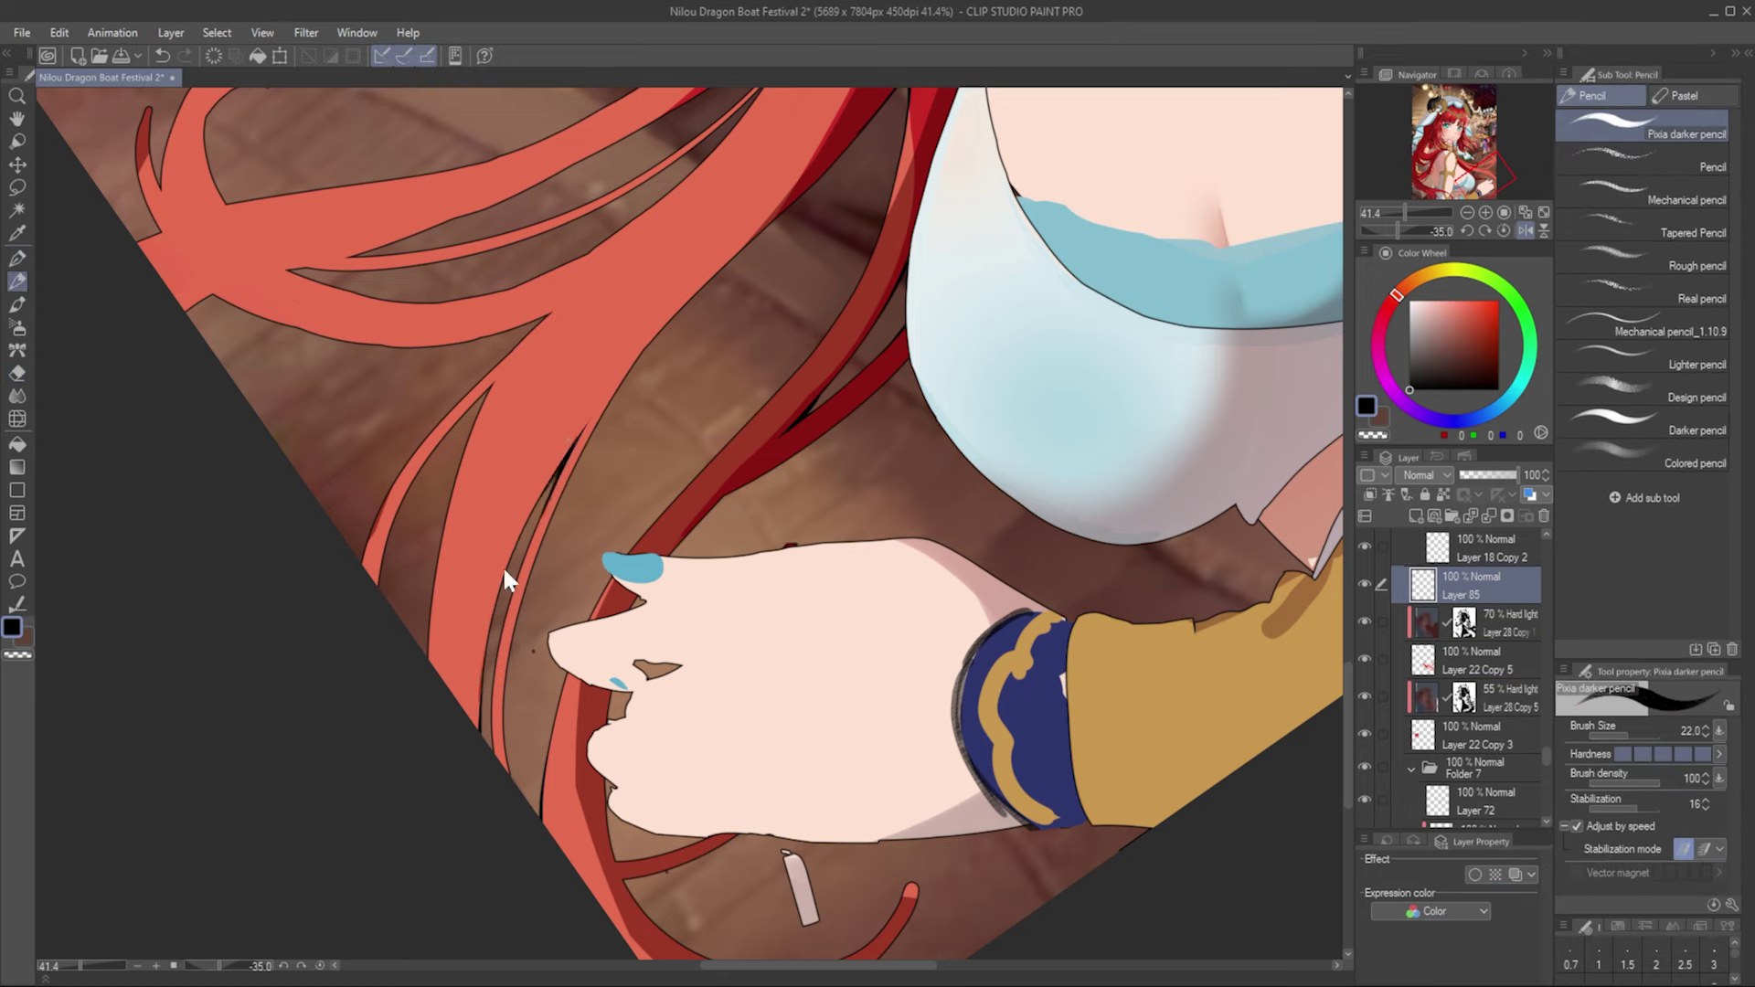
# Step: Reset the canvas rotation and draw long black strand lines through the lower trailing lock on Layer 85 with Pixia darker pencil
pyautogui.click(1523, 223)
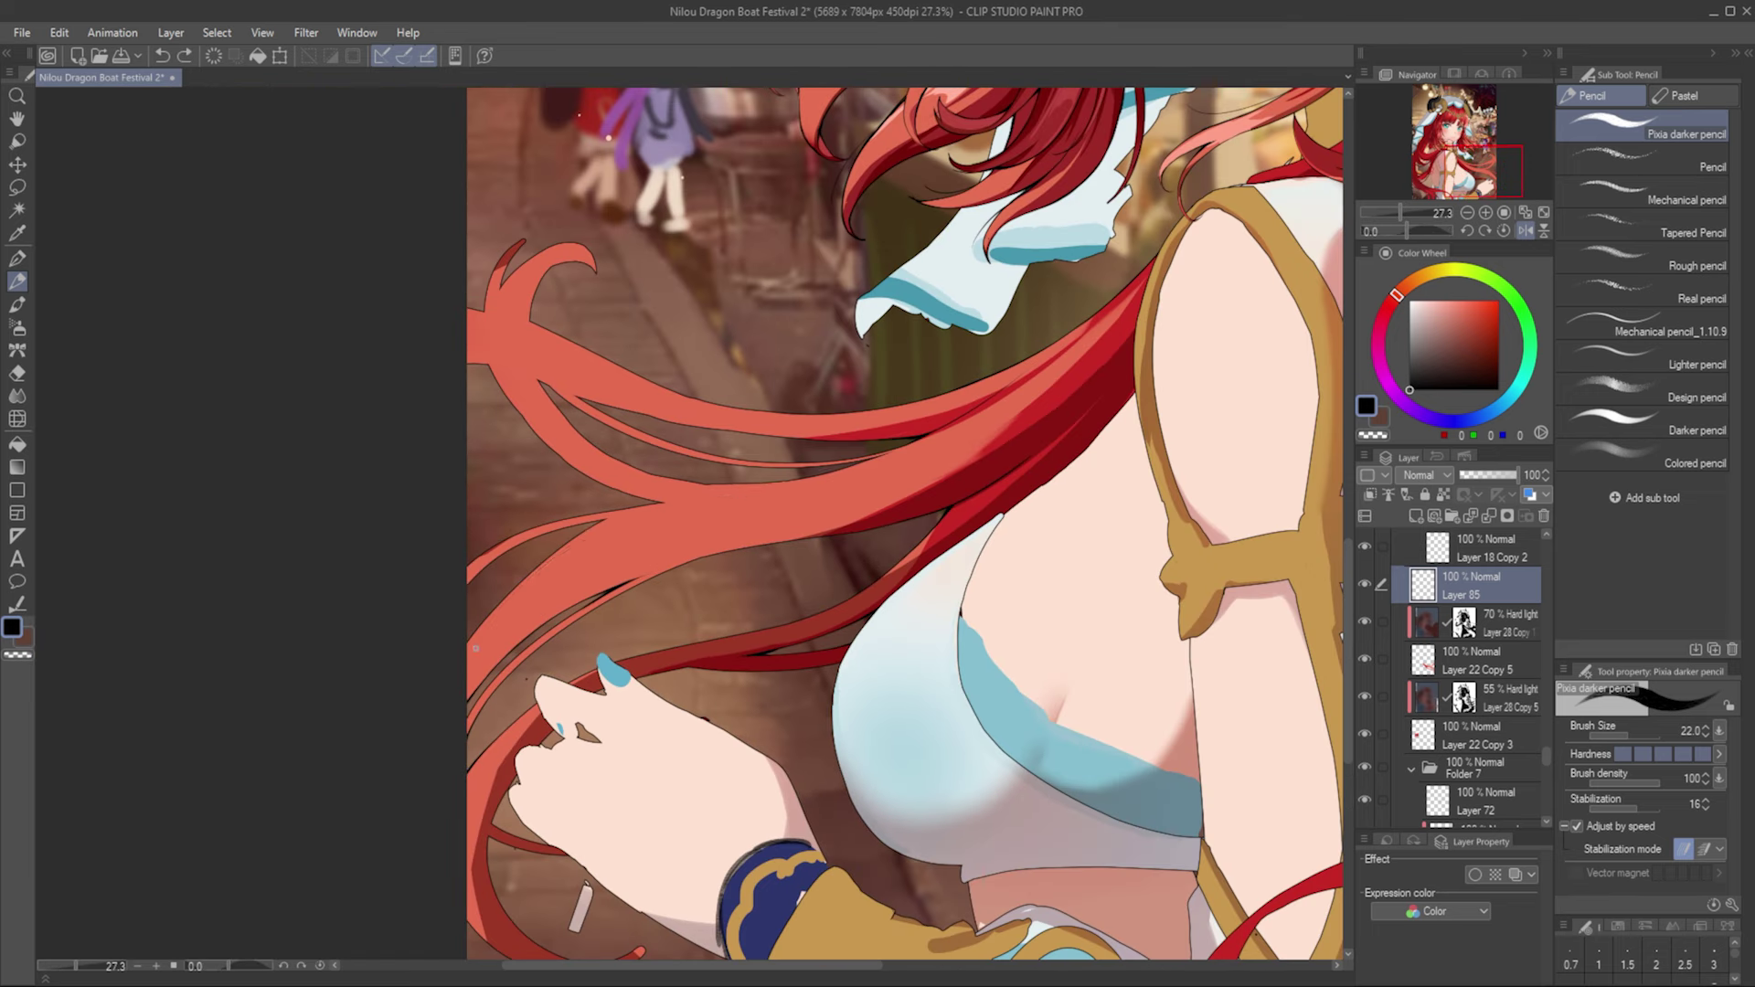
pyautogui.moveTo(750, 501); pyautogui.dragTo(514, 585)
pyautogui.moveTo(900, 499); pyautogui.dragTo(544, 631)
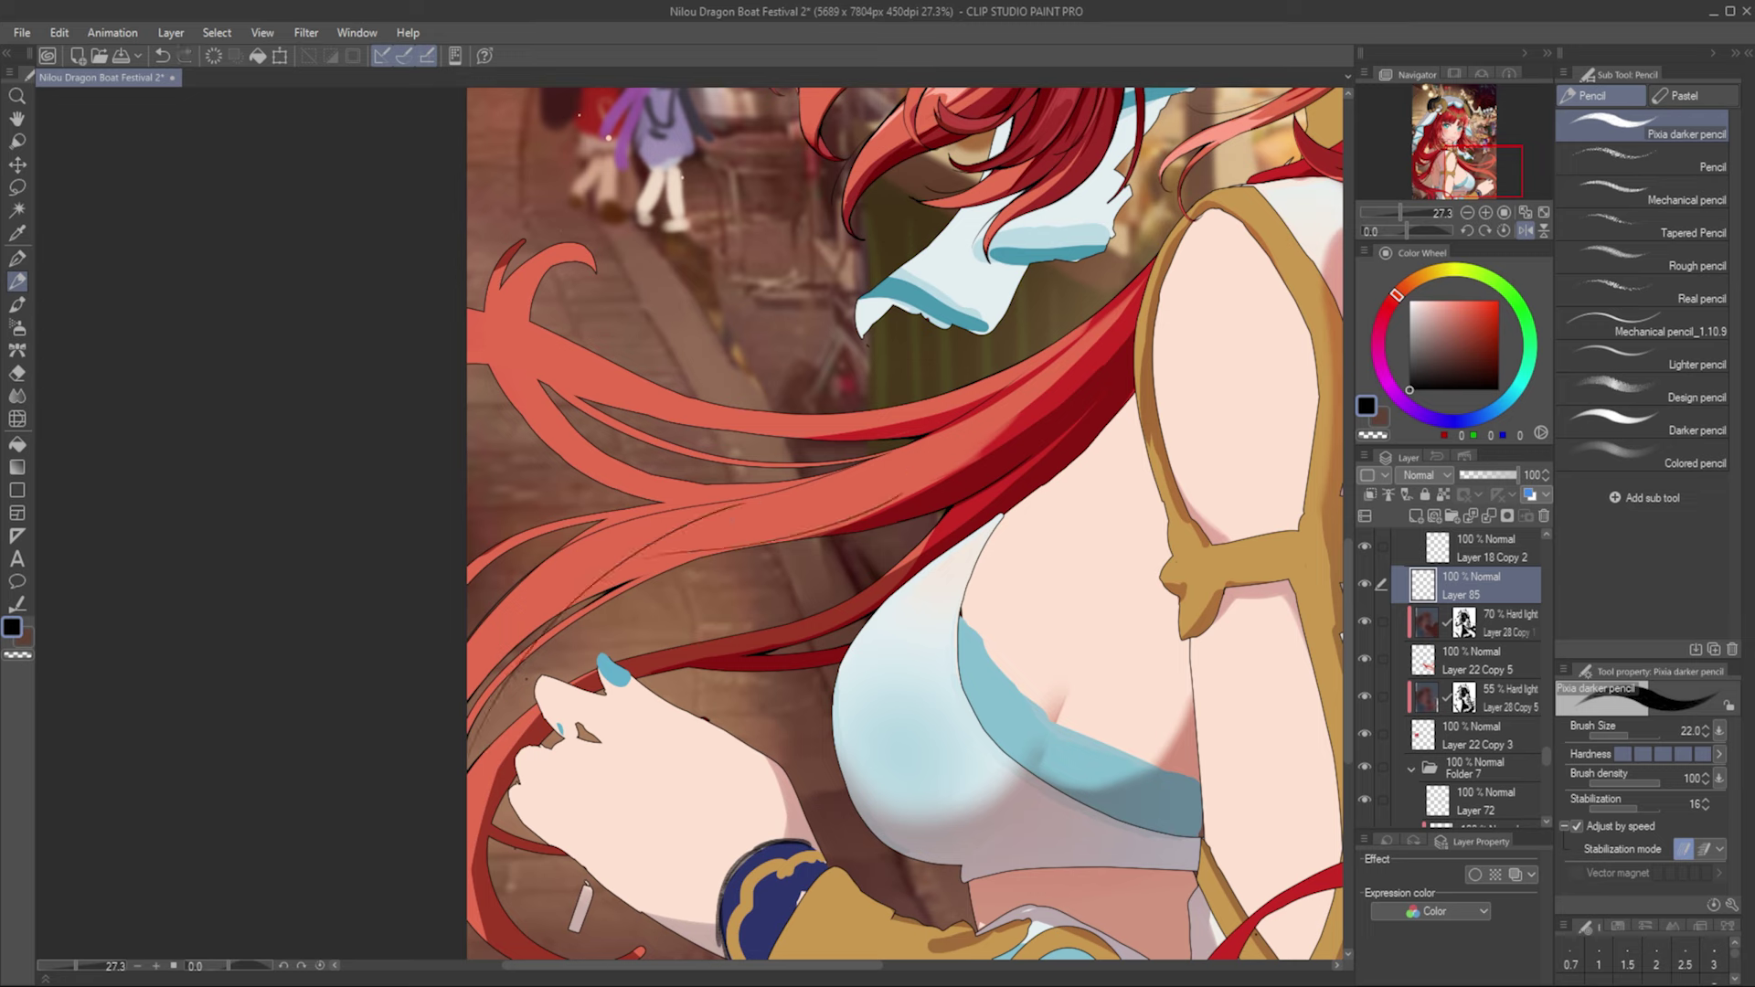
# Step: Reshape the lower trailing lock to the new lines, painting sampled orange-red on Layer 22 Copy 5 and erasing the excess
pyautogui.press('p')
pyautogui.keyDown('ctrl'); pyautogui.keyDown('shift'); pyautogui.click(498, 617); pyautogui.keyUp('shift'); pyautogui.keyUp('ctrl')
pyautogui.keyDown('alt'); pyautogui.click(499, 617); pyautogui.keyUp('alt')
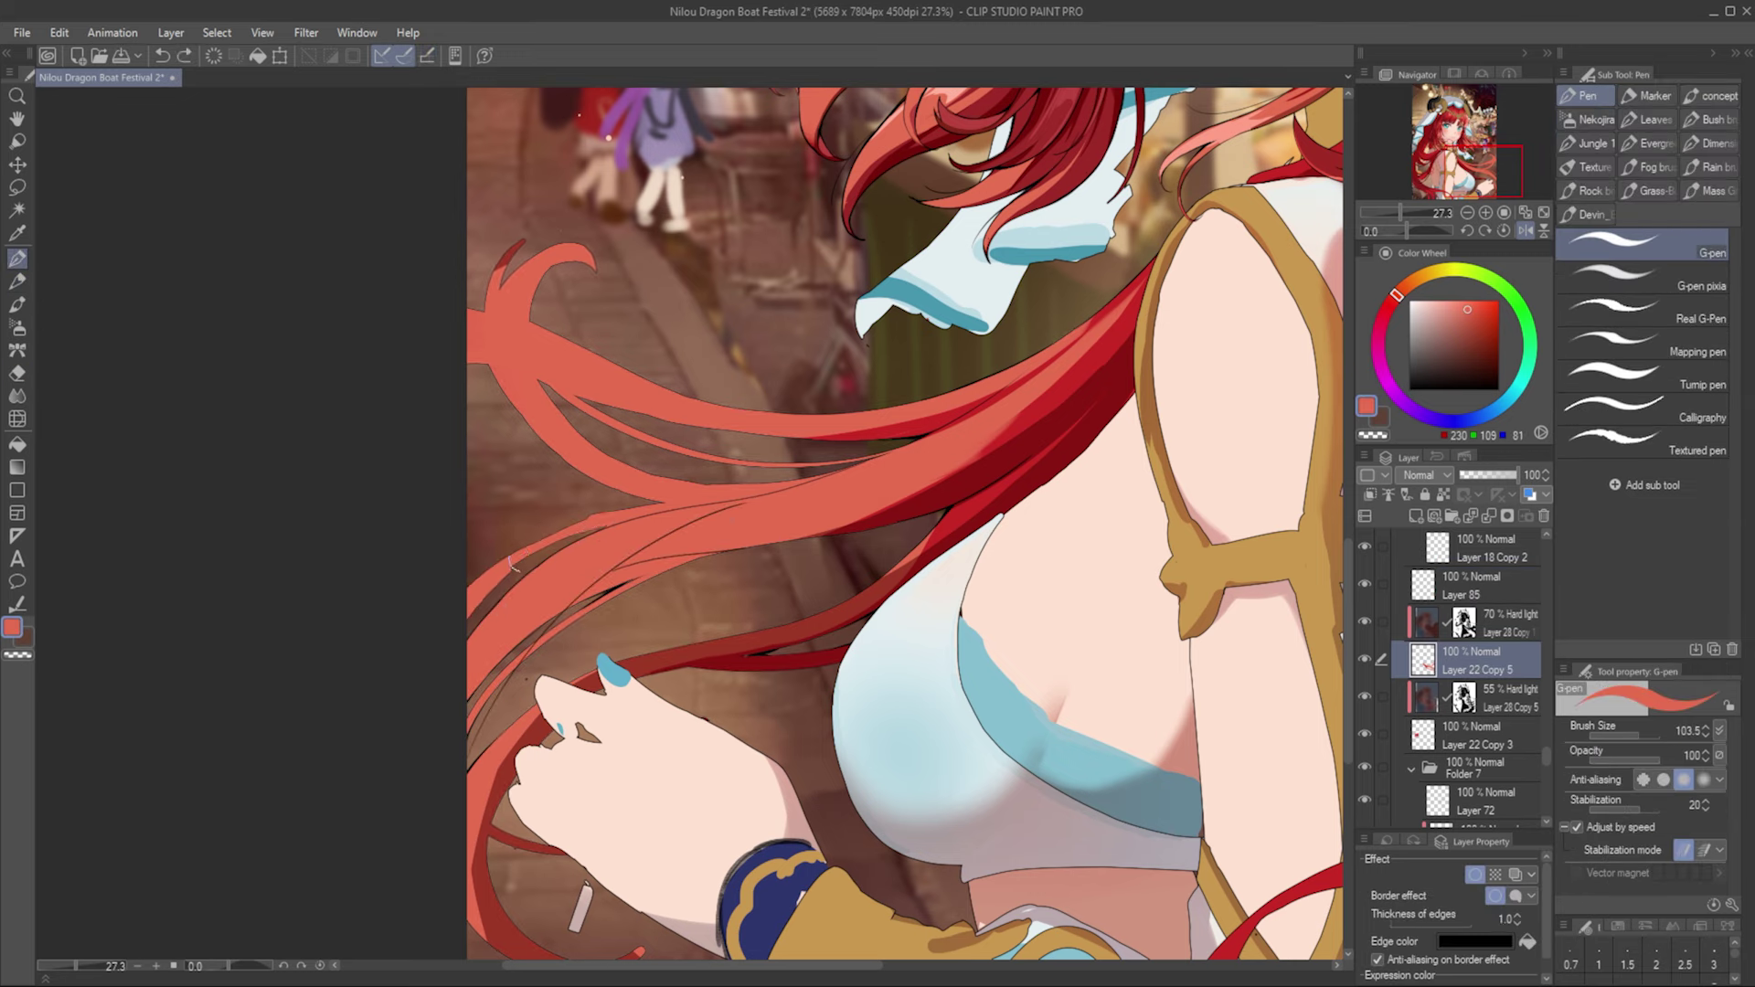
pyautogui.press('e')
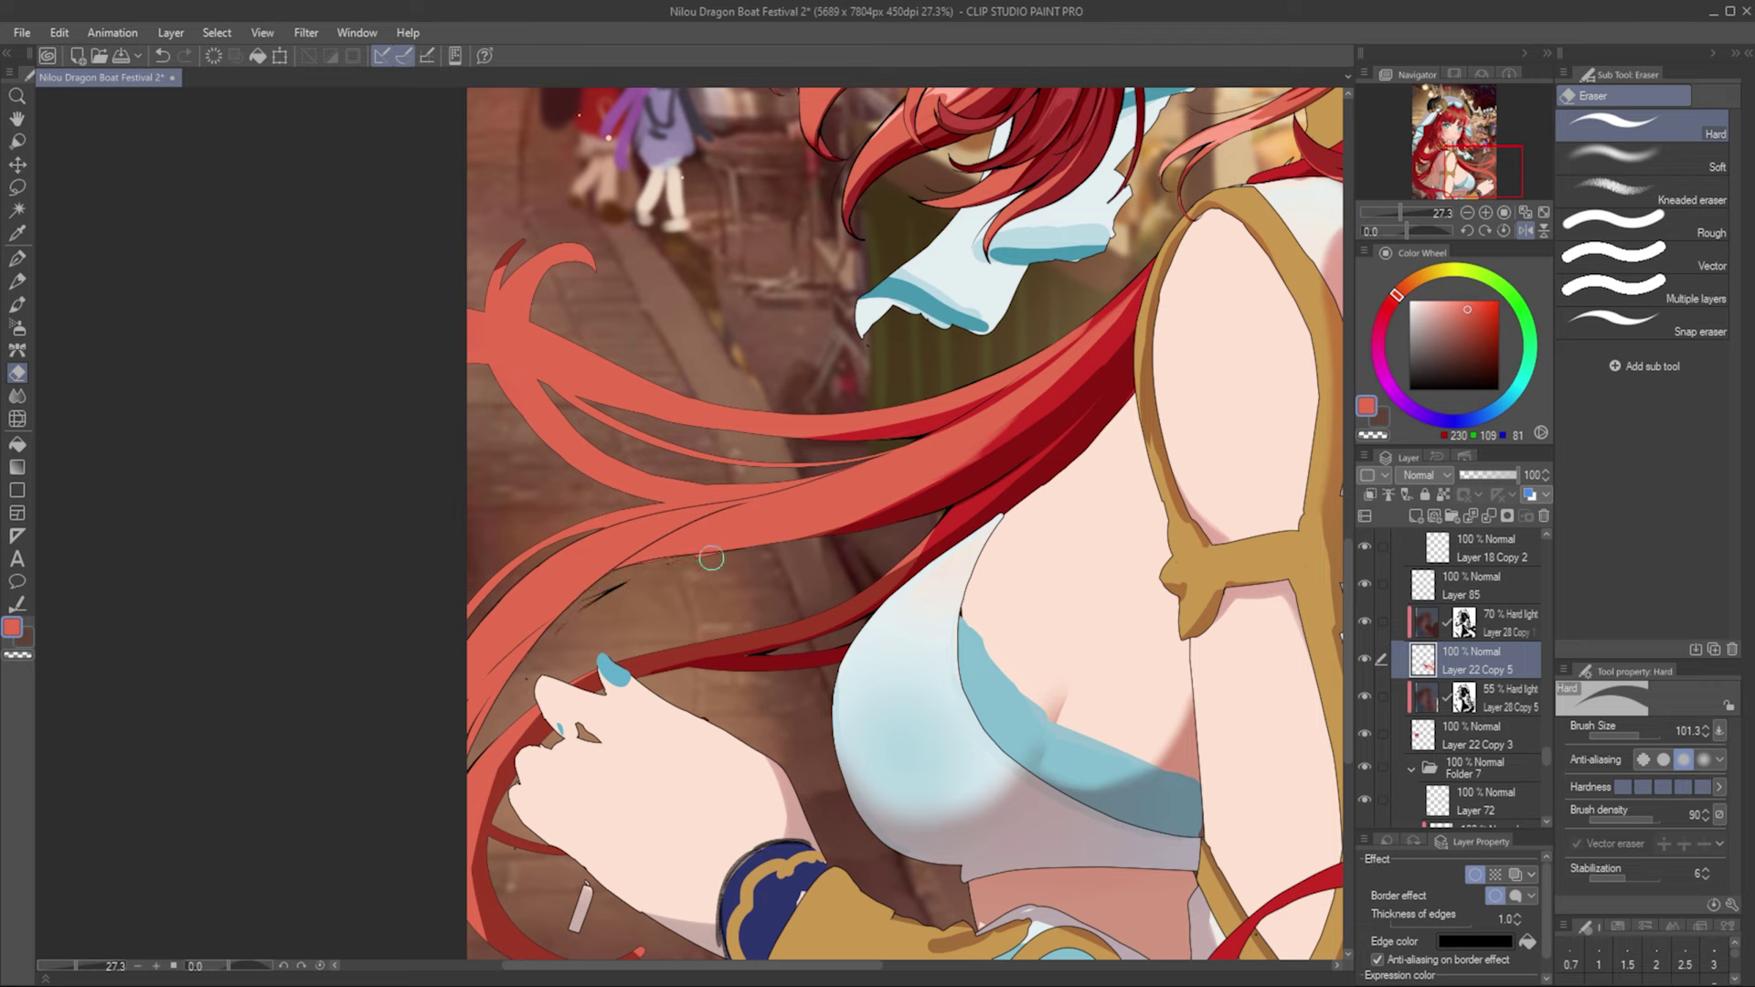
pyautogui.keyDown('ctrl'); pyautogui.keyDown('shift'); pyautogui.click(594, 605); pyautogui.keyUp('shift'); pyautogui.keyUp('ctrl')
pyautogui.press('p')
pyautogui.keyDown('ctrl'); pyautogui.keyDown('shift'); pyautogui.click(471, 730); pyautogui.keyUp('shift'); pyautogui.keyUp('ctrl')
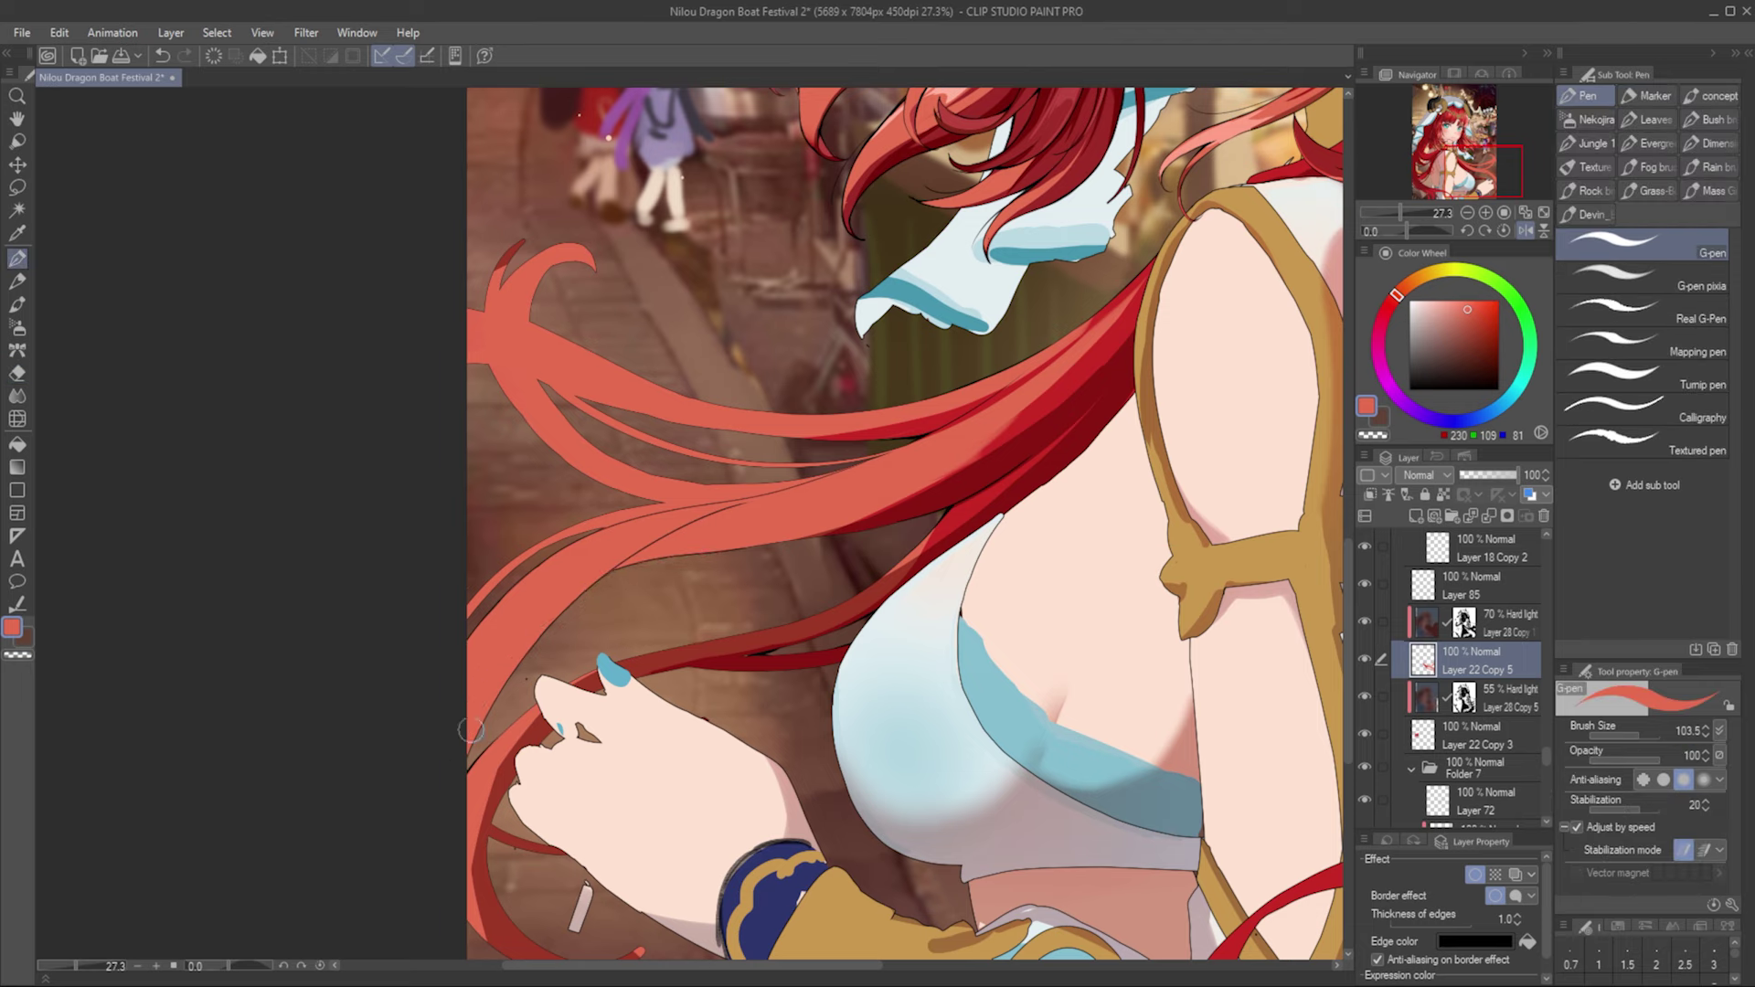
pyautogui.press('e')
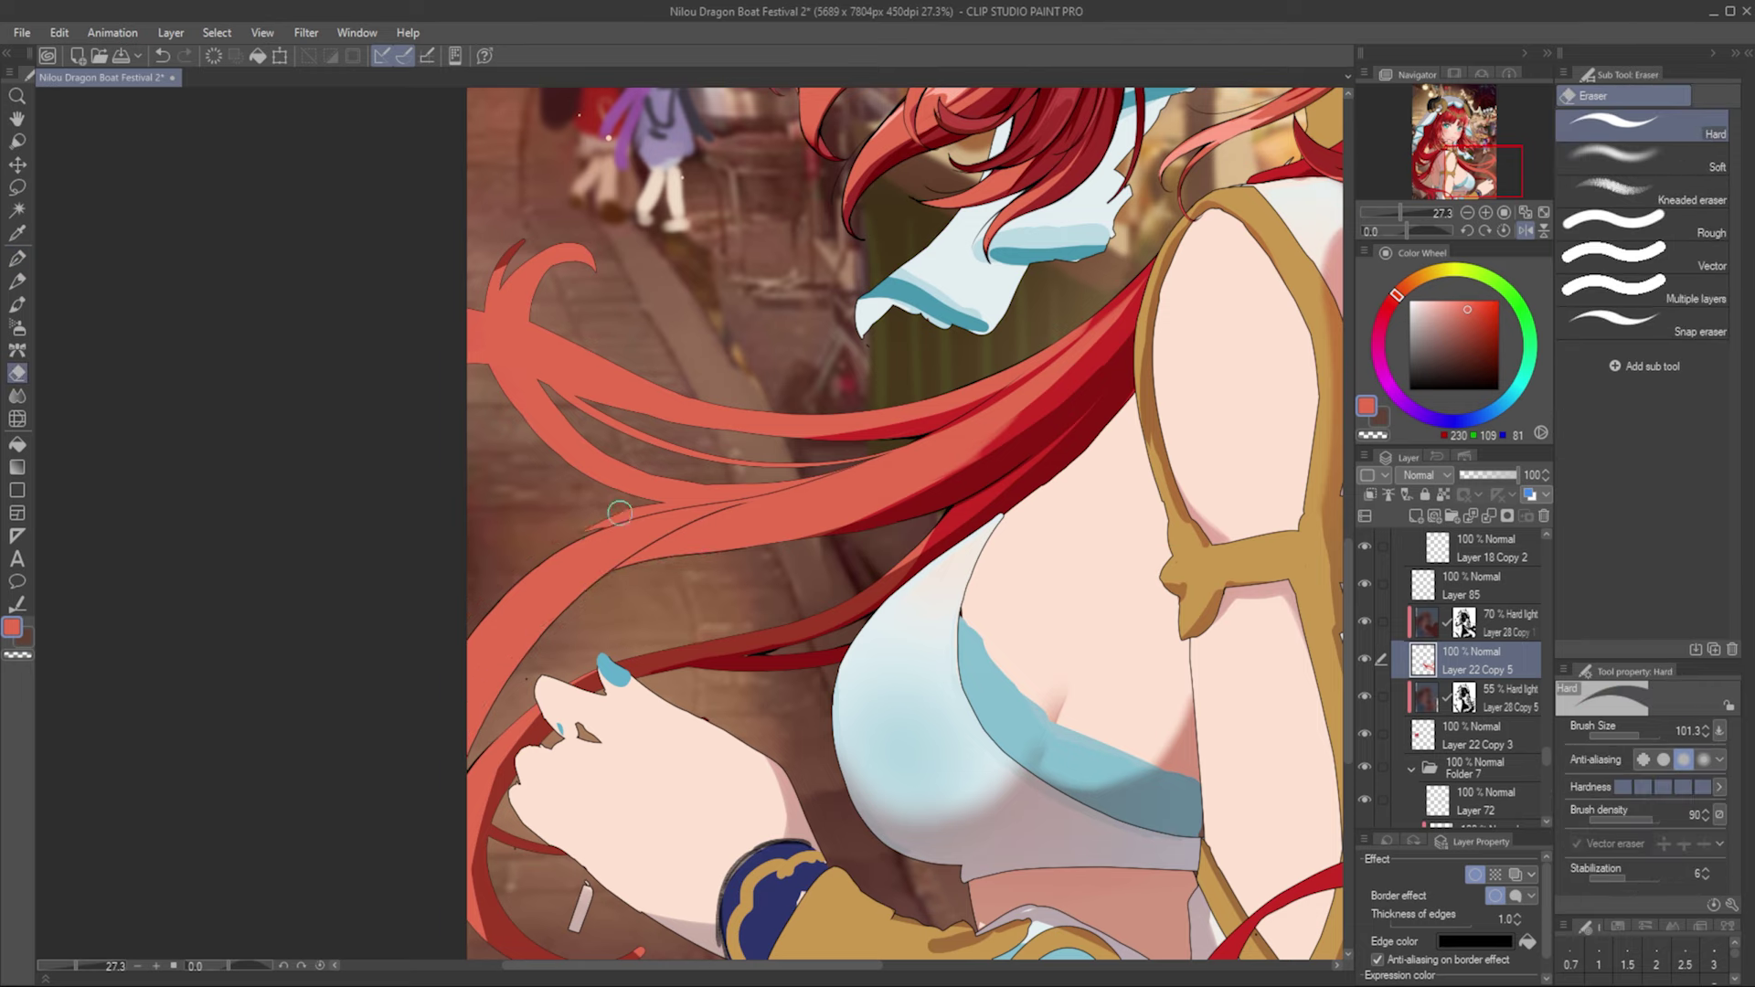
pyautogui.press('p')
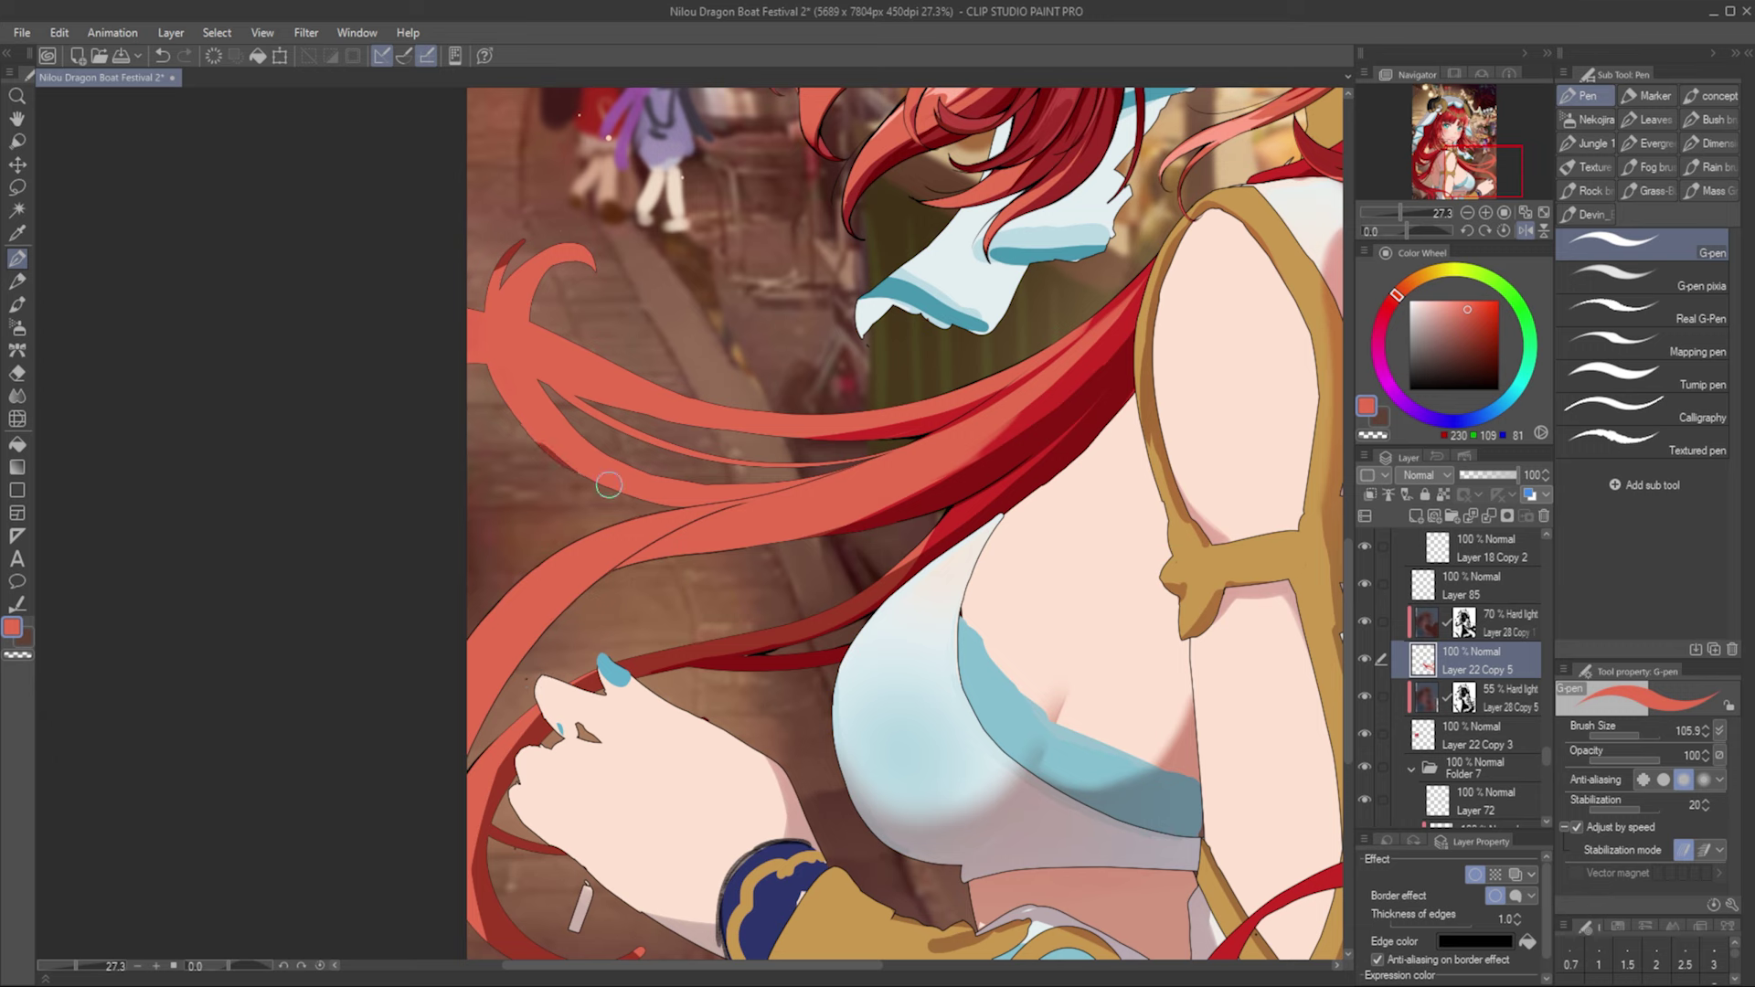
pyautogui.press('e')
pyautogui.press('p')
# Step: Outline the curled trailing lock in black on Layer 85 so it overlaps the strand behind, refining lines with G-pen pixia
pyautogui.press('x')
pyautogui.scroll(2, 596, 423)
pyautogui.scroll(2, 640, 274)
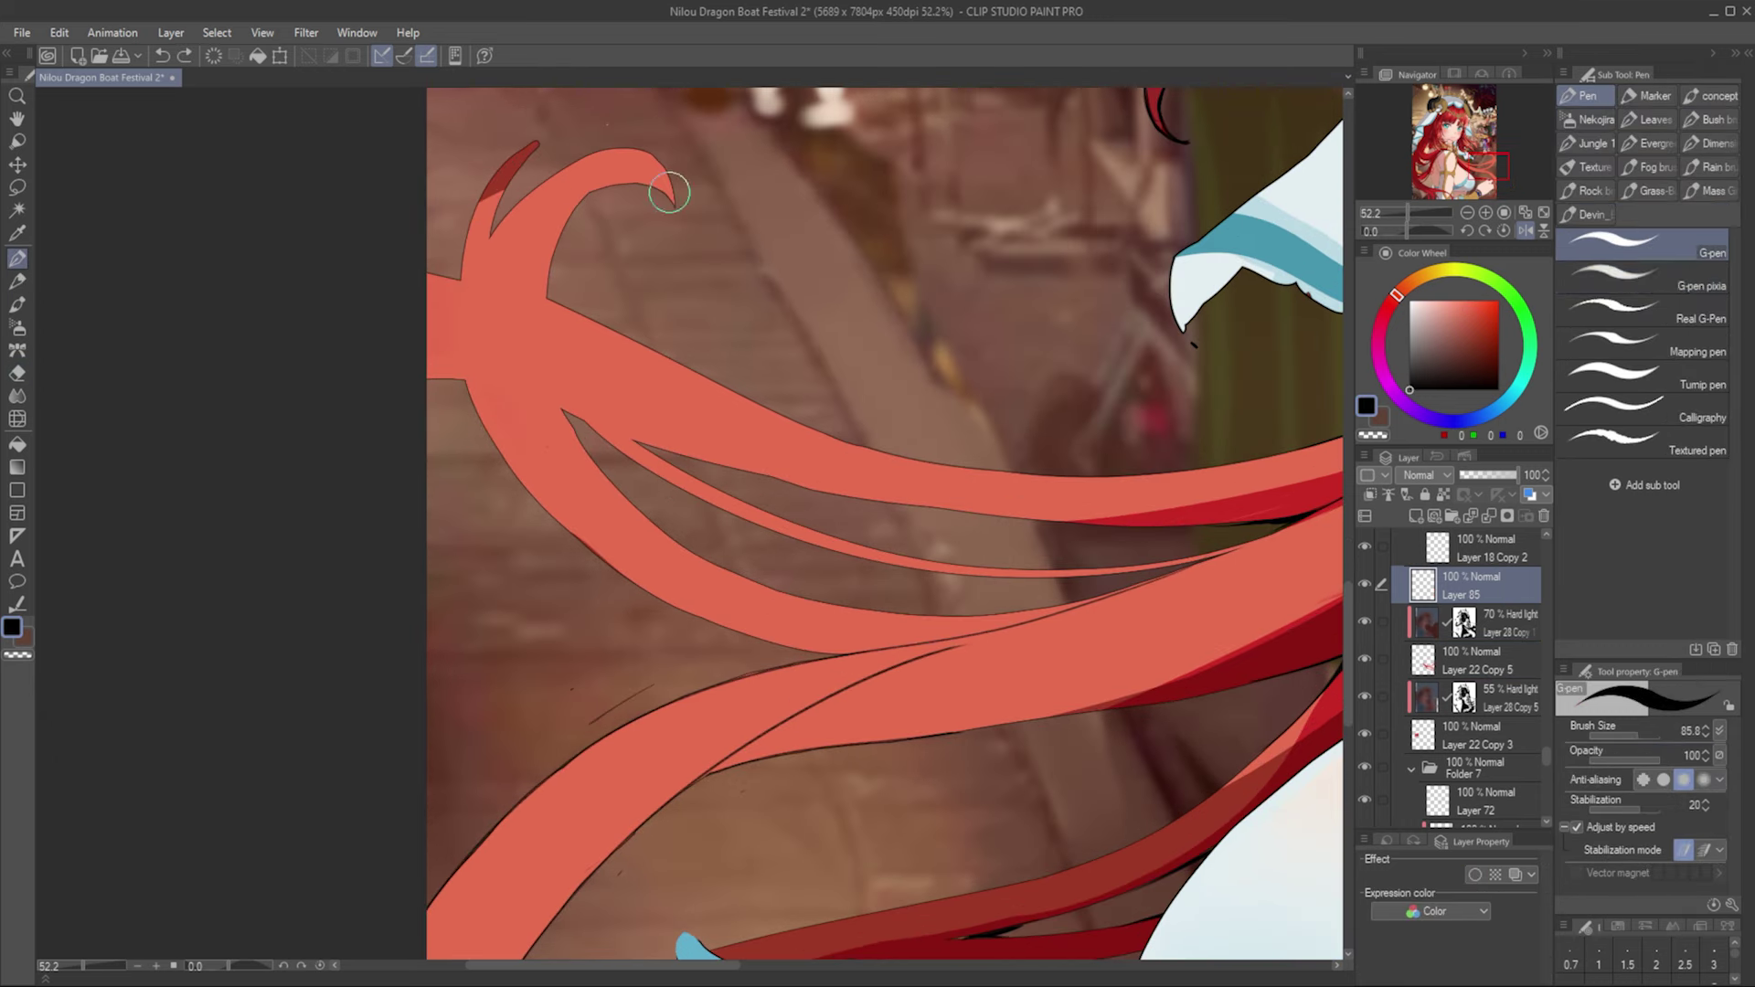
pyautogui.press('p')
pyautogui.moveTo(460, 280); pyautogui.dragTo(476, 410)
pyautogui.press('e')
pyautogui.press('p')
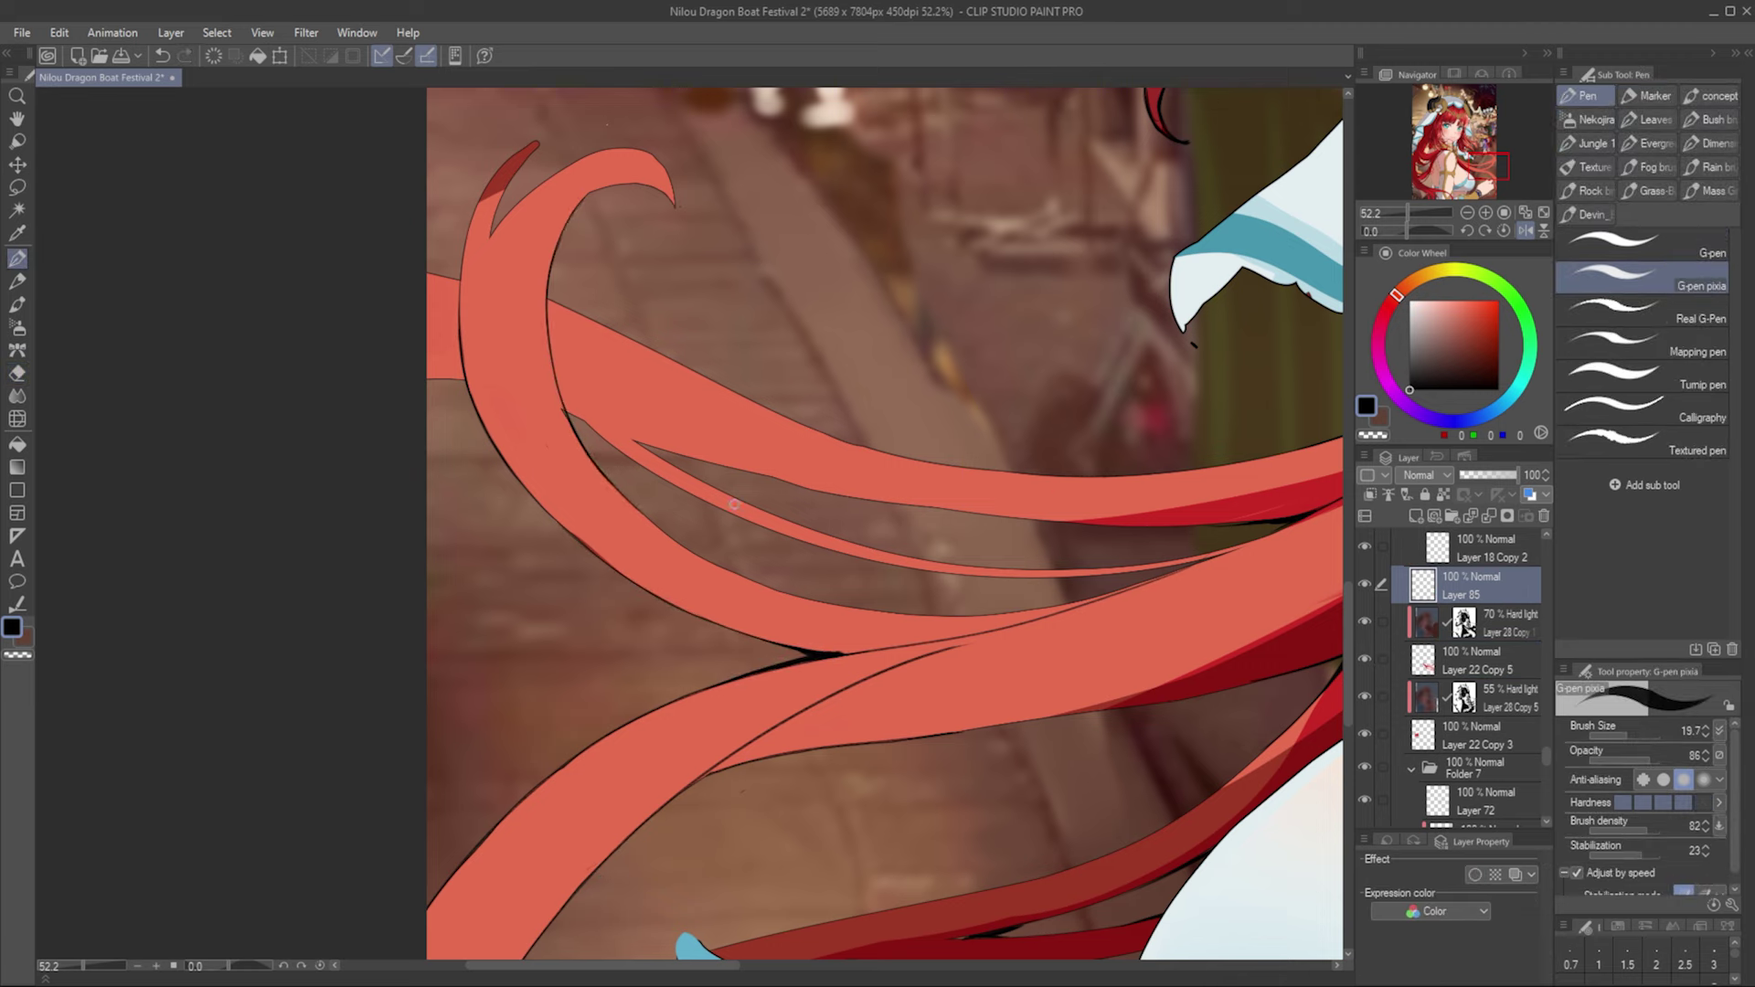
pyautogui.hotkey('ctrl', 'z')
pyautogui.press('e')
# Step: Draw the small forked tip's pointed black outline on Layer 85 and trim its colour on Layer 22 Copy 5
pyautogui.scroll(-5, 822, 393)
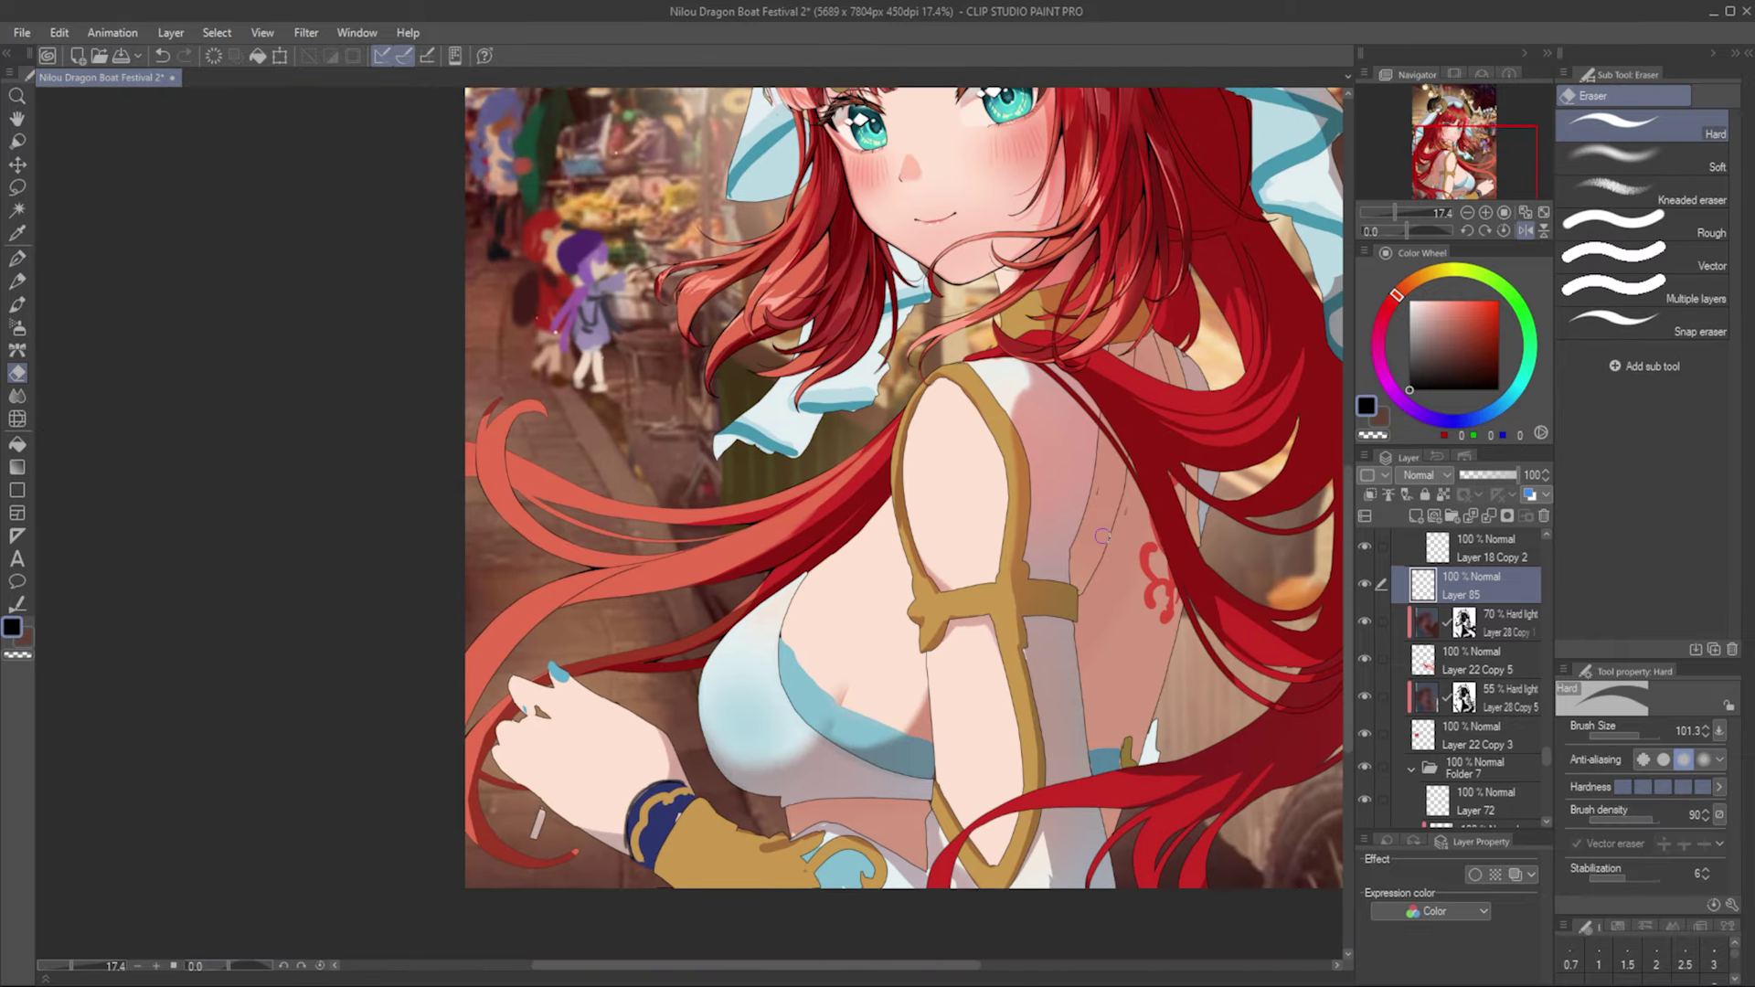
pyautogui.press('p')
pyautogui.scroll(5, 497, 389)
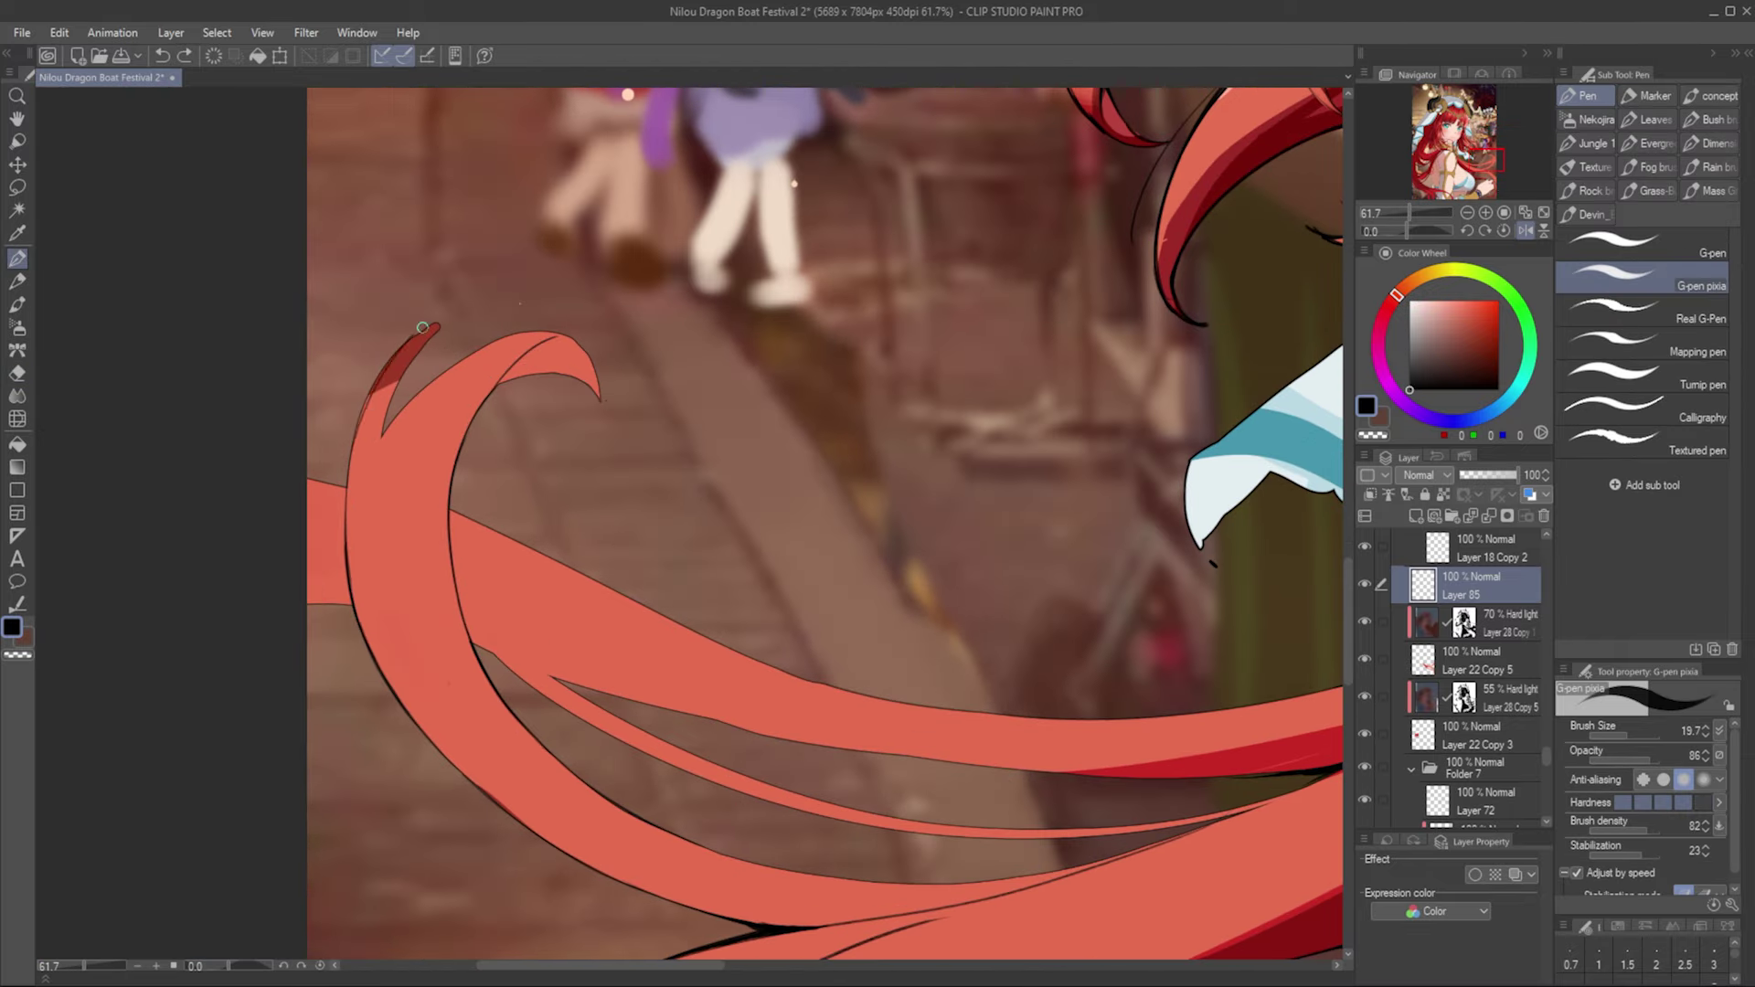
pyautogui.moveTo(452, 316); pyautogui.dragTo(389, 401)
pyautogui.press('e')
pyautogui.keyDown('ctrl'); pyautogui.keyDown('shift'); pyautogui.click(453, 320); pyautogui.keyUp('shift'); pyautogui.keyUp('ctrl')
pyautogui.keyDown('alt'); pyautogui.click(454, 318); pyautogui.keyUp('alt')
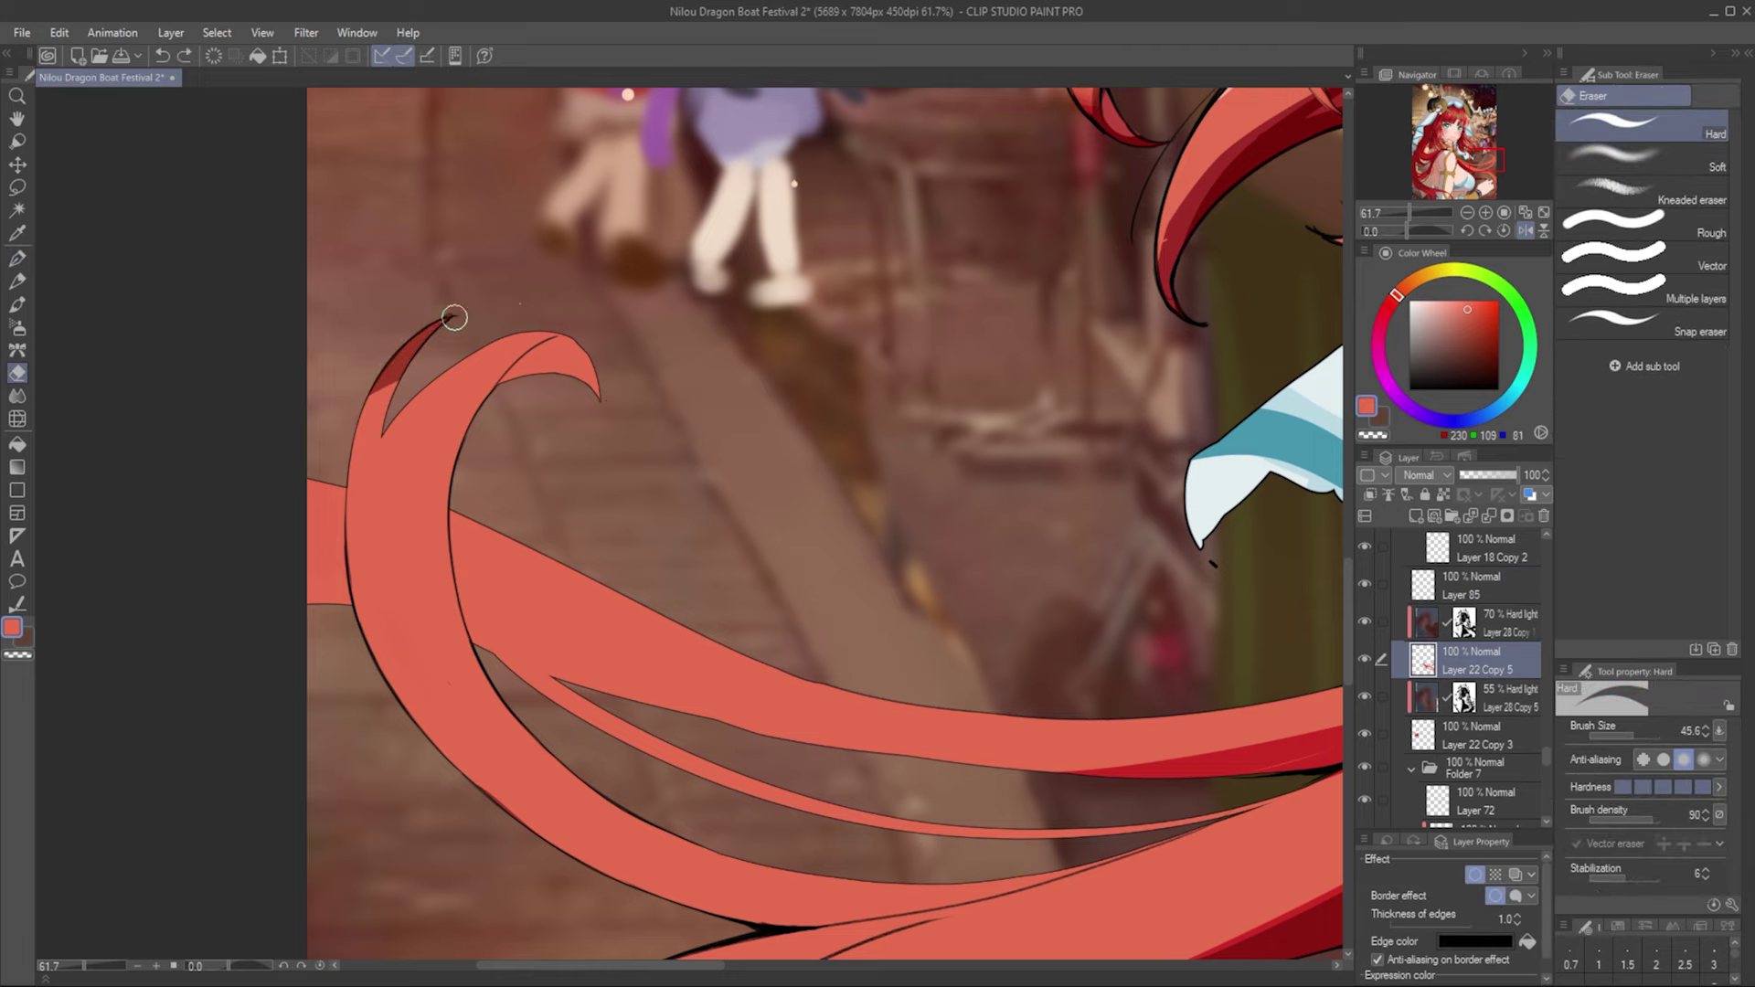
# Step: Fill the forked tip with orange-red and darken the black lines at its fork and curled end with G-pen pixia
pyautogui.press('p')
pyautogui.keyDown('ctrl'); pyautogui.keyDown('shift'); pyautogui.click(387, 431); pyautogui.keyUp('shift'); pyautogui.keyUp('ctrl')
pyautogui.keyDown('alt'); pyautogui.click(387, 430); pyautogui.keyUp('alt')
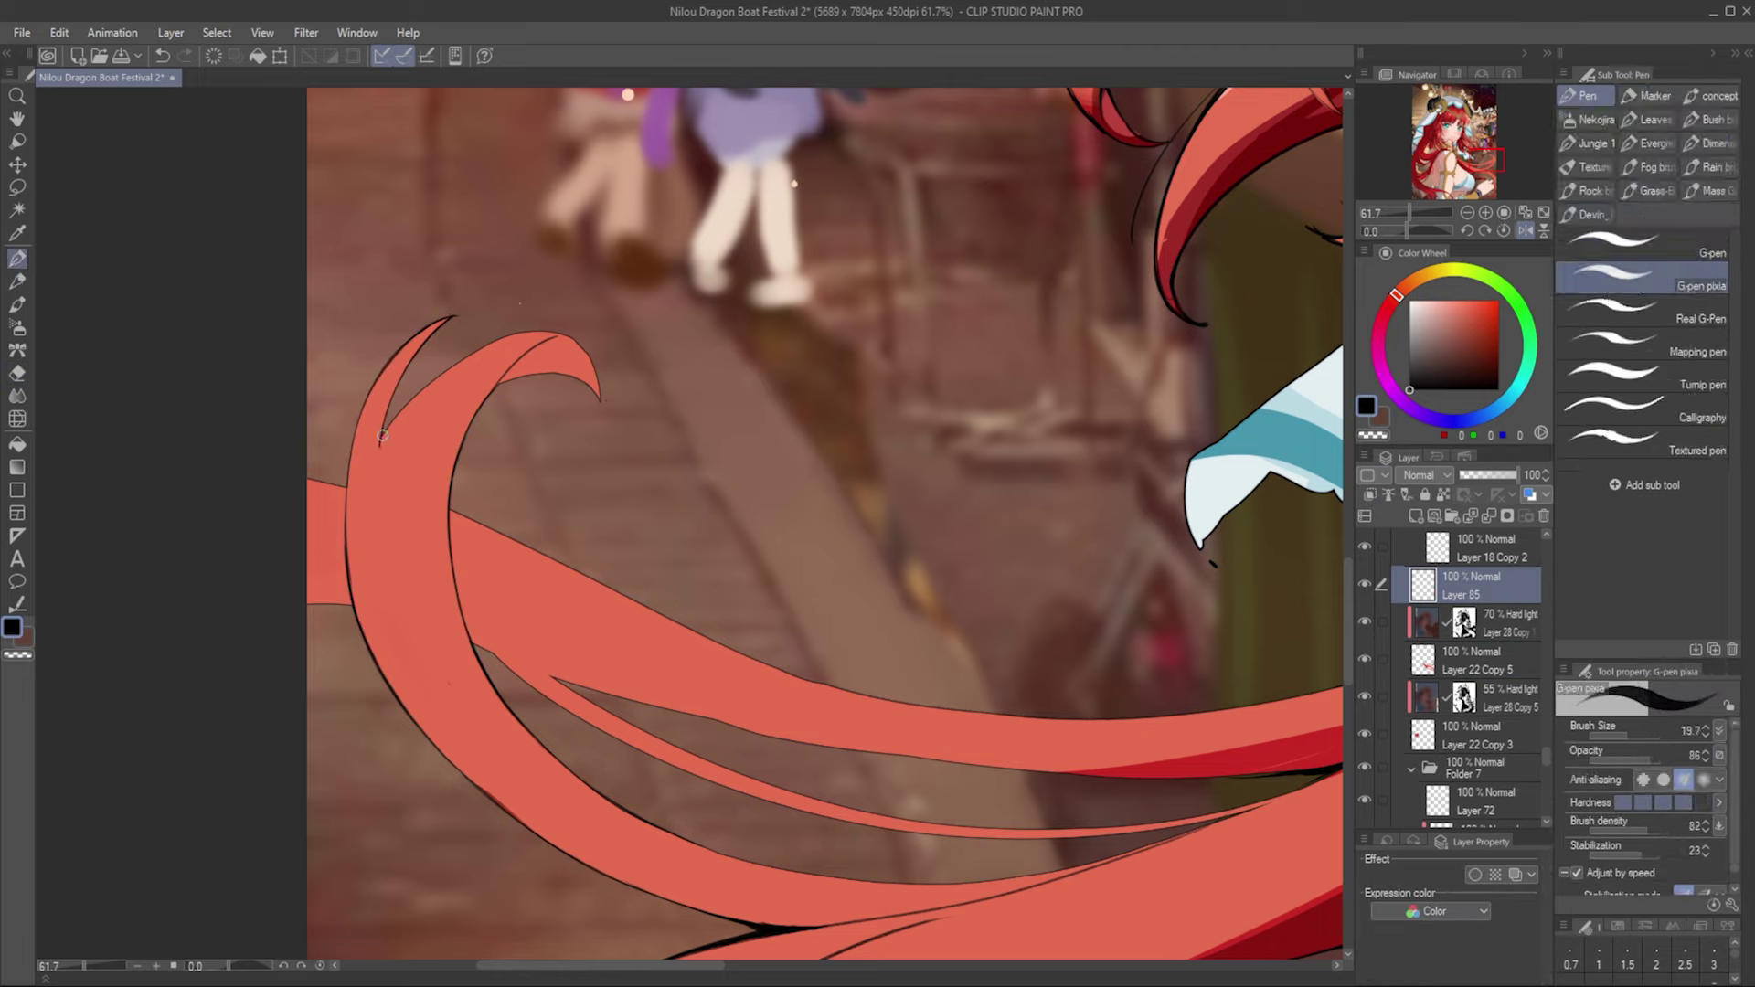
pyautogui.press('h')
pyautogui.press('h')
pyautogui.hotkey('ctrl', 'z')
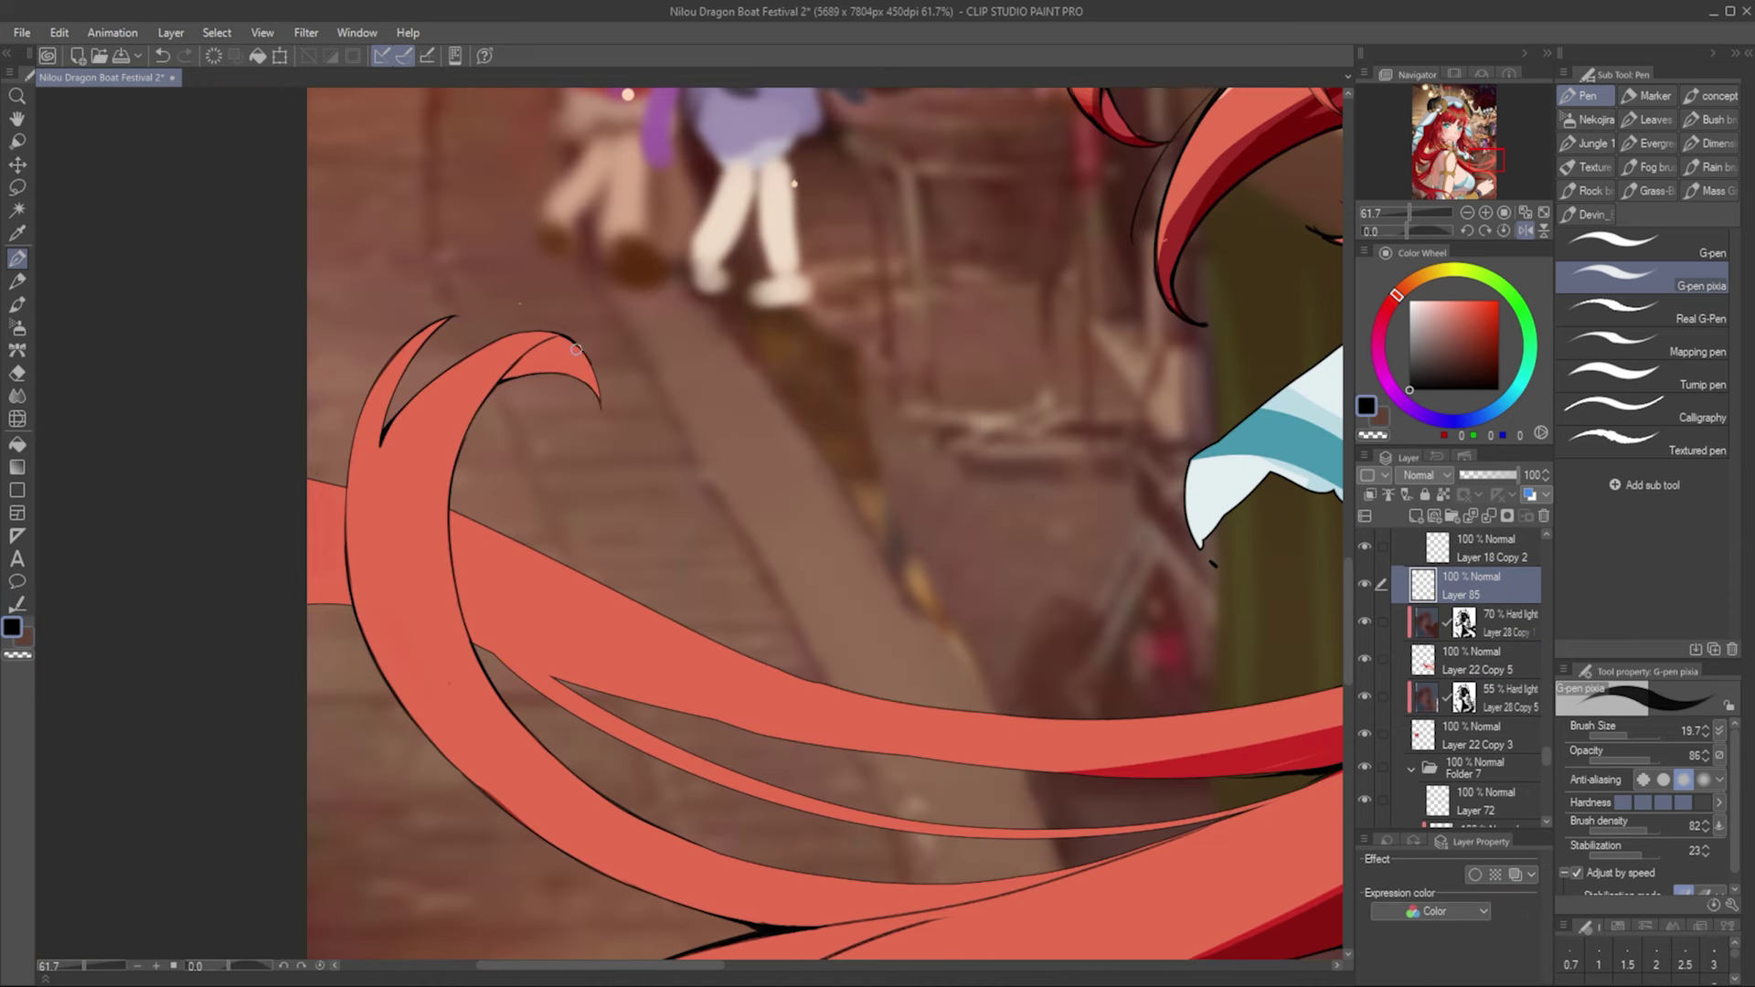
# Step: Touch up the strand behind the curled lock at the canvas edge on Layer 22 Copy 5 and outline it in black on Layer 85
pyautogui.scroll(-2, 468, 521)
pyautogui.press('p')
pyautogui.press('p')
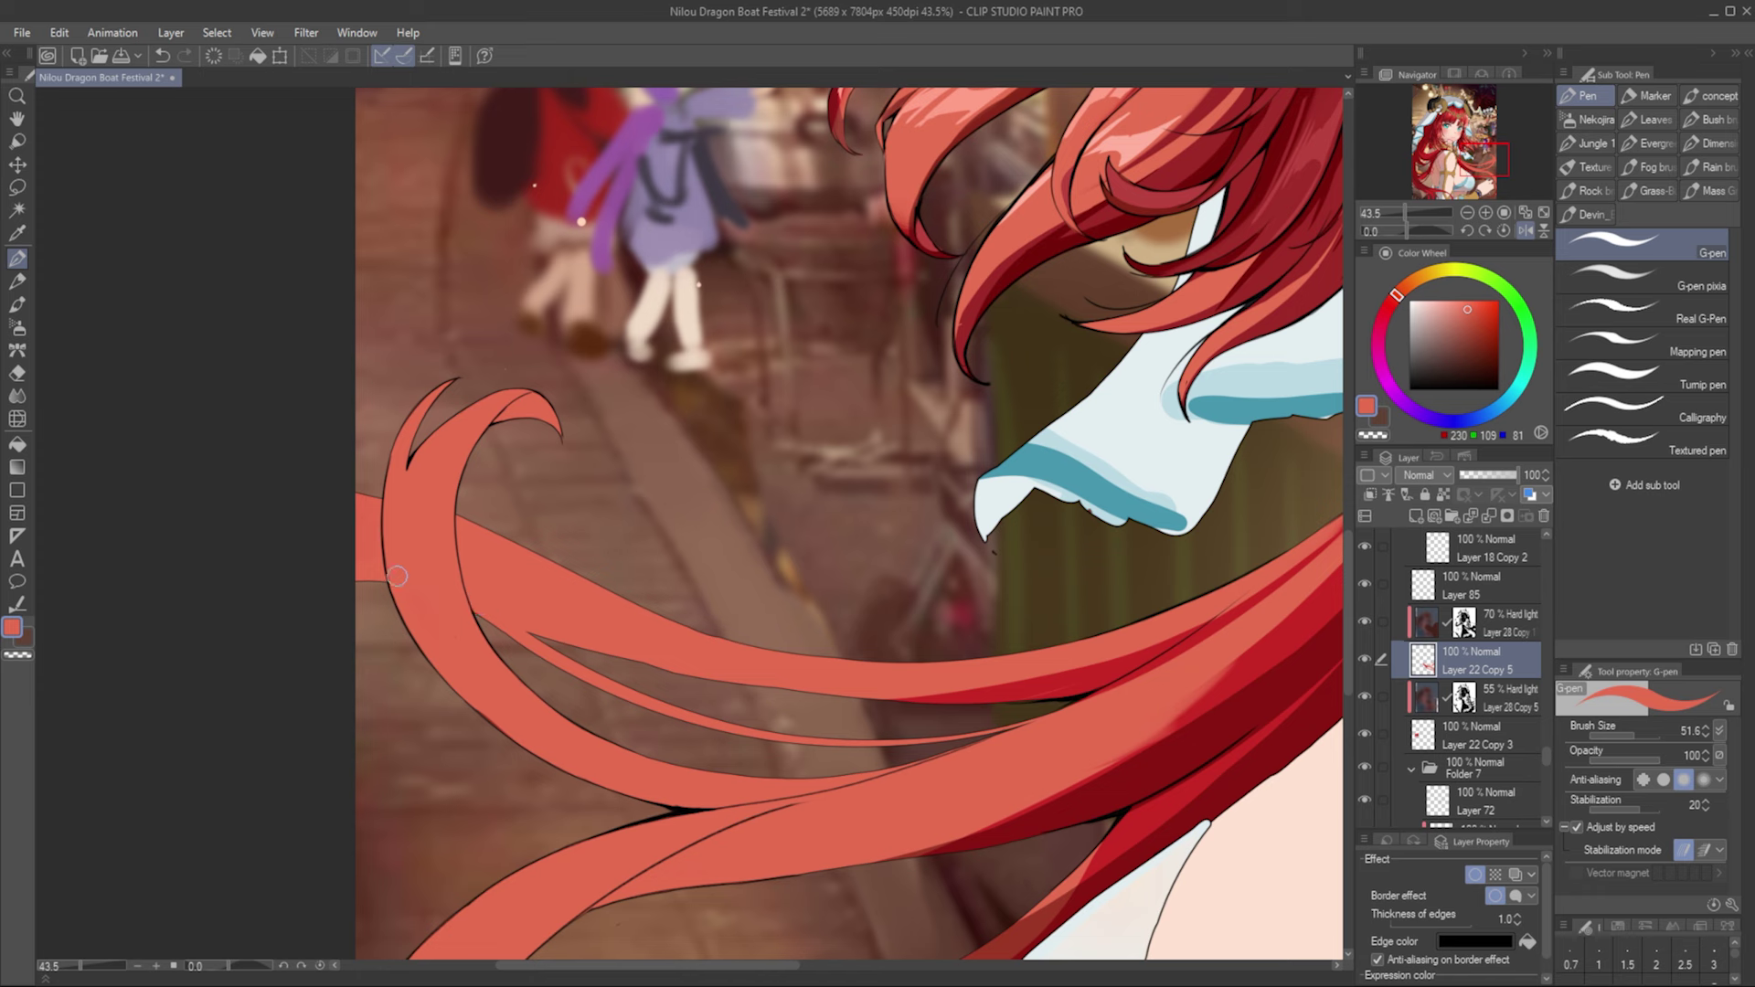
pyautogui.press('p')
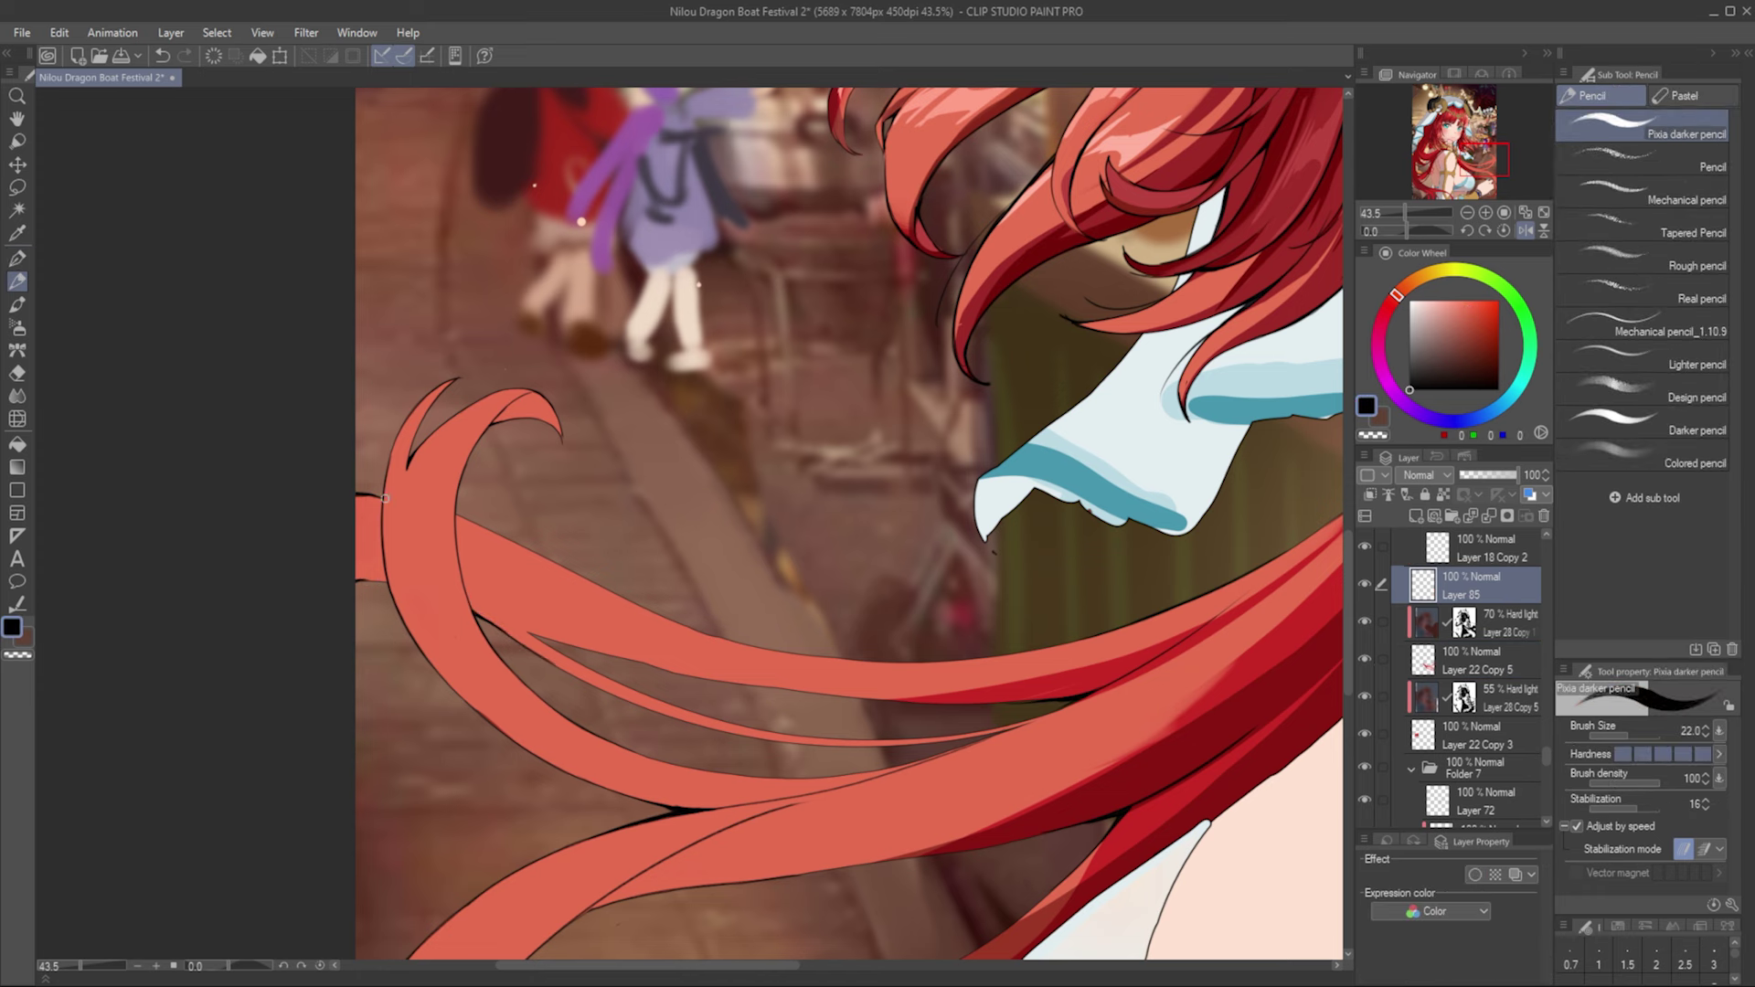
# Step: Thicken the black lines where the thin inner strand splits off and rejoins the trailing hair, using G-pen pixia on Layer 85
pyautogui.press('p')
pyautogui.moveTo(546, 645); pyautogui.dragTo(458, 437)
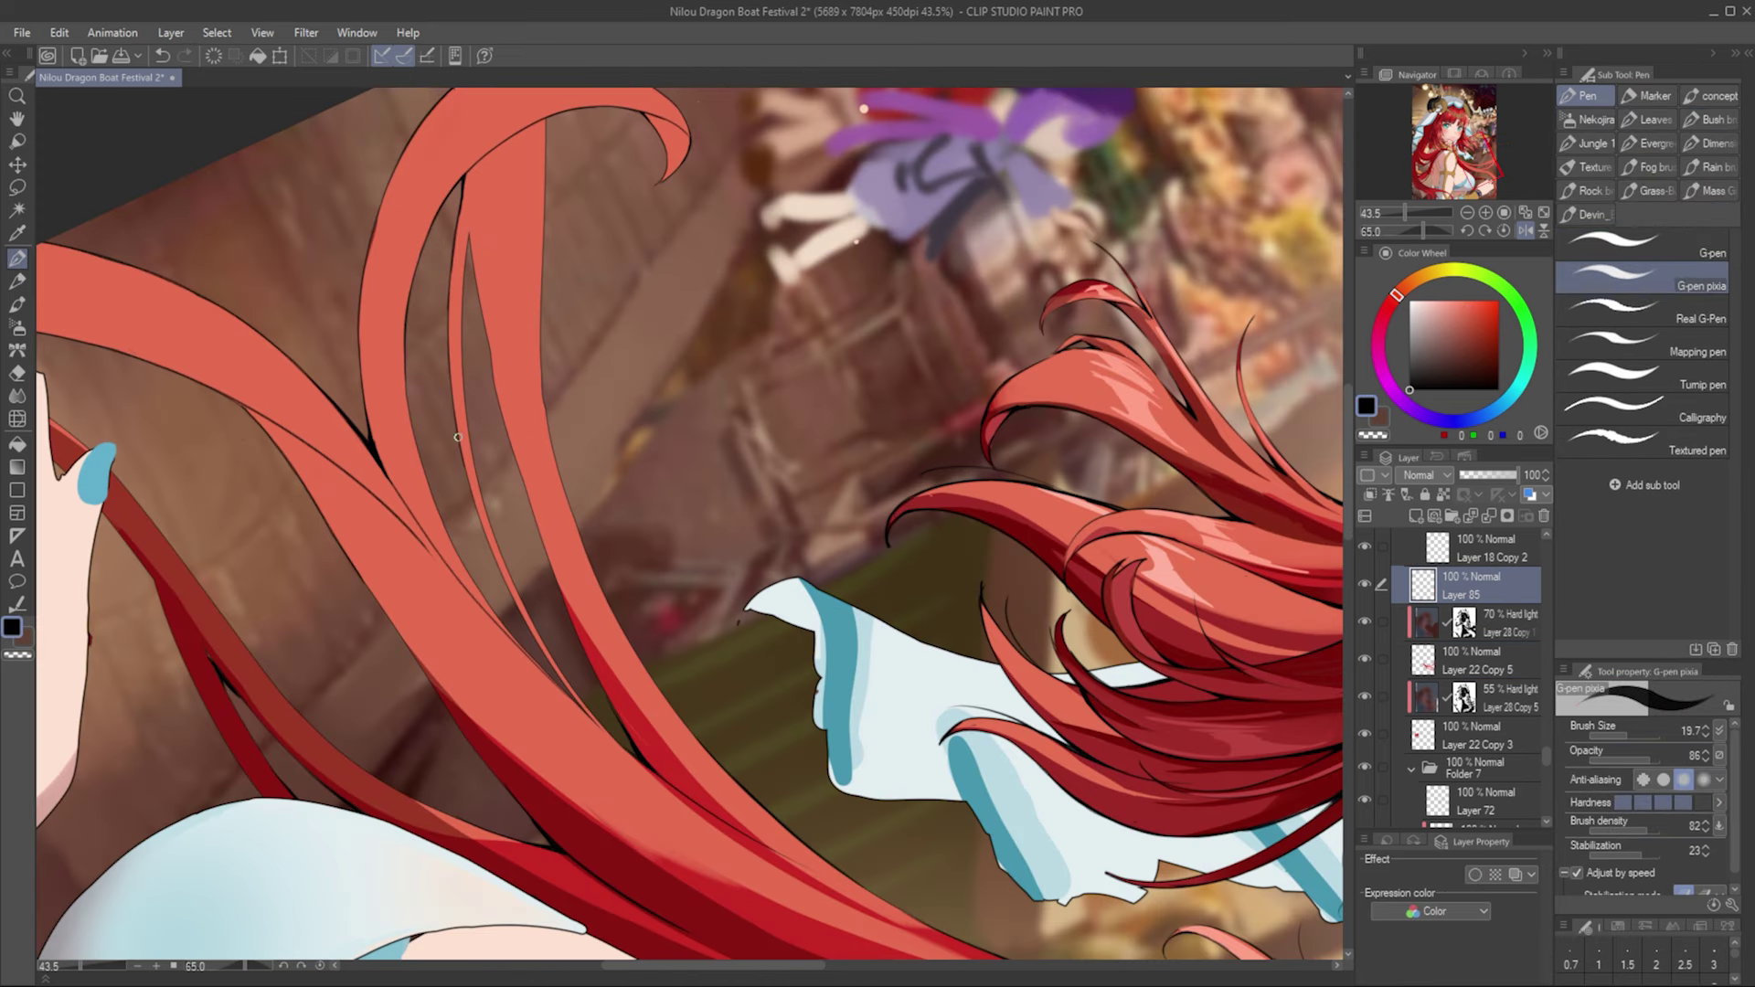
pyautogui.press('p')
pyautogui.press('p')
pyautogui.moveTo(554, 688); pyautogui.dragTo(516, 639)
# Step: Paint a thin loose strand branching from the upper trailing lock in sampled orange-red on Layer 22 Copy 5 and outline it in black
pyautogui.keyDown('ctrl'); pyautogui.click(528, 343); pyautogui.keyUp('ctrl')
pyautogui.keyDown('alt'); pyautogui.click(529, 343); pyautogui.keyUp('alt')
pyautogui.press('p')
pyautogui.hotkey('ctrl', '@')
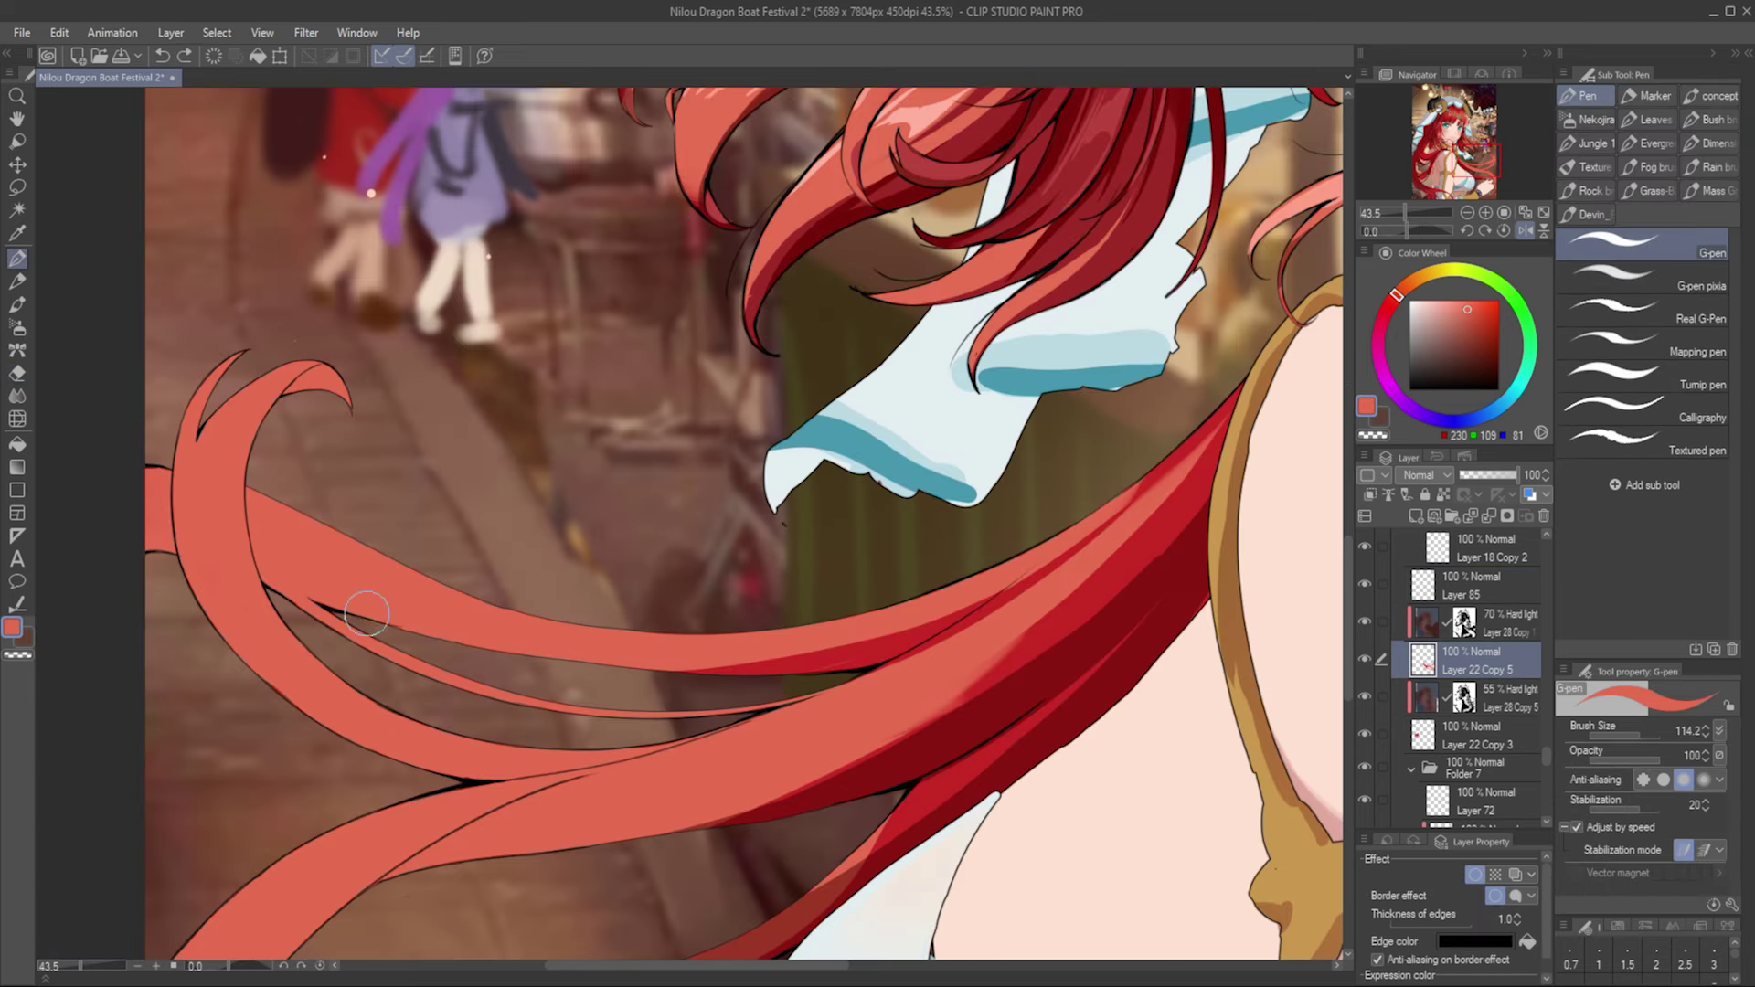
pyautogui.moveTo(367, 613); pyautogui.dragTo(905, 658)
pyautogui.moveTo(503, 604)
pyautogui.mouseDown()
pyautogui.moveTo(162, 452)
pyautogui.moveTo(627, 615)
pyautogui.mouseUp()
pyautogui.click(1408, 390)
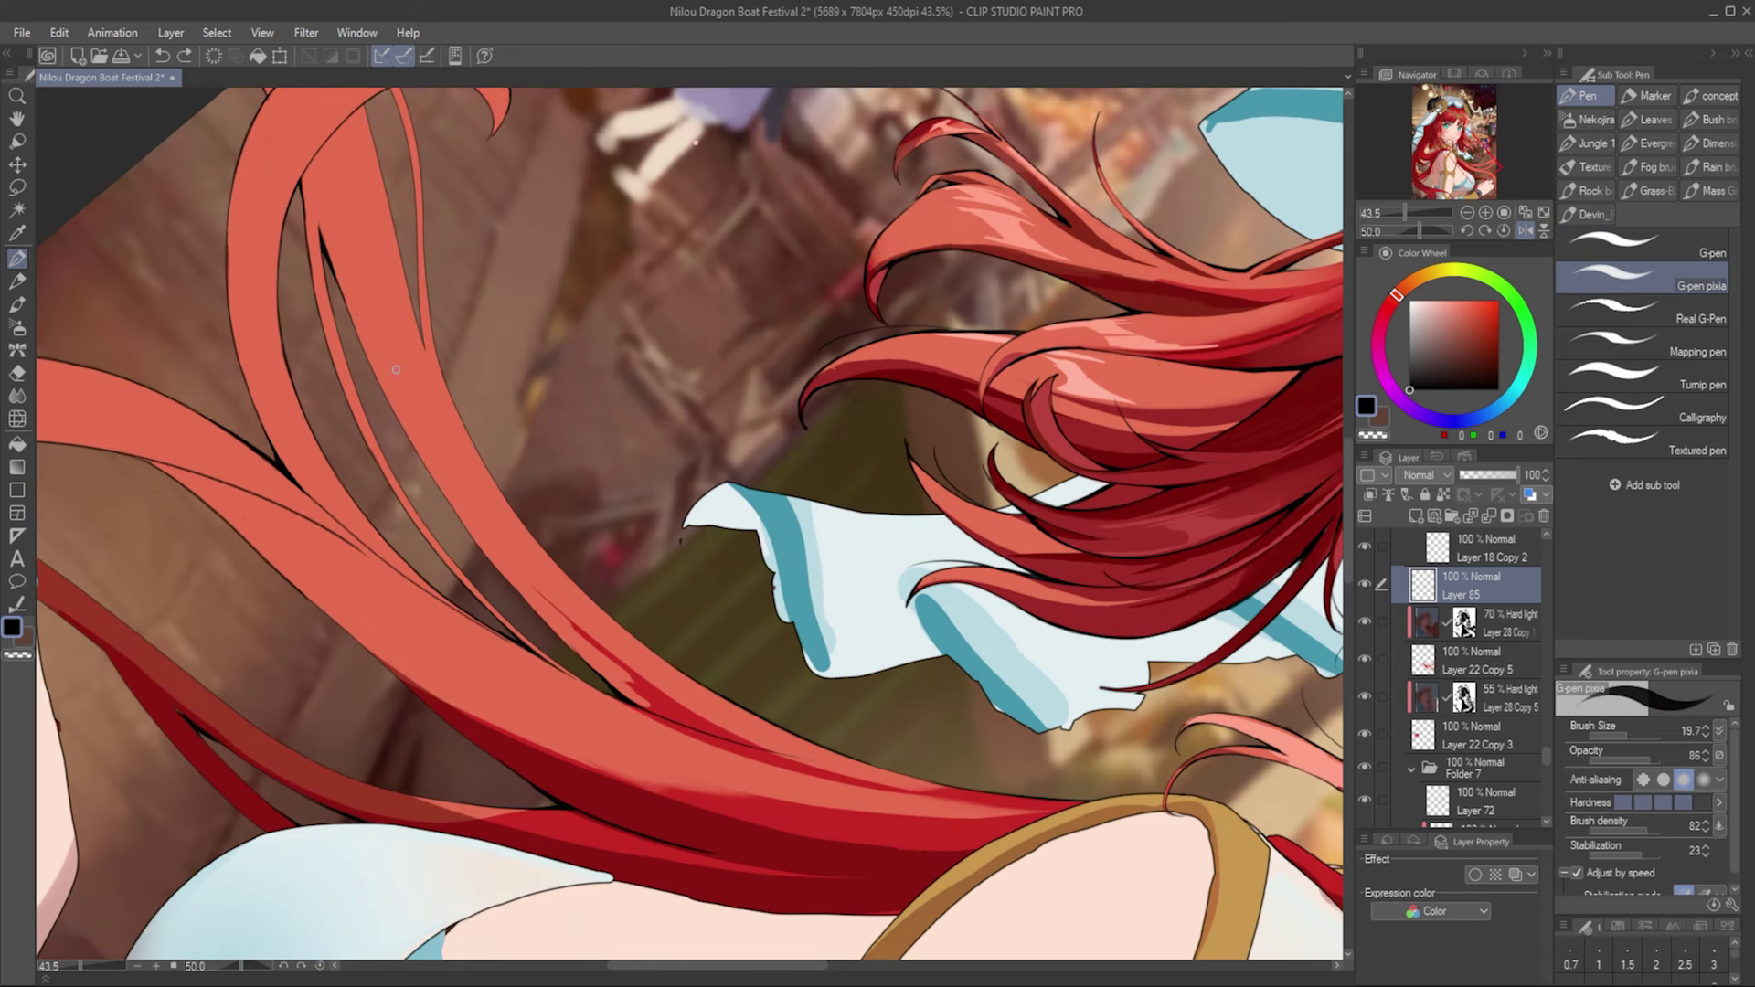
# Step: Refine the loose strand's colour and darken the black line at its fork with G-pen pixia on Layer 85
pyautogui.keyDown('alt'); pyautogui.click(388, 322); pyautogui.keyUp('alt')
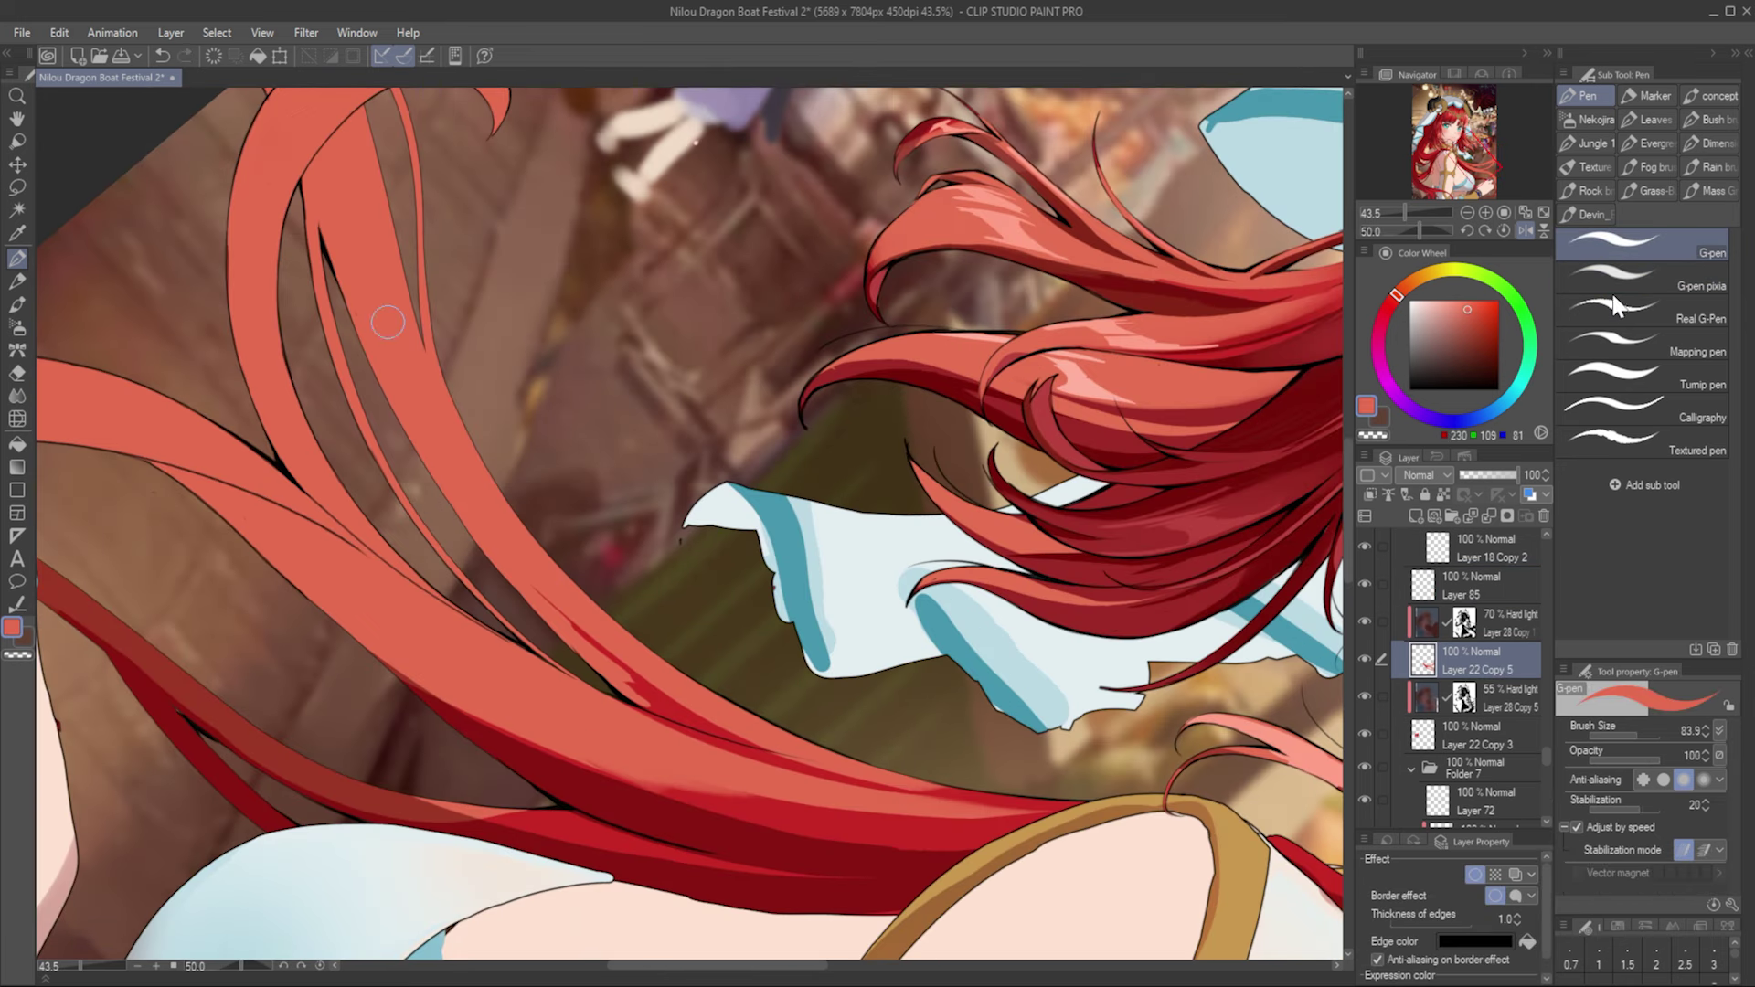
pyautogui.click(1613, 290)
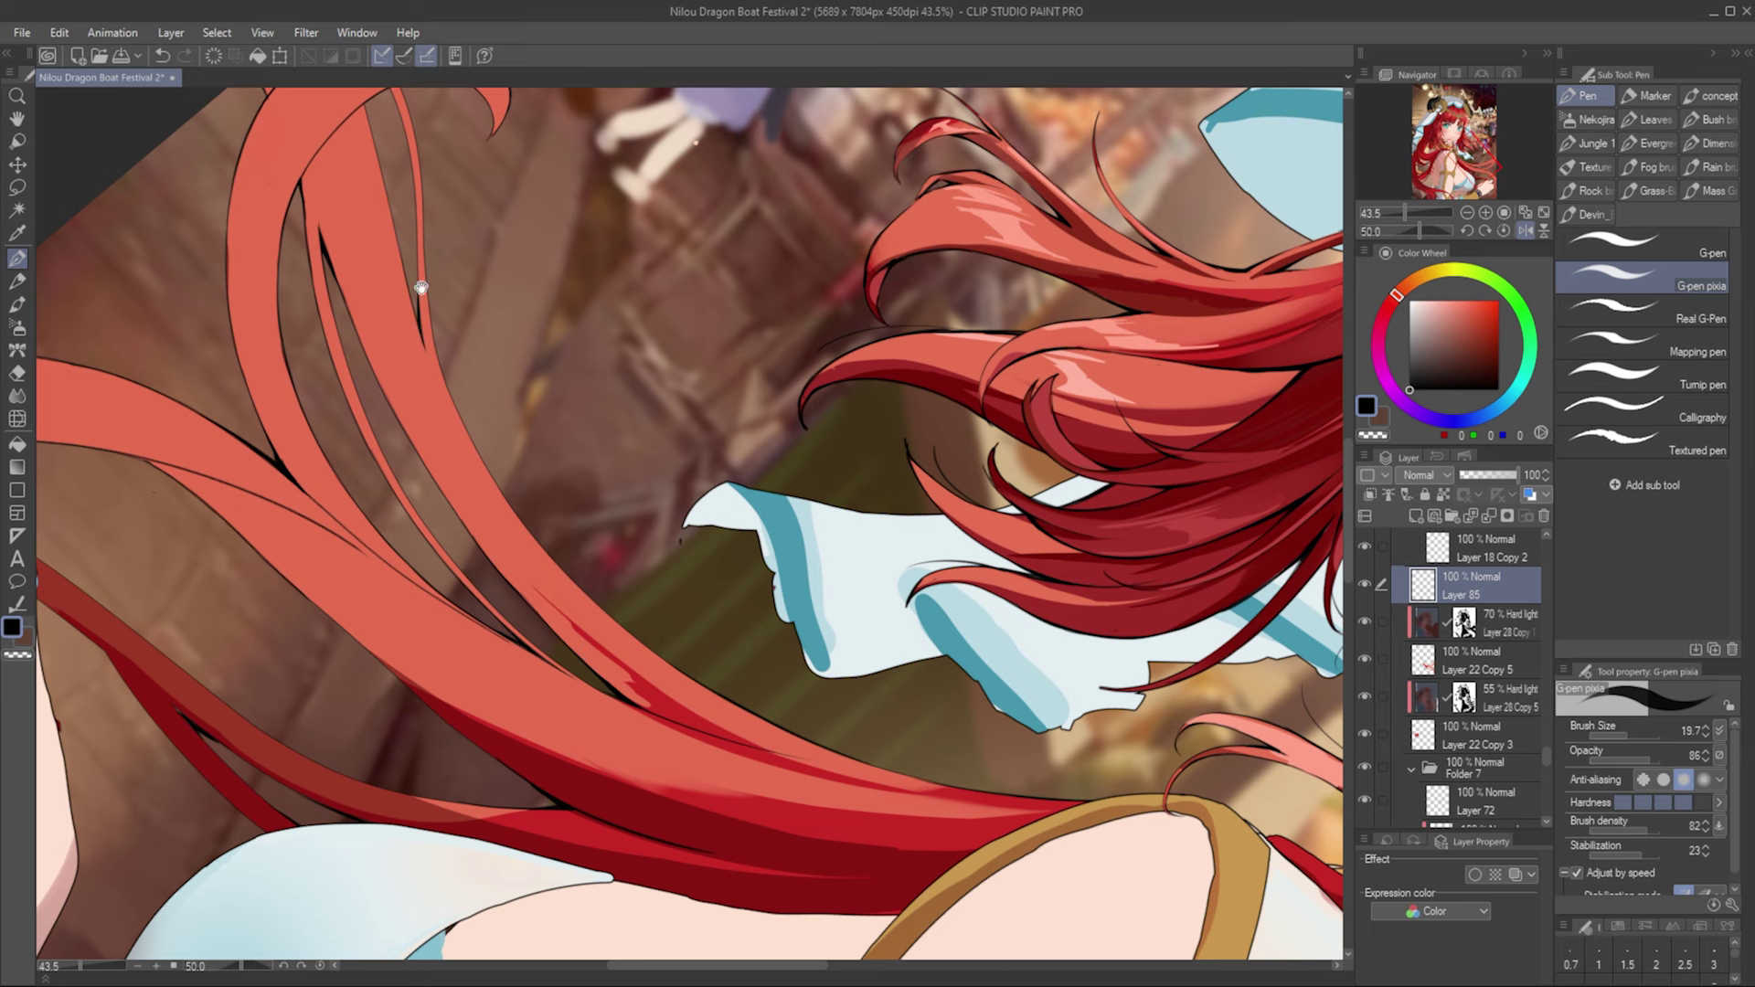
pyautogui.moveTo(421, 288); pyautogui.dragTo(394, 265)
pyautogui.press('h')
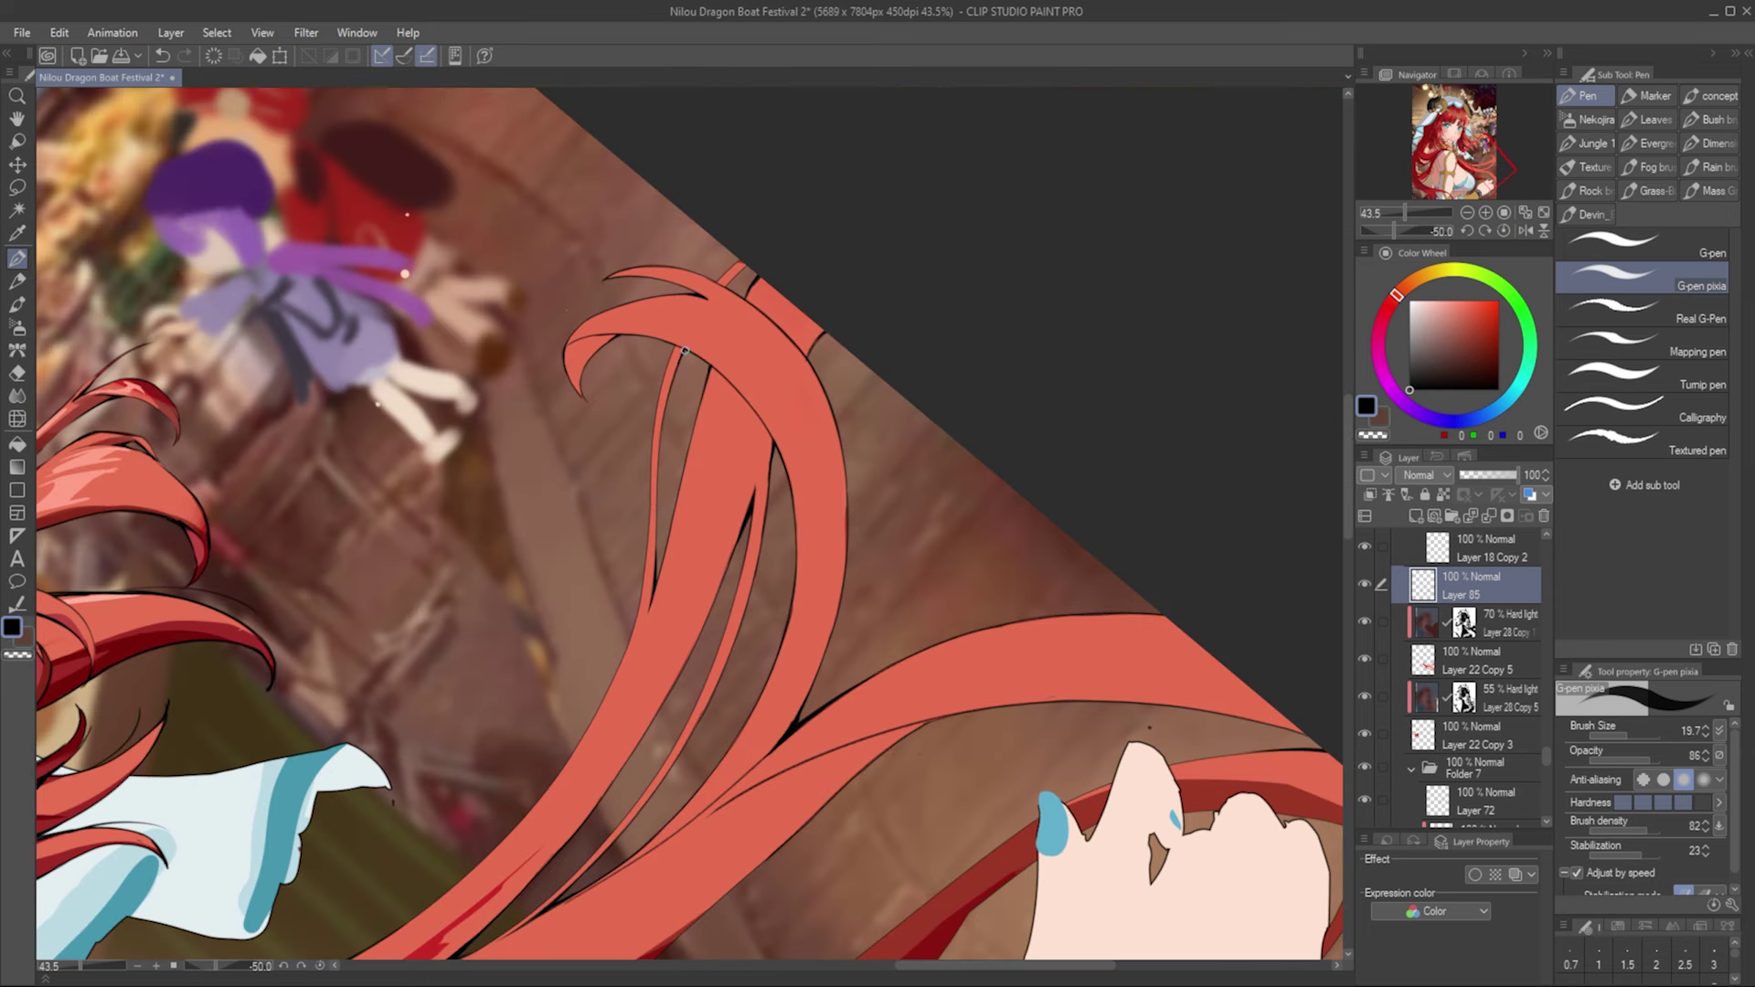
pyautogui.press('h')
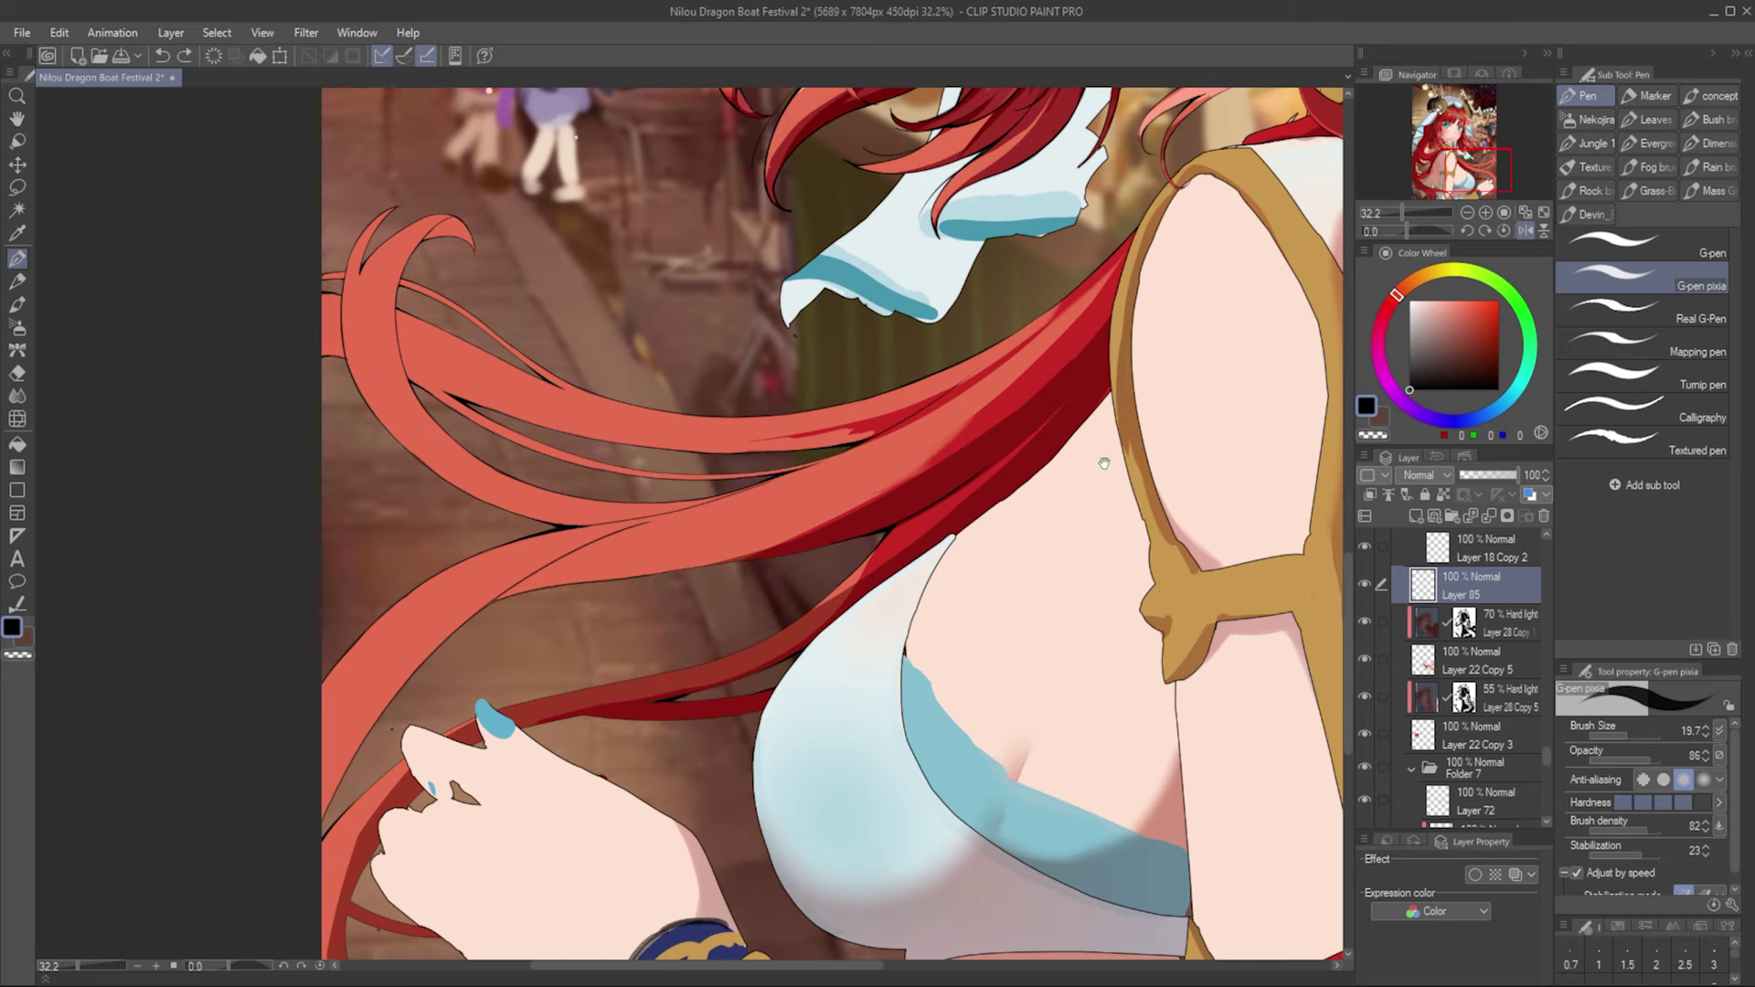
# Step: Outline the dark-red strands beside the chest and the lock behind the hand in black on Layer 85, filling their forks
pyautogui.scroll(2, 541, 563)
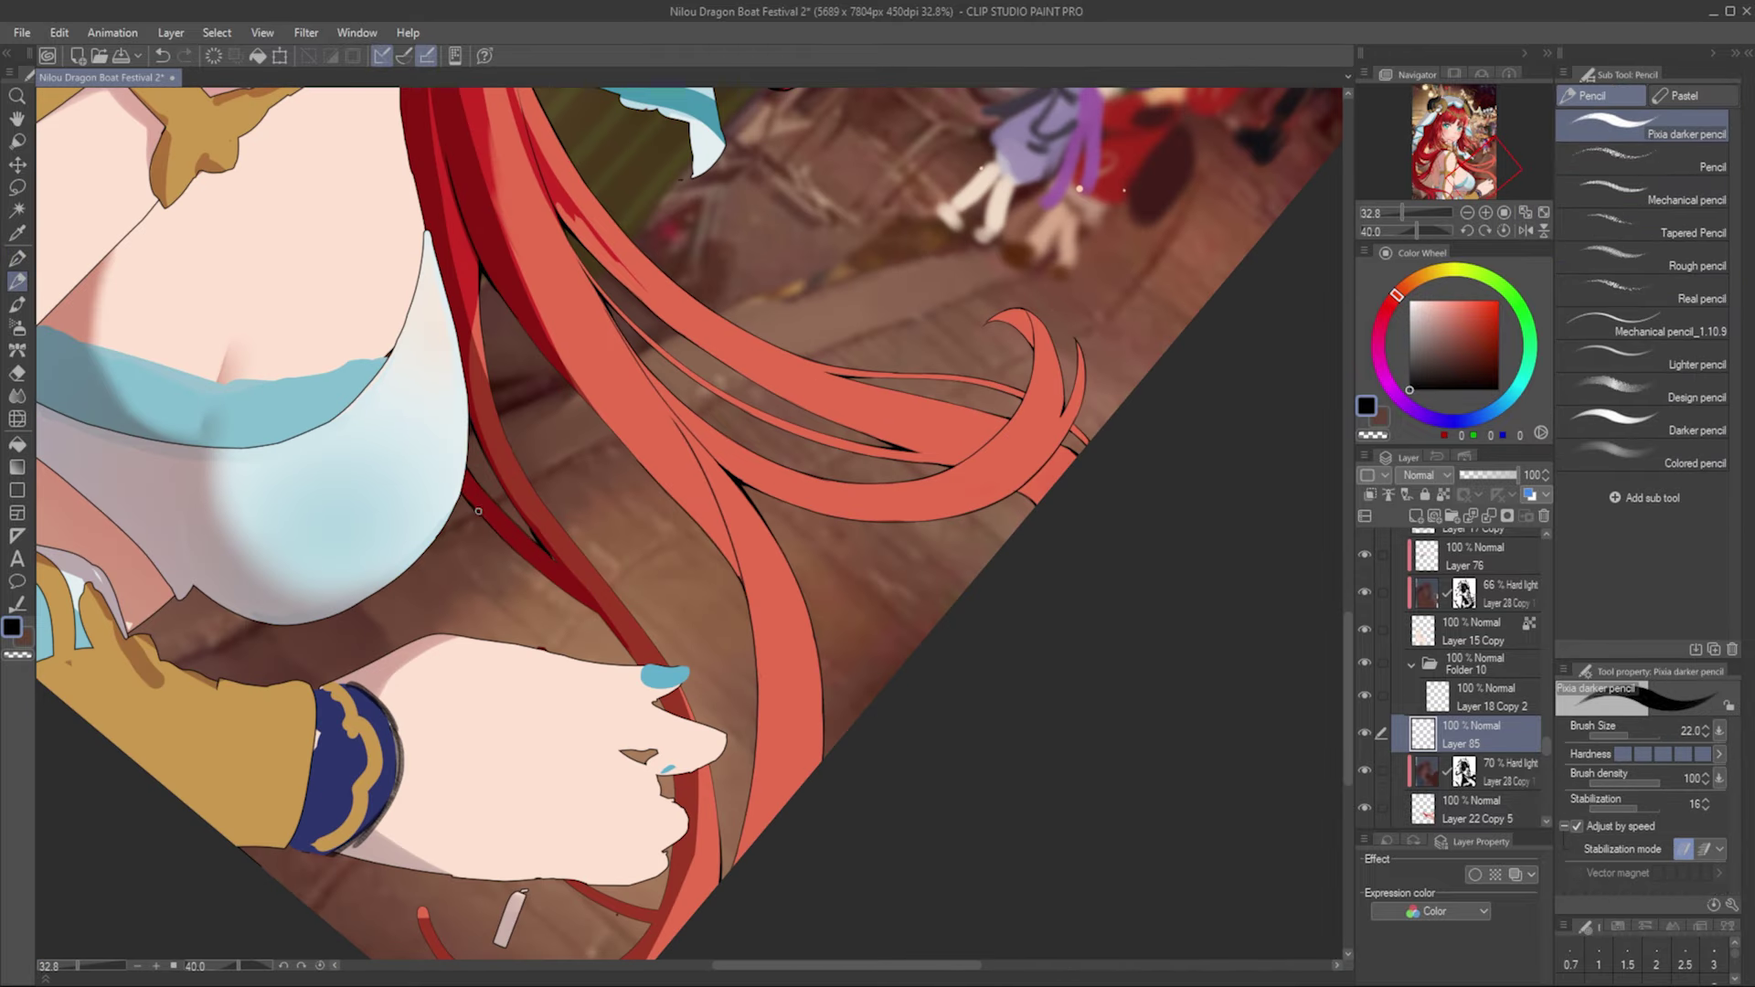
pyautogui.press('h')
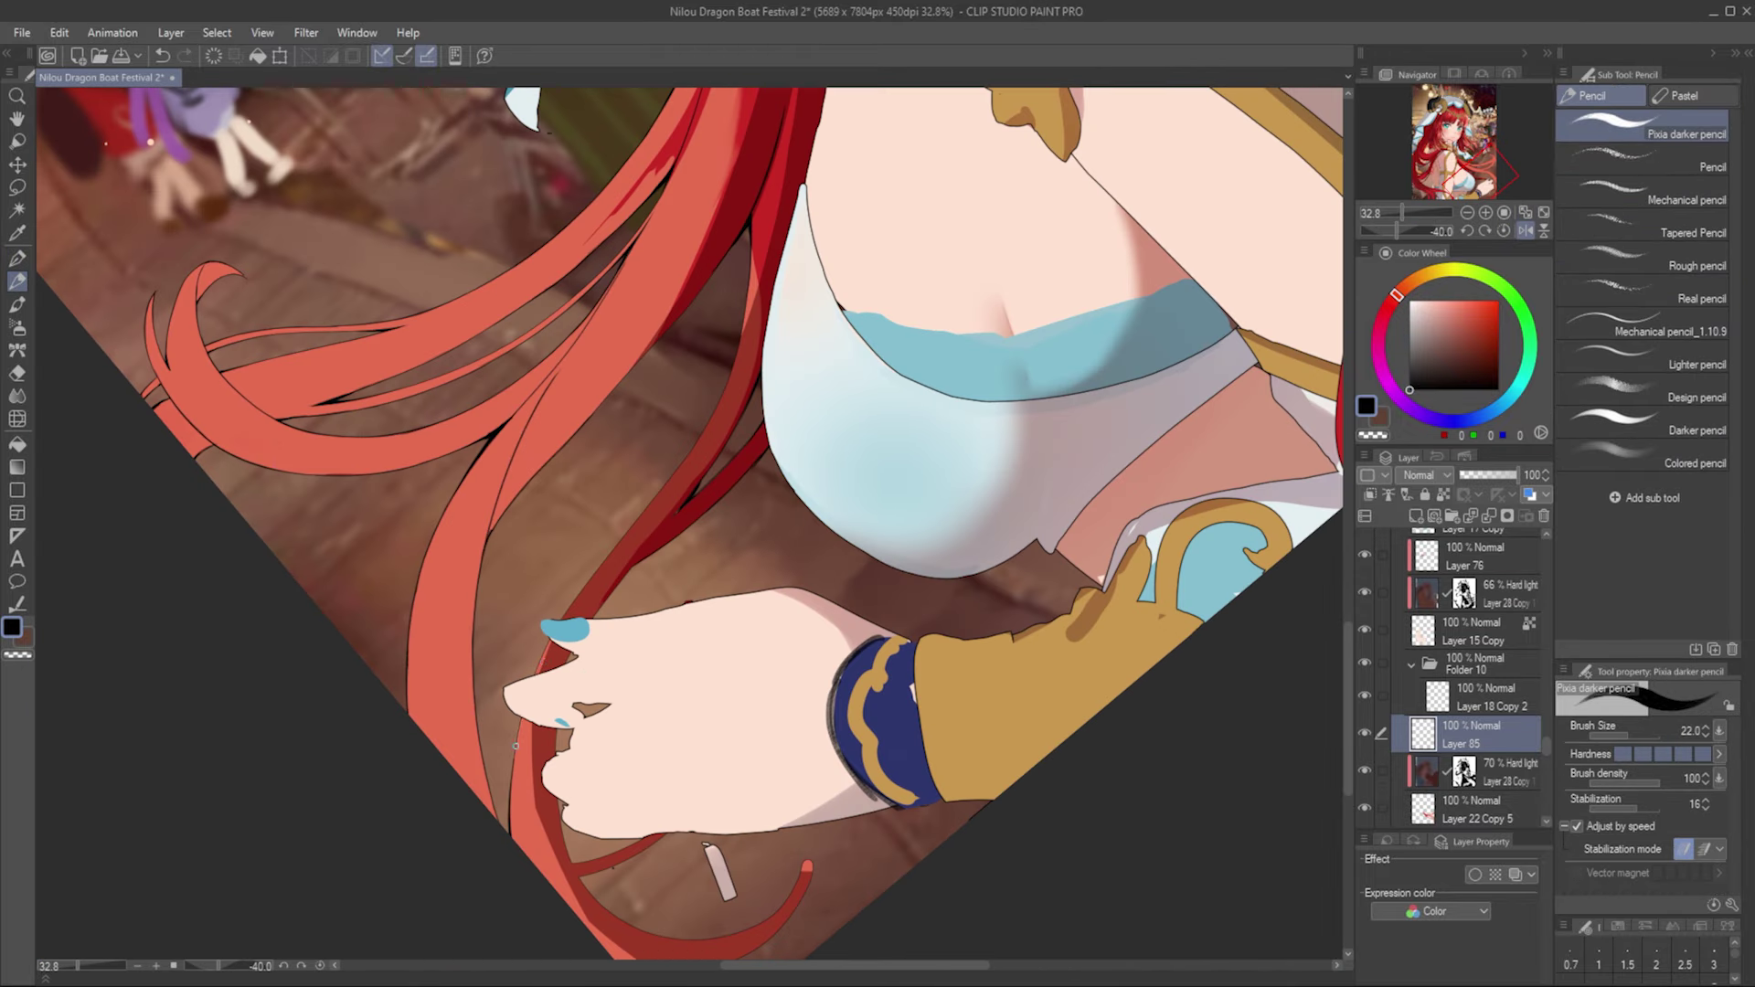
pyautogui.press('p')
pyautogui.scroll(-2, 532, 759)
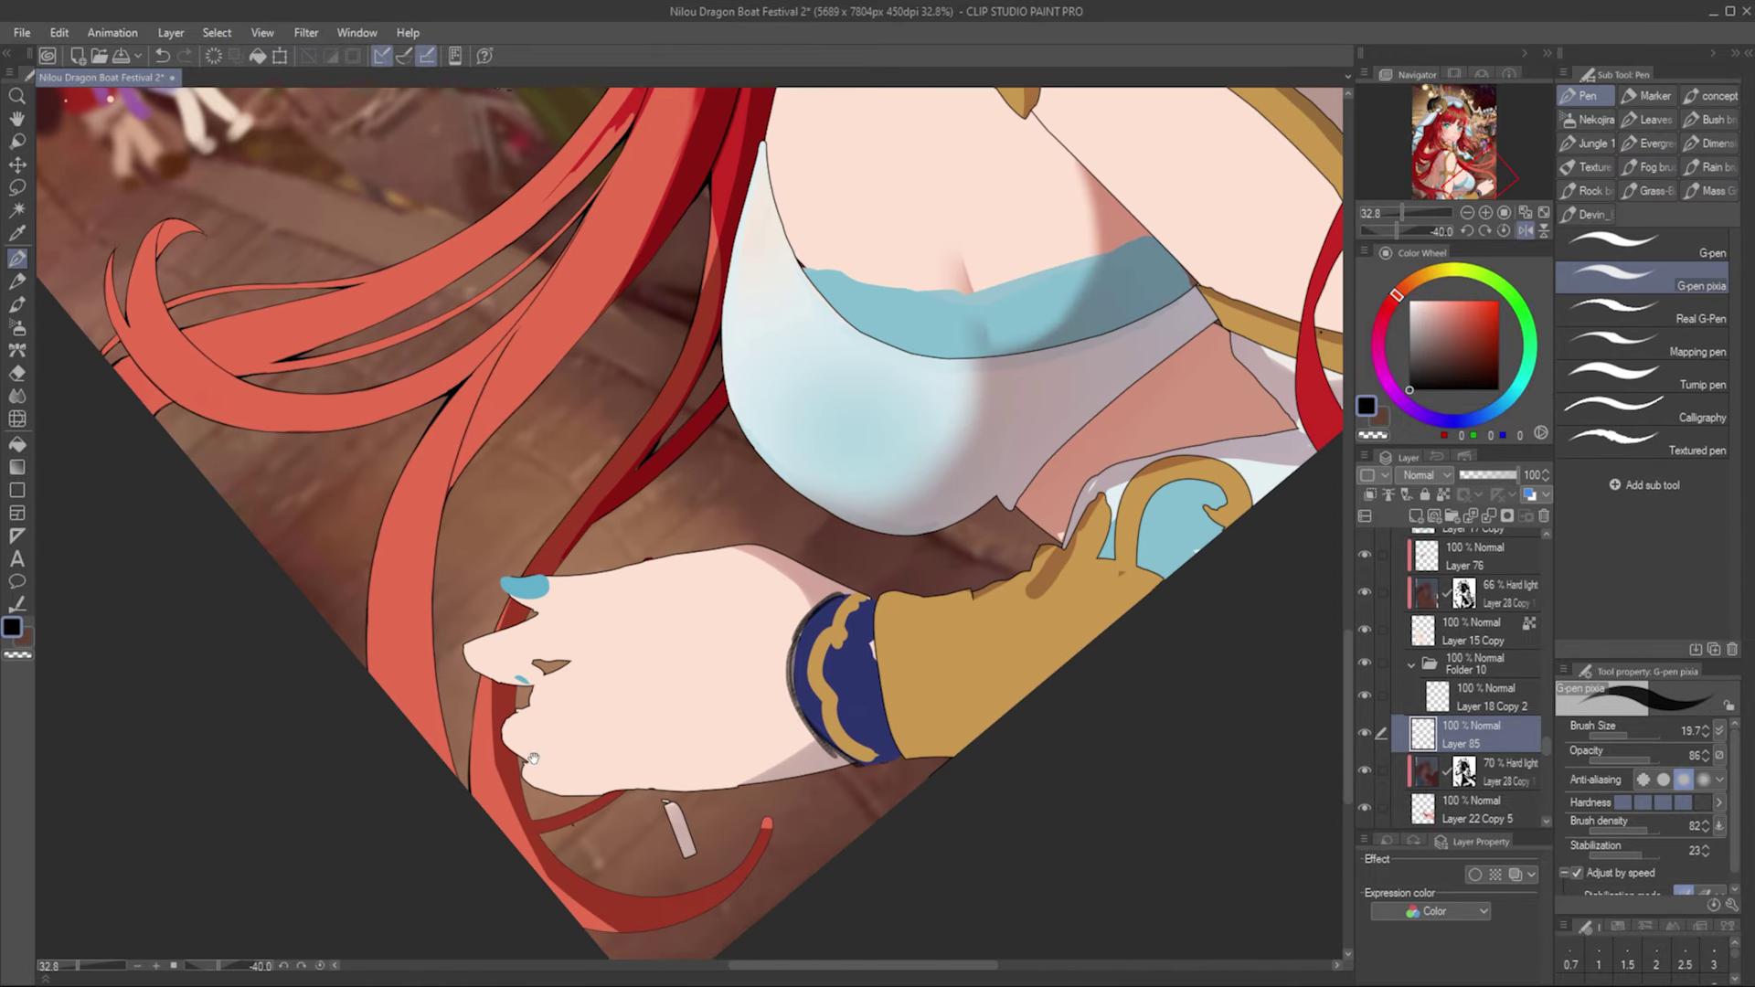
pyautogui.press('p')
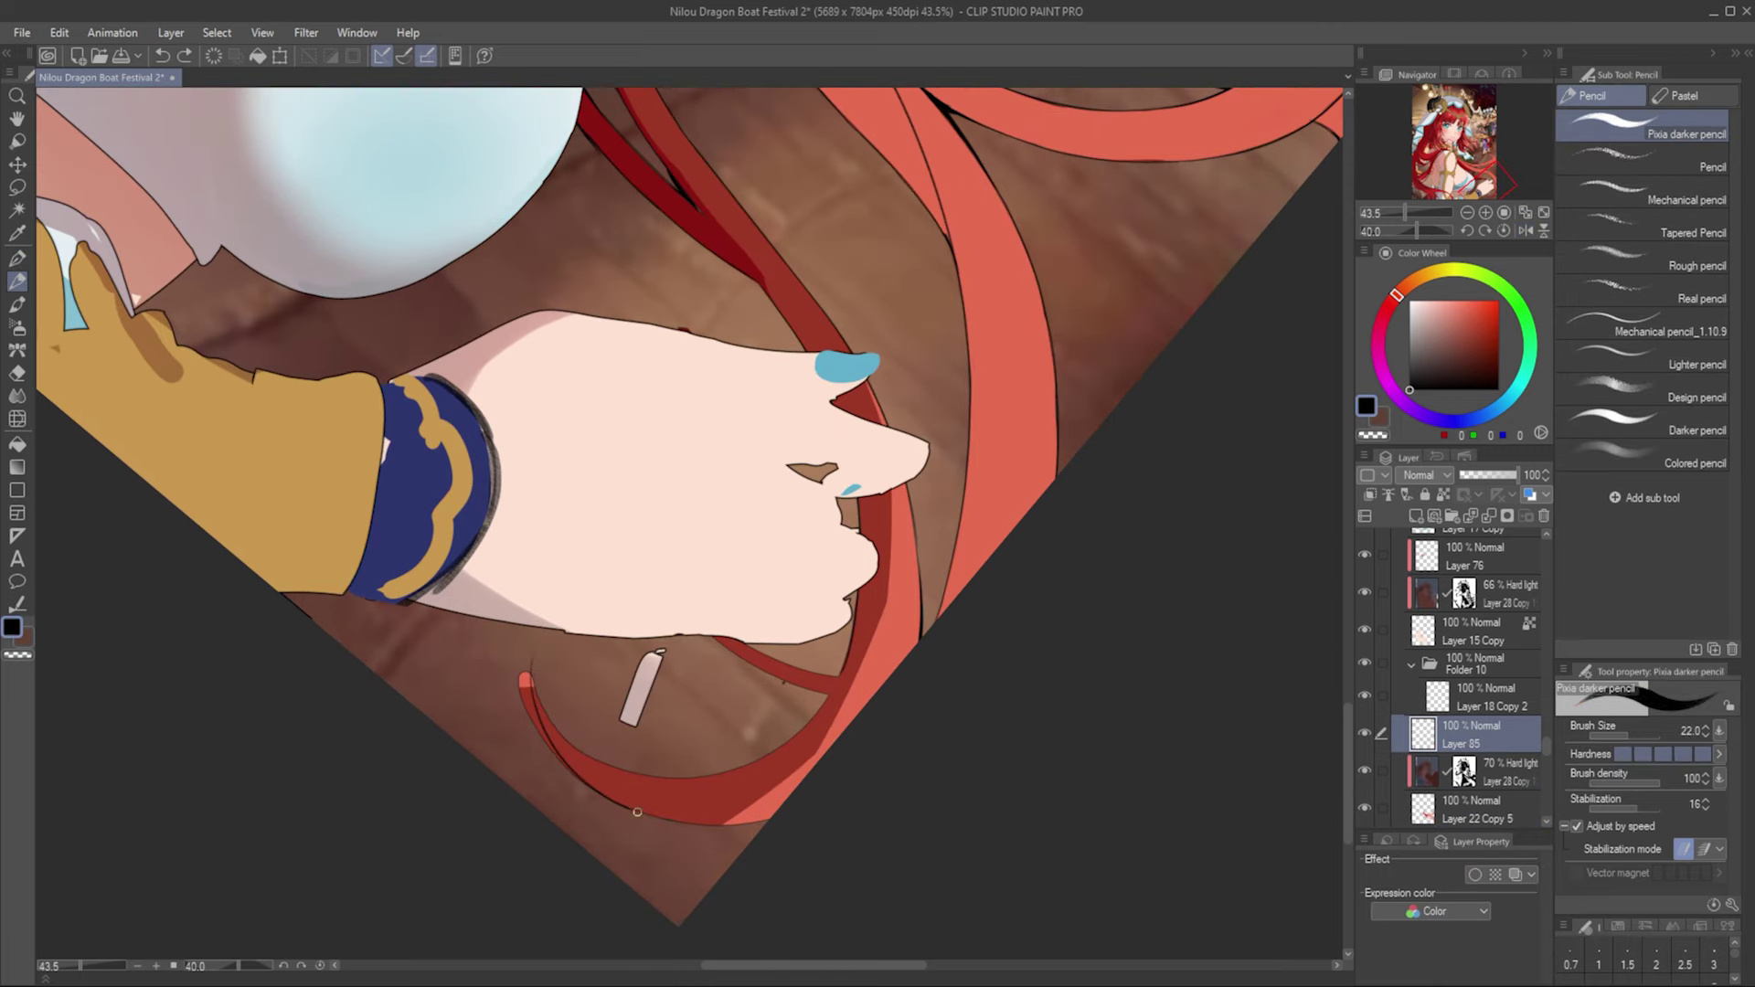
# Step: Extend the curled lock below the hand so it passes behind the wrist, and redraw its black outline on Layer 85
pyautogui.press('e')
pyautogui.keyDown('ctrl'); pyautogui.keyDown('shift'); pyautogui.click(519, 680); pyautogui.keyUp('shift'); pyautogui.keyUp('ctrl')
pyautogui.press('p')
pyautogui.keyDown('ctrl'); pyautogui.keyDown('shift'); pyautogui.click(590, 686); pyautogui.keyUp('shift'); pyautogui.keyUp('ctrl')
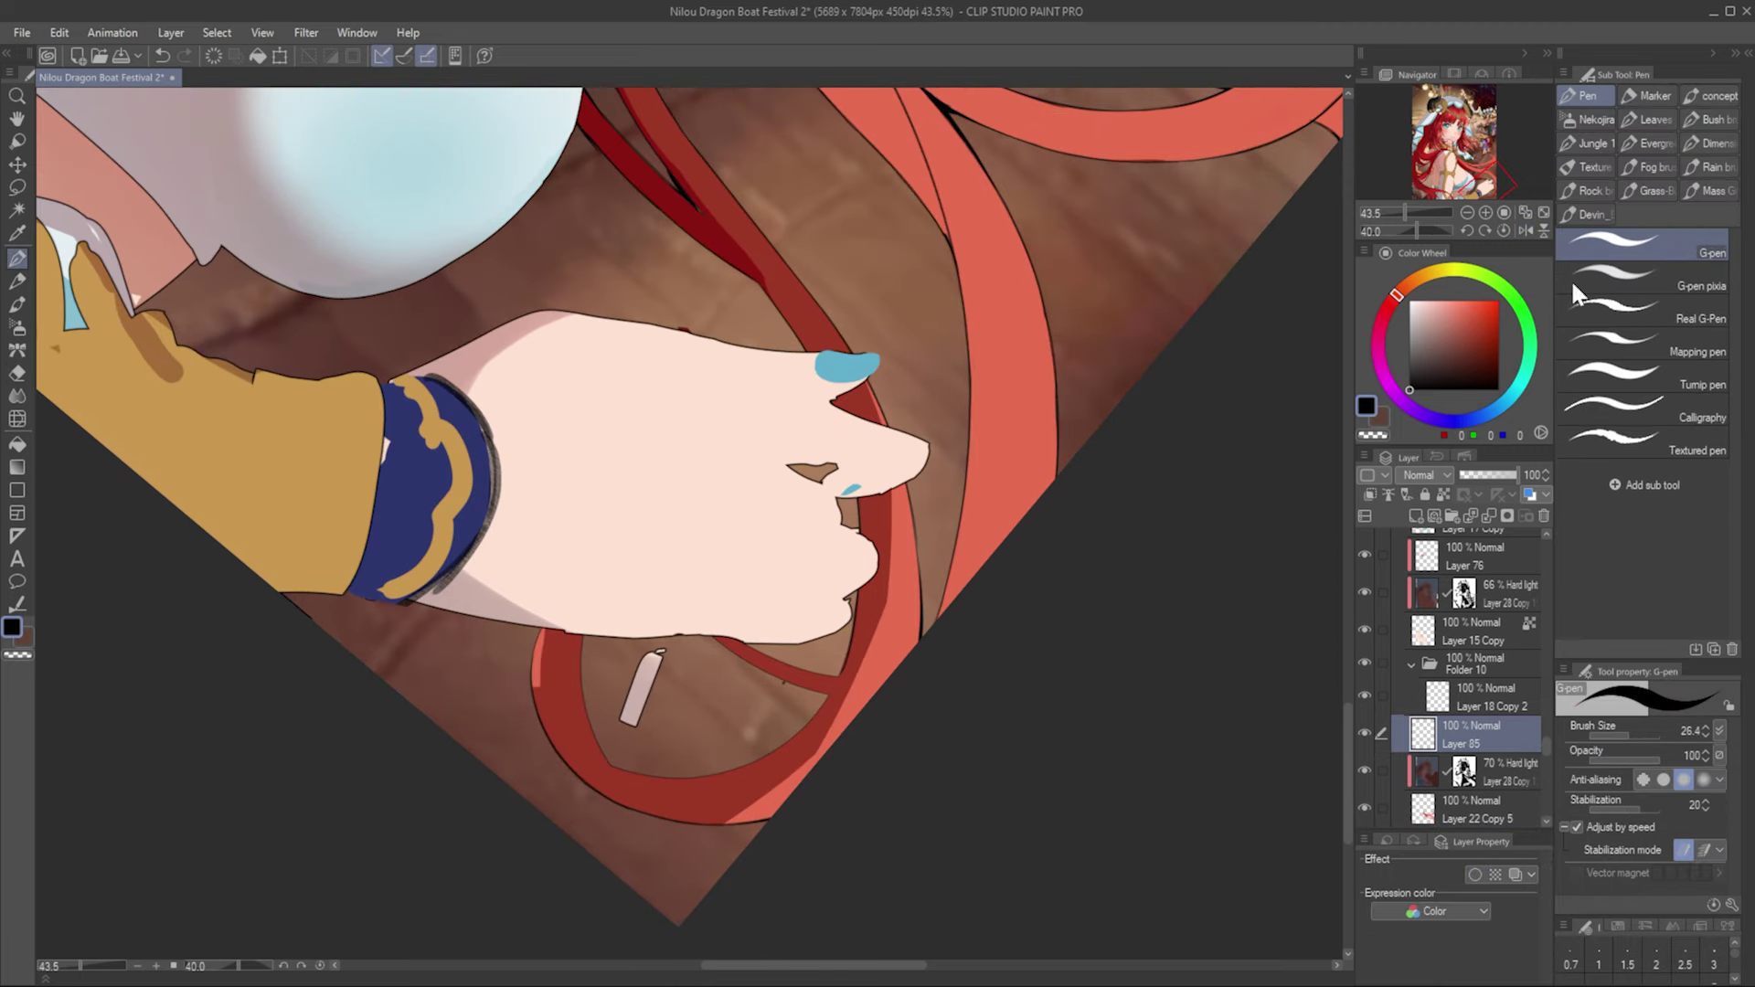
pyautogui.press('h')
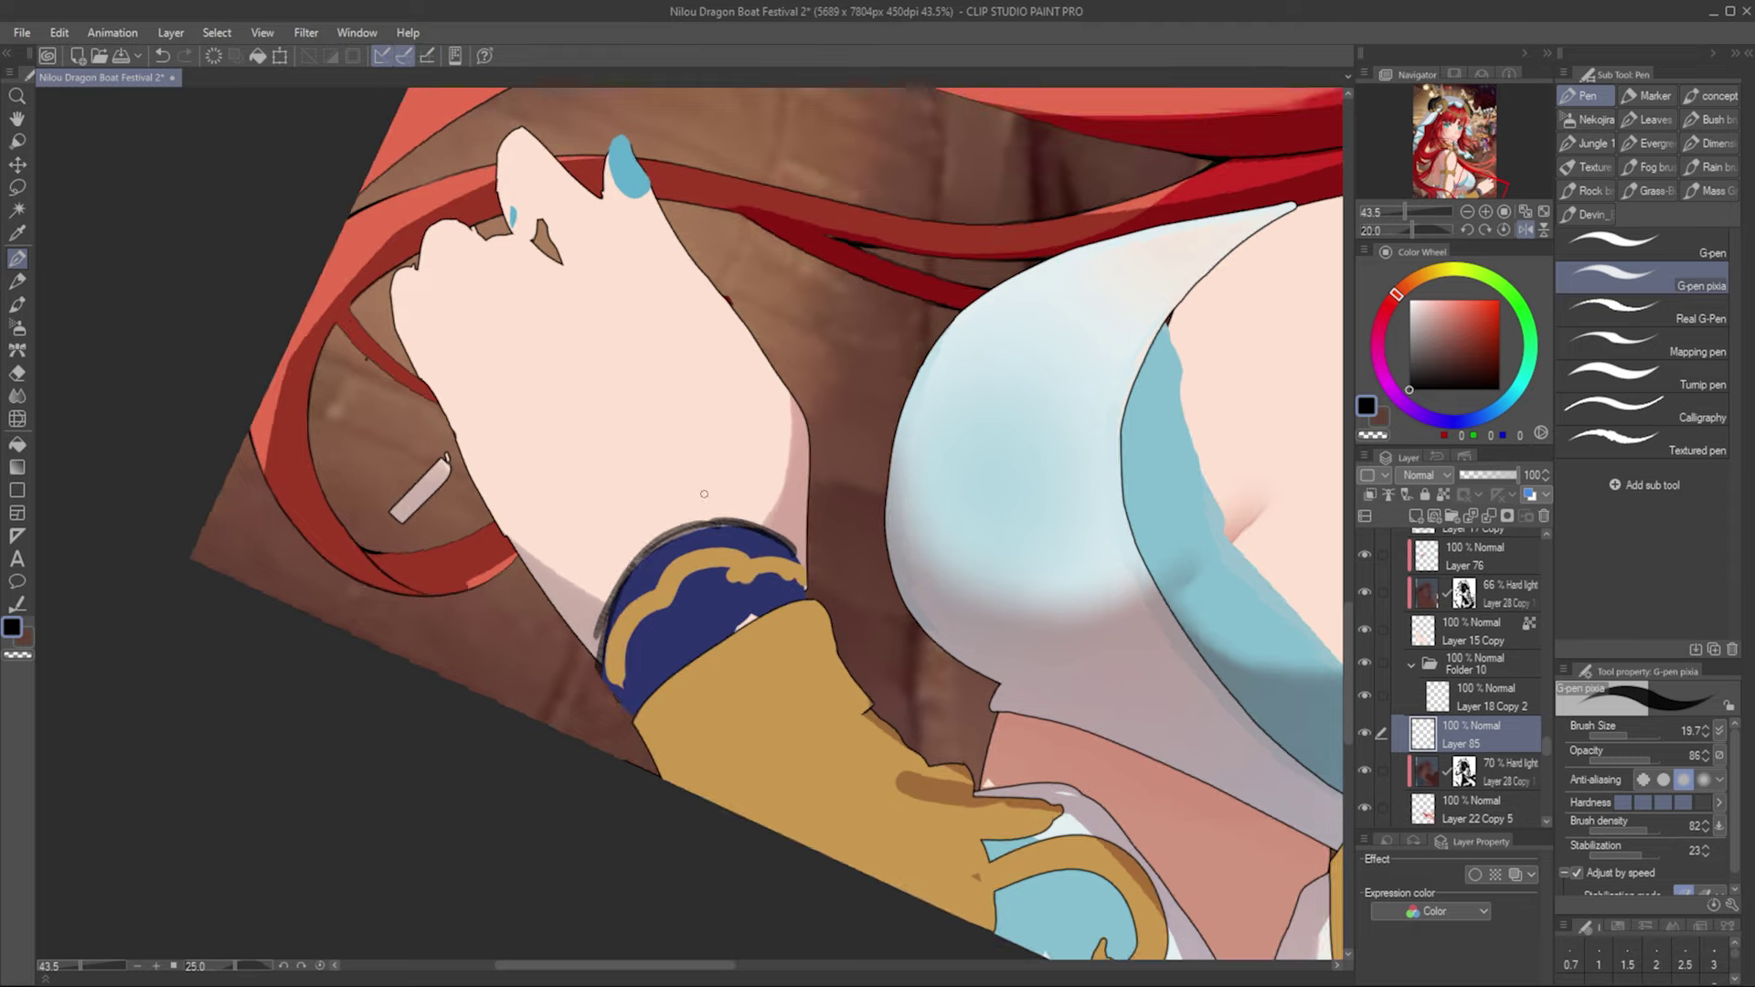
pyautogui.moveTo(590, 683); pyautogui.dragTo(827, 633)
# Step: Blend sampled red and orange-red through the trailing hair on transparency-locked Layer 22 Copy 5 with Pixia opaque watercolor
pyautogui.press('b')
pyautogui.keyDown('alt'); pyautogui.click(827, 634); pyautogui.keyUp('alt')
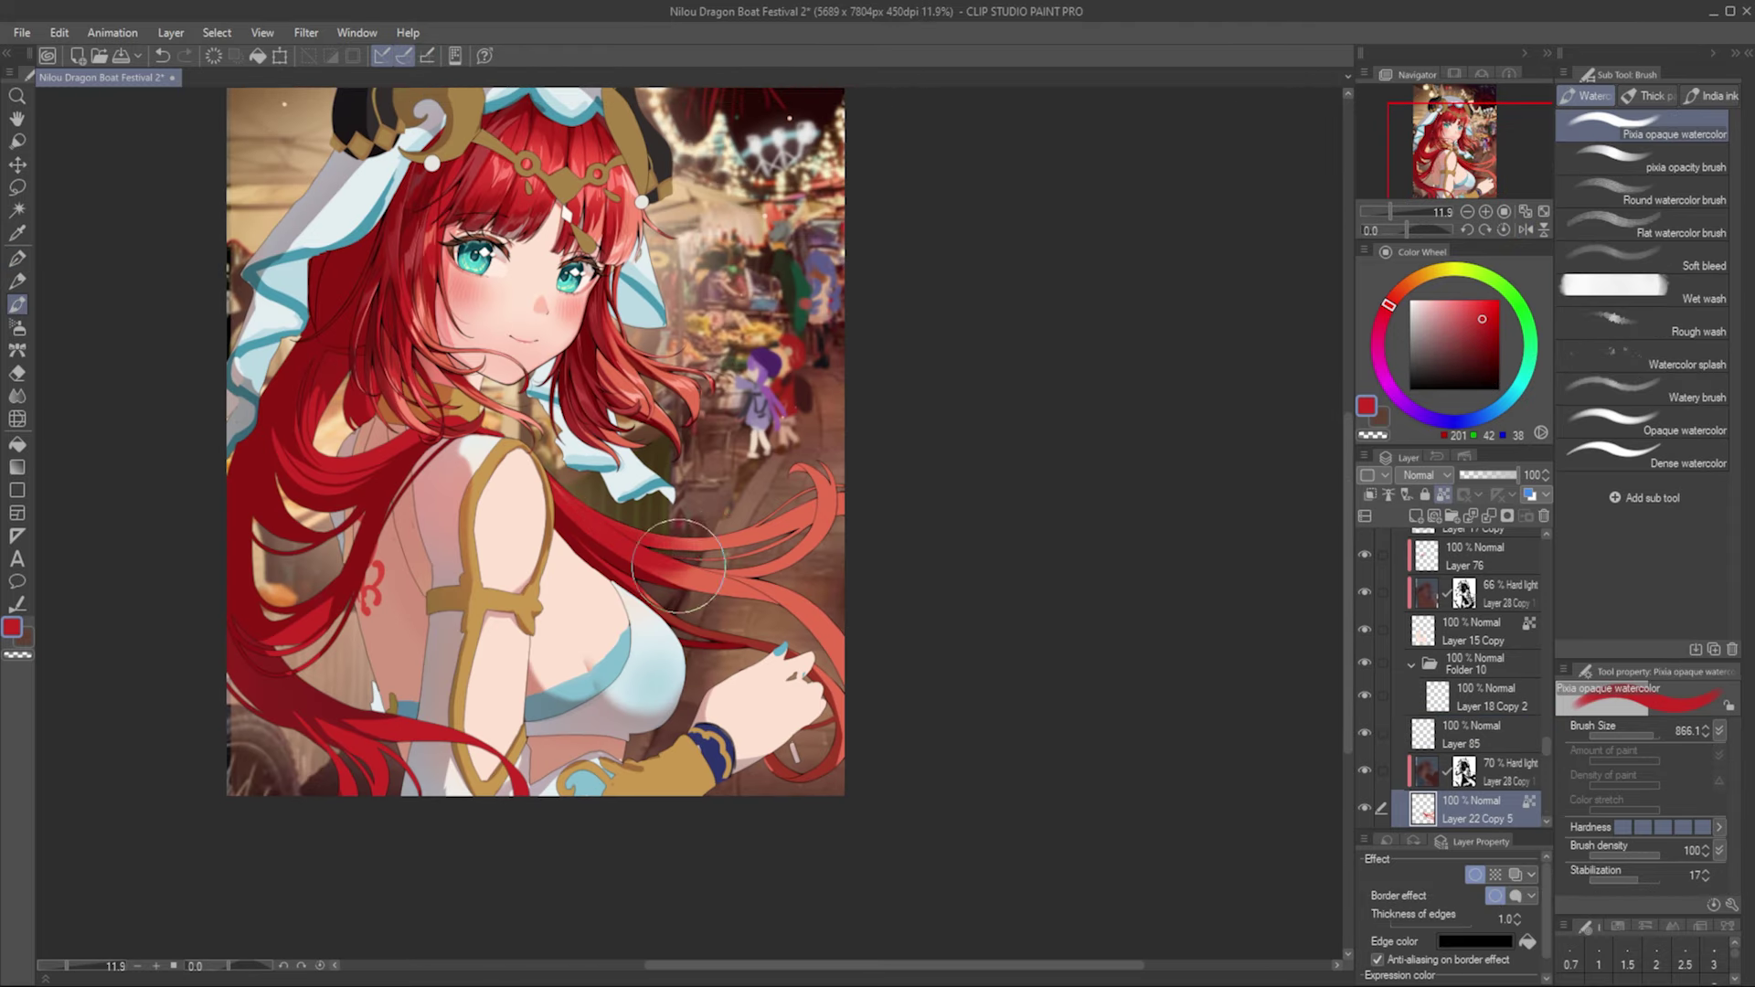
pyautogui.keyDown('ctrl'); pyautogui.keyDown('shift'); pyautogui.click(755, 525); pyautogui.keyUp('shift'); pyautogui.keyUp('ctrl')
pyautogui.keyDown('alt'); pyautogui.click(755, 524); pyautogui.keyUp('alt')
pyautogui.moveTo(755, 525); pyautogui.dragTo(658, 522)
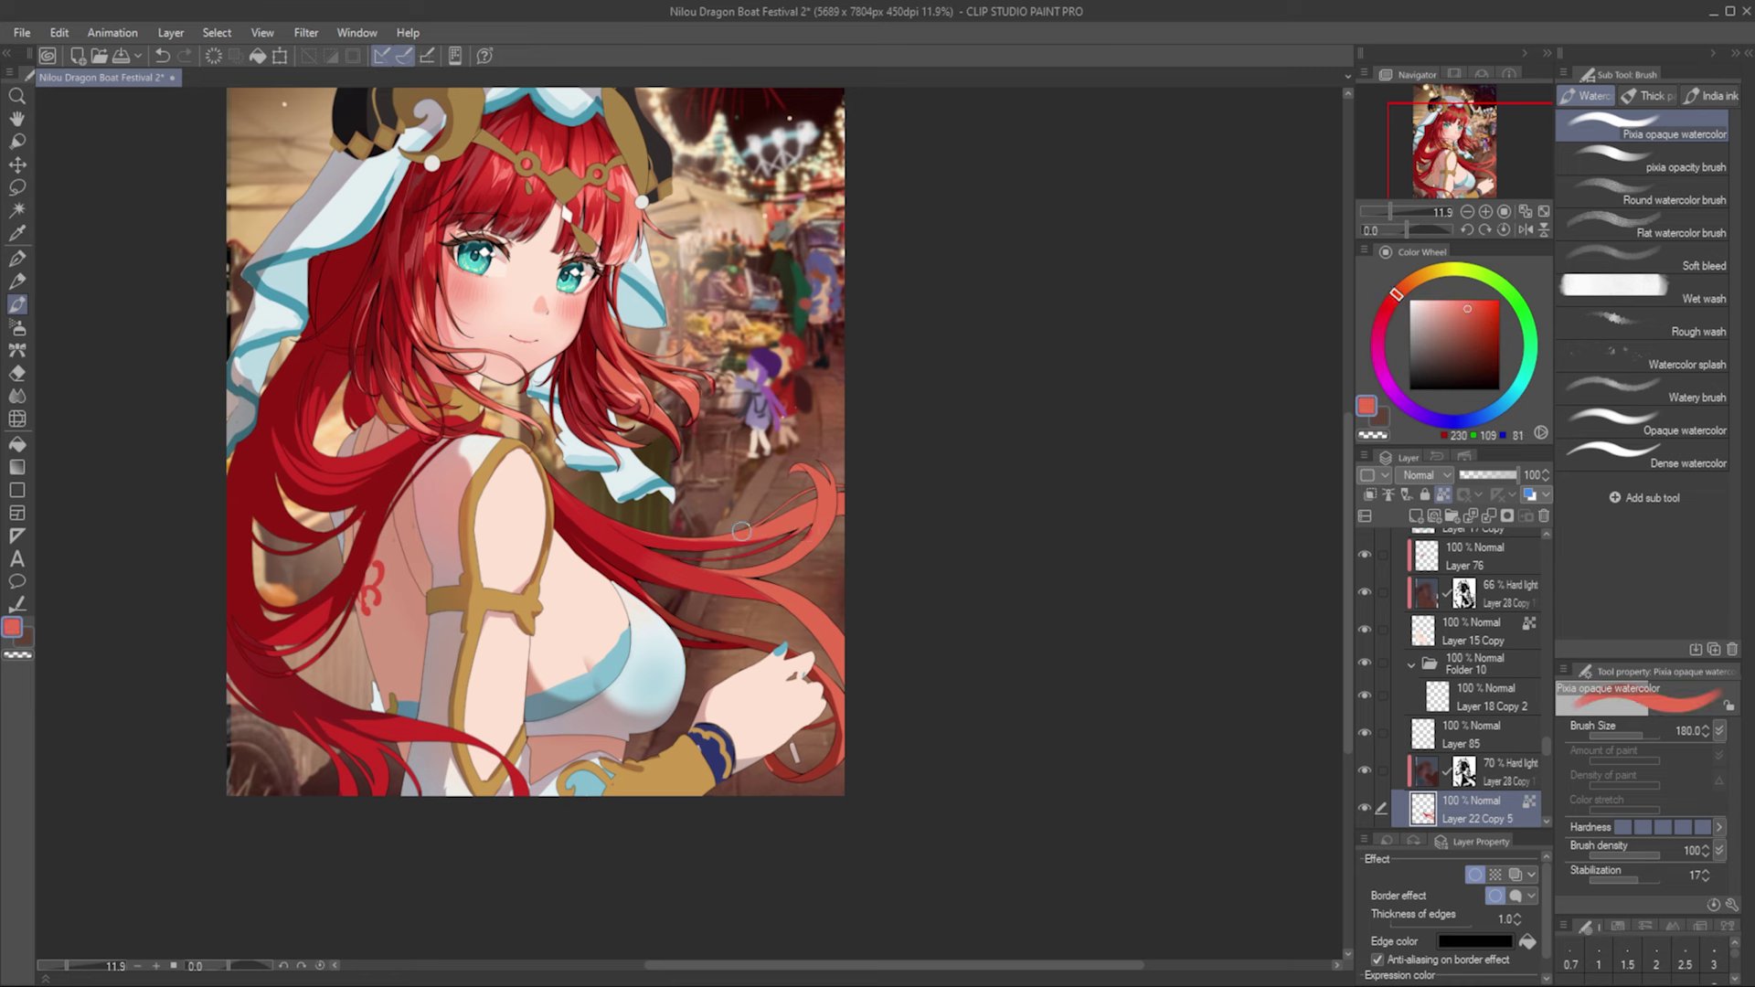
# Step: Paint deep-red shadows into the trailing hair near the shoulder on Layer 22 Copy 5 with a finer brush
pyautogui.press('p')
pyautogui.scroll(2, 659, 522)
pyautogui.keyDown('alt'); pyautogui.click(786, 623); pyautogui.keyUp('alt')
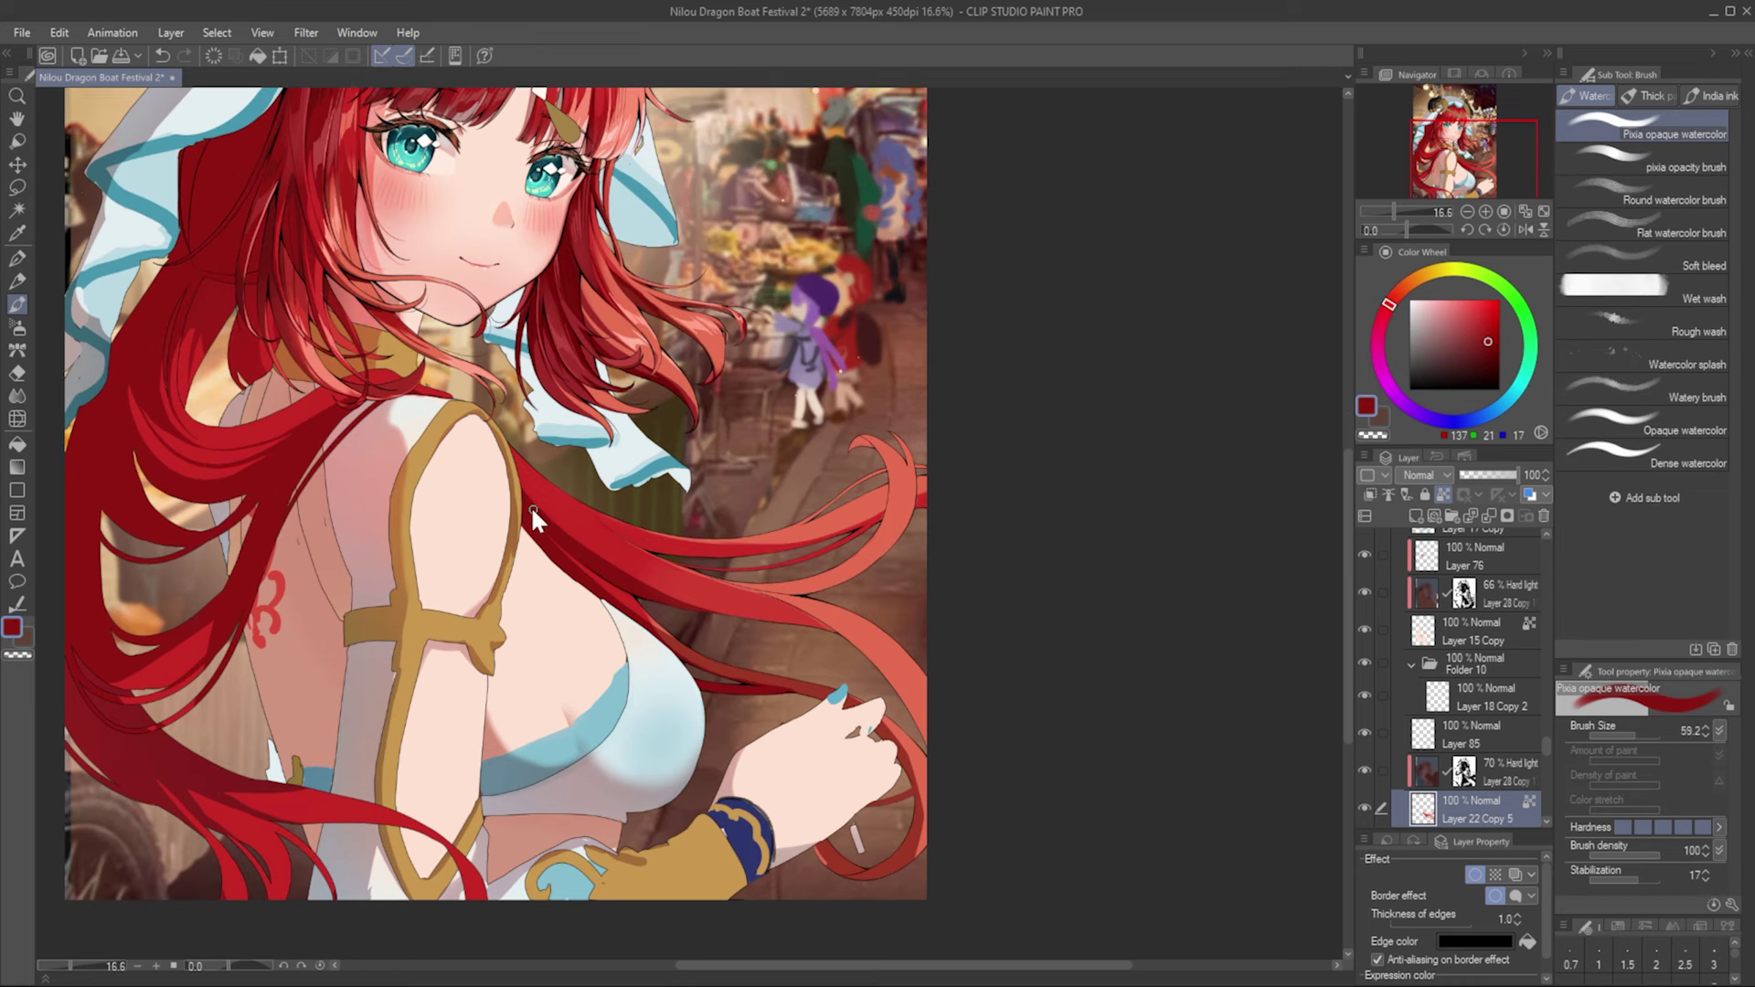
# Step: Add two clipped layers above the trailing hair's colour and paint pale pink highlights and sampled red strand details on them
pyautogui.hotkey('ctrl', 'shift', 'n')
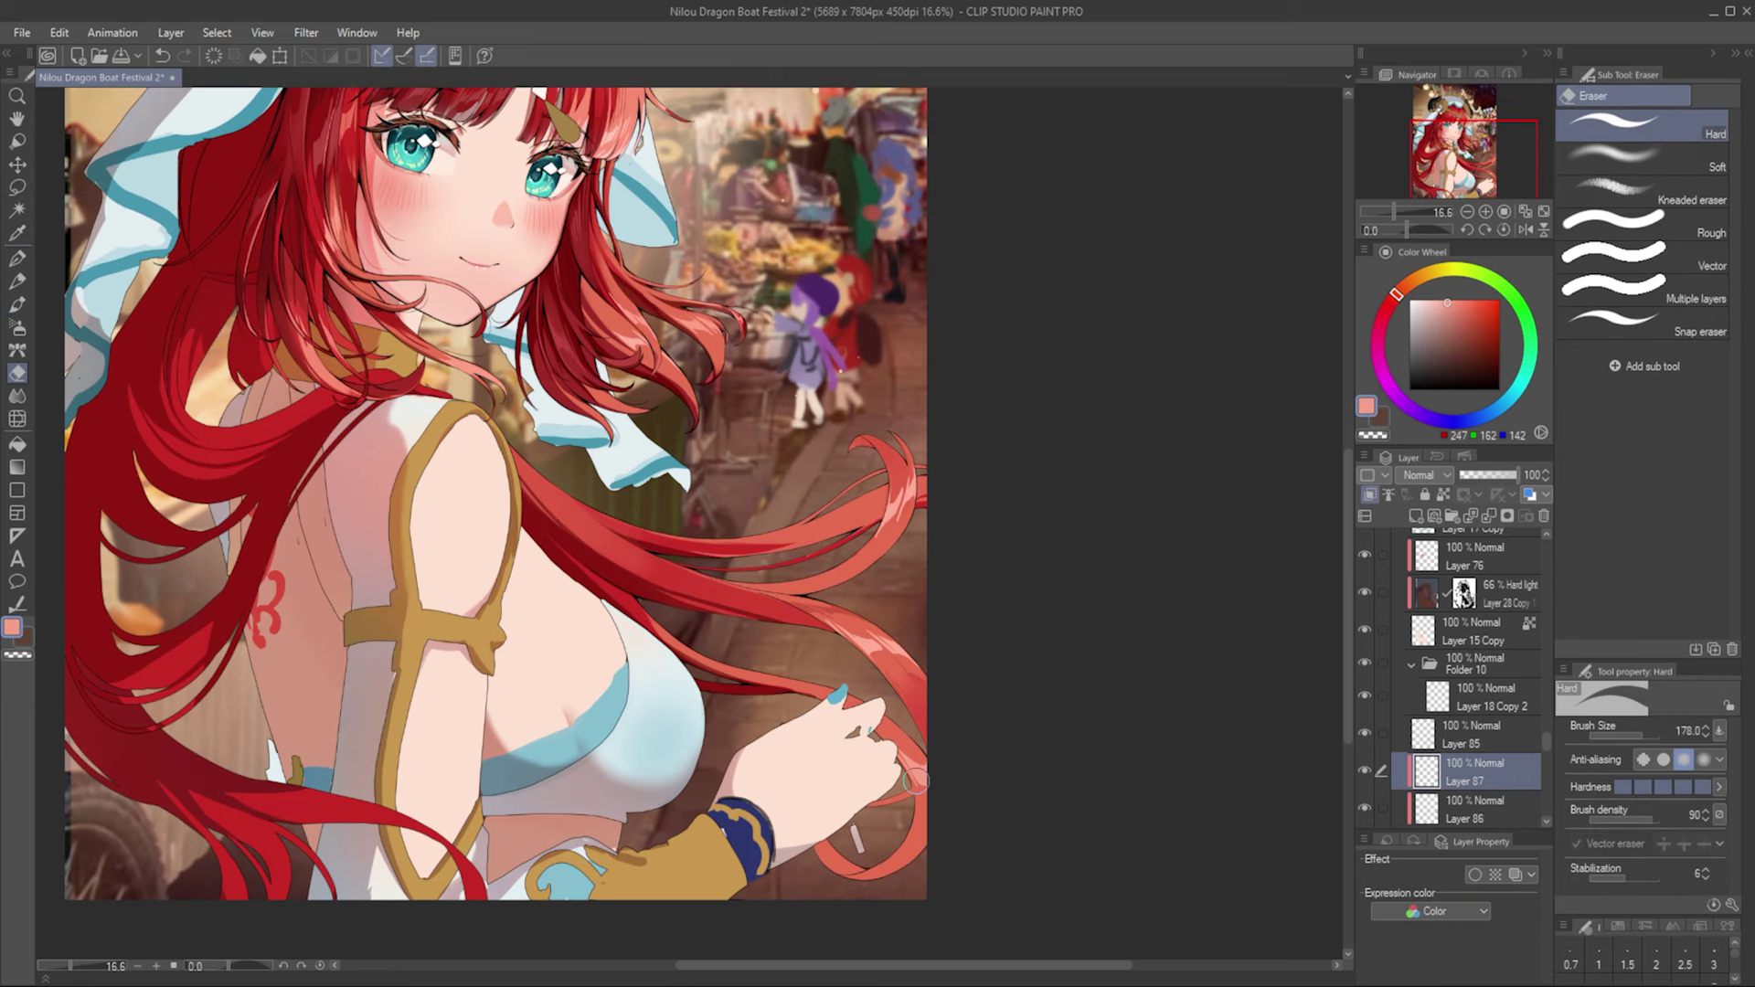
pyautogui.keyDown('alt'); pyautogui.click(844, 861); pyautogui.keyUp('alt')
pyautogui.keyDown('alt'); pyautogui.click(919, 837); pyautogui.keyUp('alt')
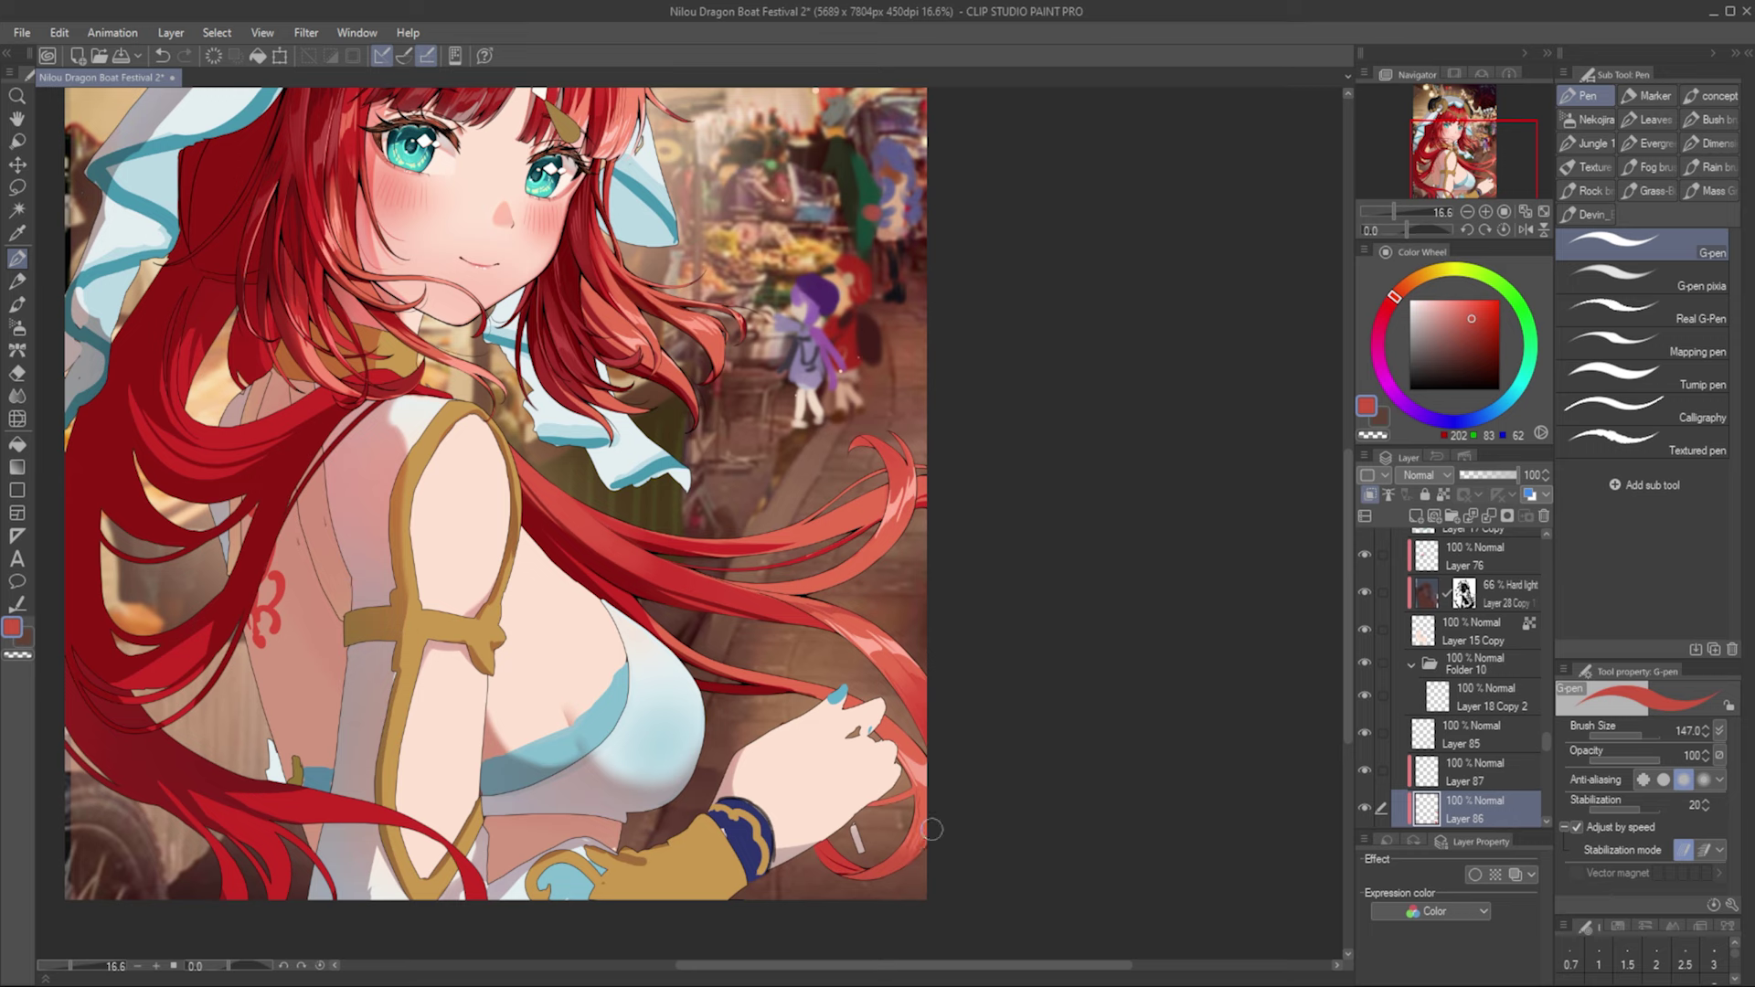
pyautogui.keyDown('alt'); pyautogui.click(694, 594); pyautogui.keyUp('alt')
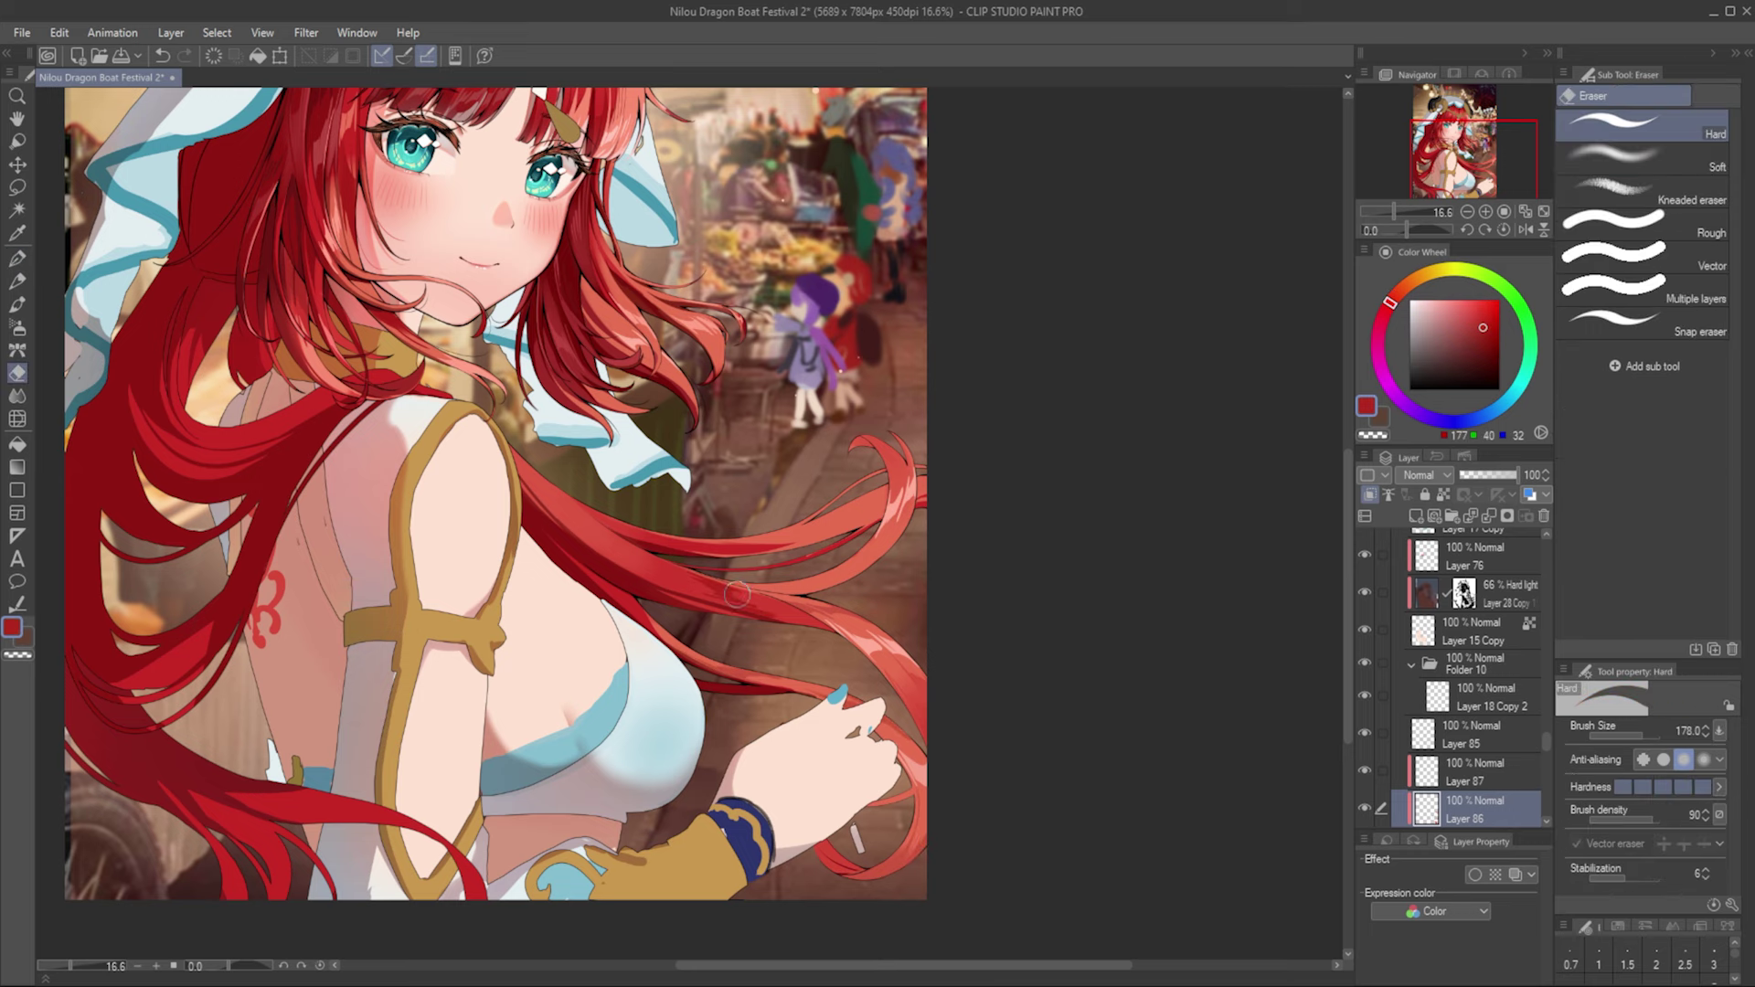
# Step: Paint bright pinkish-red highlights along the trailing hair on Layer 87, trimming them with the Hard eraser
pyautogui.click(1463, 301)
pyautogui.hotkey('alt', ']')
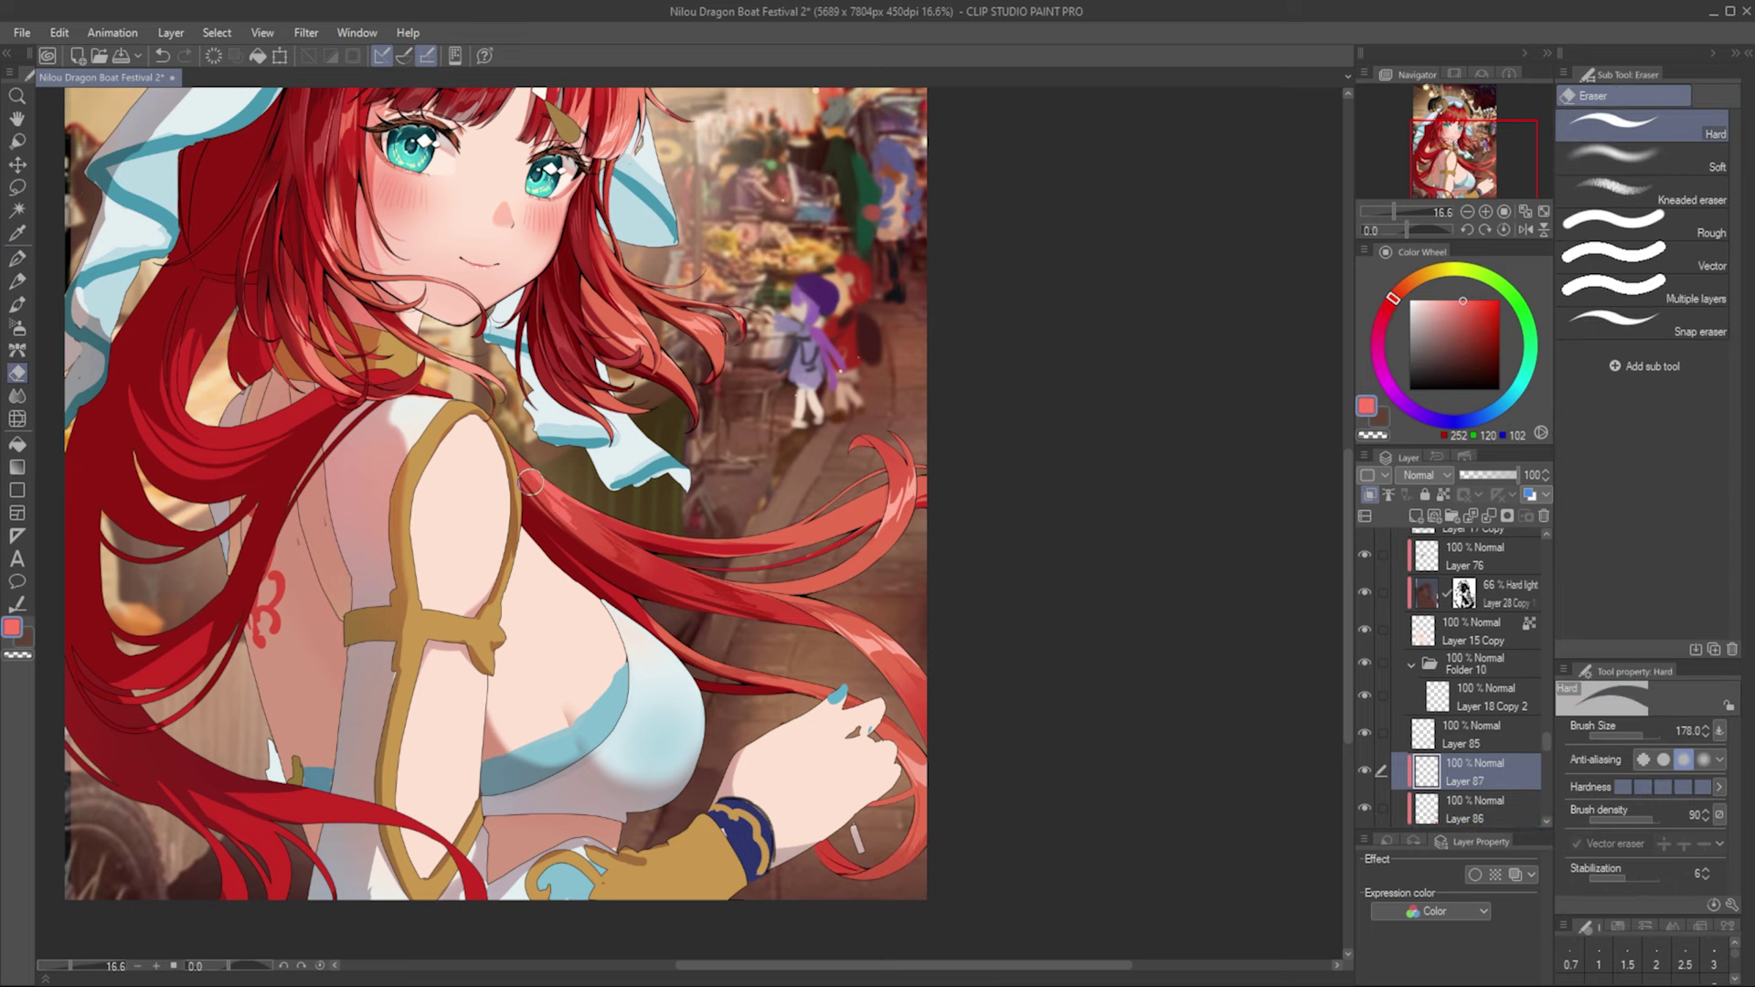
pyautogui.keyDown('alt'); pyautogui.click(859, 501); pyautogui.keyUp('alt')
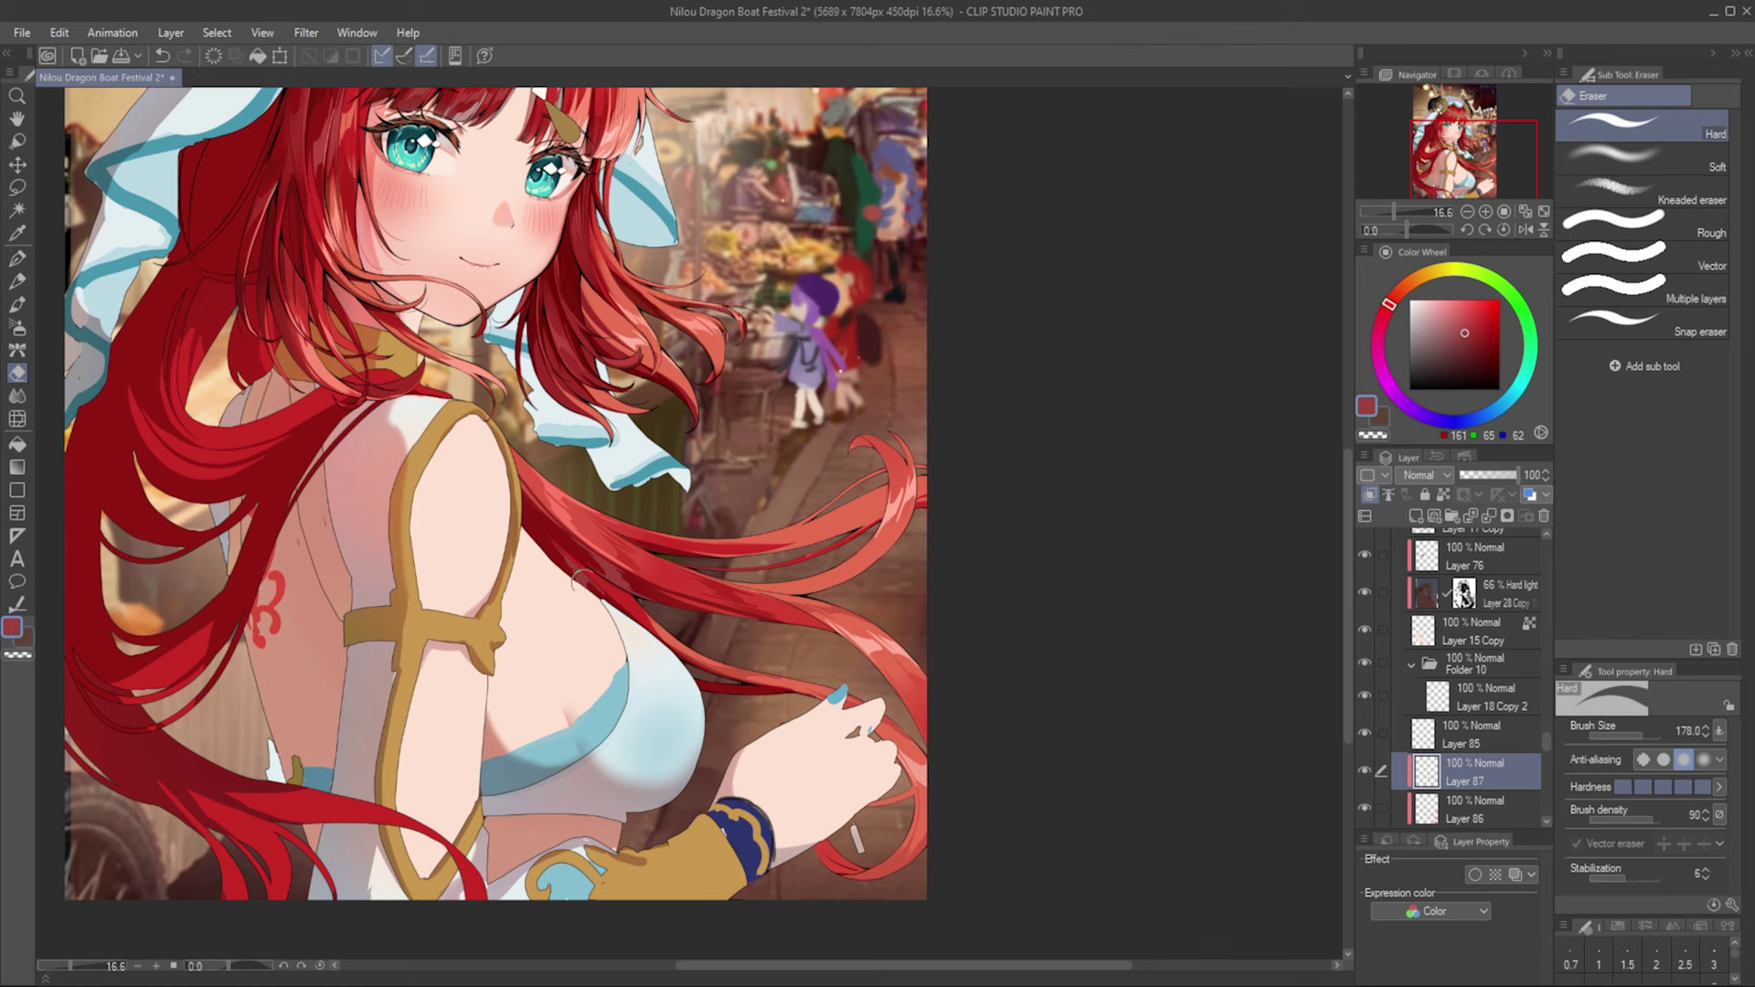
# Step: Tint the trailing hair's outer locks soft pink and add sampled red strokes on Layer 22 Copy 5
pyautogui.hotkey('alt', '[')
pyautogui.hotkey('alt', '[')
pyautogui.hotkey('alt', '[')
pyautogui.keyDown('alt'); pyautogui.click(804, 534); pyautogui.keyUp('alt')
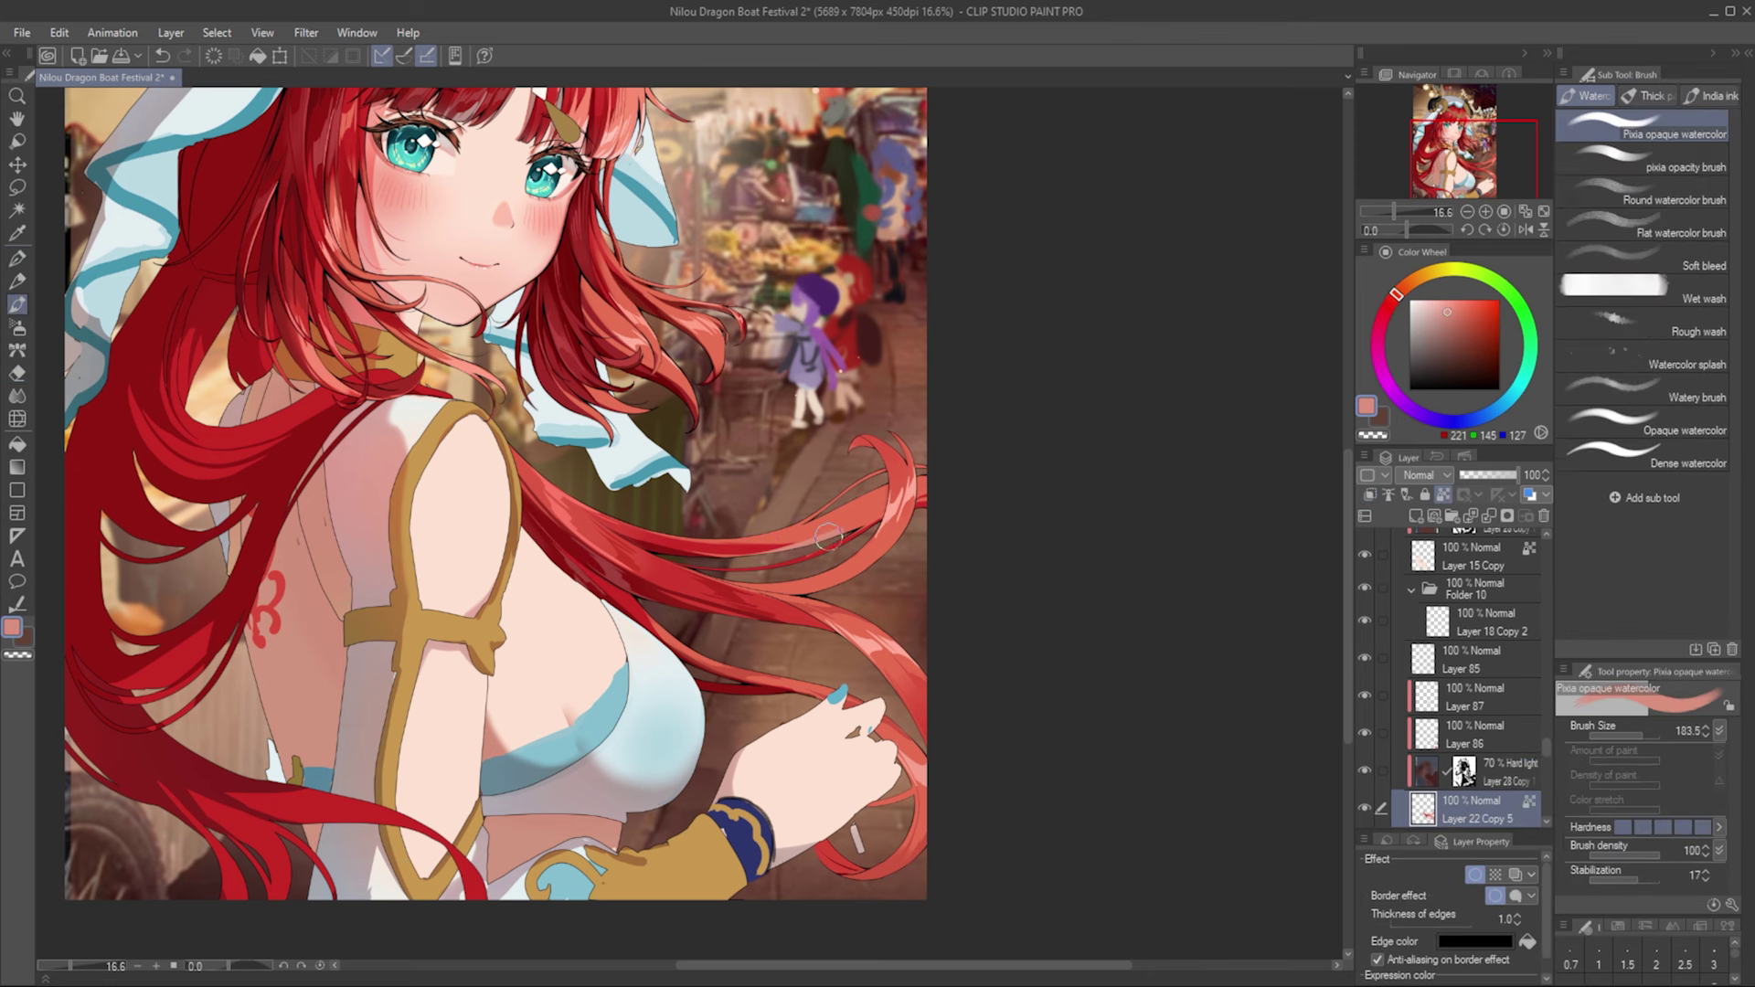
pyautogui.press('e')
pyautogui.moveTo(1015, 211); pyautogui.dragTo(759, 583)
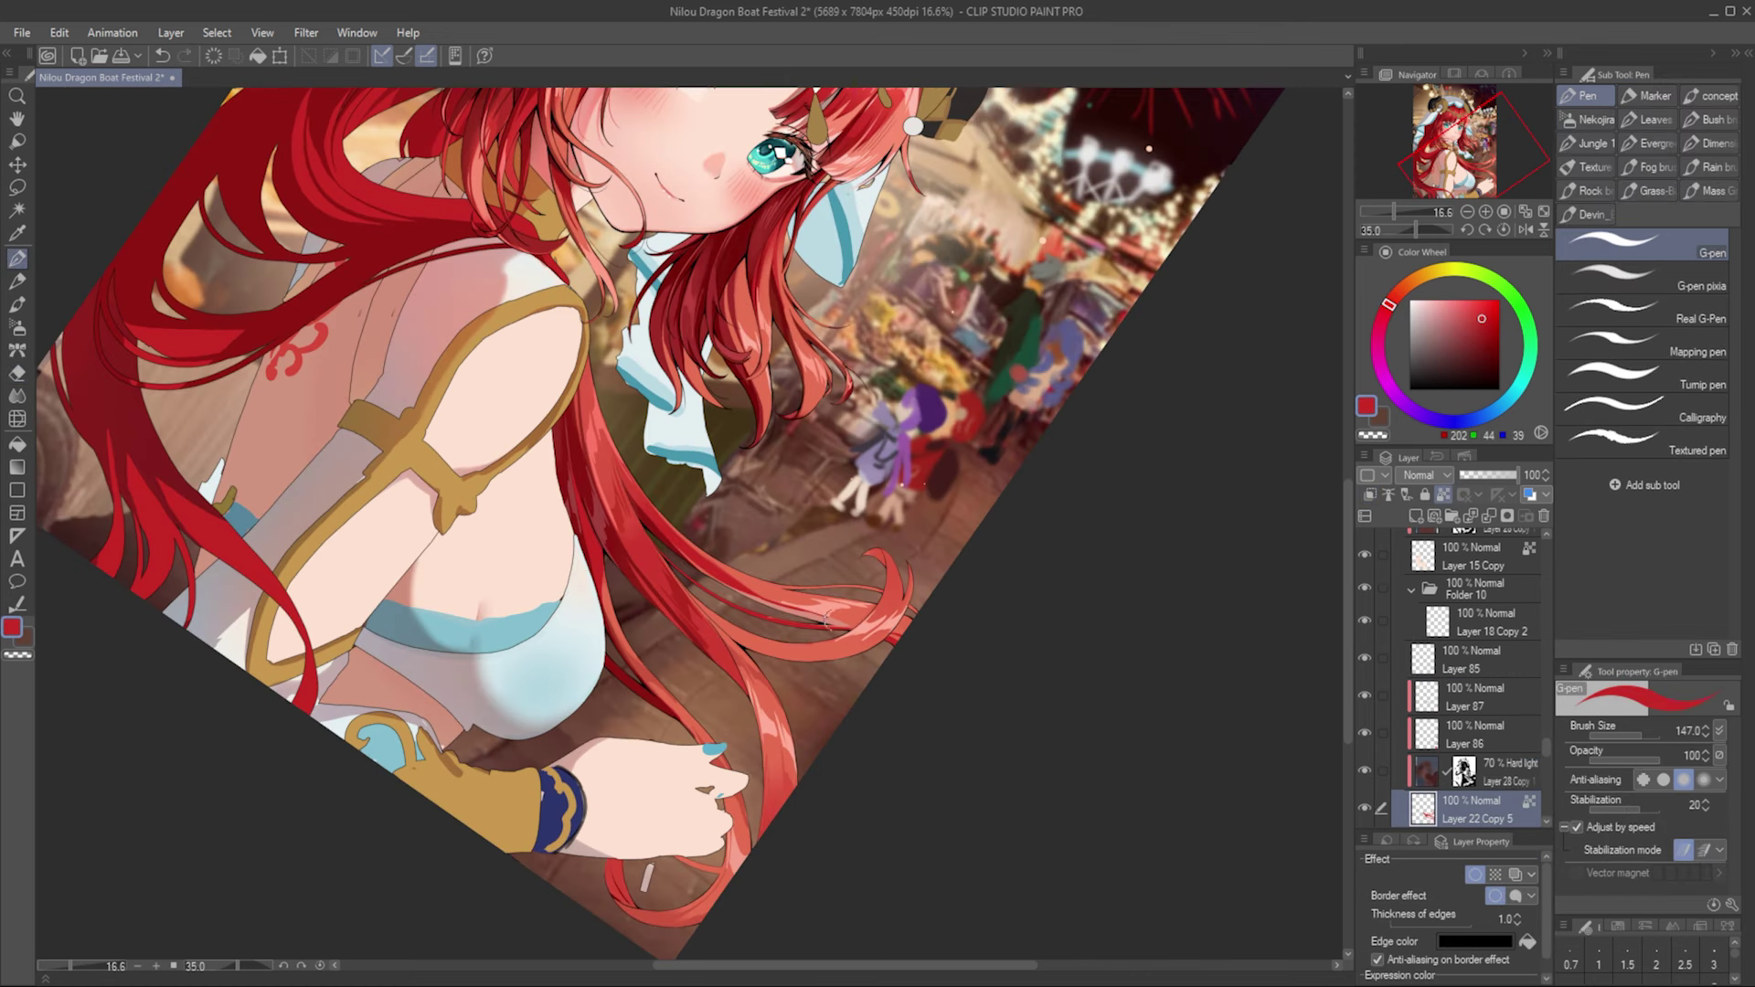
pyautogui.keyDown('alt'); pyautogui.click(759, 582); pyautogui.keyUp('alt')
pyautogui.press('p')
# Step: Add fine strand details in sampled reds to the trailing locks and curled tip on Layer 87, erasing the excess
pyautogui.hotkey('alt', ']')
pyautogui.hotkey('alt', ']')
pyautogui.hotkey('alt', ']')
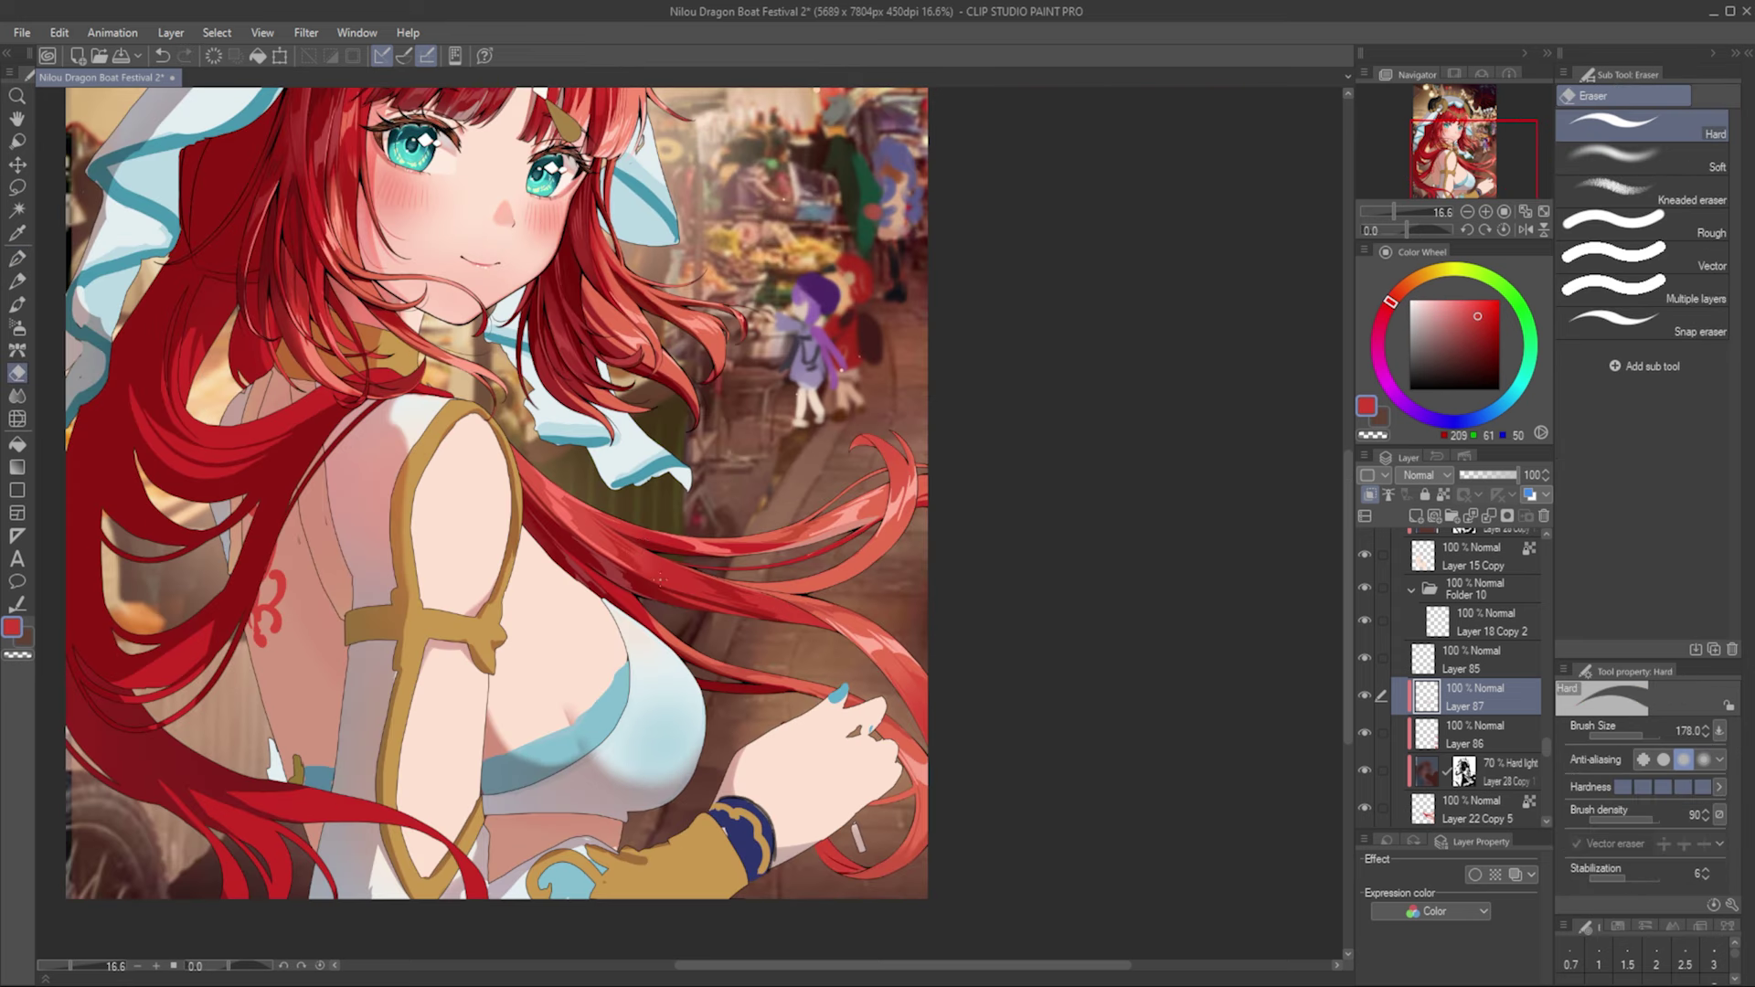
pyautogui.hotkey('ctrl', 'shift', '0')
pyautogui.keyDown('alt'); pyautogui.click(770, 533); pyautogui.keyUp('alt')
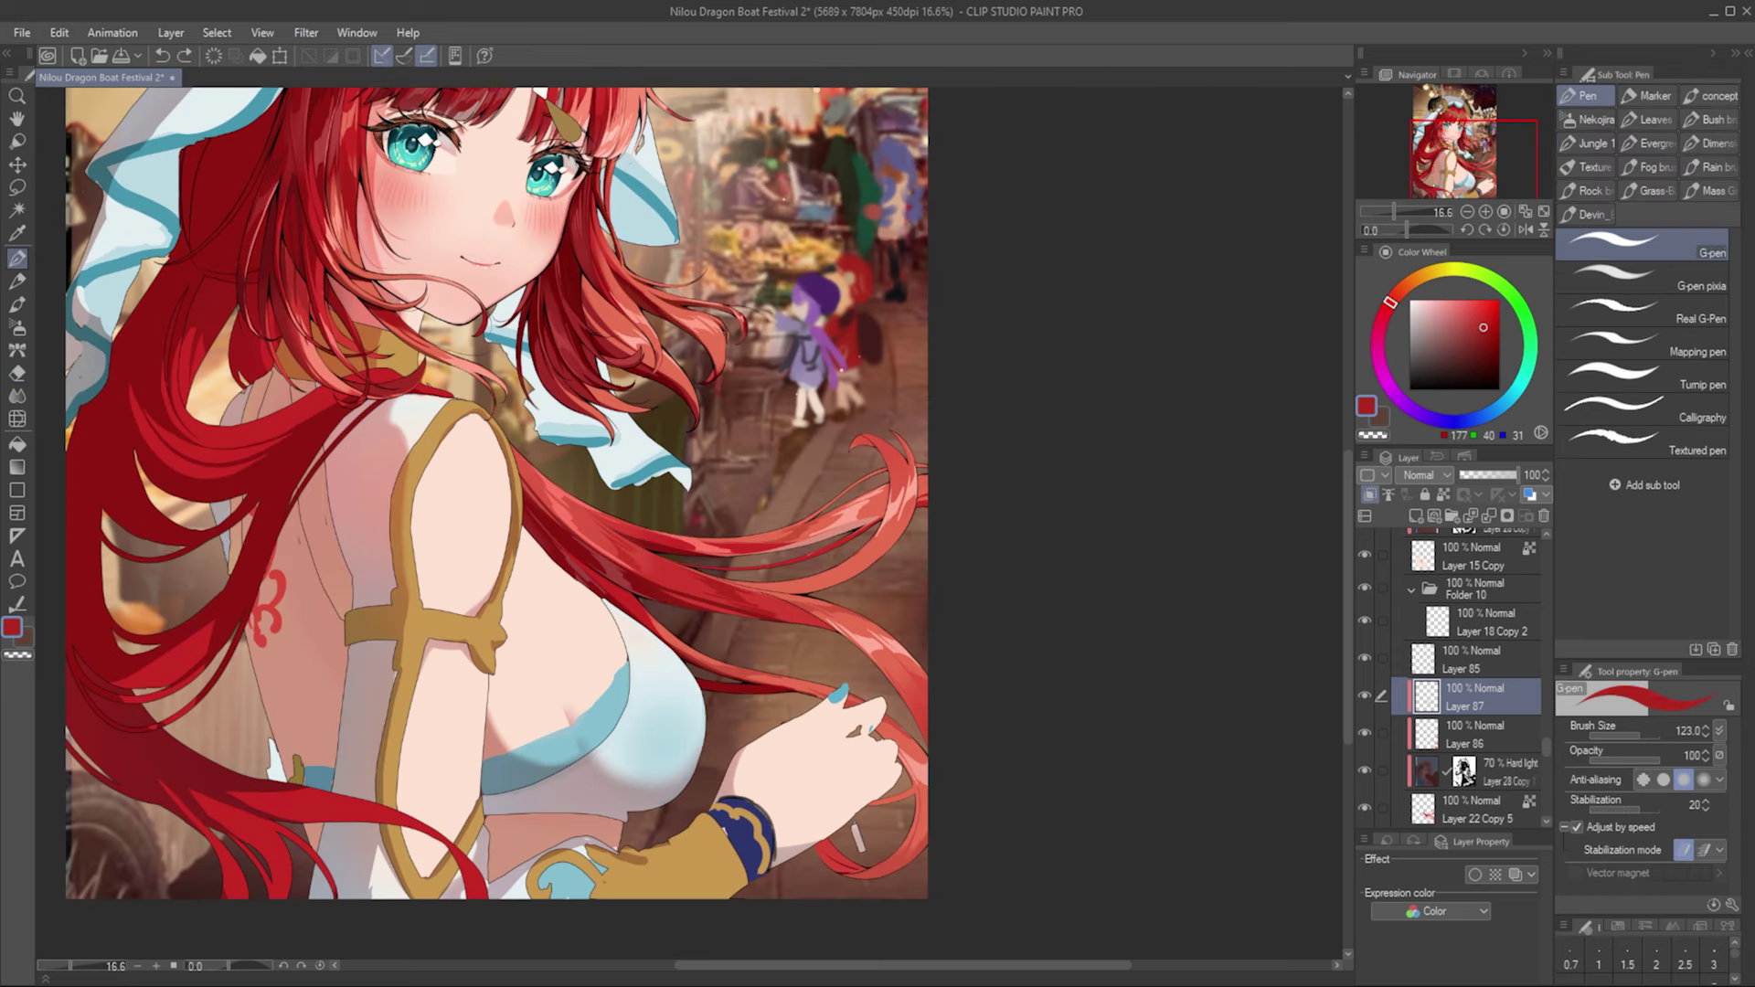
pyautogui.keyDown('alt'); pyautogui.click(908, 482); pyautogui.keyUp('alt')
pyautogui.keyDown('alt'); pyautogui.click(857, 439); pyautogui.keyUp('alt')
pyautogui.hotkey('ctrl', '-')
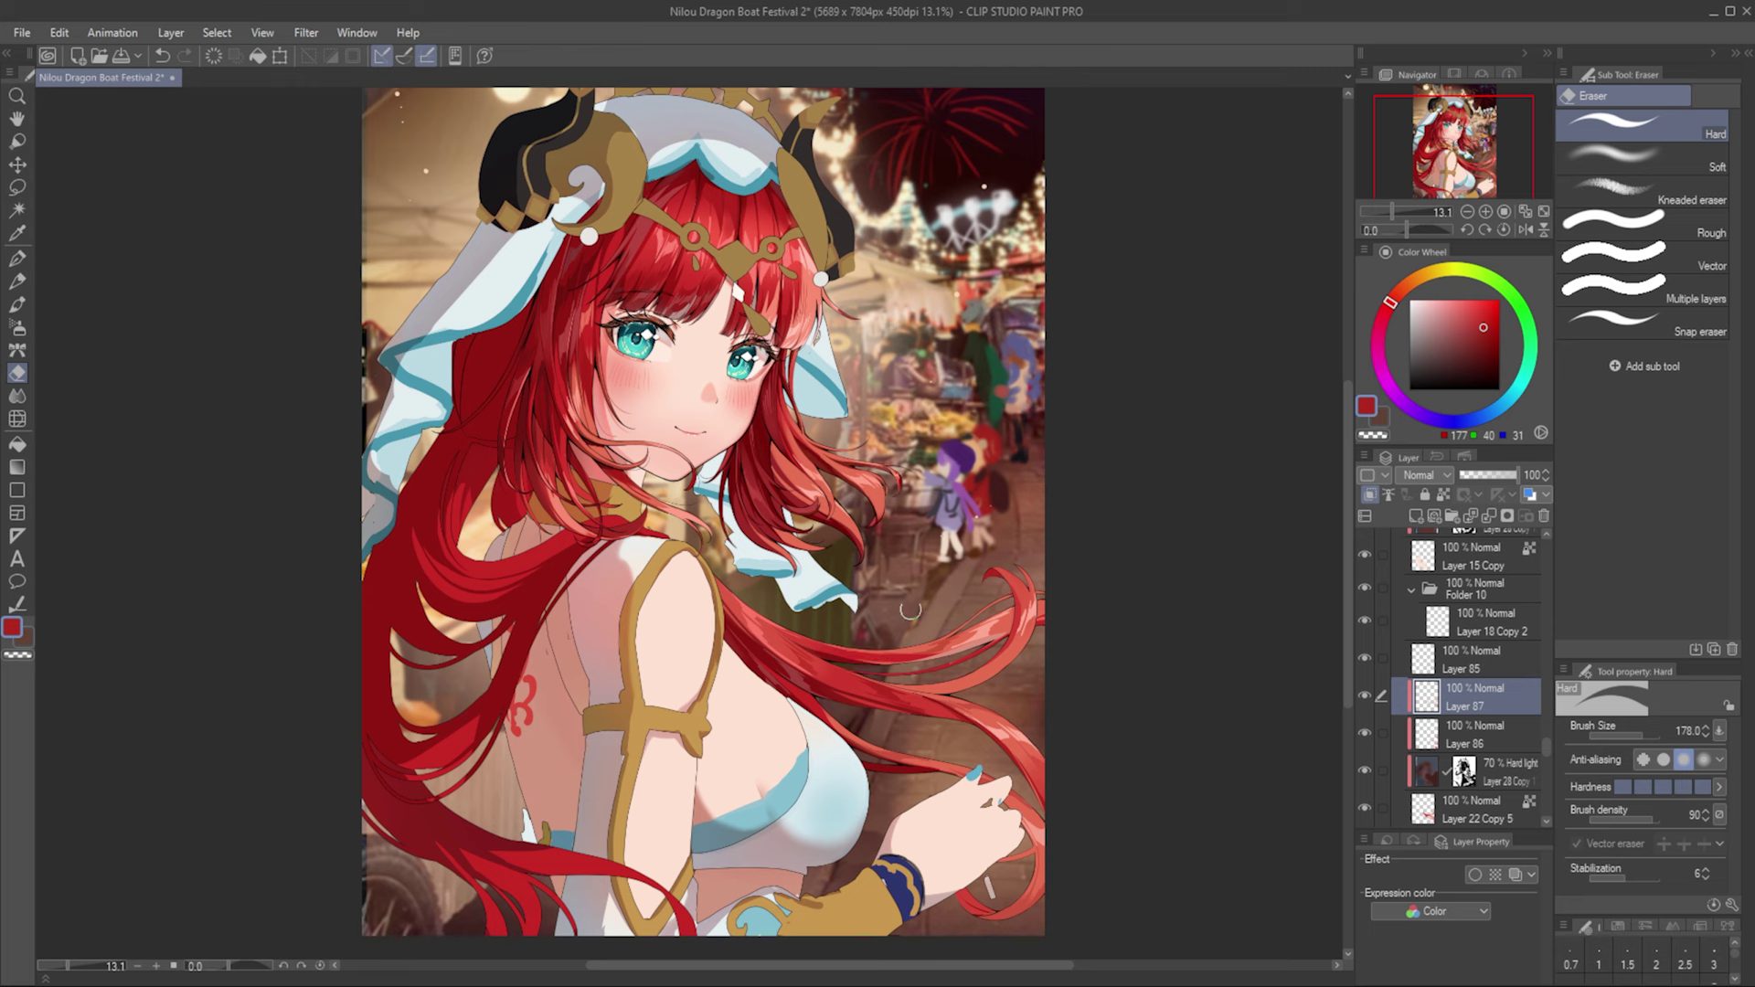
# Step: Set the back hair's Layer 28 Copy 4 hard-light shading to 77% opacity and add a clipped and a normal layer above it
pyautogui.scroll(1, 463, 361)
pyautogui.keyDown('alt'); pyautogui.click(464, 361); pyautogui.keyUp('alt')
pyautogui.click(1499, 619)
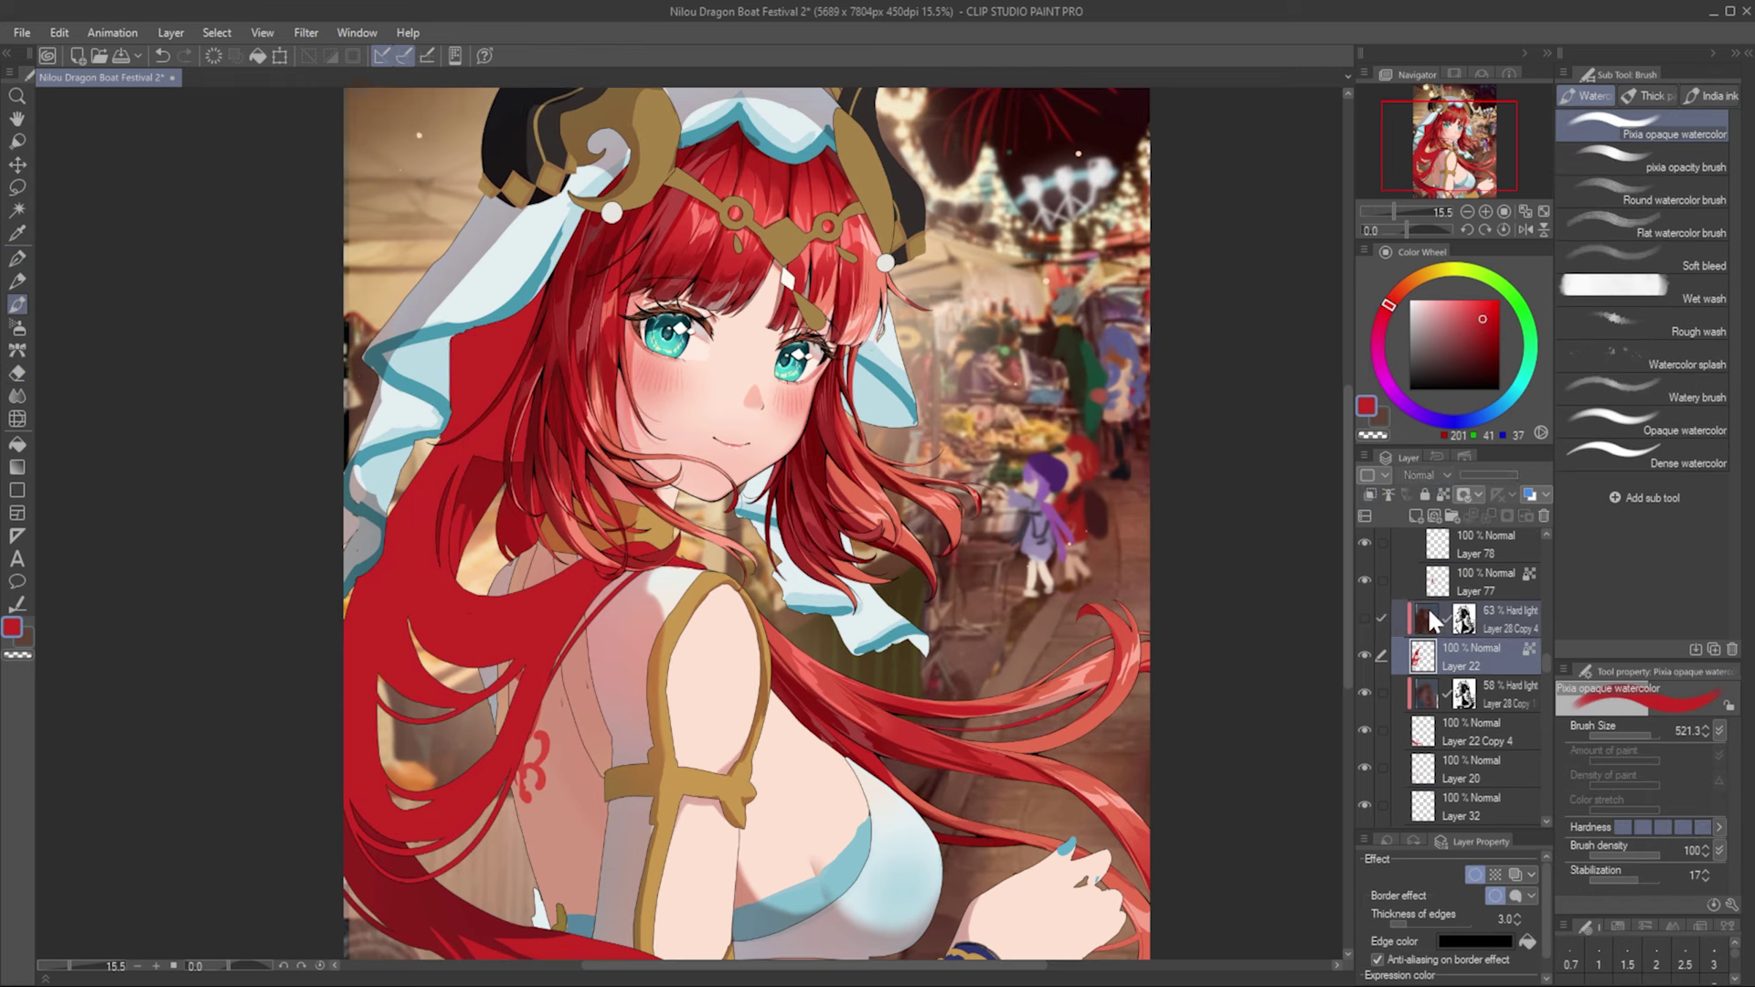
pyautogui.click(1416, 515)
pyautogui.click(1416, 515)
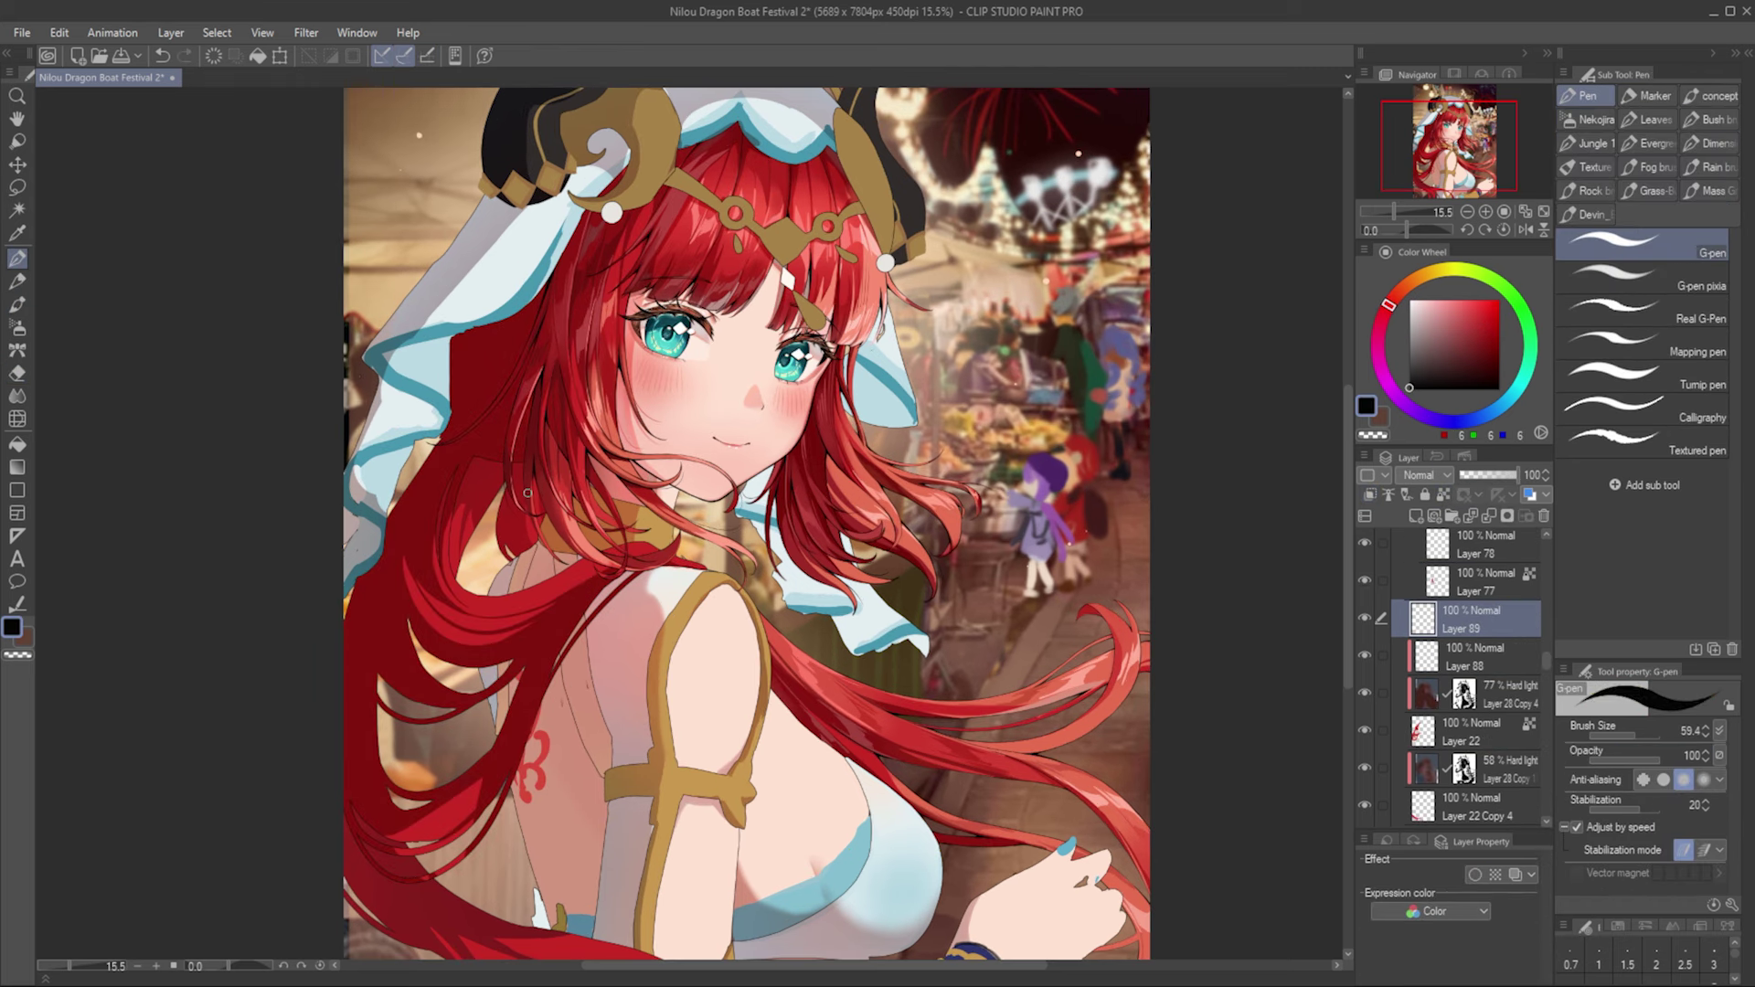
# Step: Draw a gold hair tie around the back hair beside the veil on Layer 89 and adjust its shape with Liquify
pyautogui.keyDown('alt'); pyautogui.click(480, 457); pyautogui.keyUp('alt')
pyautogui.press('e')
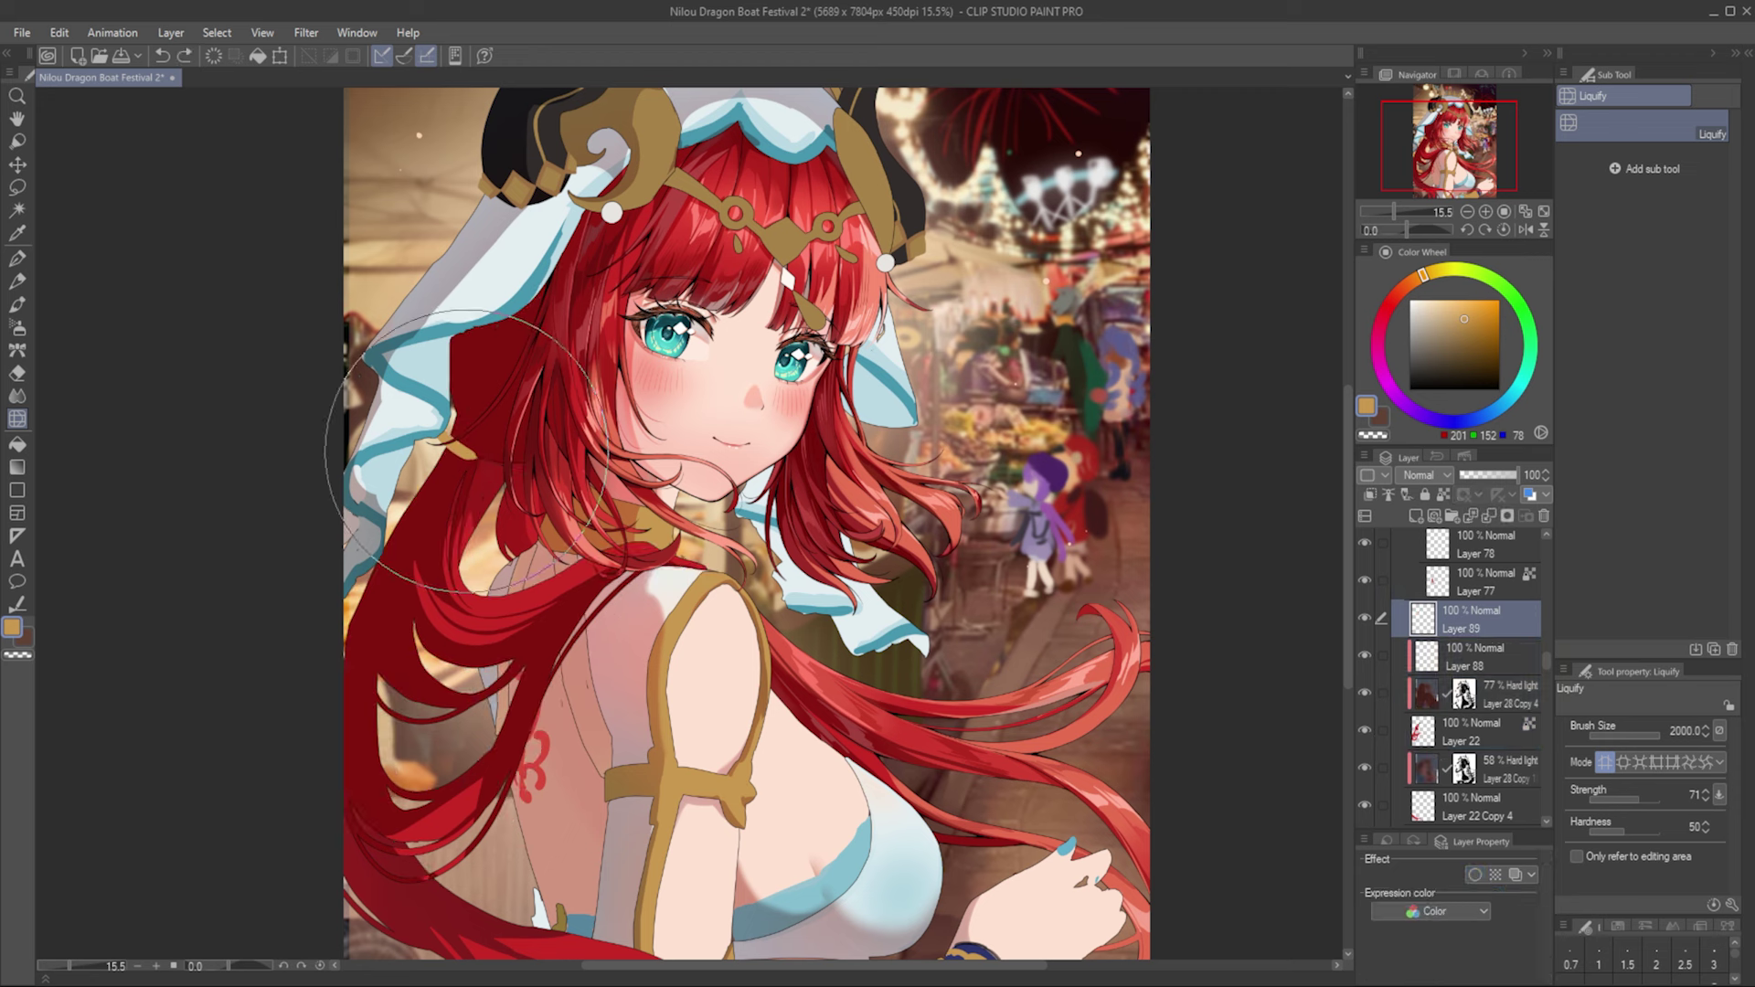
pyautogui.keyDown('ctrl'); pyautogui.click(448, 438); pyautogui.keyUp('ctrl')
pyautogui.press('p')
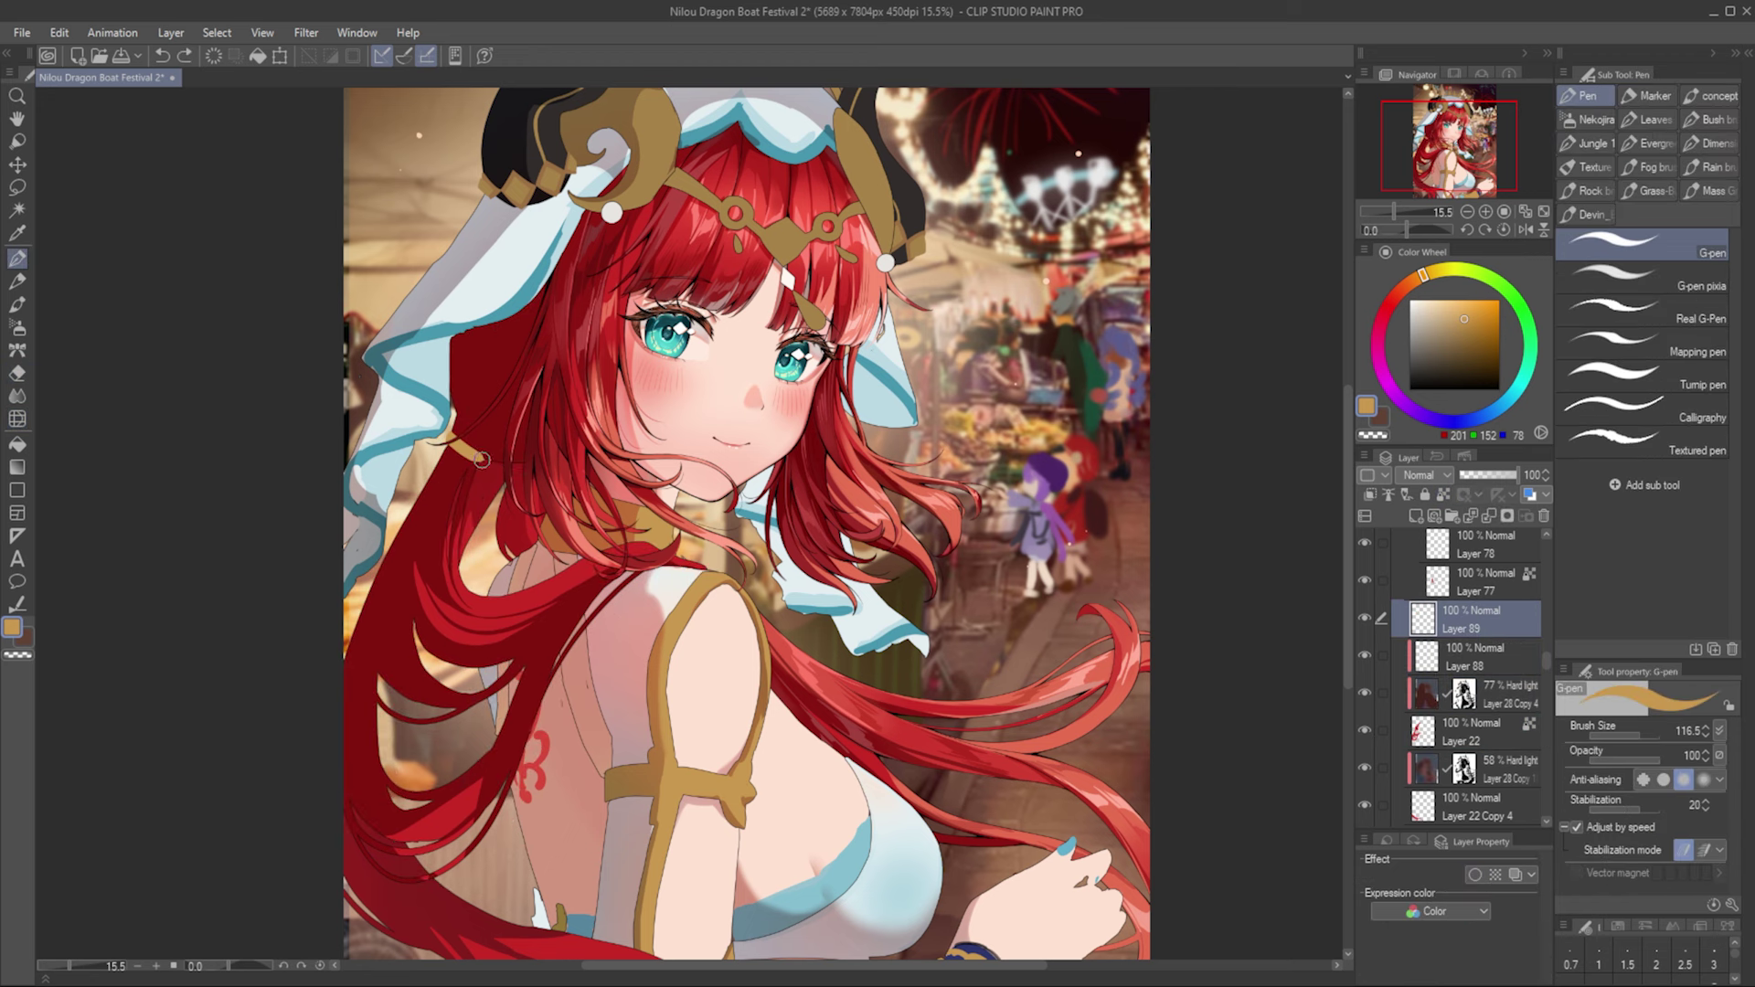
pyautogui.keyDown('alt'); pyautogui.click(471, 429); pyautogui.keyUp('alt')
pyautogui.scroll(3, 545, 458)
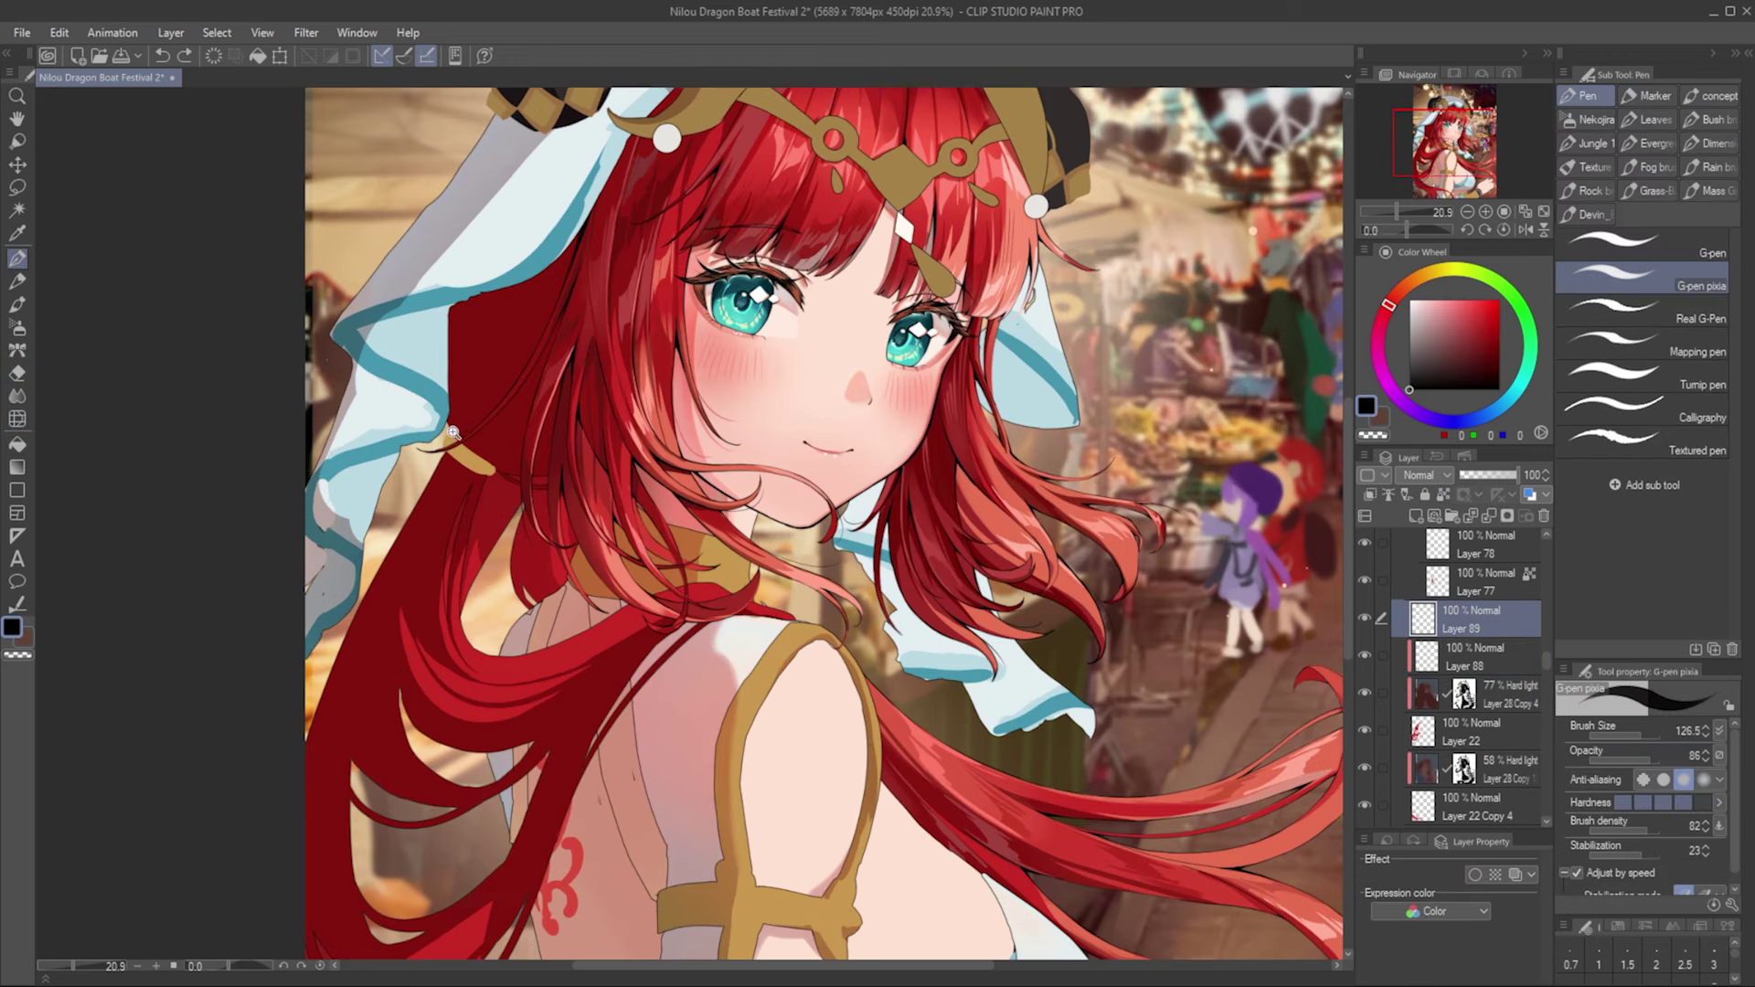
# Step: Add a normal layer, ink dark strand lines around the gold hair tie, and place it below the tie's layer
pyautogui.hotkey('ctrl', 'shift', 'n')
pyautogui.hotkey('ctrl', 'z')
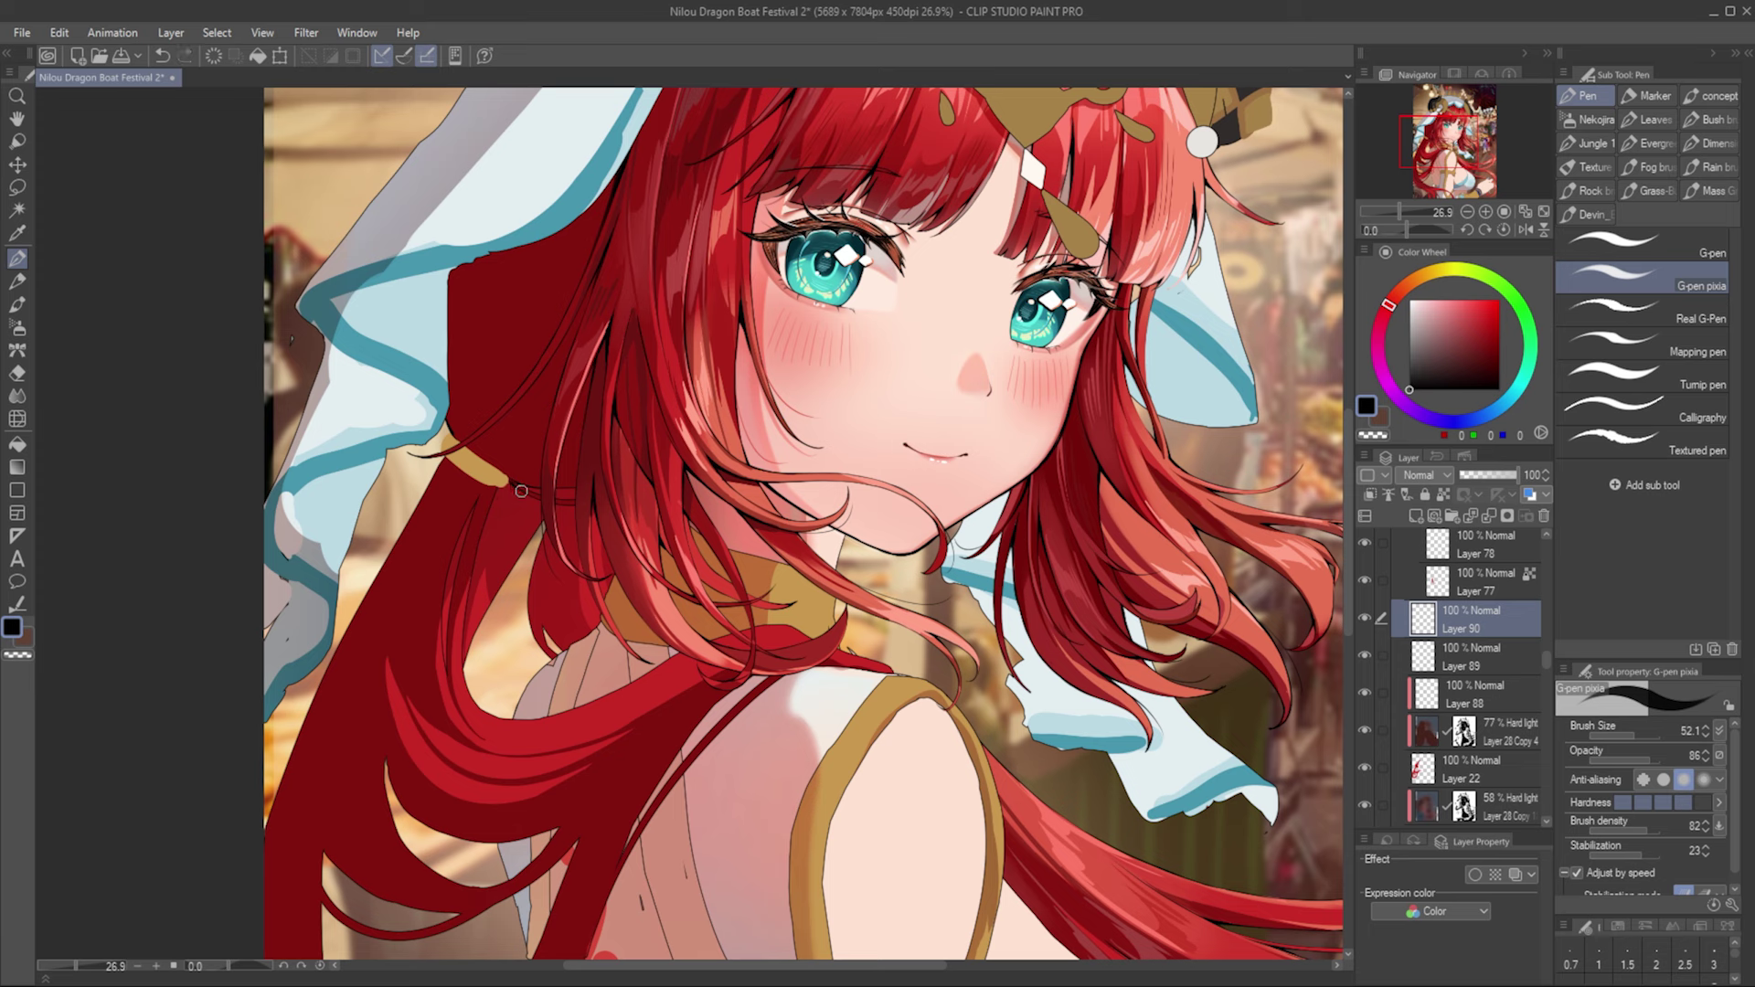
pyautogui.moveTo(521, 491); pyautogui.dragTo(549, 441)
pyautogui.hotkey('ctrl', '[')
pyautogui.keyDown('ctrl'); pyautogui.keyDown('shift'); pyautogui.click(549, 485); pyautogui.keyUp('shift'); pyautogui.keyUp('ctrl')
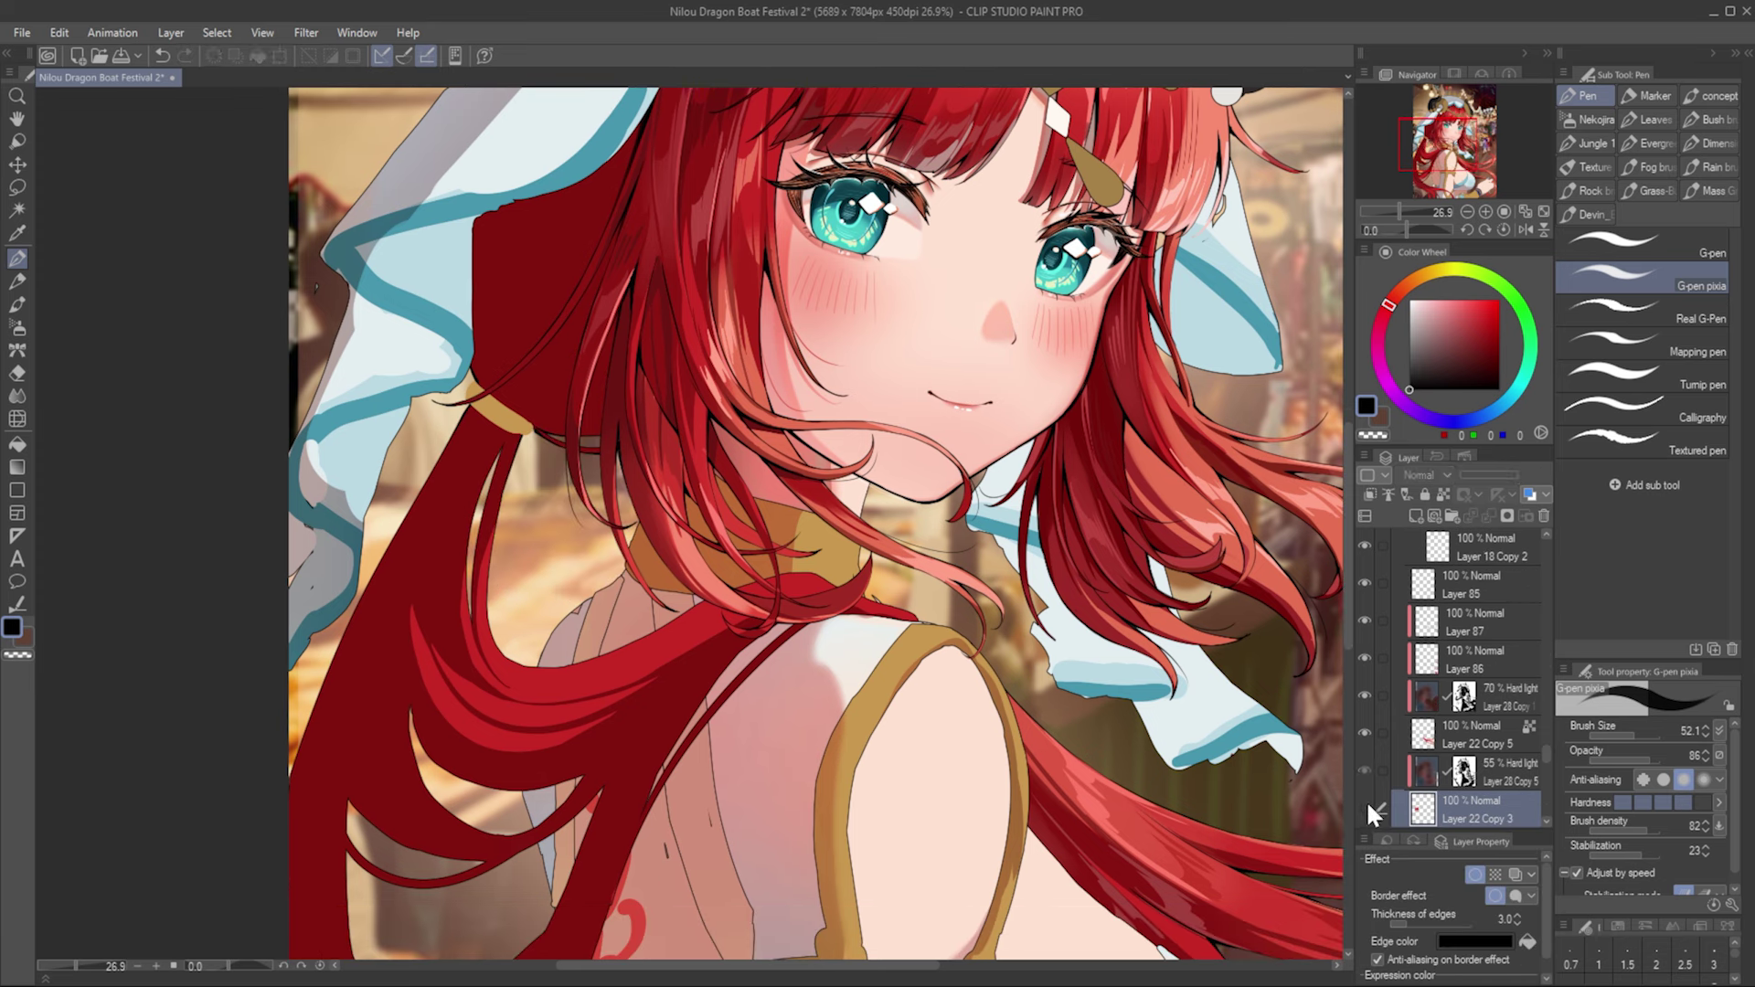
# Step: Paint sampled red strands under the hair tie on Layer 22, try a rear strand on Layer 22 Copy 3, and choose G-pen
pyautogui.keyDown('alt'); pyautogui.click(525, 512); pyautogui.keyUp('alt')
pyautogui.moveTo(529, 686); pyautogui.dragTo(512, 639)
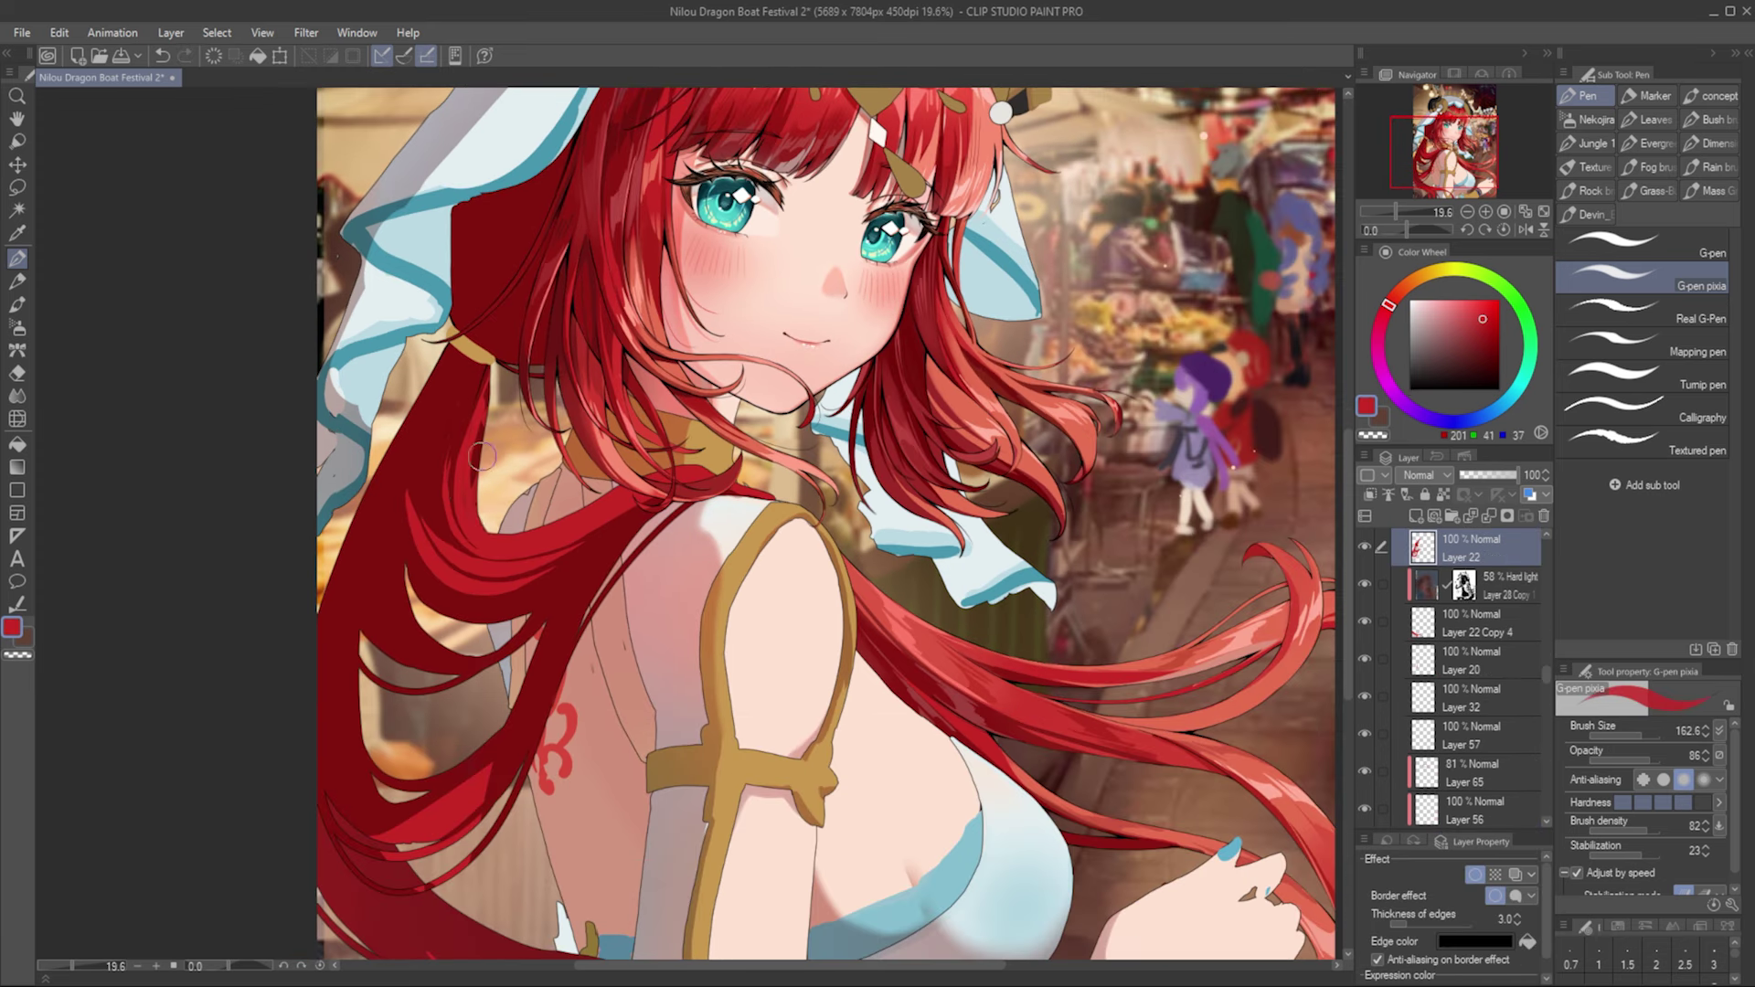
pyautogui.scroll(-2, 512, 549)
pyautogui.keyDown('ctrl'); pyautogui.keyDown('shift'); pyautogui.click(508, 457); pyautogui.keyUp('shift'); pyautogui.keyUp('ctrl')
pyautogui.moveTo(457, 448); pyautogui.dragTo(463, 375)
pyautogui.scroll(-1, 463, 375)
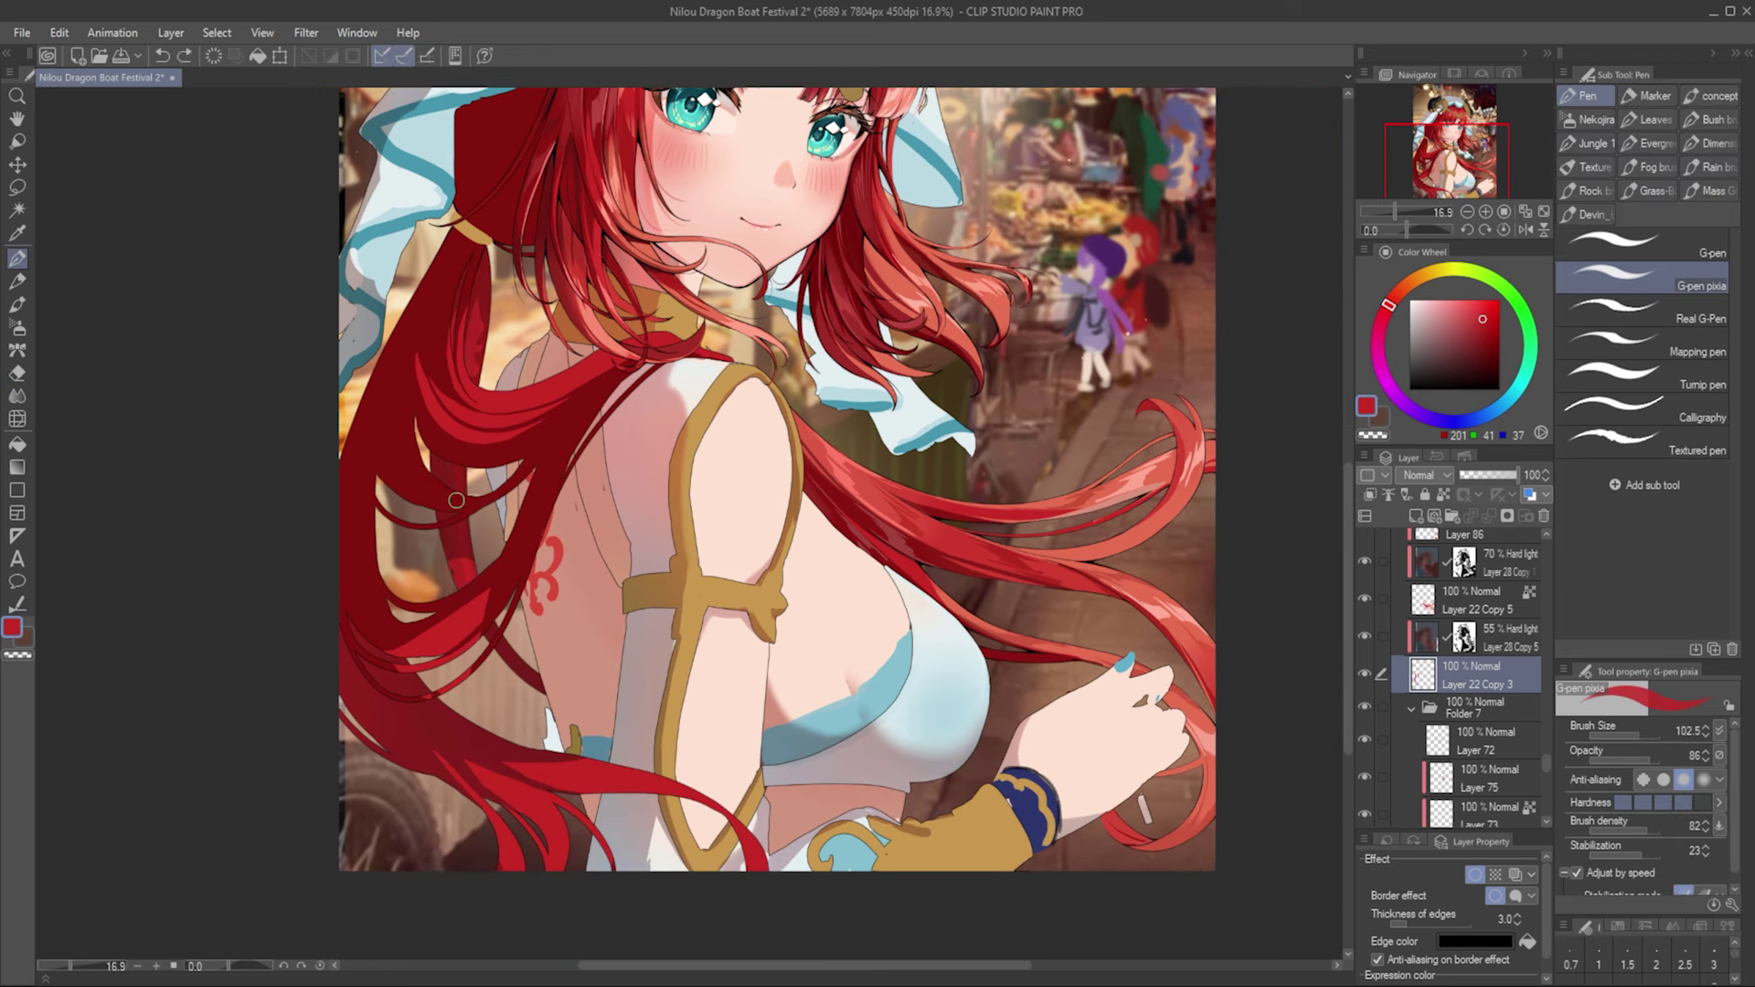
pyautogui.click(1636, 245)
pyautogui.hotkey('ctrl', 'shift', 'd')
pyautogui.hotkey('ctrl', 'shift', 'd')
pyautogui.click(1545, 516)
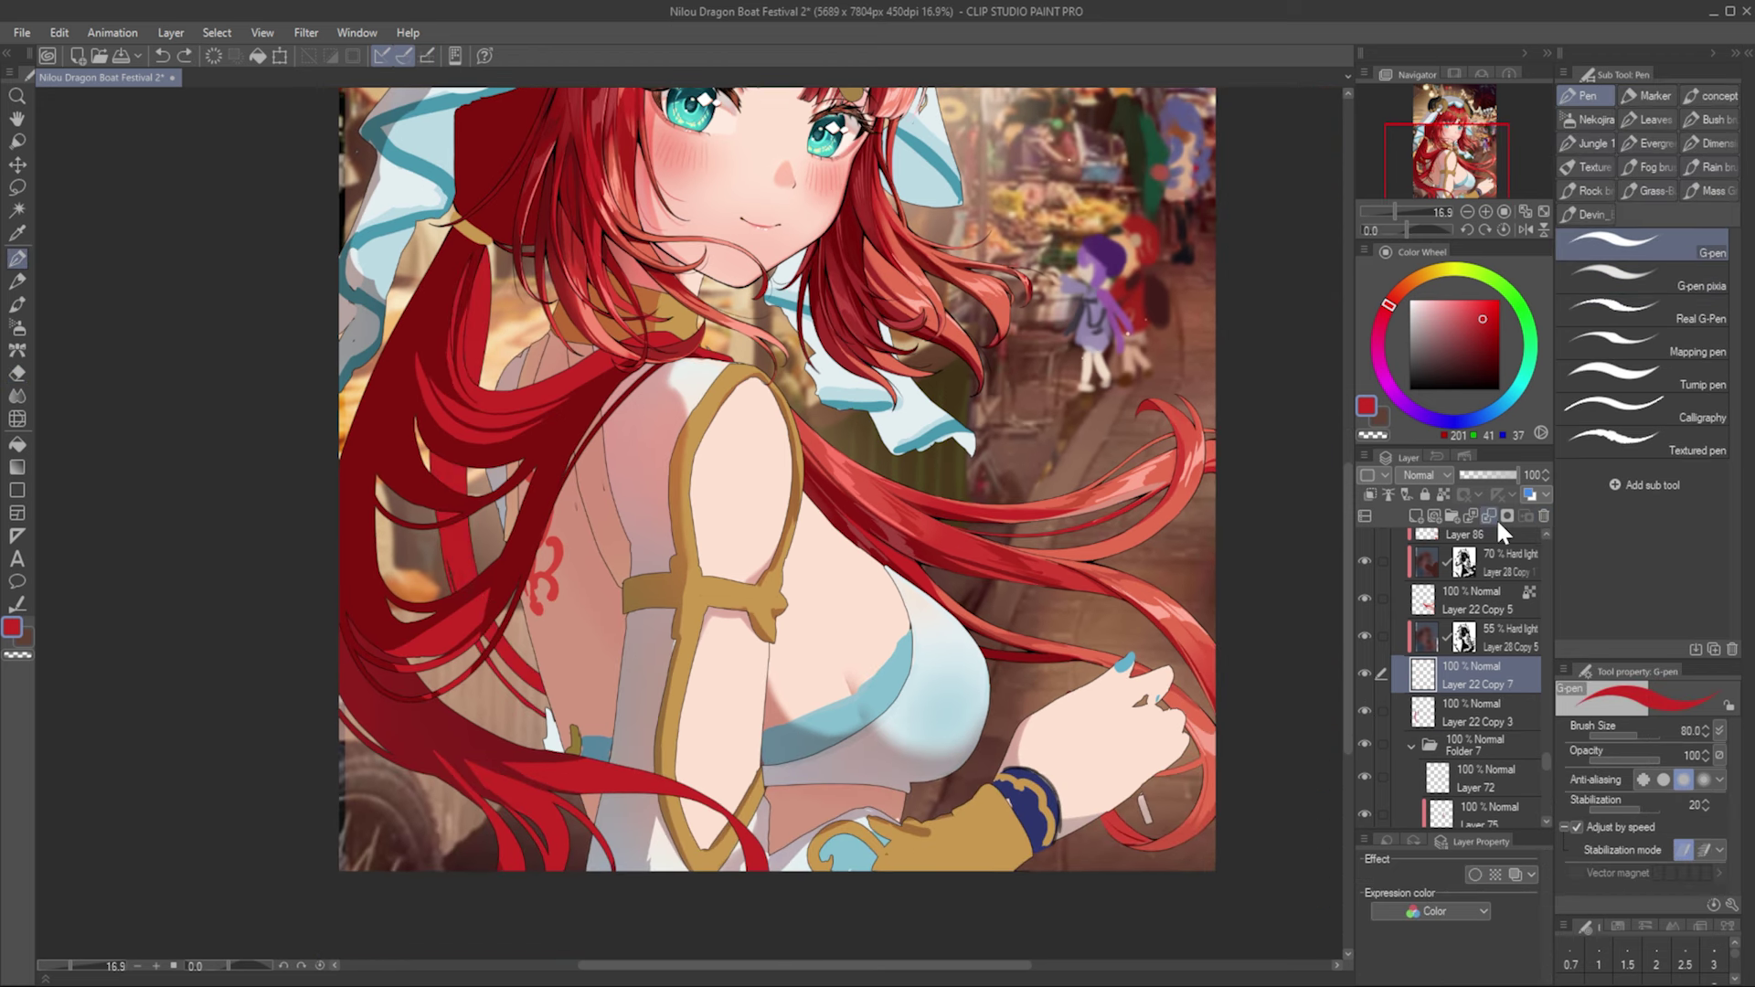
pyautogui.click(1545, 515)
# Step: Paint broad red locks flowing behind the back and below the forearm on Layer 22 Copy 3 with the G-pen
pyautogui.scroll(-1, 524, 492)
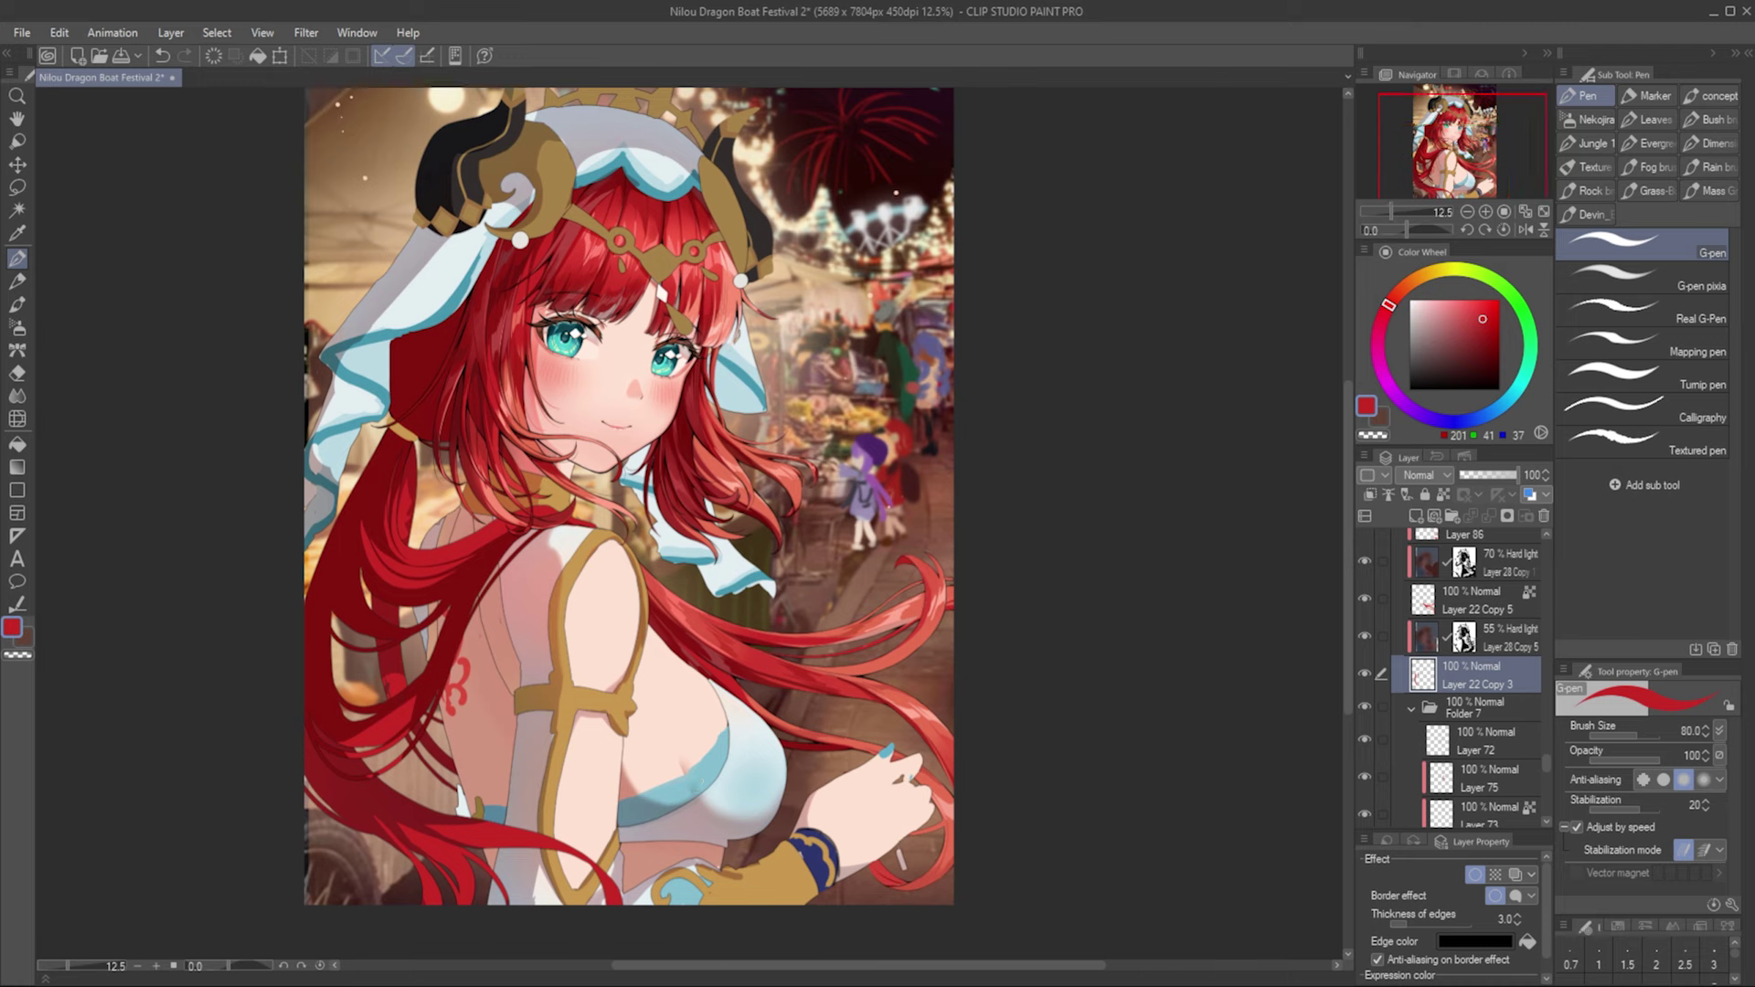
pyautogui.moveTo(390, 706); pyautogui.dragTo(376, 598)
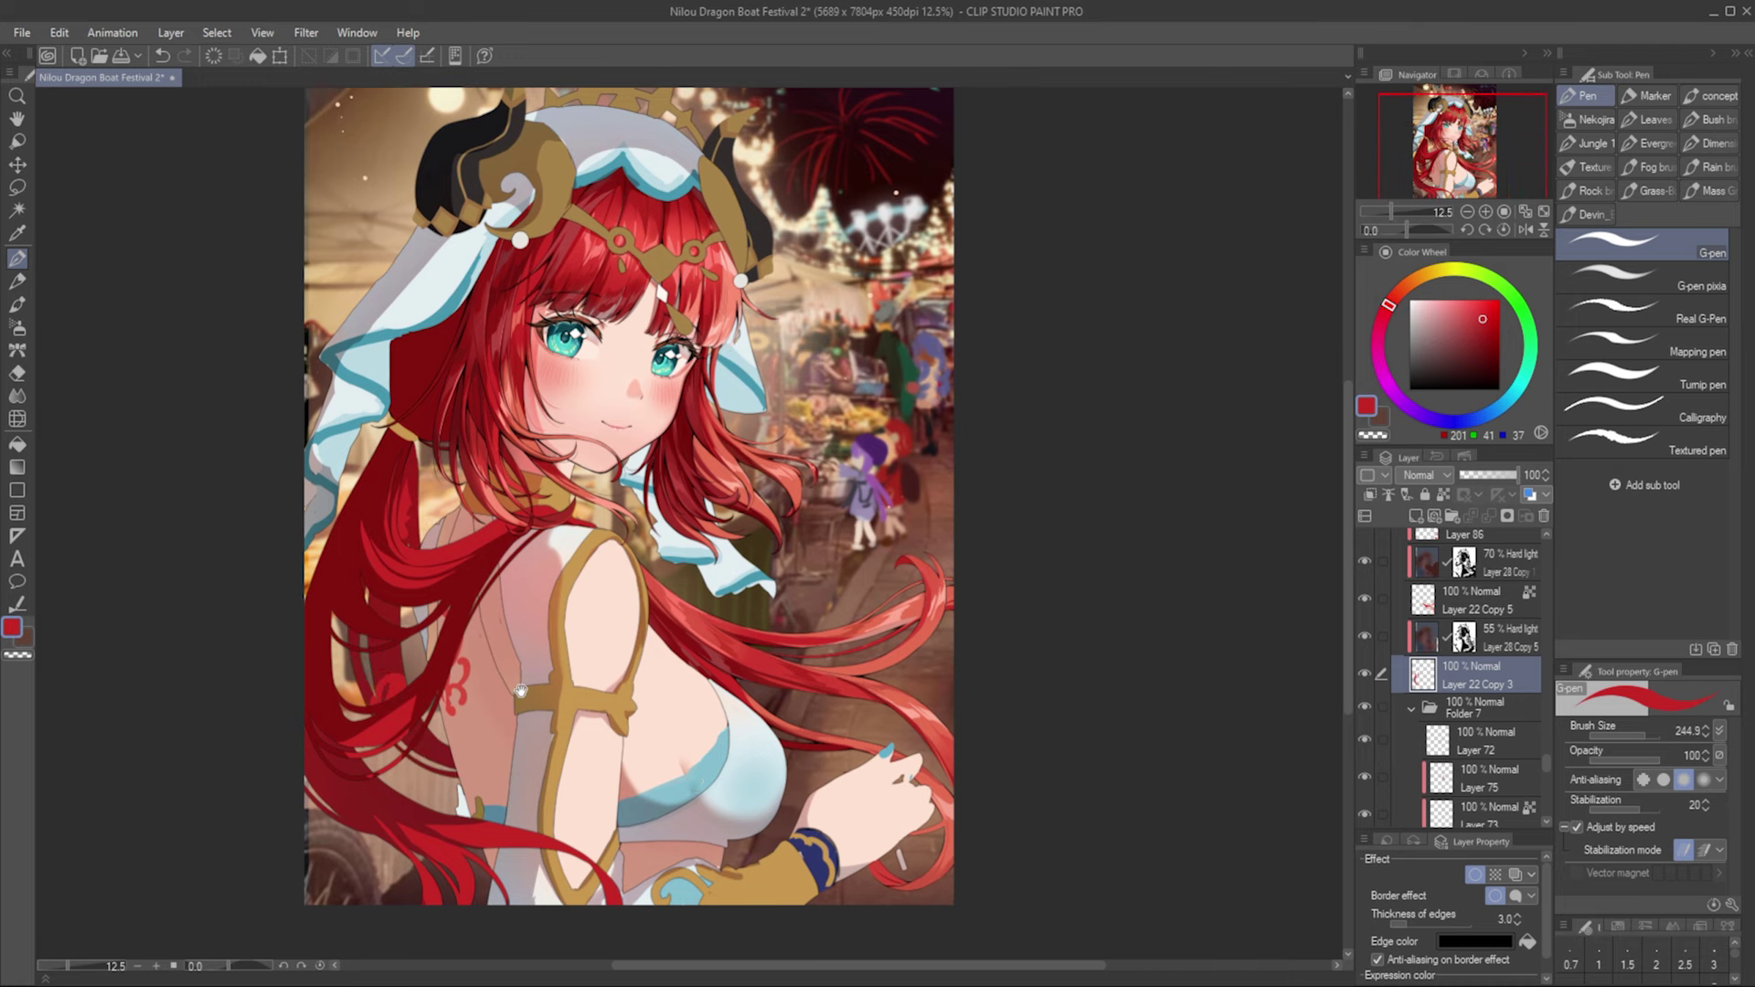
pyautogui.moveTo(520, 691); pyautogui.dragTo(502, 659)
pyautogui.moveTo(406, 806); pyautogui.dragTo(414, 805)
pyautogui.moveTo(350, 869)
pyautogui.mouseDown()
pyautogui.moveTo(472, 805)
pyautogui.moveTo(476, 778)
pyautogui.moveTo(390, 828)
pyautogui.moveTo(353, 827)
pyautogui.mouseUp()
pyautogui.moveTo(631, 795); pyautogui.dragTo(693, 745)
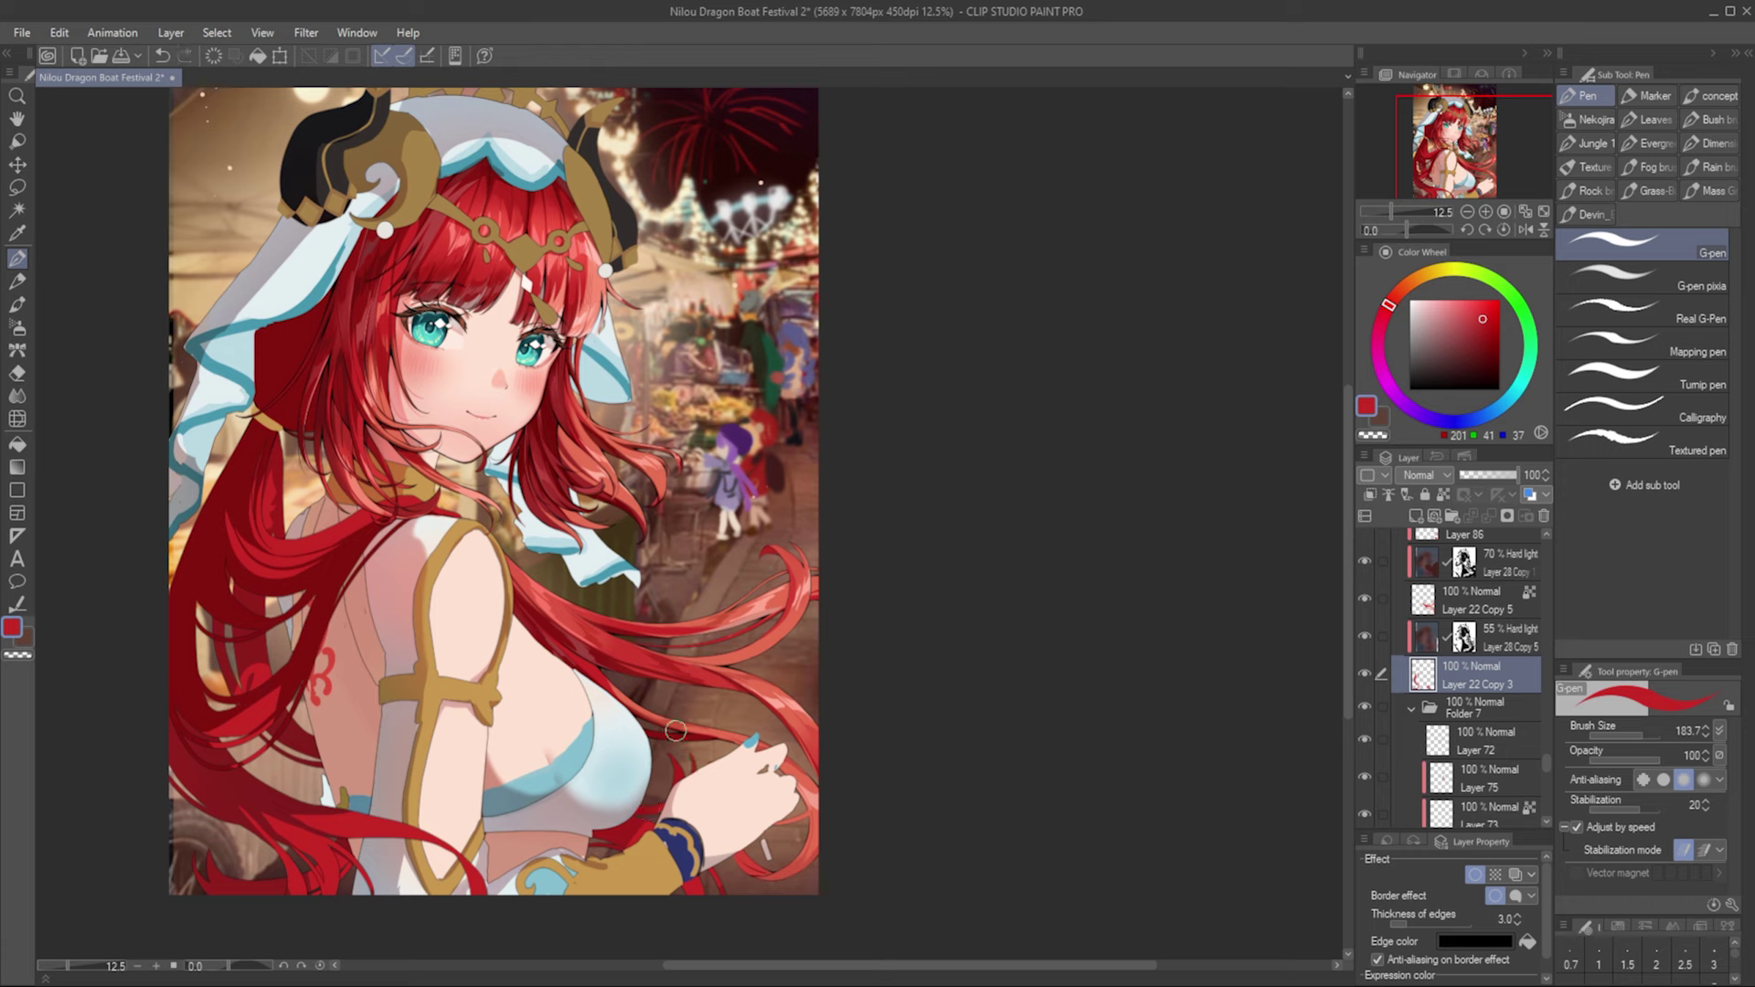
# Step: Adjust the 55% hard-light shading mask around the rear locks and return to the red base on Layer 22 Copy 3
pyautogui.keyDown('ctrl'); pyautogui.keyDown('shift'); pyautogui.click(695, 665); pyautogui.keyUp('shift'); pyautogui.keyUp('ctrl')
pyautogui.keyDown('alt'); pyautogui.click(695, 664); pyautogui.keyUp('alt')
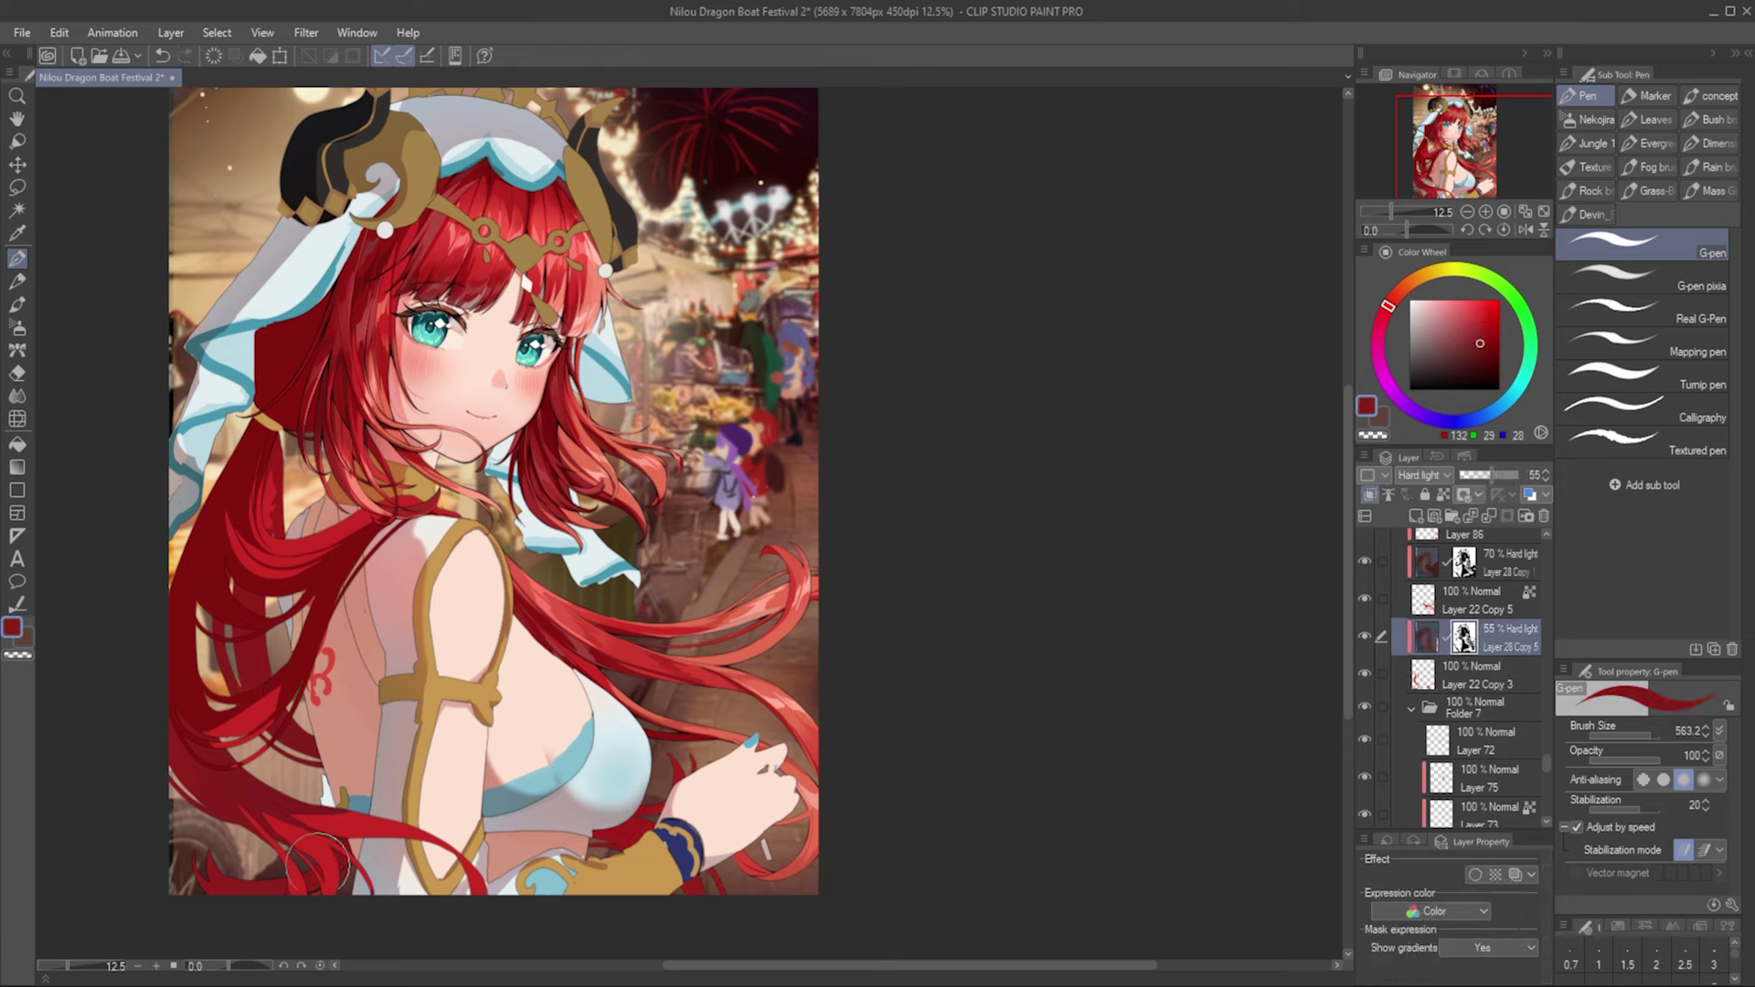
pyautogui.keyDown('ctrl'); pyautogui.keyDown('shift'); pyautogui.click(287, 542); pyautogui.keyUp('shift'); pyautogui.keyUp('ctrl')
pyautogui.keyDown('alt'); pyautogui.click(286, 541); pyautogui.keyUp('alt')
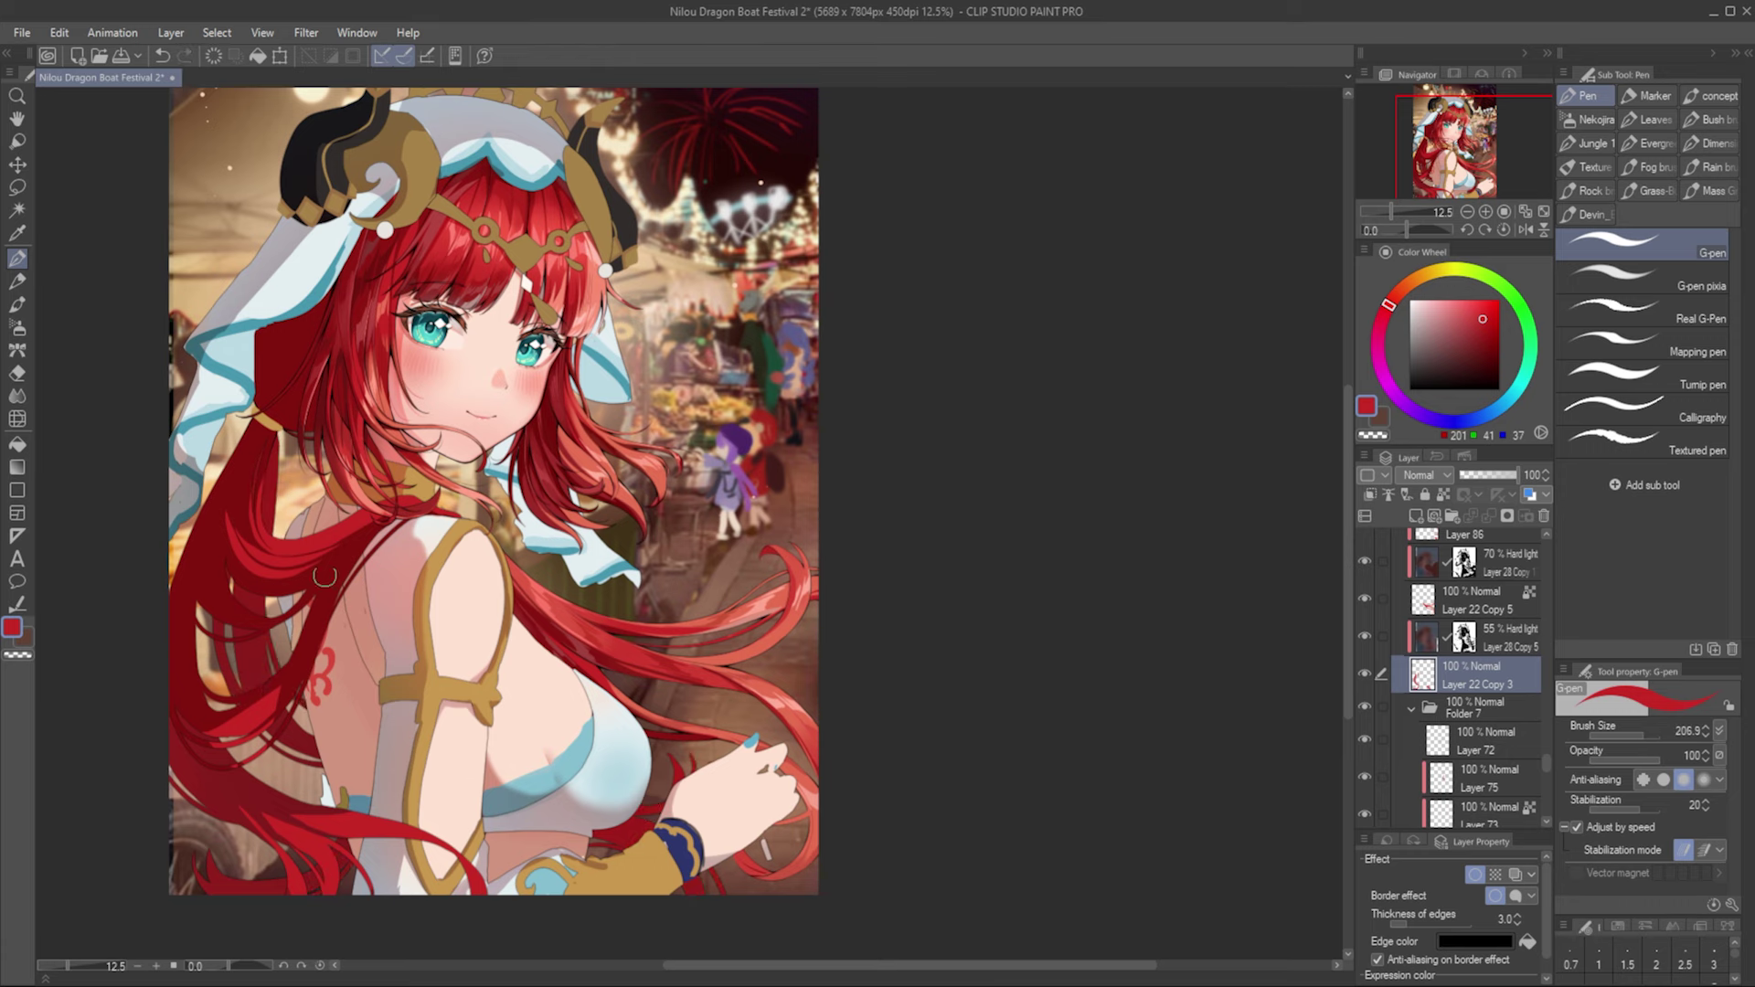
# Step: Ink fine black strand outlines in the ponytail just below the hair tie on Layer 90, erasing the excess
pyautogui.keyDown('ctrl'); pyautogui.keyDown('shift'); pyautogui.click(236, 456); pyautogui.keyUp('shift'); pyautogui.keyUp('ctrl')
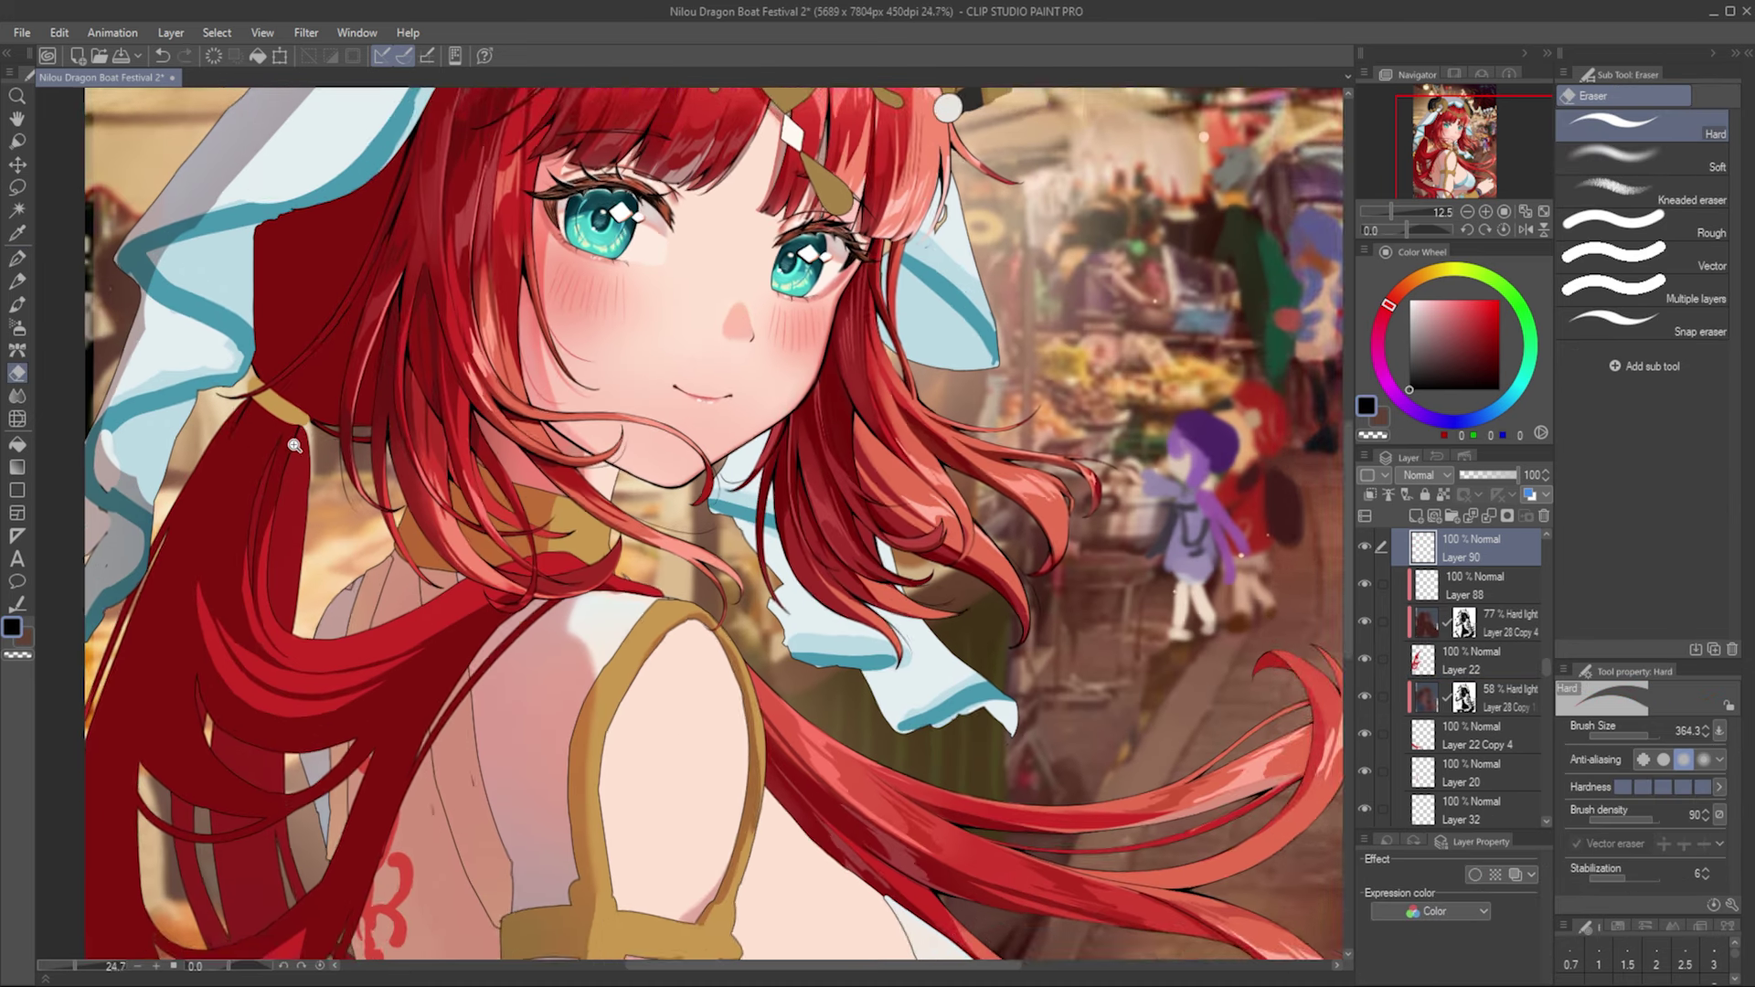
pyautogui.scroll(2, 225, 416)
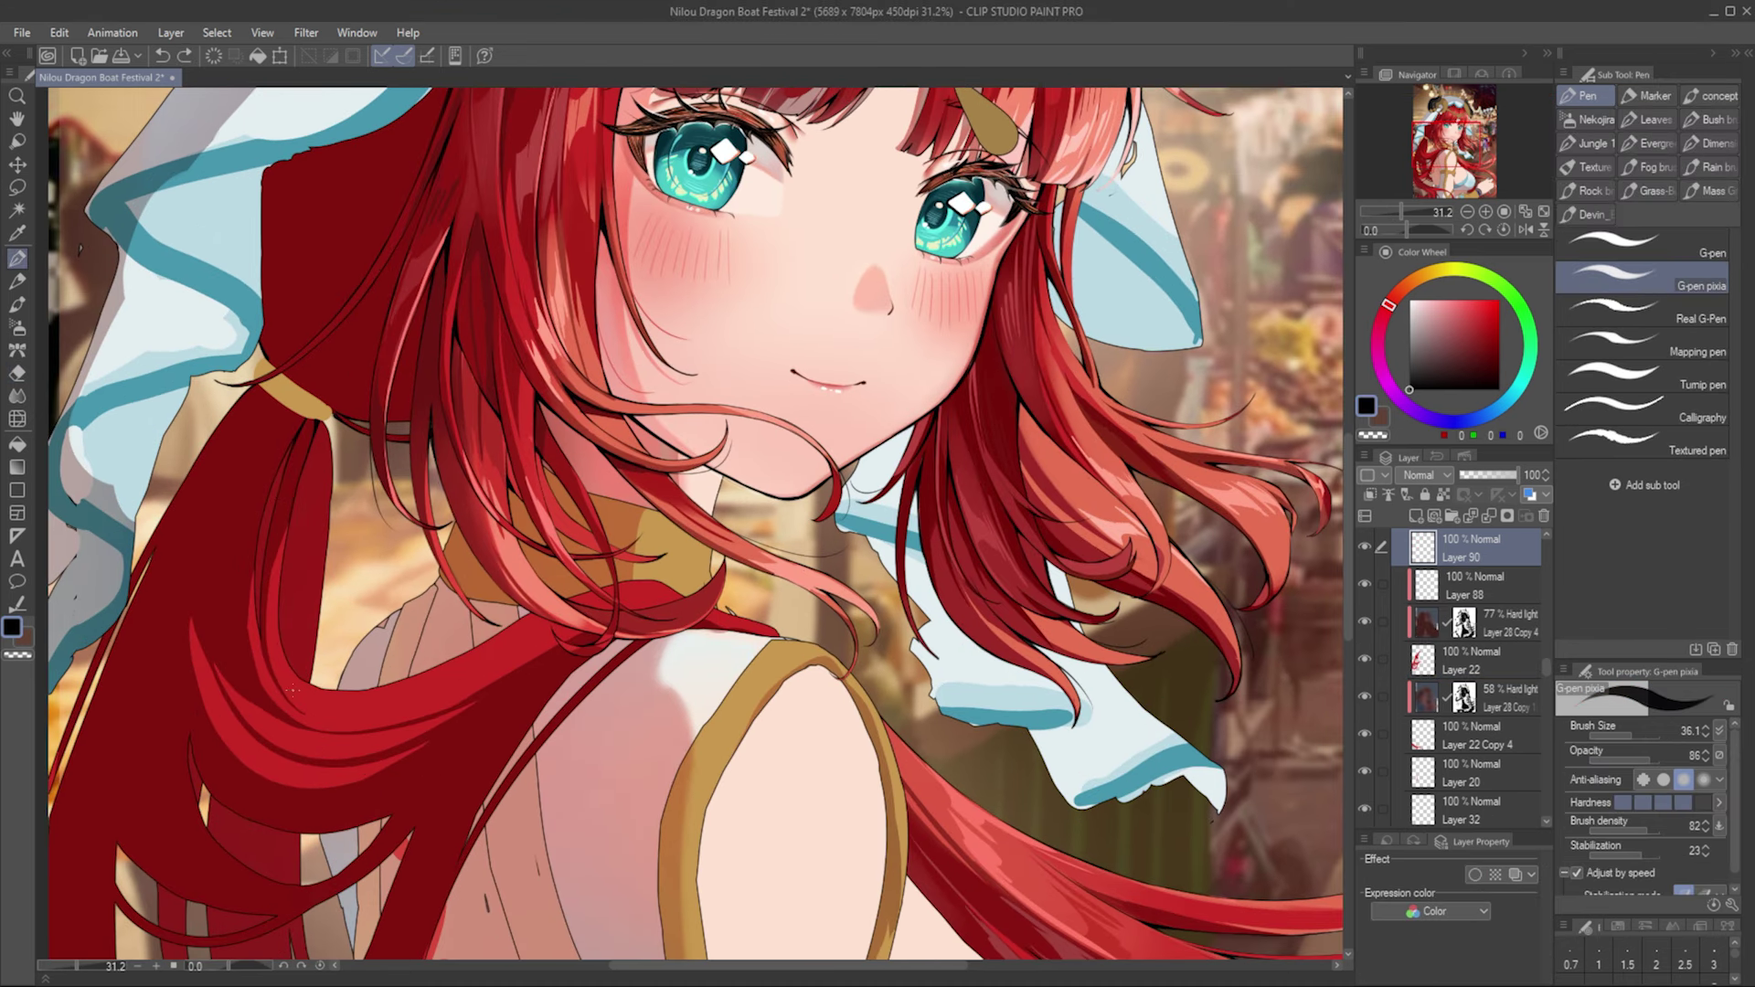
pyautogui.scroll(1, 259, 611)
pyautogui.scroll(-1, 321, 633)
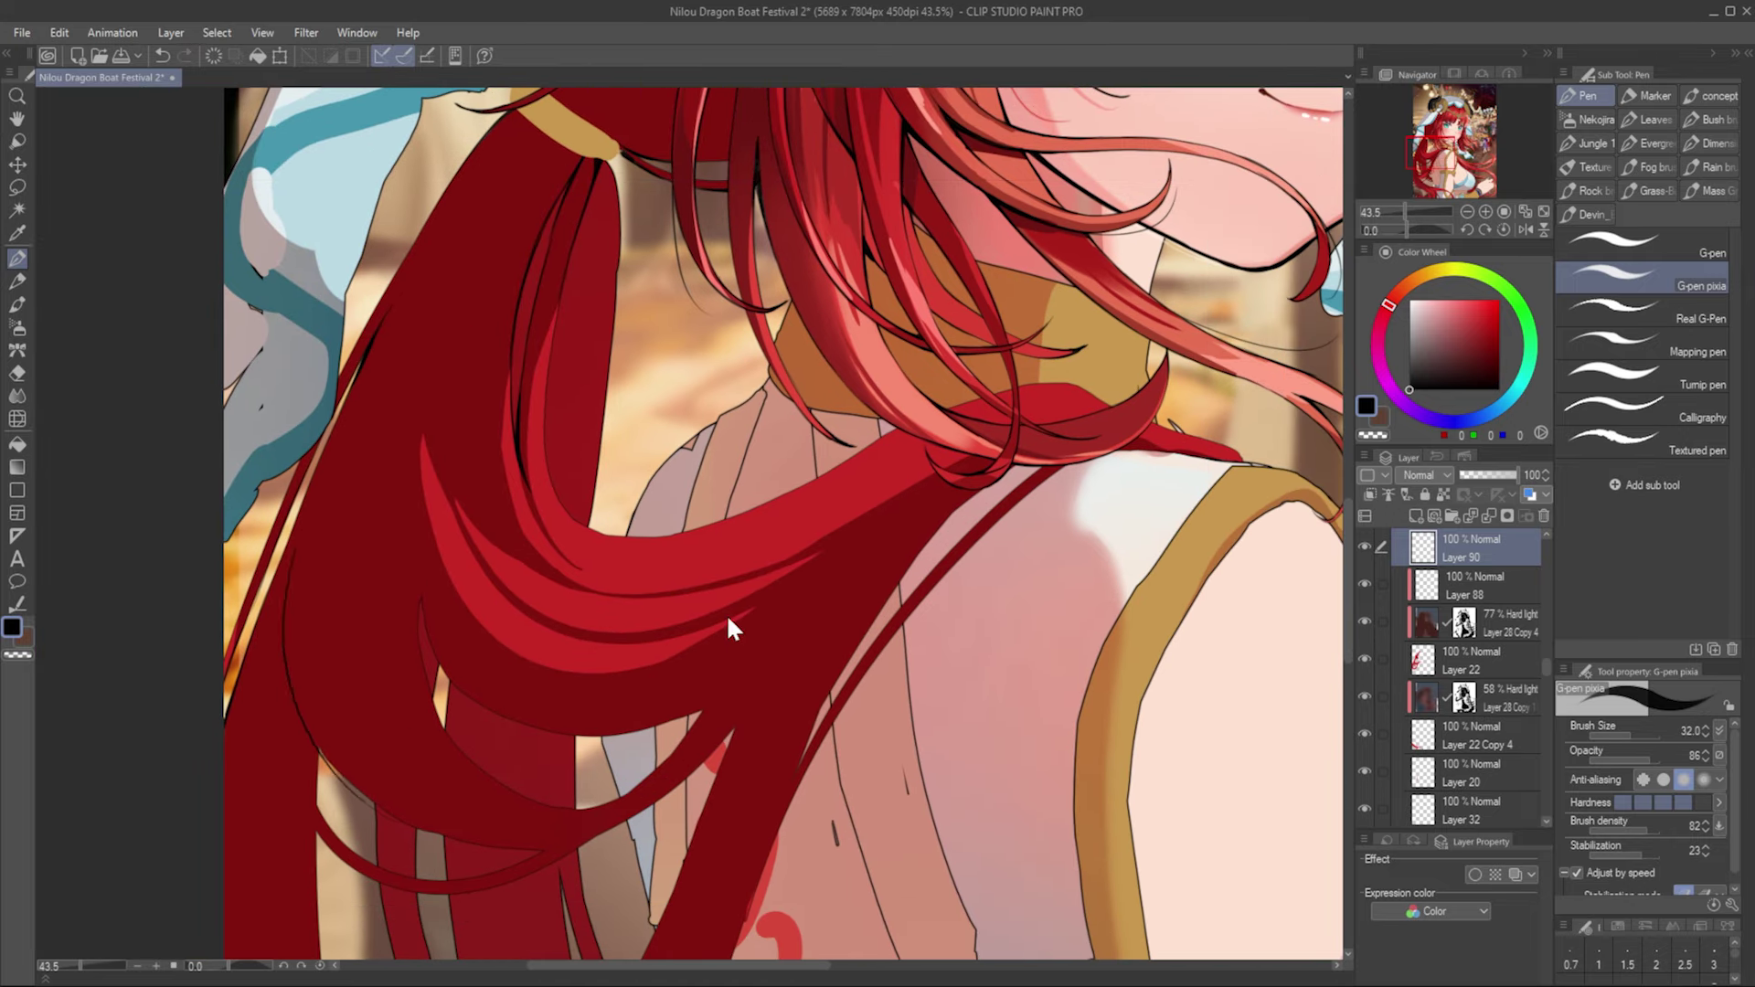
pyautogui.scroll(-2, 726, 612)
# Step: Touch up the ponytail's red base on Layer 22 and ink its outer edge beside the veil on Layer 90
pyautogui.click(1472, 660)
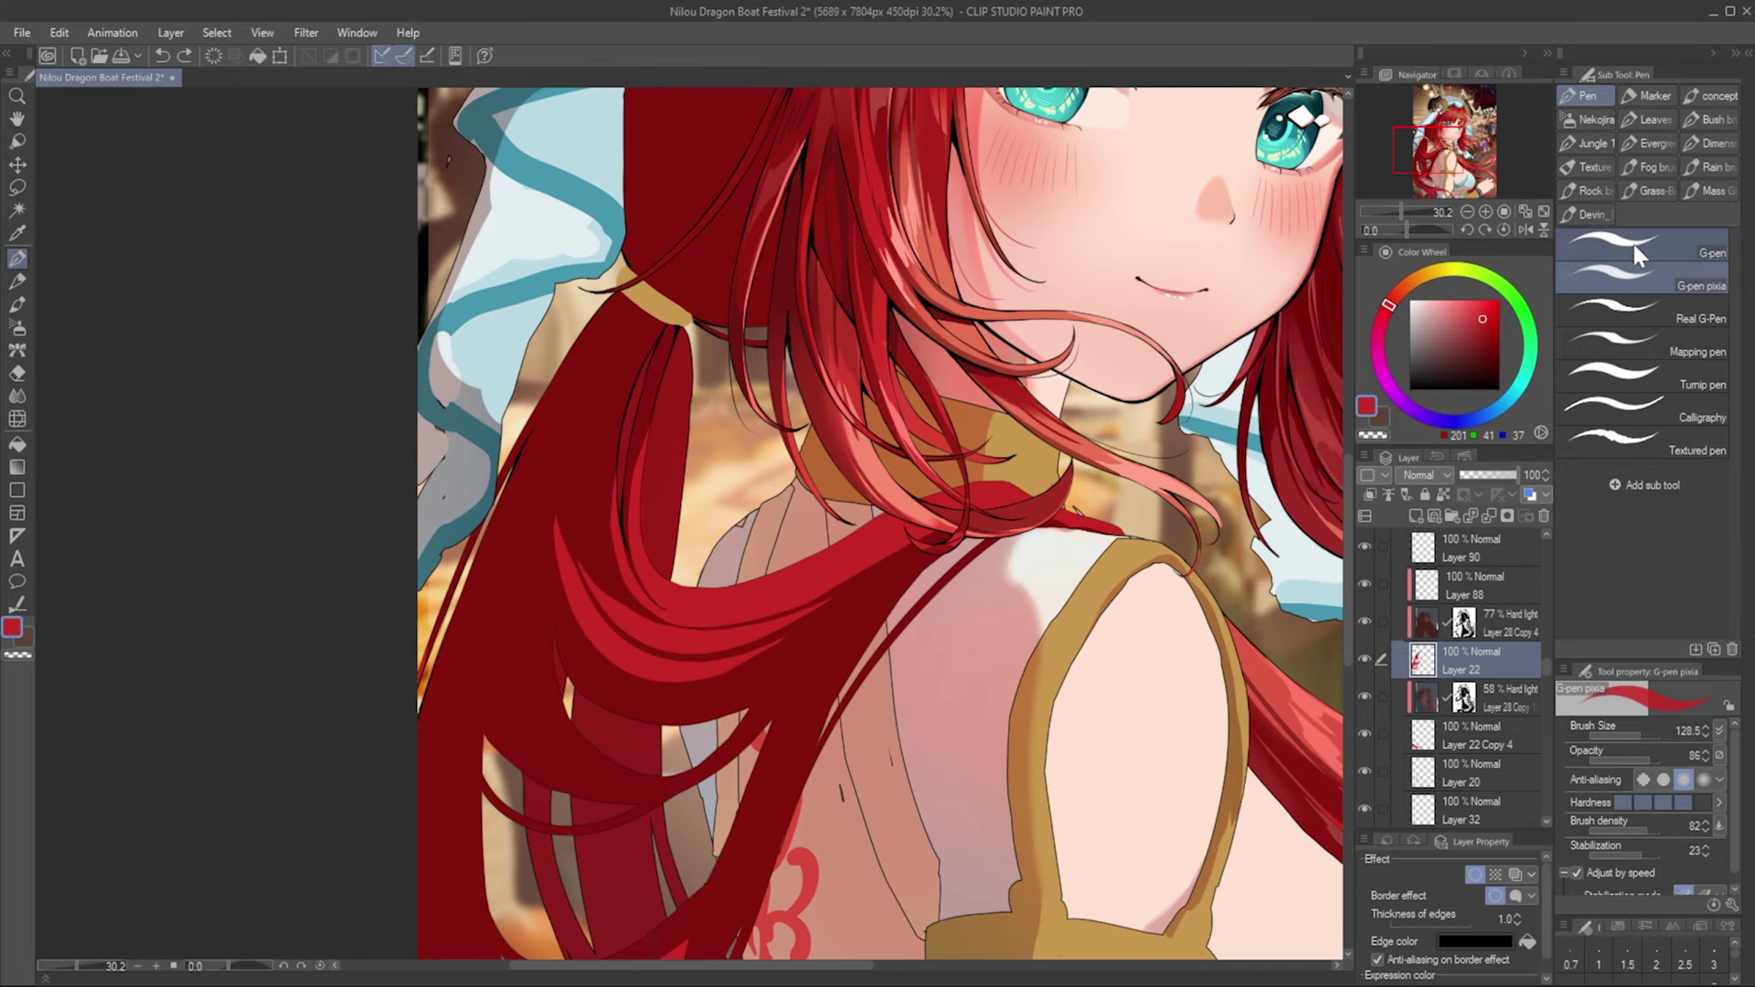
pyautogui.click(1637, 245)
pyautogui.press('p')
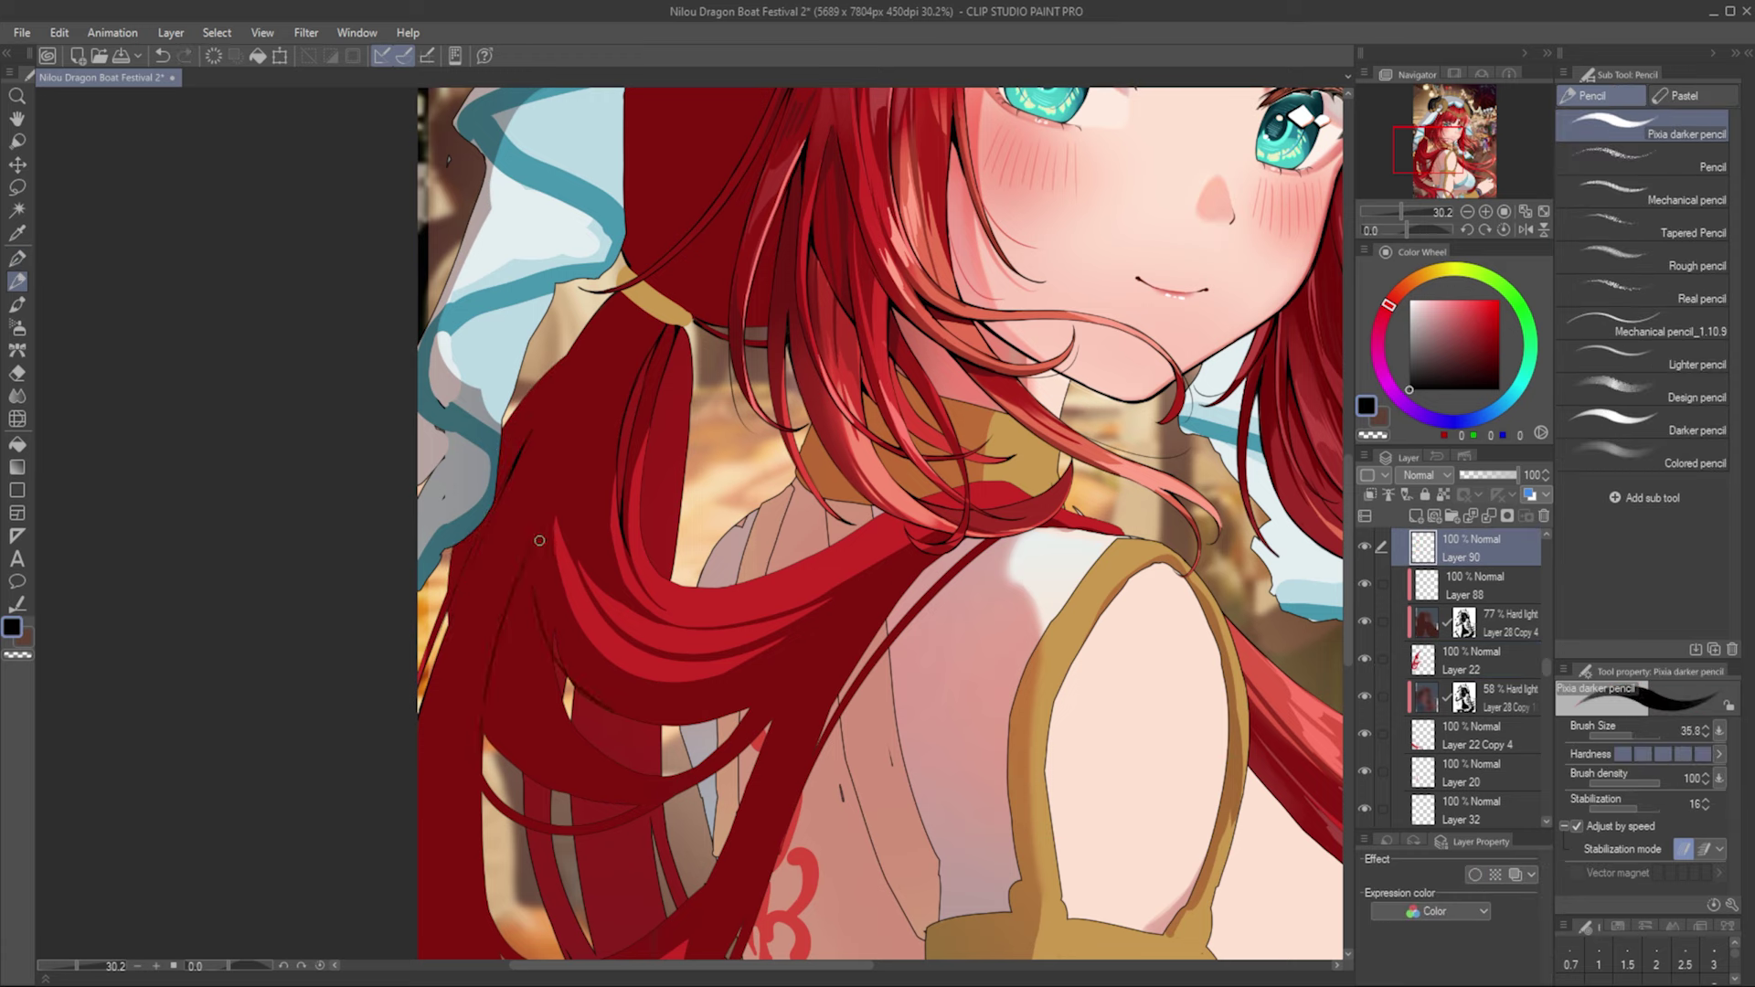
pyautogui.press('p')
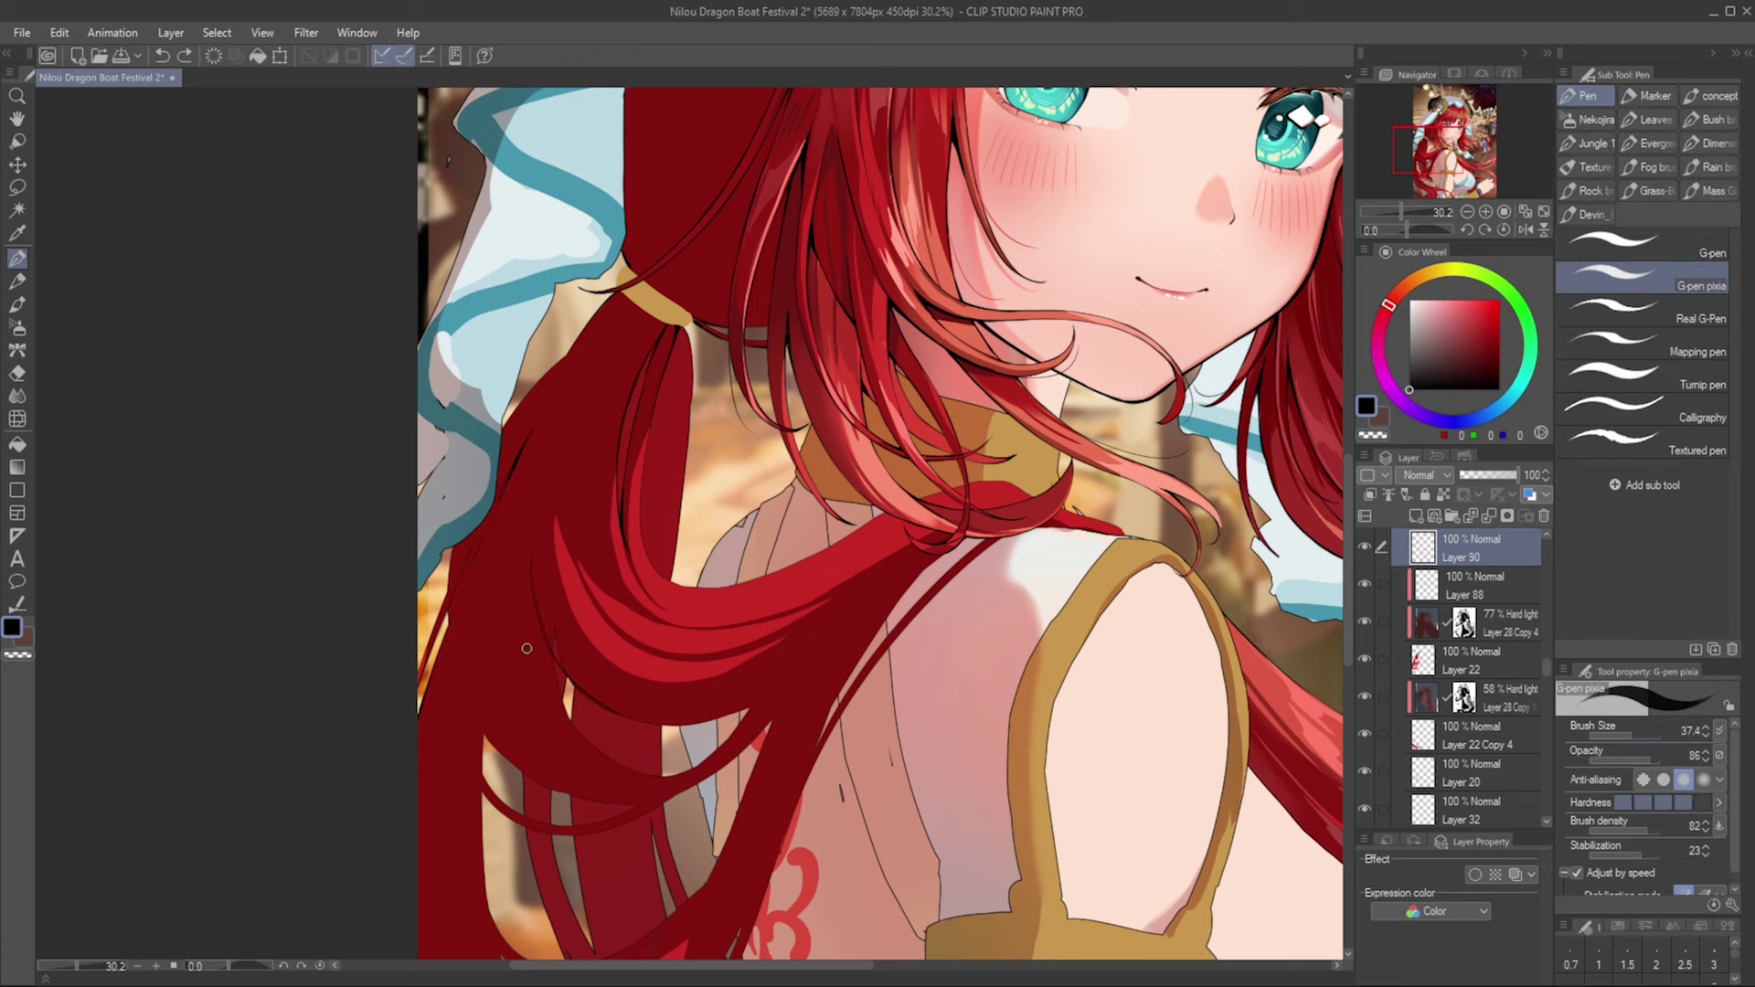
pyautogui.scroll(1, 449, 620)
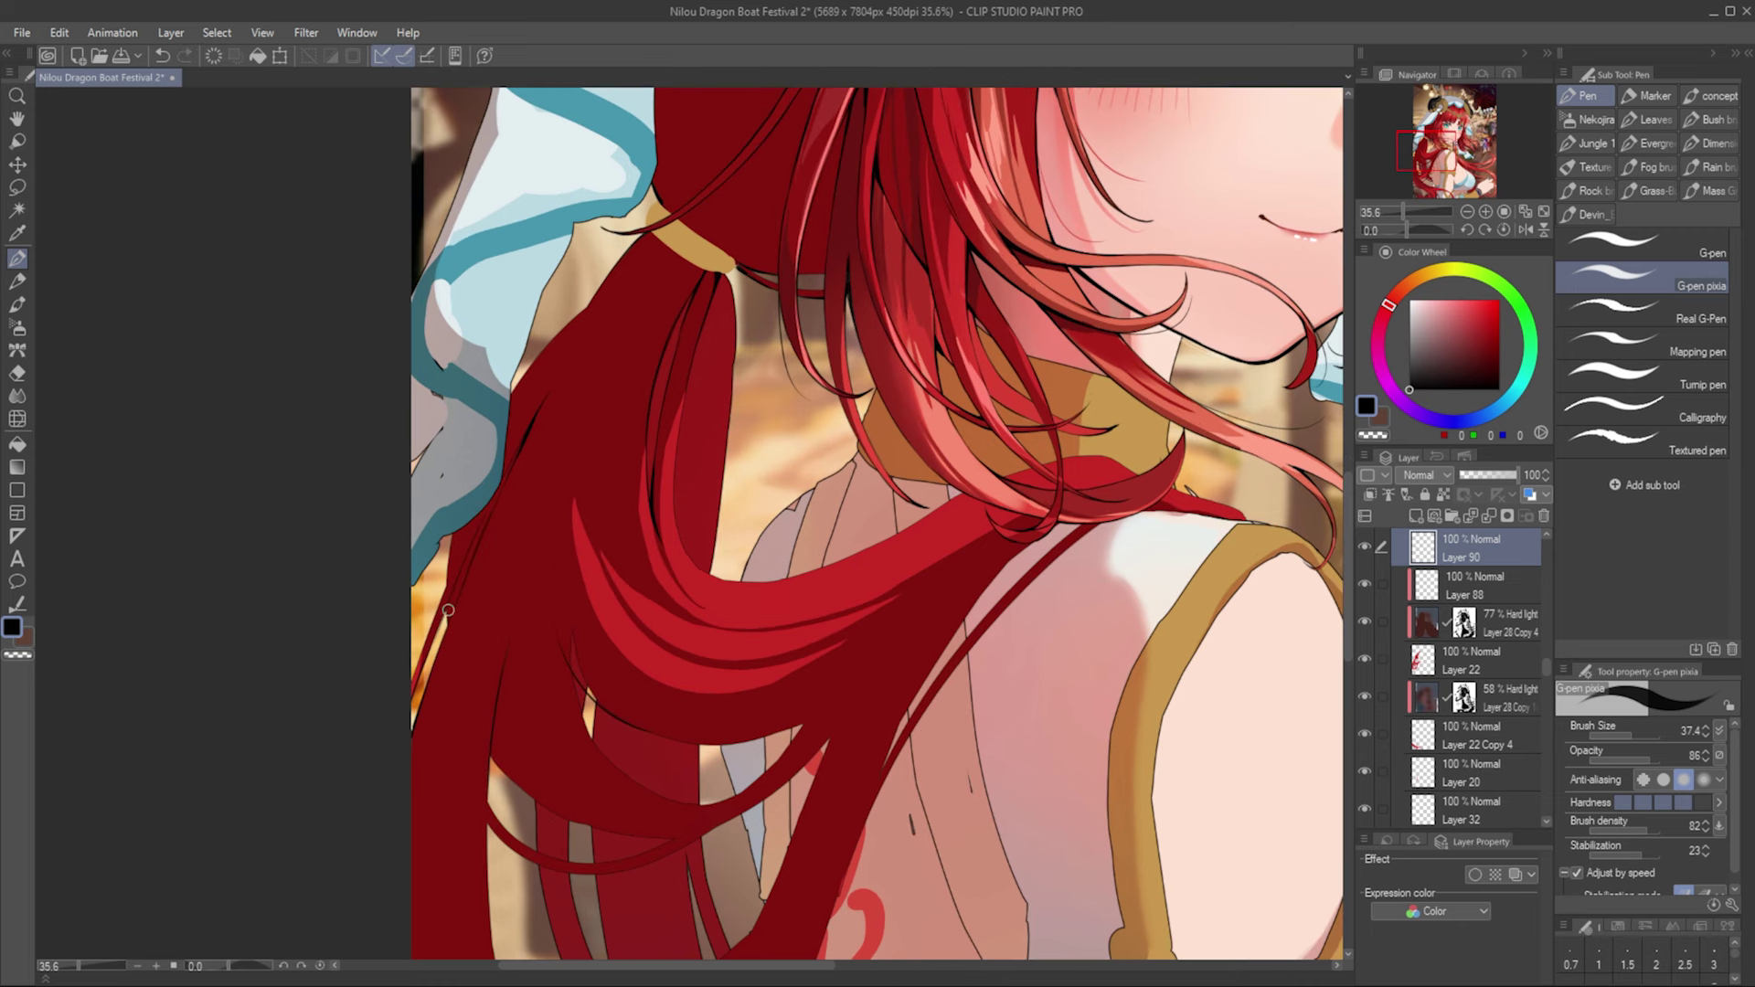
# Step: Extend the ponytail's red edges on Layer 22 and ink the upper strands and the small gap under the swoop on Layer 90
pyautogui.press('b')
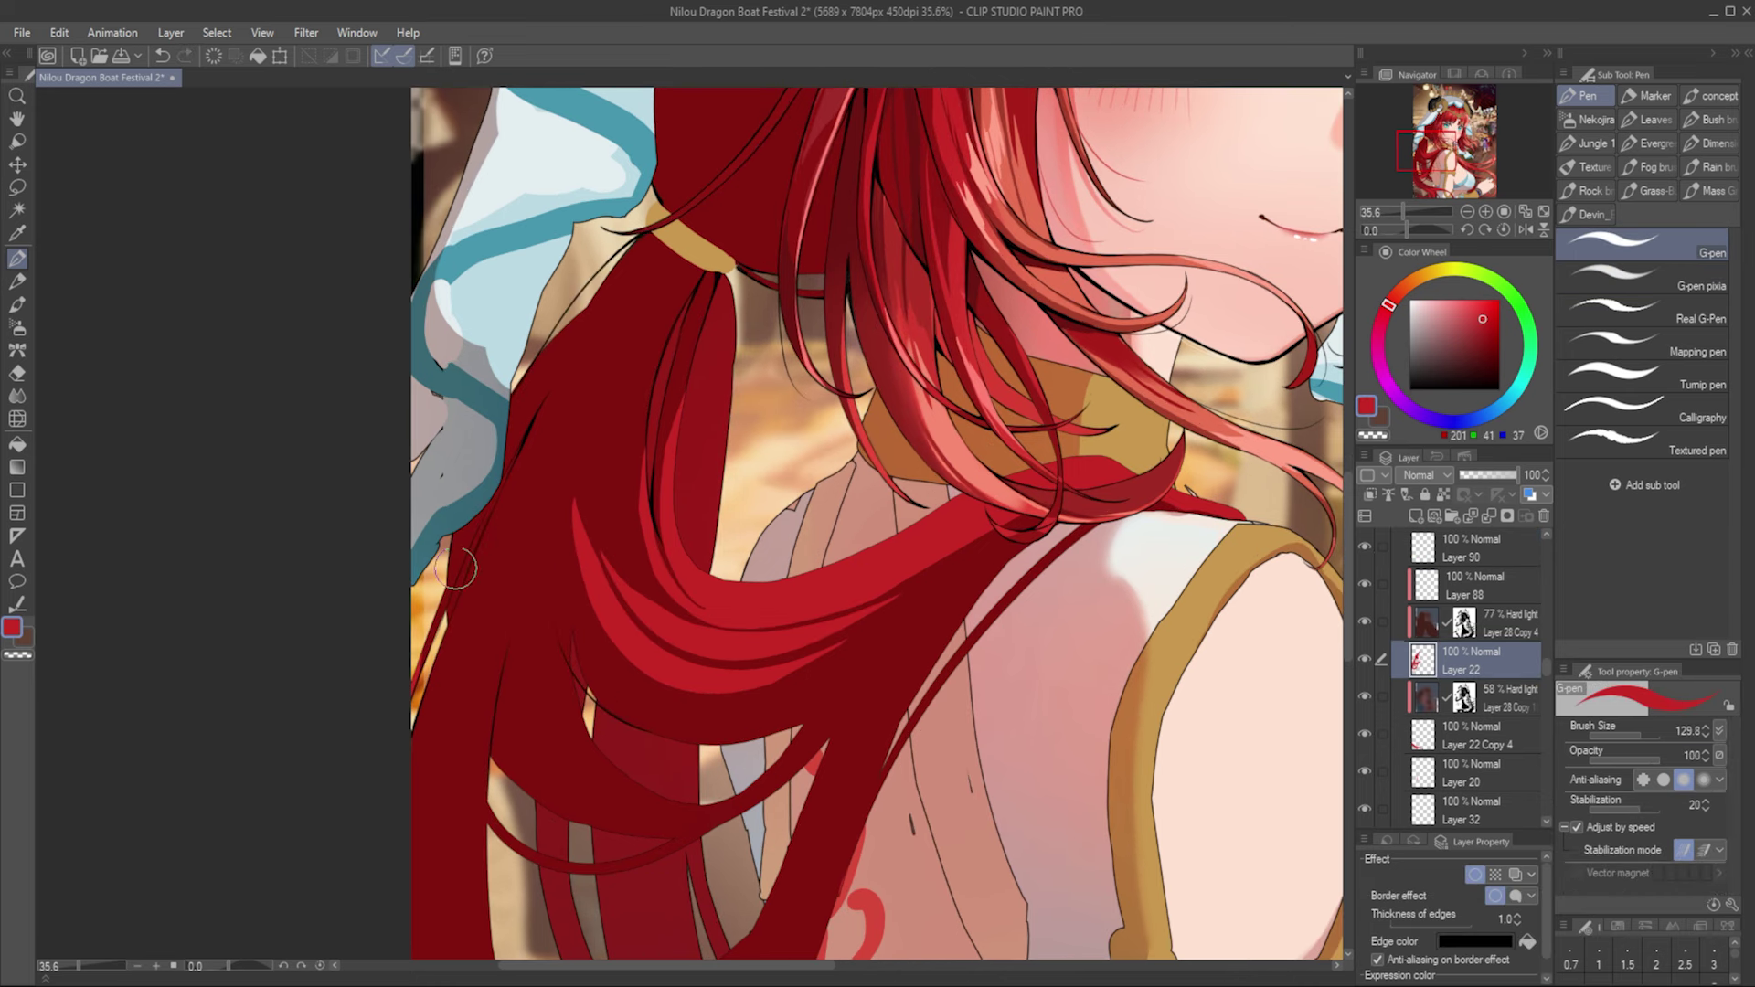
pyautogui.press('p')
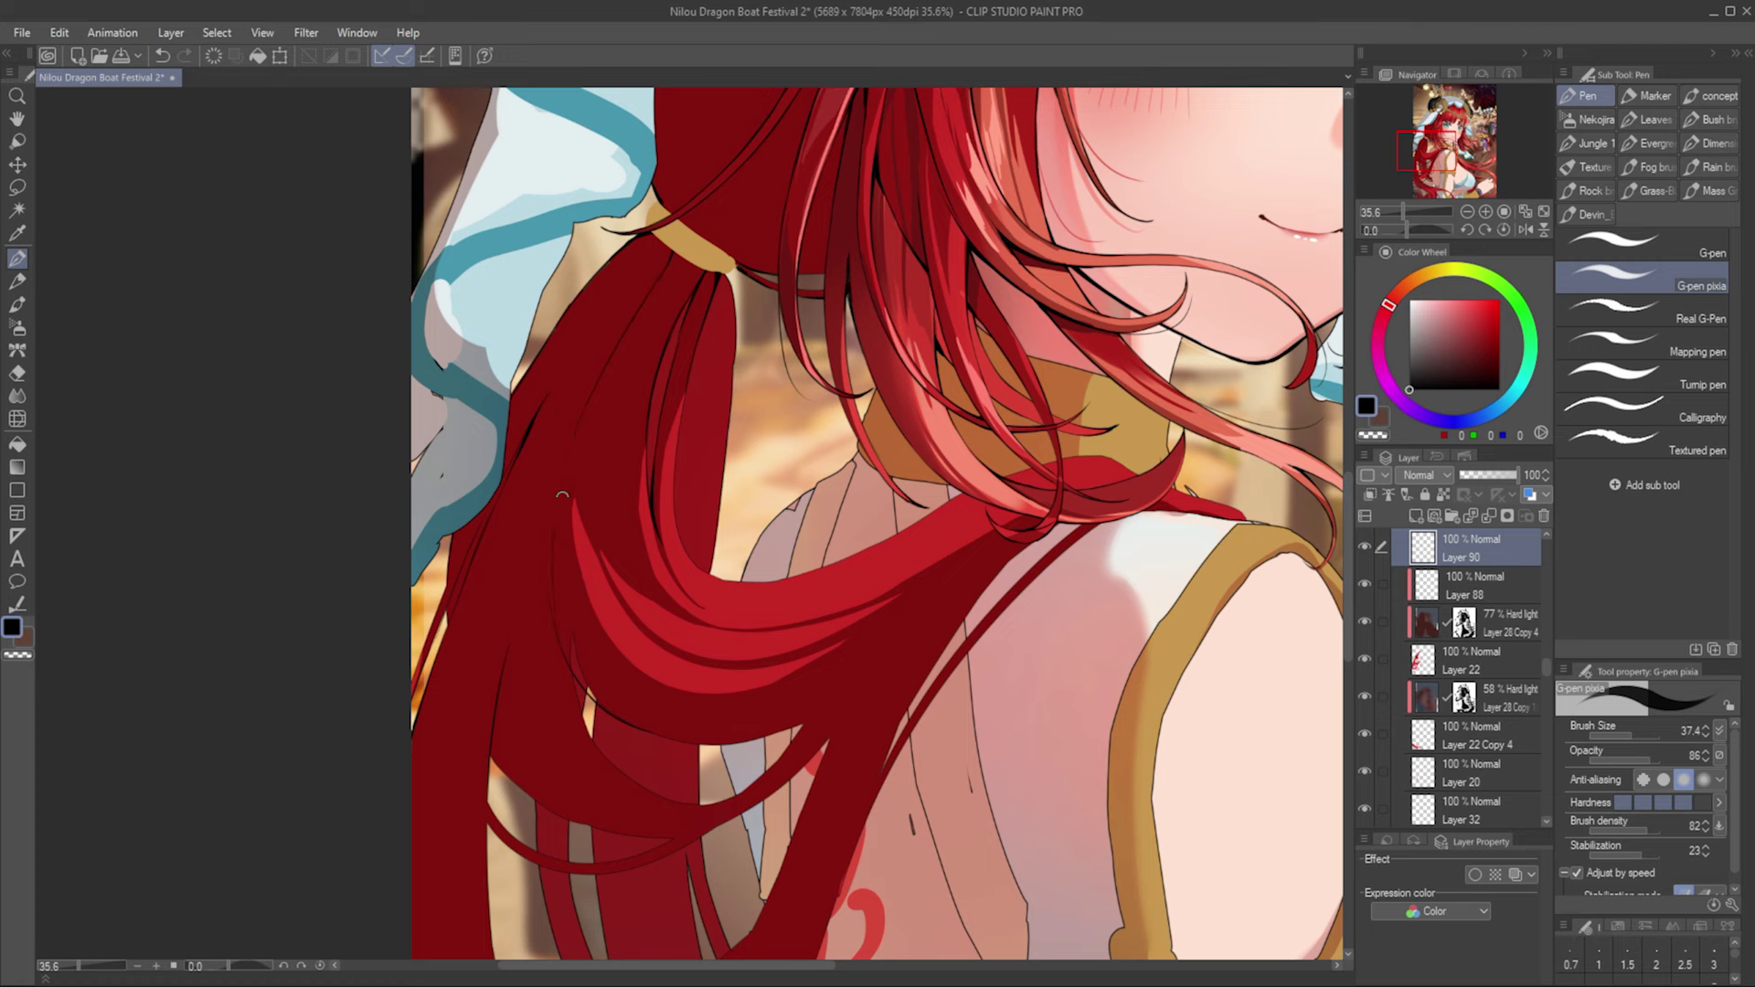
pyautogui.scroll(-2, 865, 586)
pyautogui.press('b')
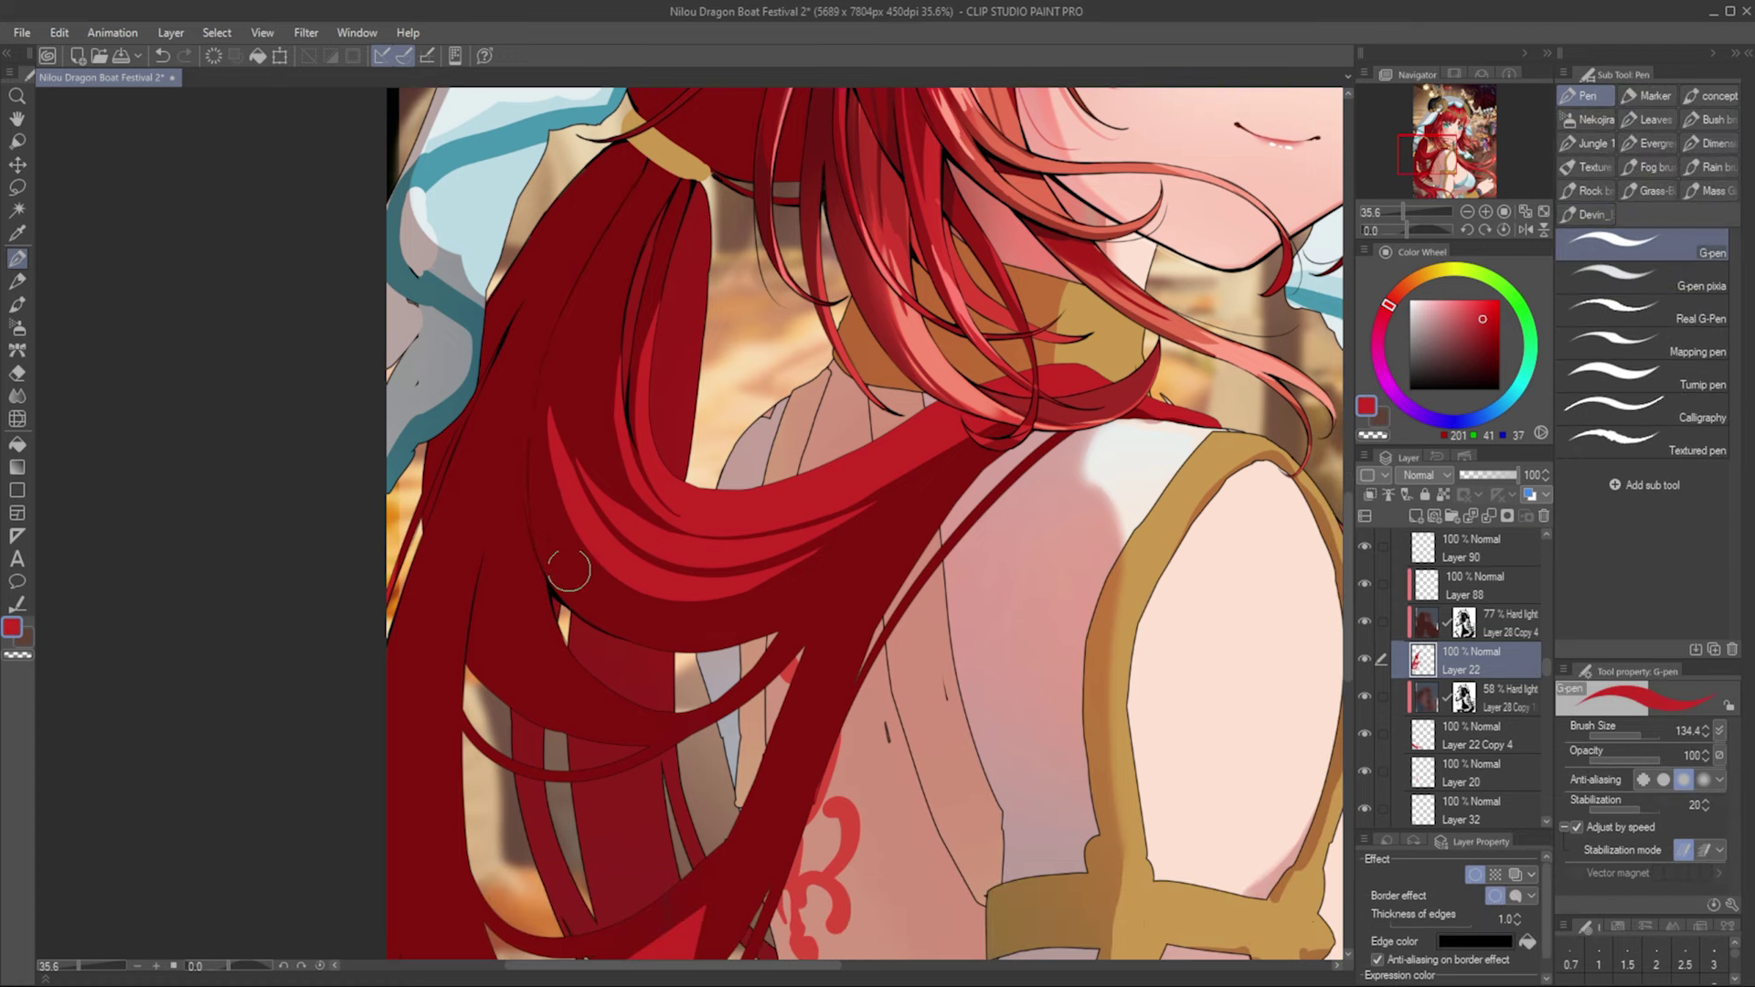
pyautogui.press('p')
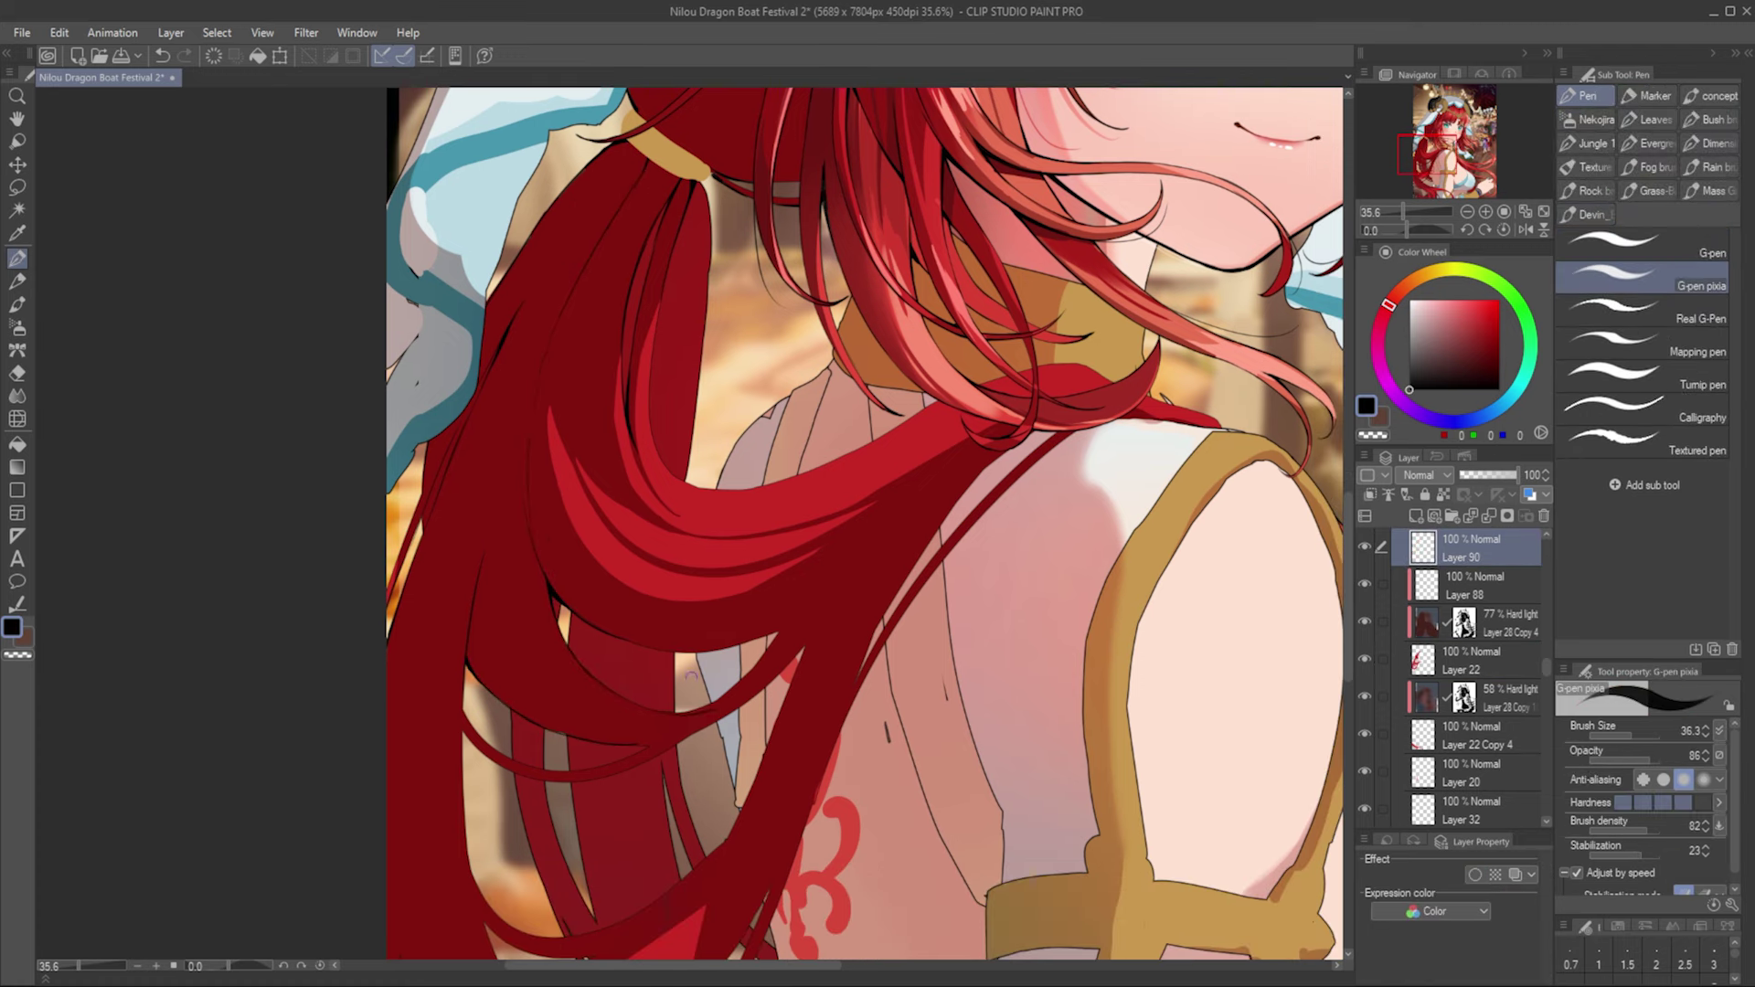
# Step: Ink the swooping lock's lower edges and the thin looping strand below it on Layer 90, checking them with the canvas mirrored
pyautogui.press('h')
pyautogui.press('h')
pyautogui.press('h')
pyautogui.press('h')
pyautogui.press('h')
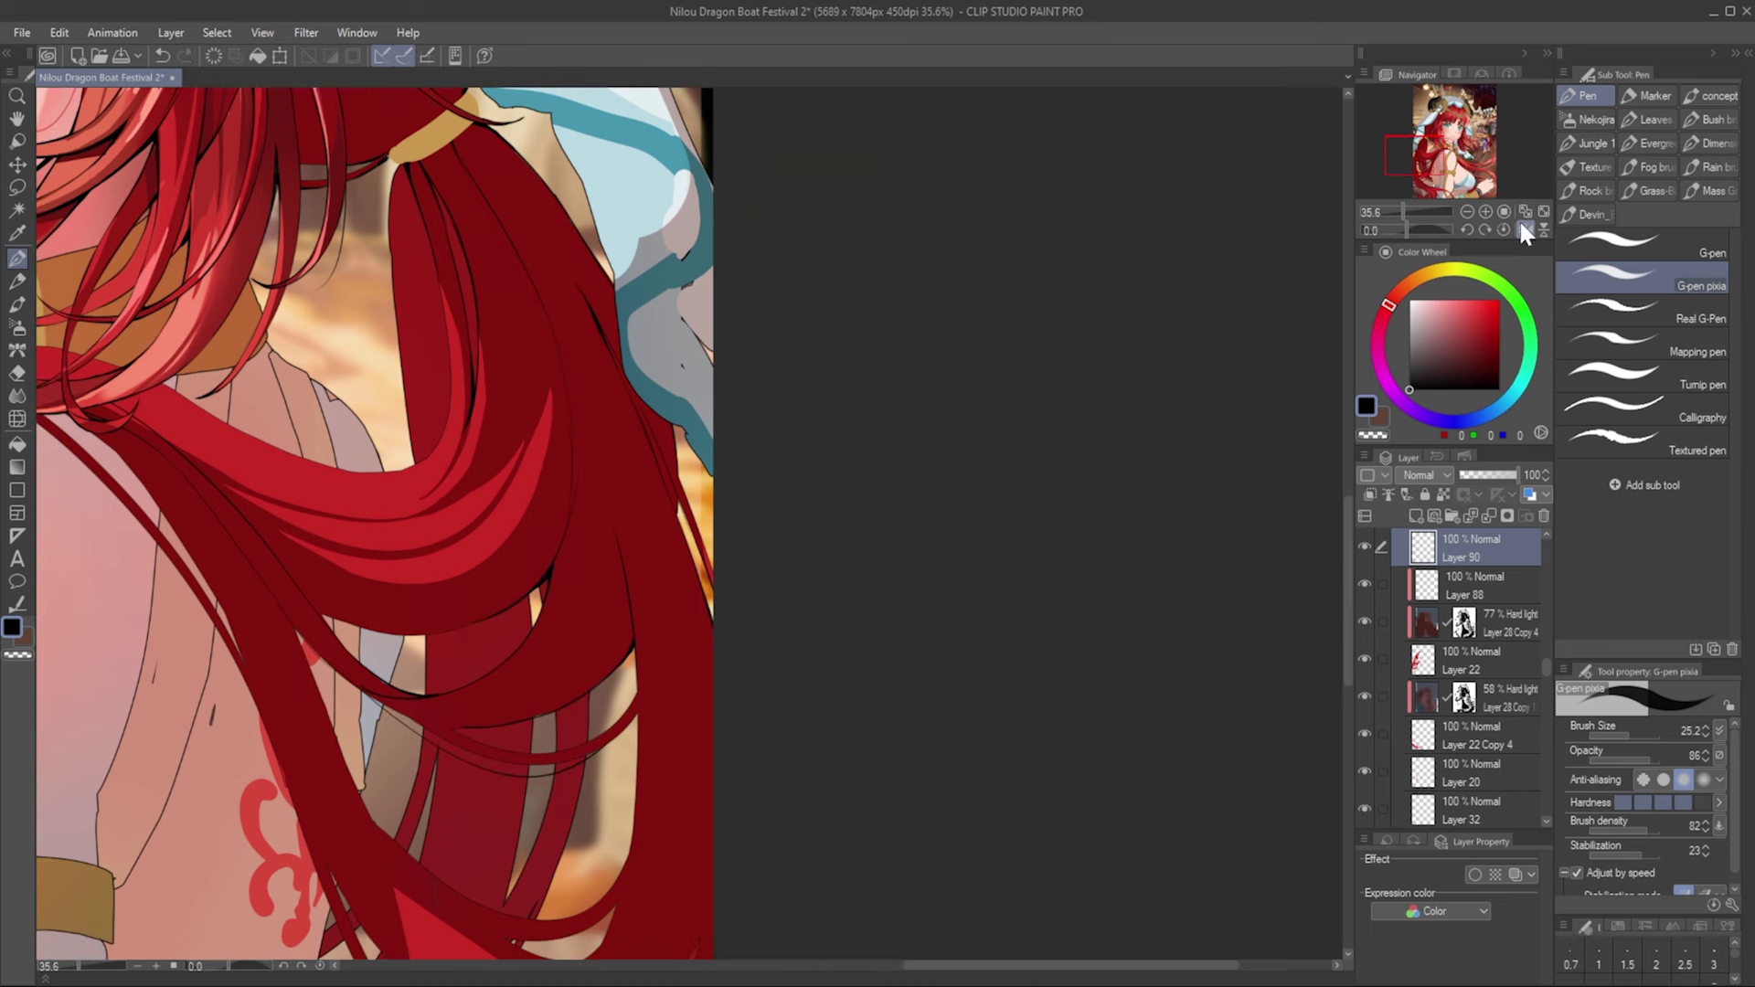
pyautogui.press('h')
pyautogui.press('h')
pyautogui.press('h')
pyautogui.moveTo(455, 736); pyautogui.dragTo(338, 741)
pyautogui.press('h')
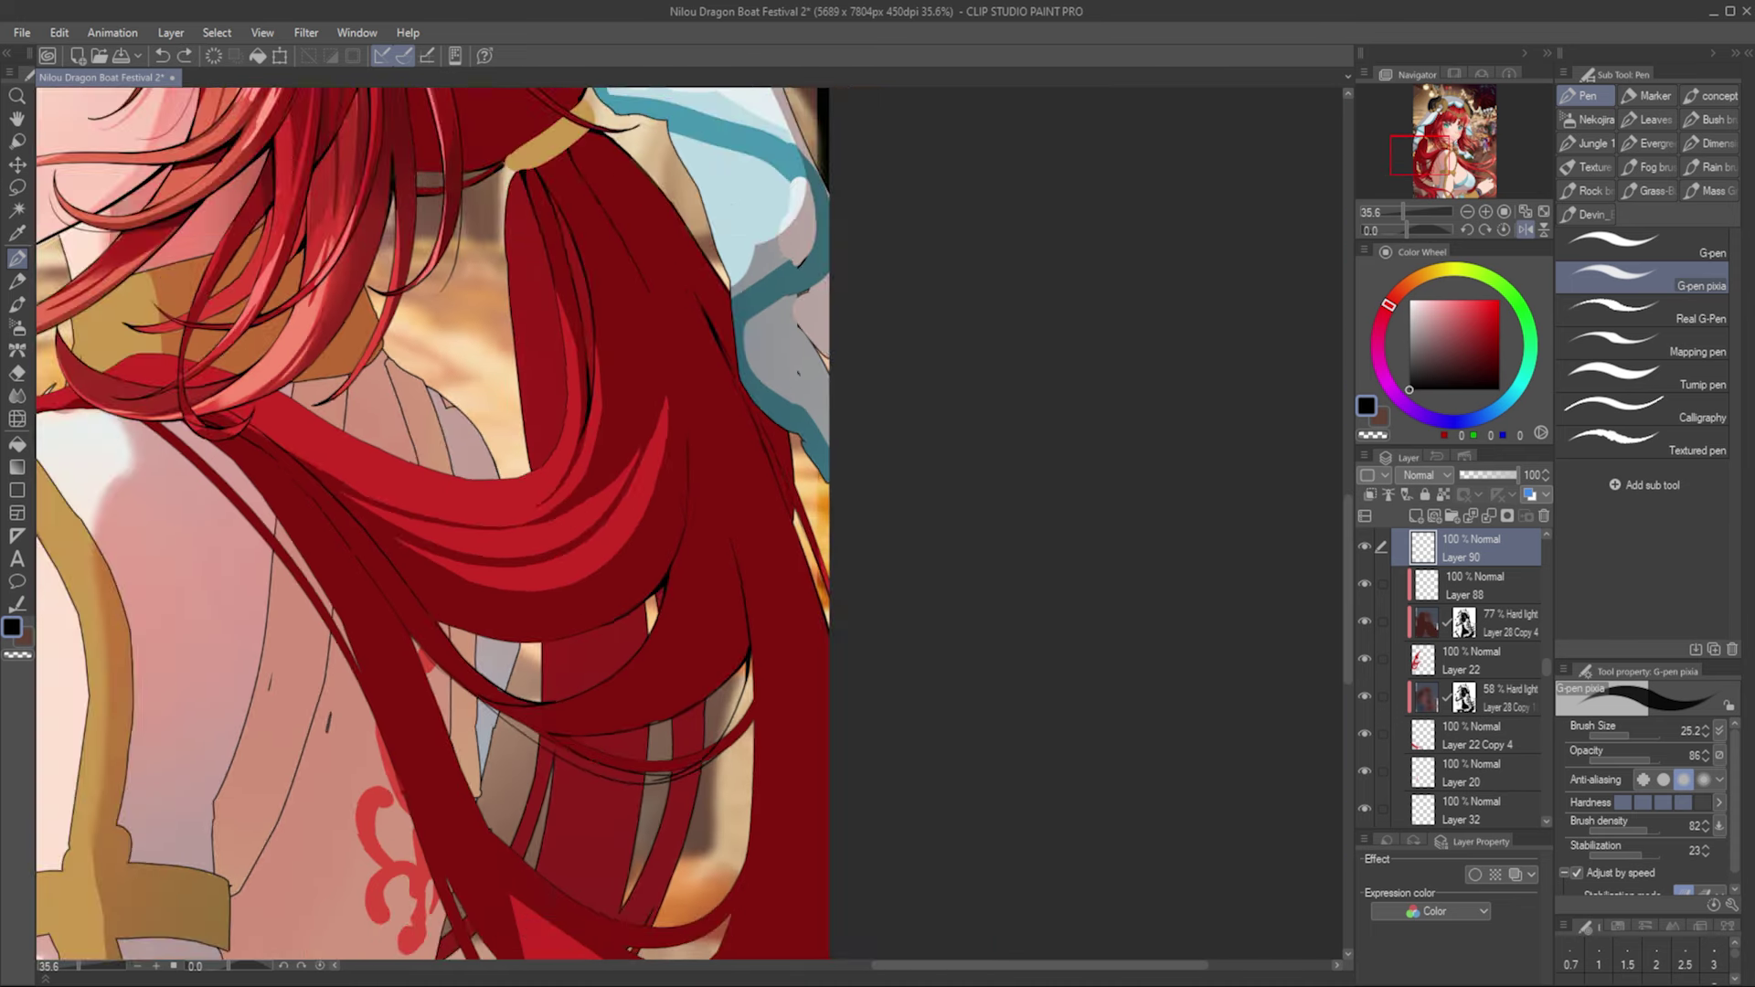
# Step: Erase and repaint the thin looping strand's red base on Layer 22 so it matches its inked outline
pyautogui.scroll(2, 531, 521)
pyautogui.keyDown('ctrl'); pyautogui.keyDown('shift'); pyautogui.click(640, 732); pyautogui.keyUp('shift'); pyautogui.keyUp('ctrl')
pyautogui.press('e')
pyautogui.keyDown('alt'); pyautogui.click(640, 732); pyautogui.keyUp('alt')
pyautogui.press('h')
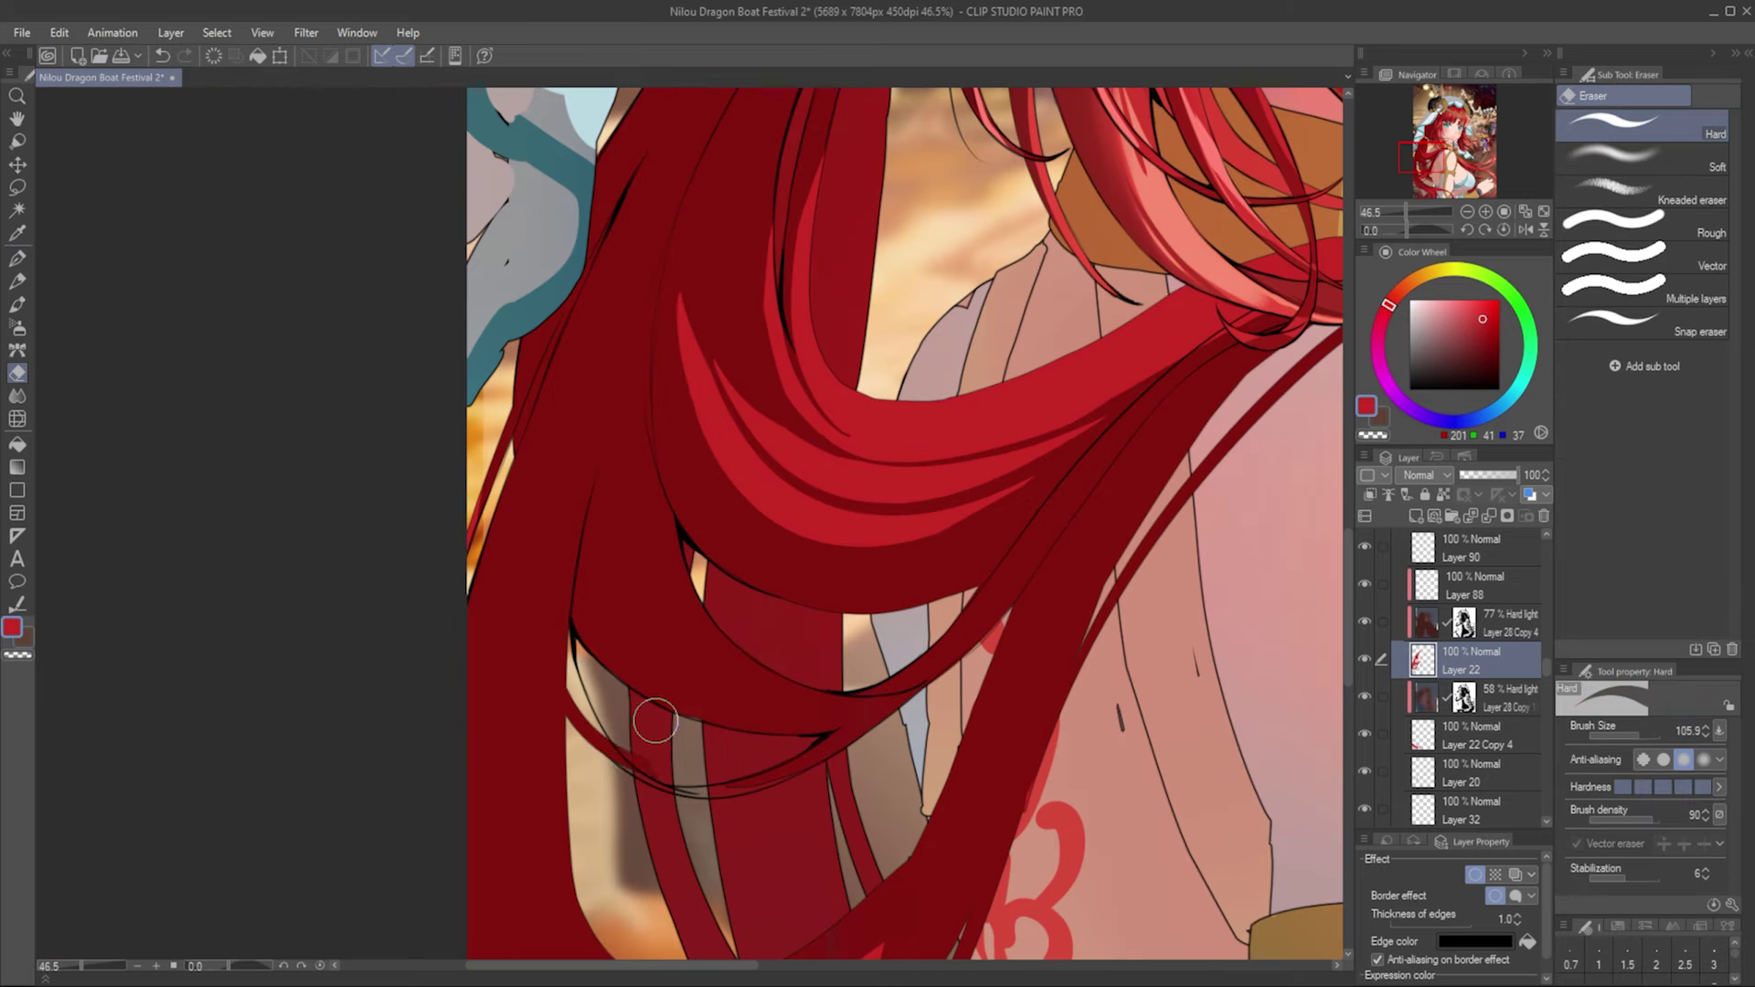
pyautogui.press('p')
pyautogui.press('p')
pyautogui.press('p')
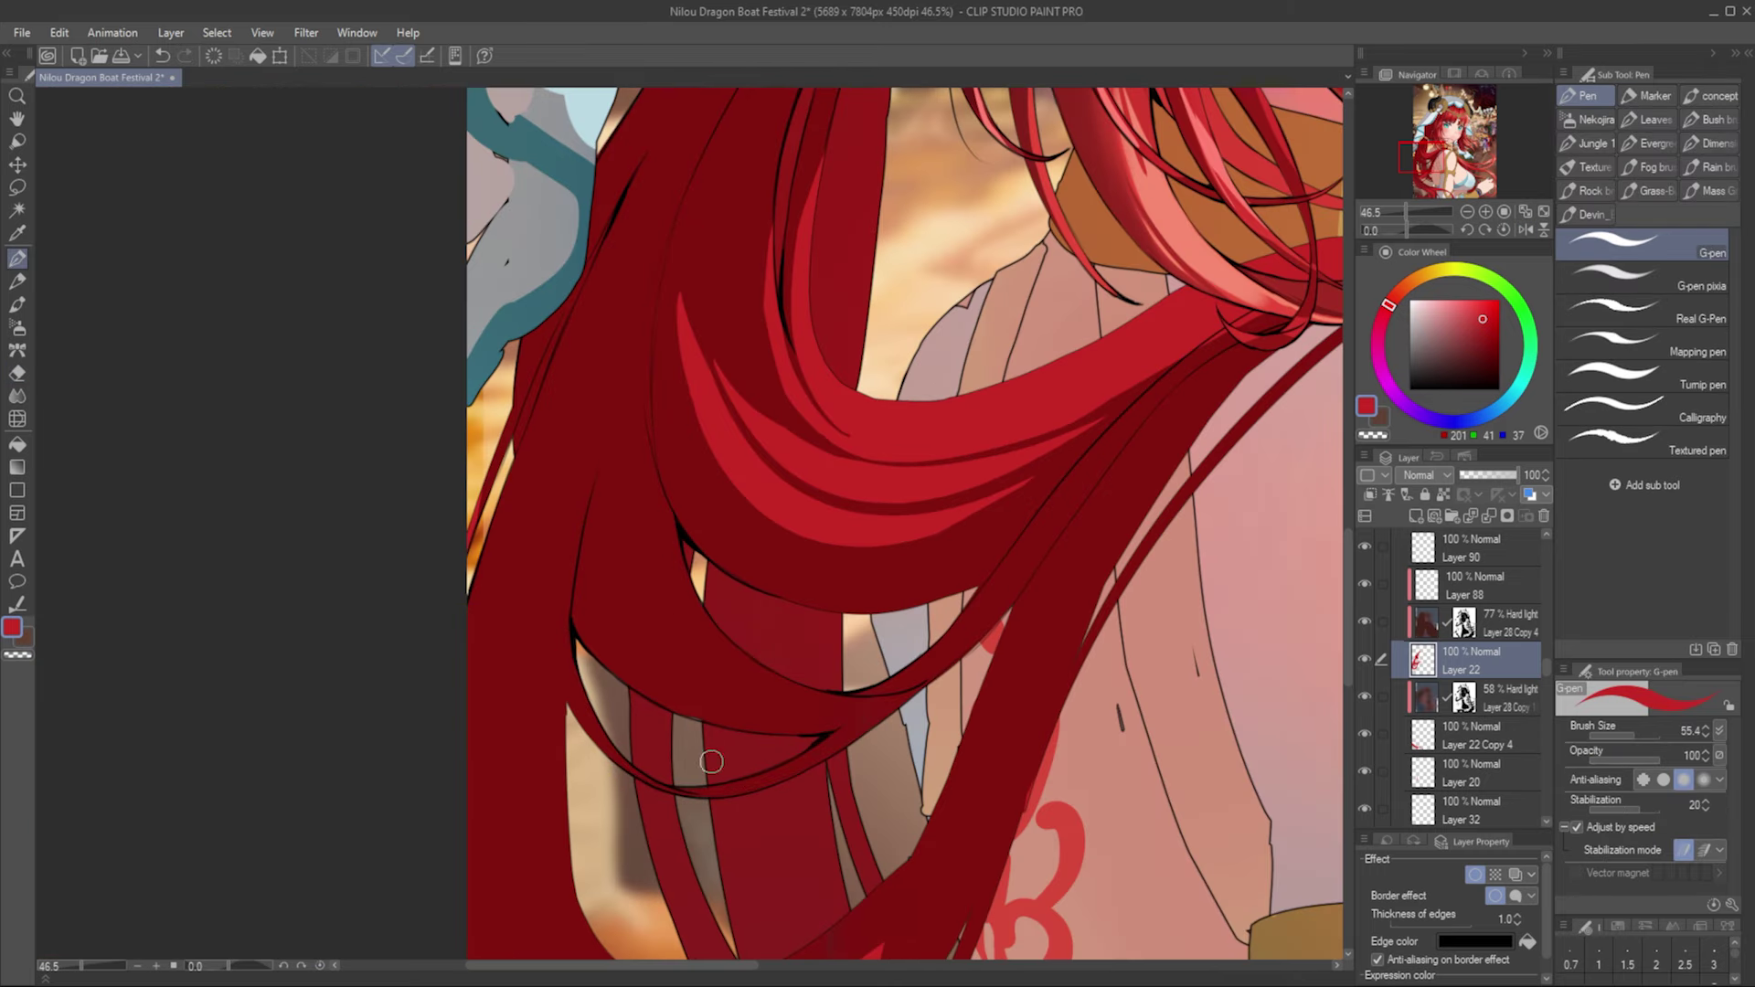
# Step: Thicken the black lines on Layer 90 where the locks cross over the back, reviewing the whole illustration mirrored
pyautogui.keyDown('ctrl'); pyautogui.keyDown('shift'); pyautogui.click(736, 723); pyautogui.keyUp('shift'); pyautogui.keyUp('ctrl')
pyautogui.press('p')
pyautogui.keyDown('alt'); pyautogui.click(775, 724); pyautogui.keyUp('alt')
pyautogui.click(1522, 212)
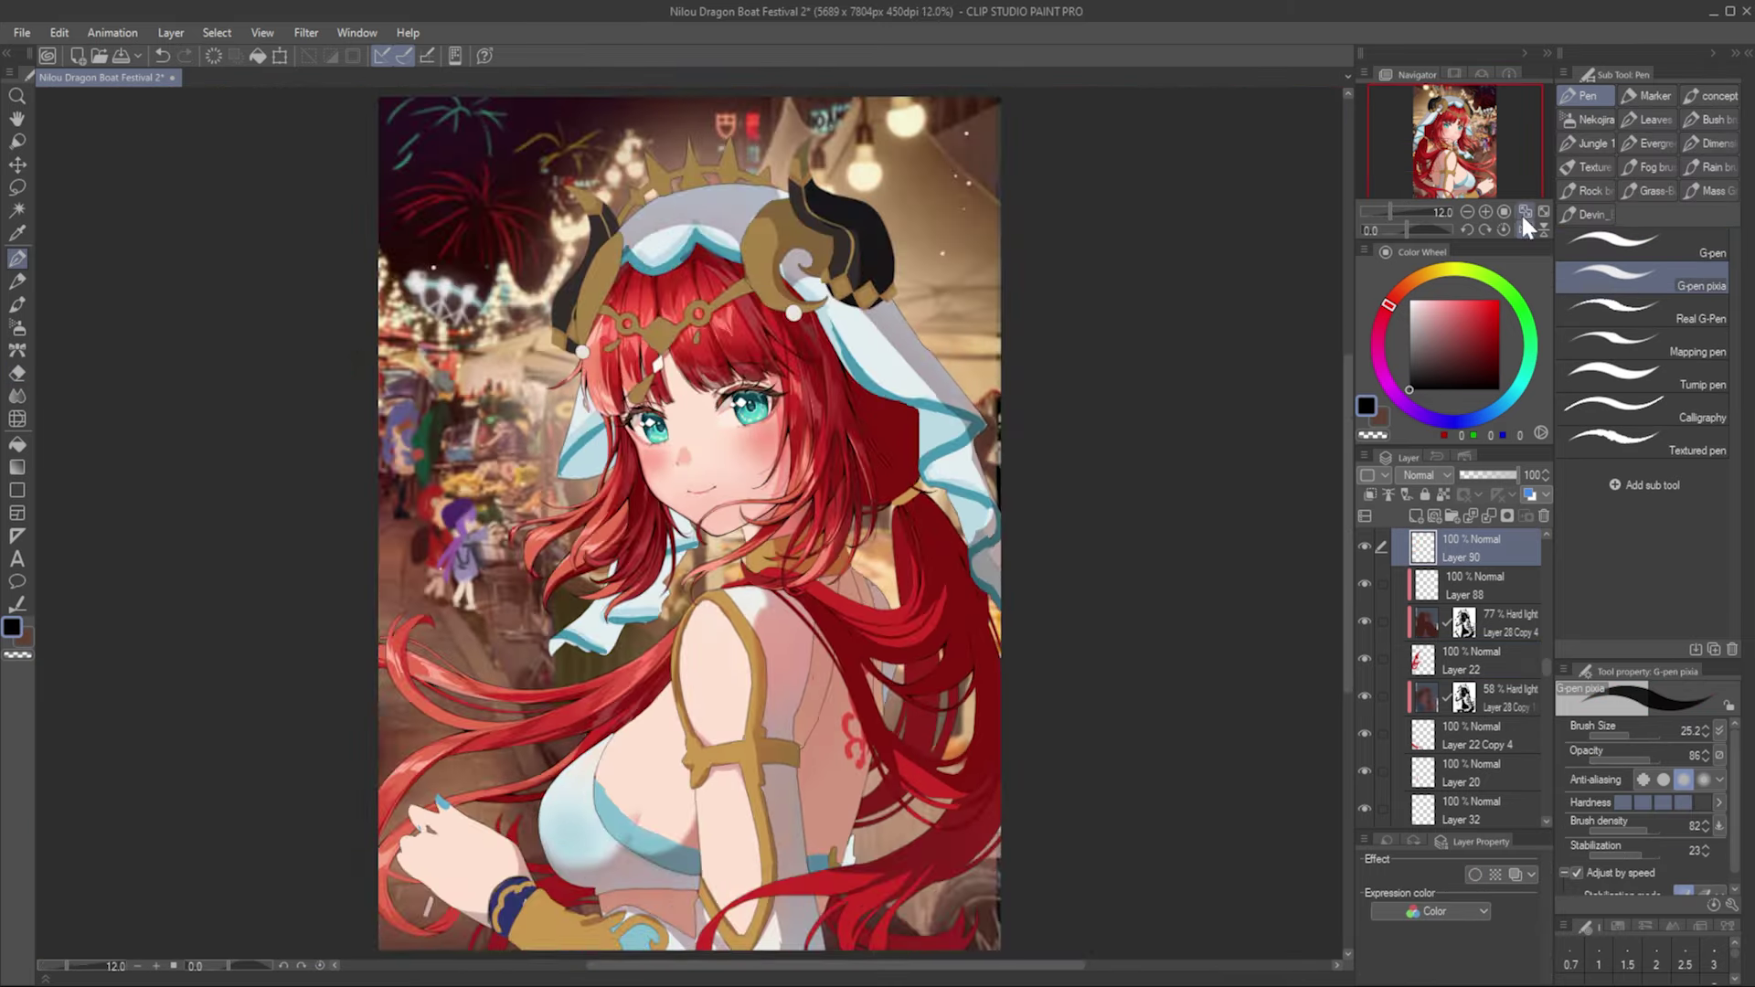
pyautogui.scroll(8, 837, 521)
pyautogui.moveTo(737, 666); pyautogui.dragTo(764, 574)
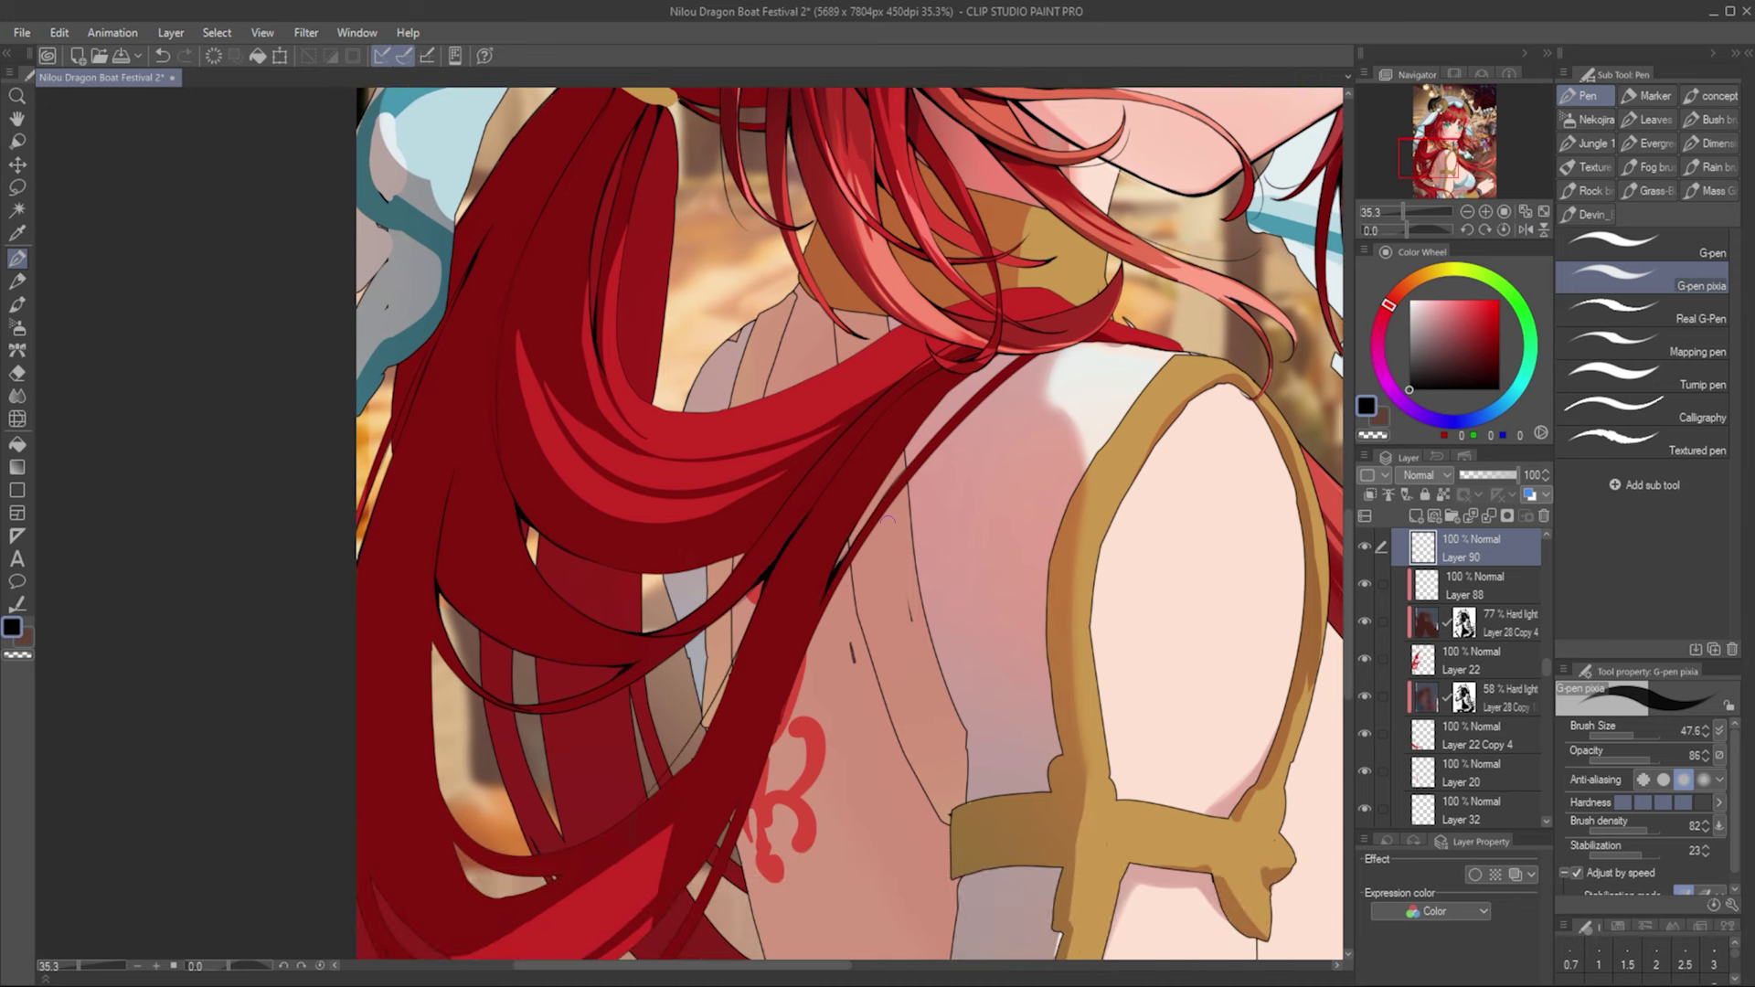
# Step: Ink dark accents at the overlapping locks and outline the large background gap beneath the looping strand on Layer 90
pyautogui.click(1525, 230)
pyautogui.click(1526, 229)
pyautogui.press('j')
pyautogui.press('p')
pyautogui.scroll(3, 487, 596)
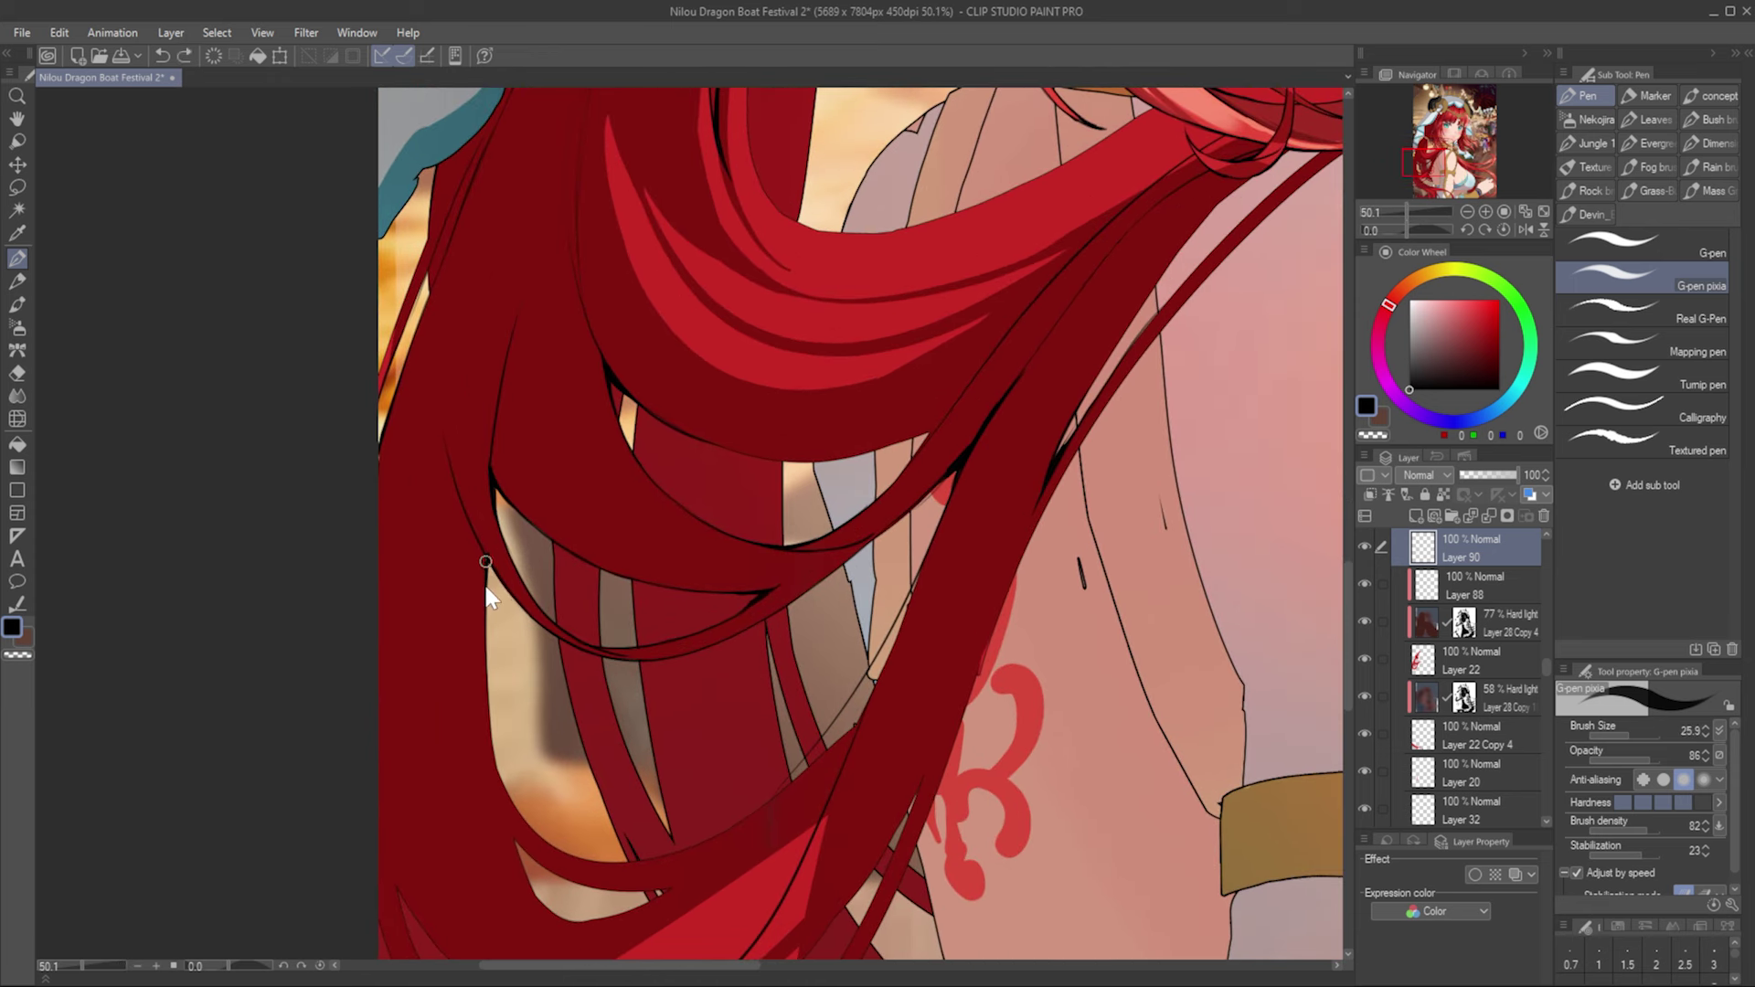
pyautogui.moveTo(485, 561); pyautogui.dragTo(474, 461)
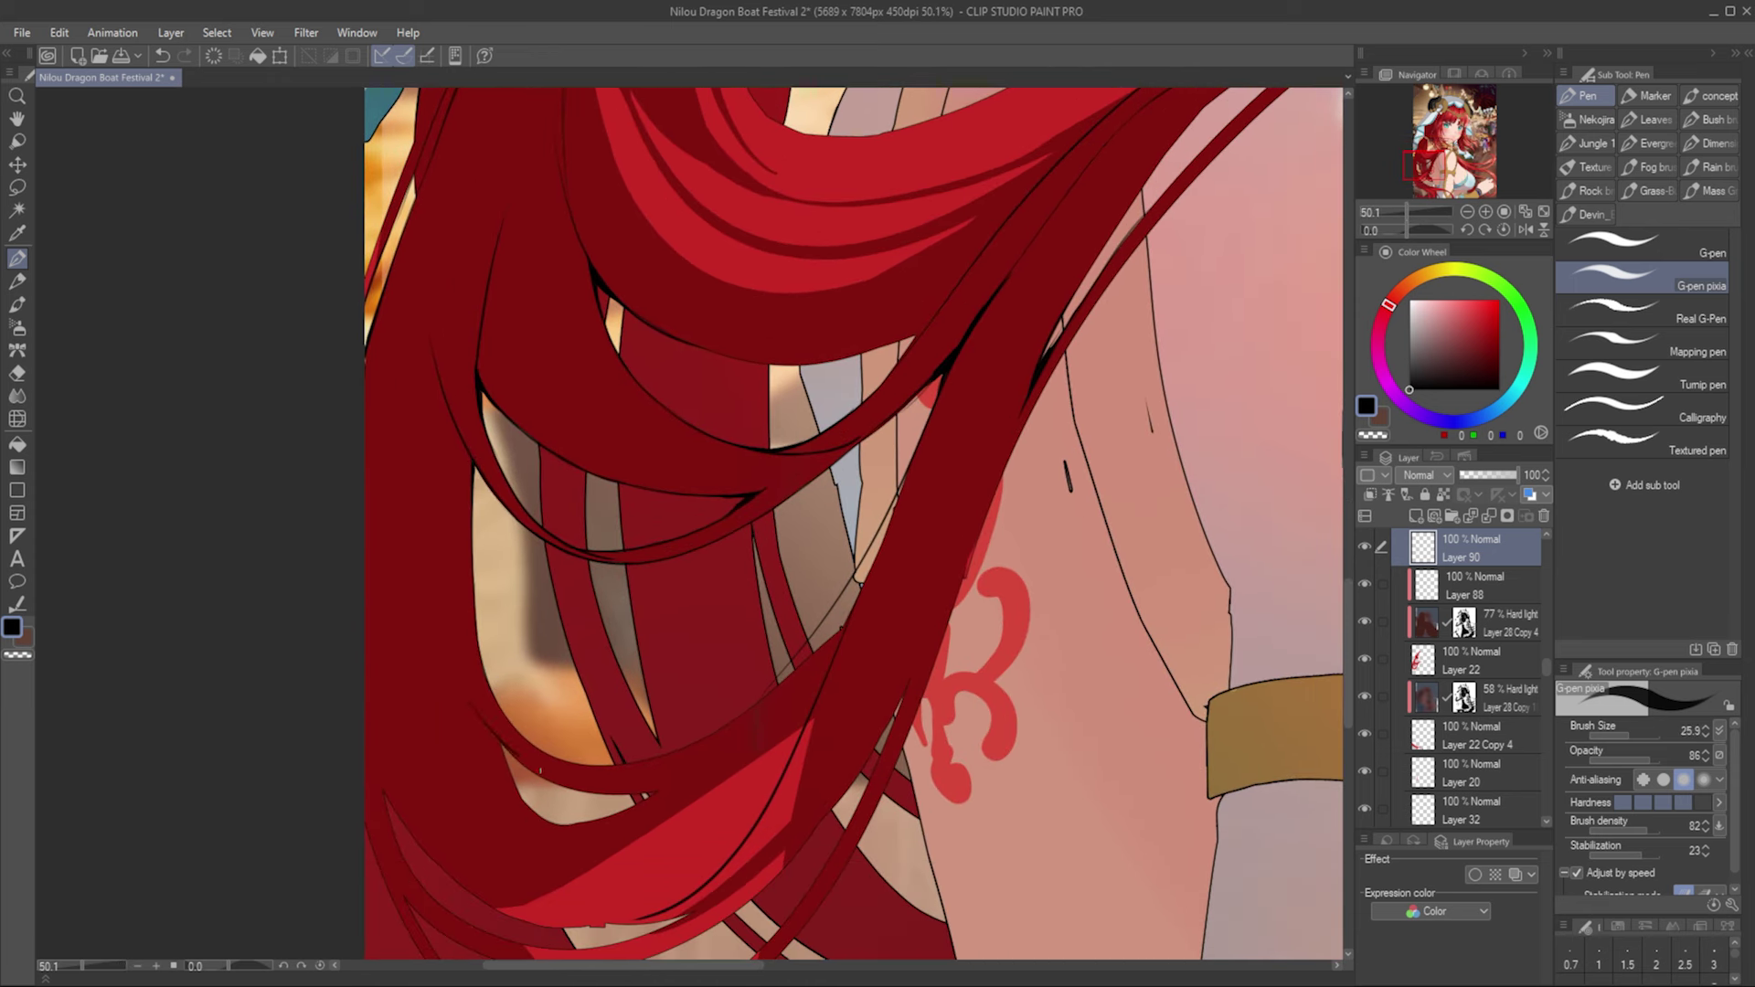
# Step: Erase the excess red along the lower edge of the large hair gap on Layer 22
pyautogui.keyDown('ctrl'); pyautogui.keyDown('shift'); pyautogui.click(522, 751); pyautogui.keyUp('shift'); pyautogui.keyUp('ctrl')
pyautogui.keyDown('alt'); pyautogui.click(521, 752); pyautogui.keyUp('alt')
pyautogui.keyDown('alt'); pyautogui.click(519, 753); pyautogui.keyUp('alt')
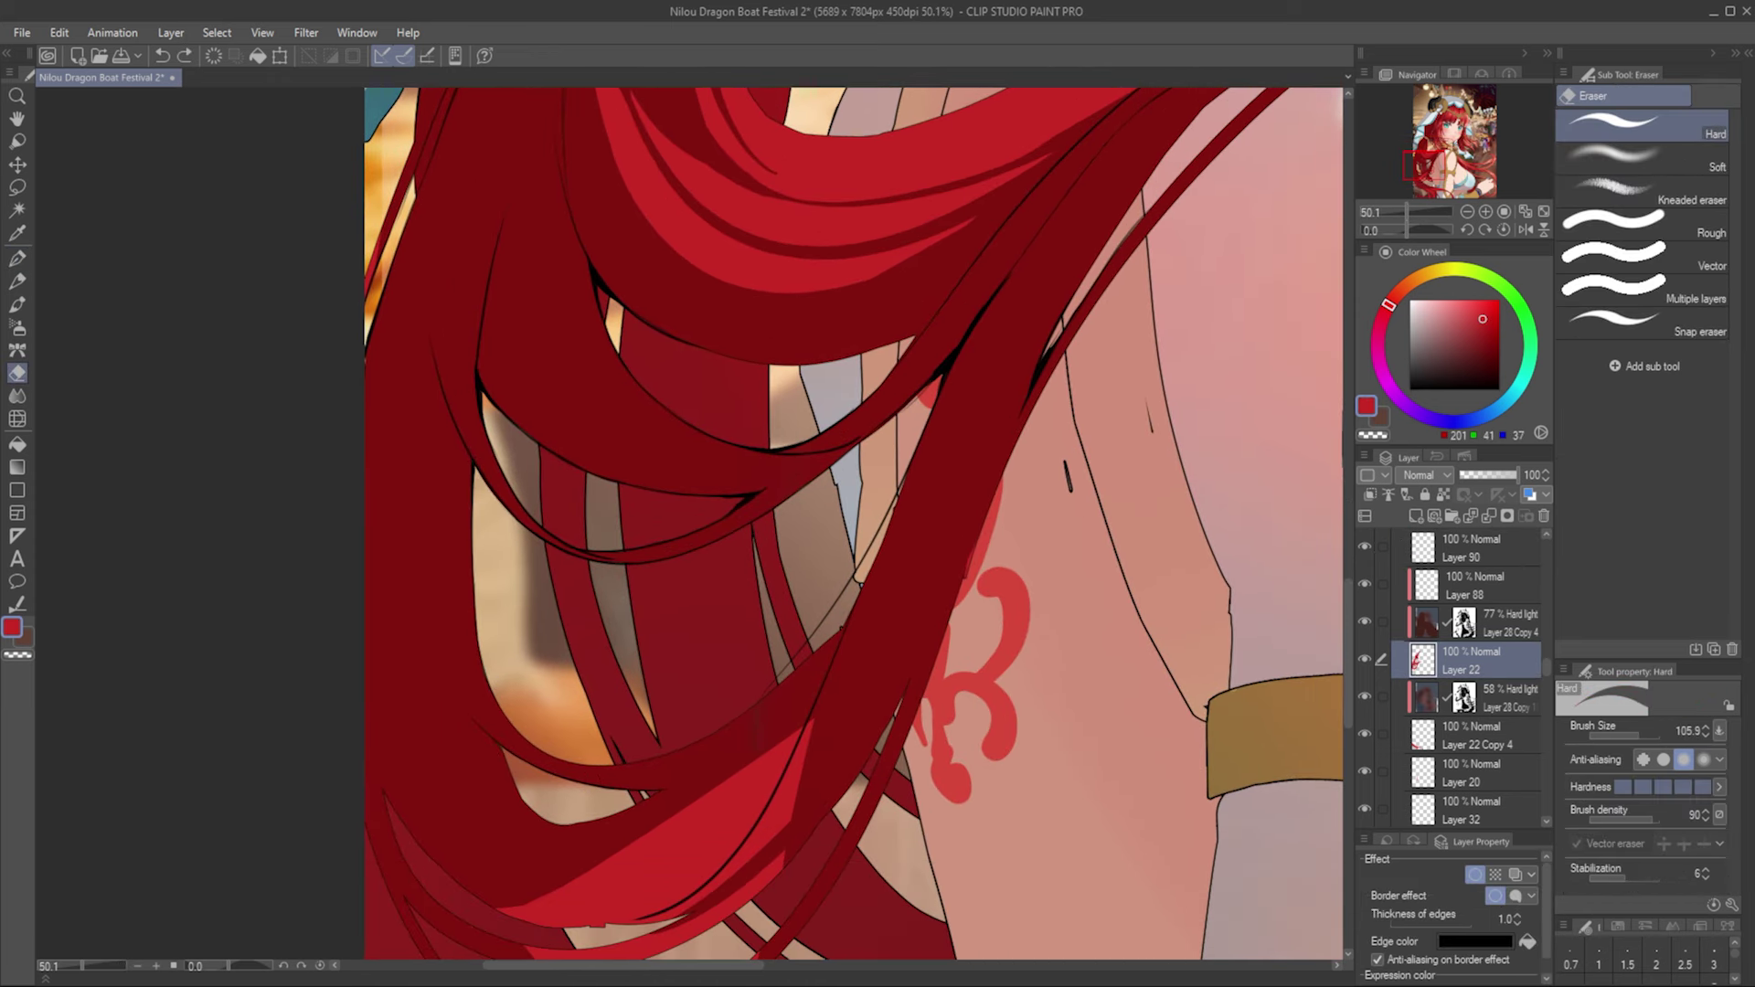
# Step: Ink the outlines of the lower curved locks beneath the large gap on Layer 90, checking them in mirrored view
pyautogui.keyDown('ctrl'); pyautogui.keyDown('shift'); pyautogui.click(549, 763); pyautogui.keyUp('shift'); pyautogui.keyUp('ctrl')
pyautogui.press('.')
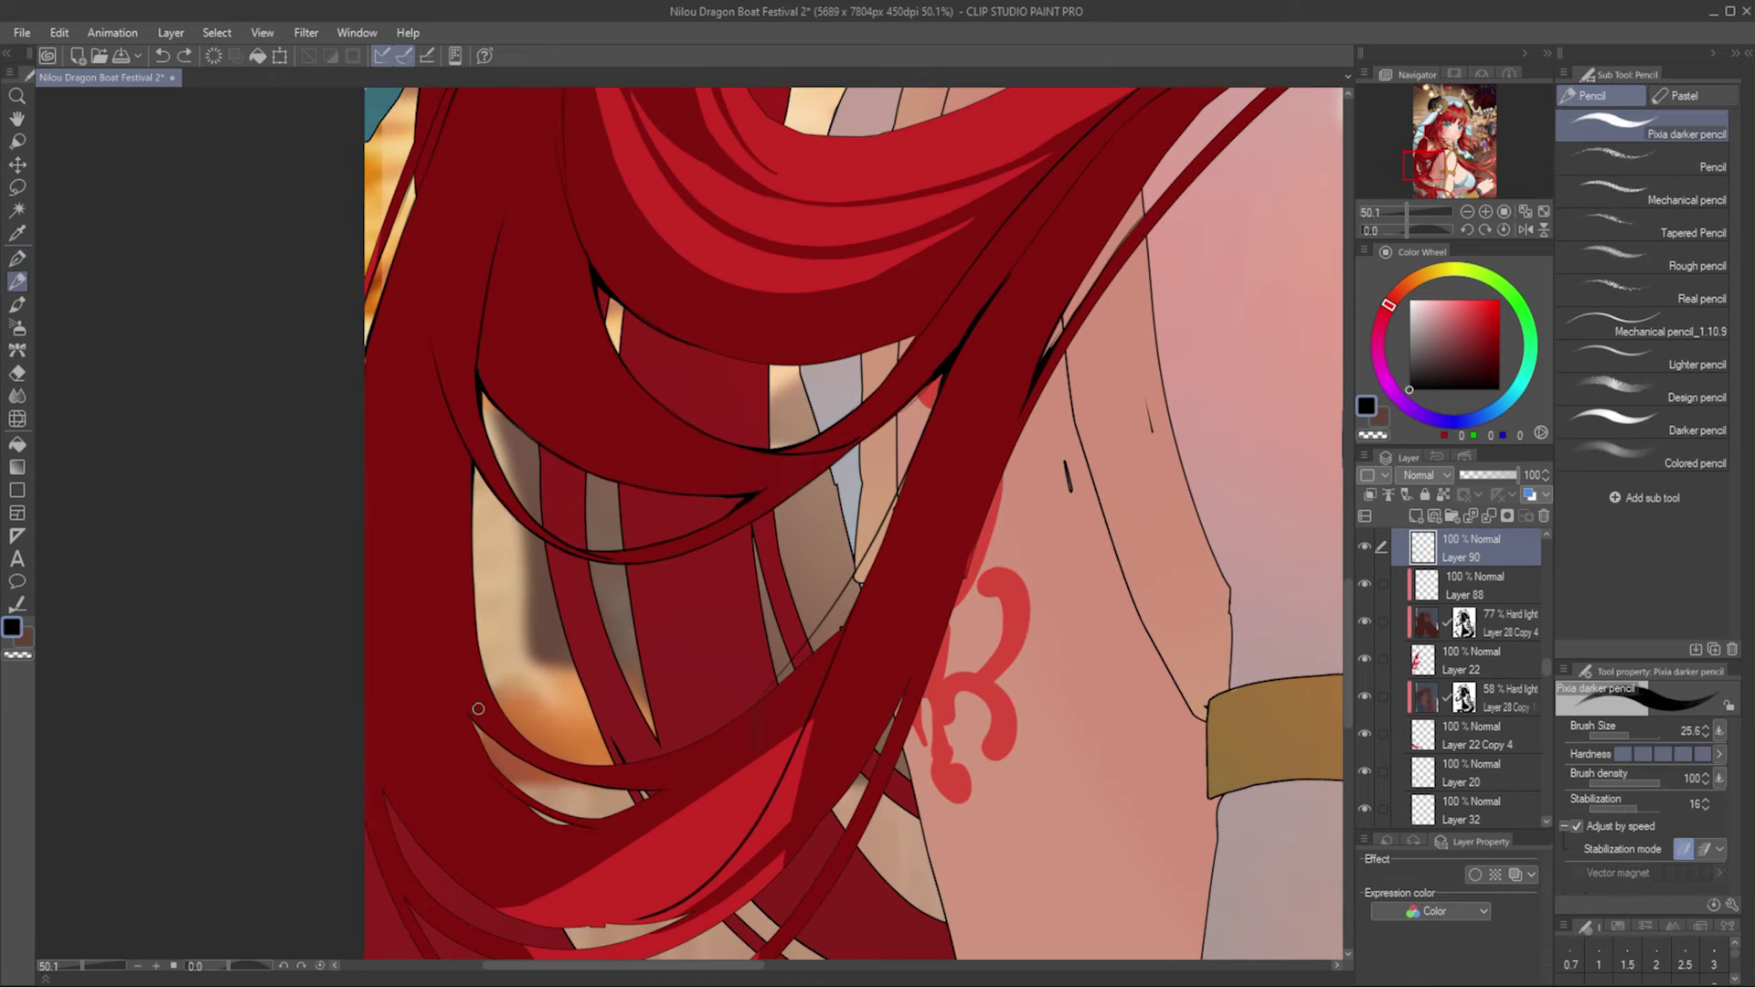
pyautogui.press('h')
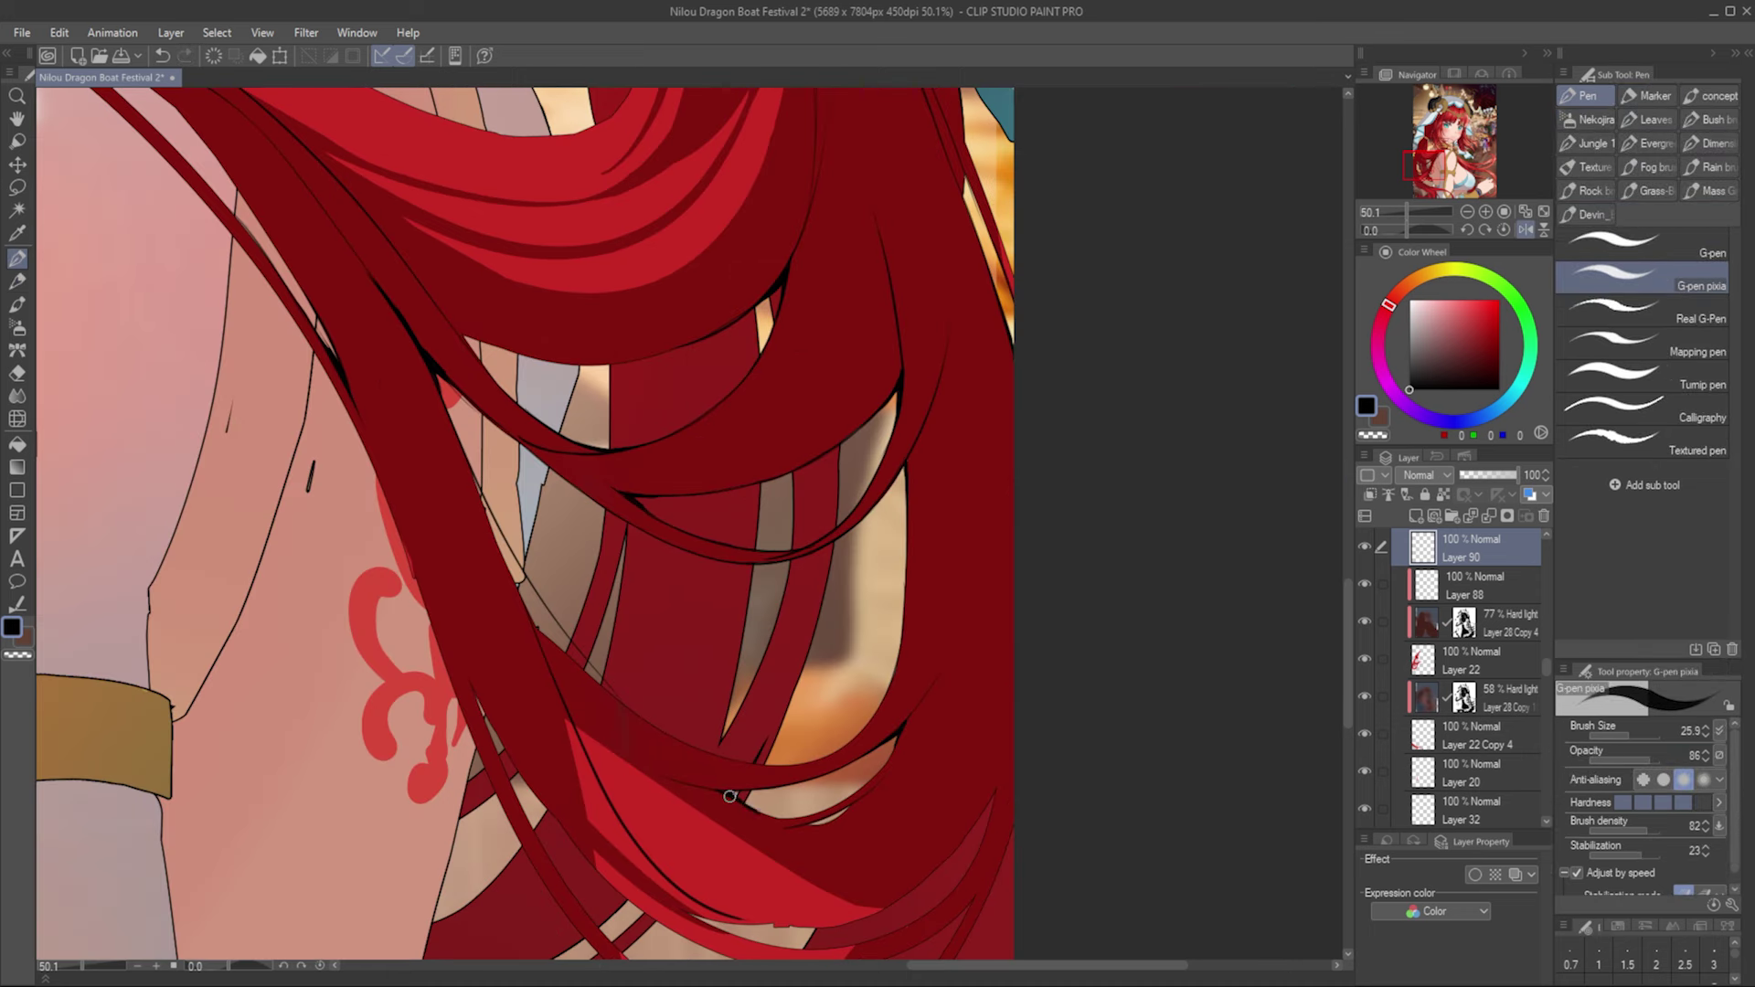
pyautogui.press('h')
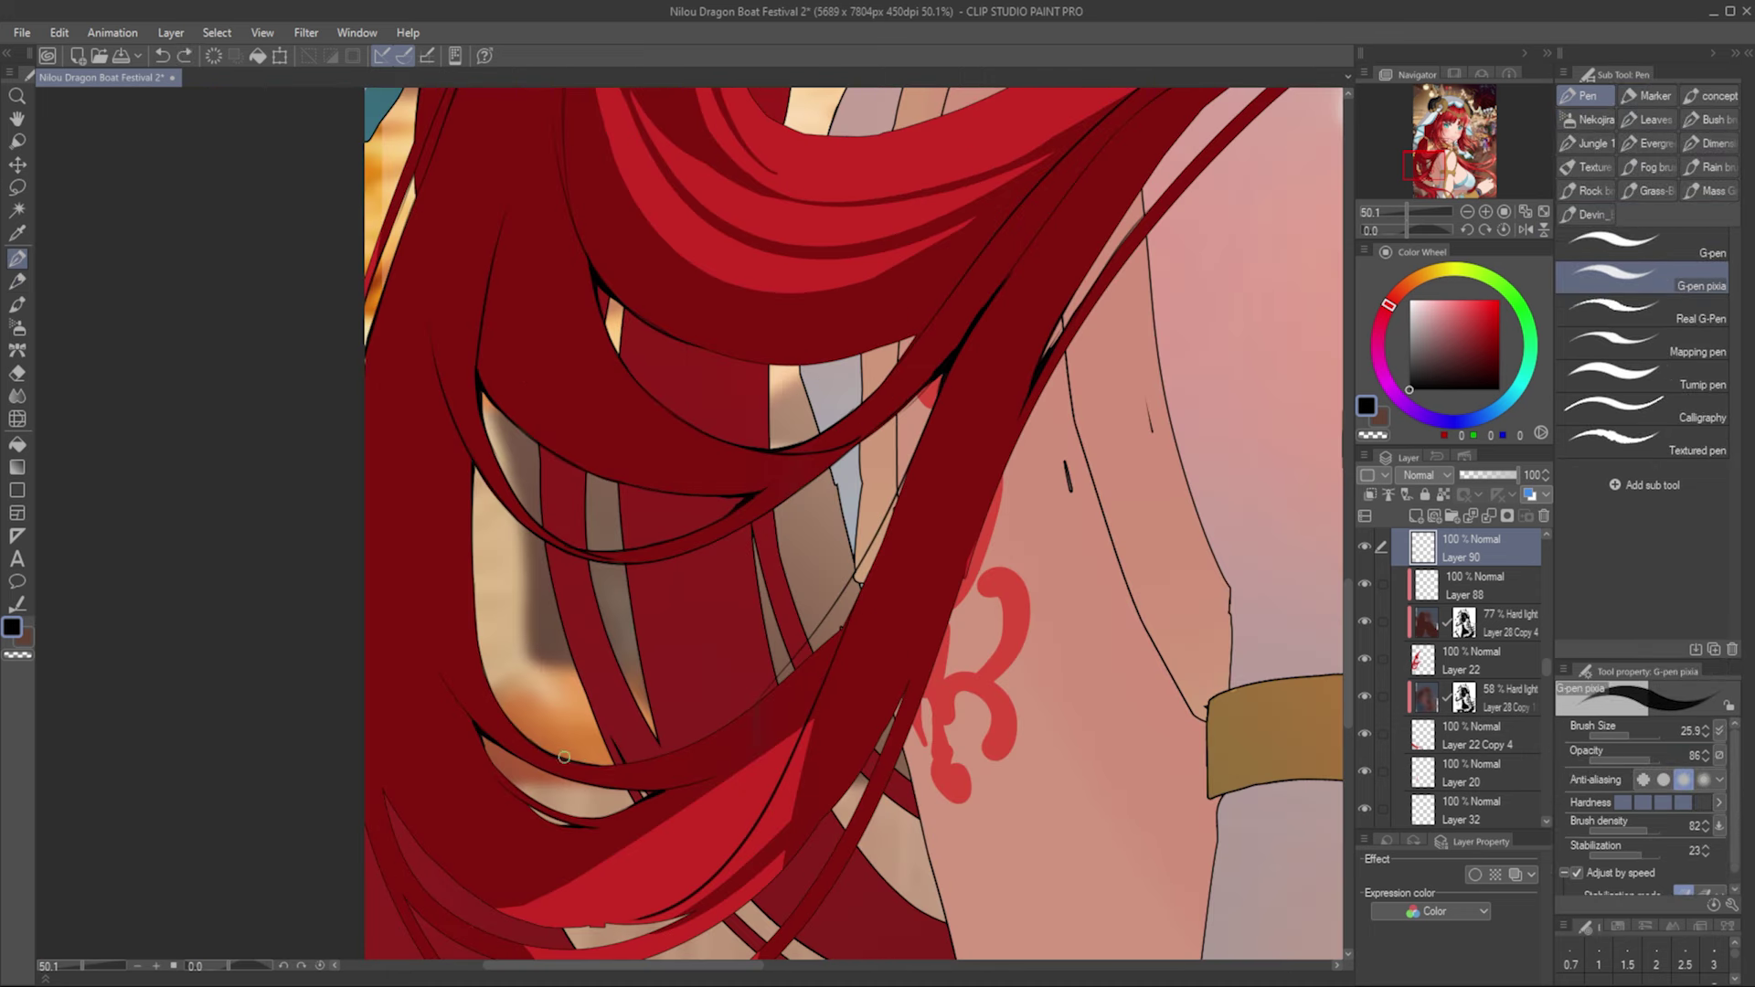
pyautogui.press('h')
# Step: Clean up the red edge of the broad diagonal lock beside the large hair gap on Layer 22 with the G-pen and eraser
pyautogui.keyDown('alt'); pyautogui.click(548, 594); pyautogui.keyUp('alt')
pyautogui.moveTo(599, 695); pyautogui.dragTo(480, 484)
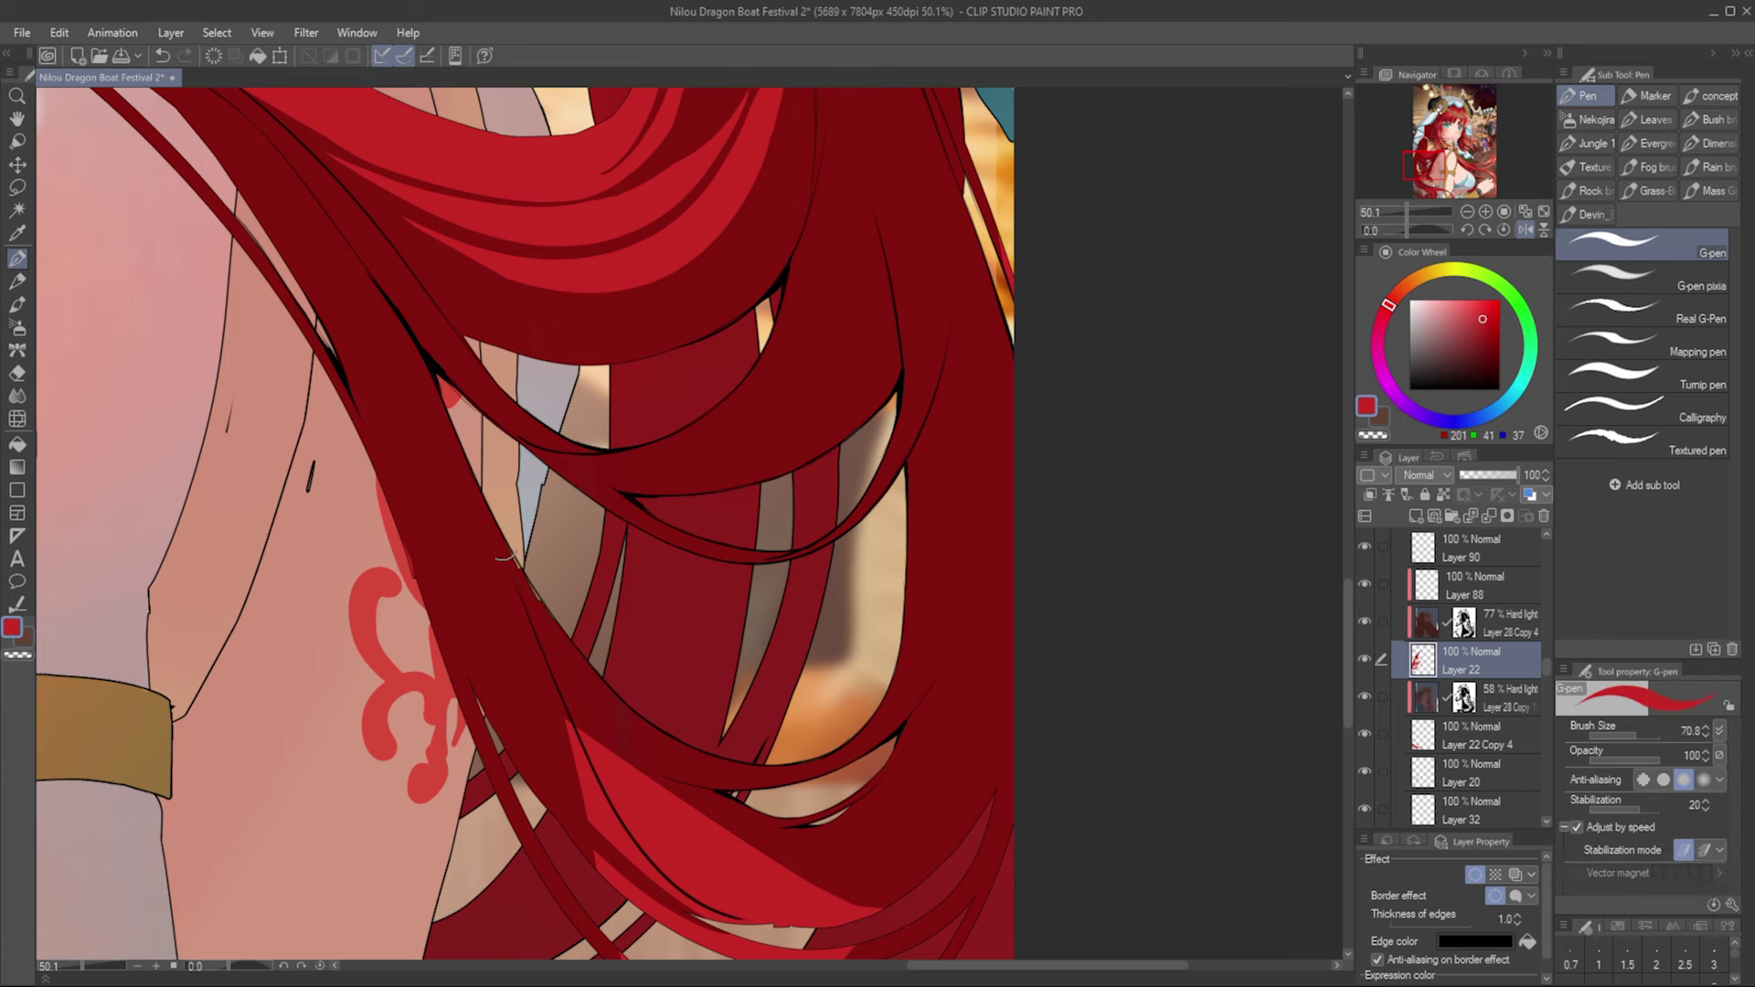
pyautogui.press('e')
pyautogui.press('h')
pyautogui.press('p')
pyautogui.click(1463, 544)
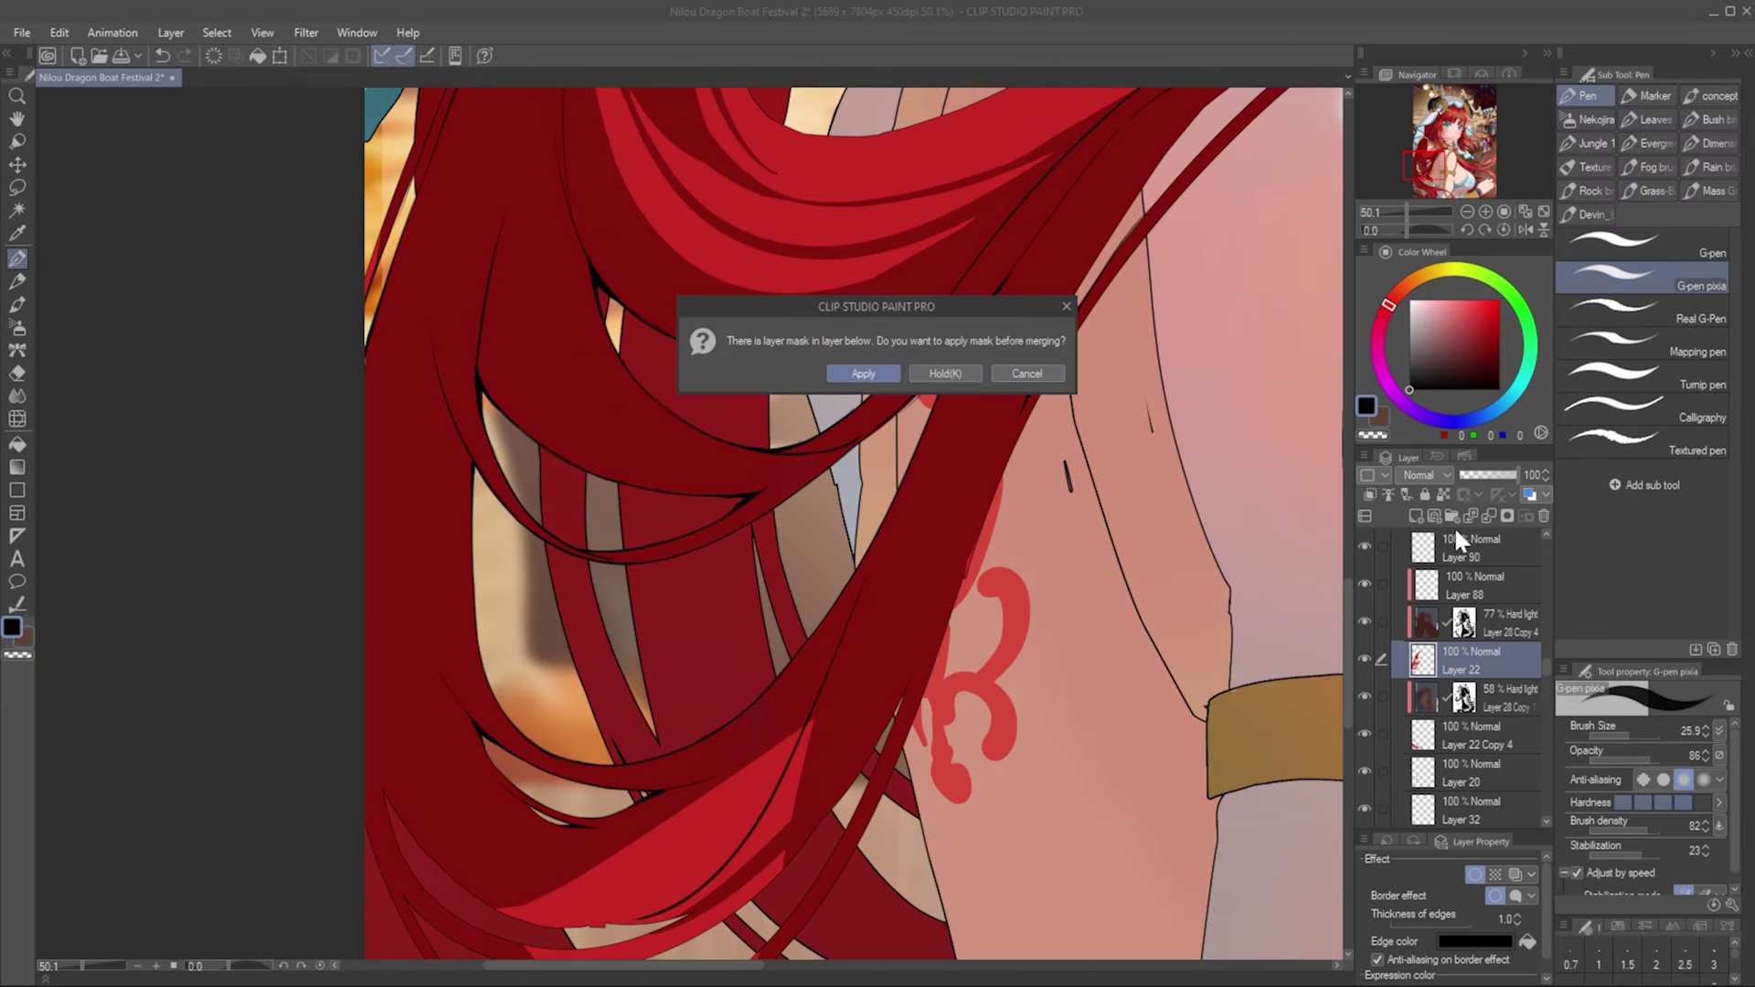
pyautogui.press('Escape')
# Step: Ink the underside of the lower bright red lock on Layer 90 and erase the excess red beneath it on Layer 22
pyautogui.moveTo(638, 801); pyautogui.dragTo(739, 755)
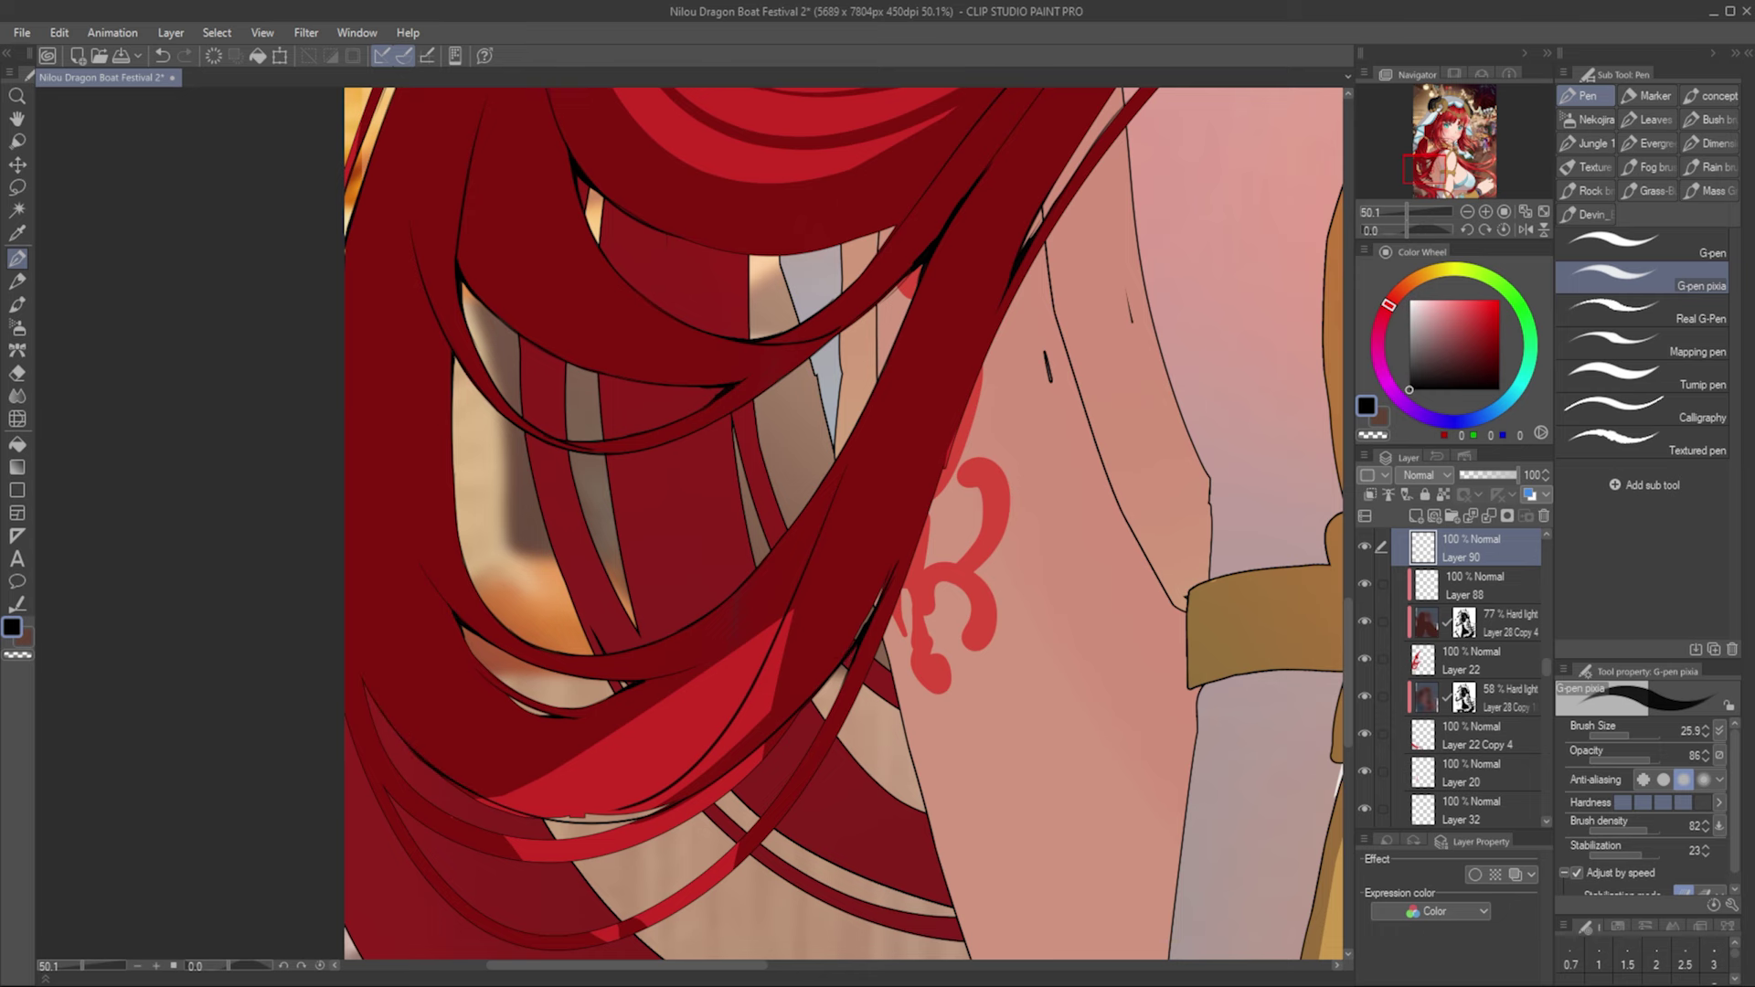
pyautogui.press('e')
pyautogui.press('p')
pyautogui.keyDown('alt'); pyautogui.click(585, 786); pyautogui.keyUp('alt')
pyautogui.keyDown('ctrl'); pyautogui.keyDown('shift'); pyautogui.click(585, 786); pyautogui.keyUp('shift'); pyautogui.keyUp('ctrl')
pyautogui.press('e')
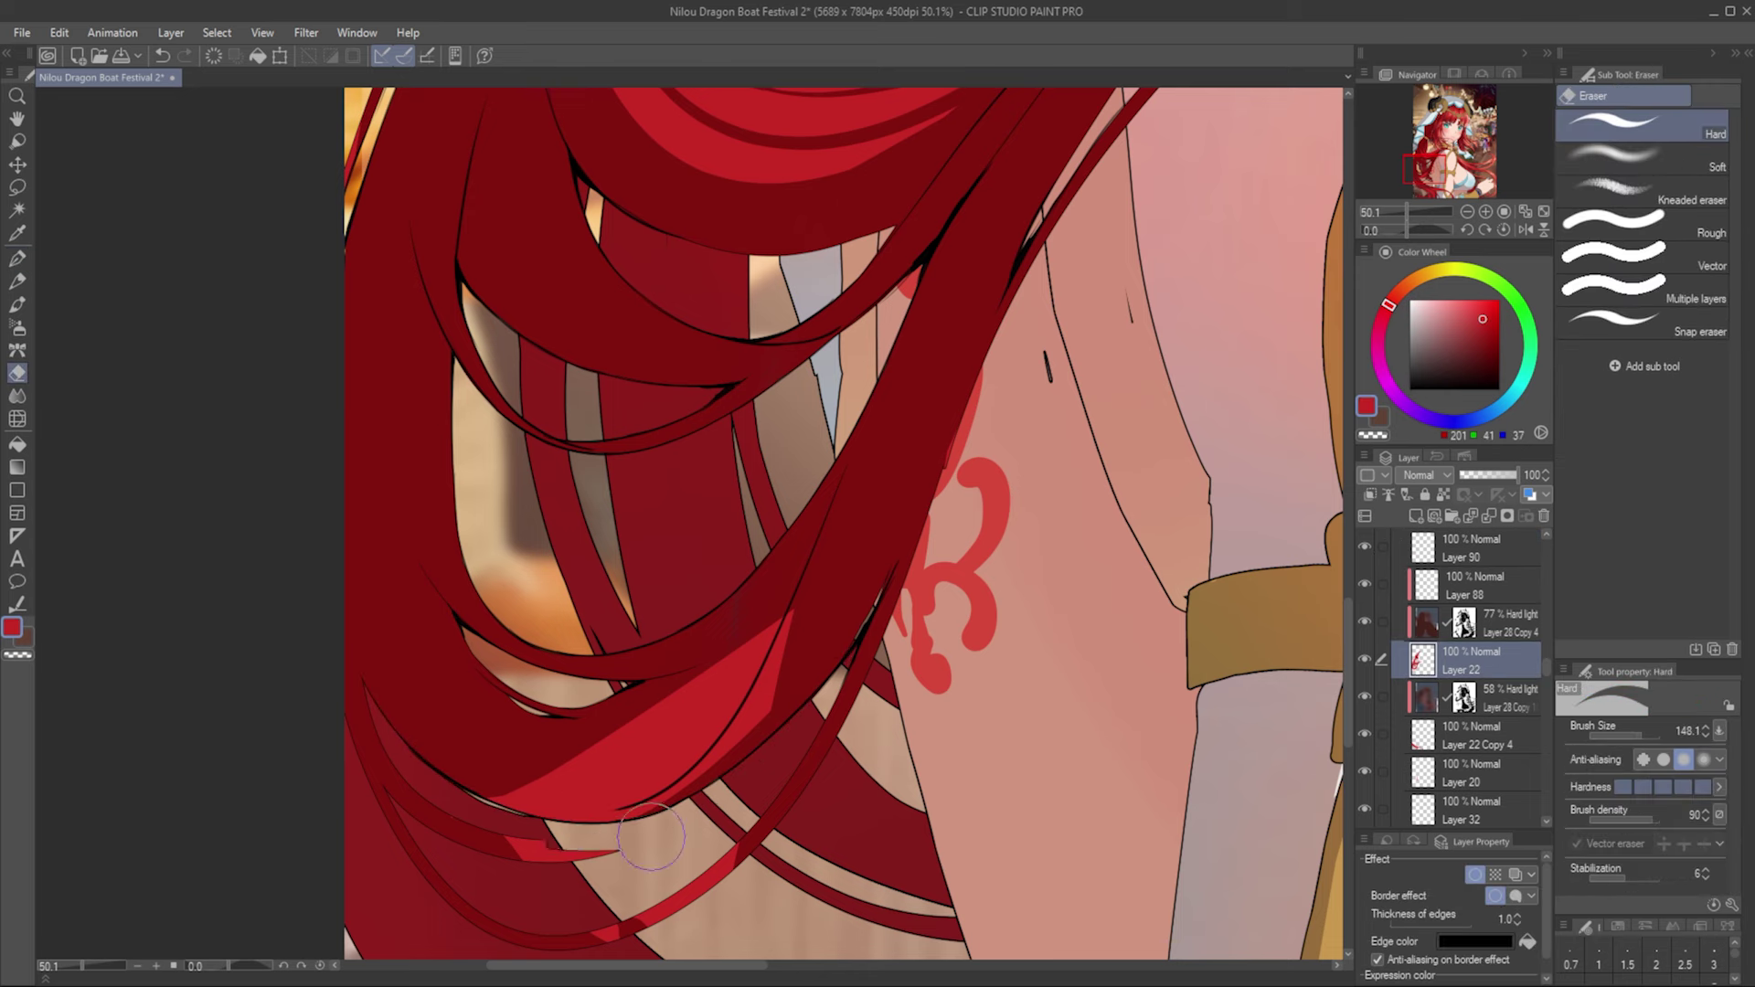
# Step: Ink the outlines of the thin looping strand below the bright red lock on Layer 90, checking it in mirrored view
pyautogui.press('p')
pyautogui.scroll(-2, 490, 784)
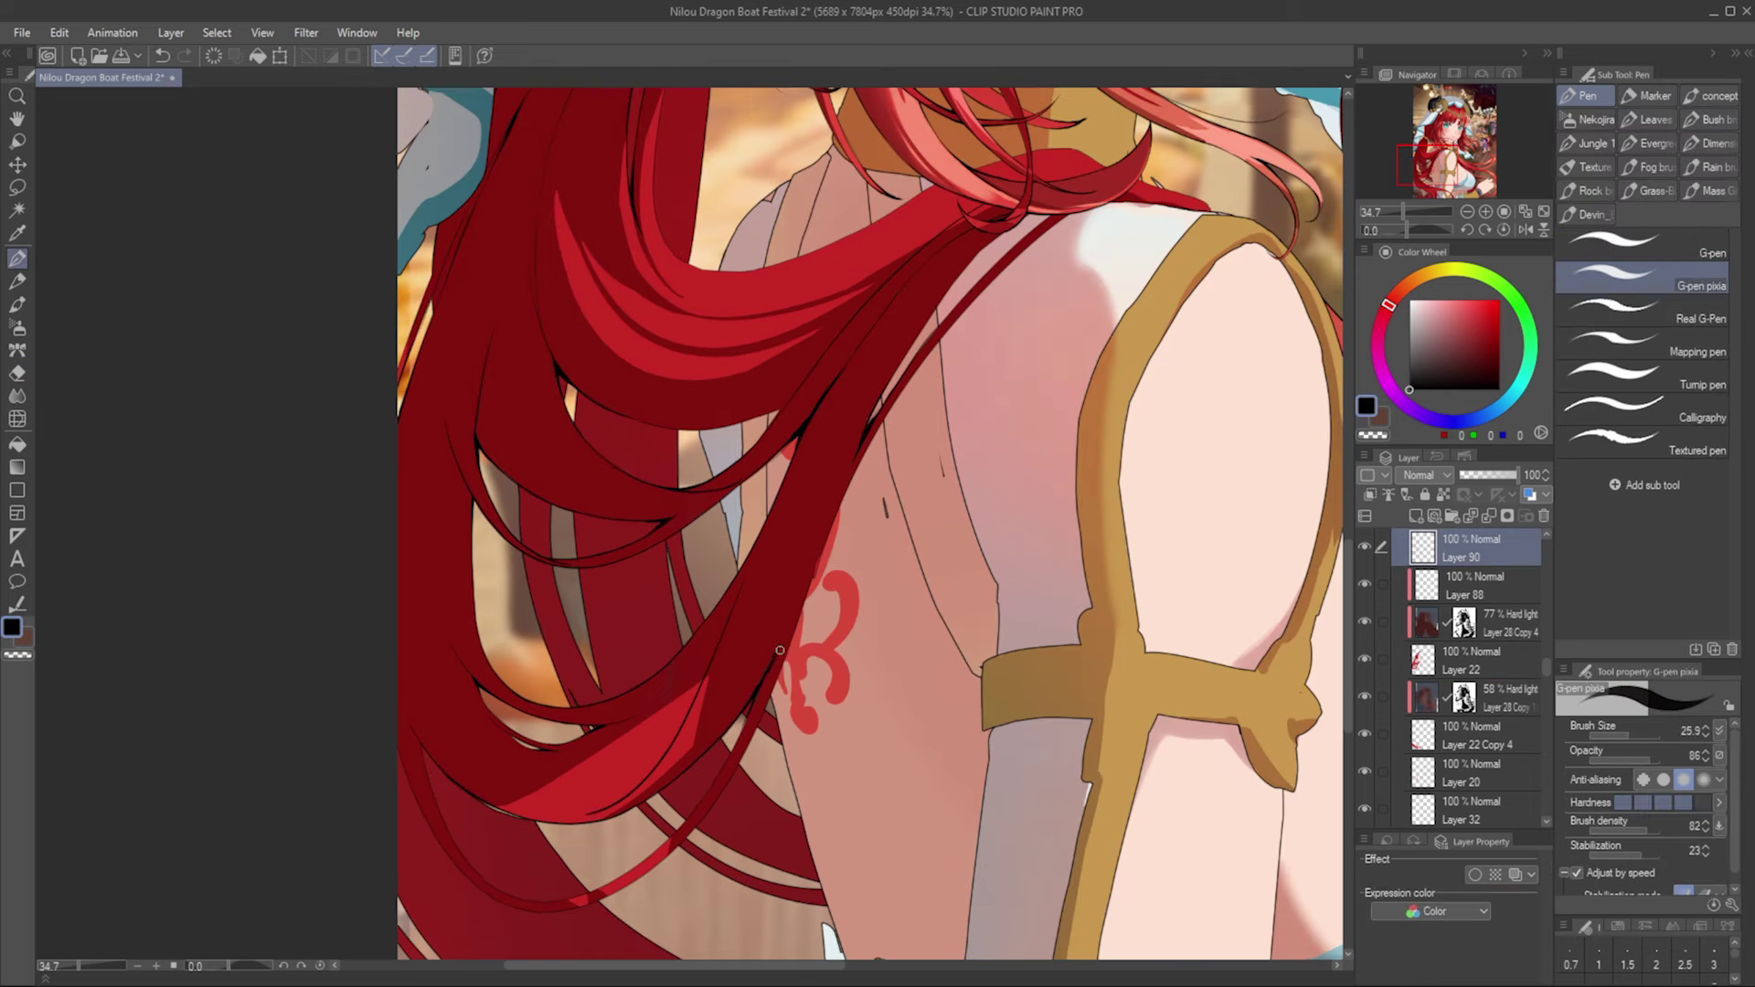
pyautogui.click(1524, 228)
pyautogui.scroll(1, 444, 363)
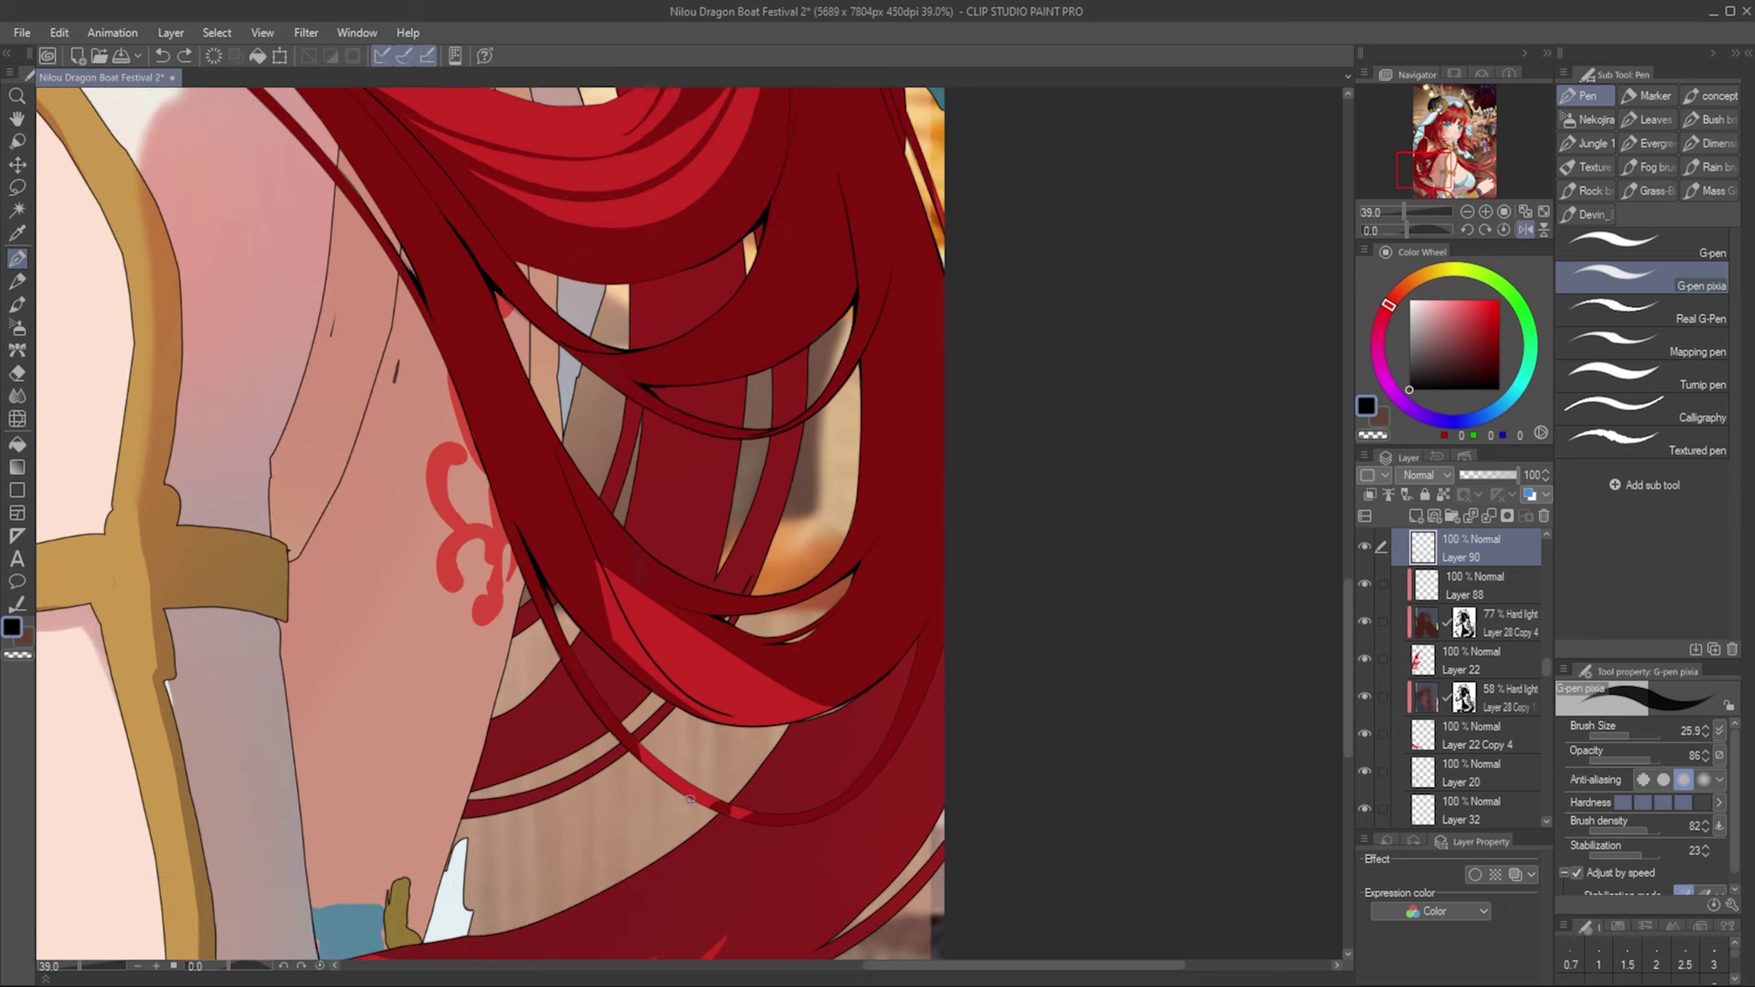
pyautogui.press('h')
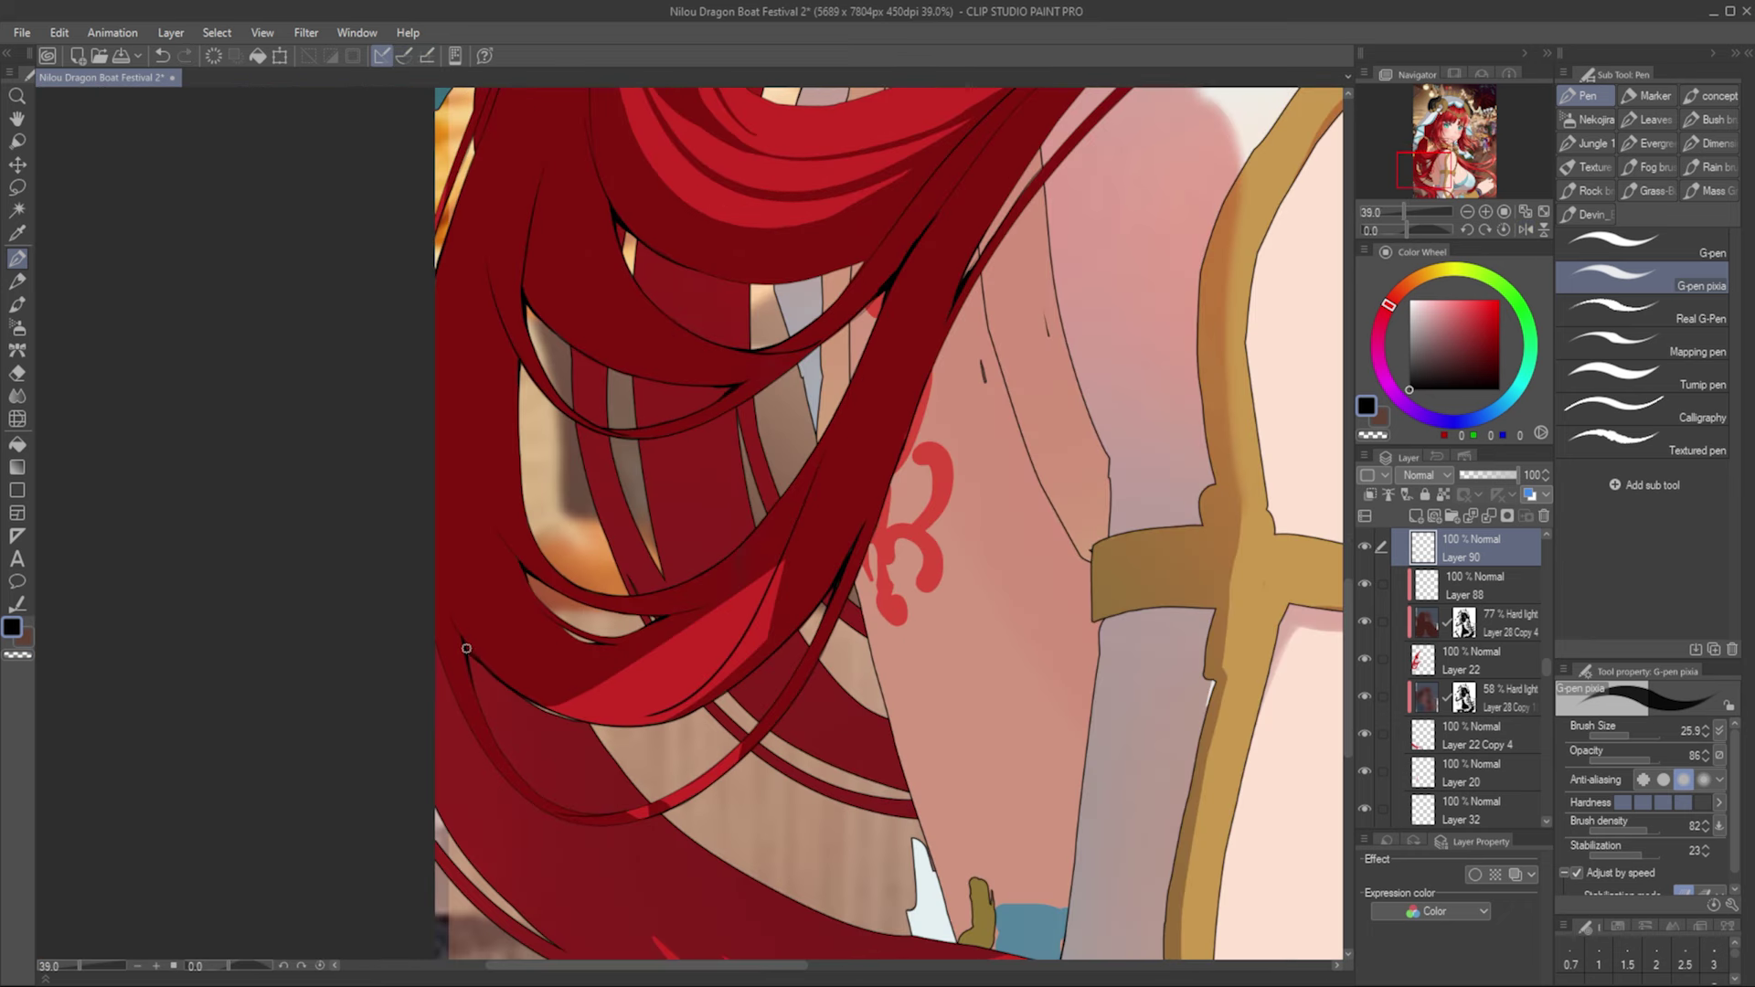
pyautogui.press('h')
pyautogui.press('h')
pyautogui.press('h')
pyautogui.press('h')
pyautogui.scroll(-1, 729, 653)
pyautogui.press('h')
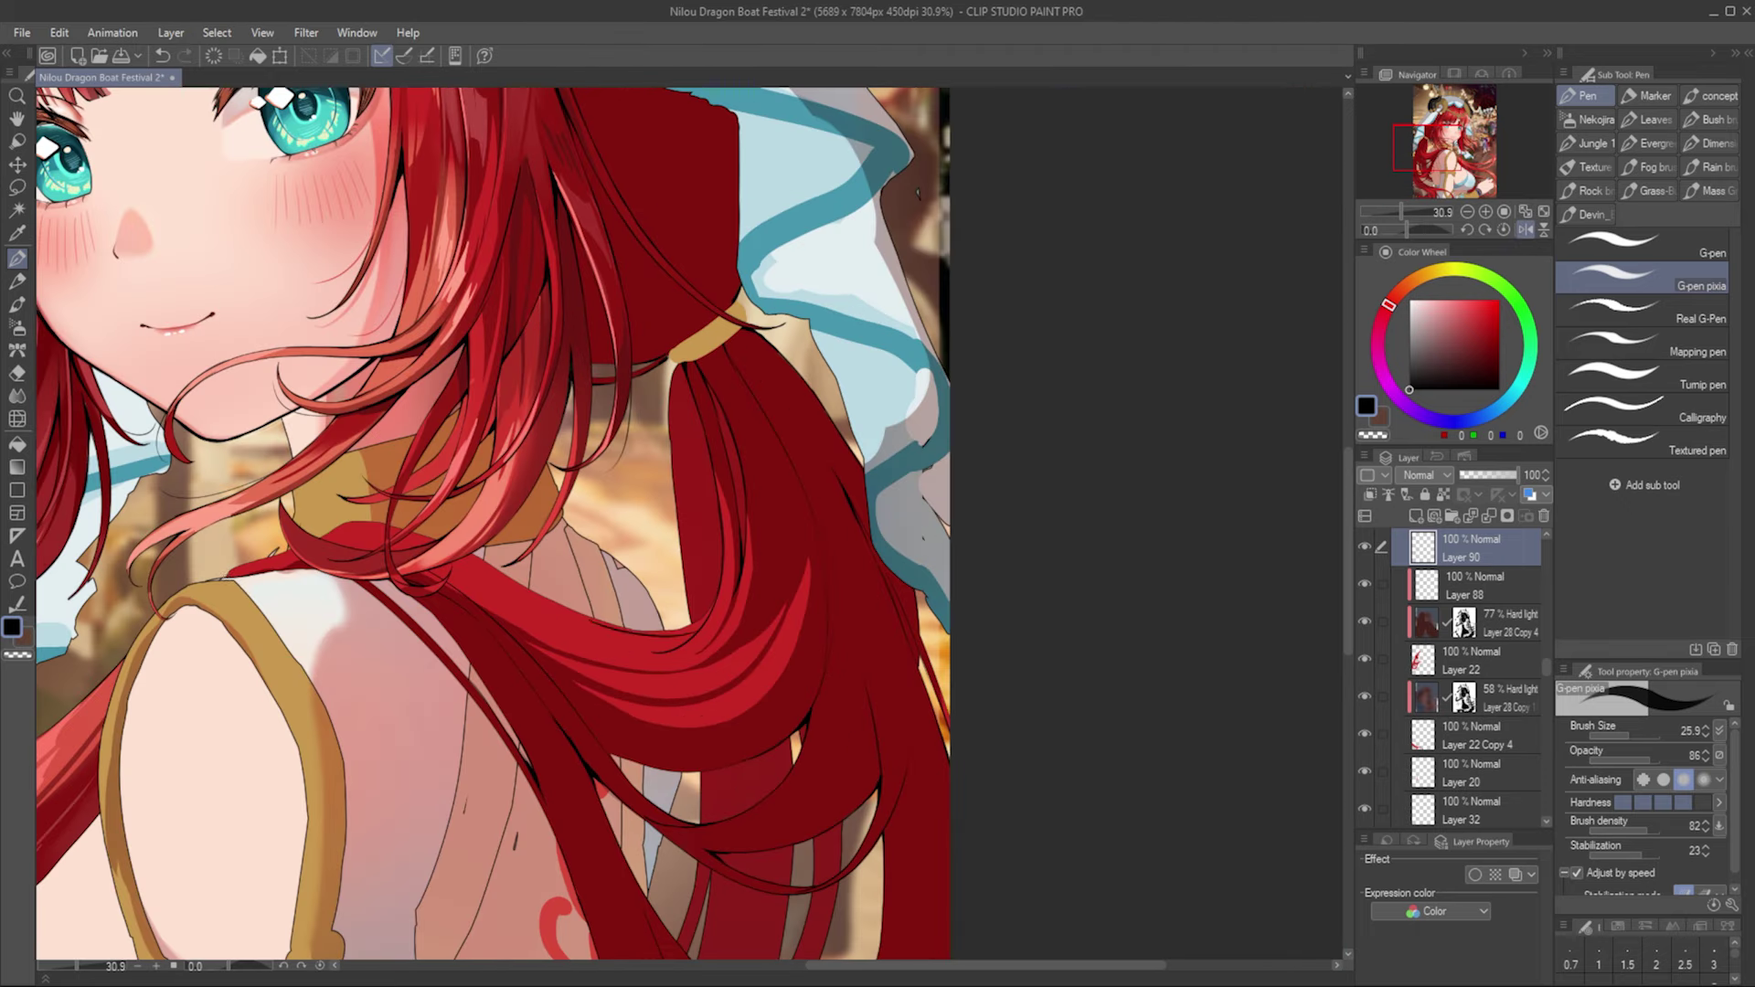
# Step: Switch to the Hard eraser on Layer 22 and examine the tied hair's edges in normal and mirrored view
pyautogui.click(1525, 229)
pyautogui.press('e')
pyautogui.hotkey('alt', '[')
pyautogui.hotkey('alt', '[')
pyautogui.hotkey('alt', '[')
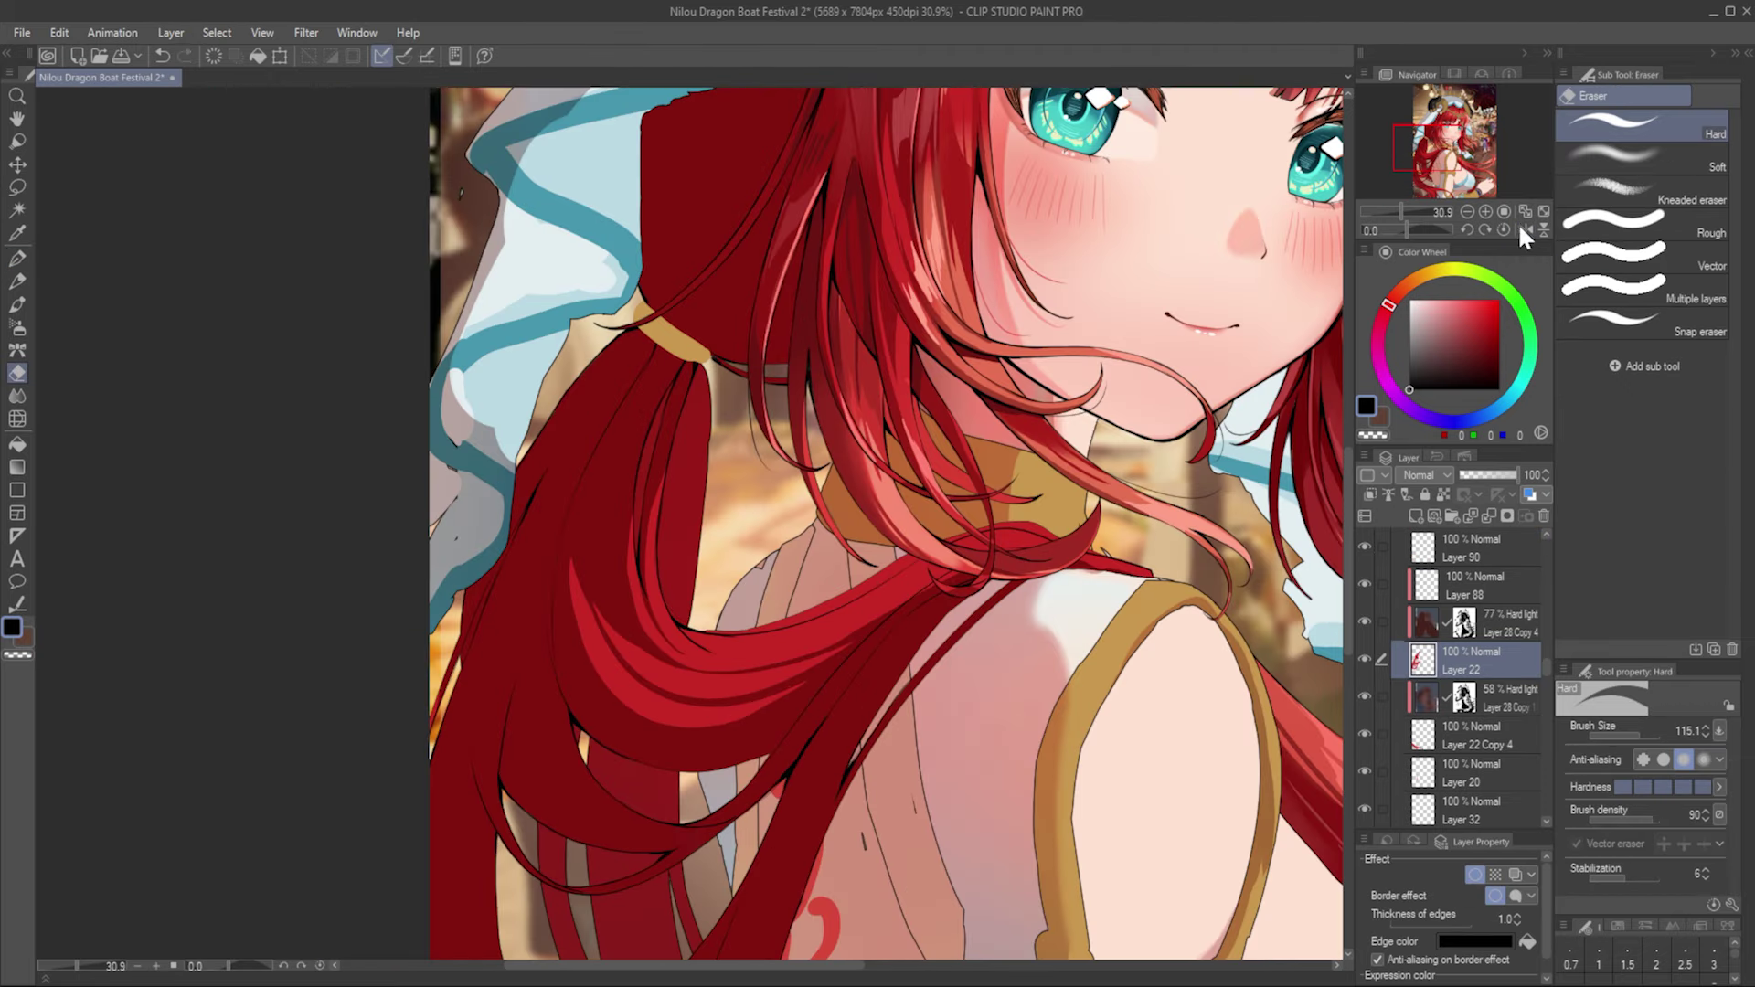
pyautogui.click(1525, 229)
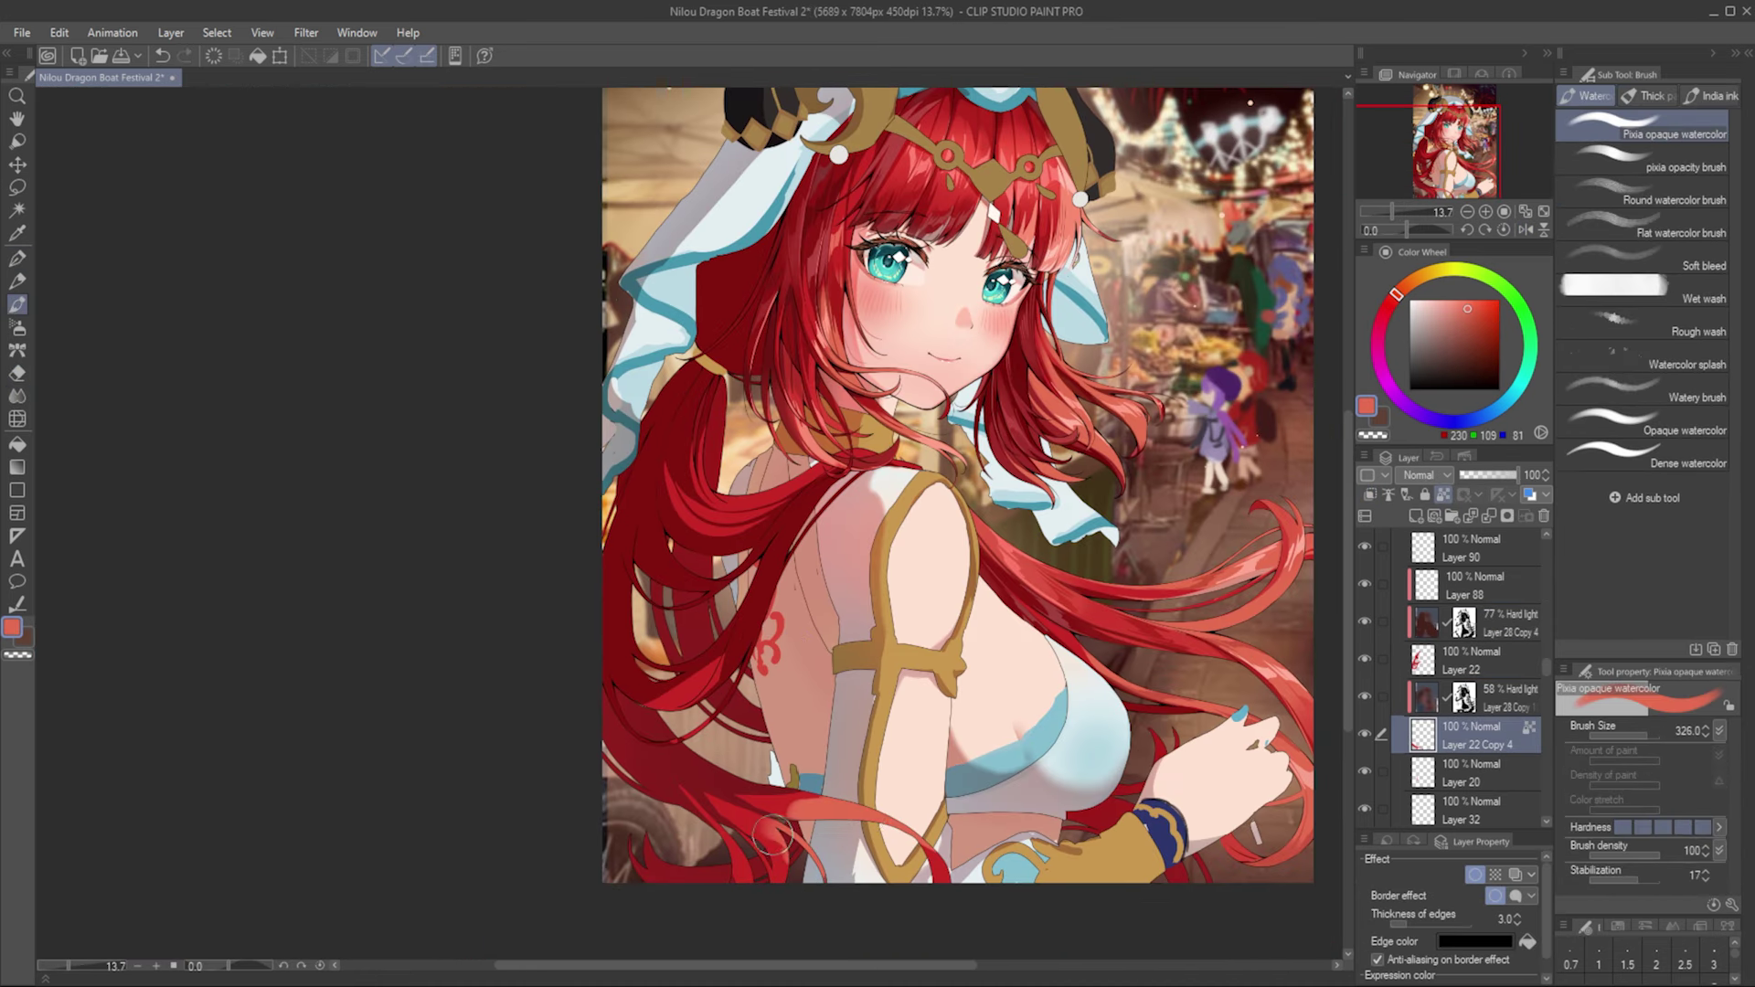
# Step: Brush coral (RGB 230, 109, 81) over the back locks on Layer 22 with the Pixia opaque watercolor brush
pyautogui.moveTo(771, 833); pyautogui.dragTo(748, 916)
pyautogui.hotkey('alt', ']')
pyautogui.hotkey('alt', ']')
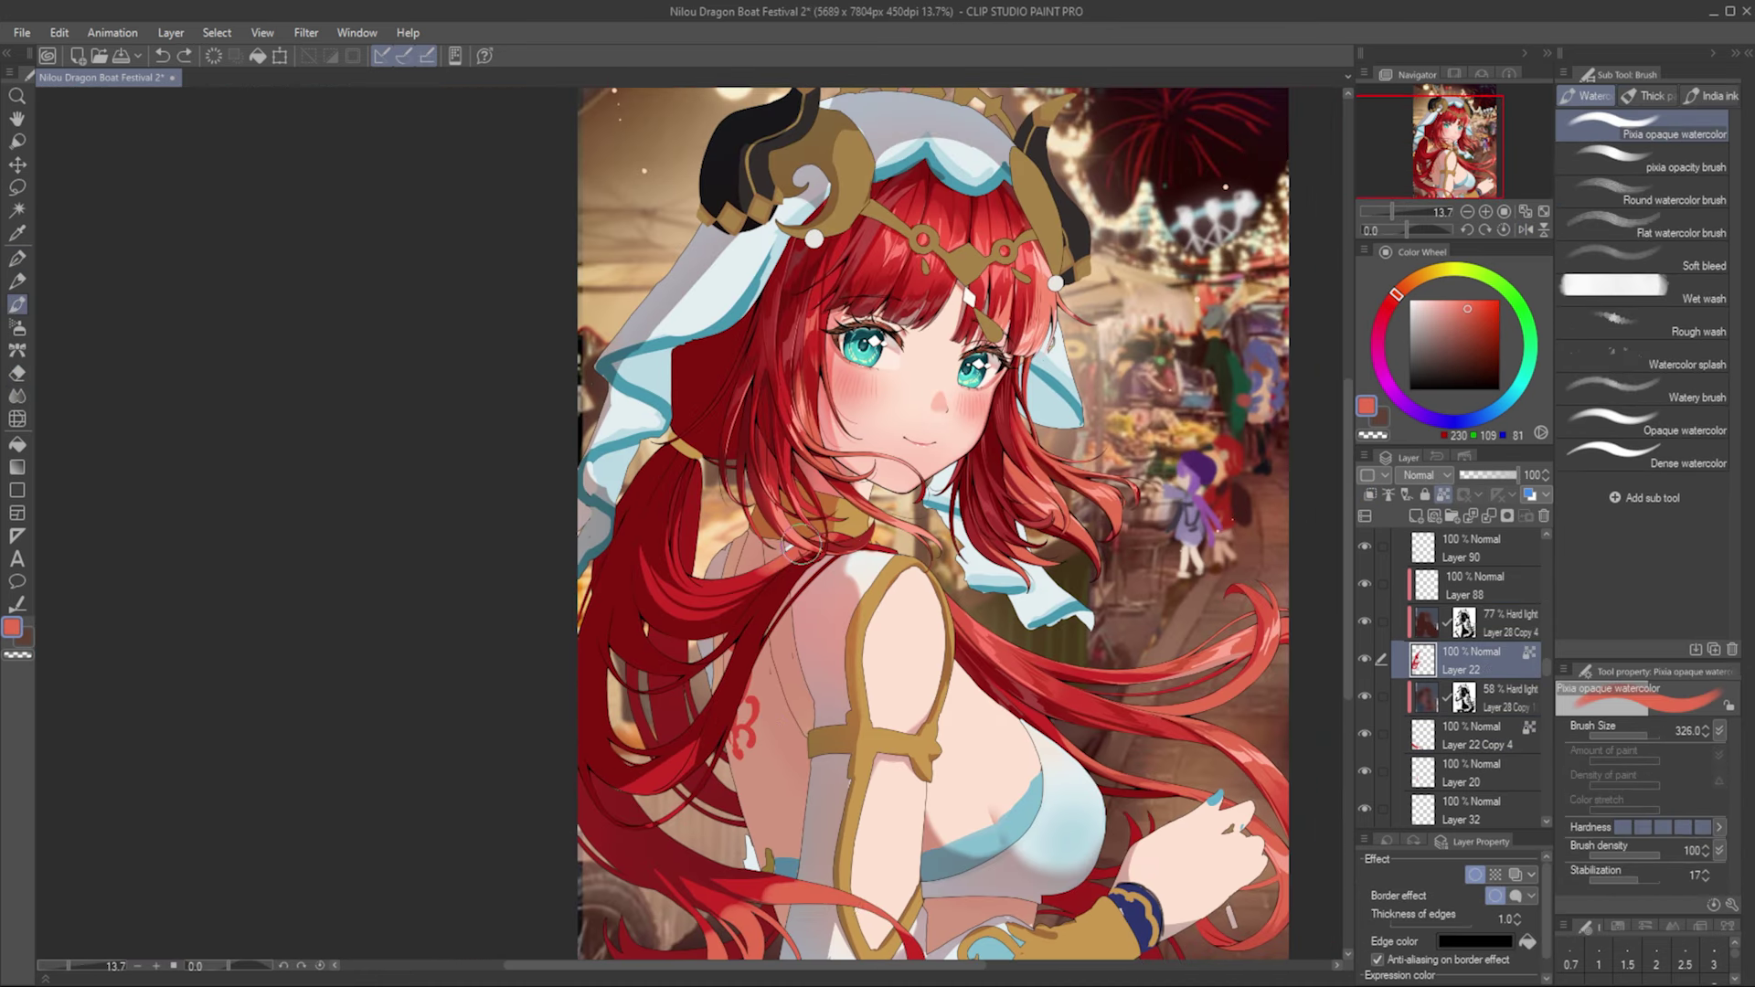
pyautogui.moveTo(899, 587); pyautogui.dragTo(840, 518)
pyautogui.scroll(1, 734, 583)
# Step: Touch up the looping back locks on Layer 22 with the G-pen pixia in red (RGB 201, 41, 37)
pyautogui.press('p')
pyautogui.keyDown('alt'); pyautogui.click(592, 567); pyautogui.keyUp('alt')
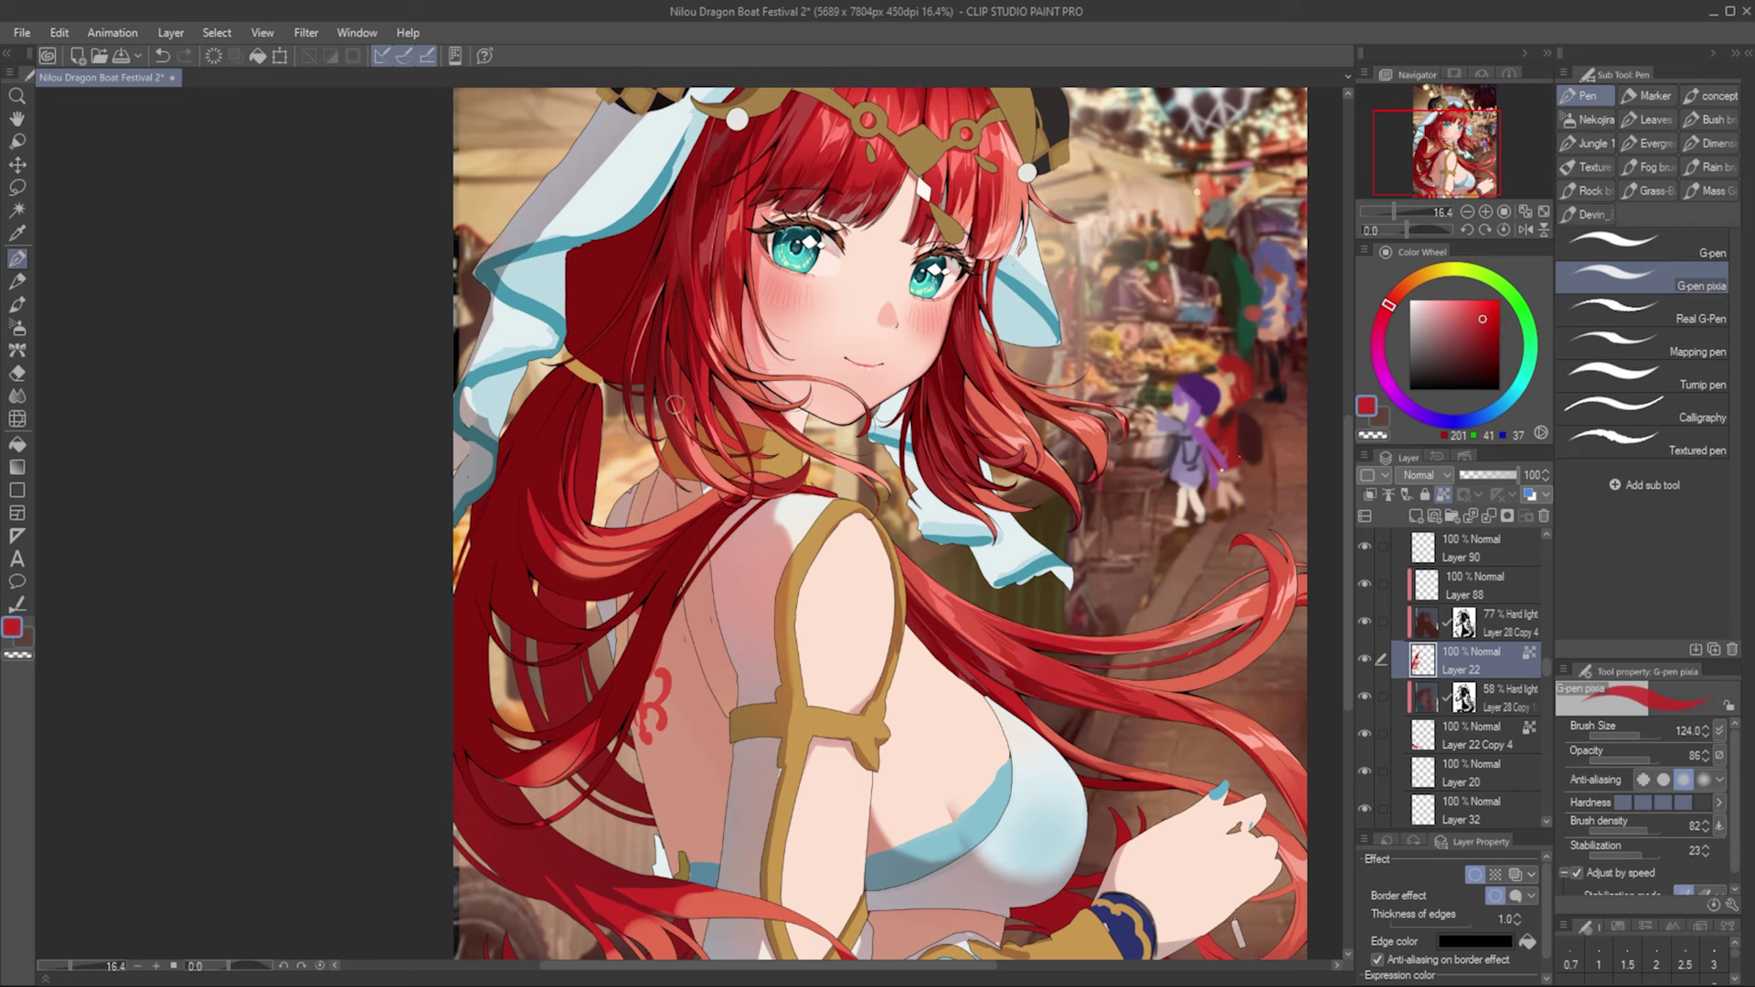
pyautogui.moveTo(549, 772); pyautogui.dragTo(631, 722)
pyautogui.moveTo(603, 922)
pyautogui.mouseDown()
pyautogui.moveTo(528, 781)
pyautogui.moveTo(531, 911)
pyautogui.mouseUp()
pyautogui.hotkey('alt', '[')
# Step: Shade the tied back hair with dark reds sampled from it on Layer 88, trimming the G-pen strokes with the eraser
pyautogui.keyDown('alt'); pyautogui.click(456, 419); pyautogui.keyUp('alt')
pyautogui.hotkey('alt', ']')
pyautogui.hotkey('alt', ']')
pyautogui.hotkey('alt', ']')
pyautogui.hotkey('alt', ']')
pyautogui.press('p')
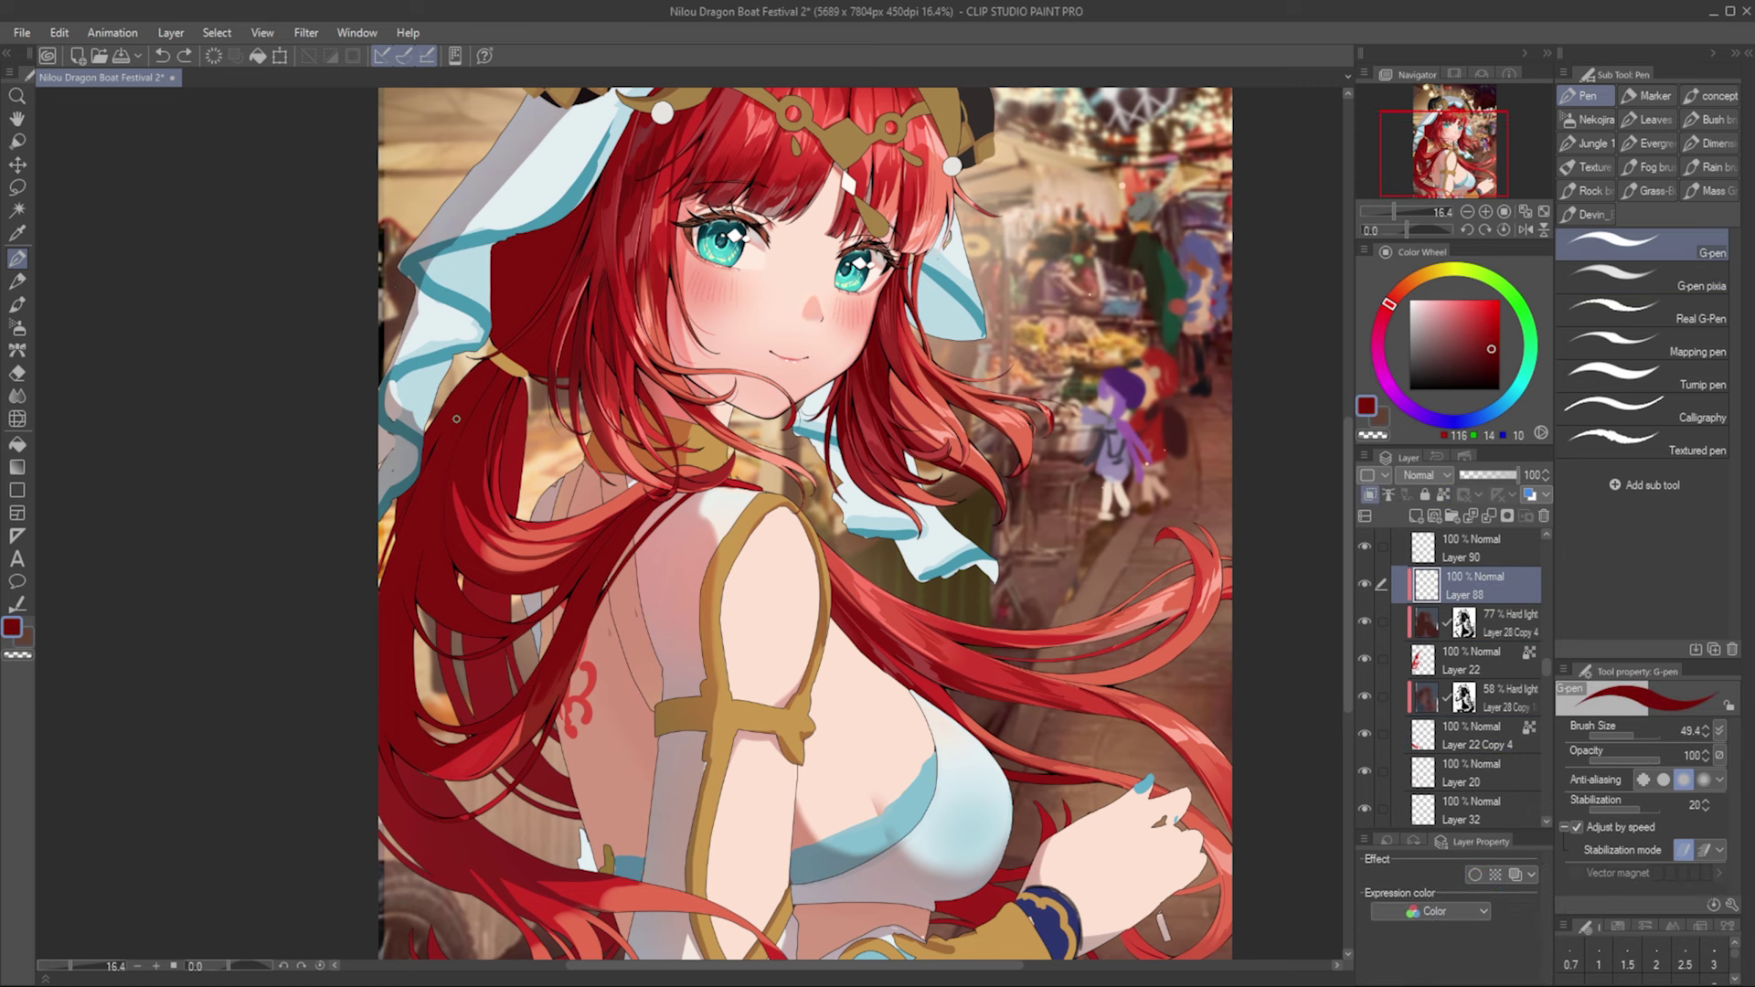
pyautogui.press('e')
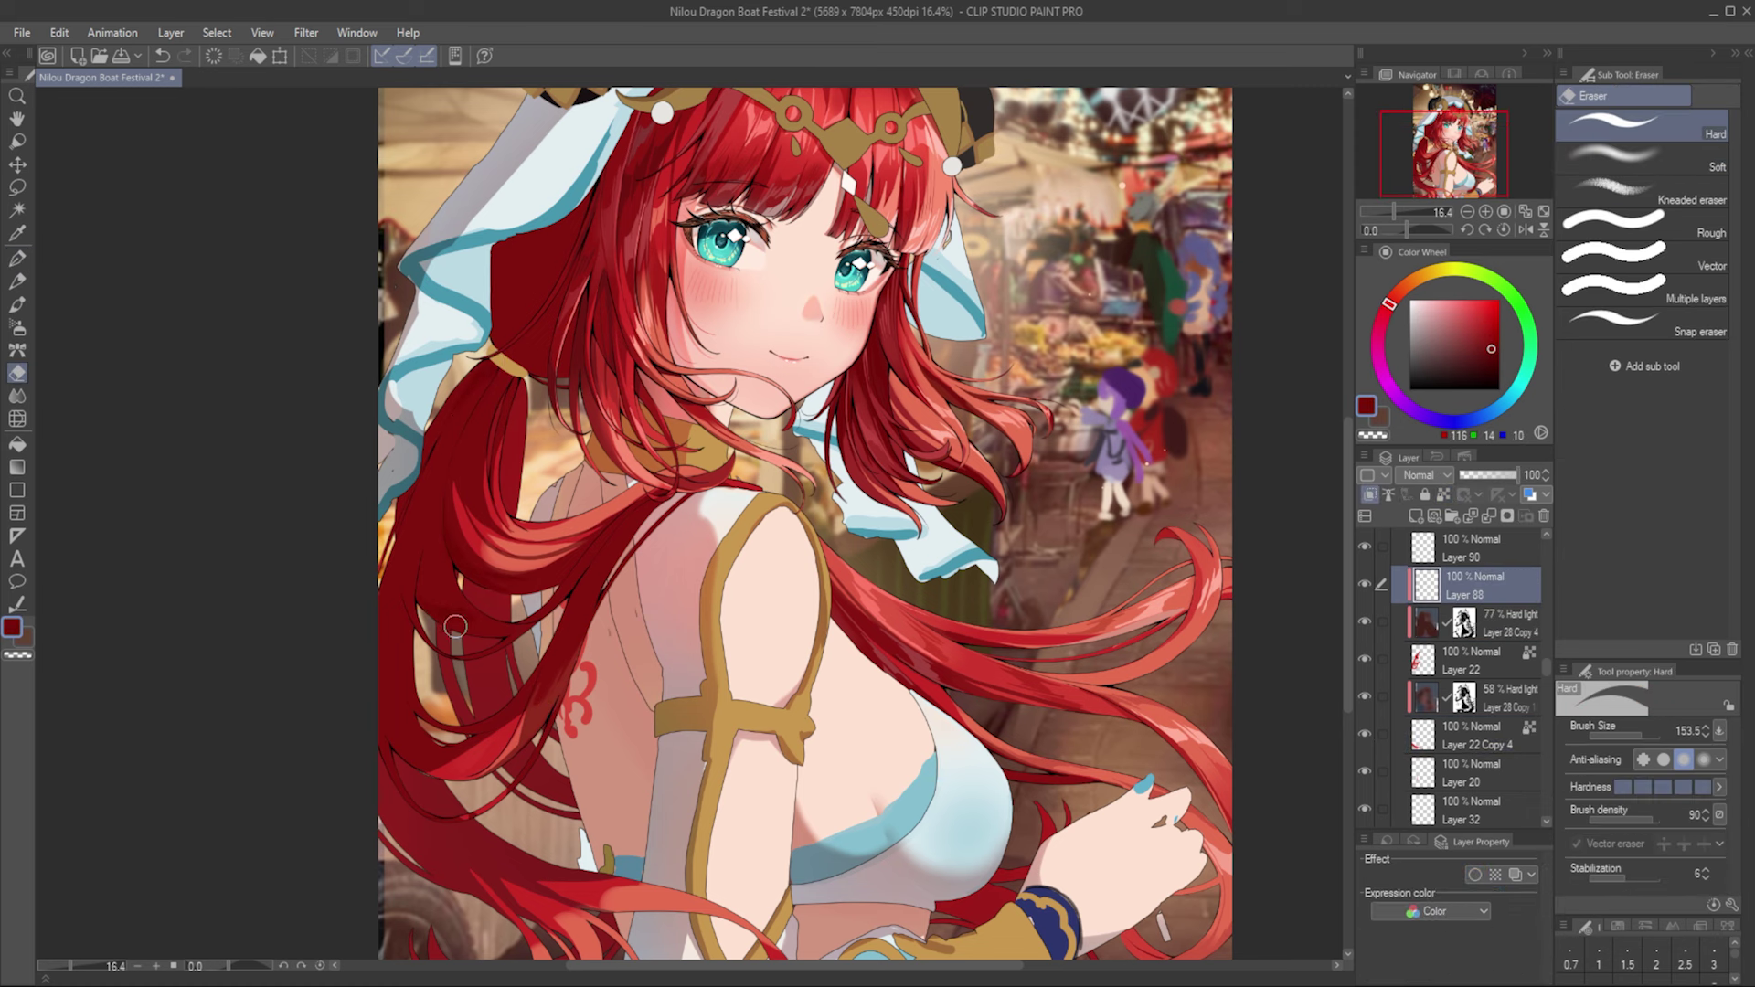
pyautogui.press('p')
pyautogui.press('e')
pyautogui.press('p')
pyautogui.press('e')
pyautogui.press('p')
pyautogui.keyDown('alt'); pyautogui.click(417, 583); pyautogui.keyUp('alt')
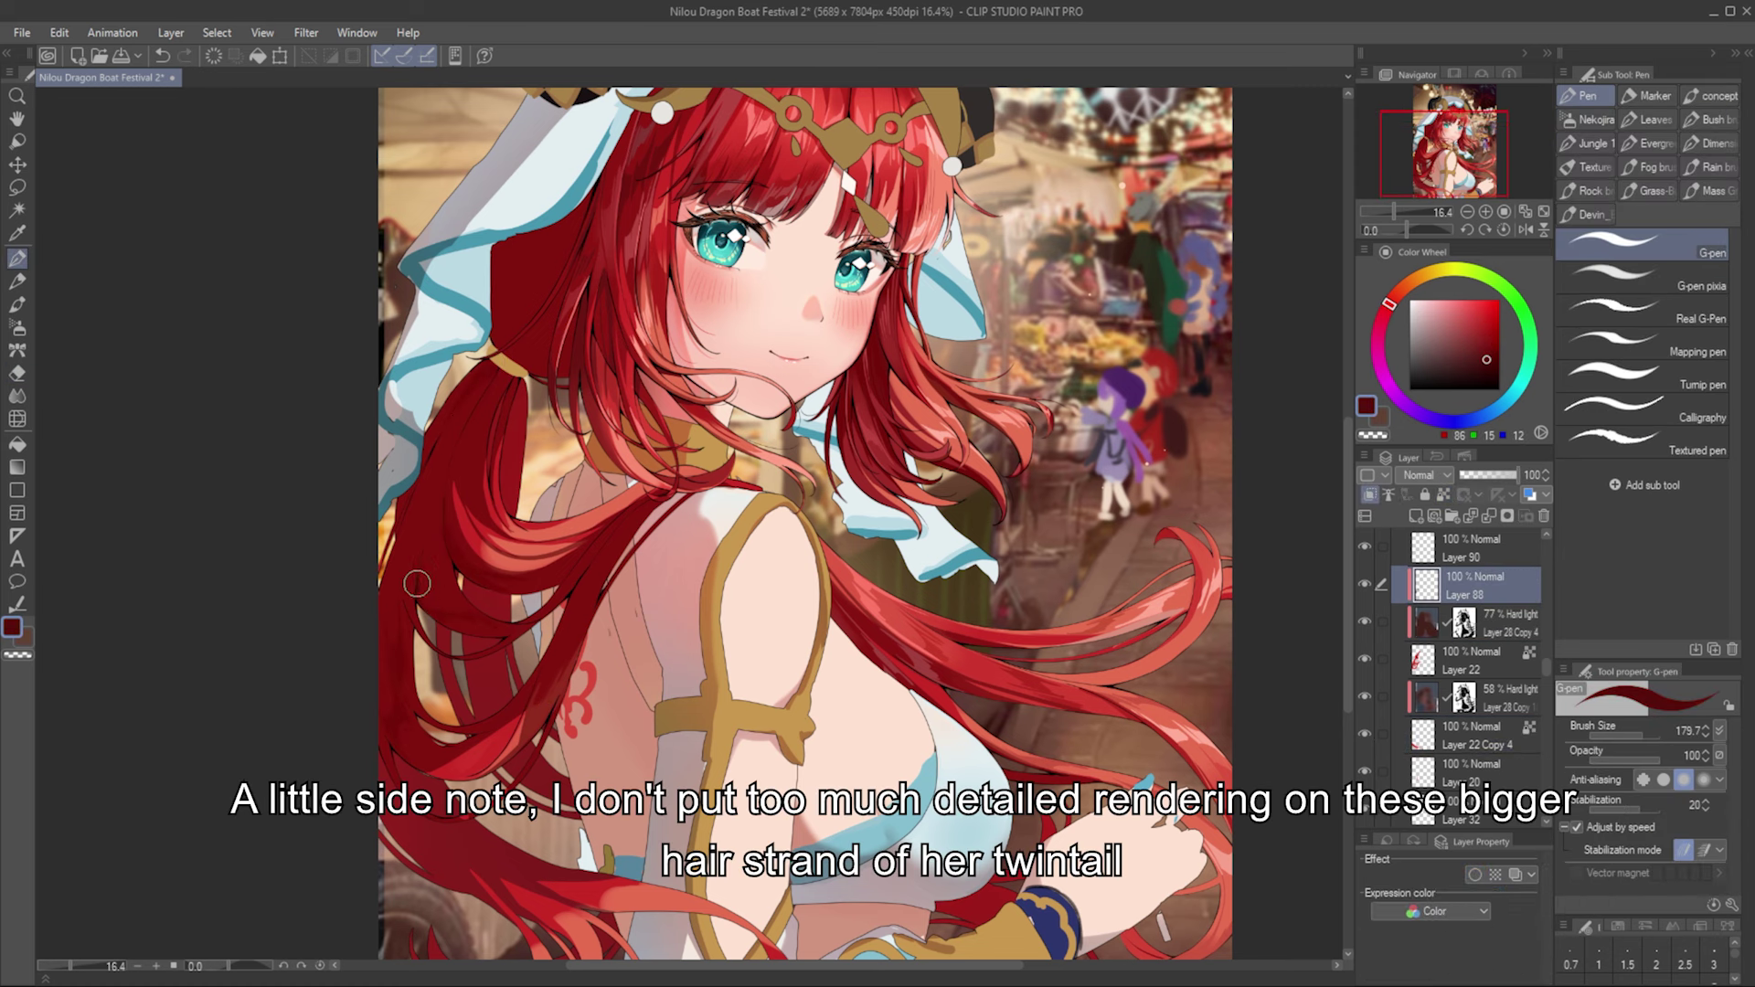
# Step: Paint lighter red strand highlights (RGB 148, 41, 37) on the tied hair on Layer 88 with the G-pen
pyautogui.keyDown('alt'); pyautogui.click(483, 380); pyautogui.keyUp('alt')
pyautogui.press(']')
pyautogui.press('[')
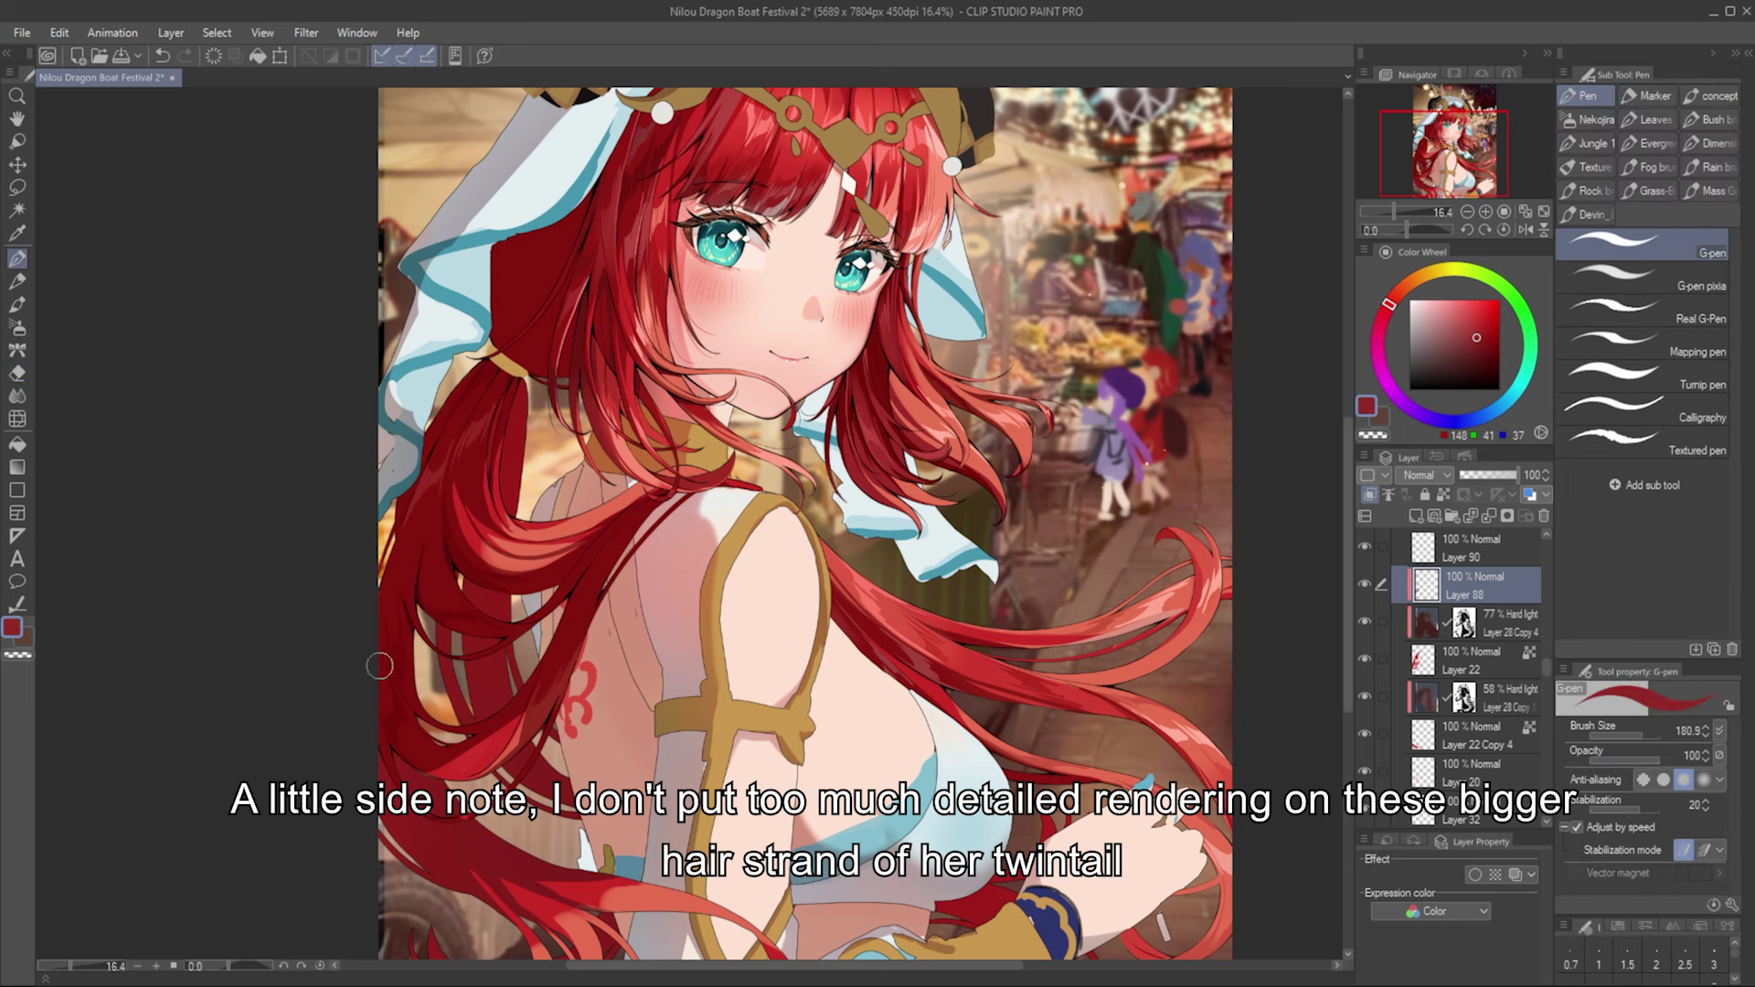
# Step: Add a clipped layer above Layer 88 and refine the tied hair's shading with dark red (RGB 96, 20, 17) and the eraser
pyautogui.hotkey('ctrl', 'shift', 'n')
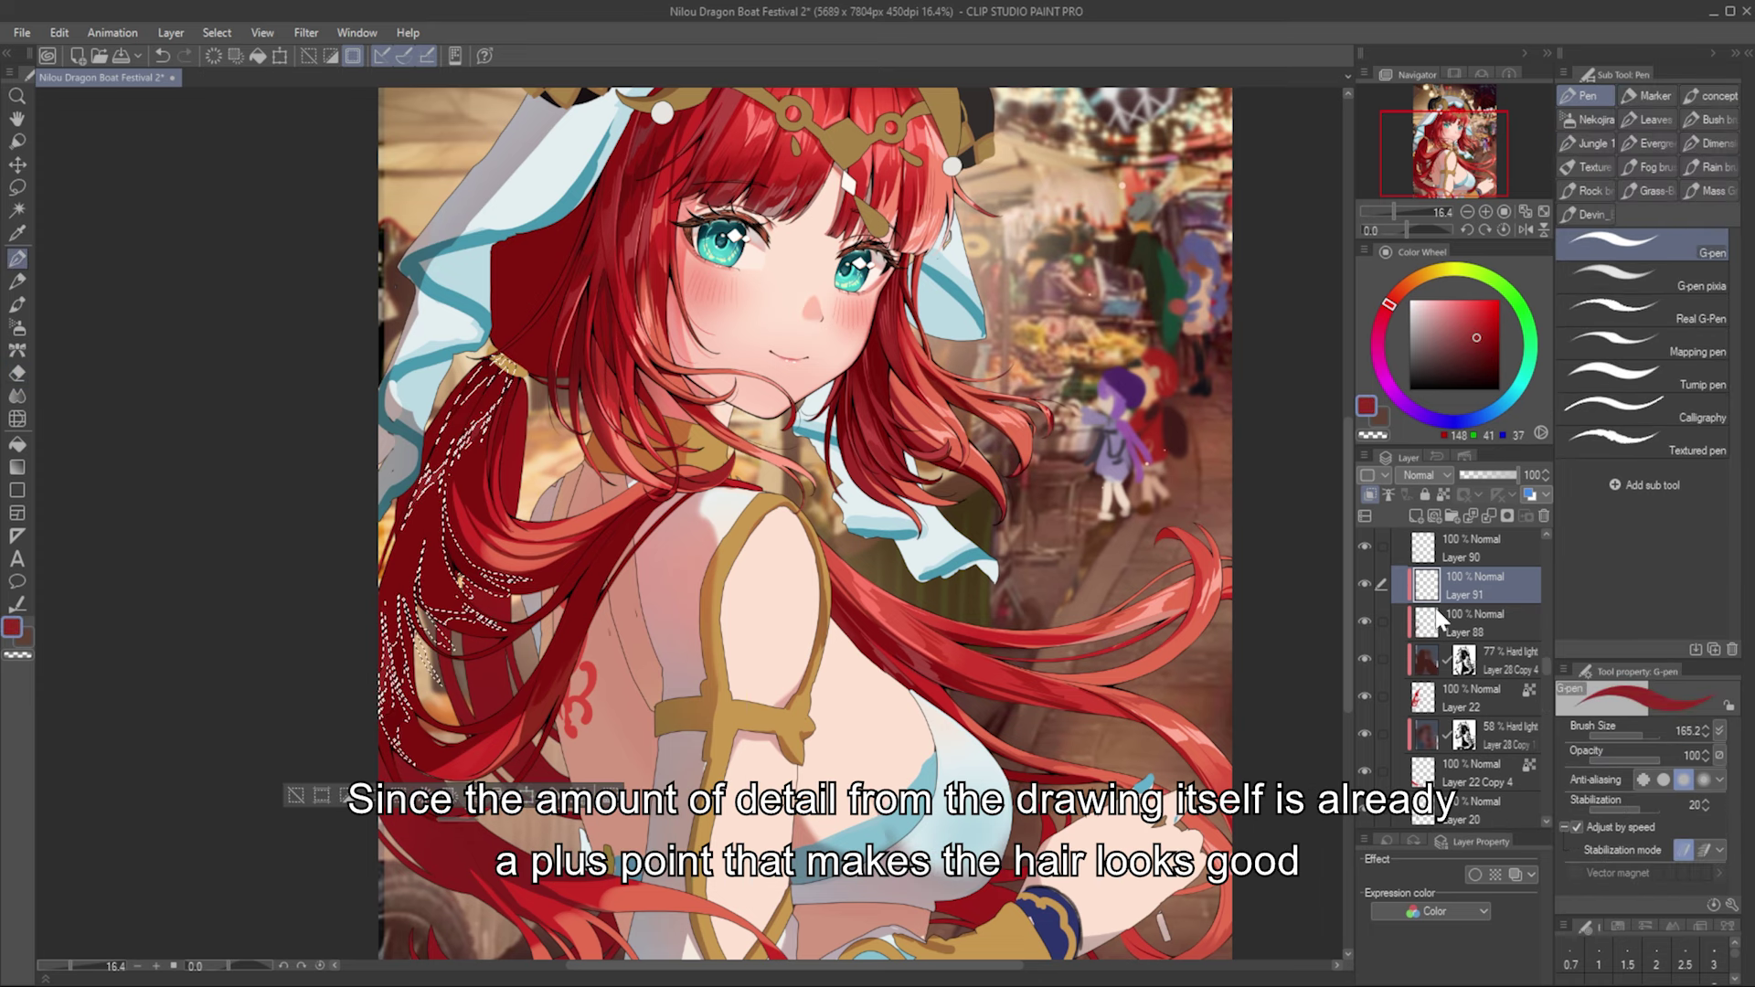
pyautogui.press('e')
pyautogui.press('p')
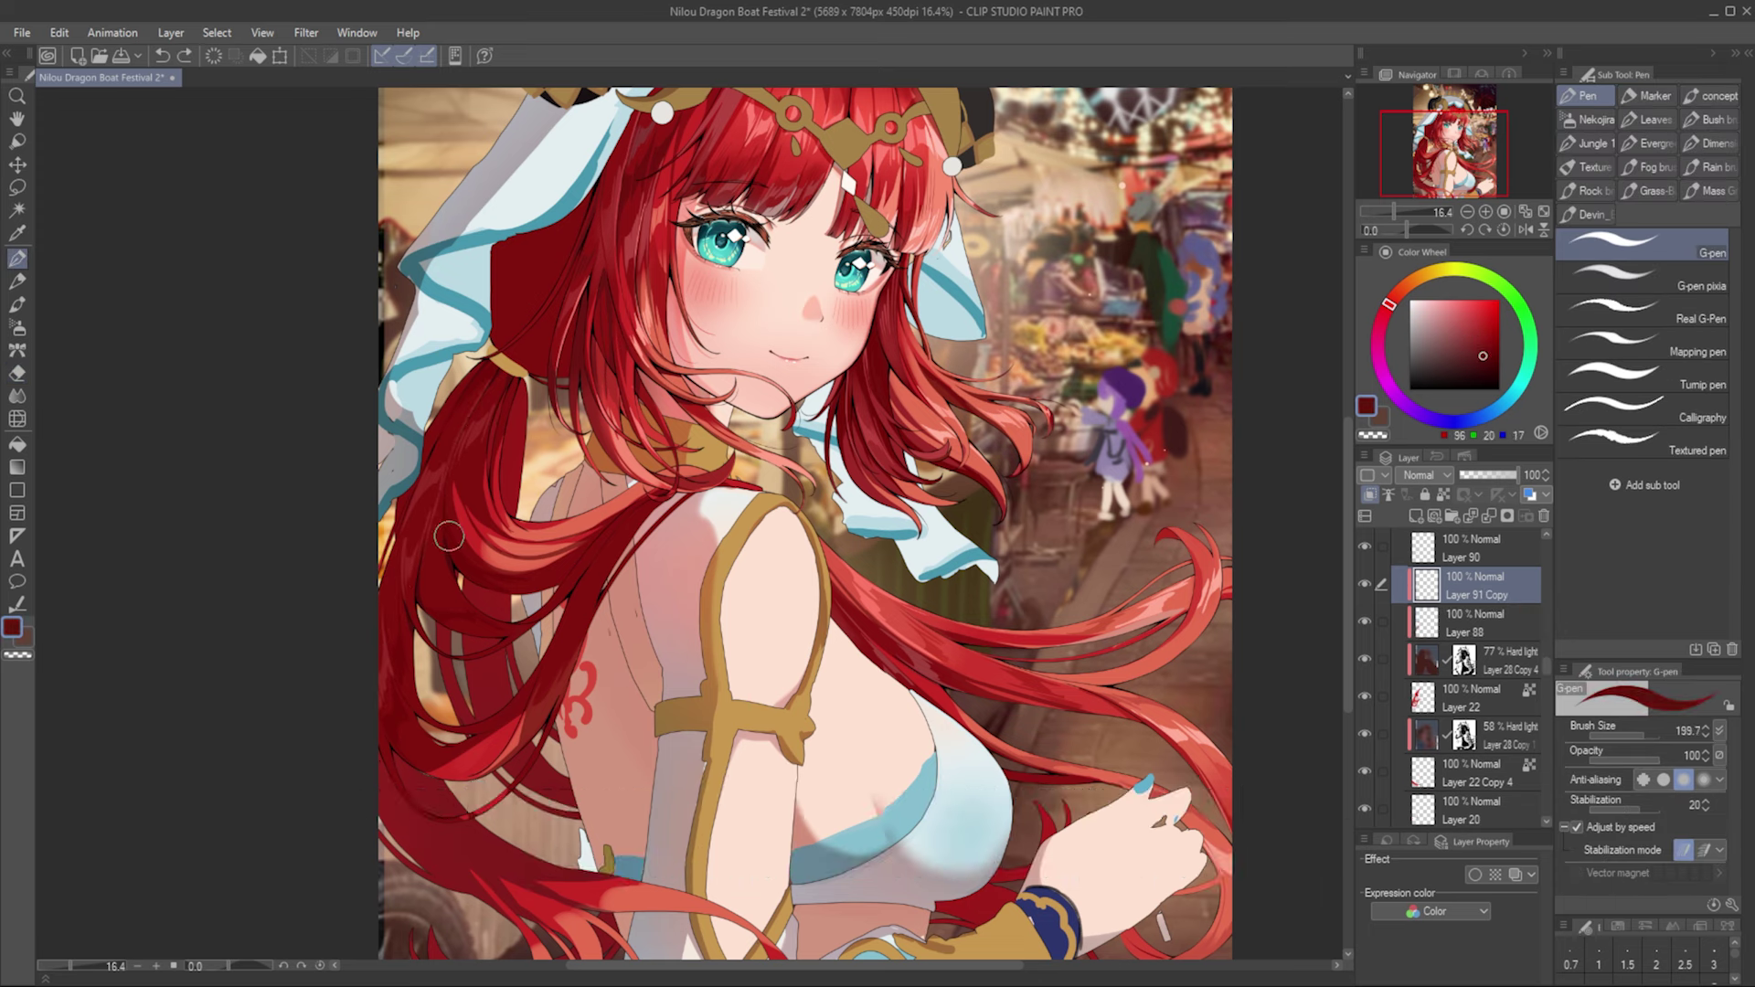
# Step: Add muted red (RGB 181, 69, 65) highlights to the tied hair on a new clipped layer above Layer 91 Copy
pyautogui.press('b')
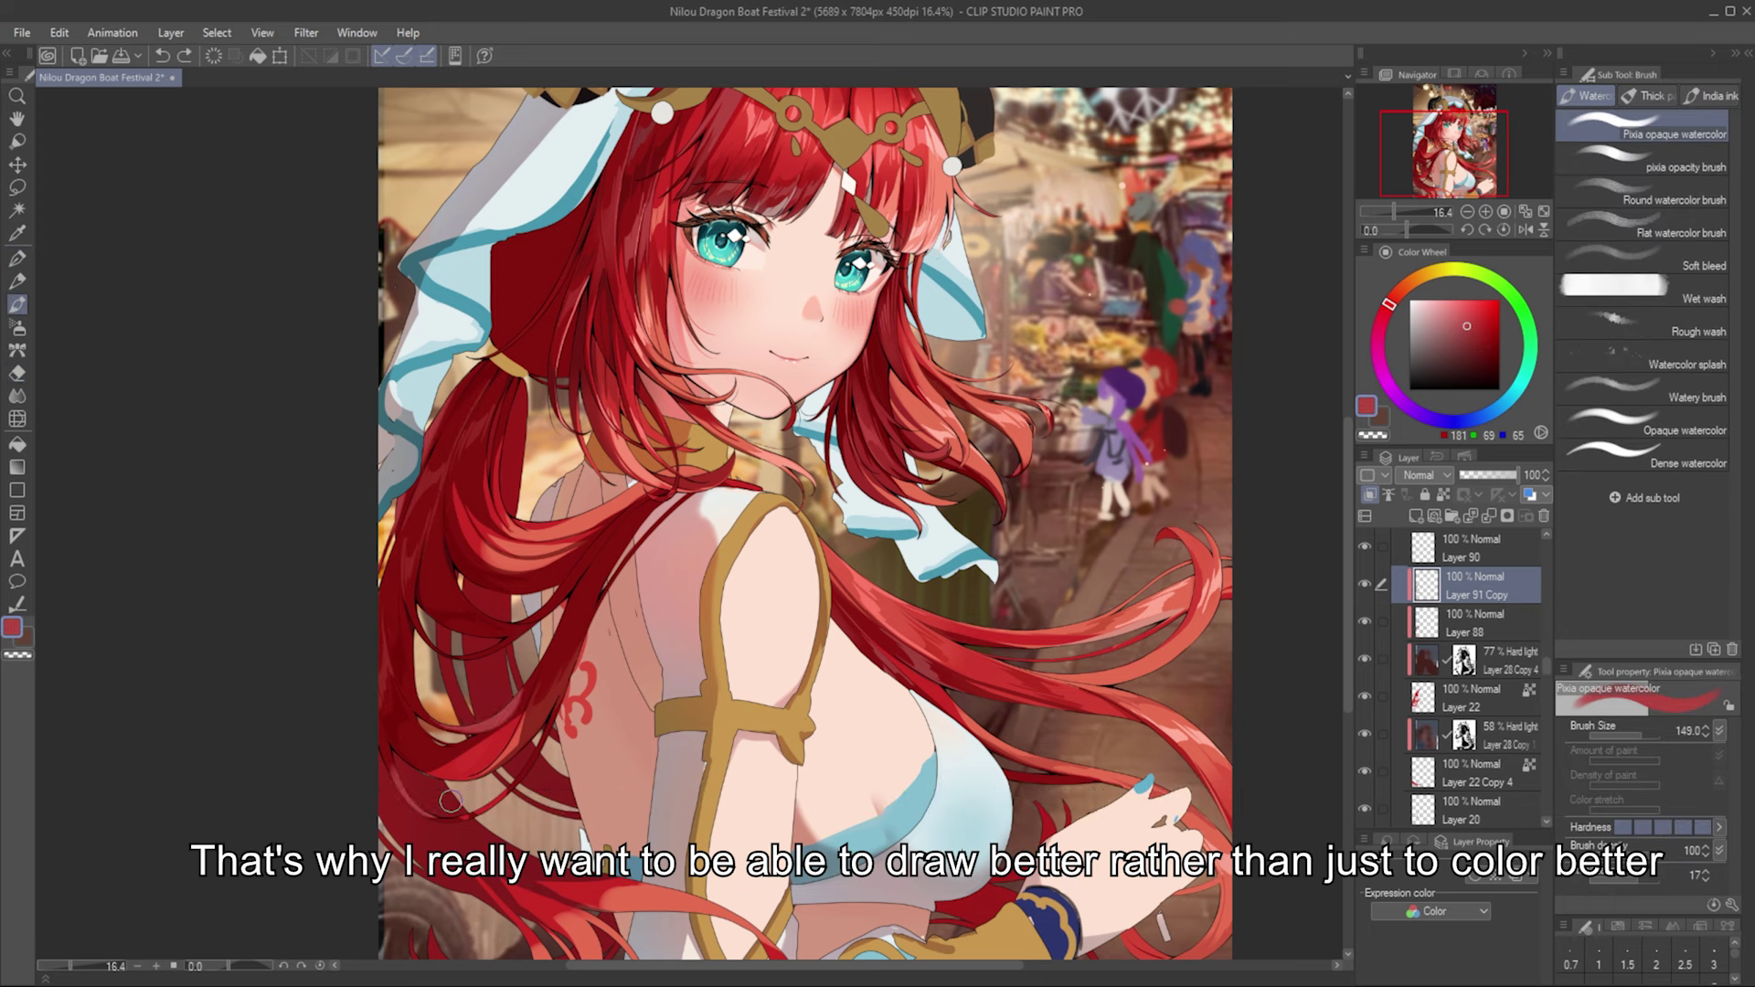
pyautogui.press('p')
pyautogui.hotkey('ctrl', 'shift', 'n')
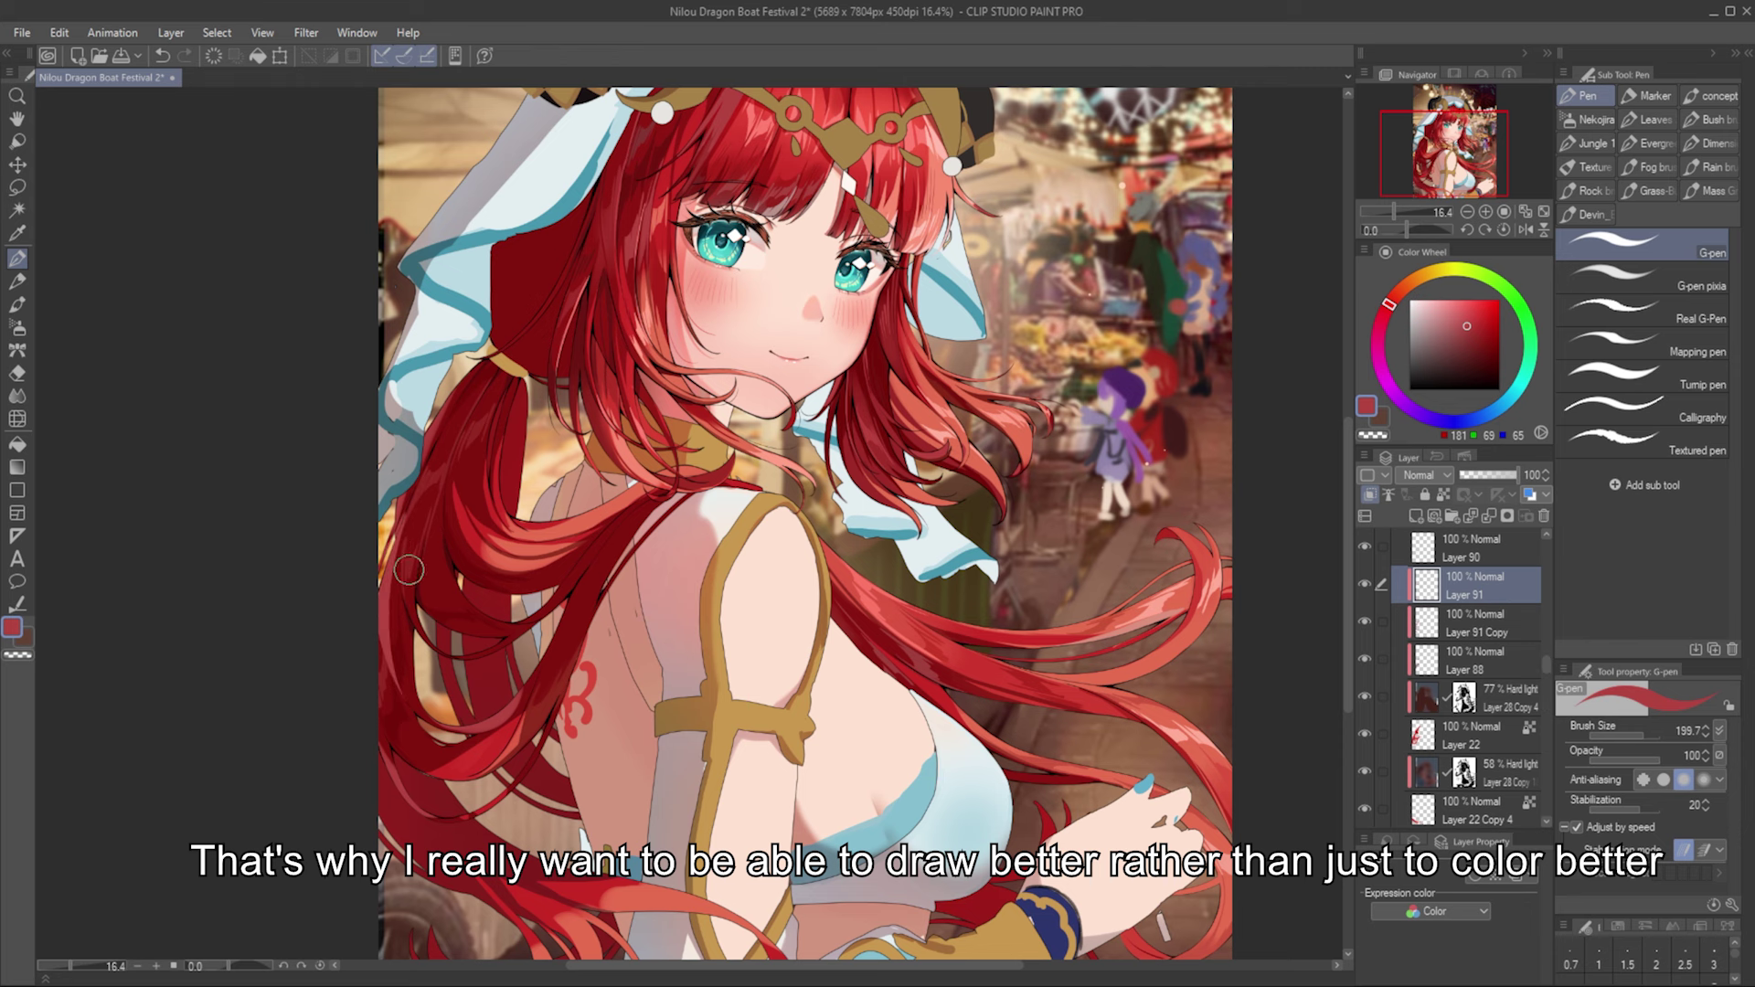
pyautogui.press('b')
pyautogui.press('p')
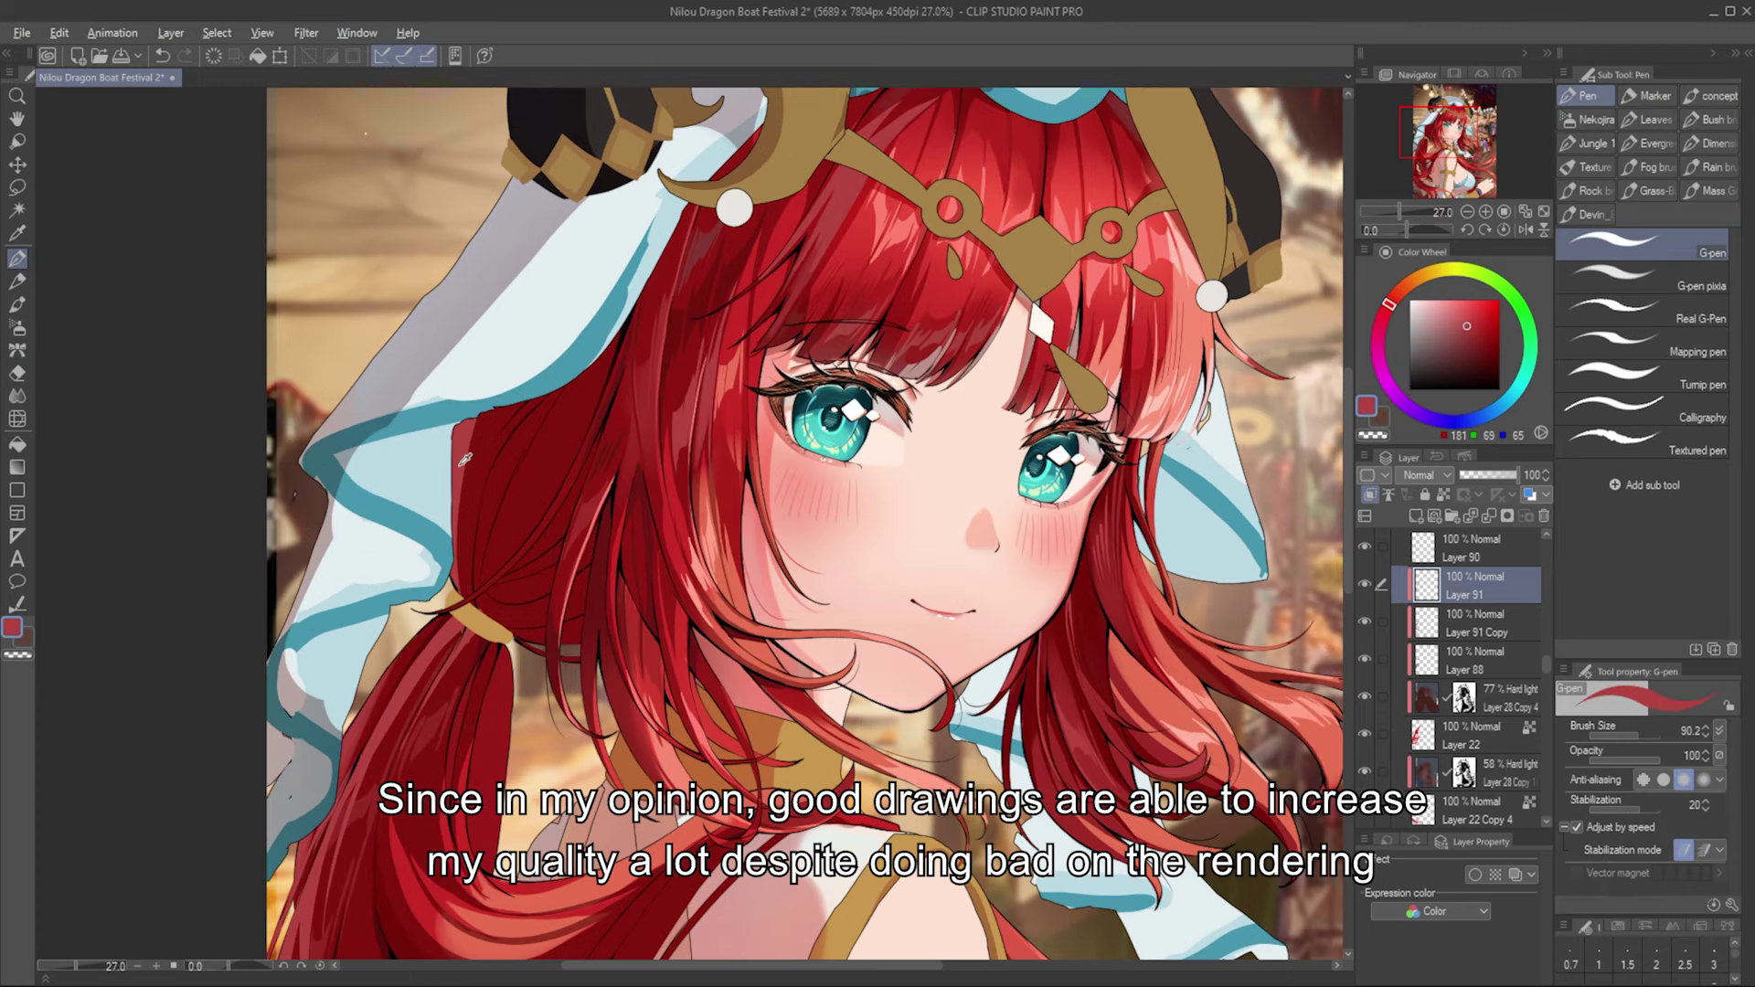
# Step: Paint light and dark red strands on the hair bunched above the golden tie on Layer 91 with the G-pen
pyautogui.click(1486, 327)
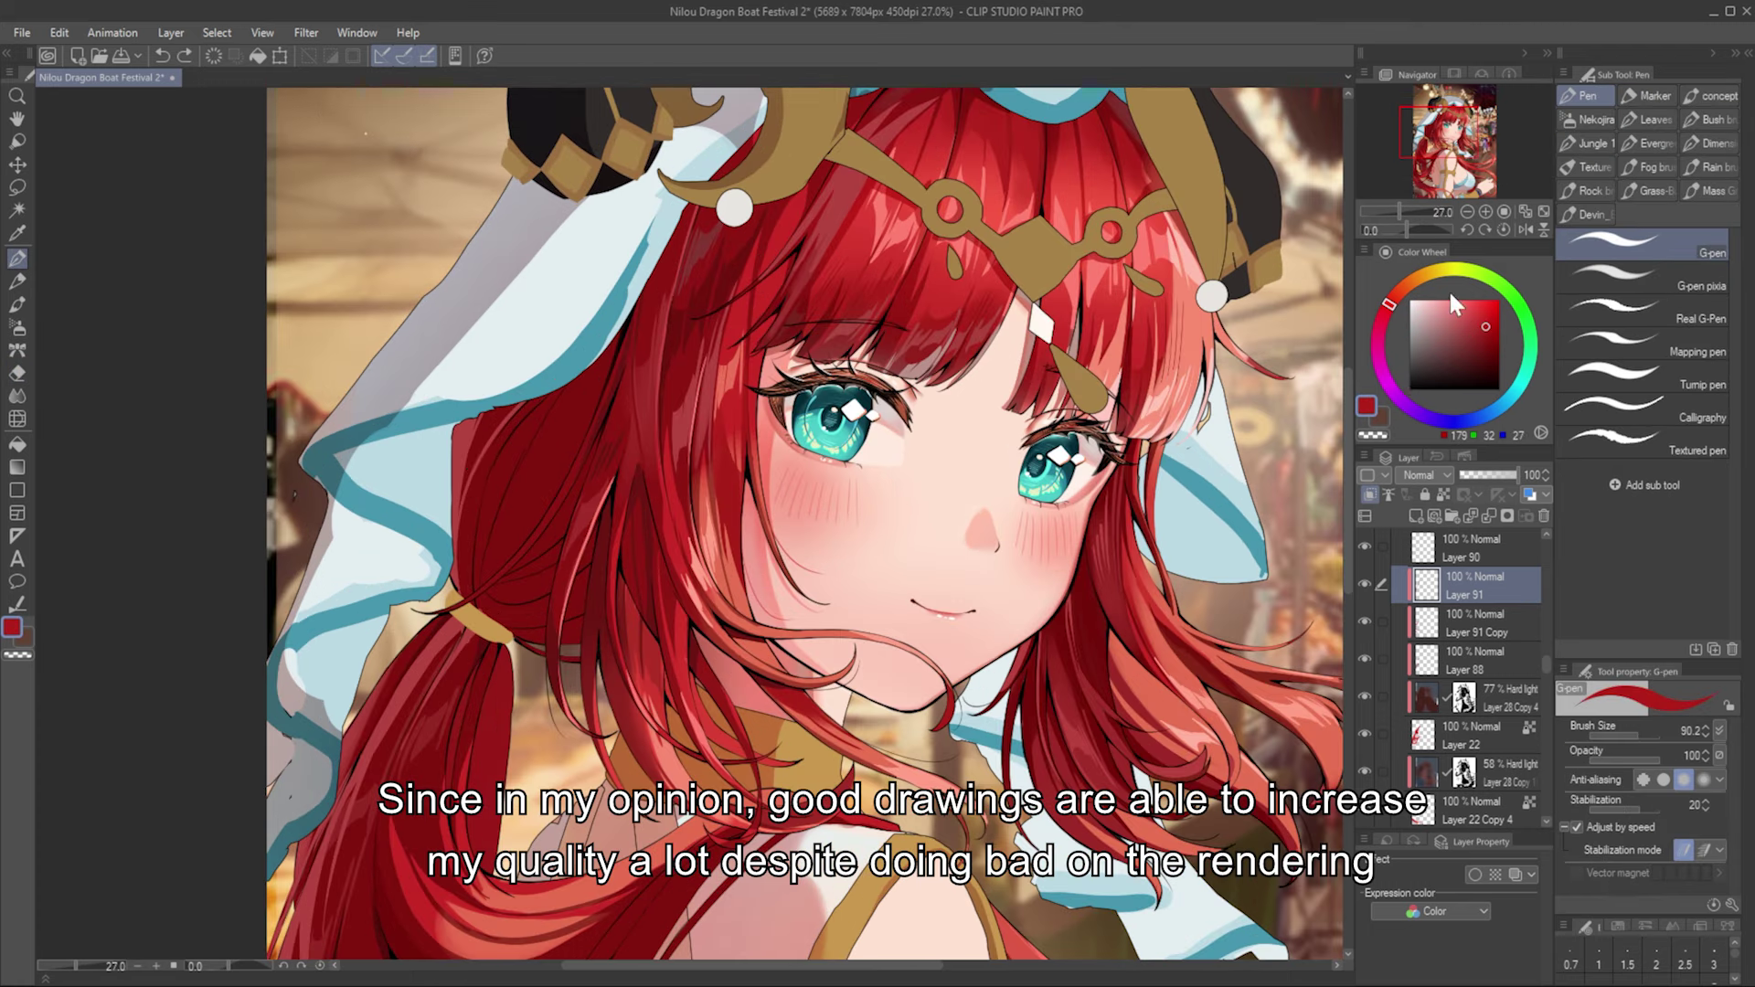
pyautogui.keyDown('alt'); pyautogui.click(488, 590); pyautogui.keyUp('alt')
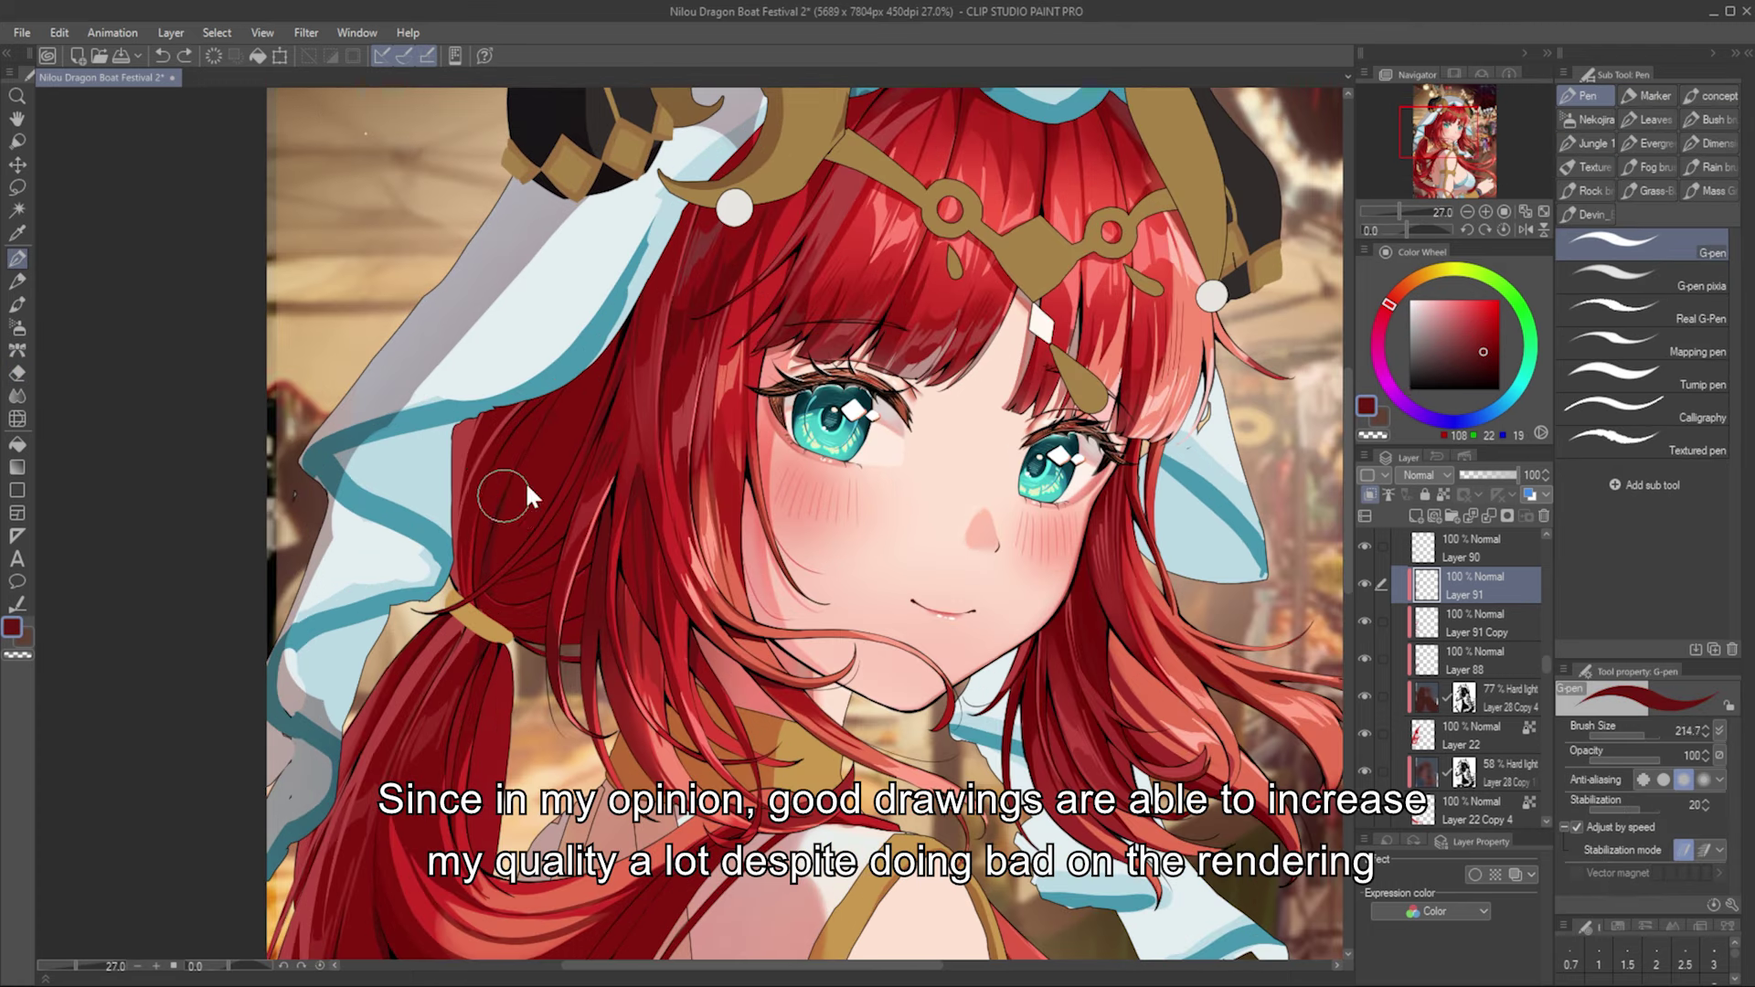
pyautogui.keyDown('alt'); pyautogui.click(553, 635); pyautogui.keyUp('alt')
pyautogui.scroll(-1, 532, 615)
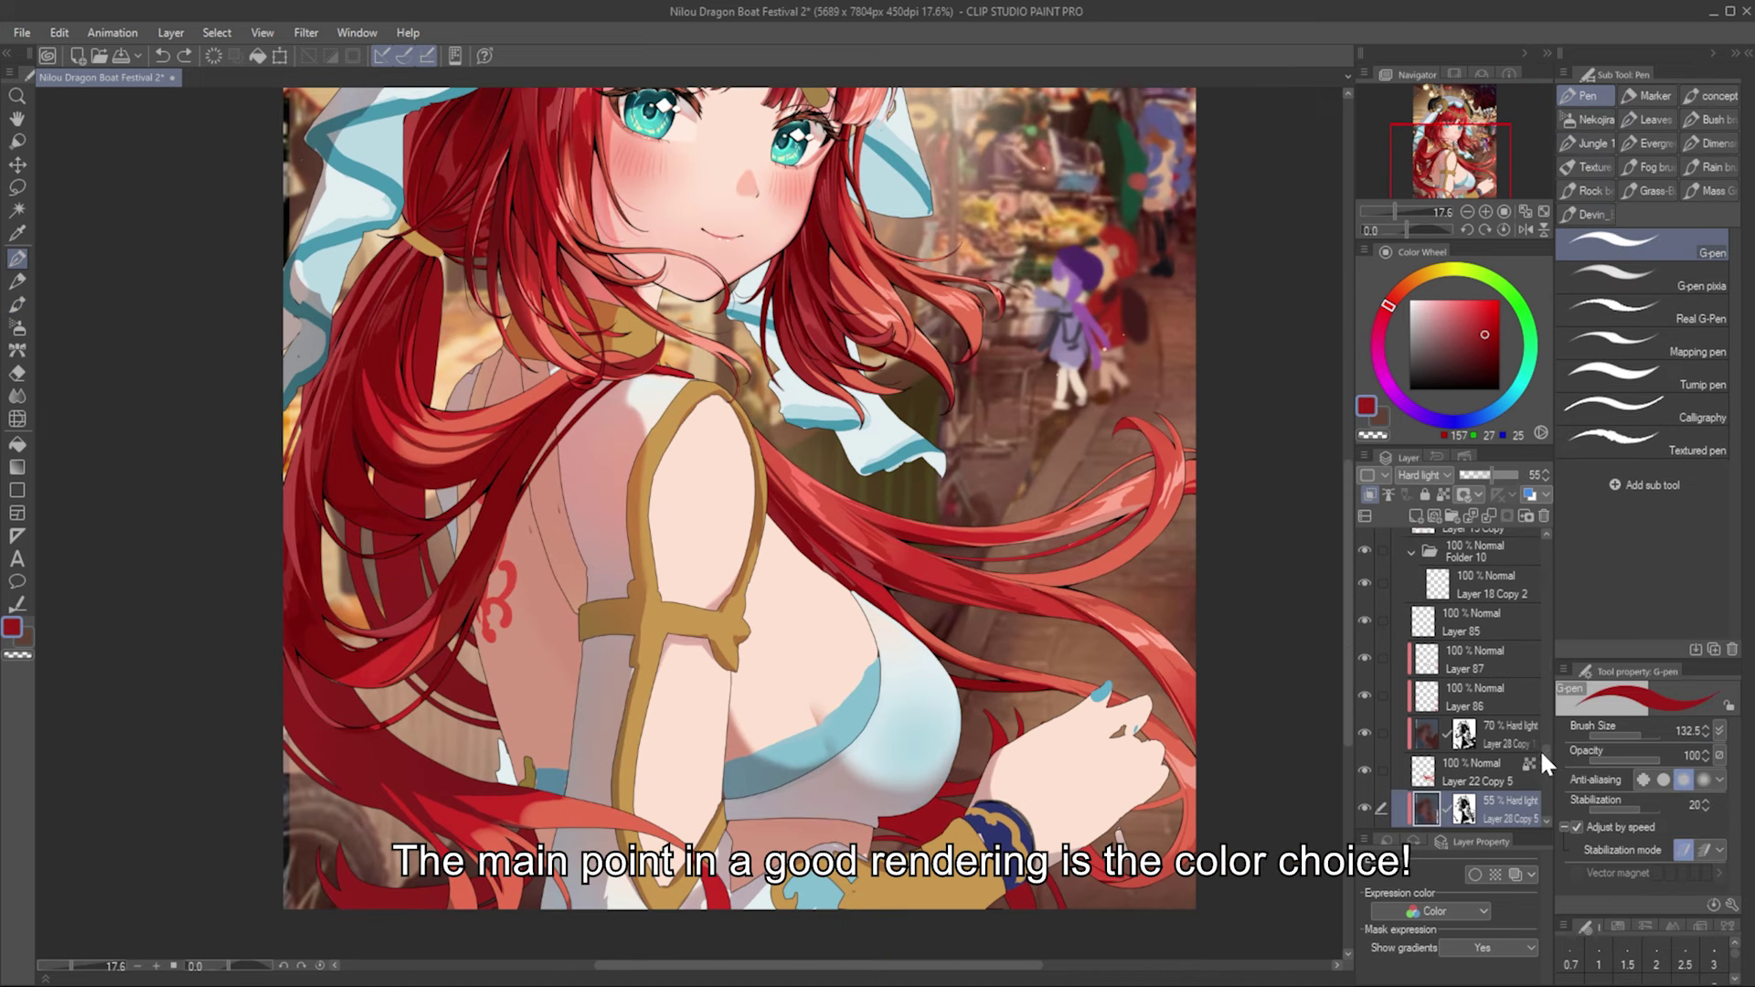
# Step: Add a clipped layer above the 55% Hard light layer, then recolor the lower locks in coral and red on Layer 22 Copy 4
pyautogui.hotkey('ctrl', 'shift', 'n')
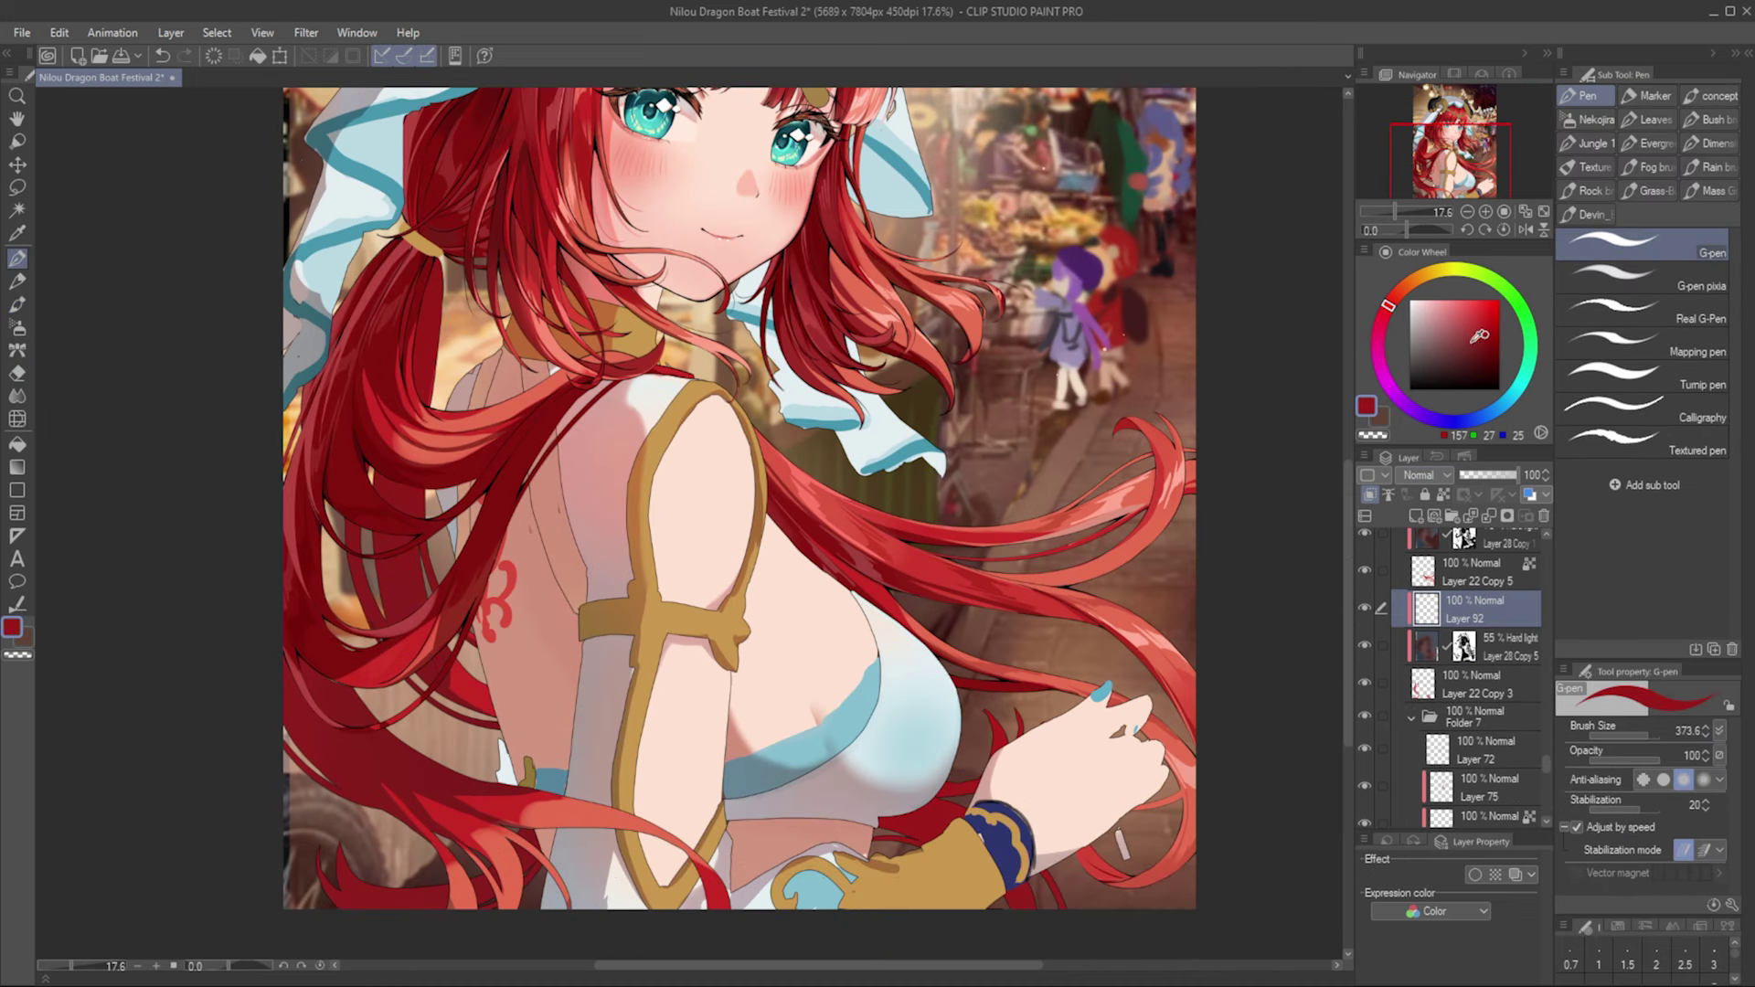
pyautogui.keyDown('ctrl'); pyautogui.keyDown('shift'); pyautogui.click(473, 802); pyautogui.keyUp('shift'); pyautogui.keyUp('ctrl')
pyautogui.keyDown('alt'); pyautogui.click(448, 845); pyautogui.keyUp('alt')
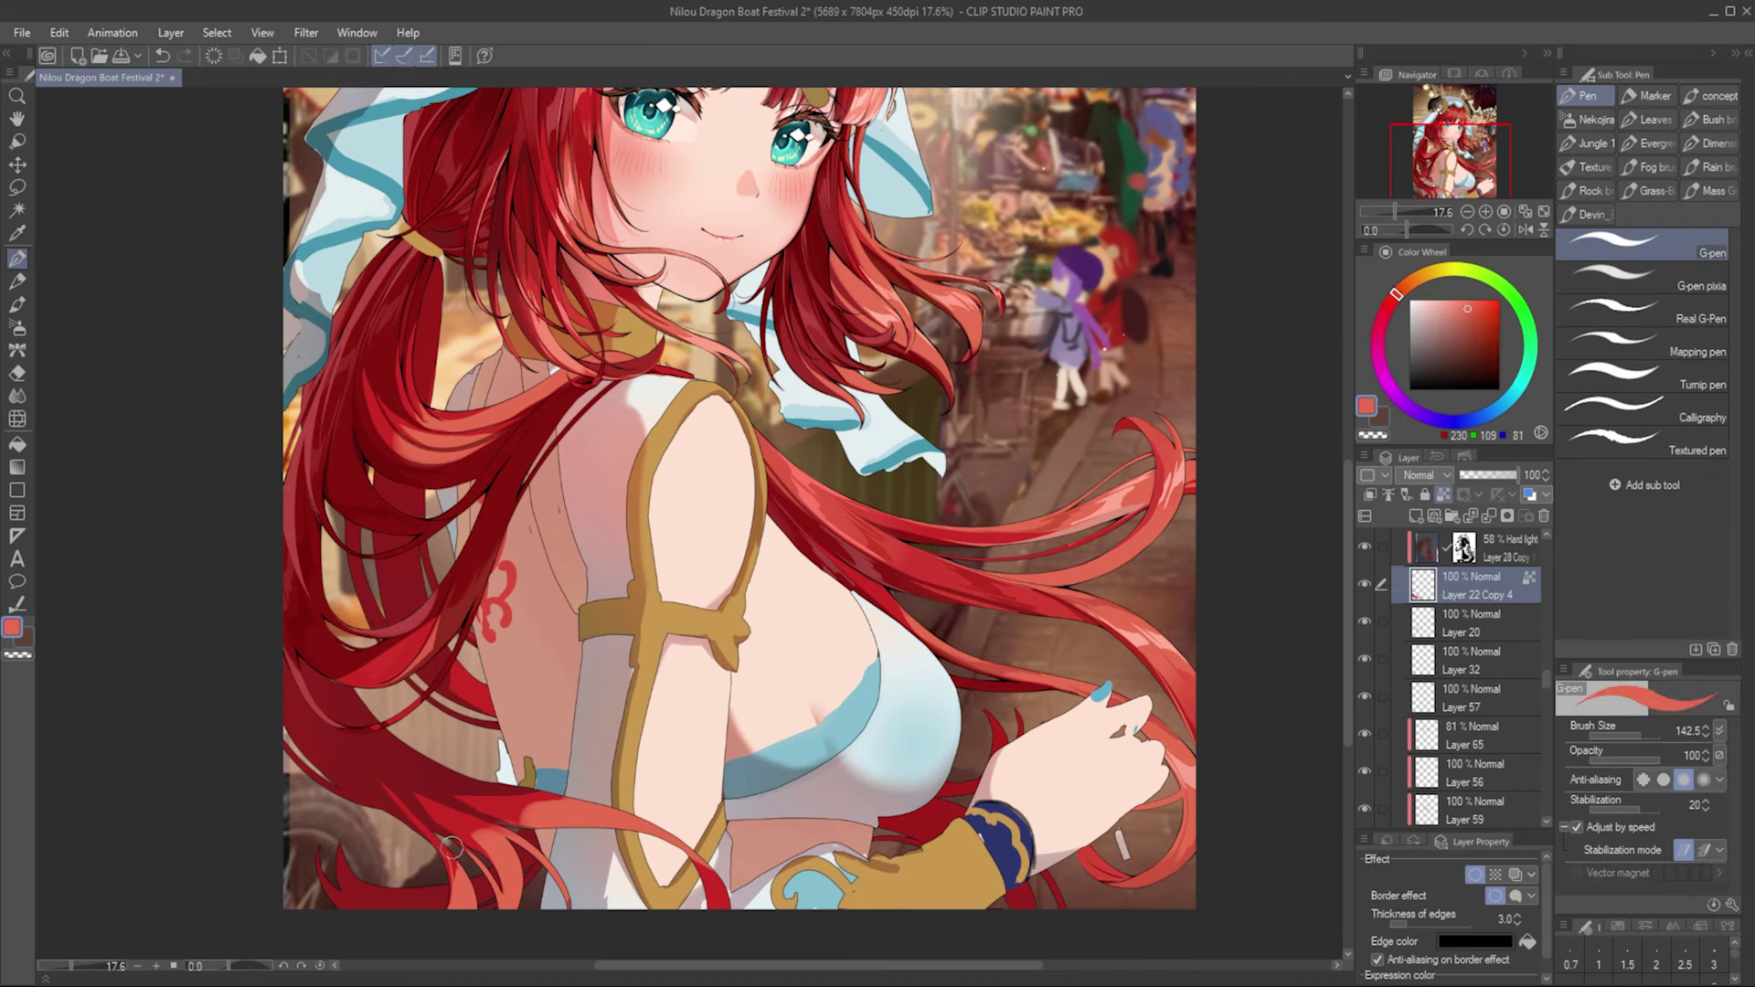
pyautogui.keyDown('alt'); pyautogui.click(450, 849); pyautogui.keyUp('alt')
pyautogui.keyDown('alt'); pyautogui.click(489, 855); pyautogui.keyUp('alt')
pyautogui.keyDown('alt'); pyautogui.click(505, 836); pyautogui.keyUp('alt')
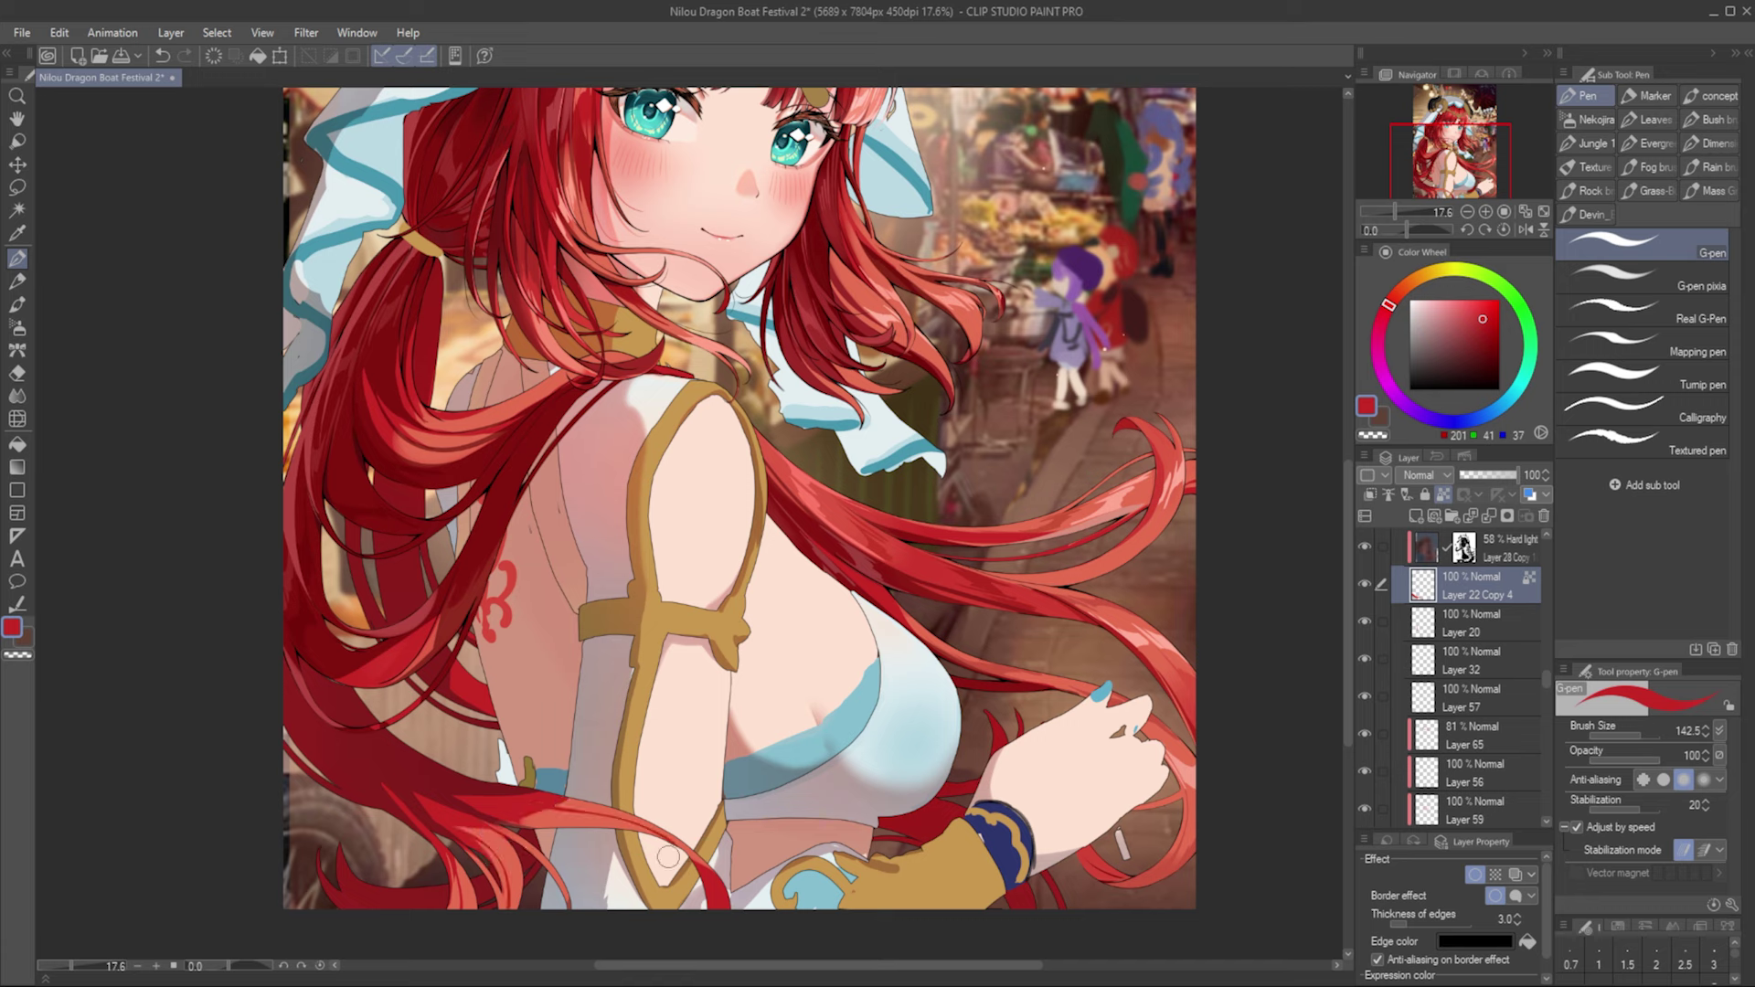
pyautogui.keyDown('alt'); pyautogui.click(582, 816); pyautogui.keyUp('alt')
# Step: Paint muted red (RGB 156, 67, 66) light on the lower sweeping lock on a new clipped layer, trimming it with the eraser
pyautogui.hotkey('ctrl', 'shift', 'n')
pyautogui.keyDown('alt'); pyautogui.click(366, 759); pyautogui.keyUp('alt')
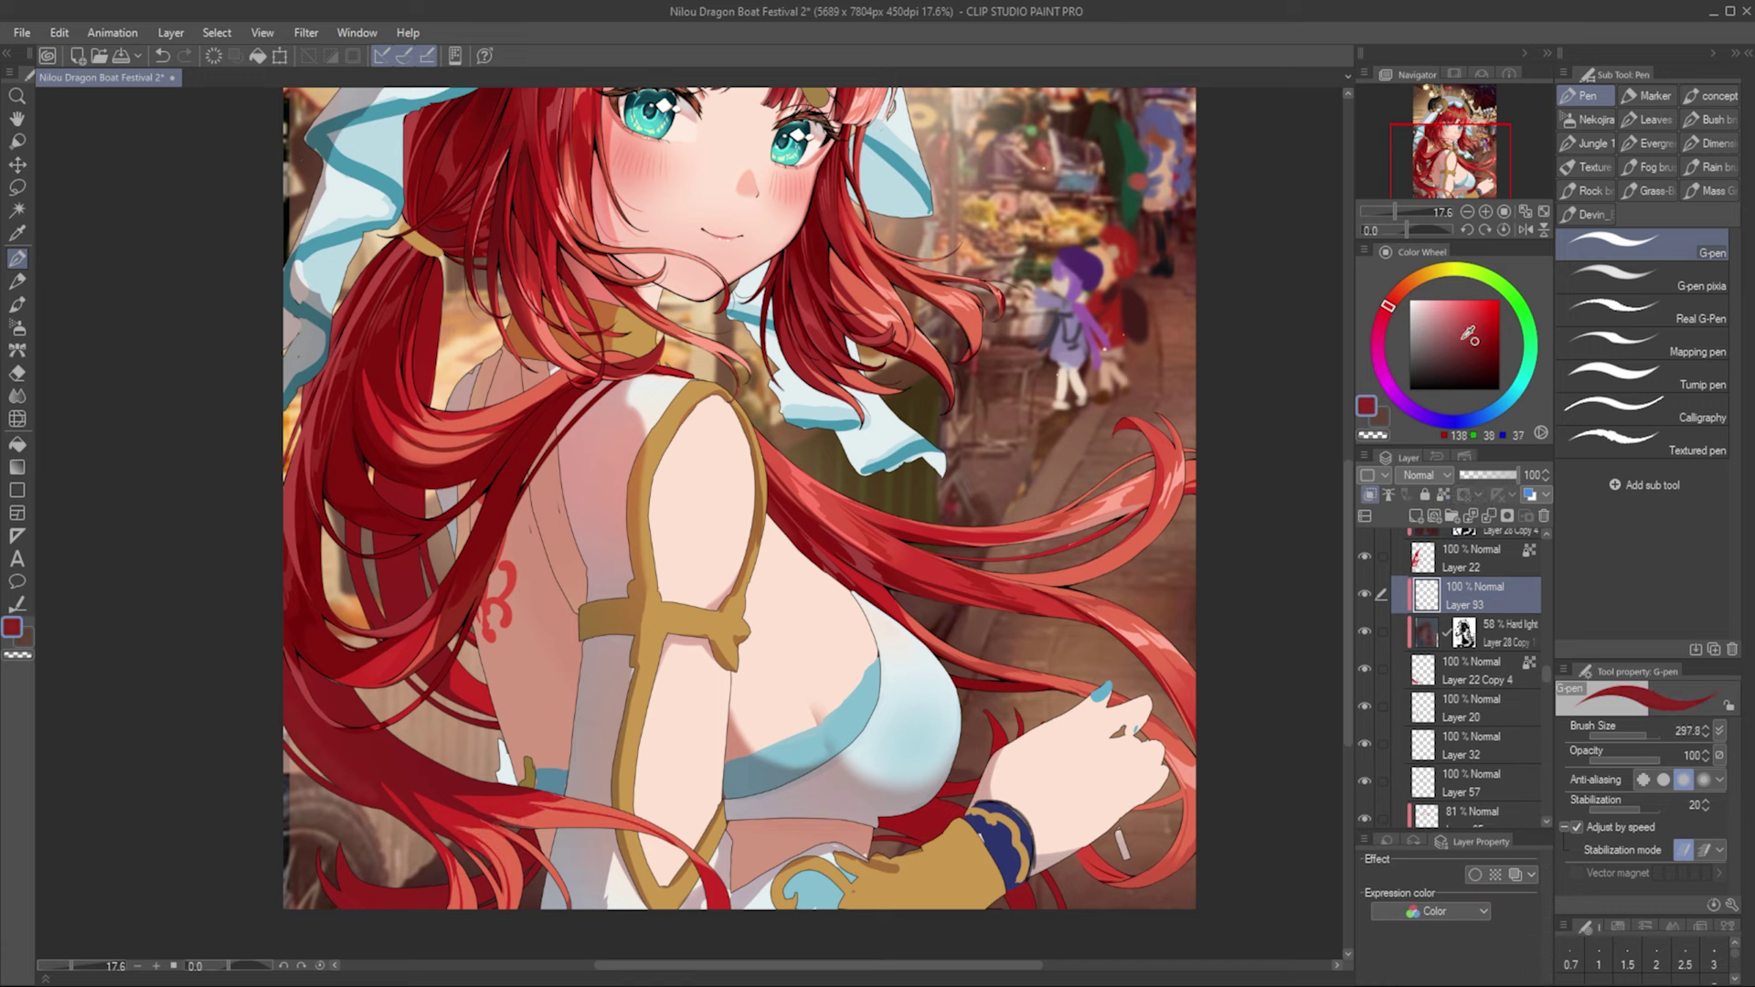
pyautogui.press('e')
pyautogui.press('p')
pyautogui.press('e')
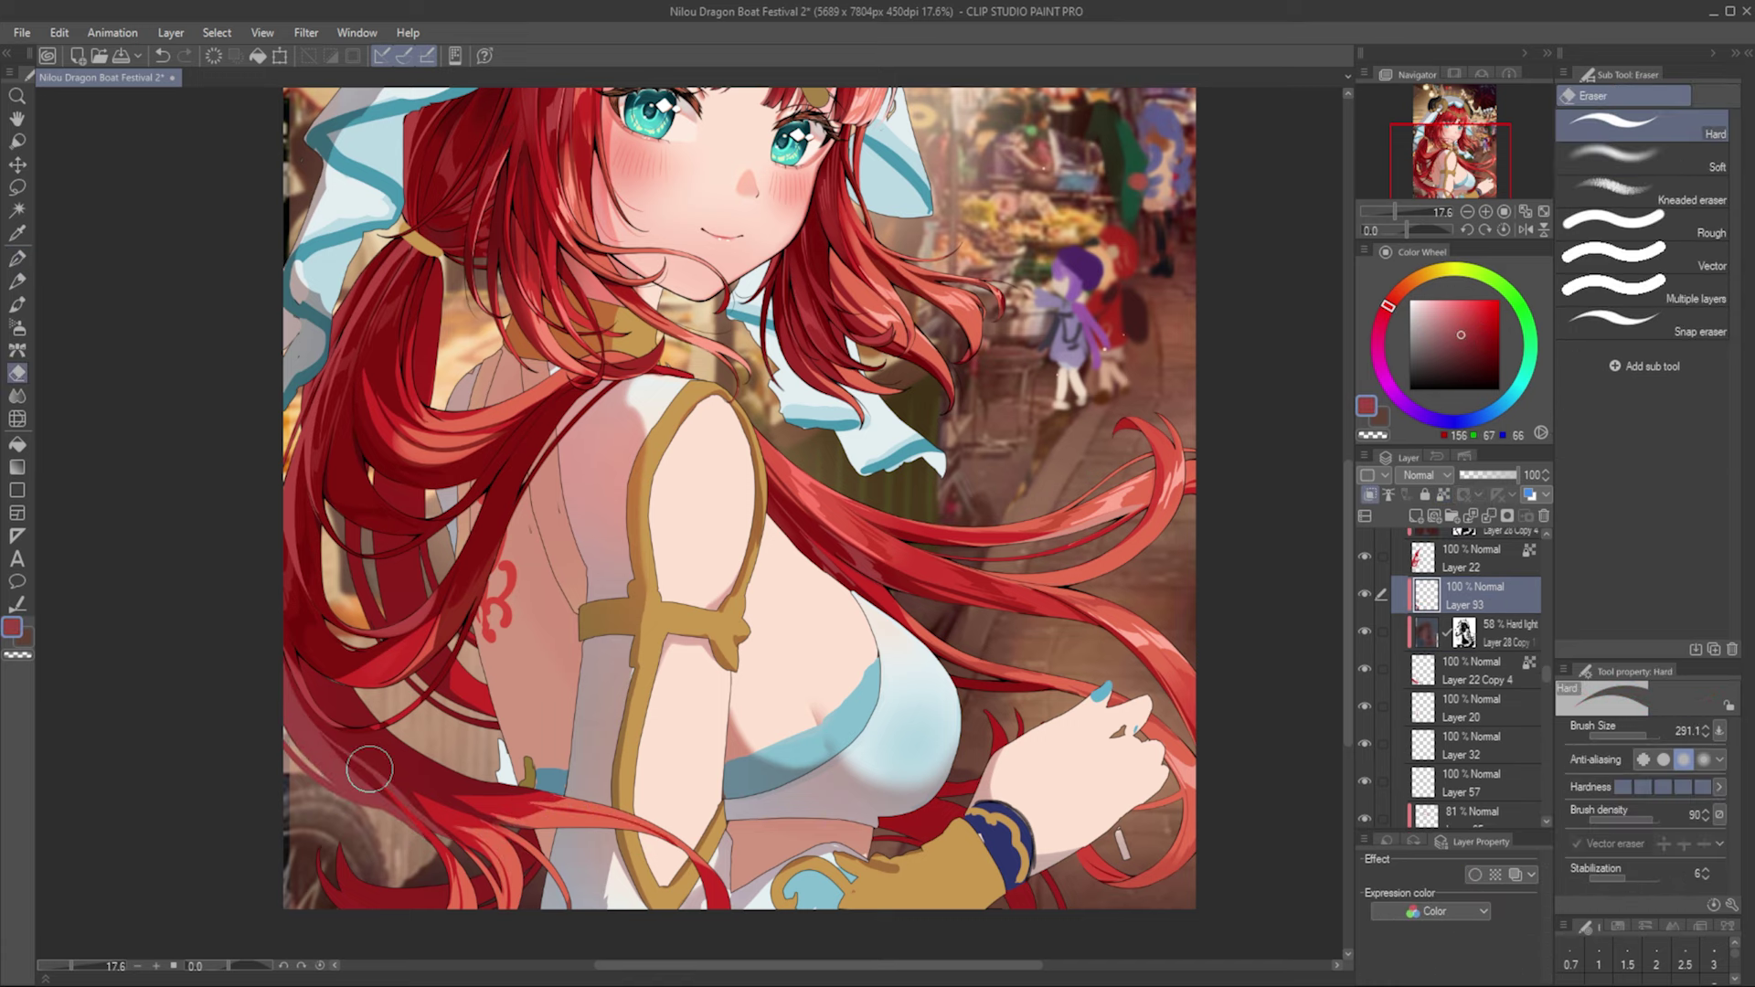
pyautogui.press('p')
# Step: Create a layer above Layer 93 and ink black outlines along the lower sweeping lock's underside with the G-pen pixia
pyautogui.scroll(1, 1369, 619)
pyautogui.hotkey('ctrl', 'shift', 'n')
pyautogui.scroll(5, 333, 786)
pyautogui.press('p')
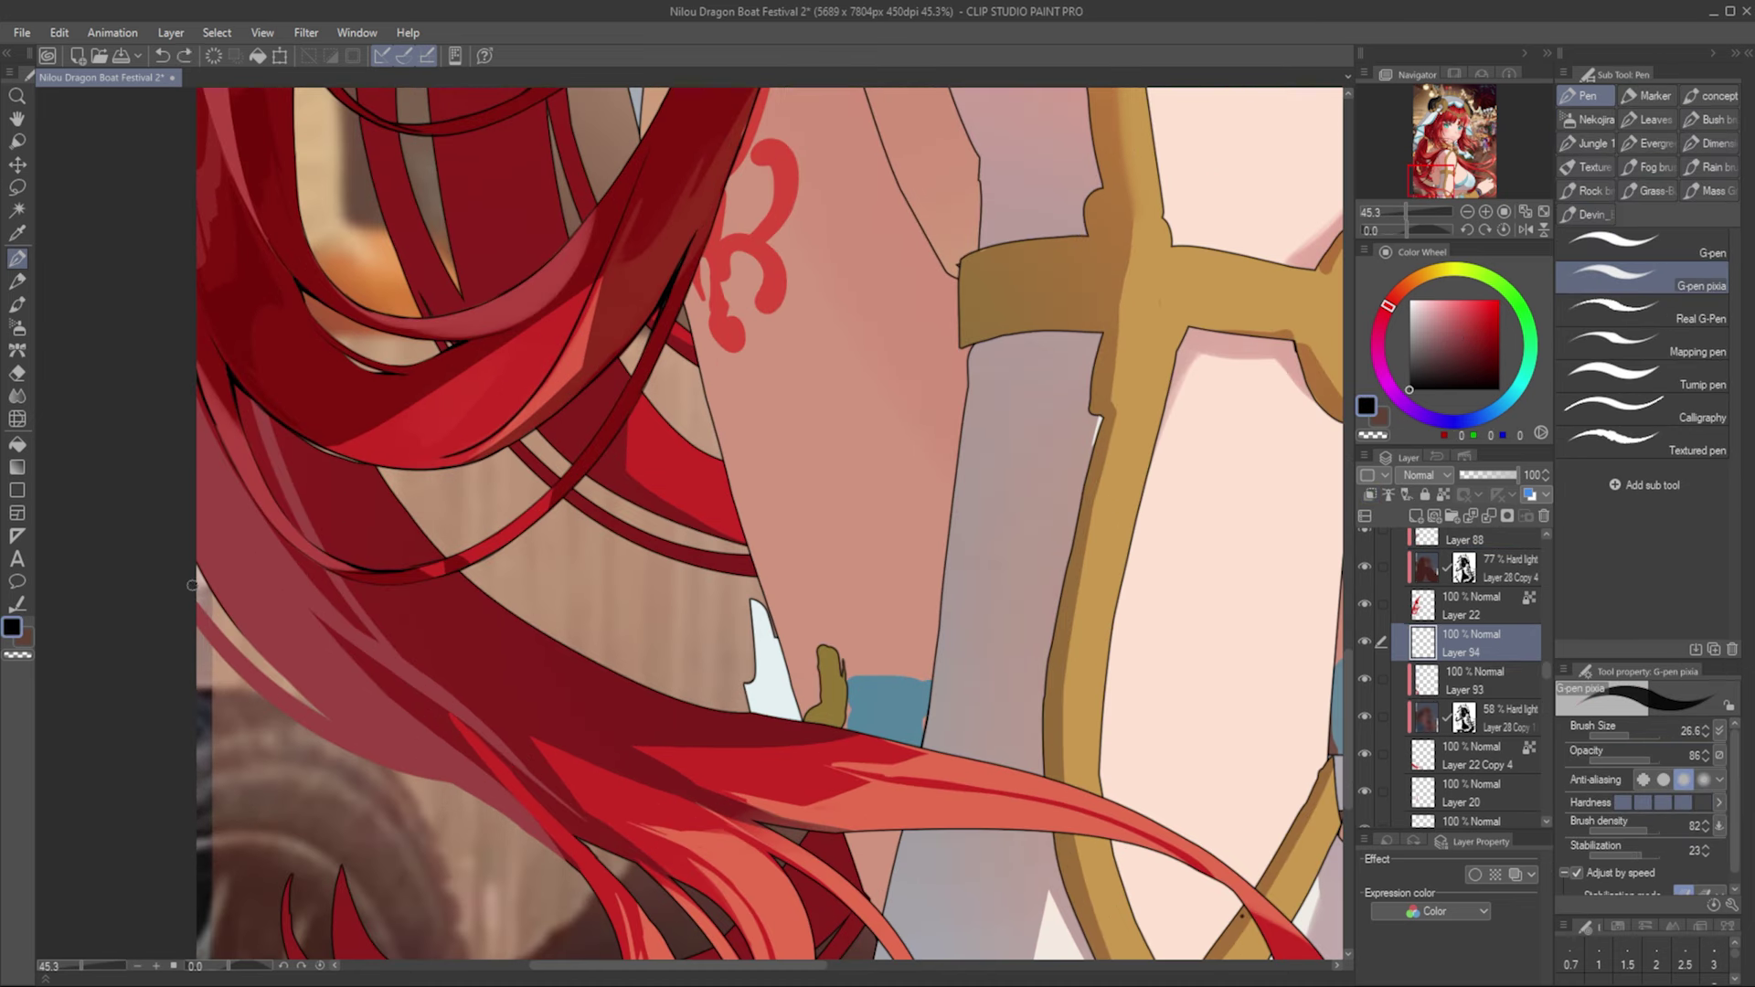
pyautogui.moveTo(456, 792); pyautogui.dragTo(254, 646)
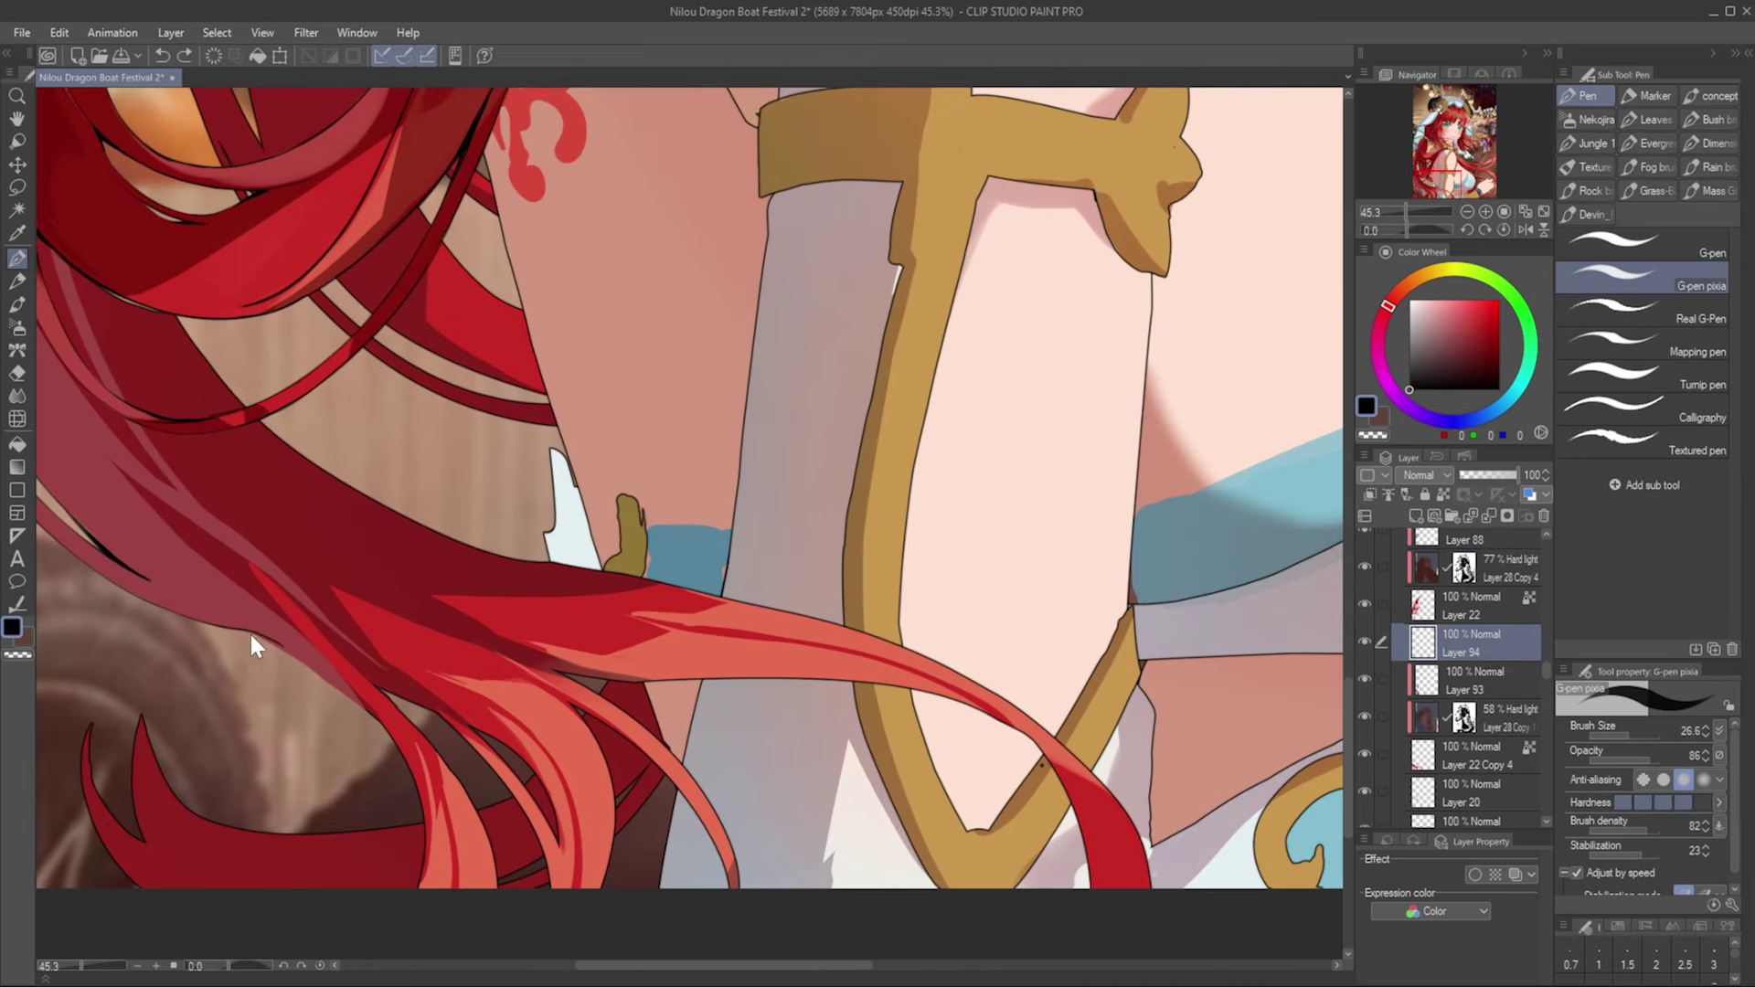
pyautogui.moveTo(108, 591); pyautogui.dragTo(168, 674)
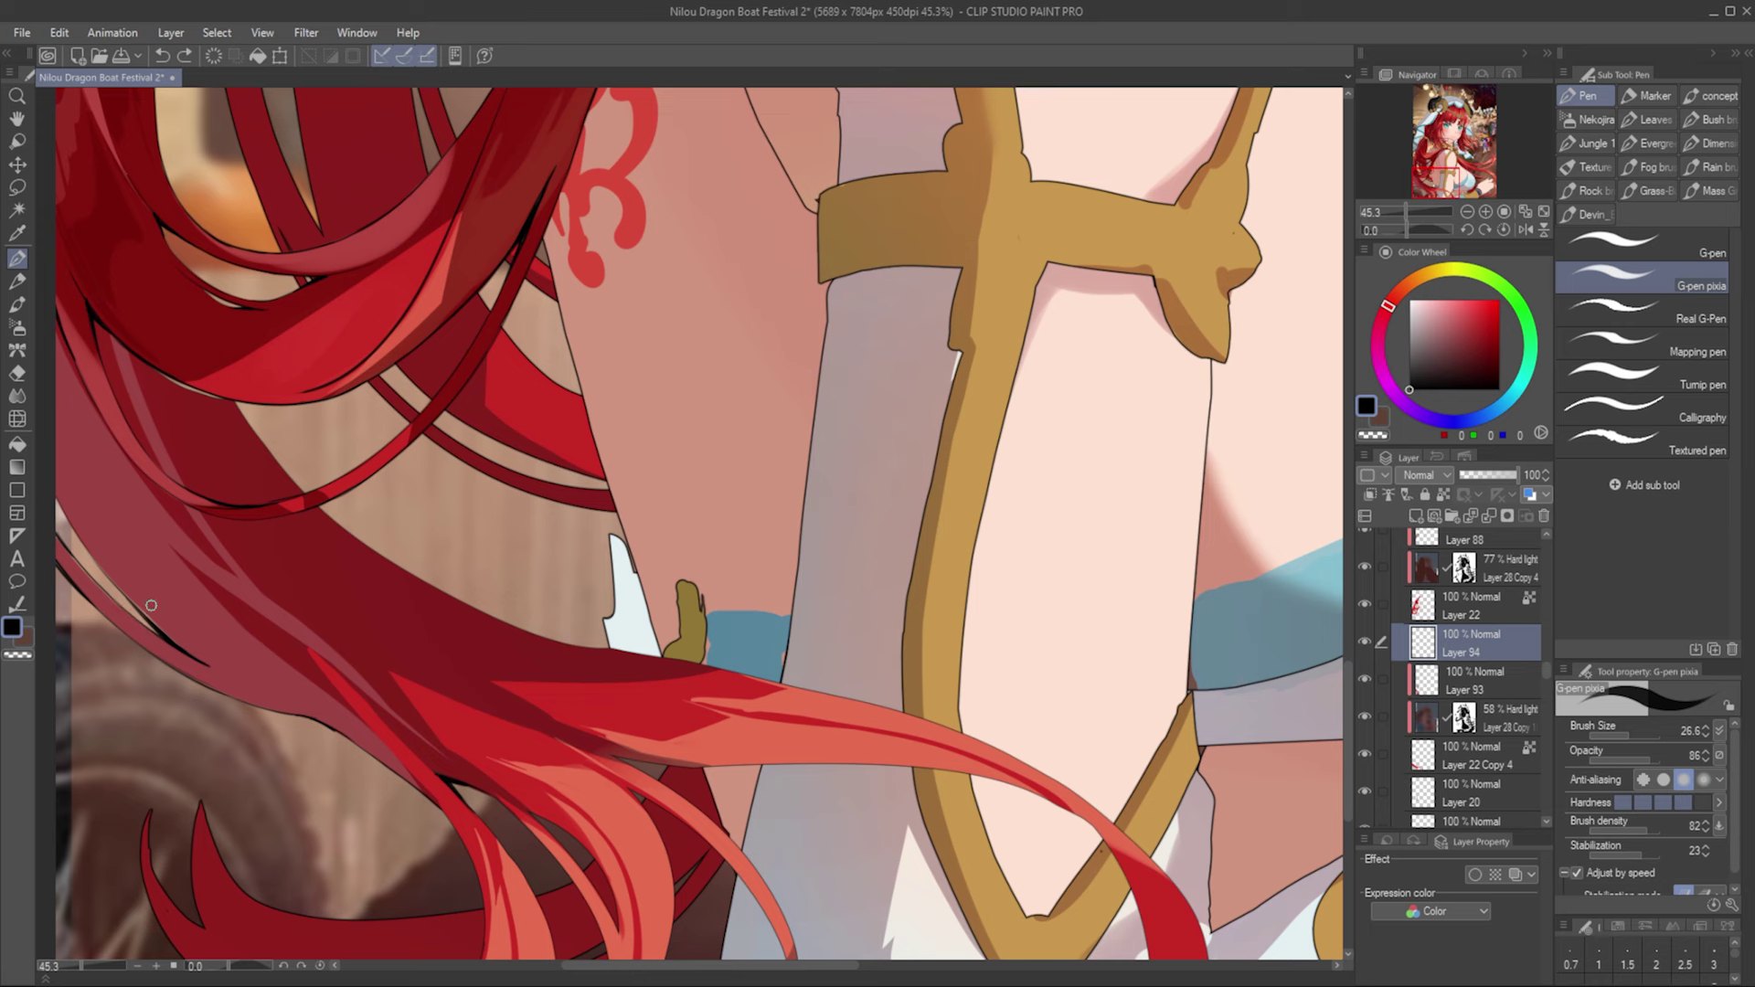
pyautogui.moveTo(151, 605); pyautogui.dragTo(242, 623)
# Step: Refine the lower sweeping lock's edge on Layer 22 Copy 4 with the hard eraser and red G-pen, touching up its black ink on Layer 94
pyautogui.keyDown('ctrl'); pyautogui.keyDown('shift'); pyautogui.click(274, 640); pyautogui.keyUp('shift'); pyautogui.keyUp('ctrl')
pyautogui.press('e')
pyautogui.scroll(-3, 391, 690)
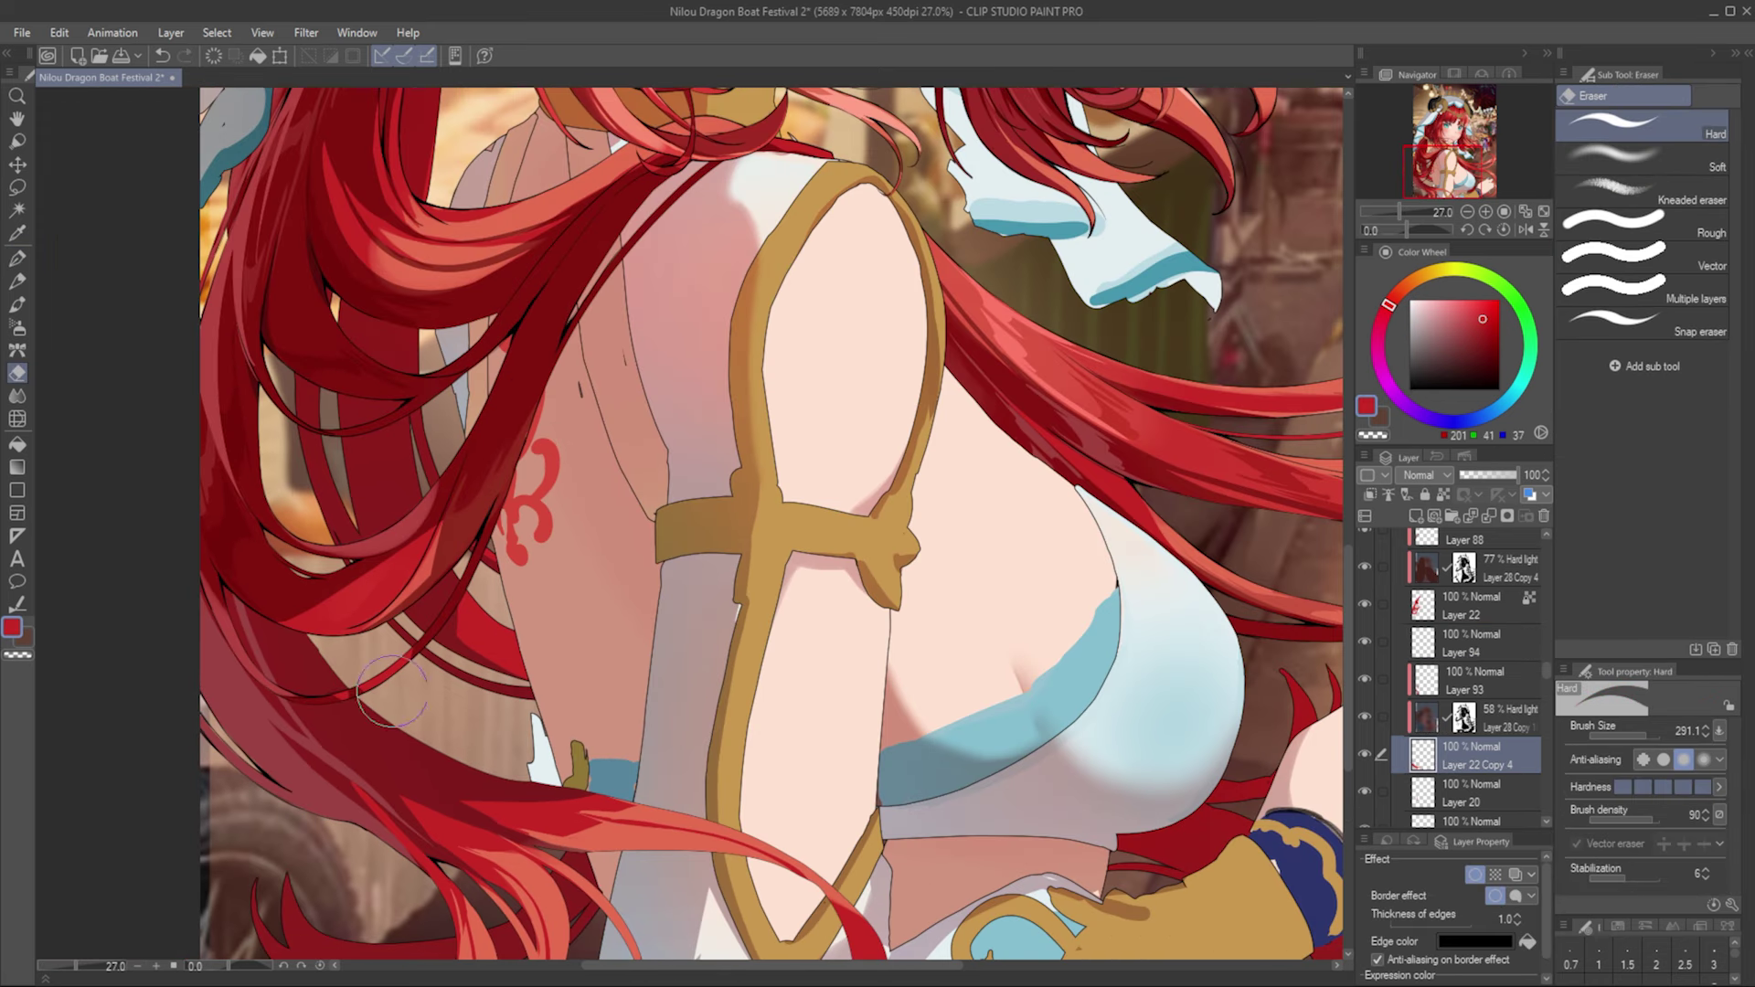
pyautogui.press('p')
pyautogui.keyDown('ctrl'); pyautogui.keyDown('shift'); pyautogui.click(448, 759); pyautogui.keyUp('shift'); pyautogui.keyUp('ctrl')
pyautogui.moveTo(448, 759); pyautogui.dragTo(315, 645)
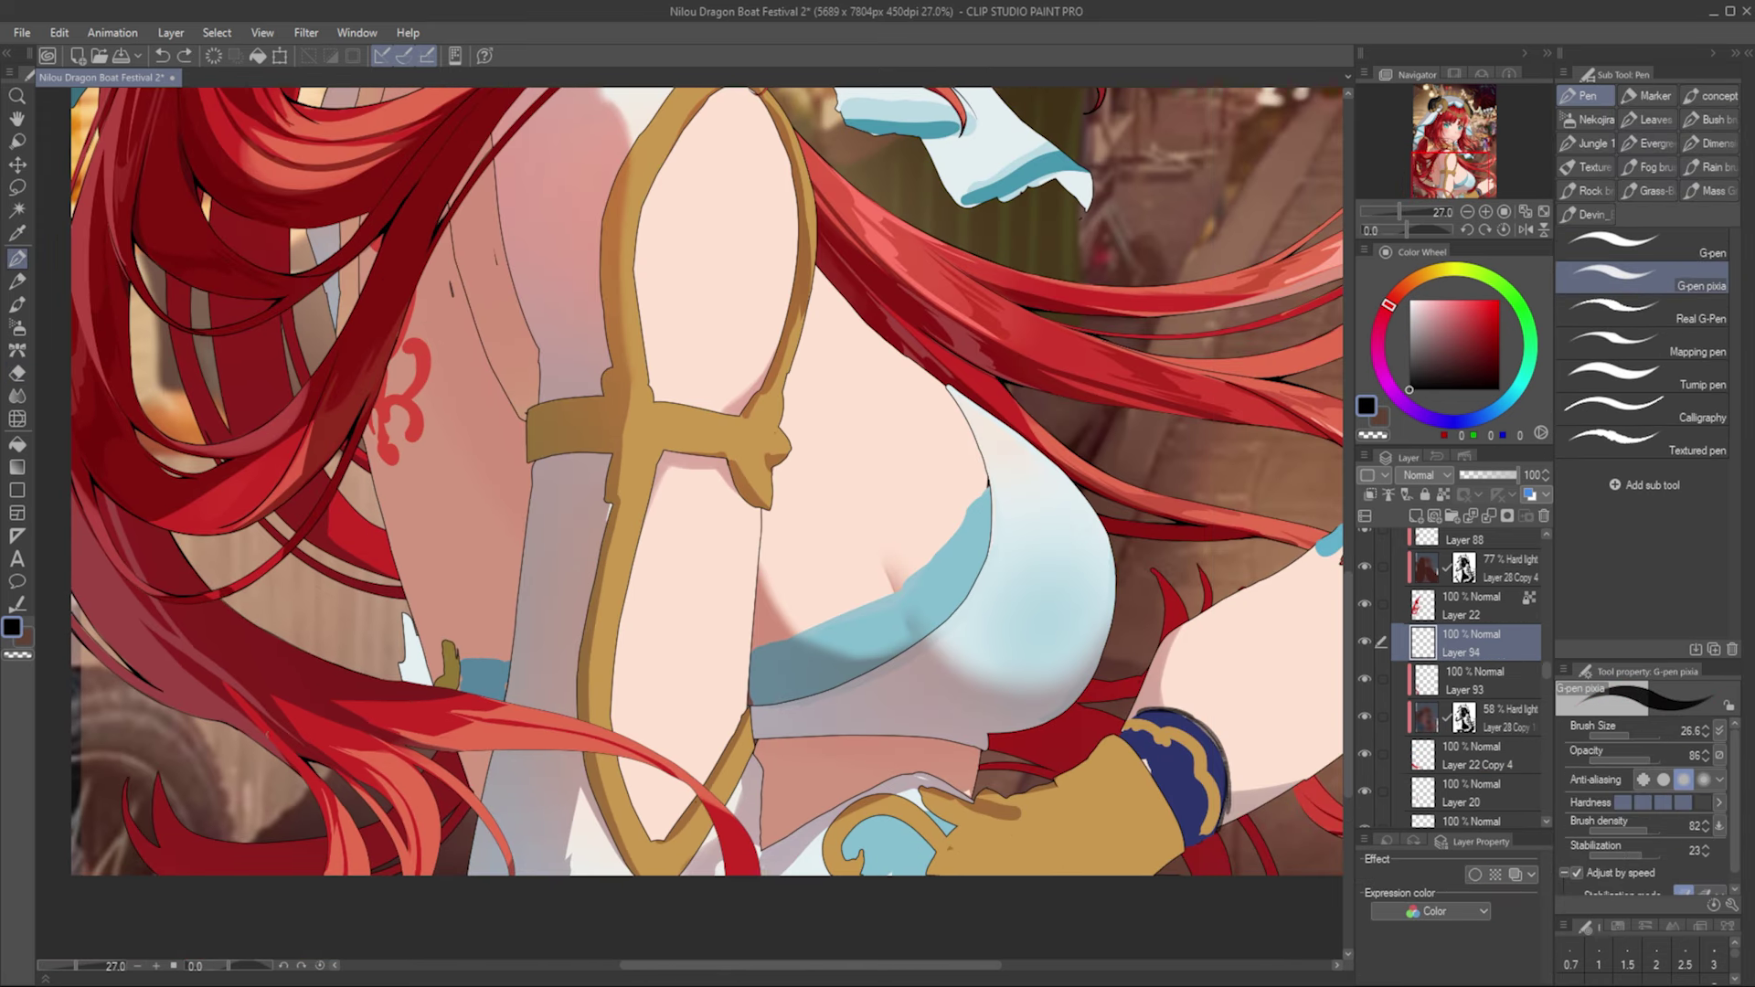
pyautogui.press('p')
pyautogui.keyDown('alt'); pyautogui.click(277, 729); pyautogui.keyUp('alt')
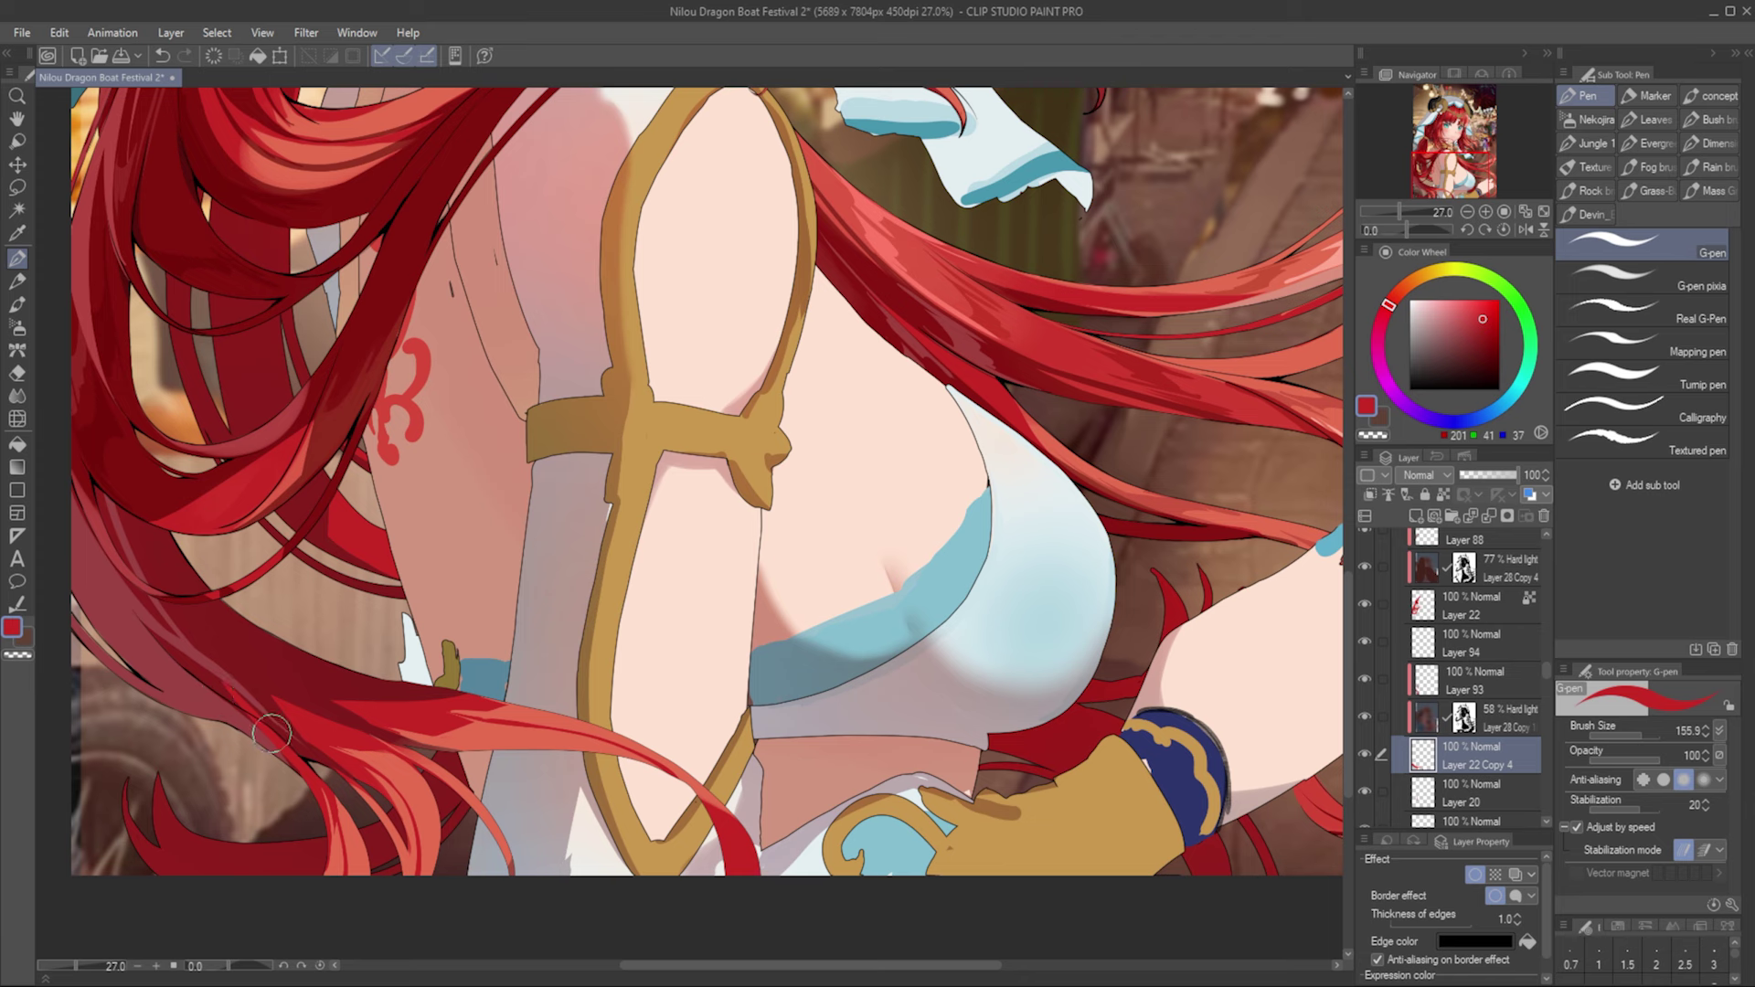
# Step: Ink black outlines around the lower hair strands on Layer 94 with the G-pen pixia, checking them in mirrored view
pyautogui.keyDown('ctrl'); pyautogui.keyDown('shift'); pyautogui.click(277, 729); pyautogui.keyUp('shift'); pyautogui.keyUp('ctrl')
pyautogui.press('p')
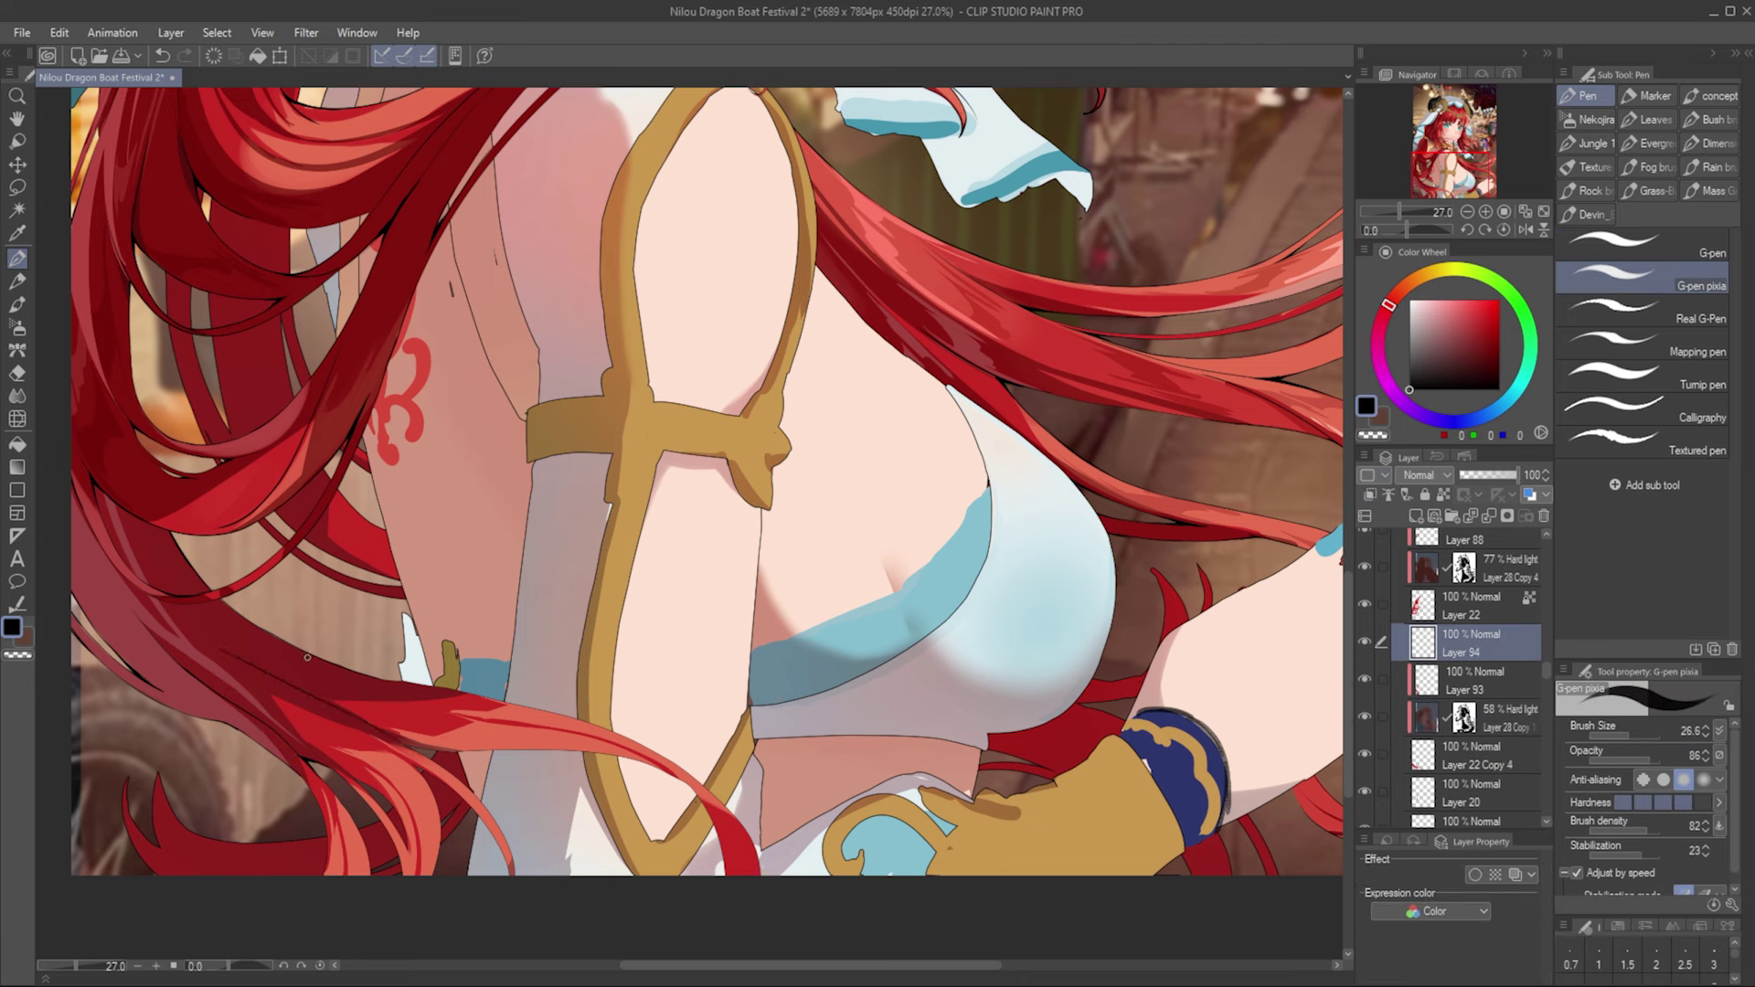
pyautogui.click(1525, 230)
pyautogui.scroll(3, 787, 699)
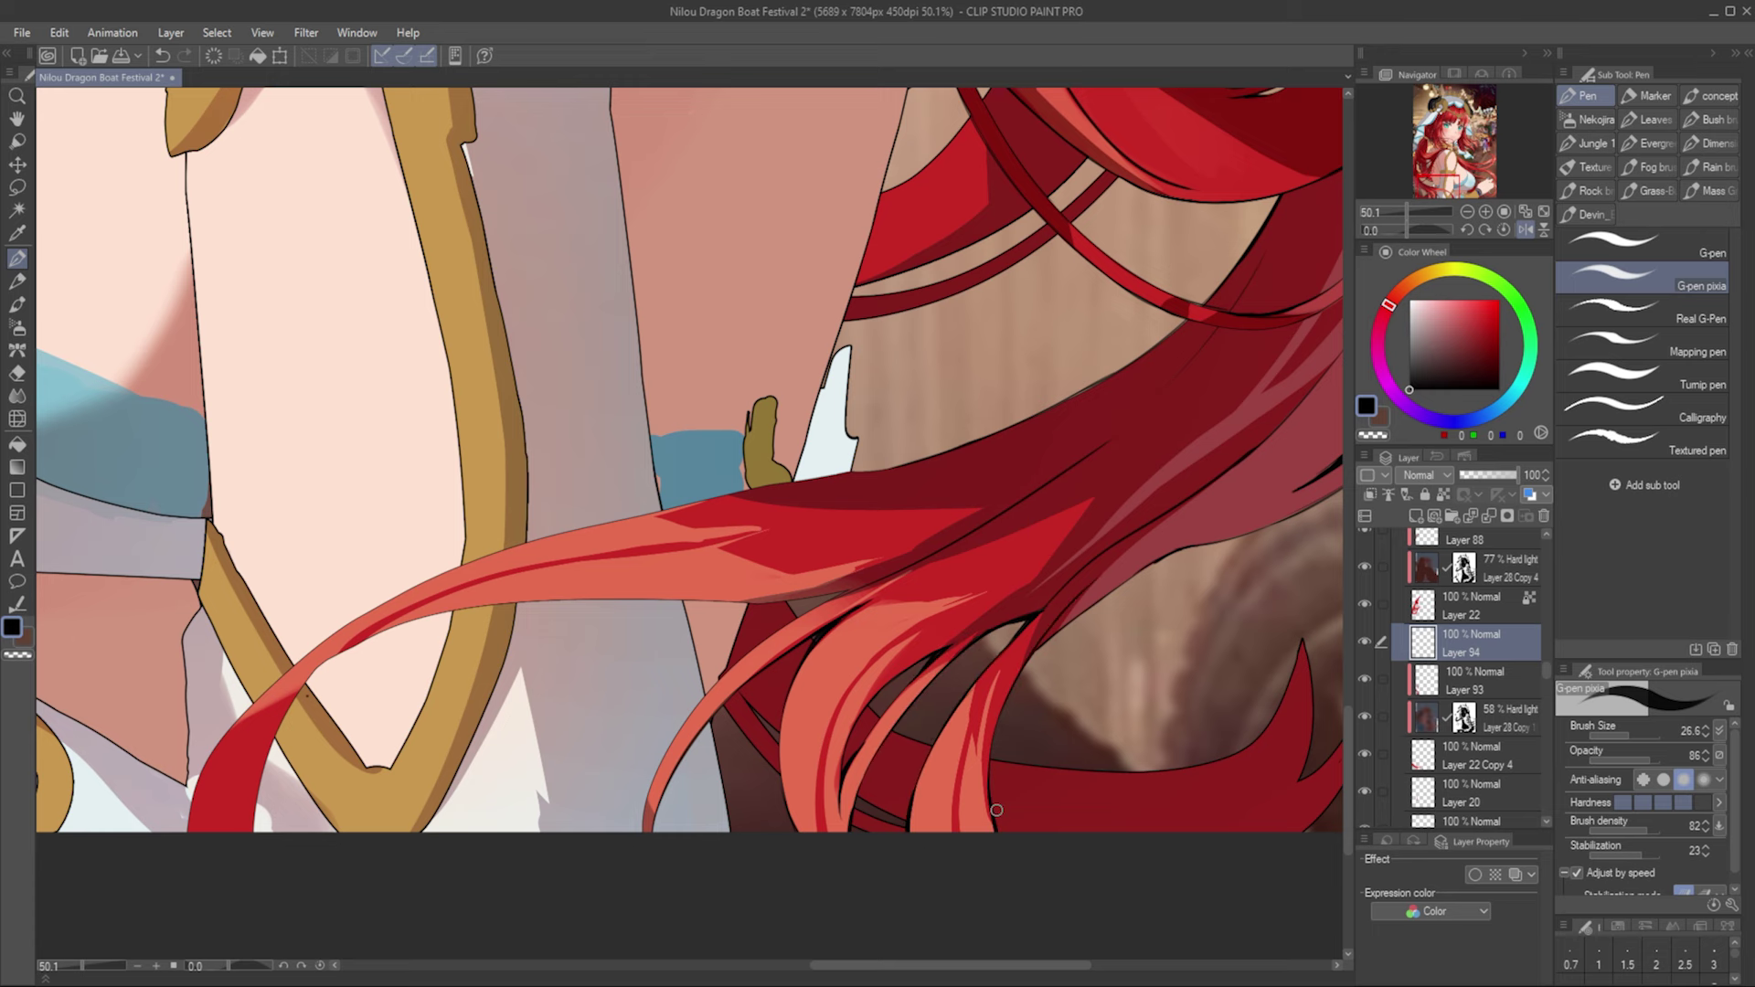
pyautogui.press('h')
pyautogui.press('h')
# Step: Clean the lower lock's edge near the waist on Layer 22 Copy 4 and ink black accents where its strands split on Layer 94
pyautogui.moveTo(210, 757); pyautogui.dragTo(370, 335)
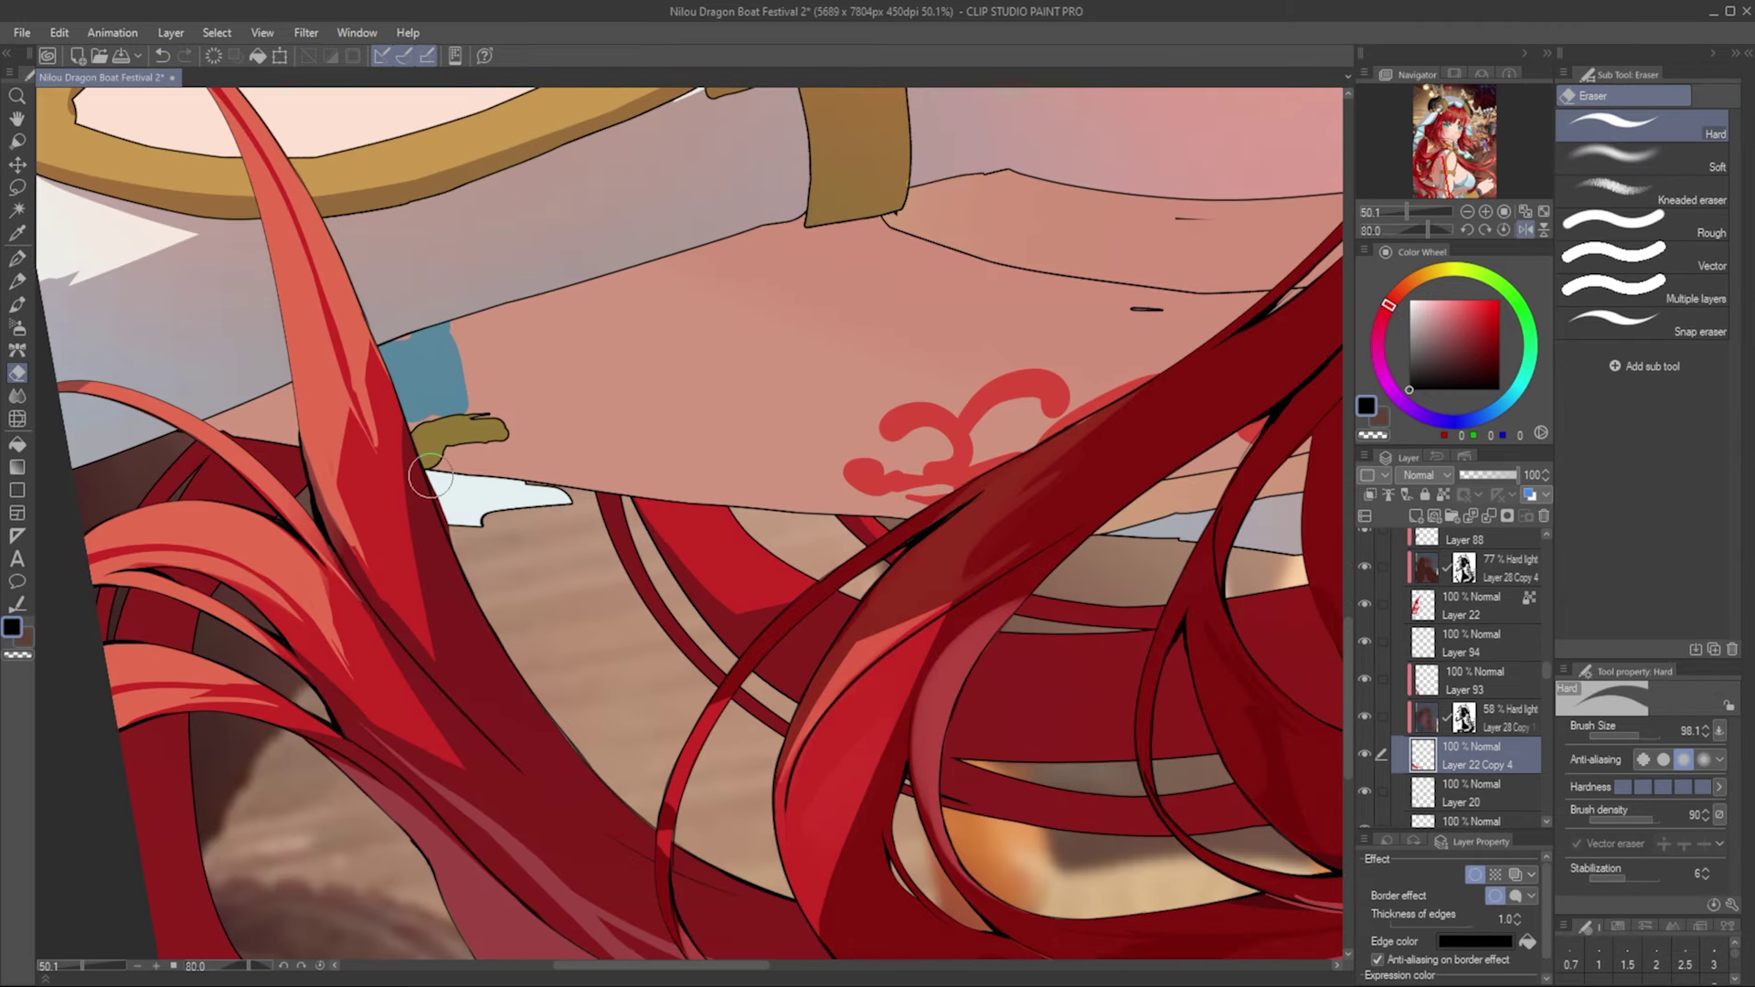
pyautogui.press('h')
pyautogui.moveTo(654, 733); pyautogui.dragTo(688, 633)
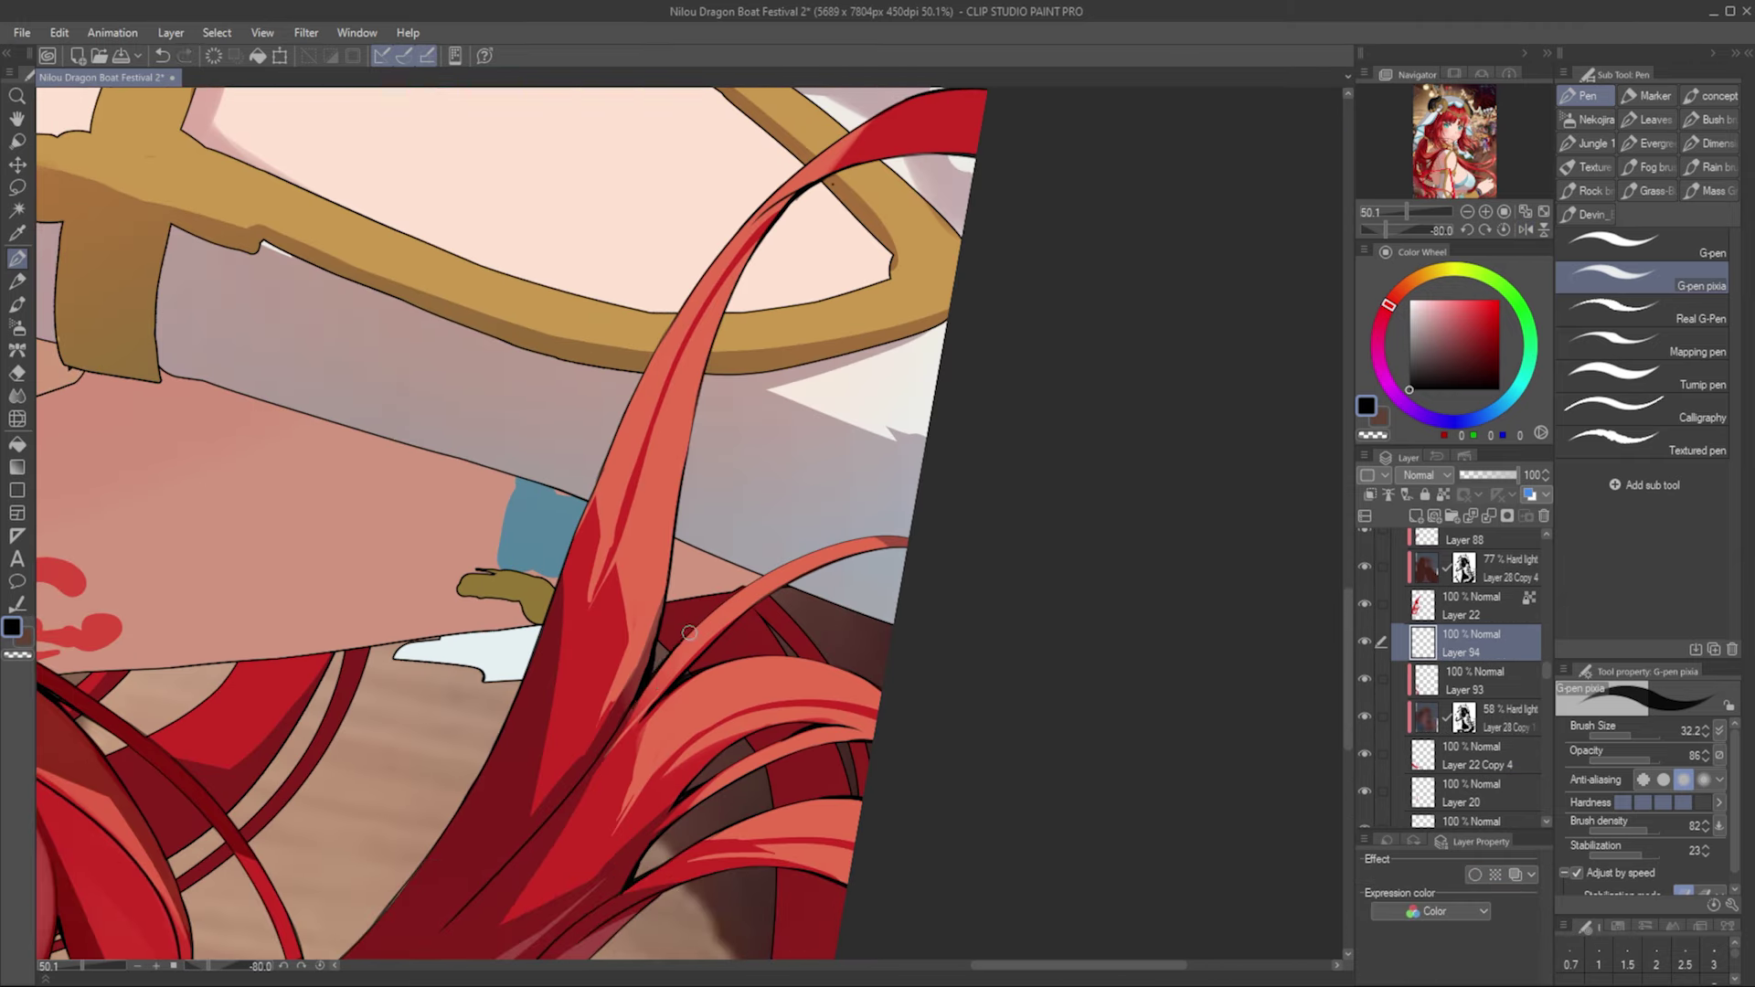
# Step: Examine the whole illustration and the lower hair in normal and mirrored view
pyautogui.press('h')
pyautogui.hotkey('ctrl', '@')
pyautogui.hotkey('ctrl', '0')
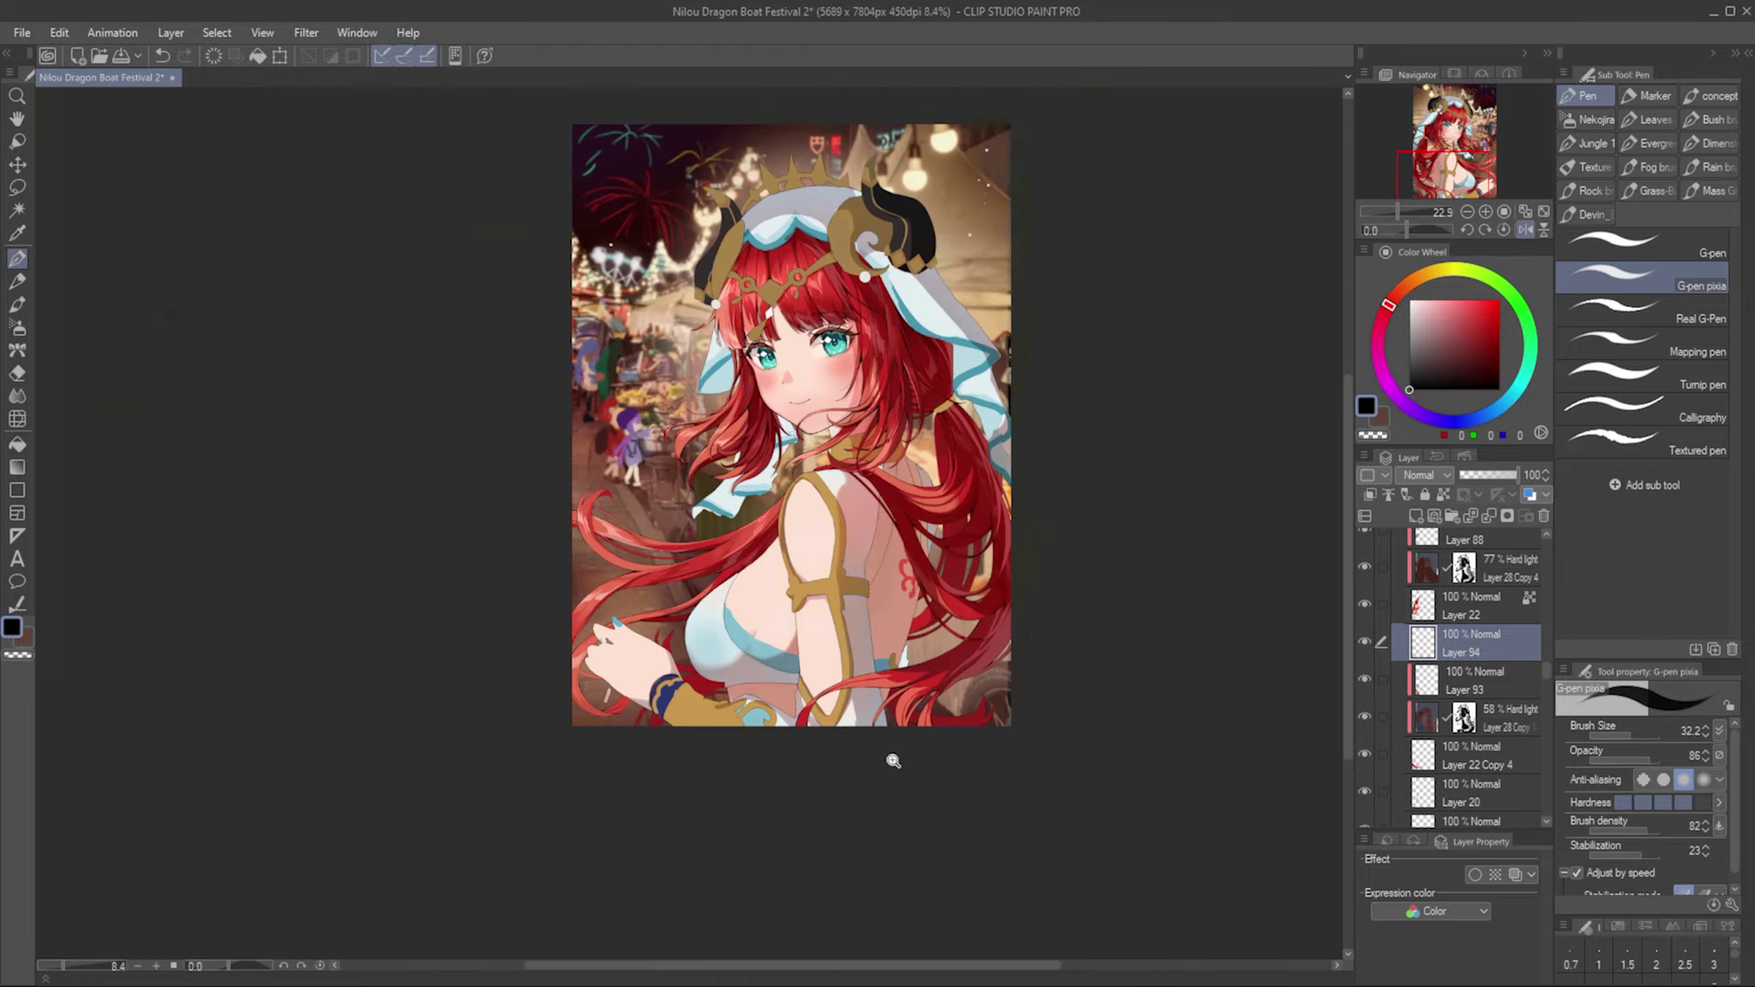
pyautogui.scroll(3, 376, 681)
pyautogui.moveTo(376, 682); pyautogui.dragTo(47, 789)
pyautogui.press('h')
pyautogui.press('h')
pyautogui.hotkey('ctrl', '0')
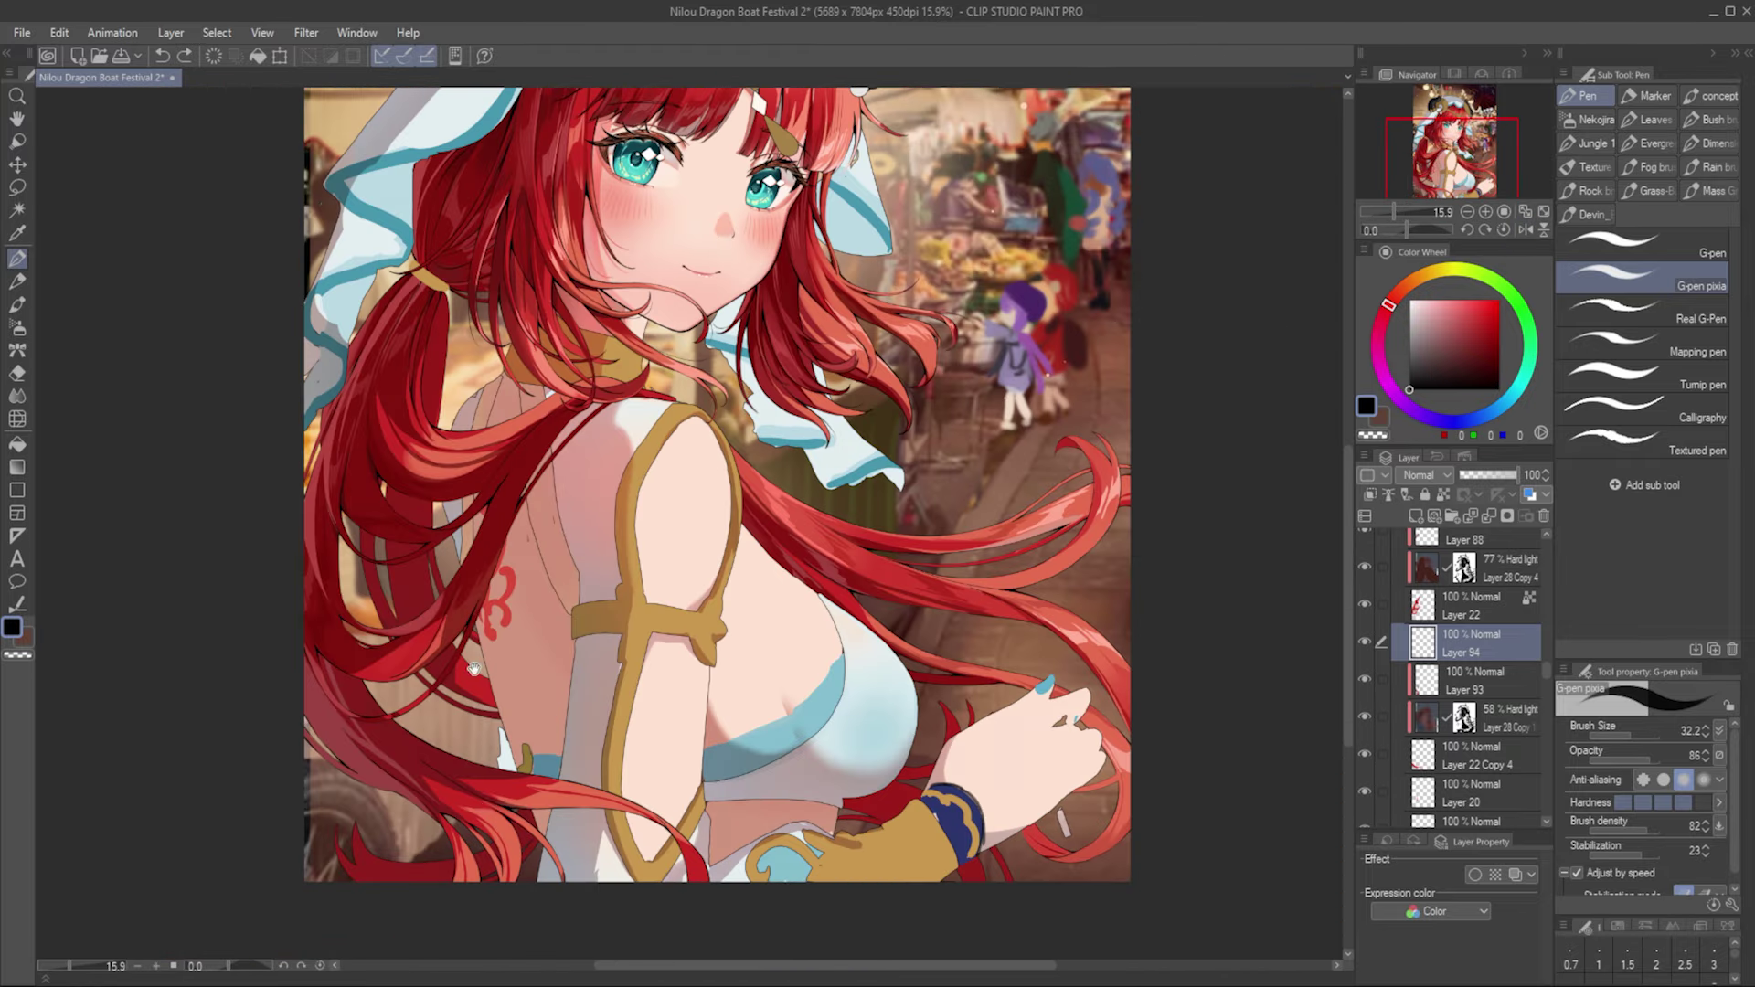
pyautogui.scroll(2, 316, 711)
# Step: Add two layers above the 58% Hard light layer and shade the lower sweeping lock in dark red (RGB 115, 17, 17) with the G-pen
pyautogui.press('e')
pyautogui.press('p')
pyautogui.keyDown('alt'); pyautogui.click(321, 715); pyautogui.keyUp('alt')
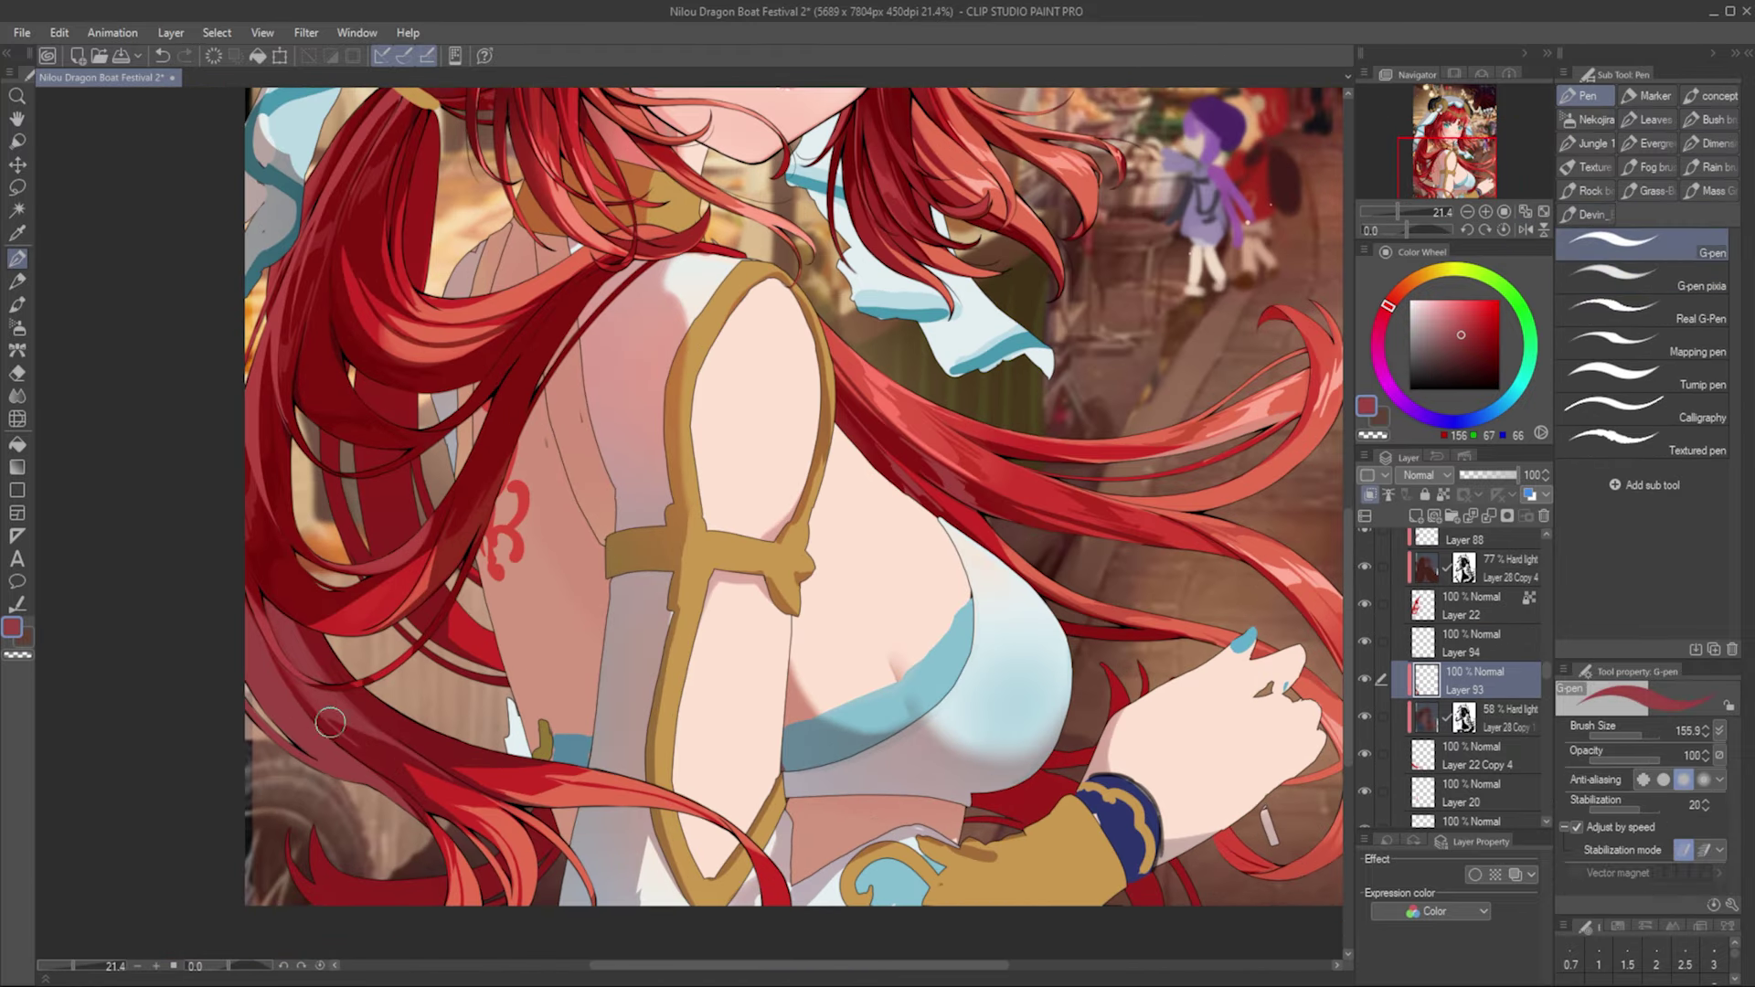
pyautogui.hotkey('ctrl', 'shift', 'n')
pyautogui.hotkey('ctrl', 'shift', 'n')
pyautogui.press('e')
pyautogui.press('p')
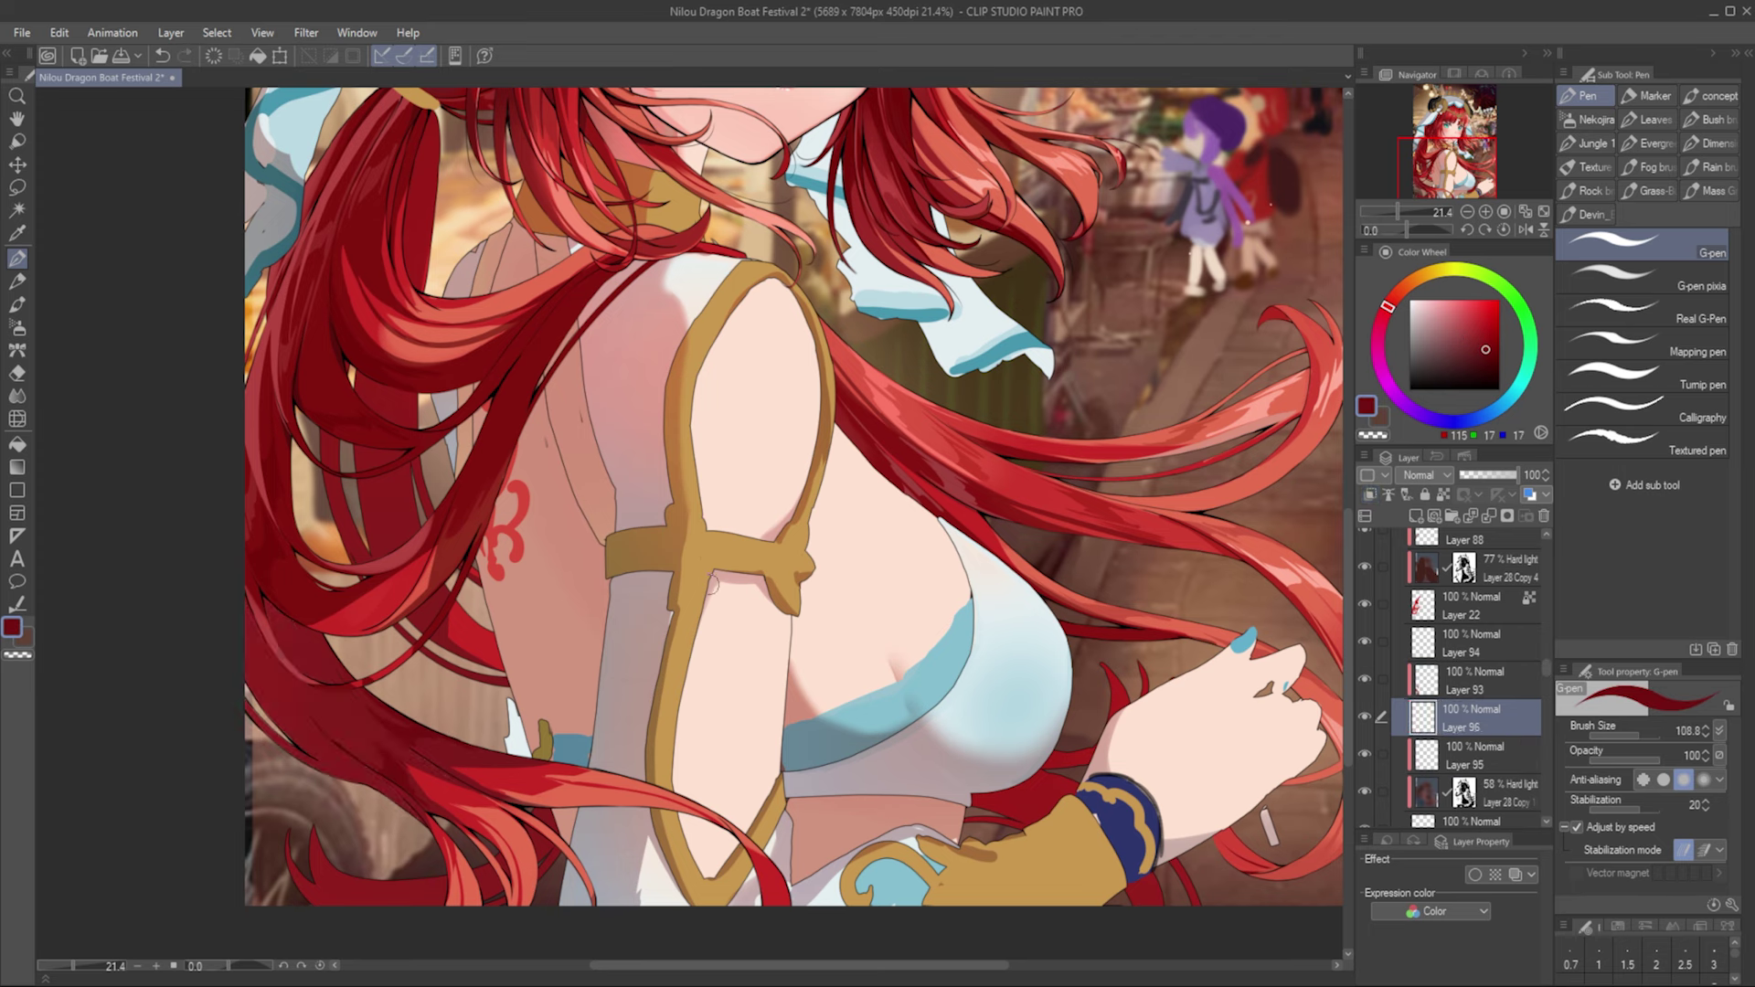
# Step: Move Layer 96 above Layer 93, clip it, and paint pale muted red (RGB 179, 104, 103) highlights on the lower sweeping lock
pyautogui.hotkey('ctrl', ']')
pyautogui.keyDown('alt'); pyautogui.click(301, 658); pyautogui.keyUp('alt')
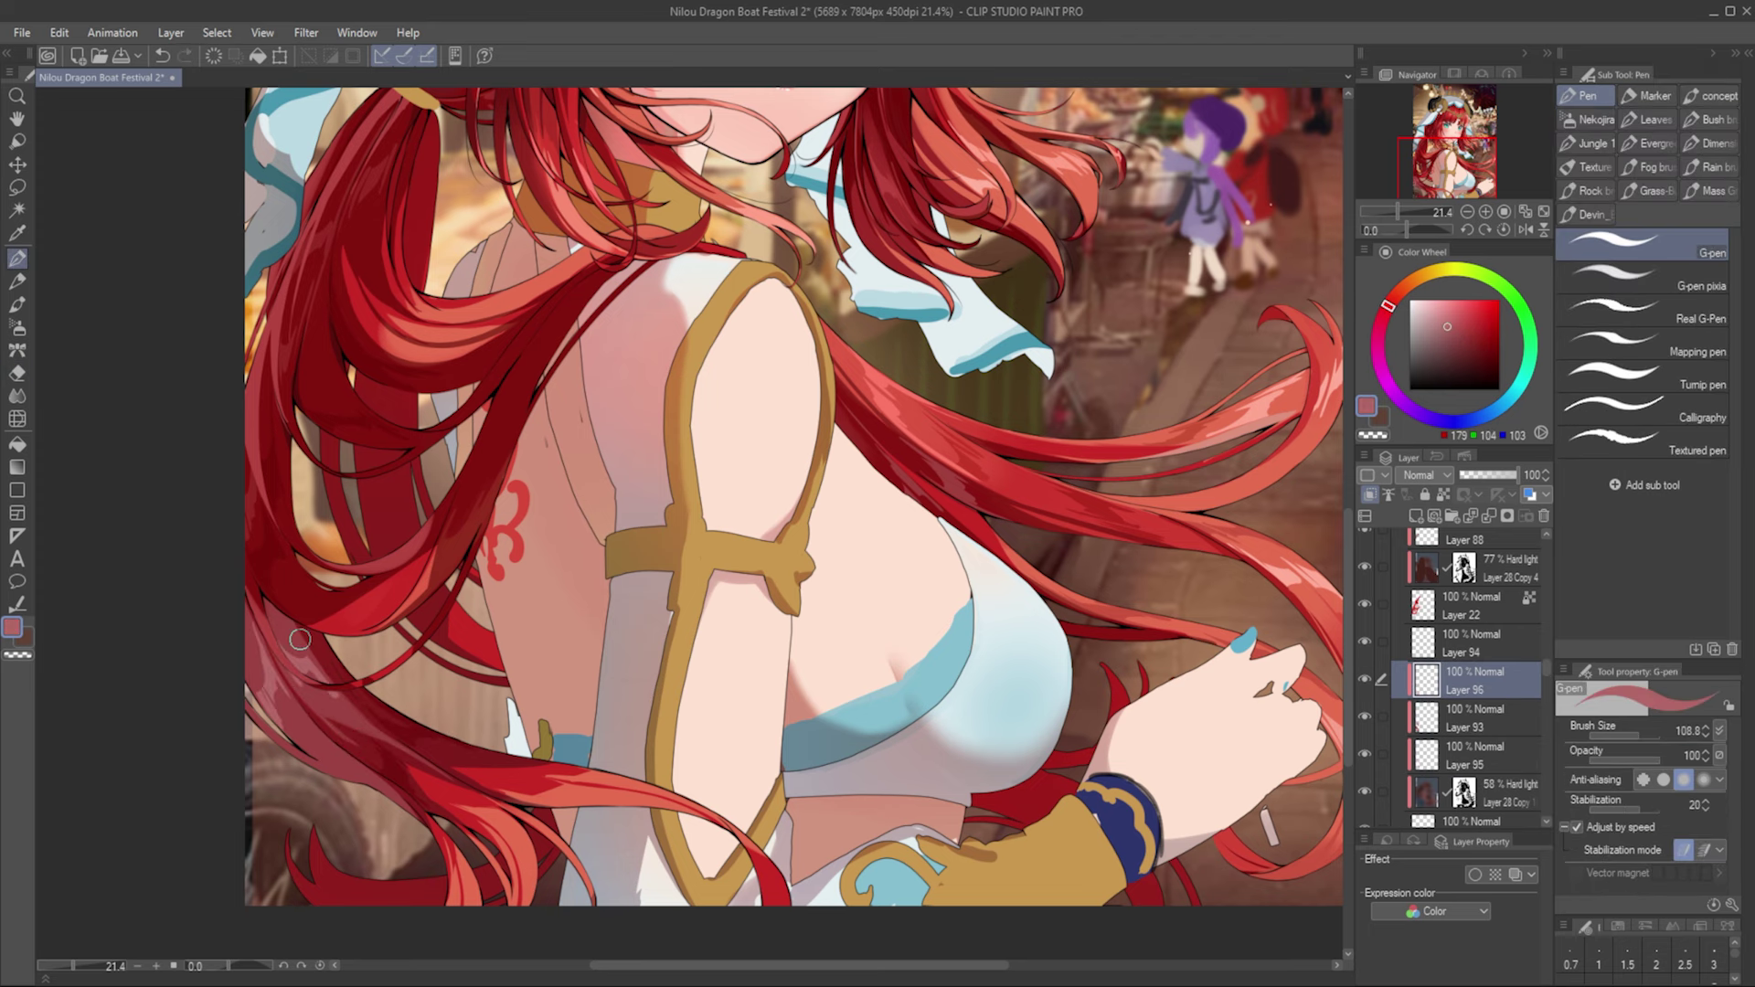
pyautogui.moveTo(685, 642); pyautogui.dragTo(639, 590)
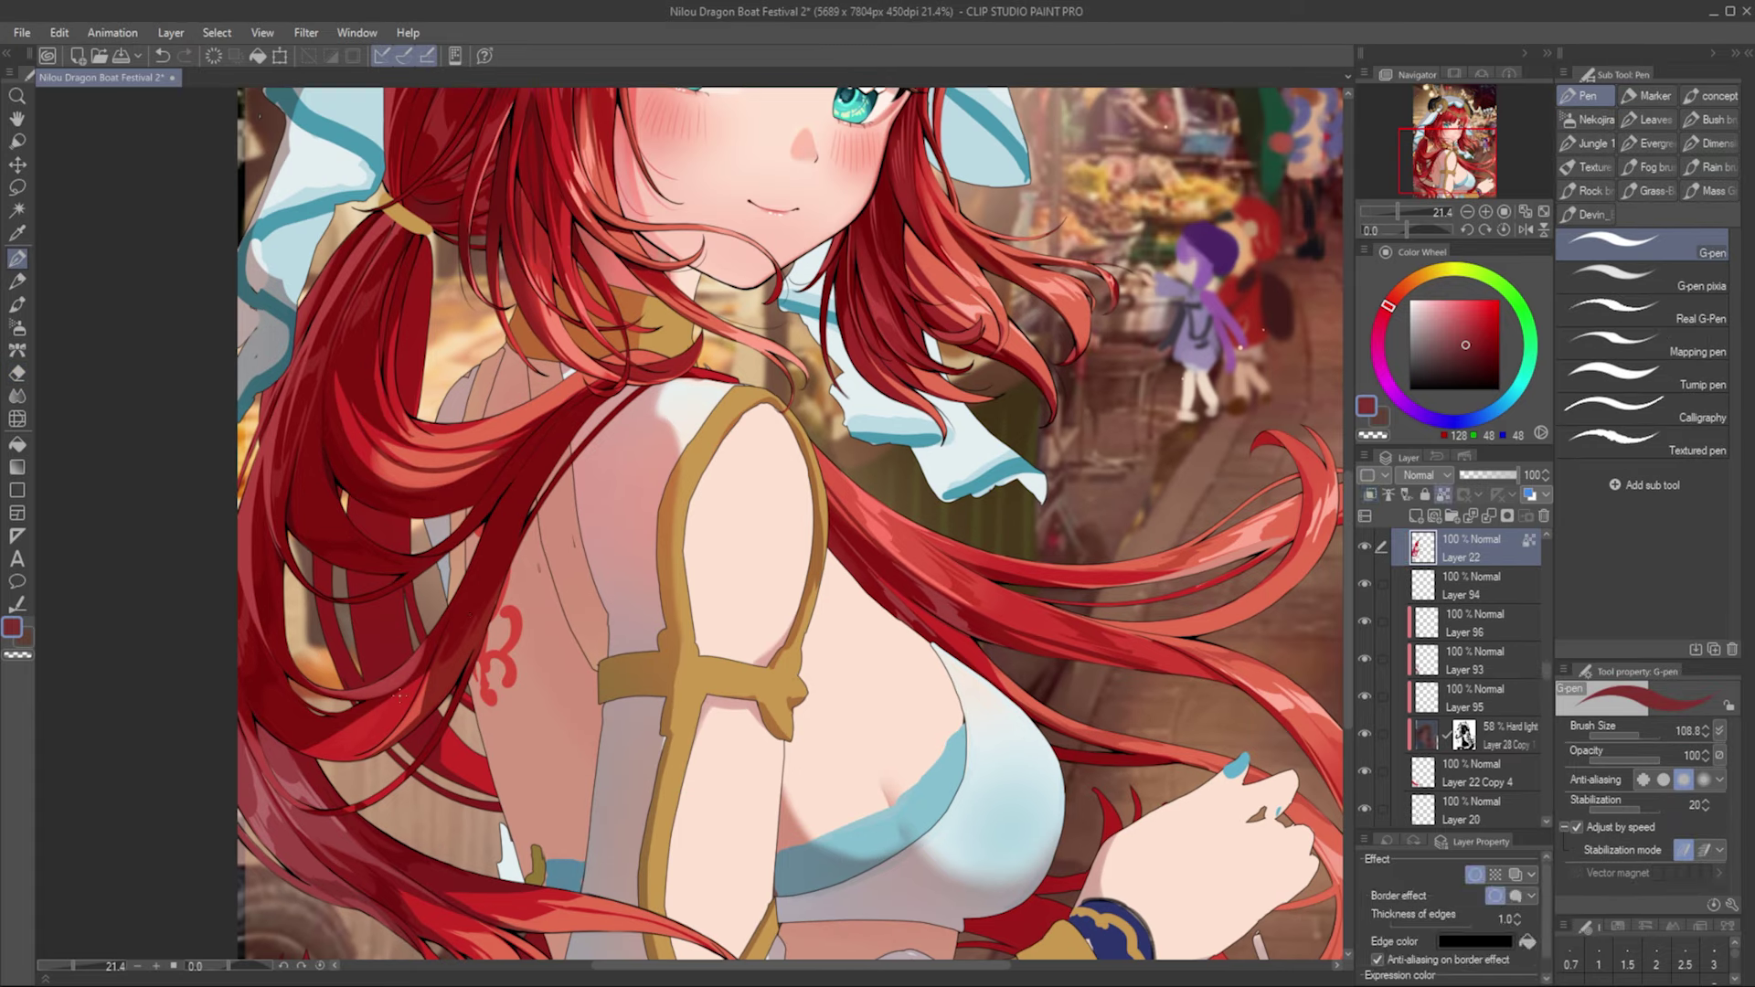
# Step: Touch up the tied back hair's strands on Layer 88 with the G-pen, using dark red (RGB 78, 6, 3) and muted red (RGB 143, 45, 42)
pyautogui.hotkey('alt', ']')
pyautogui.press('e')
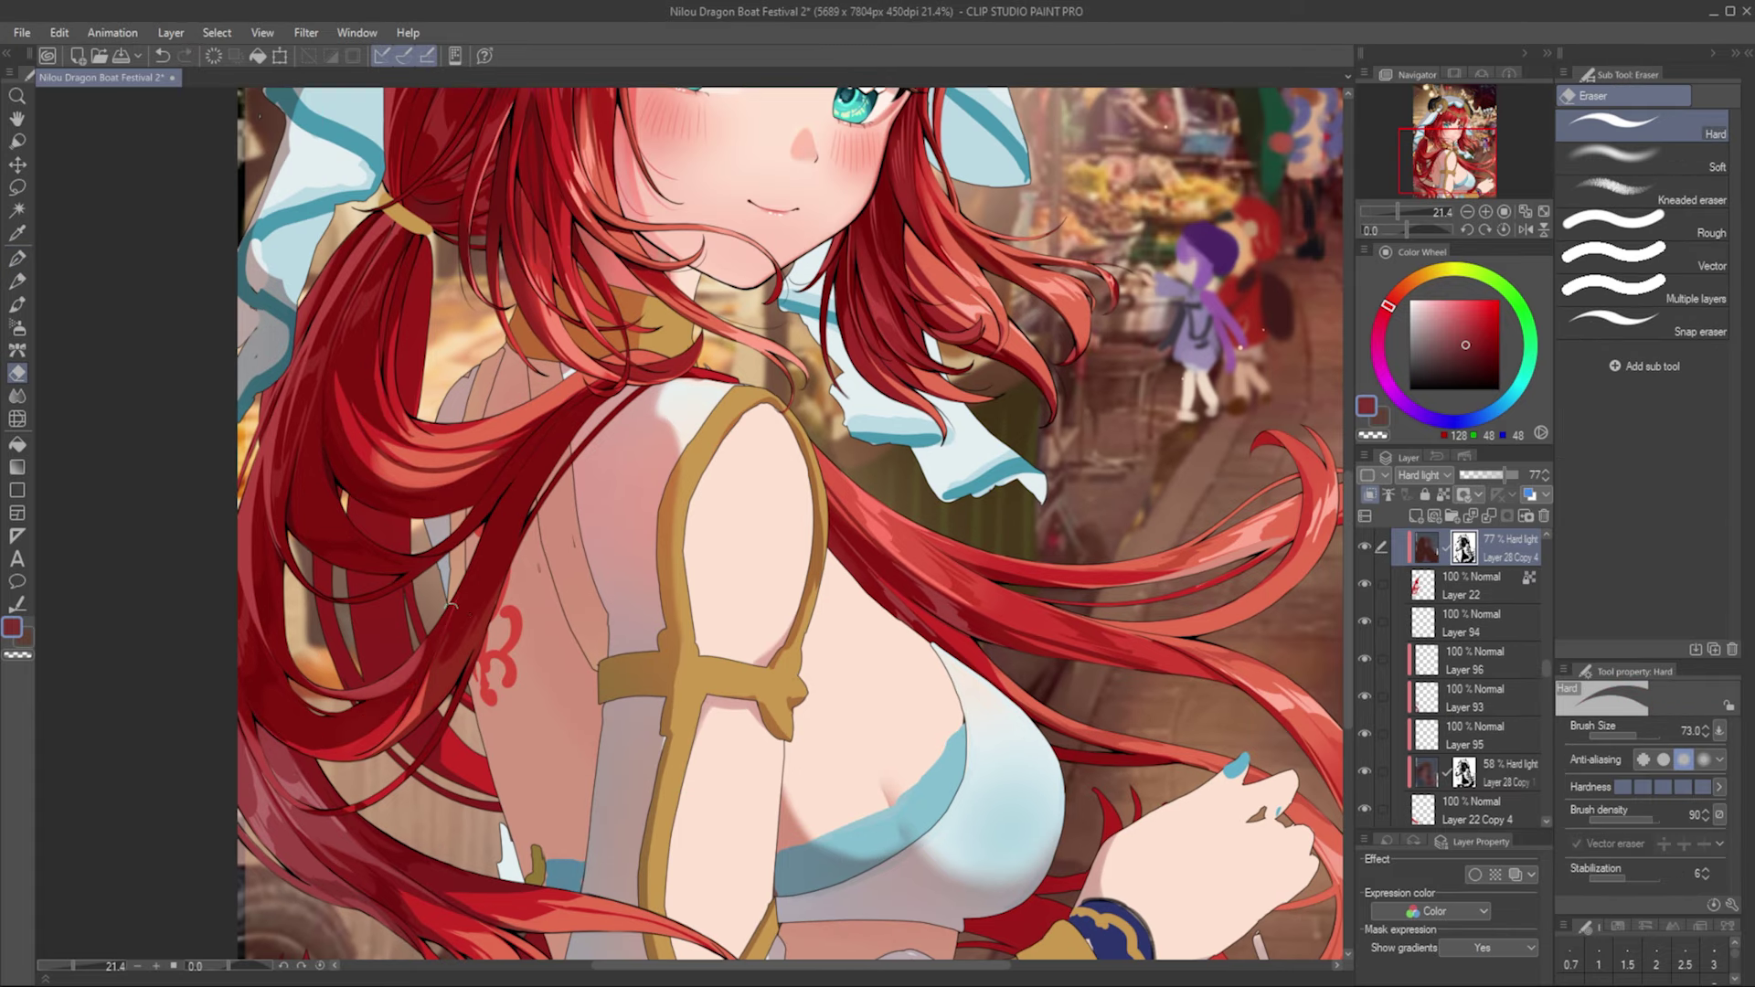
pyautogui.moveTo(509, 552); pyautogui.dragTo(487, 580)
pyautogui.press('p')
pyautogui.keyDown('alt'); pyautogui.click(490, 593); pyautogui.keyUp('alt')
pyautogui.hotkey('alt', ']')
pyautogui.press('e')
pyautogui.press('p')
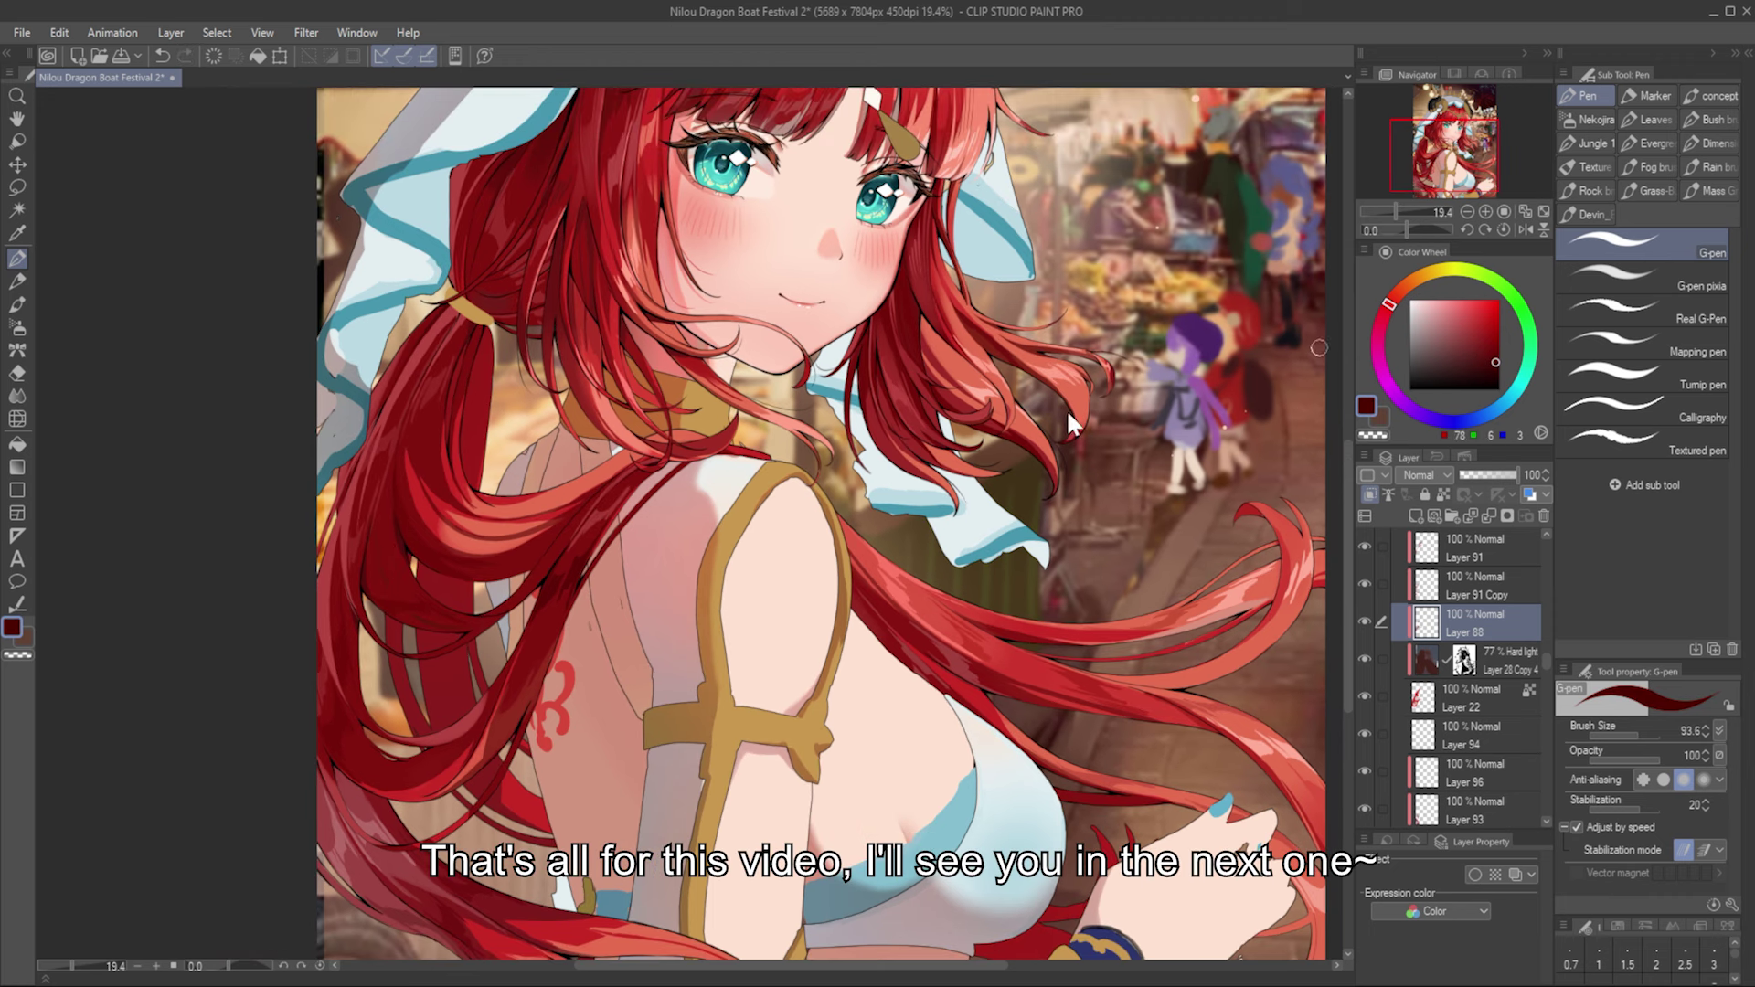
pyautogui.keyDown('alt'); pyautogui.click(384, 539); pyautogui.keyUp('alt')
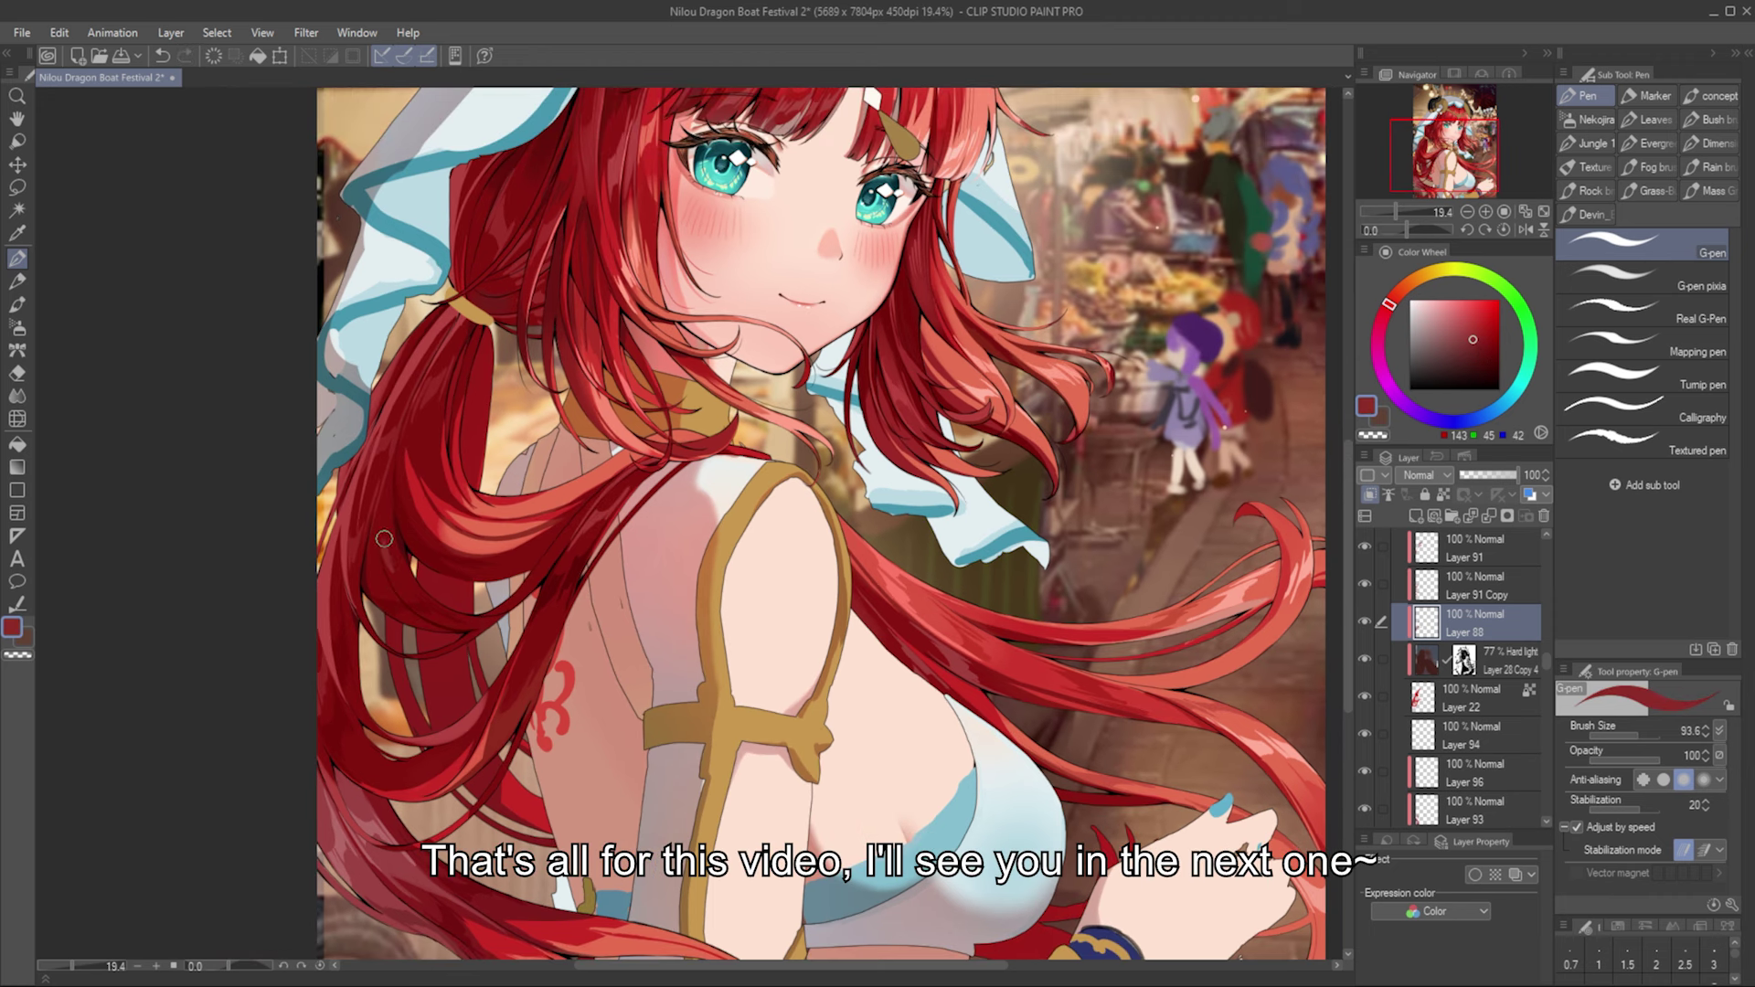